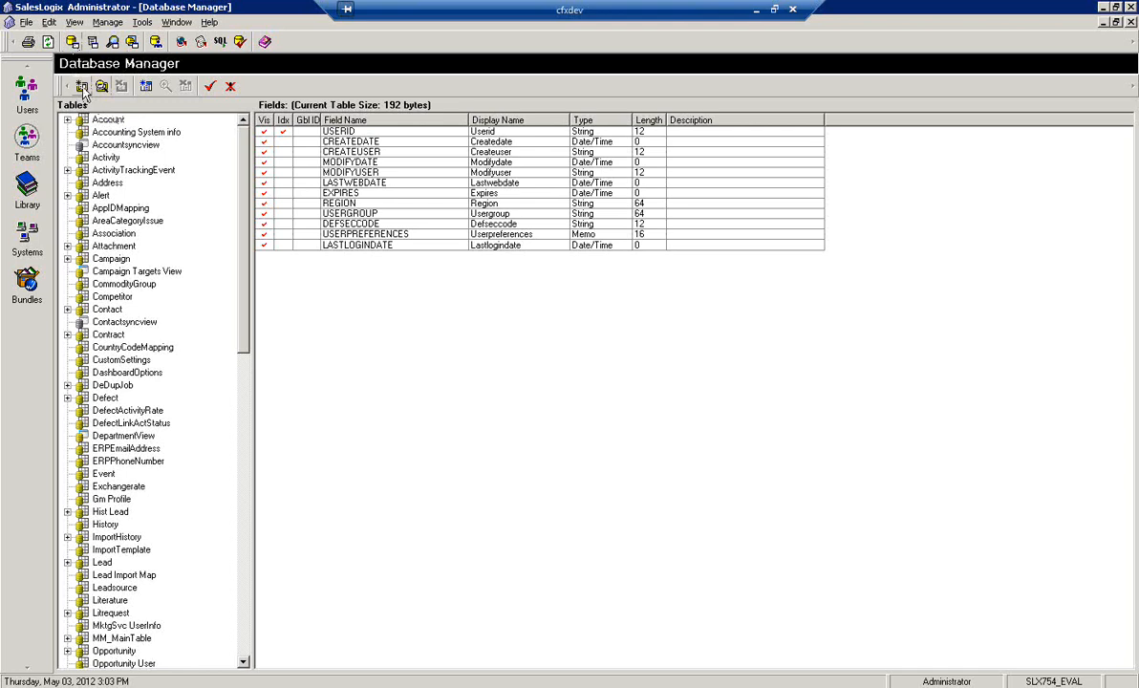
Create a new table FXPROJECT with display name FXProject and its association set to (None)
{"action": "left_click", "coordinate": [83, 88]}
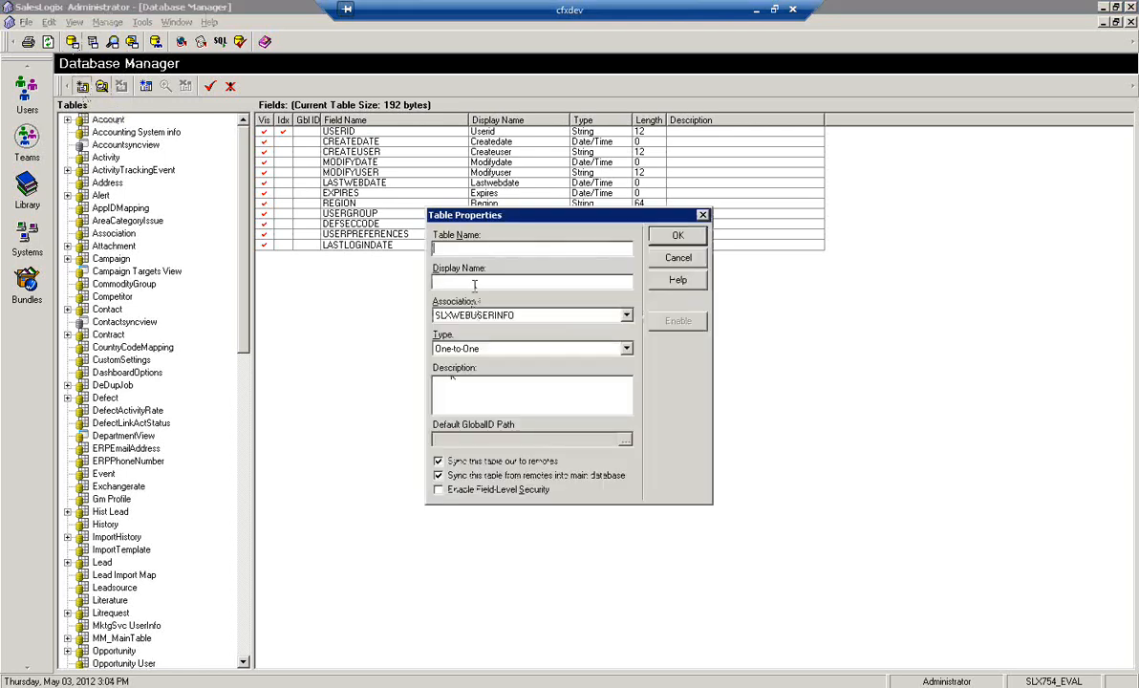
{"action": "type", "text": "FXPolicy"}
{"action": "key", "text": "Tab"}
{"action": "key", "text": "Tab"}
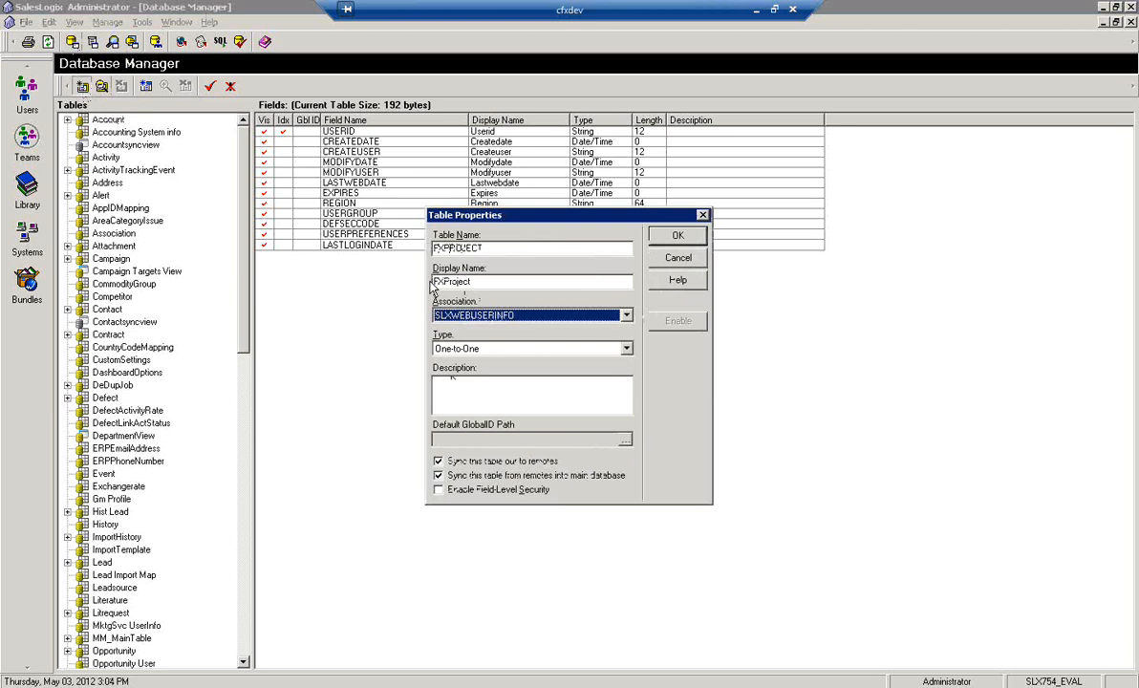
{"action": "key", "text": "Up"}
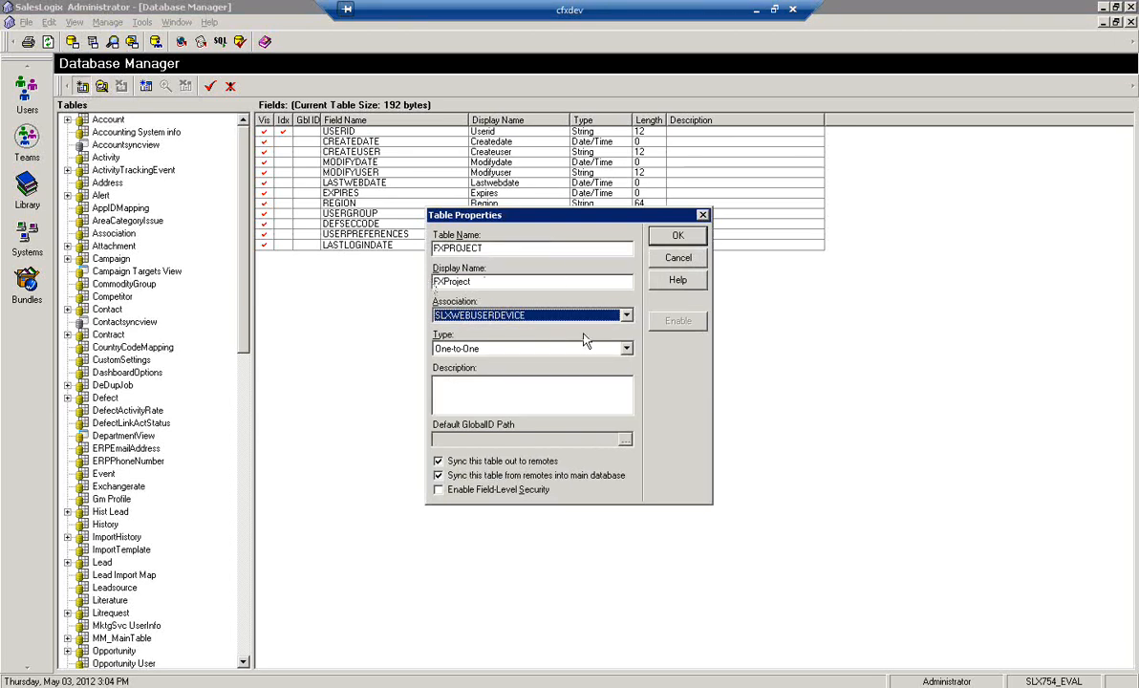
{"action": "left_click", "coordinate": [627, 315]}
{"action": "left_click_drag", "start_coordinate": [630, 390], "coordinate": [630, 337]}
{"action": "left_click", "coordinate": [516, 331]}
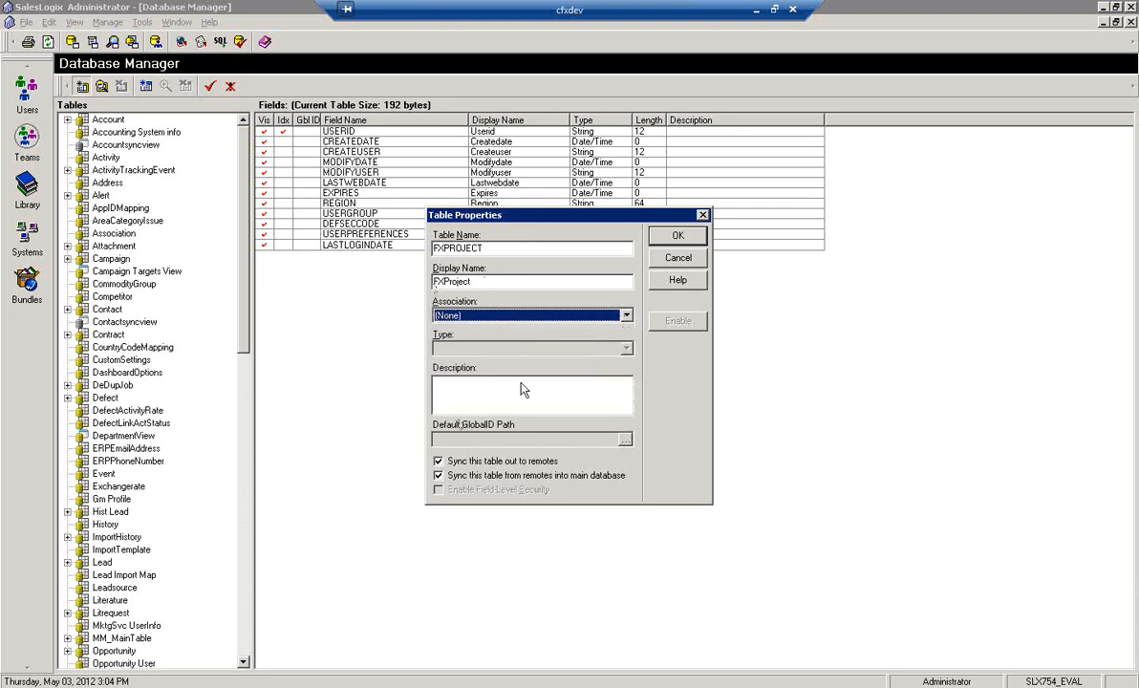
{"action": "left_click", "coordinate": [678, 237]}
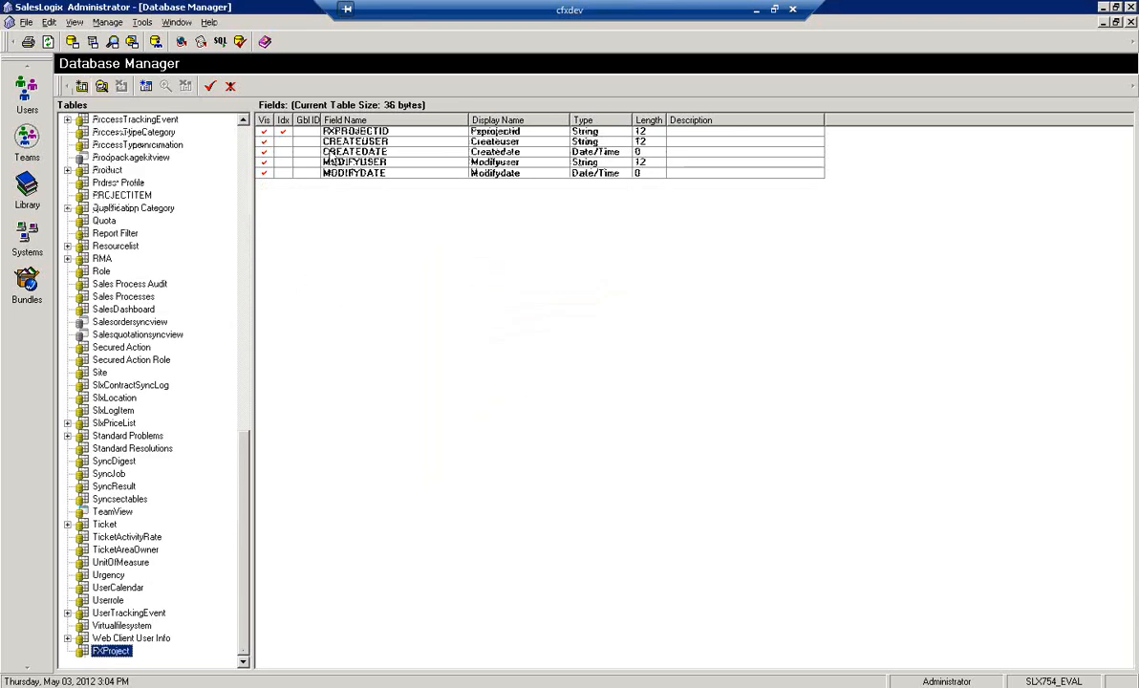
Add a String field PROJECTNAME with length 32 and display name ProjectNAme to the FXProject table
{"action": "left_click", "coordinate": [145, 86]}
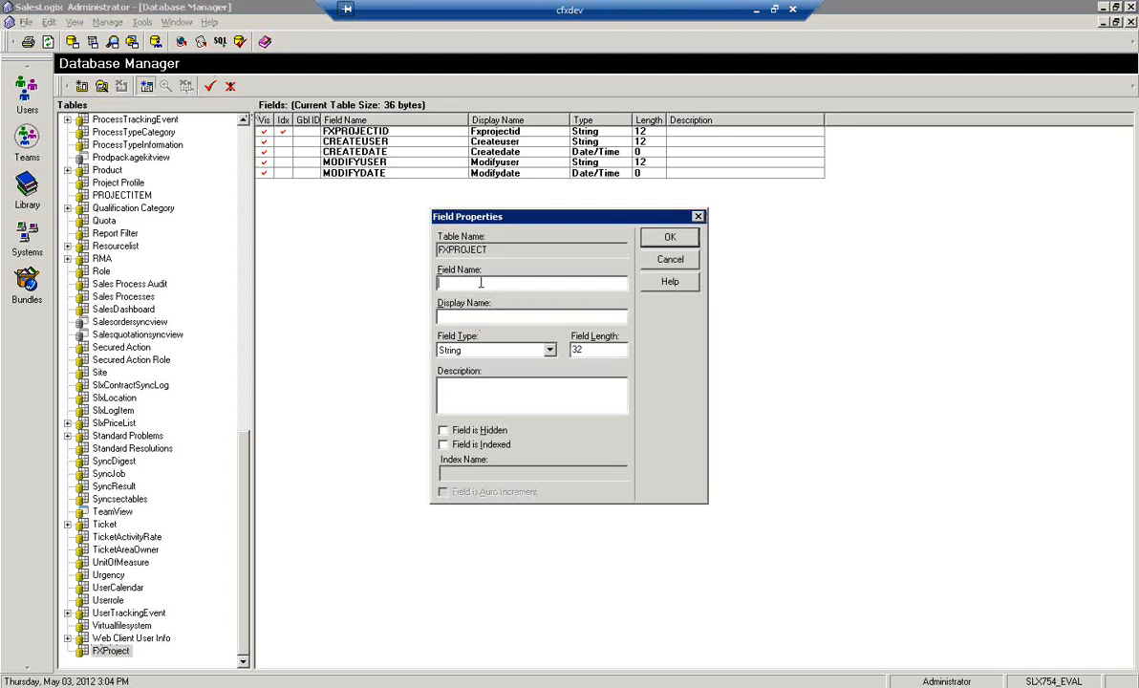
{"action": "type", "text": "ProjectNAme"}
{"action": "key", "text": "Tab"}
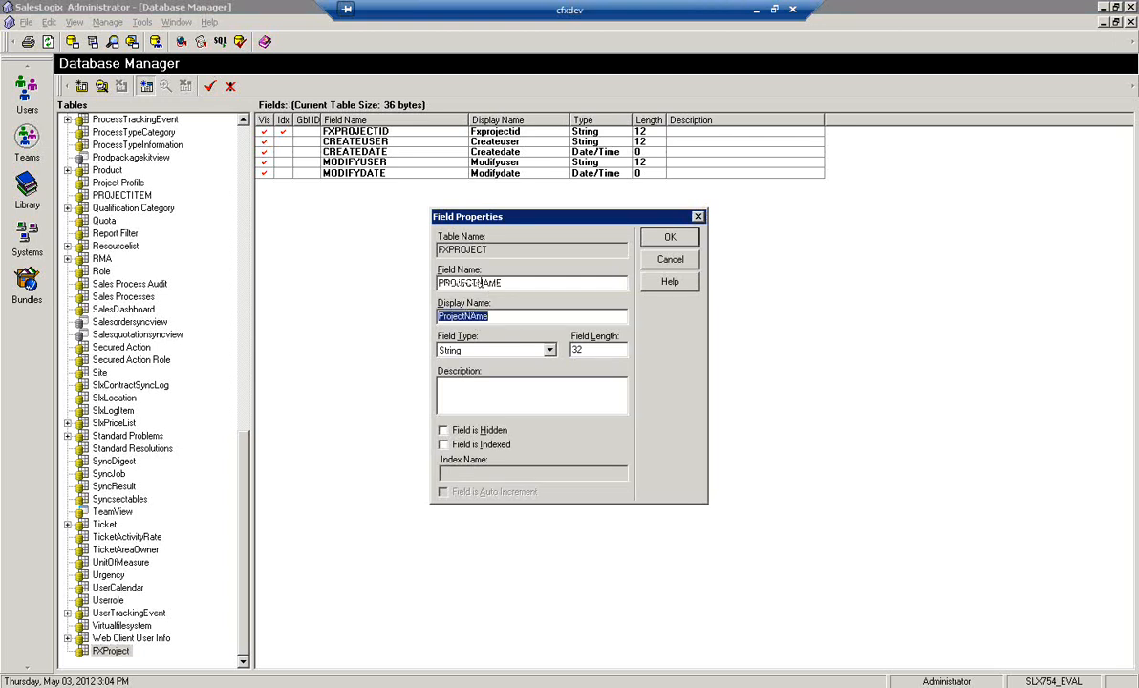
{"action": "key", "text": "Return"}
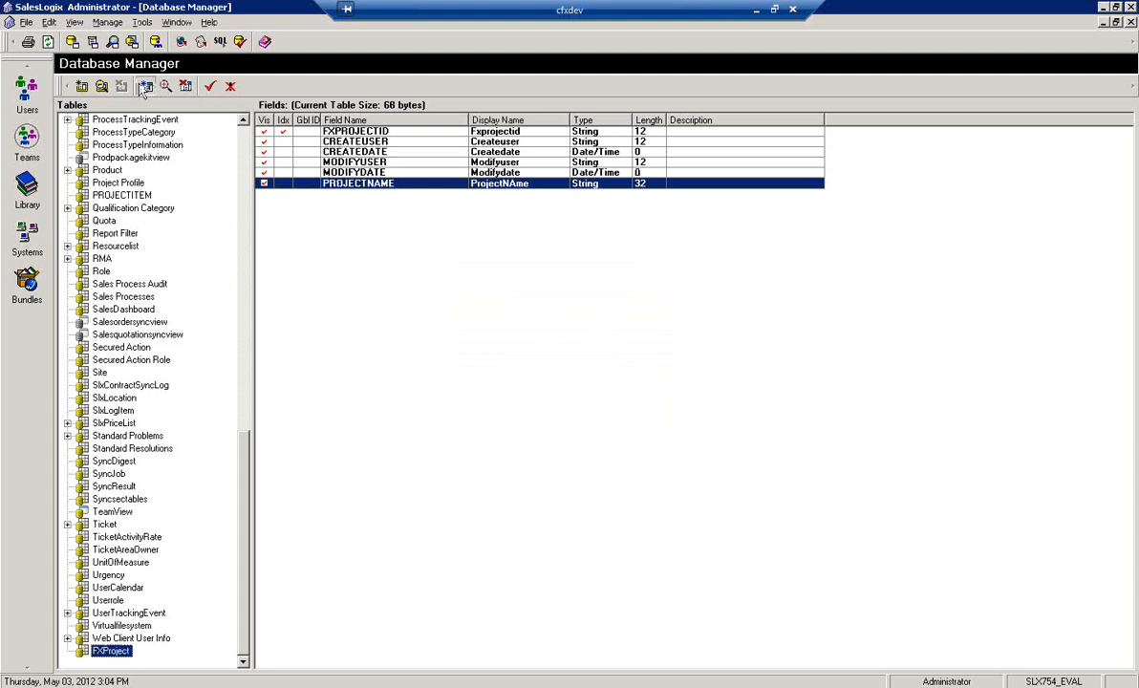
Add a Memo field named DESCRIPTION to the FXProject table
{"action": "type", "text": "Description"}
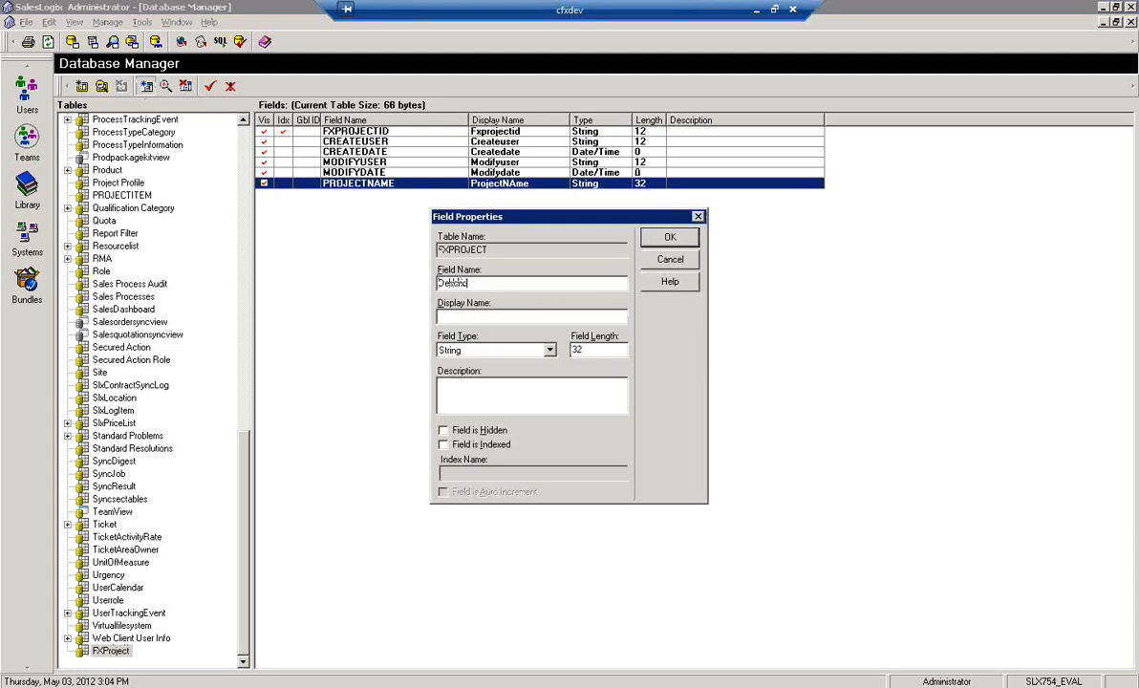
{"action": "key", "text": "Tab"}
{"action": "key", "text": "Tab"}
{"action": "key", "text": "m"}
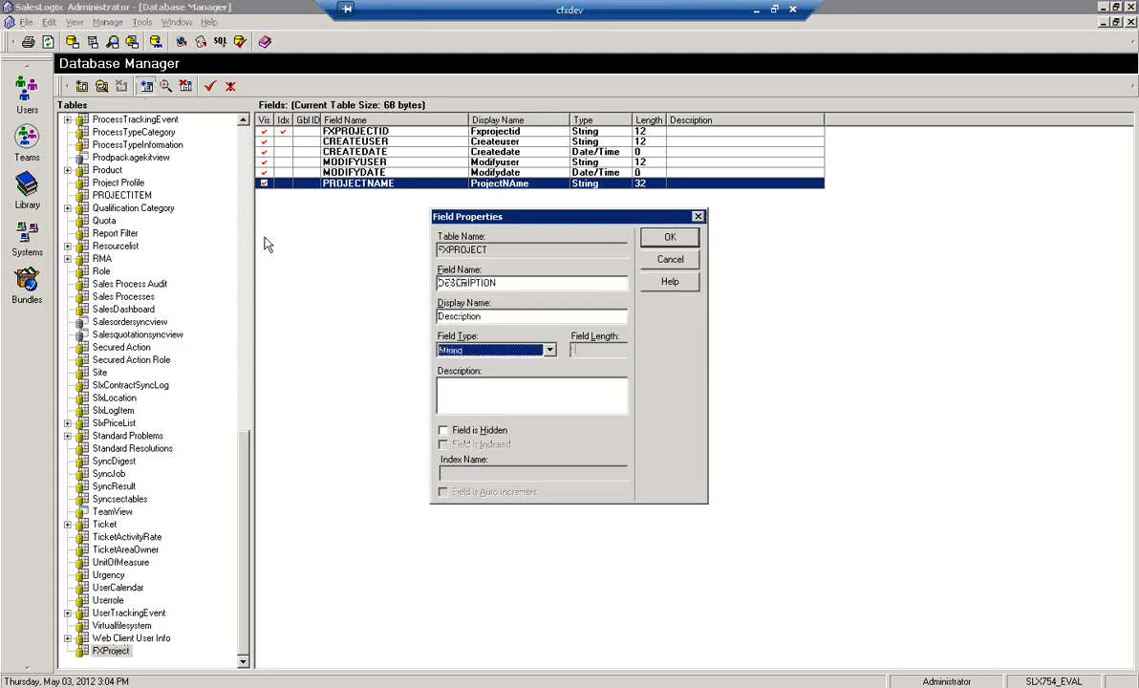
{"action": "key", "text": "Return"}
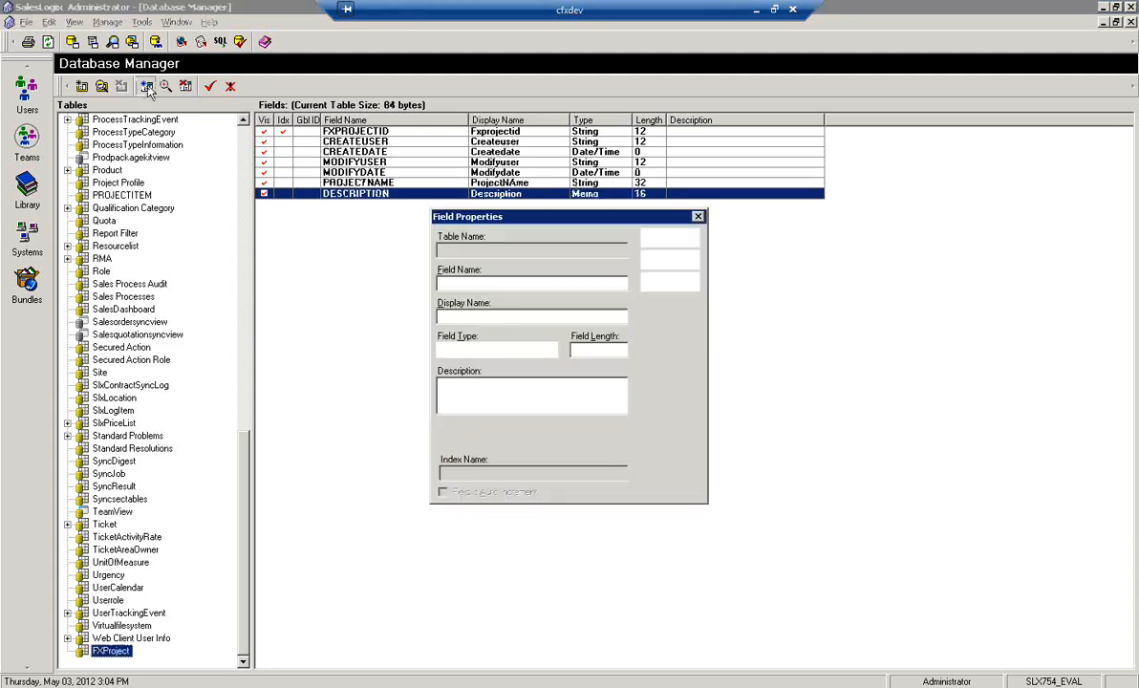
Add a PROJECTMANAGERID field of type SLX Standard ID to the FXProject table
{"action": "type", "text": "Proejct"}
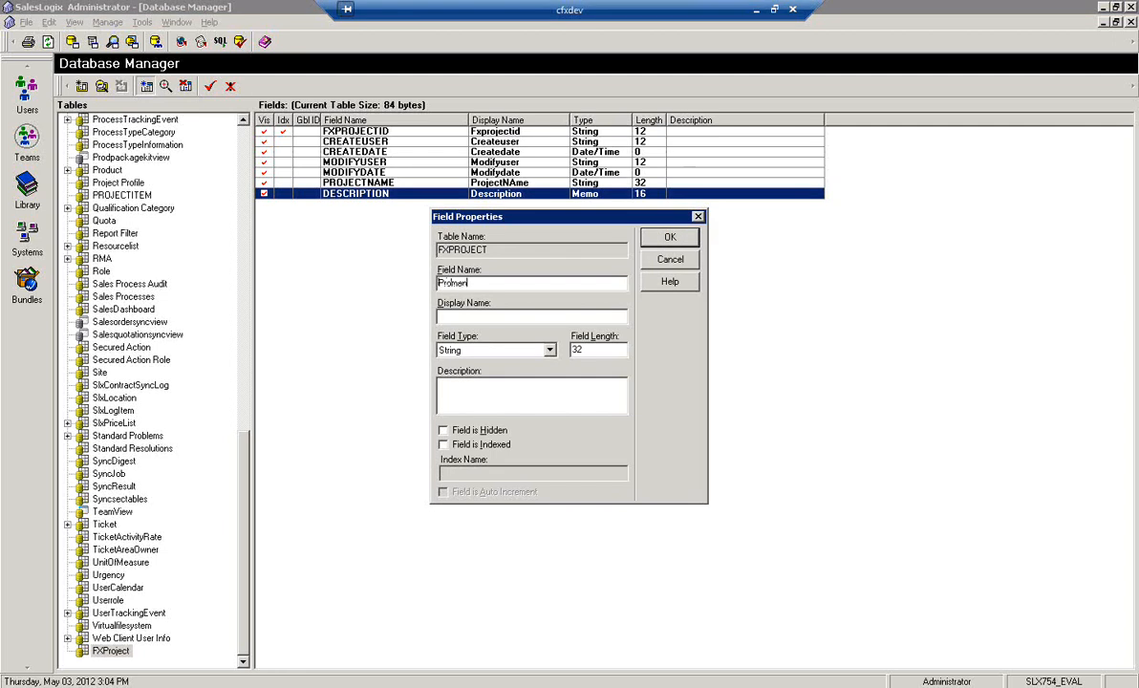
{"action": "key", "text": "BackSpace"}
{"action": "key", "text": "BackSpace"}
{"action": "key", "text": "BackSpace"}
{"action": "key", "text": "BackSpace"}
{"action": "type", "text": "j"}
{"action": "key", "text": "BackSpace"}
{"action": "key", "text": "BackSpace"}
{"action": "type", "text": "ojectManagerID"}
{"action": "key", "text": "Tab"}
{"action": "key", "text": "Tab"}
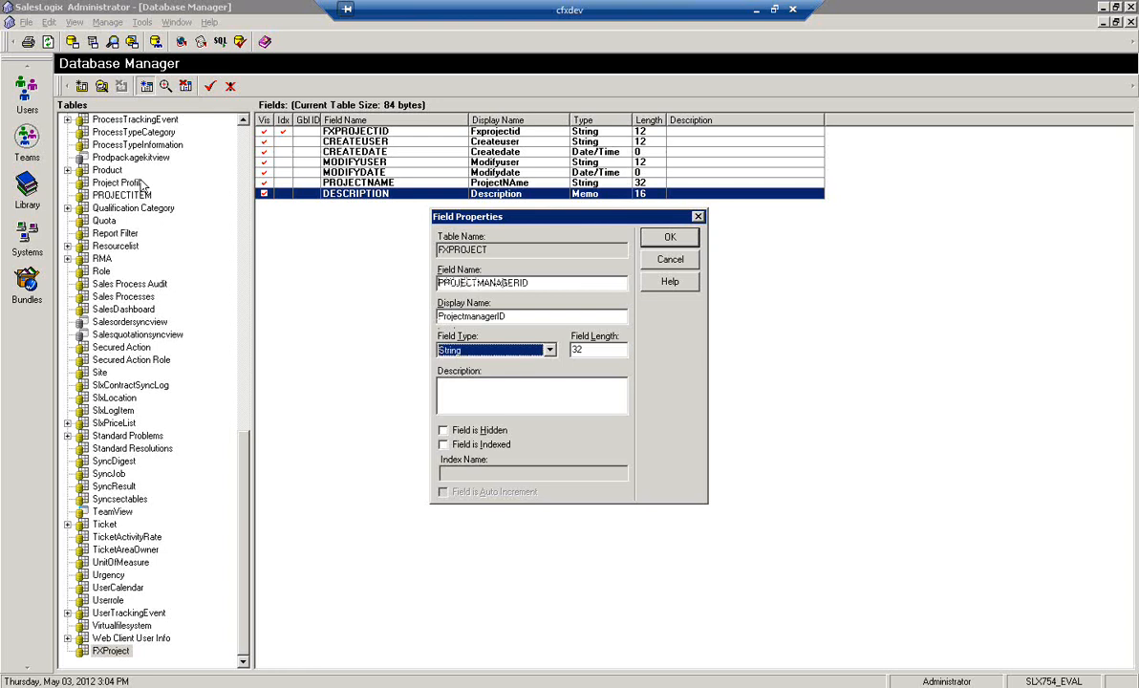
{"action": "key", "text": "s"}
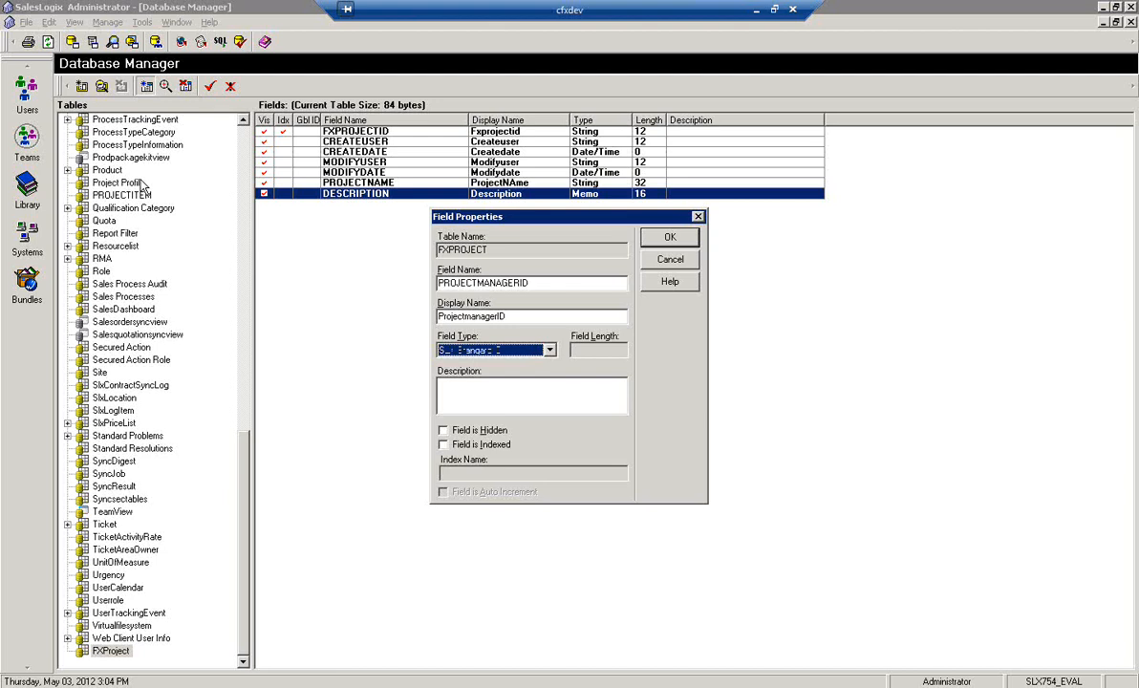
{"action": "left_click", "coordinate": [671, 239]}
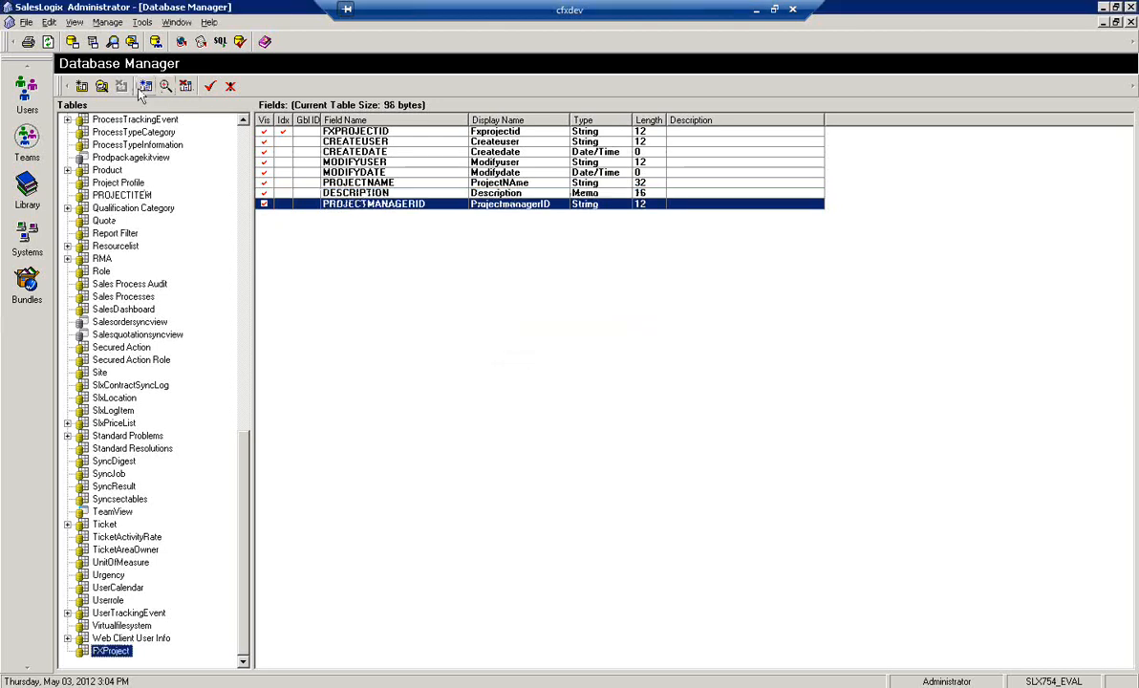
Add a String field PROJECTTYPE with display name Type and length 32 to the FXProject table
{"action": "left_click", "coordinate": [144, 86]}
{"action": "type", "text": "ProjectType"}
{"action": "key", "text": "Tab"}
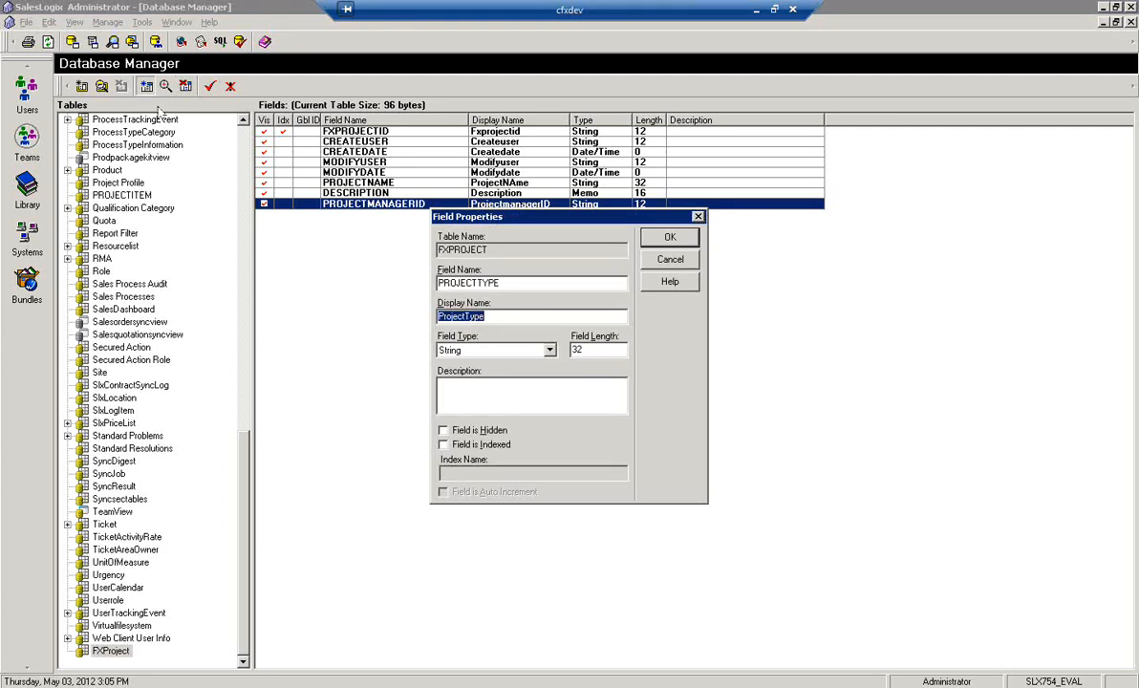
{"action": "type", "text": "Type"}
{"action": "key", "text": "Tab"}
{"action": "key", "text": "shift+Tab"}
{"action": "key", "text": "shift+Tab"}
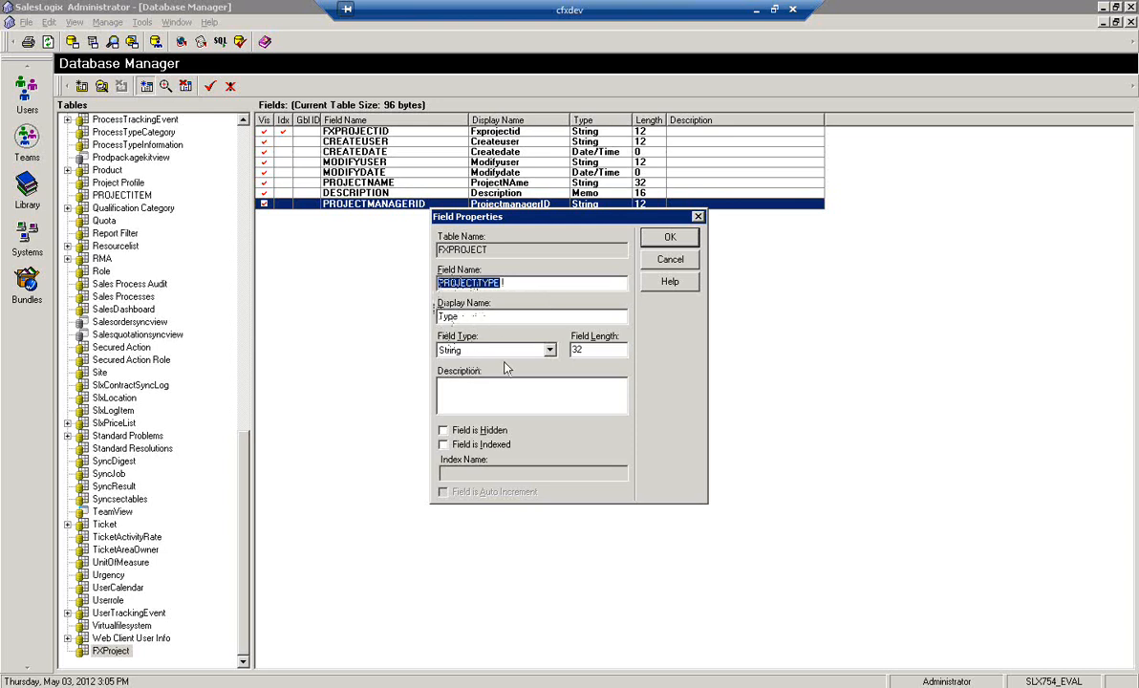
{"action": "left_click", "coordinate": [668, 238]}
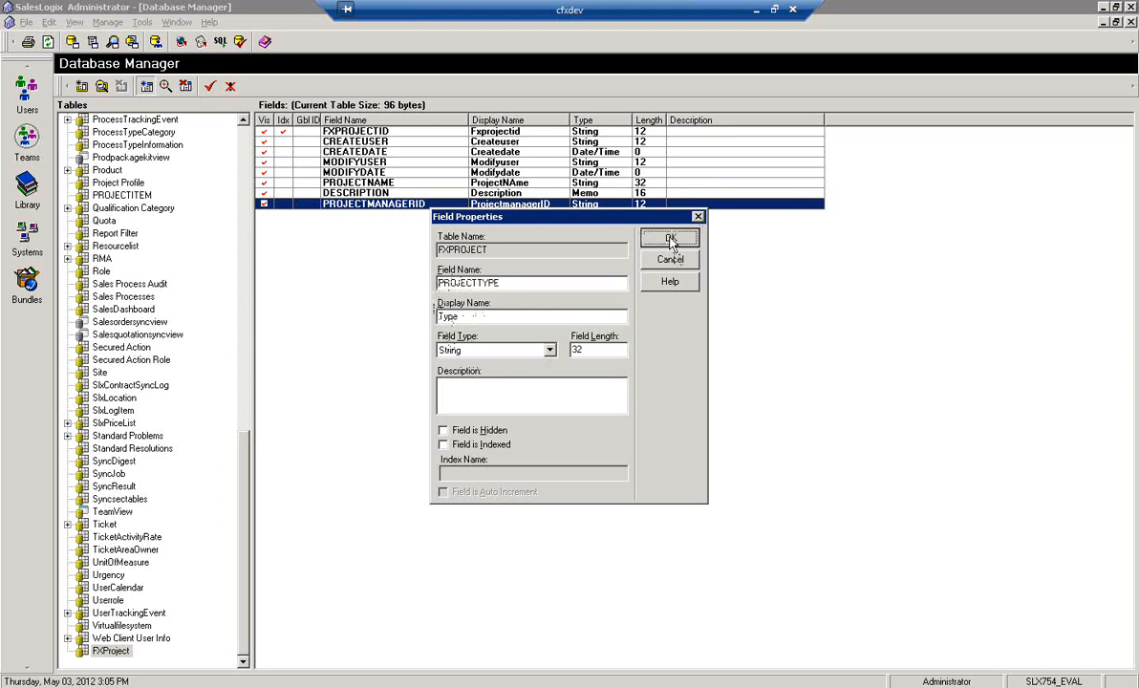
Add a String field named STATUS with length 32 to the FXProject table
{"action": "left_click", "coordinate": [148, 87]}
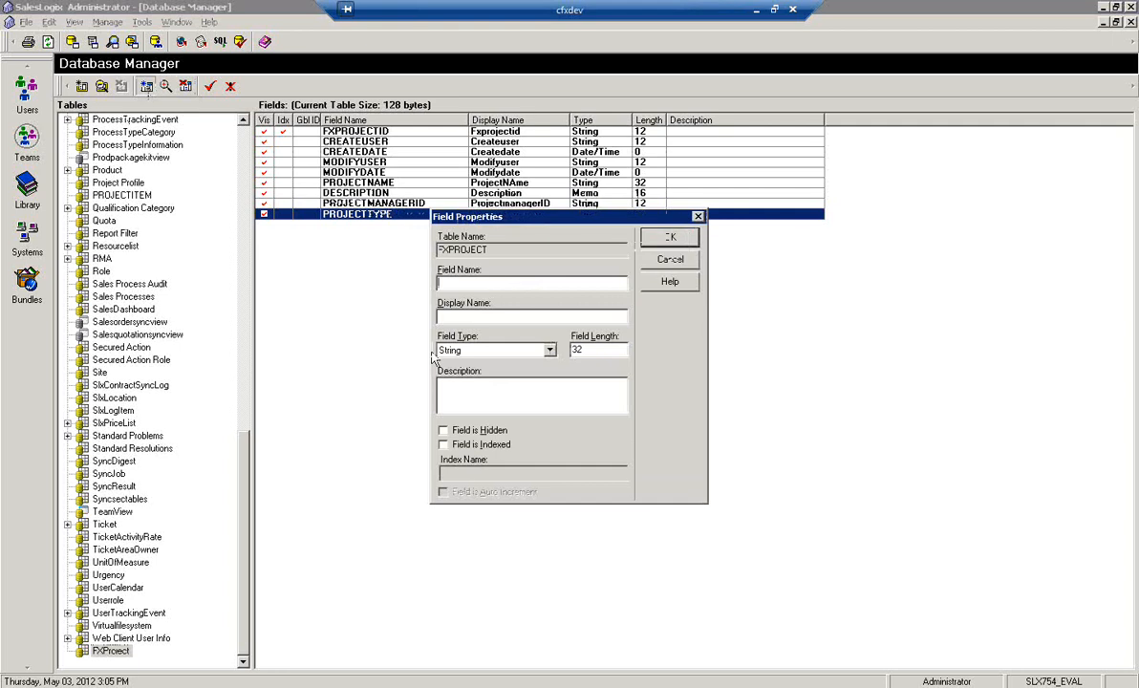
{"action": "type", "text": "S"}
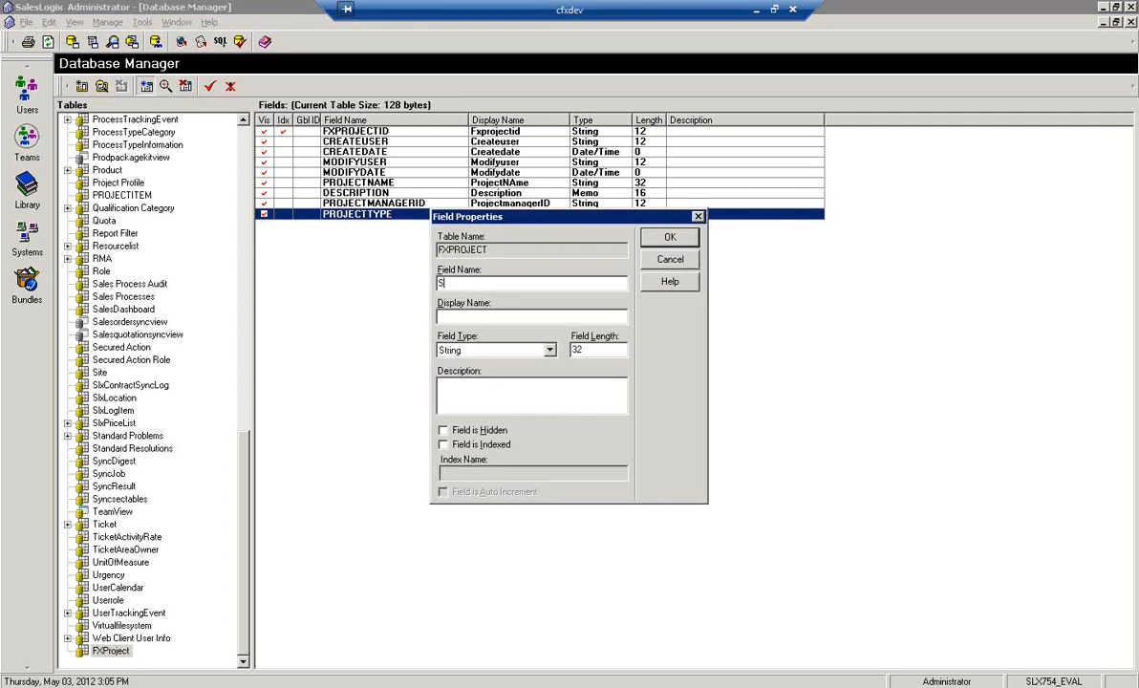
{"action": "type", "text": "TATUS"}
{"action": "key", "text": "Tab"}
{"action": "key", "text": "Tab"}
{"action": "key", "text": "Return"}
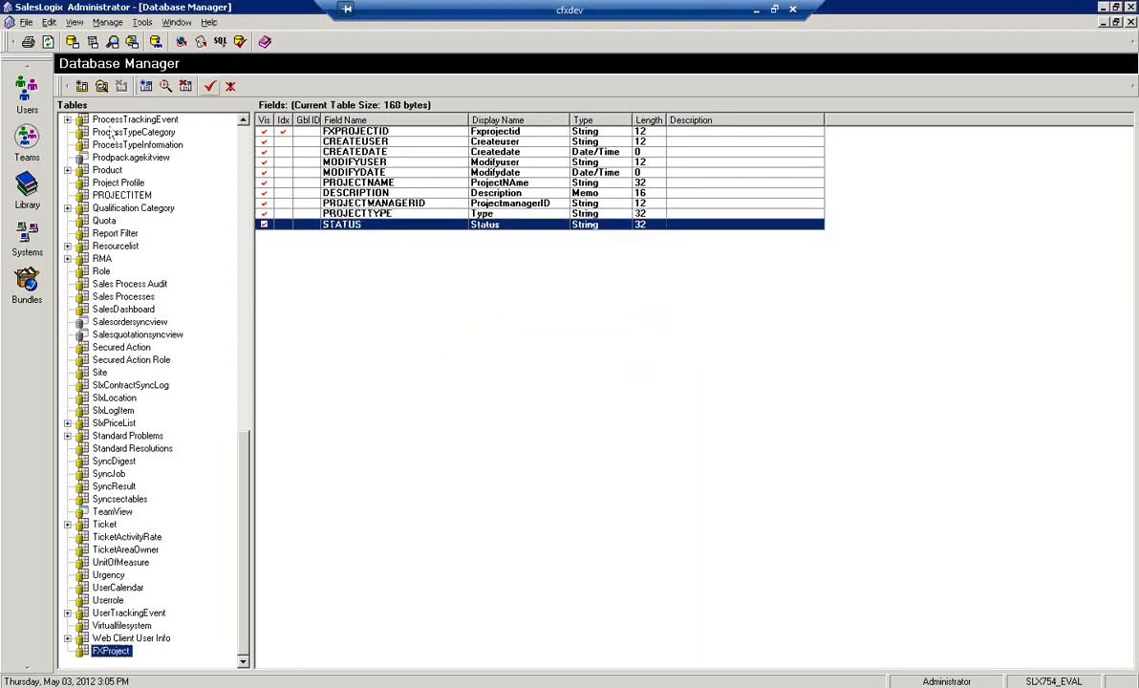
Add a Date/Time field named DUEDATE to the FXProject table
{"action": "left_click", "coordinate": [146, 86]}
{"action": "type", "text": "DUEDATE"}
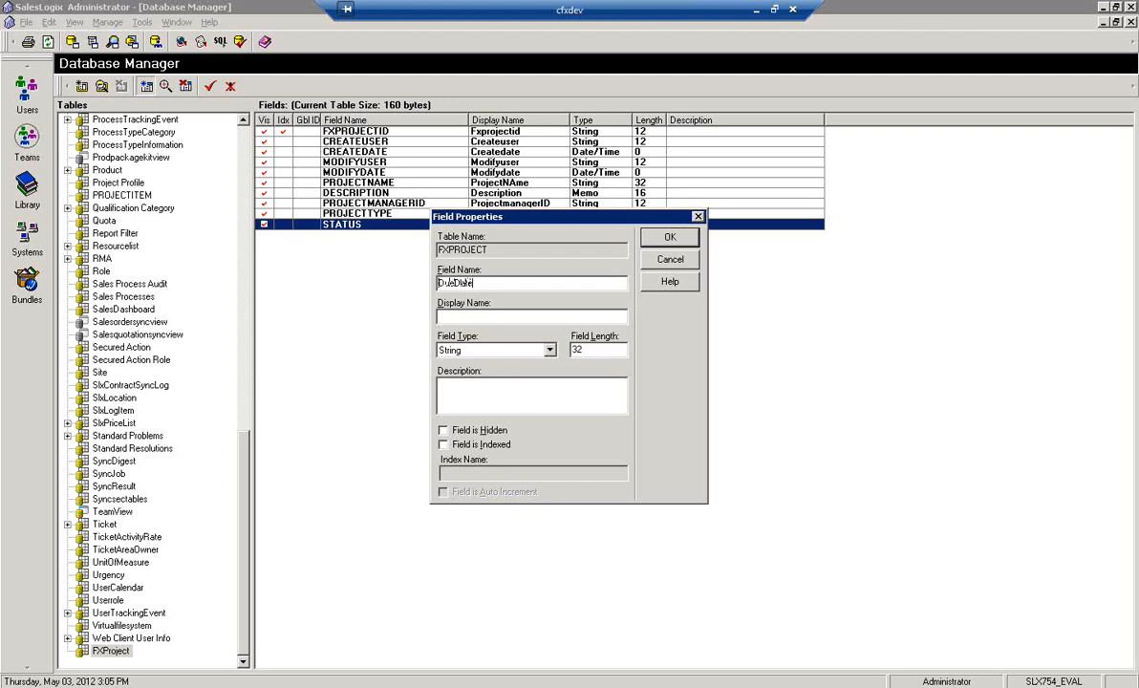
{"action": "key", "text": "Tab"}
{"action": "key", "text": "Tab"}
{"action": "key", "text": "d"}
{"action": "key", "text": "Return"}
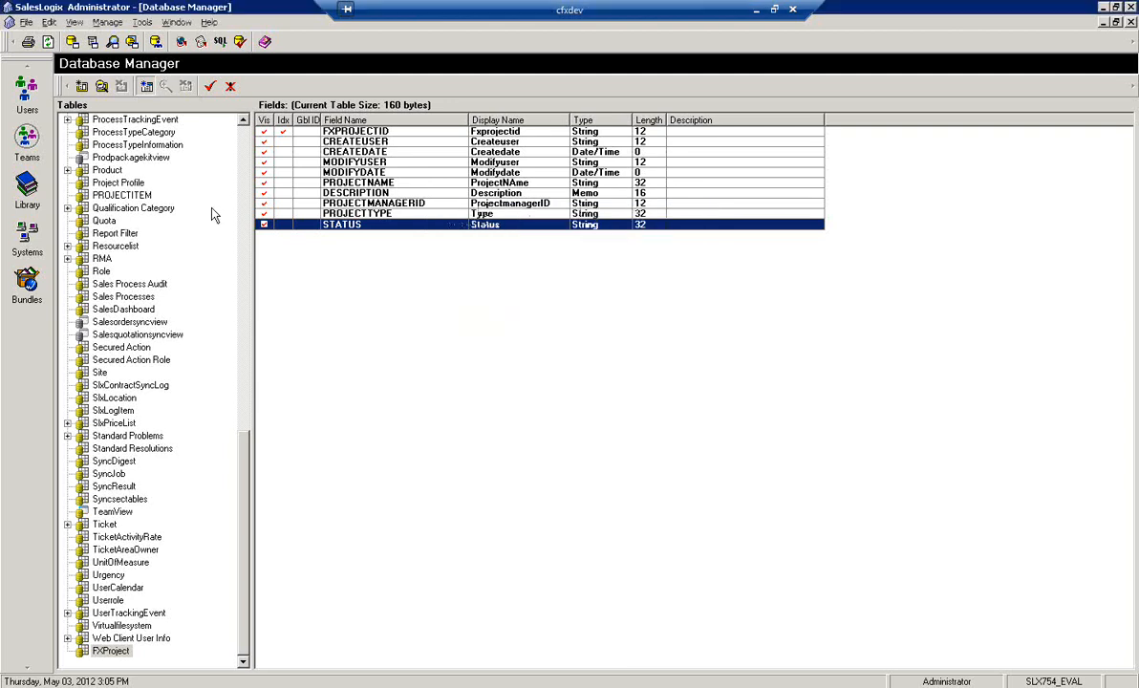
Add an ACCOUNTID field of type SLX Standard ID to the FXProject table
{"action": "left_click", "coordinate": [146, 86]}
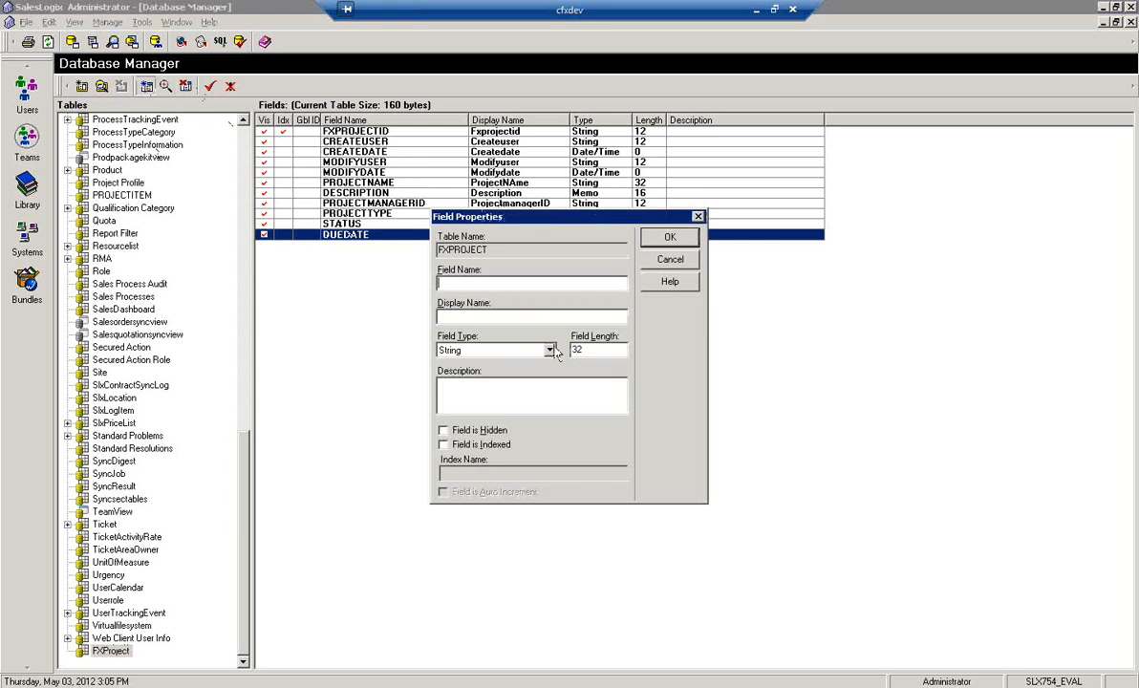
{"action": "type", "text": "ACCOUNTID"}
{"action": "key", "text": "Tab"}
{"action": "key", "text": "Tab"}
{"action": "key", "text": "s"}
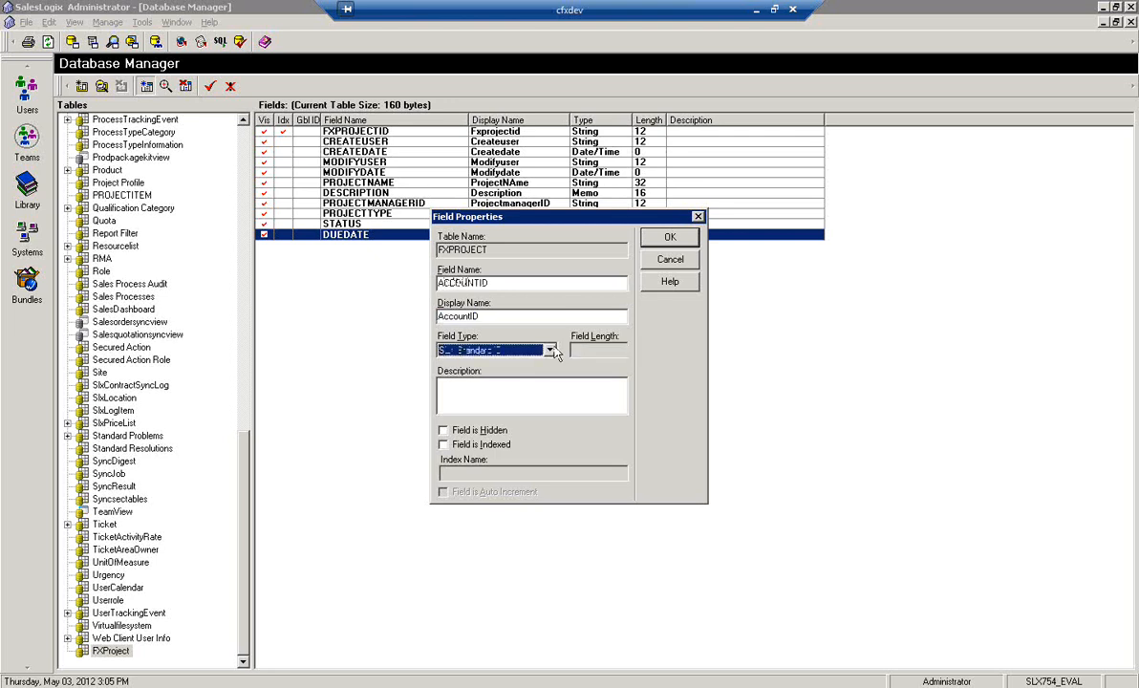
{"action": "key", "text": "Return"}
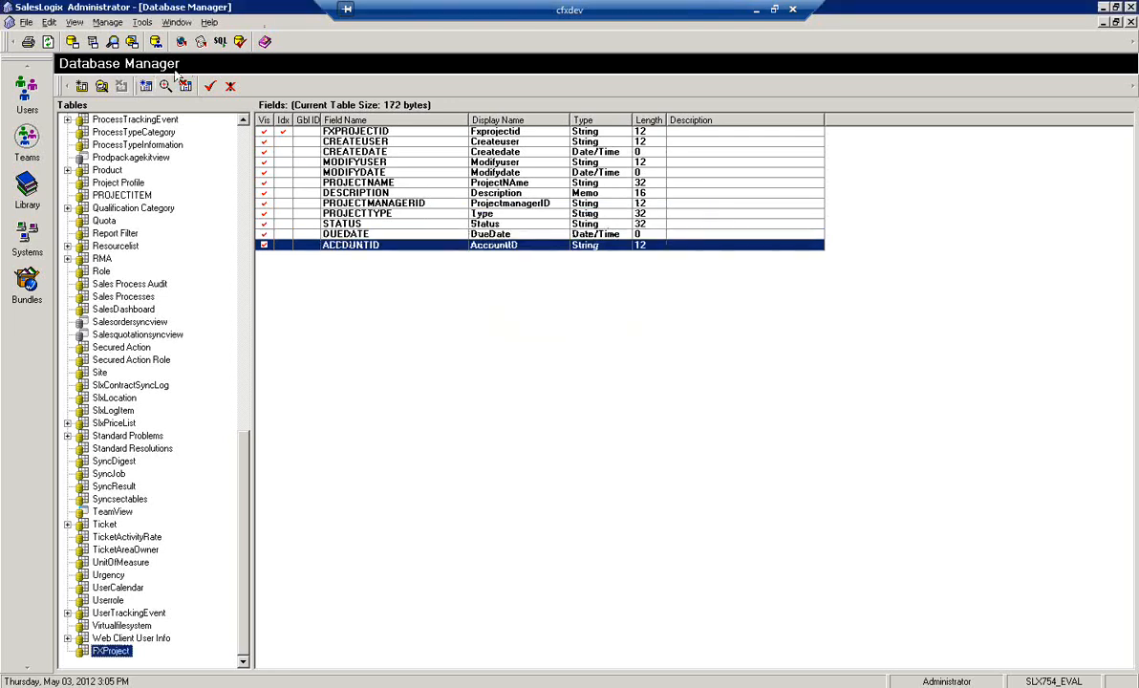
Add a CONTACTID field of type SLX Standard ID to the FXProject table
{"action": "left_click", "coordinate": [146, 86]}
{"action": "type", "text": "ContactID"}
{"action": "key", "text": "Tab"}
{"action": "key", "text": "Tab"}
{"action": "key", "text": "s"}
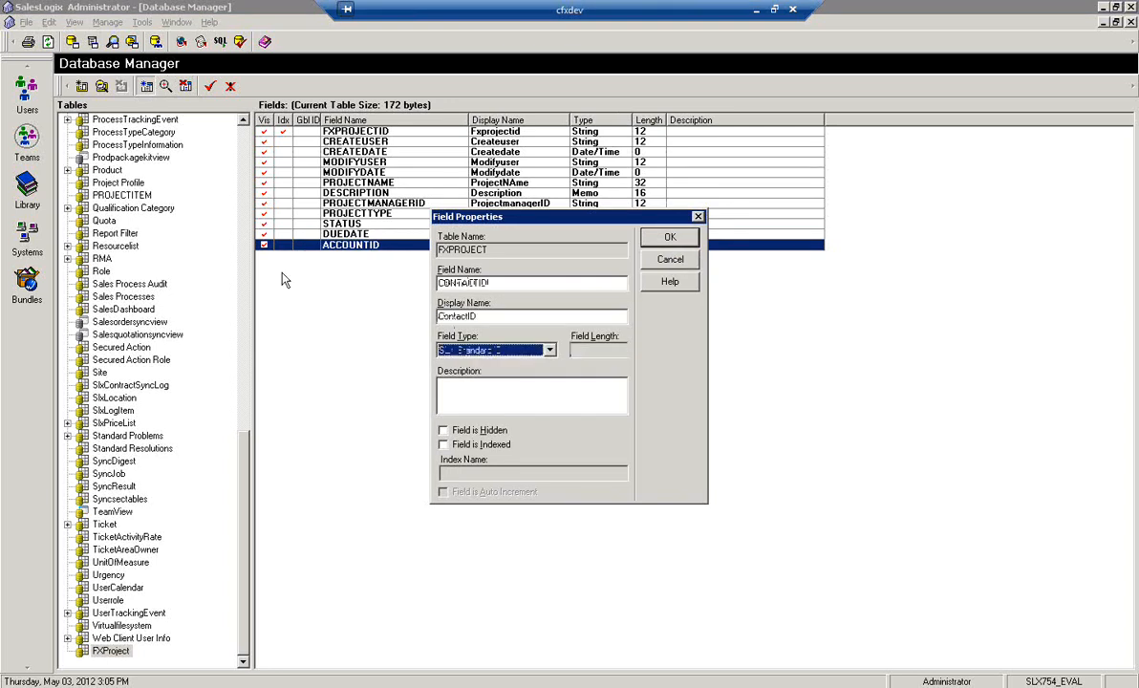
{"action": "key", "text": "Return"}
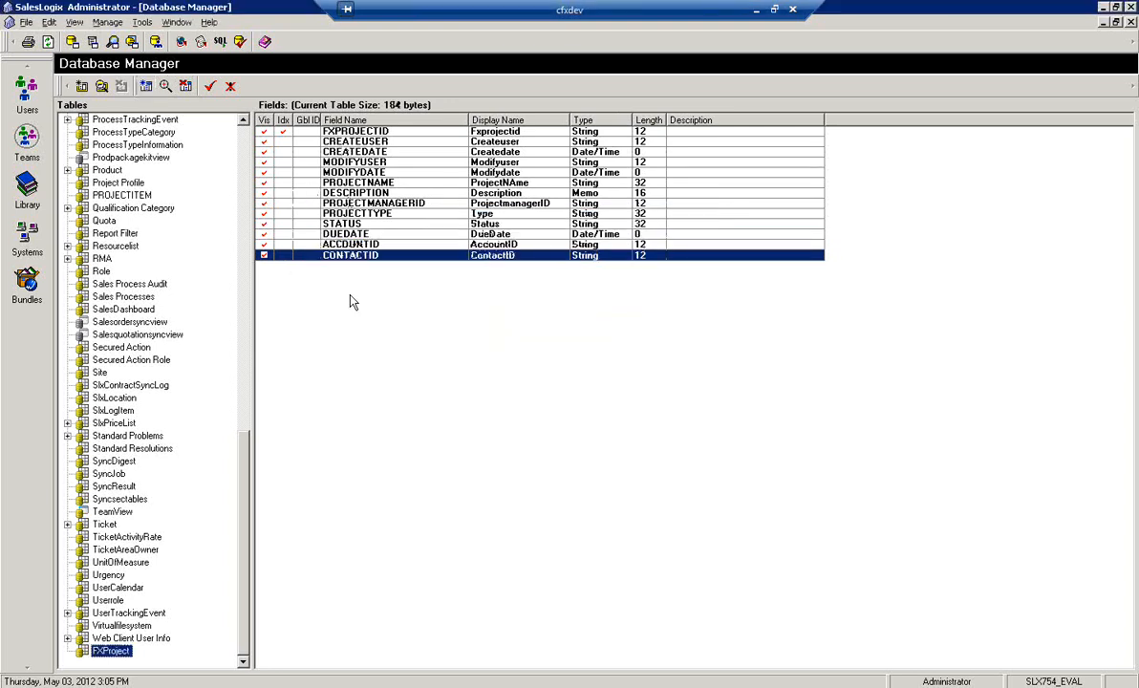
Save the new FXProject table with its fields to the database and select it in the table list
{"action": "left_click", "coordinate": [211, 87]}
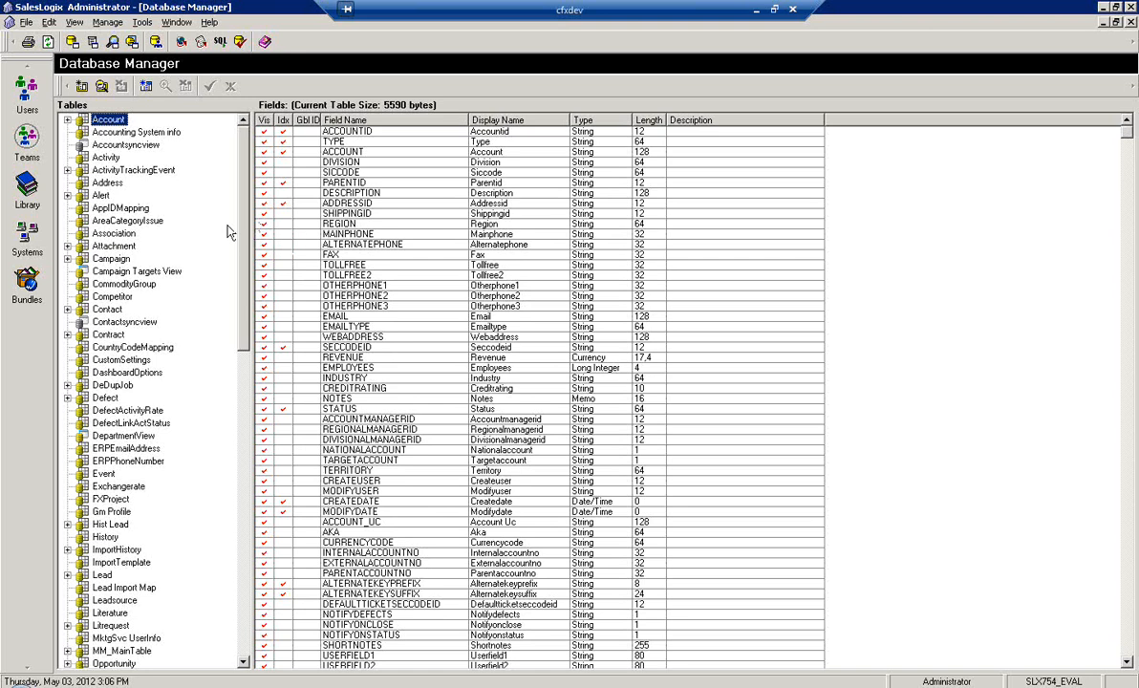
{"action": "scroll", "coordinate": [230, 254], "scroll_direction": "down", "scroll_amount": 4}
{"action": "left_click", "coordinate": [110, 309]}
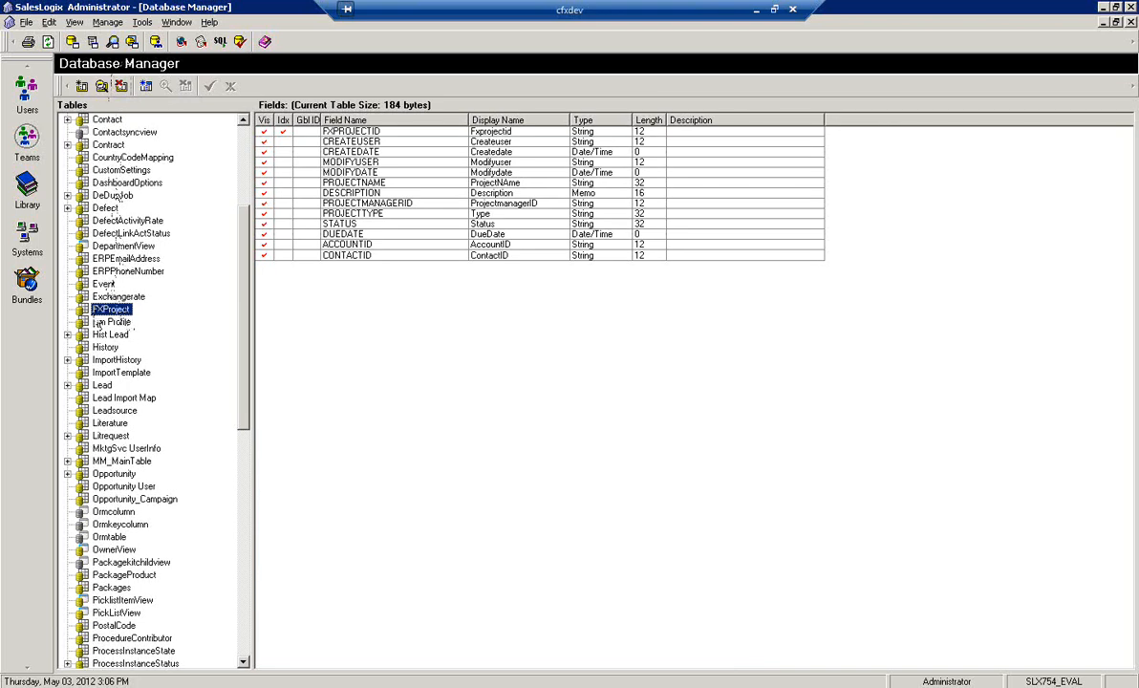
Create a ProjectTask table associated with FXProject as a One-to-Many relationship
{"action": "left_click", "coordinate": [82, 85]}
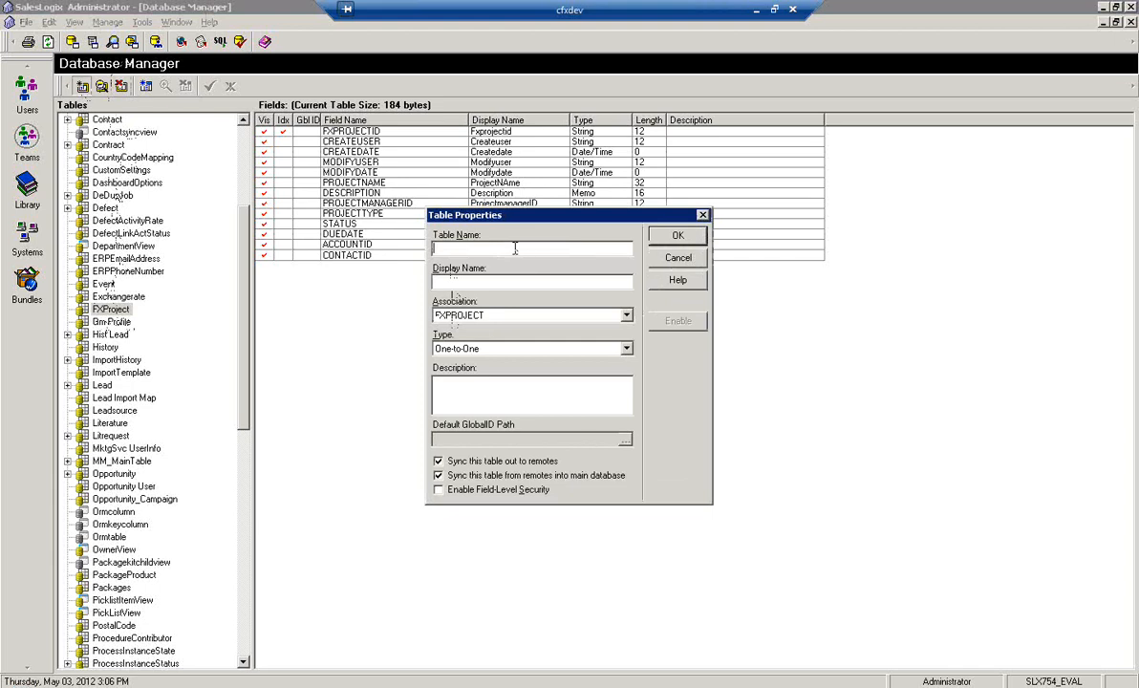
{"action": "type", "text": "ProjectTesk"}
{"action": "key", "text": "Tab"}
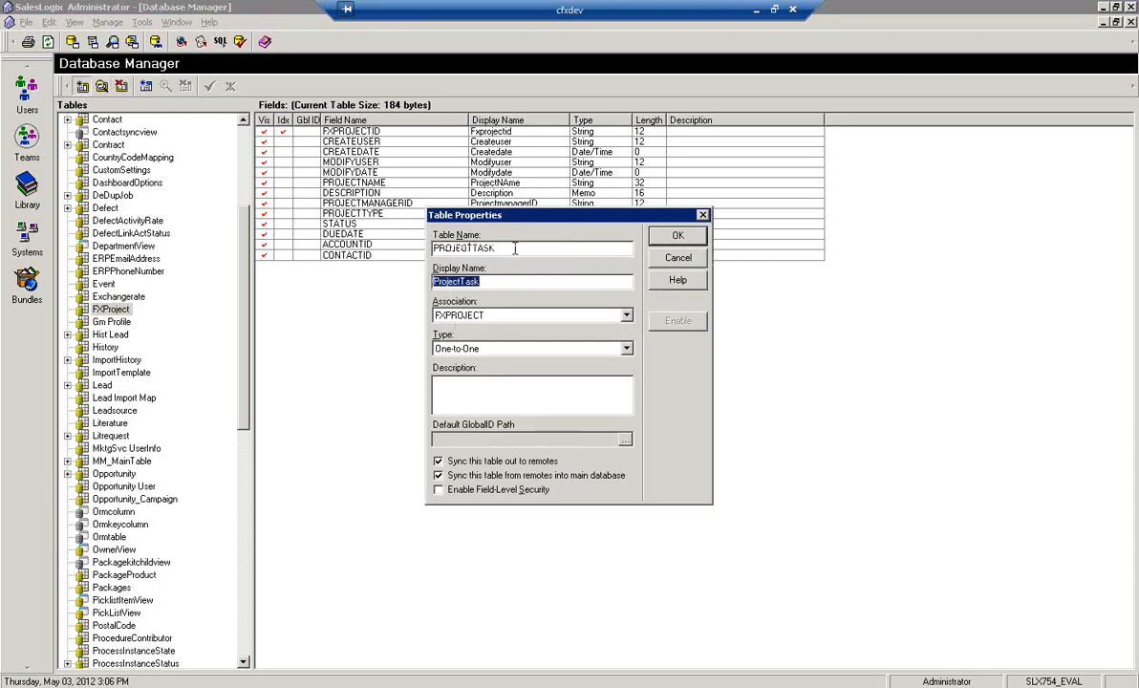
{"action": "key", "text": "Tab"}
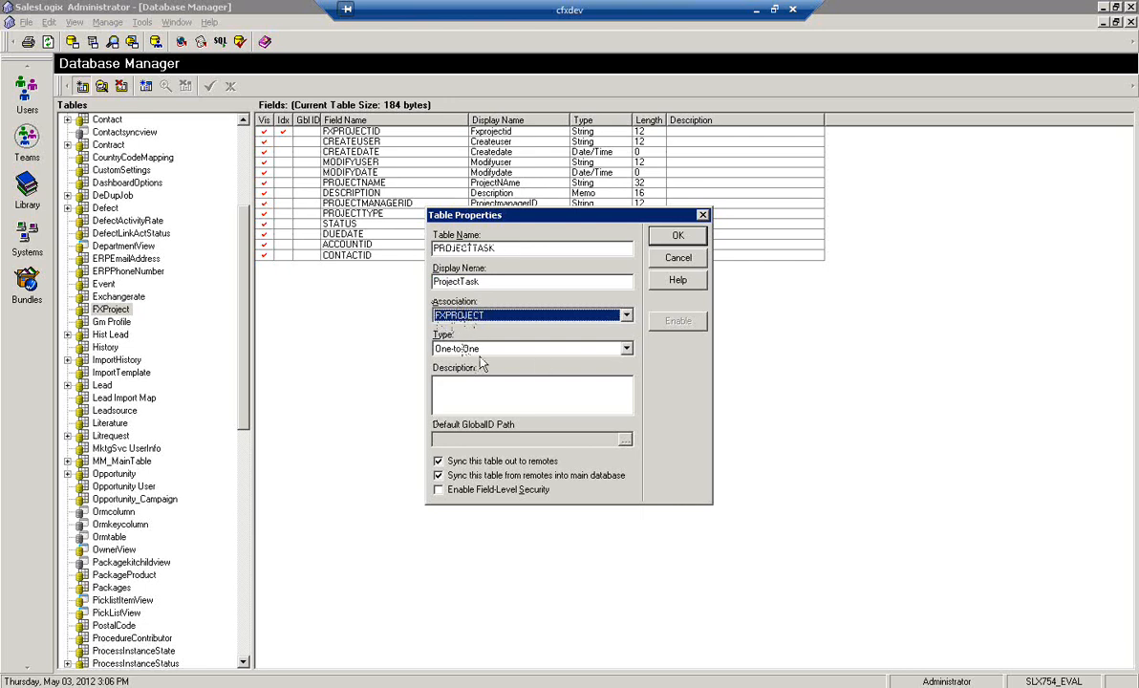
{"action": "left_click", "coordinate": [627, 349]}
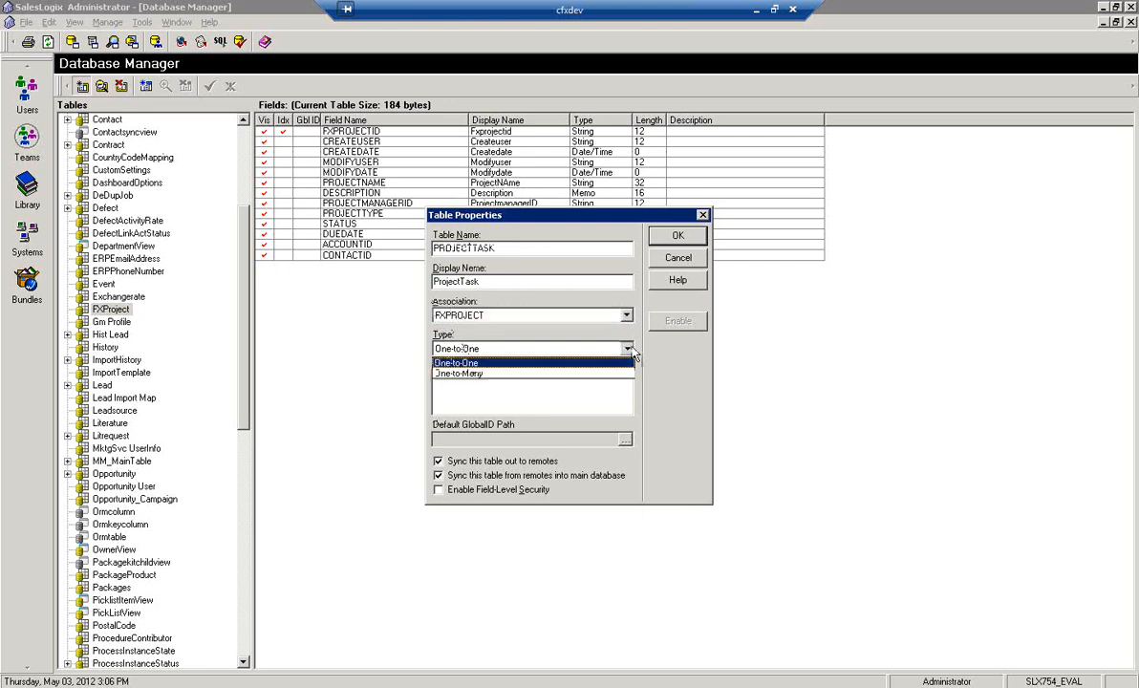
{"action": "left_click", "coordinate": [529, 373]}
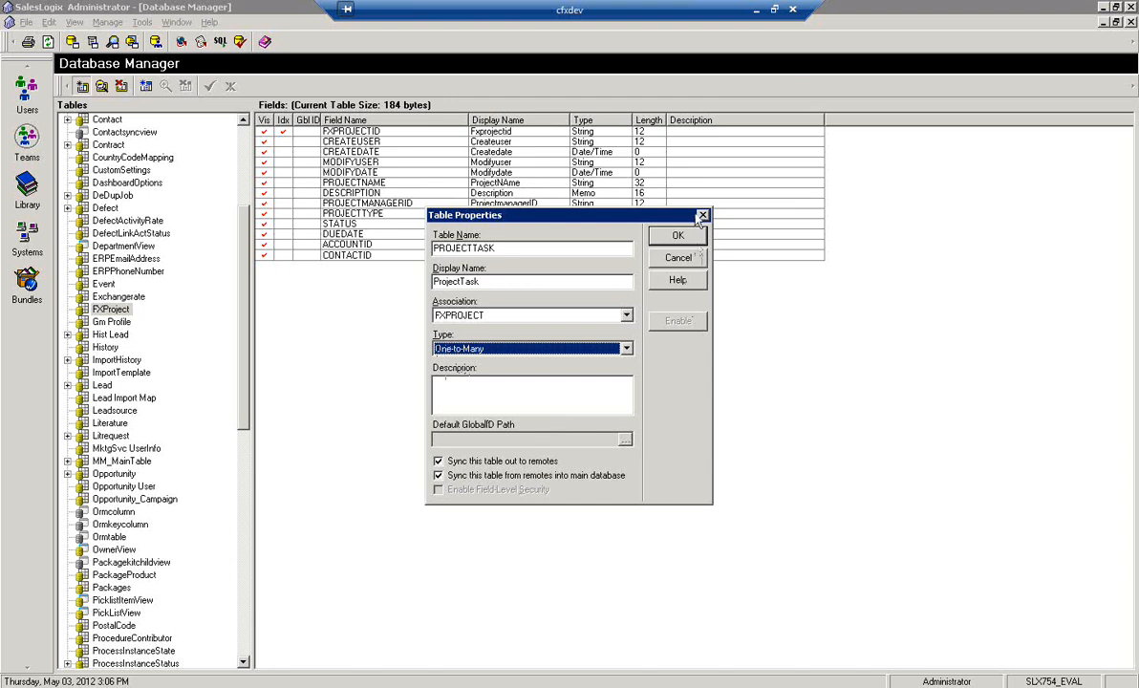
{"action": "left_click", "coordinate": [678, 238]}
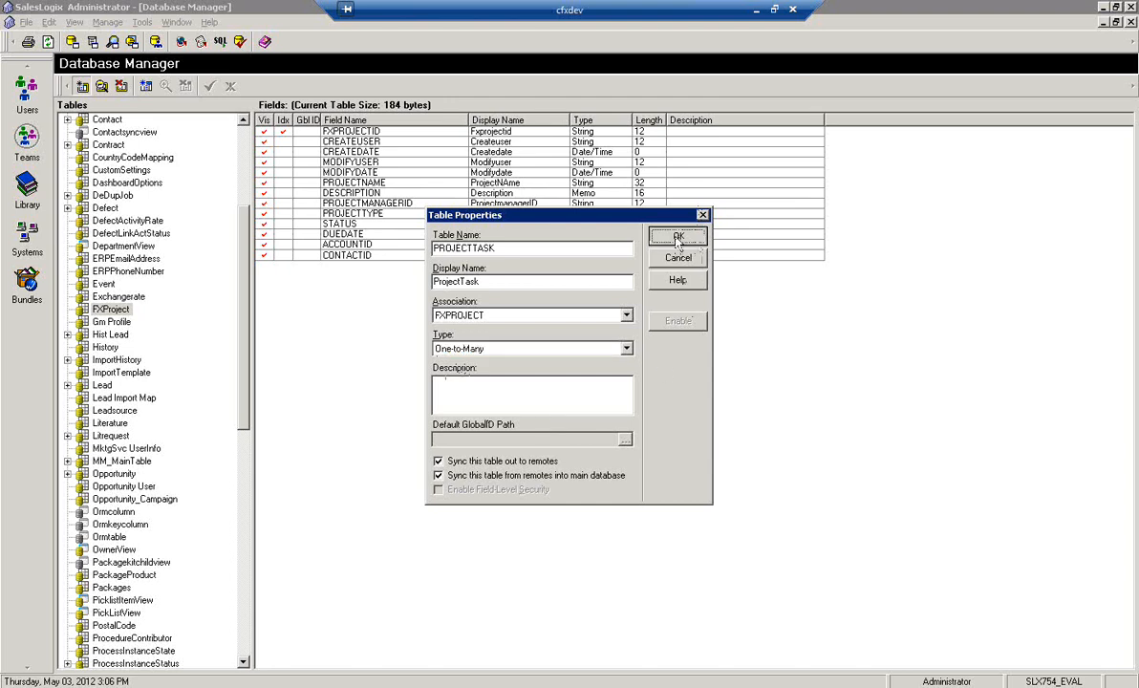
Add a TASKNAME String field with length 32 to the ProjectTask table
{"action": "left_click", "coordinate": [146, 86]}
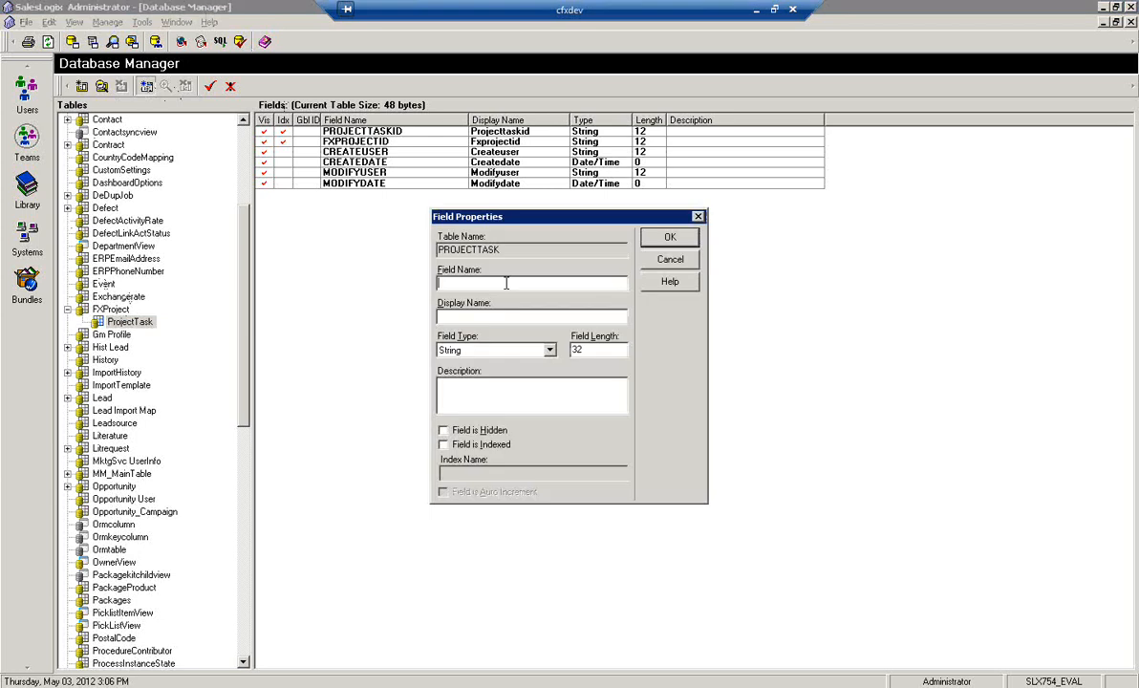
{"action": "type", "text": "TaskName"}
{"action": "key", "text": "Tab"}
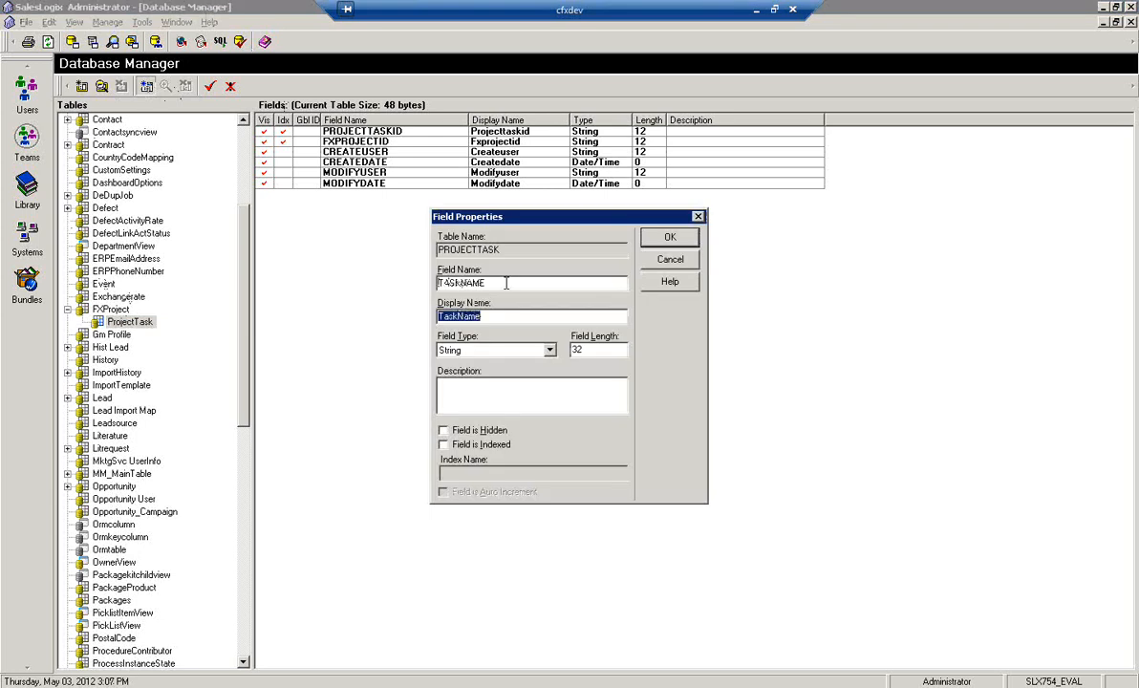
{"action": "key", "text": "Tab"}
{"action": "key", "text": "Return"}
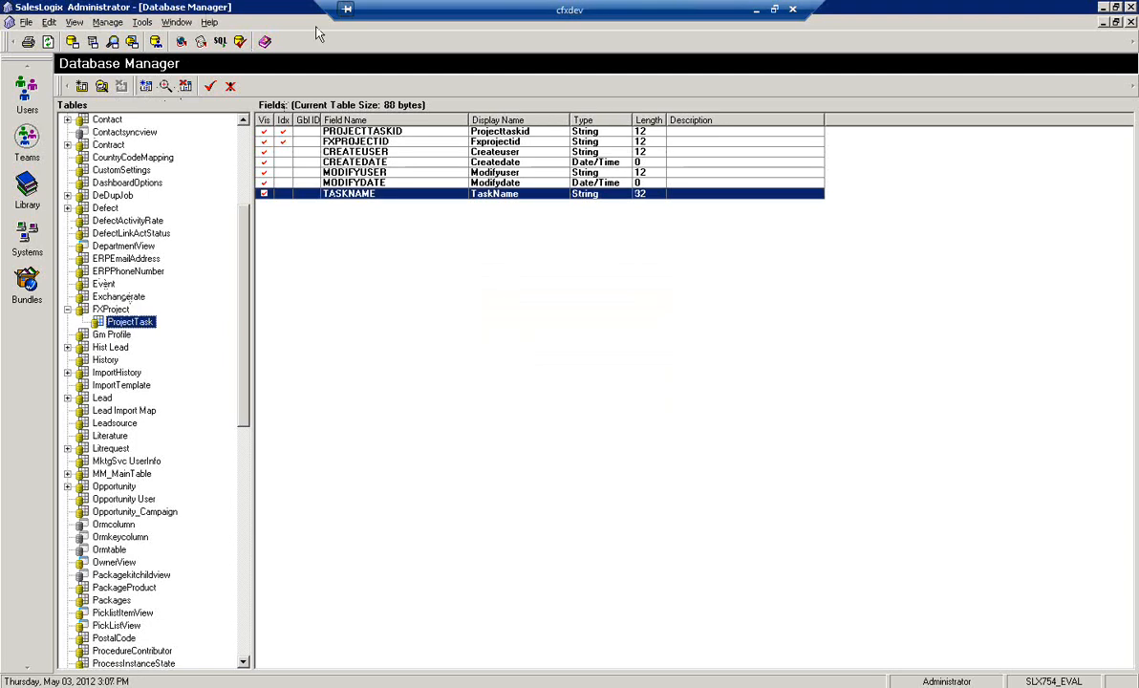
Add a Memo field named DESCRIPTION to the ProjectTask table
{"action": "left_click", "coordinate": [146, 86]}
{"action": "type", "text": "Fe"}
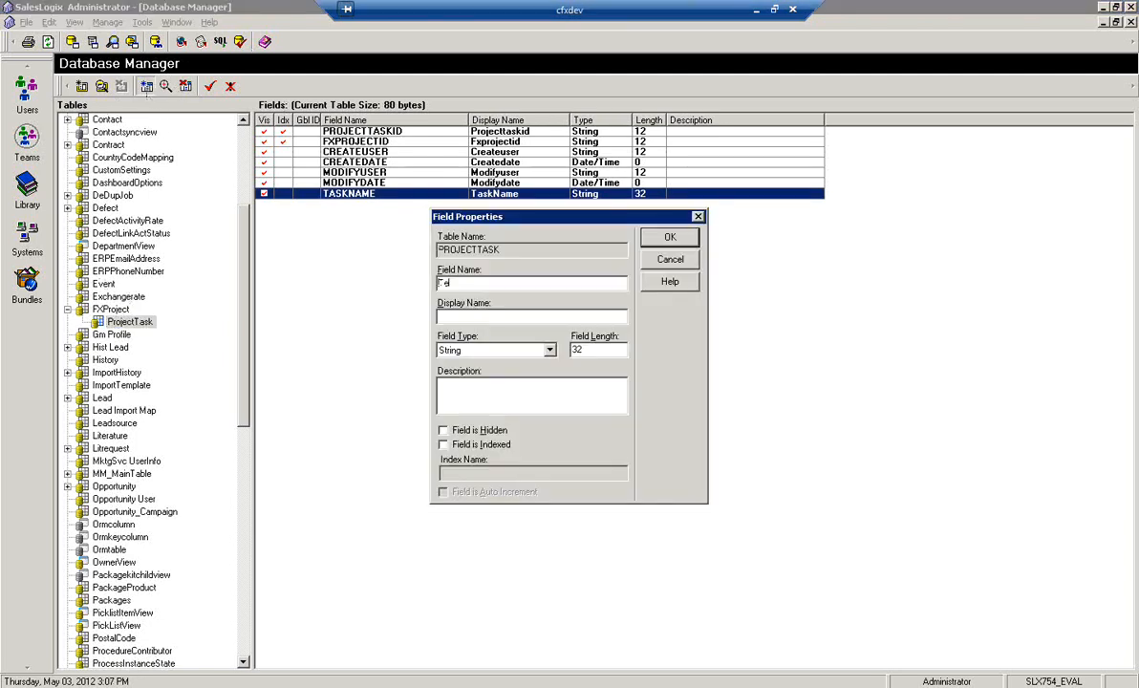
{"action": "type", "text": "Description"}
{"action": "key", "text": "Tab"}
{"action": "key", "text": "Tab"}
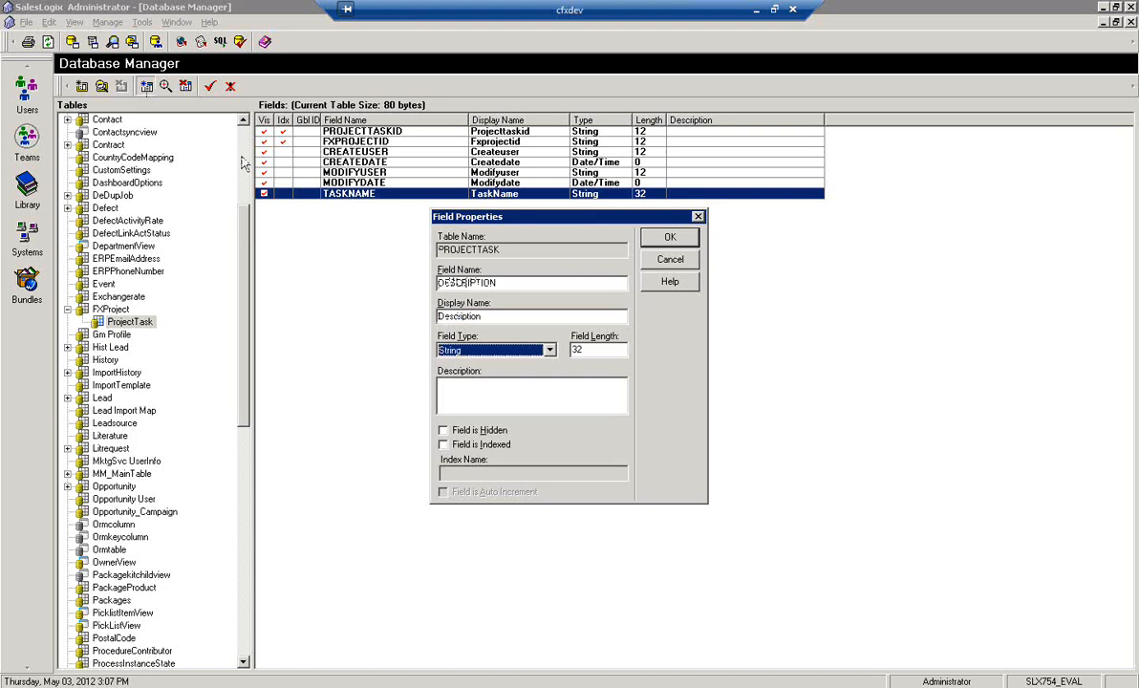
{"action": "key", "text": "m"}
{"action": "key", "text": "Return"}
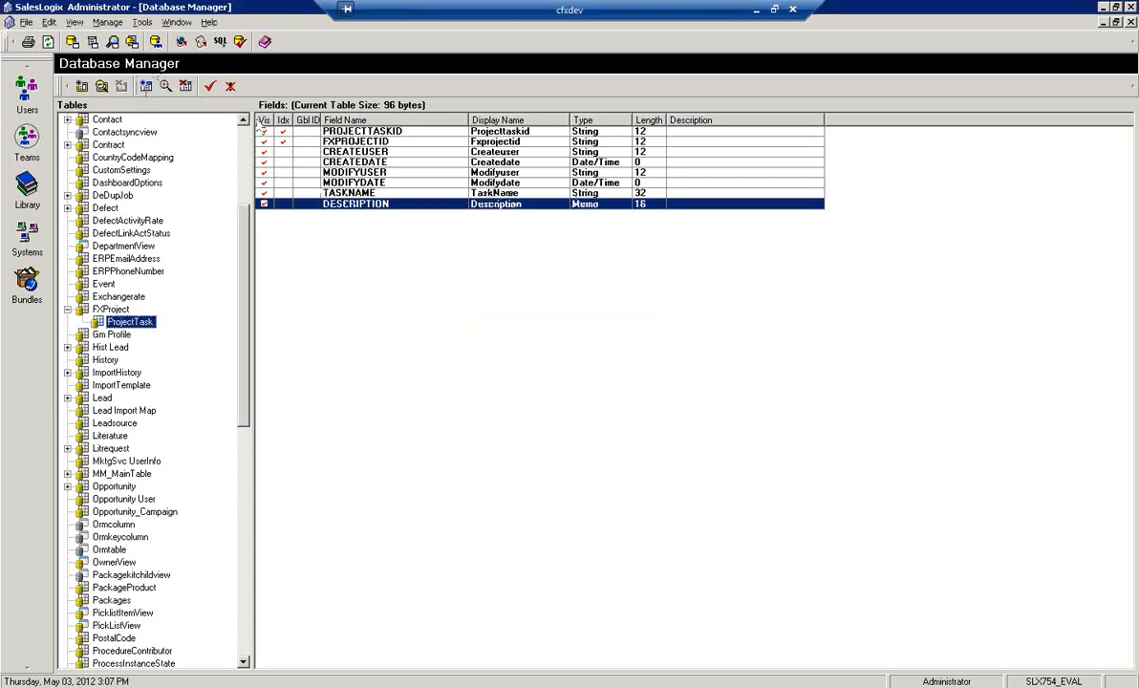
Add a Date/Time field named STARTDATE to the ProjectTask table
{"action": "left_click", "coordinate": [145, 87]}
{"action": "type", "text": "StartDate"}
{"action": "key", "text": "Tab"}
{"action": "key", "text": "Tab"}
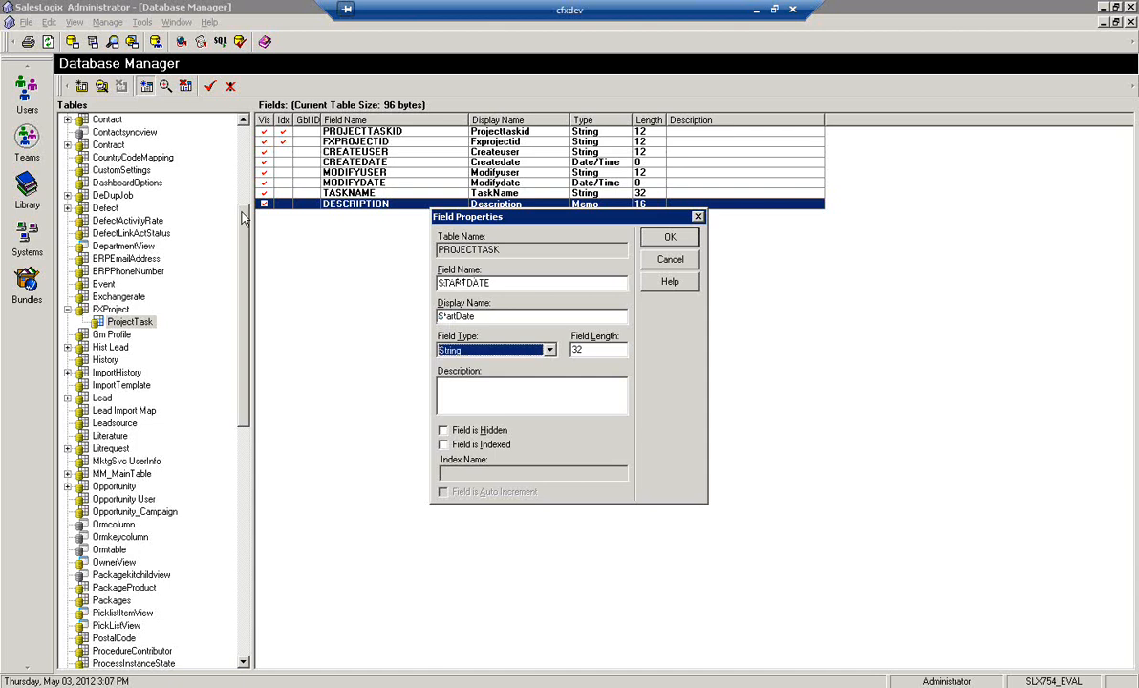
{"action": "key", "text": "d"}
{"action": "key", "text": "Return"}
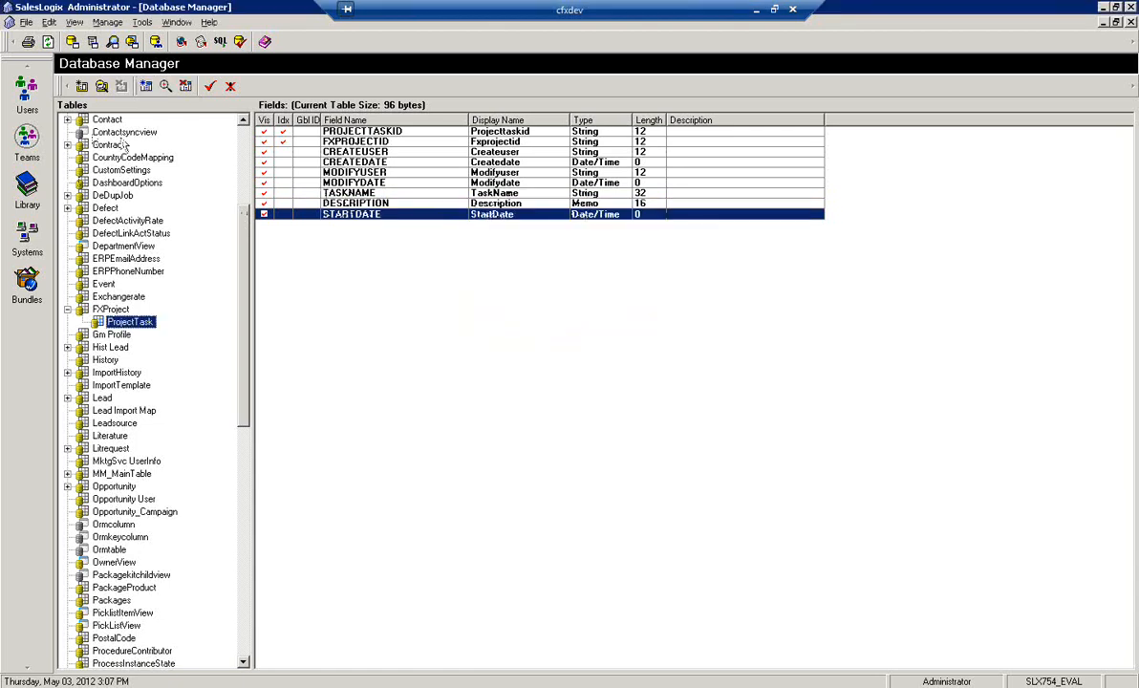
Add a Date/Time field named ENDDATE to the ProjectTask table
{"action": "left_click", "coordinate": [147, 87]}
{"action": "type", "text": "En"}
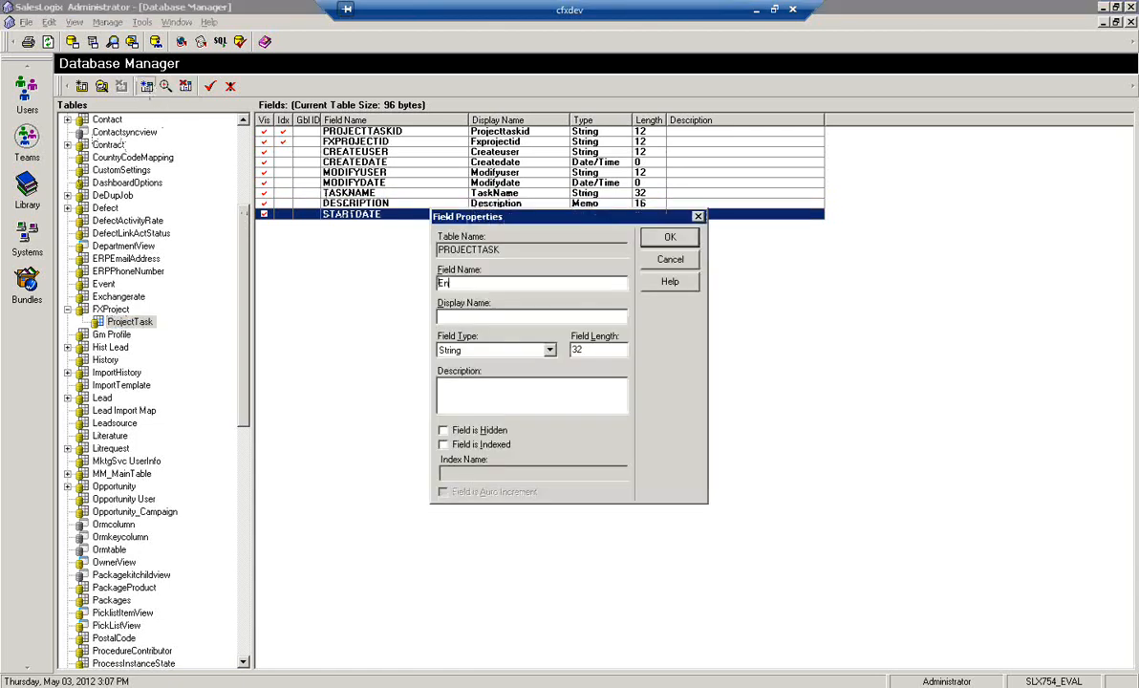
{"action": "type", "text": "dDate"}
{"action": "key", "text": "Tab"}
{"action": "key", "text": "Tab"}
{"action": "key", "text": "d"}
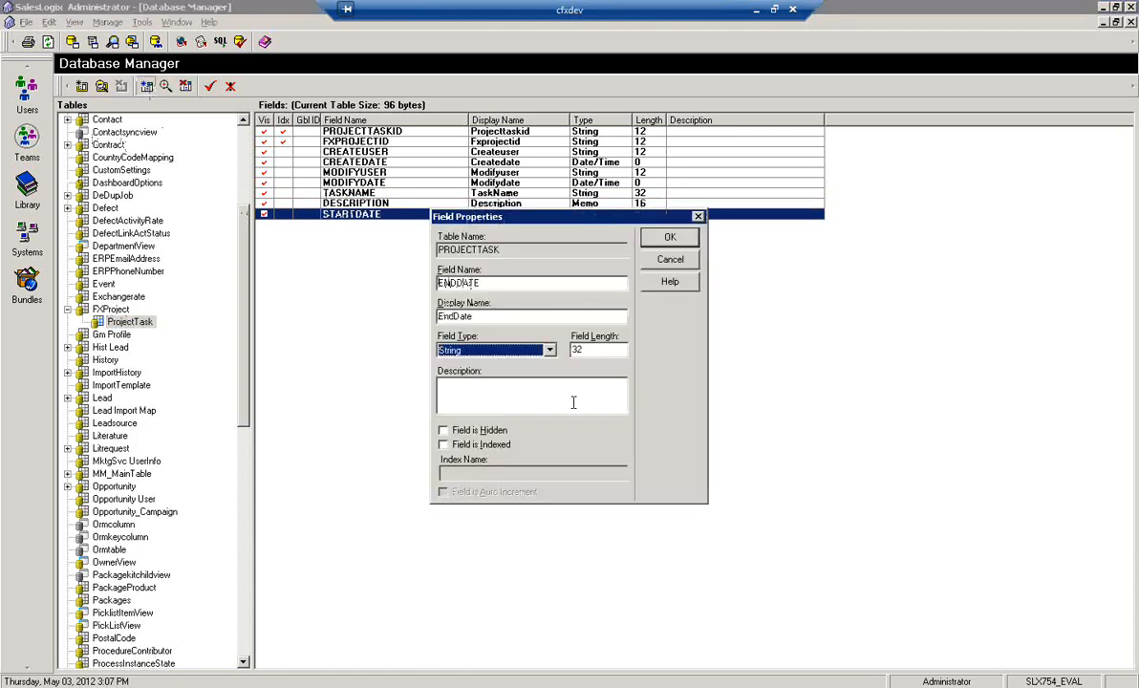
{"action": "key", "text": "Return"}
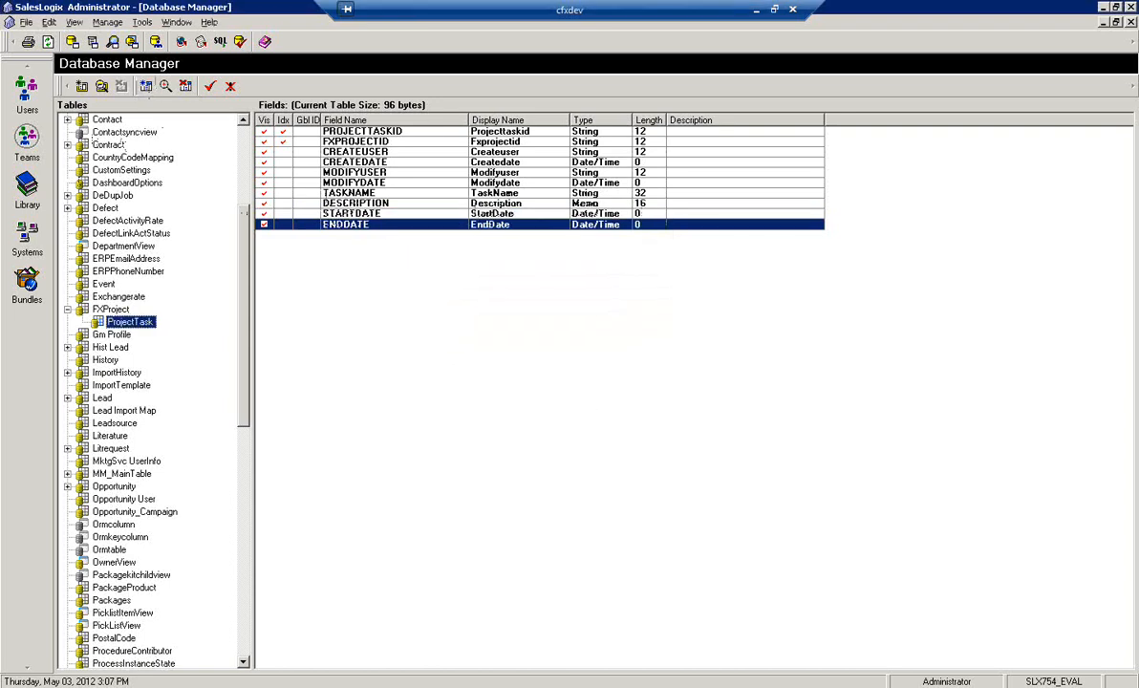
Add a STATUS String field with length 32 to the ProjectTask table
{"action": "left_click", "coordinate": [147, 87]}
{"action": "type", "text": "STATUS"}
{"action": "key", "text": "Tab"}
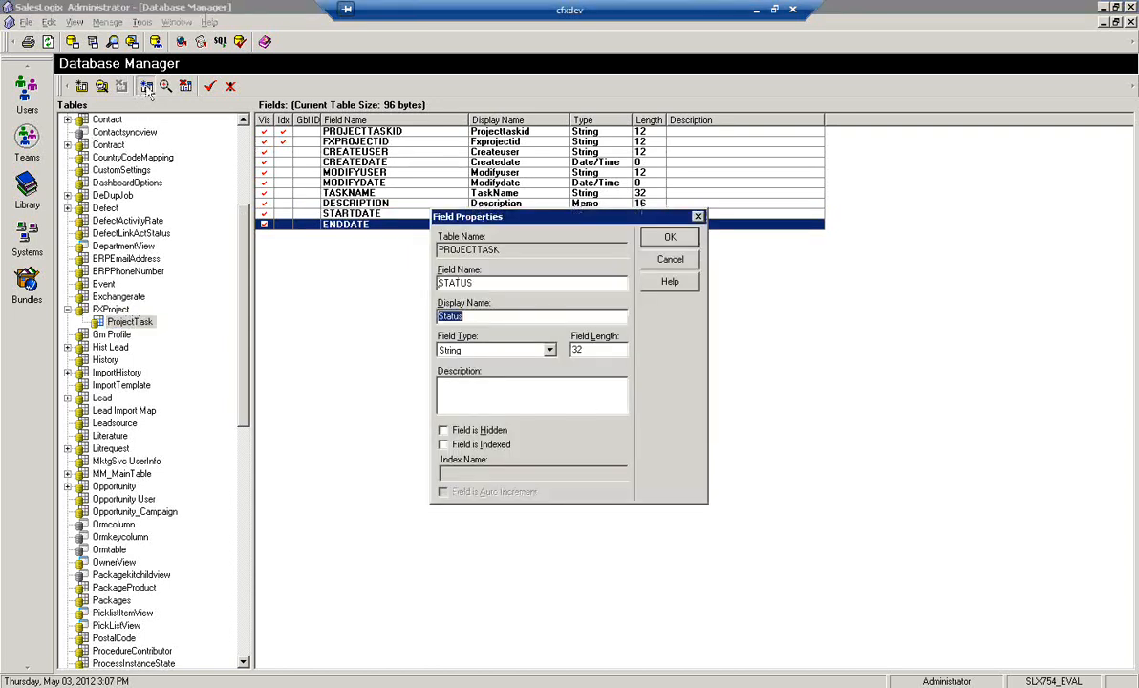
{"action": "key", "text": "Return"}
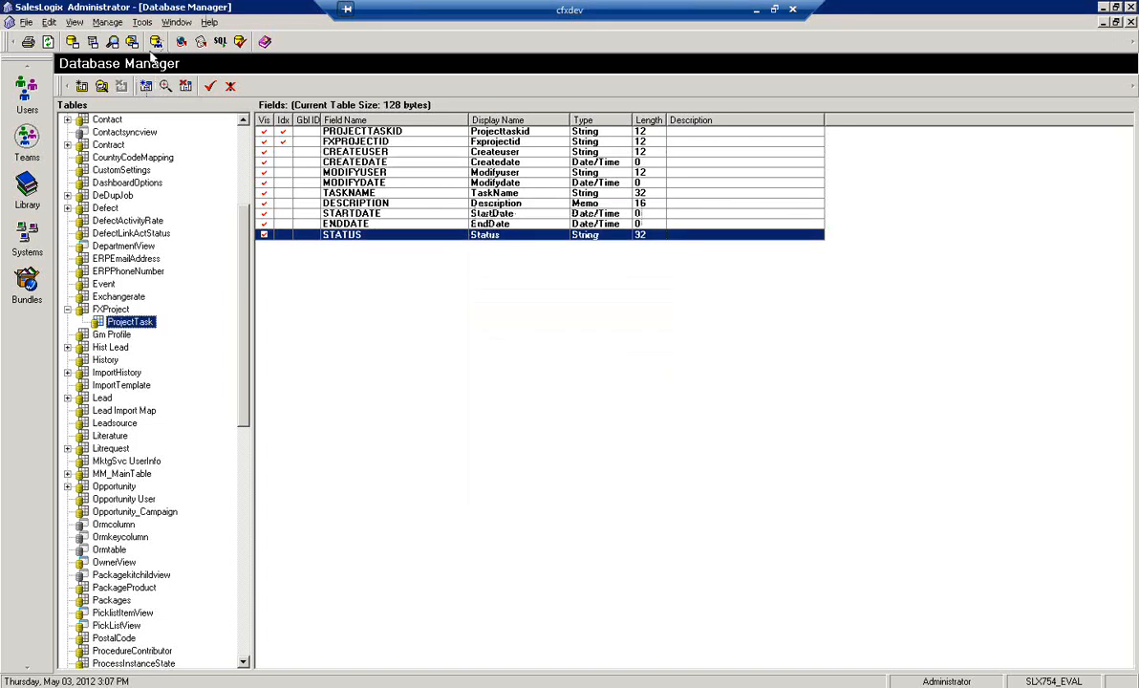
Add an ASSIGNEDUSERID field of type SLX Standard ID to the ProjectTask table and save the table to the database
{"action": "left_click", "coordinate": [147, 87]}
{"action": "type", "text": "AssignedUs"}
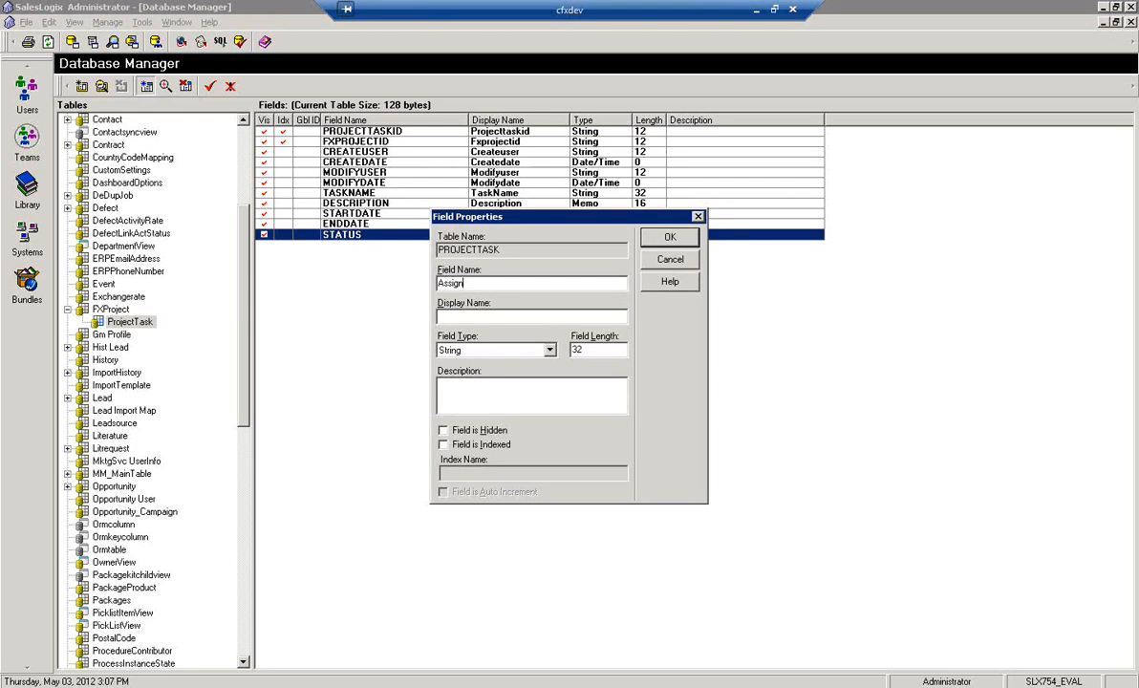
{"action": "type", "text": "er"}
{"action": "key", "text": "Tab"}
{"action": "key", "text": "Tab"}
{"action": "key", "text": "s"}
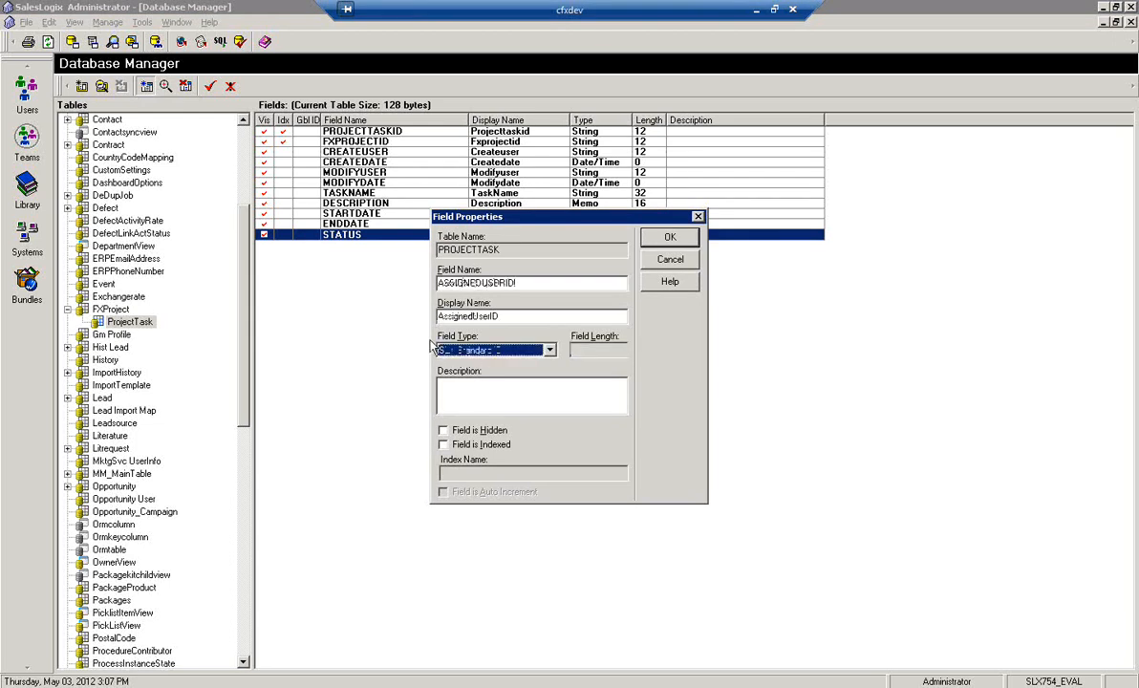
{"action": "key", "text": "Return"}
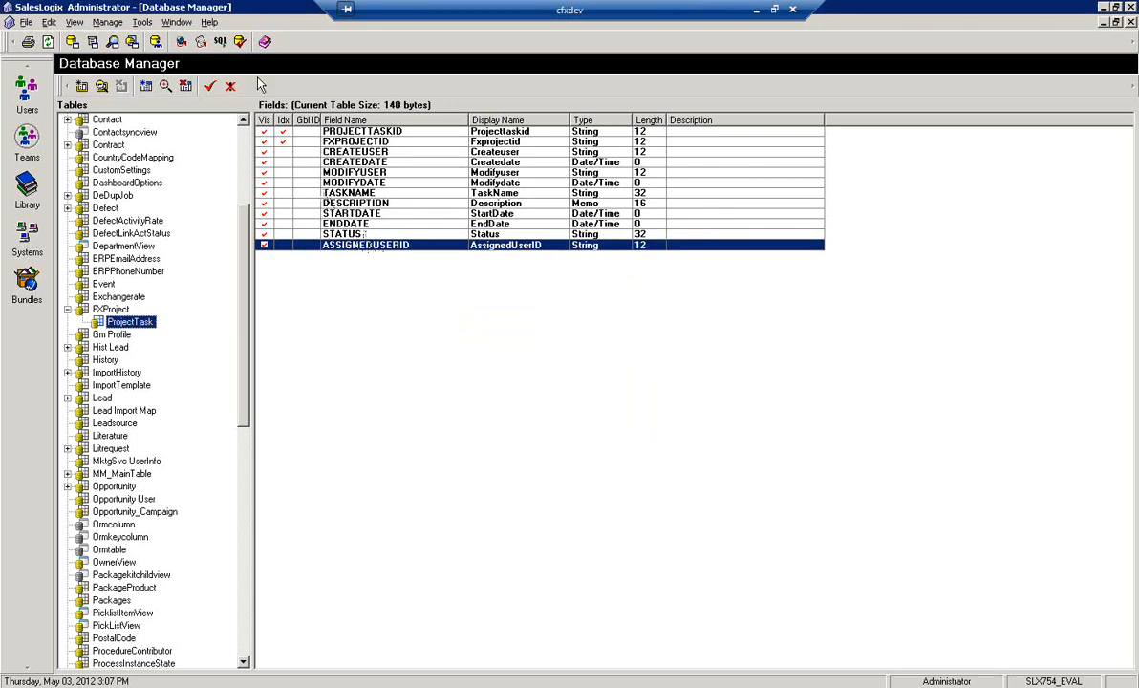
{"action": "left_click", "coordinate": [211, 87]}
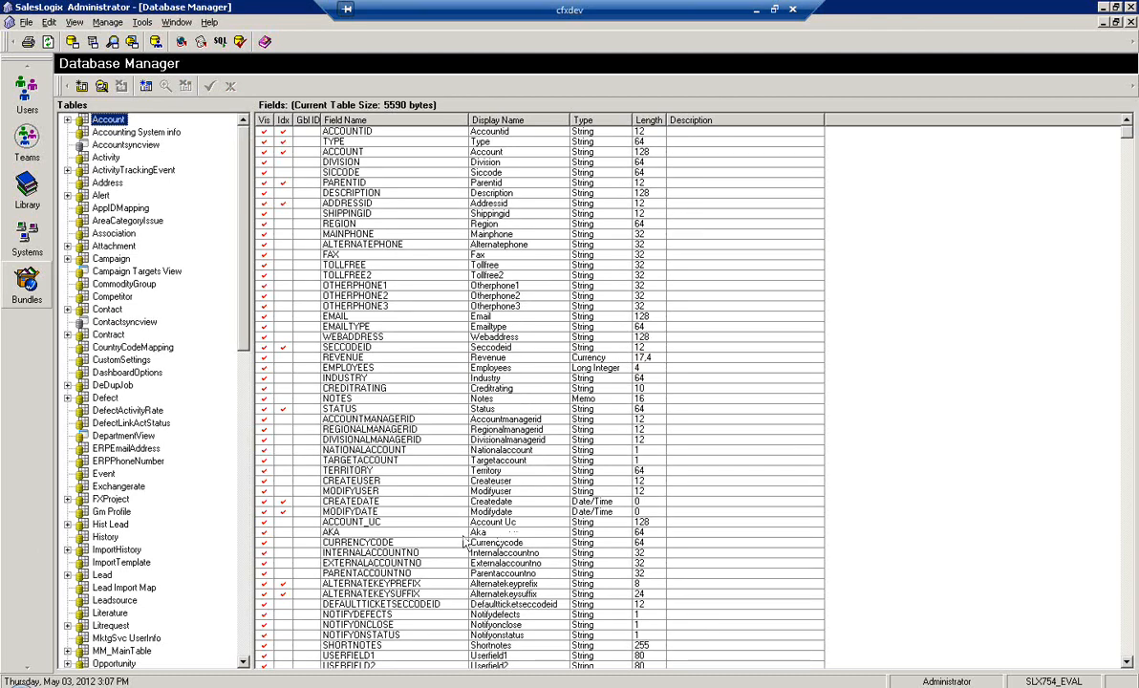
Create a custom pick list named FXProject Type in the Pick List Manager
{"action": "left_click", "coordinate": [112, 22]}
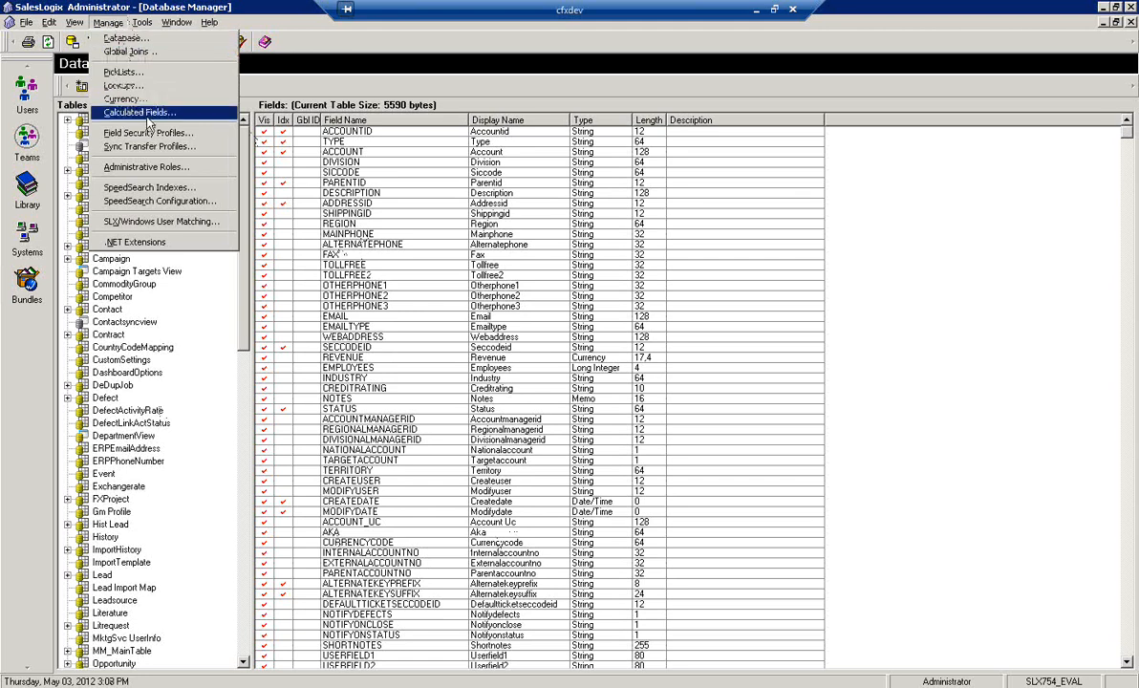
{"action": "left_click", "coordinate": [132, 74]}
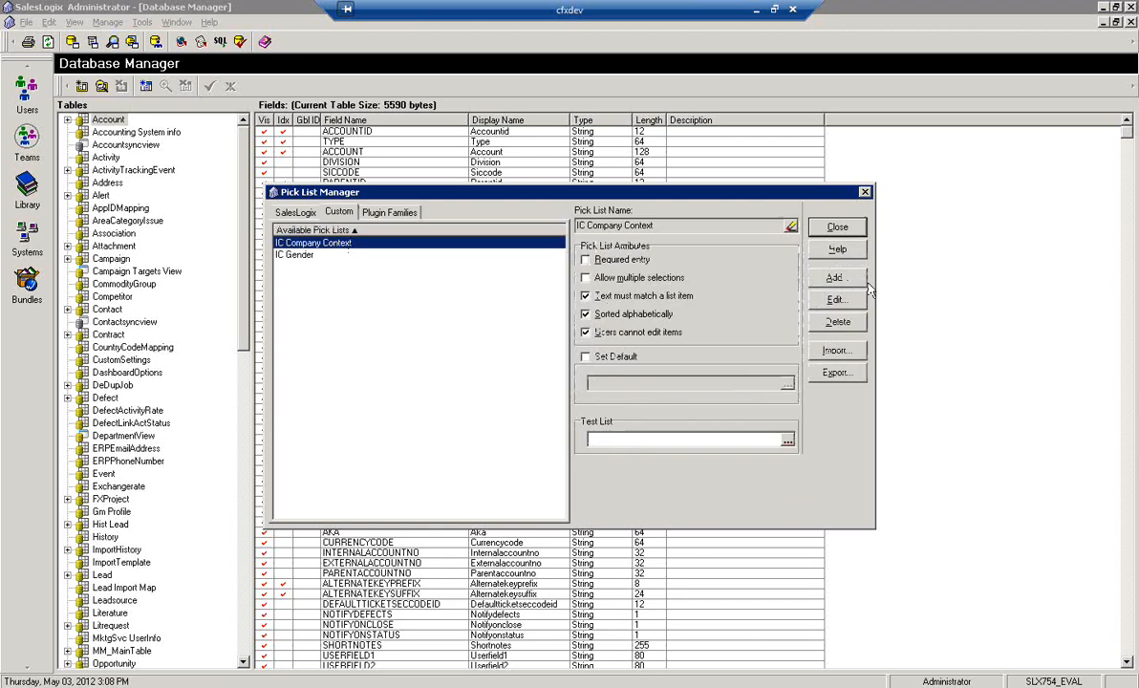
{"action": "left_click", "coordinate": [836, 279]}
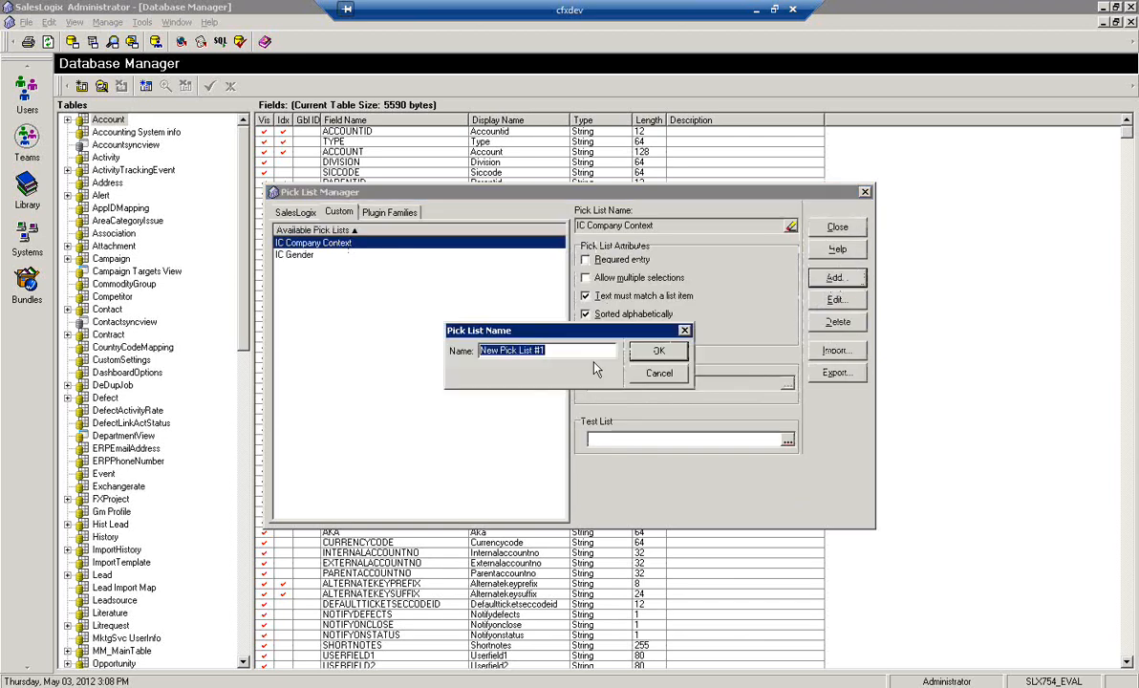
{"action": "type", "text": "FXProje"}
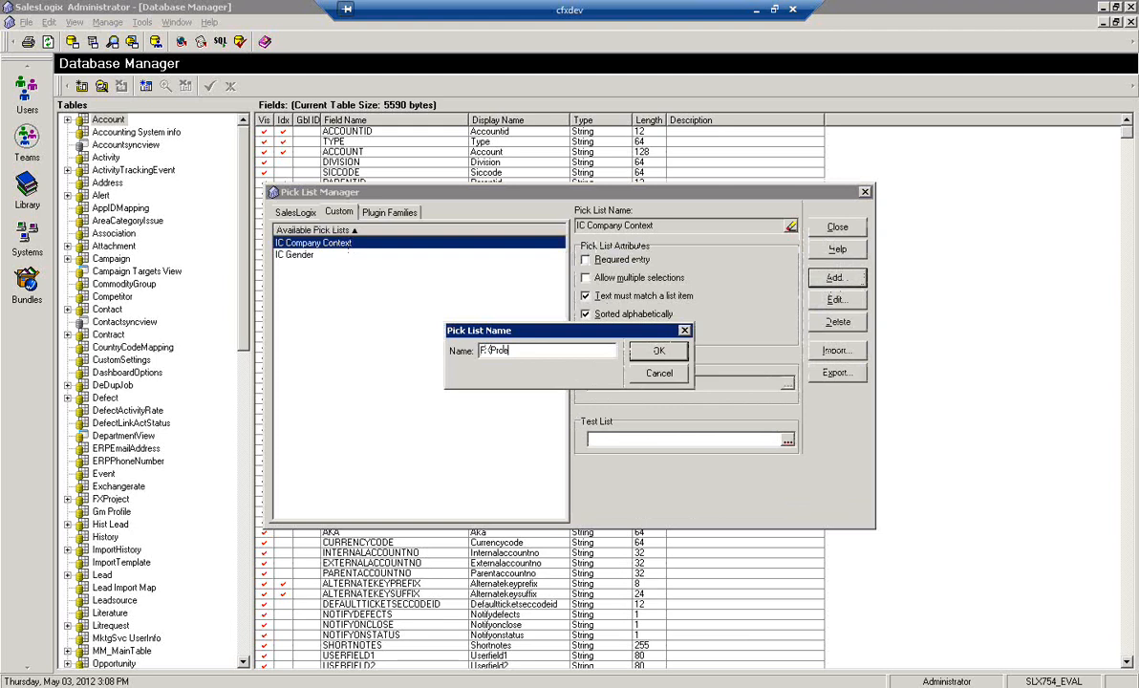
{"action": "type", "text": "ct Type"}
{"action": "key", "text": "Return"}
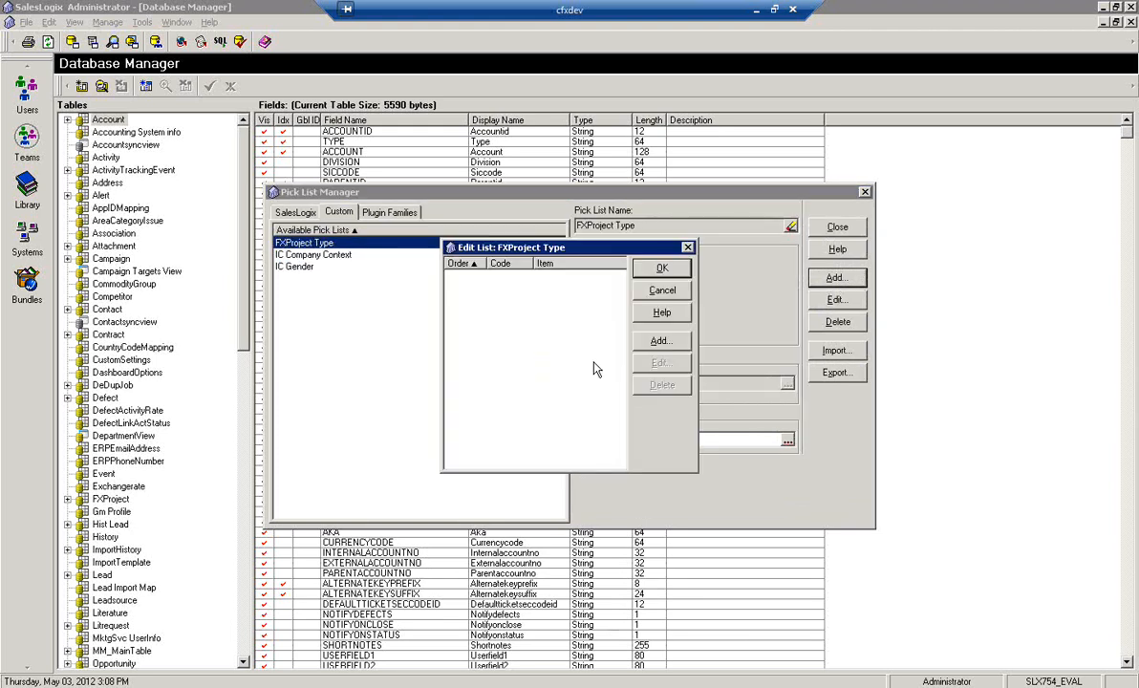
Add the item Standard to the FXProject Type pick list and accept the list
{"action": "left_click", "coordinate": [660, 342]}
{"action": "type", "text": "Standard"}
{"action": "key", "text": "Return"}
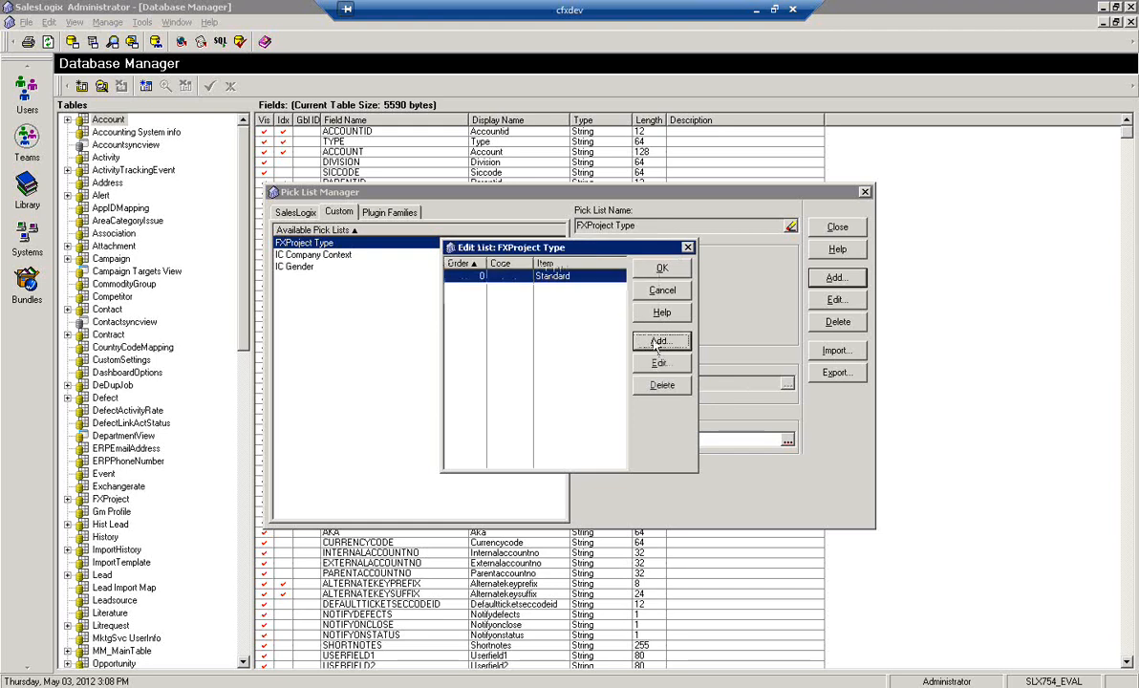
{"action": "left_click", "coordinate": [663, 269]}
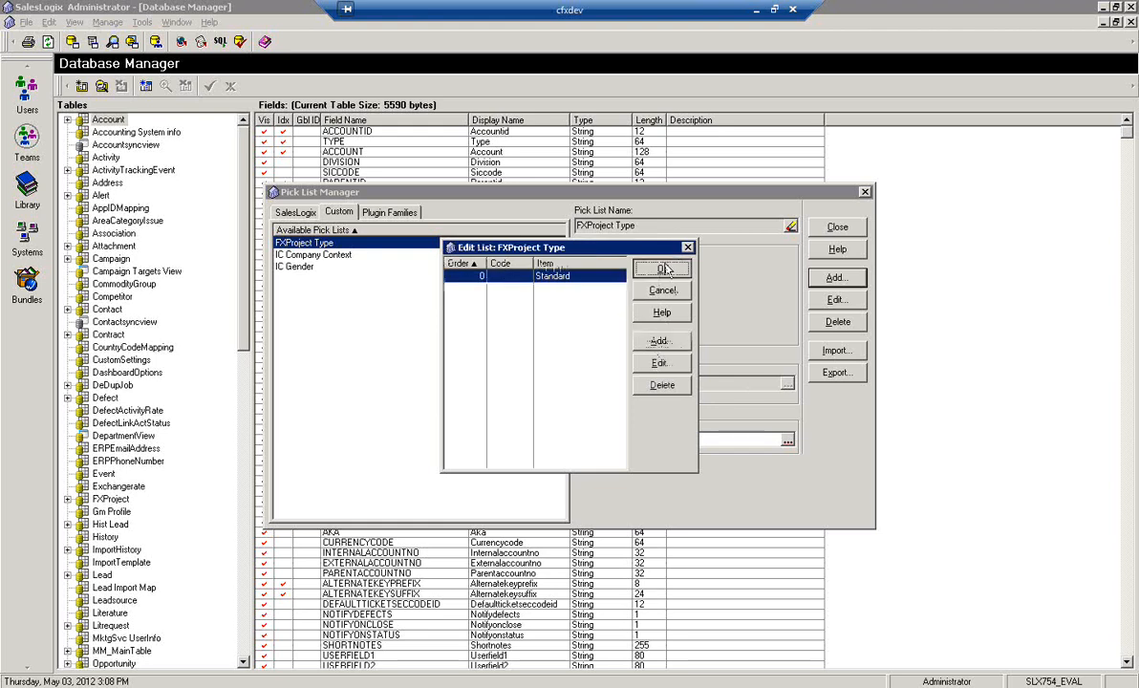
Create a custom pick list named FXProject Status in the Pick List Manager
{"action": "left_click", "coordinate": [835, 277]}
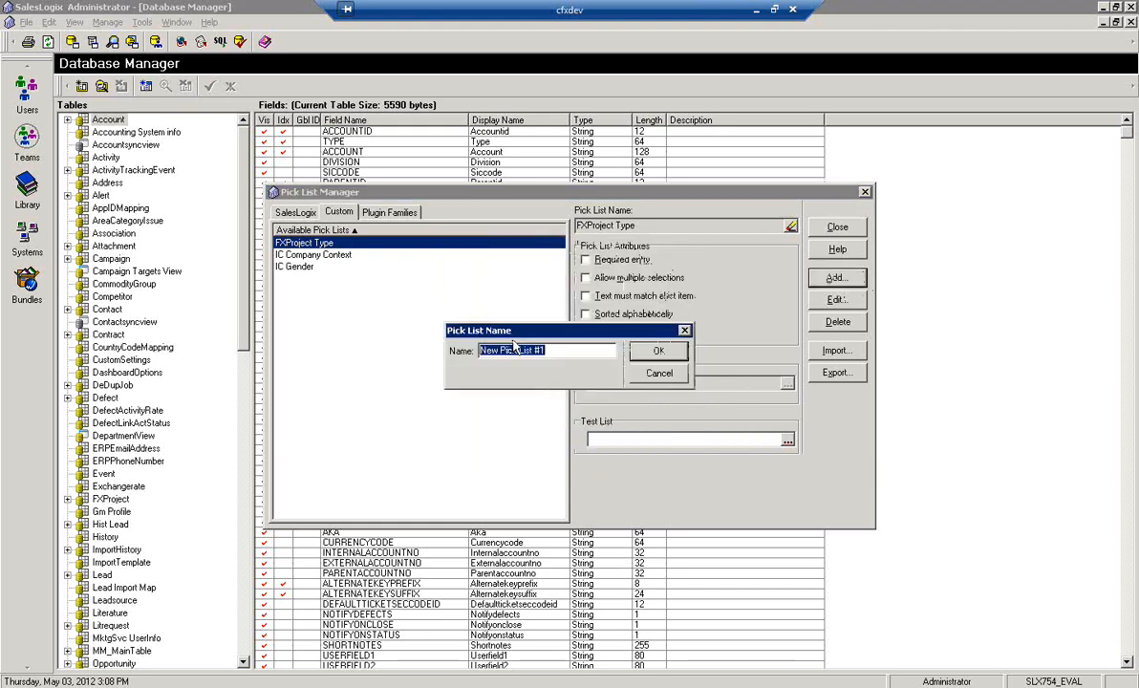
{"action": "type", "text": "FXProject Status"}
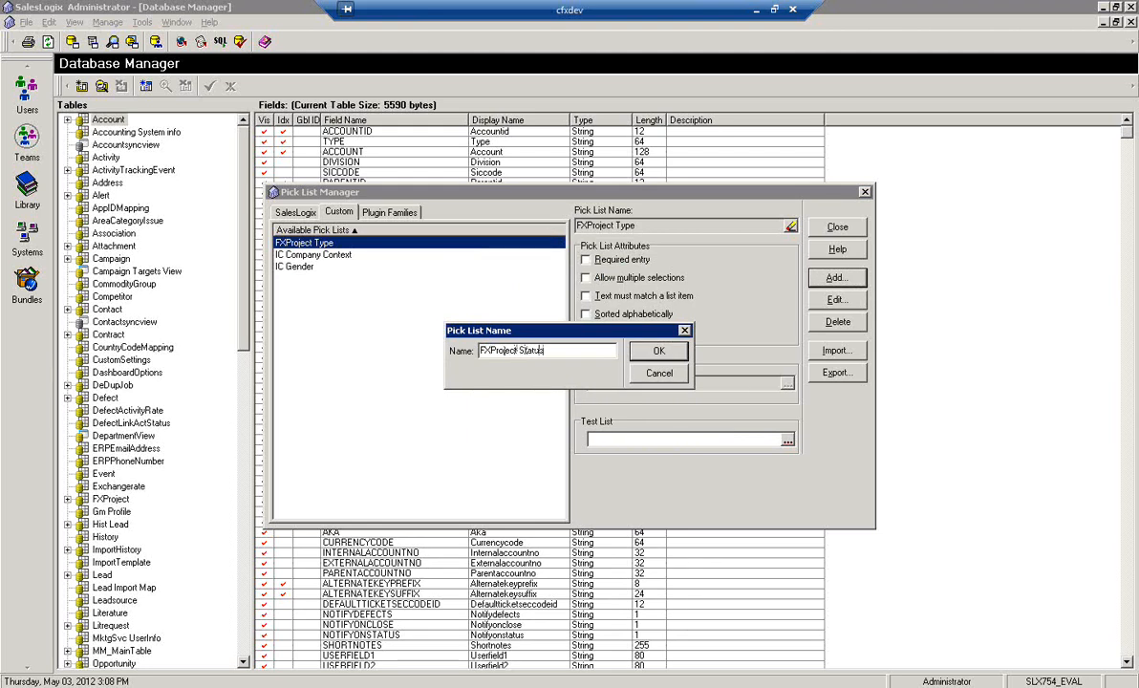
{"action": "key", "text": "Return"}
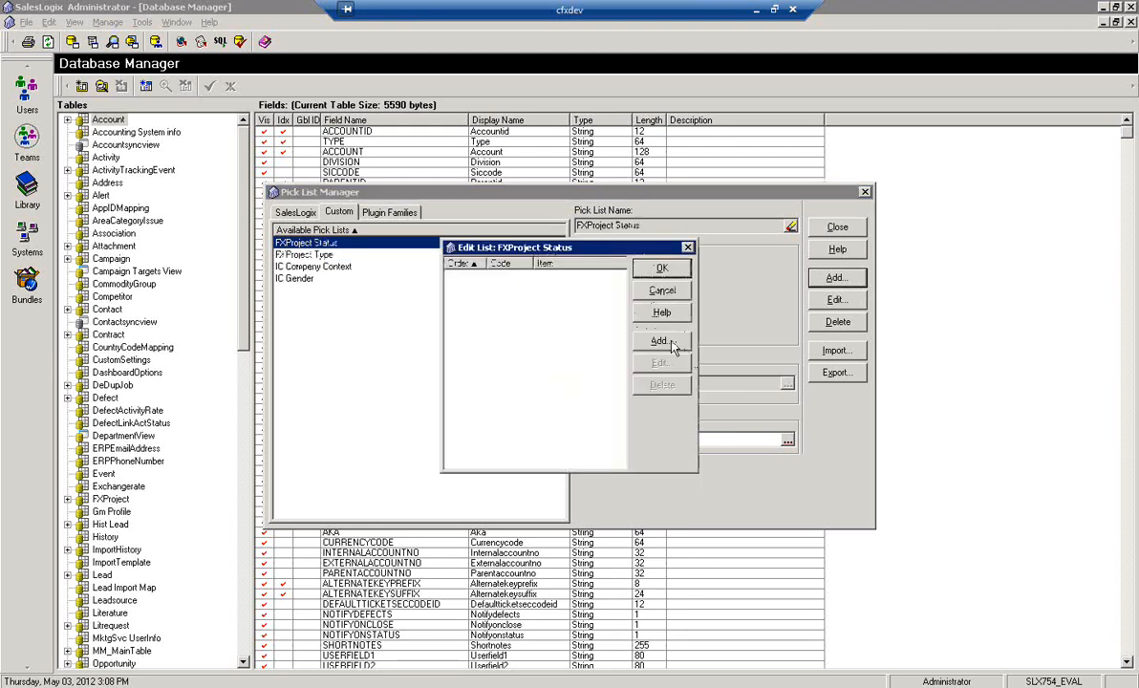
Add the items Open and Closed to the FXProject Status pick list and accept the list
{"action": "left_click", "coordinate": [671, 342]}
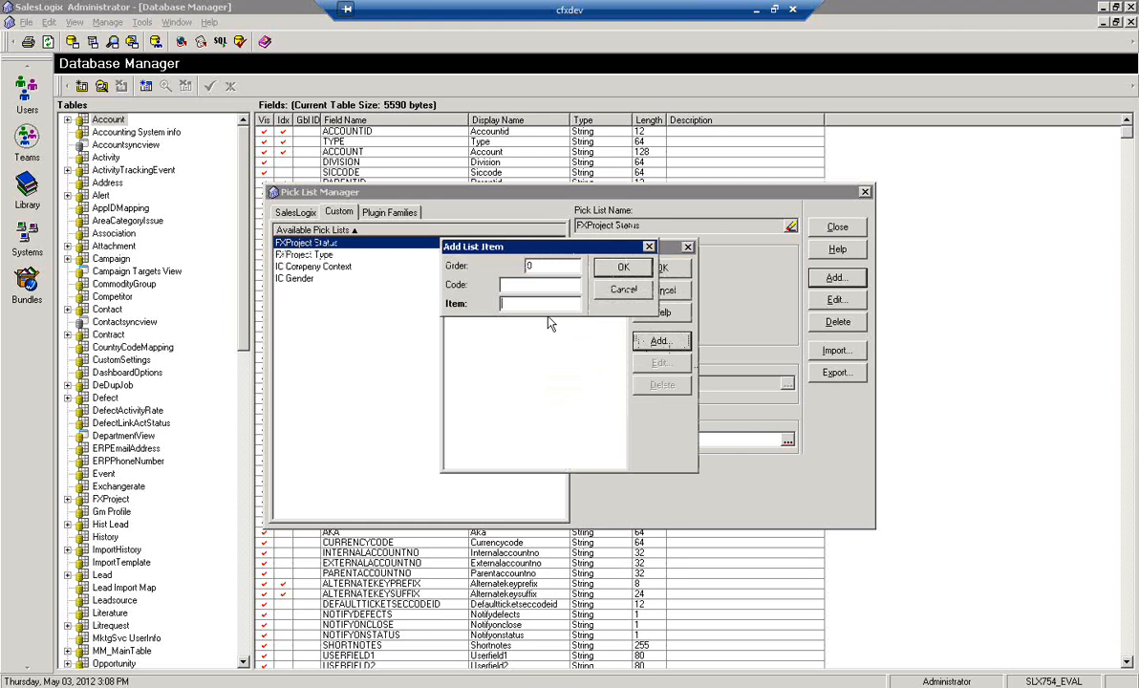
{"action": "type", "text": "Open"}
{"action": "key", "text": "Return"}
{"action": "key", "text": "Return"}
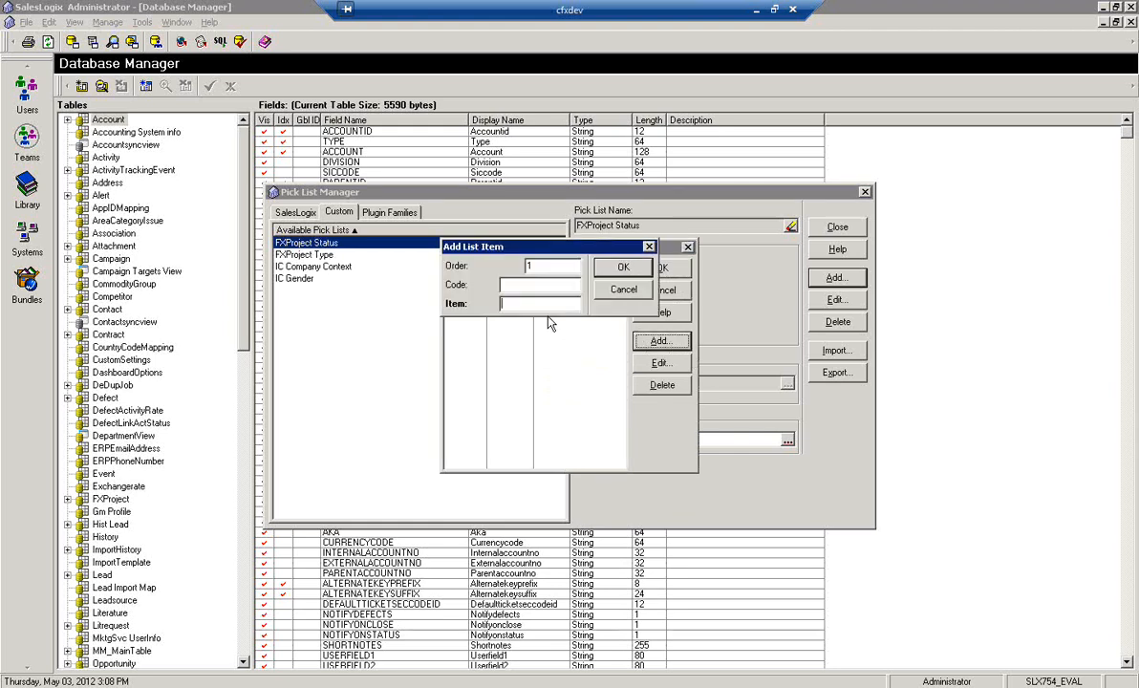
{"action": "type", "text": "Closed"}
{"action": "key", "text": "Return"}
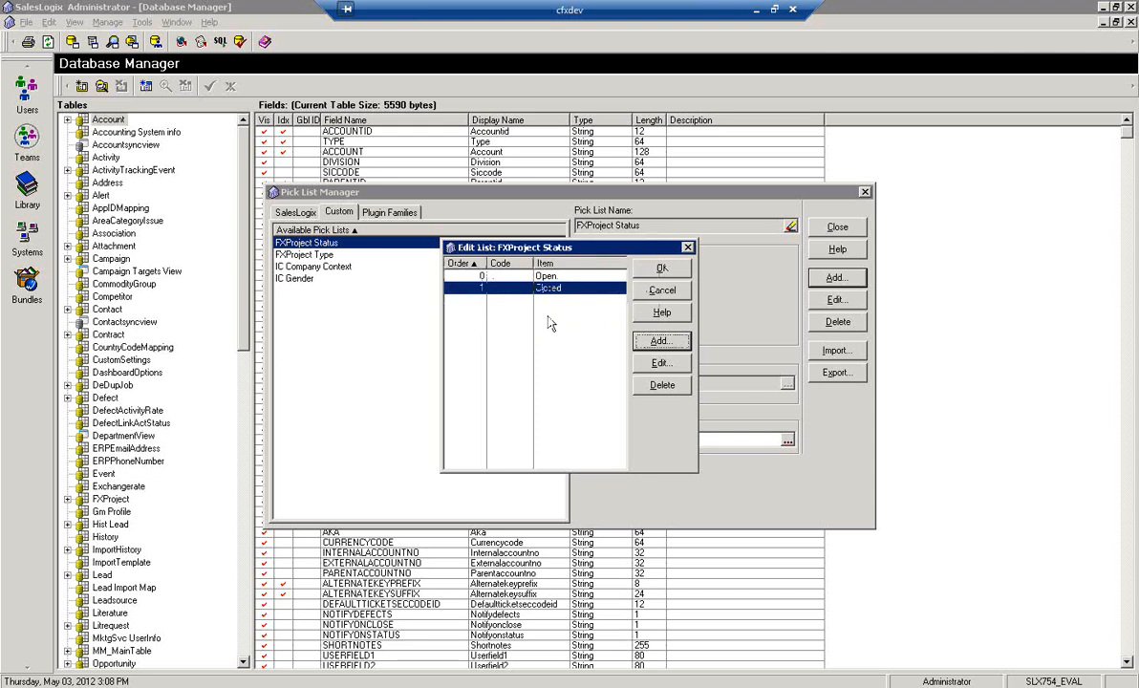
{"action": "left_click", "coordinate": [659, 269]}
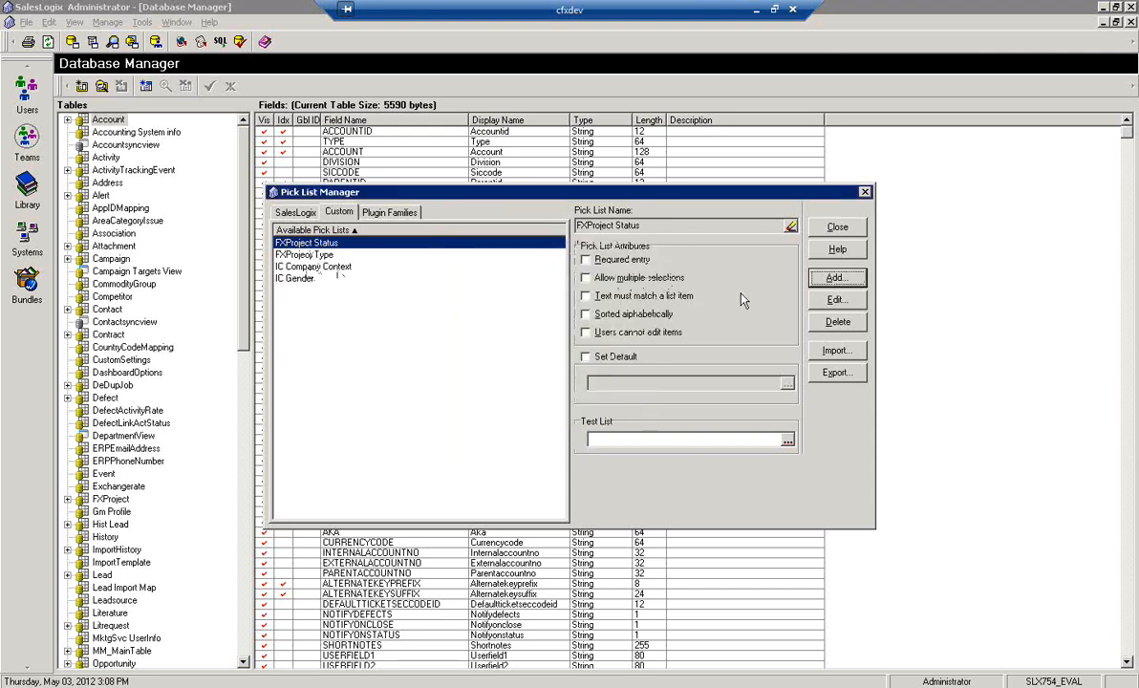
Create another custom pick list named FXProject Task Status
{"action": "left_click", "coordinate": [834, 277]}
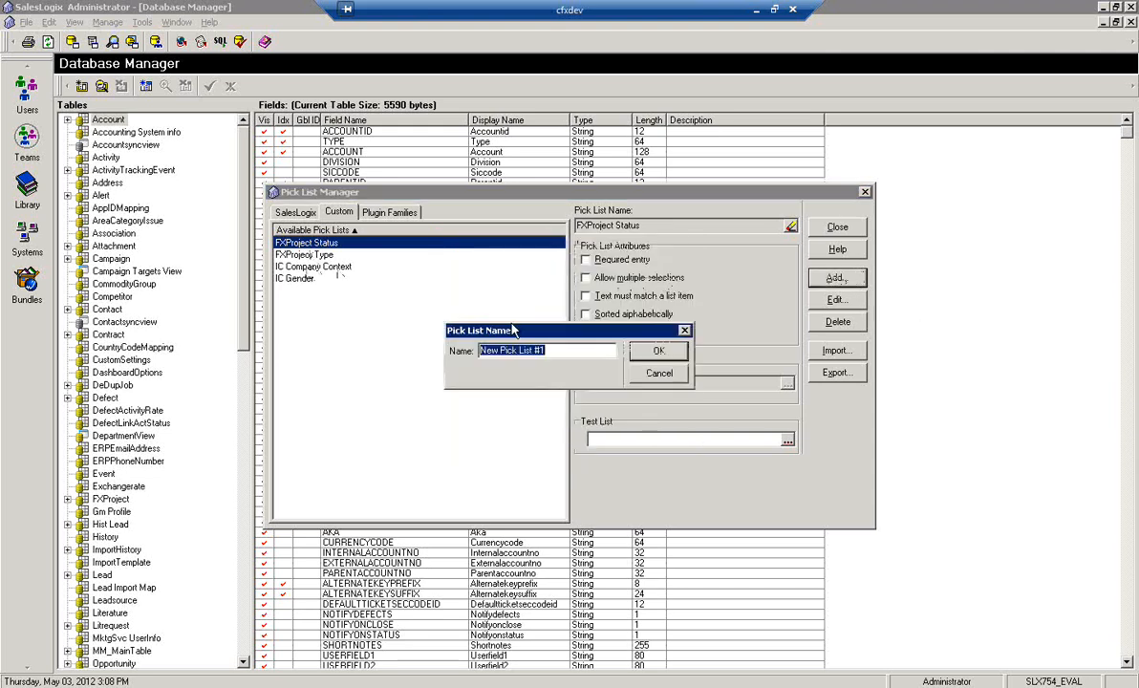
{"action": "type", "text": "FXProjec"}
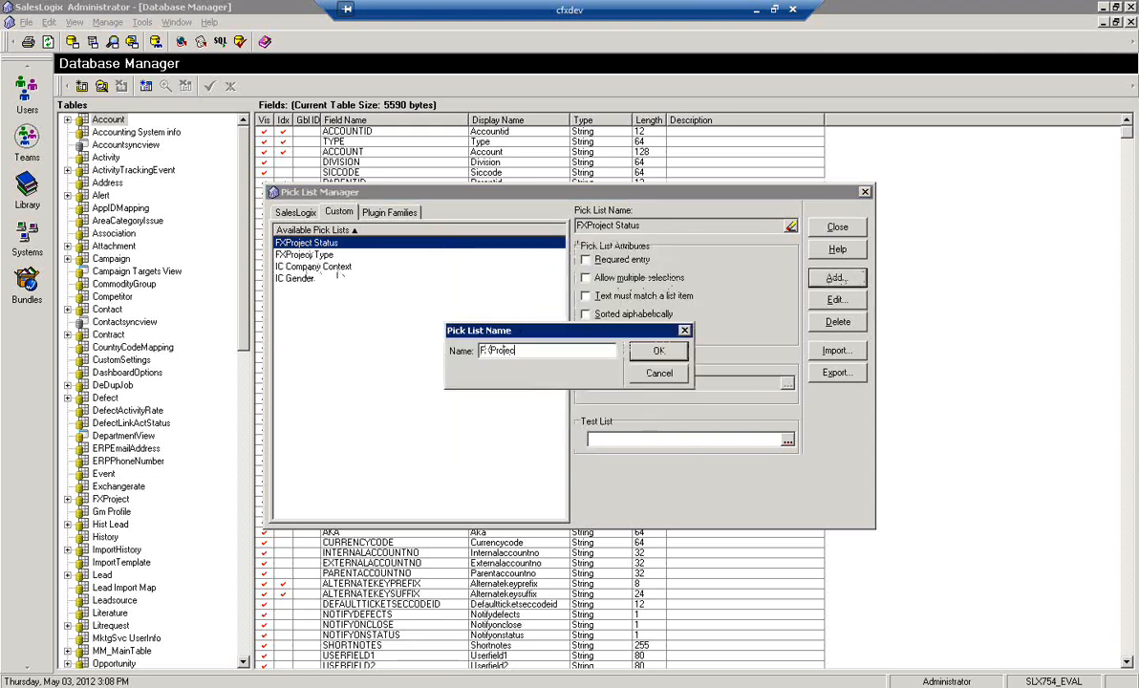
{"action": "type", "text": "t Task Status"}
{"action": "key", "text": "Return"}
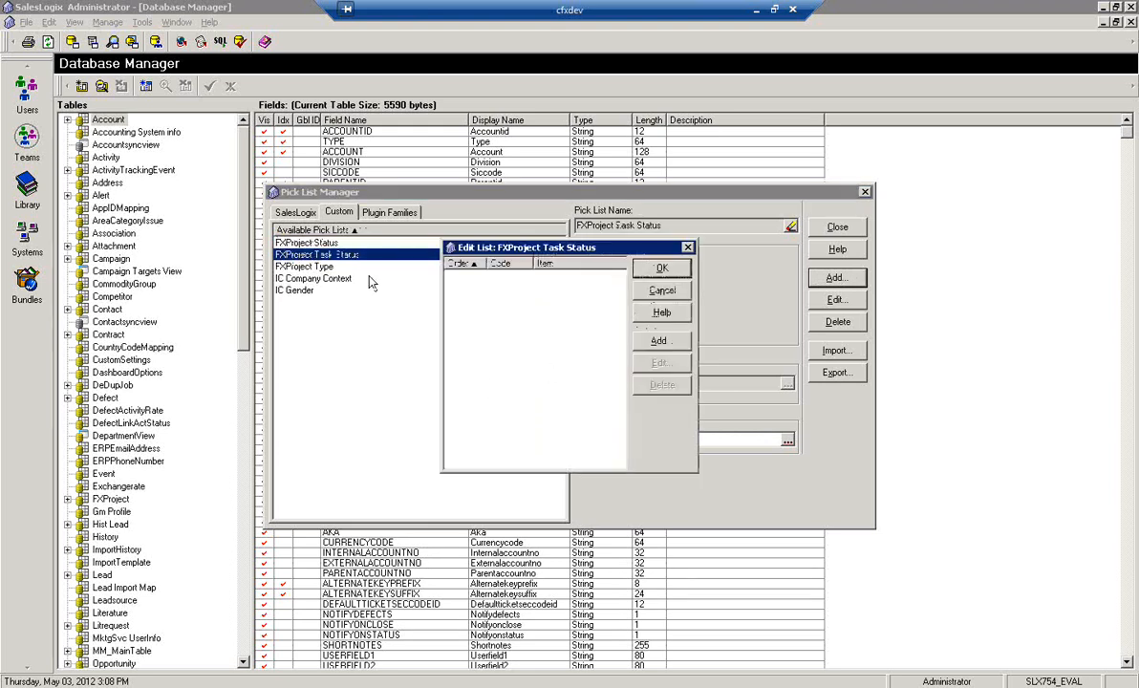
Add the items Assigned, In Progress and Completed to the FXProject Task Status pick list and accept the list
{"action": "left_click", "coordinate": [662, 342]}
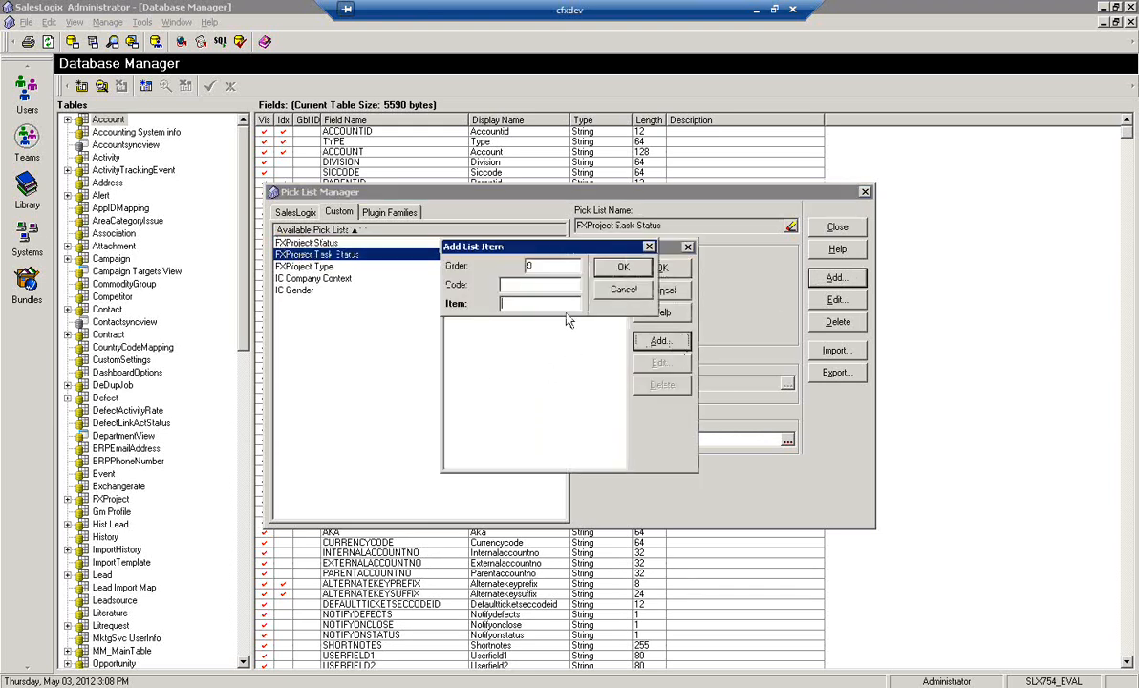
{"action": "type", "text": "Assigned"}
{"action": "key", "text": "Return"}
{"action": "key", "text": "Return"}
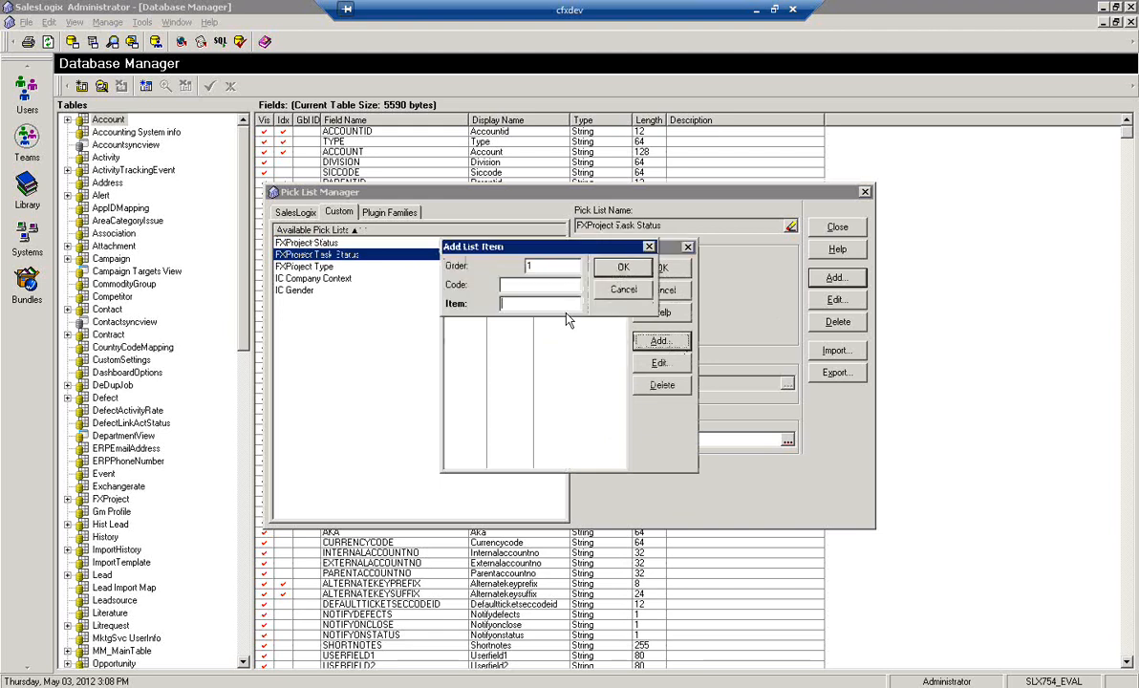
{"action": "type", "text": "In Progress"}
{"action": "key", "text": "Return"}
{"action": "key", "text": "Return"}
{"action": "type", "text": "Comple"}
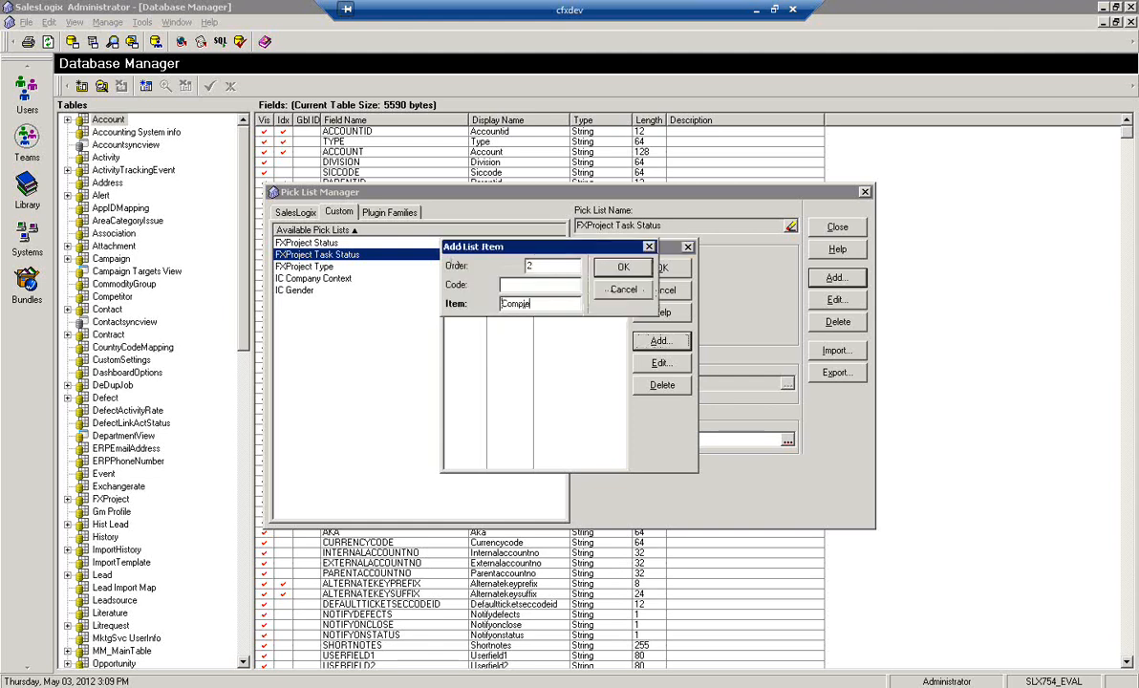
{"action": "type", "text": "ted"}
{"action": "key", "text": "Return"}
{"action": "left_click", "coordinate": [663, 269]}
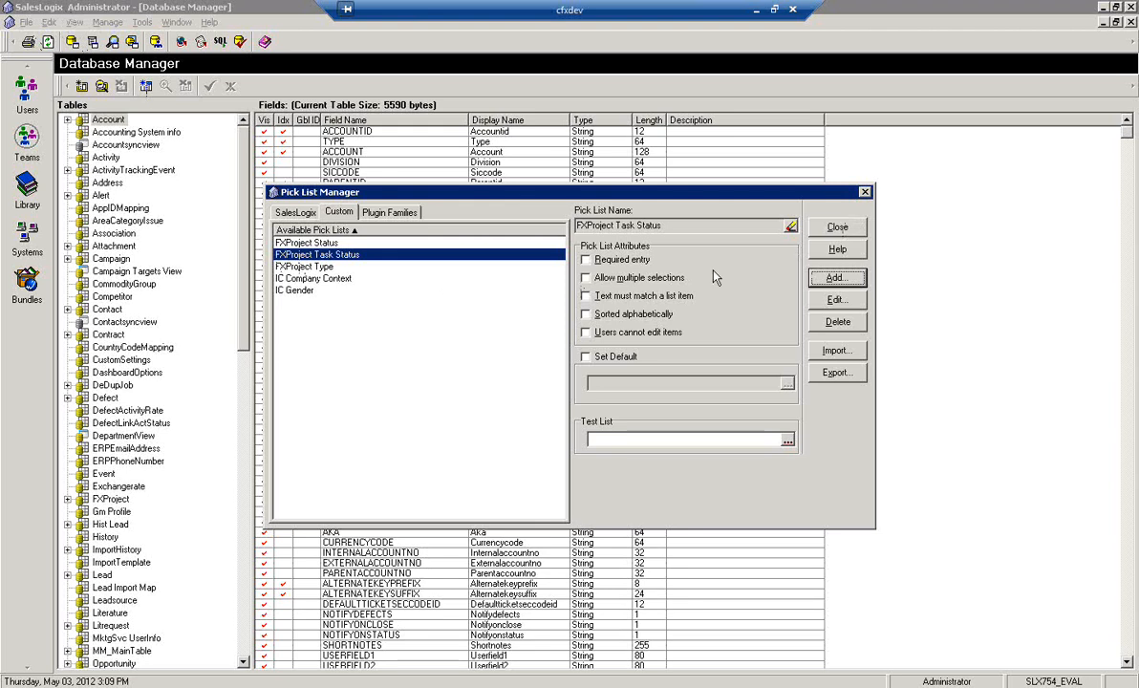
Close the Pick List Manager and exit the SalesLogix Administrator
{"action": "left_click", "coordinate": [849, 232]}
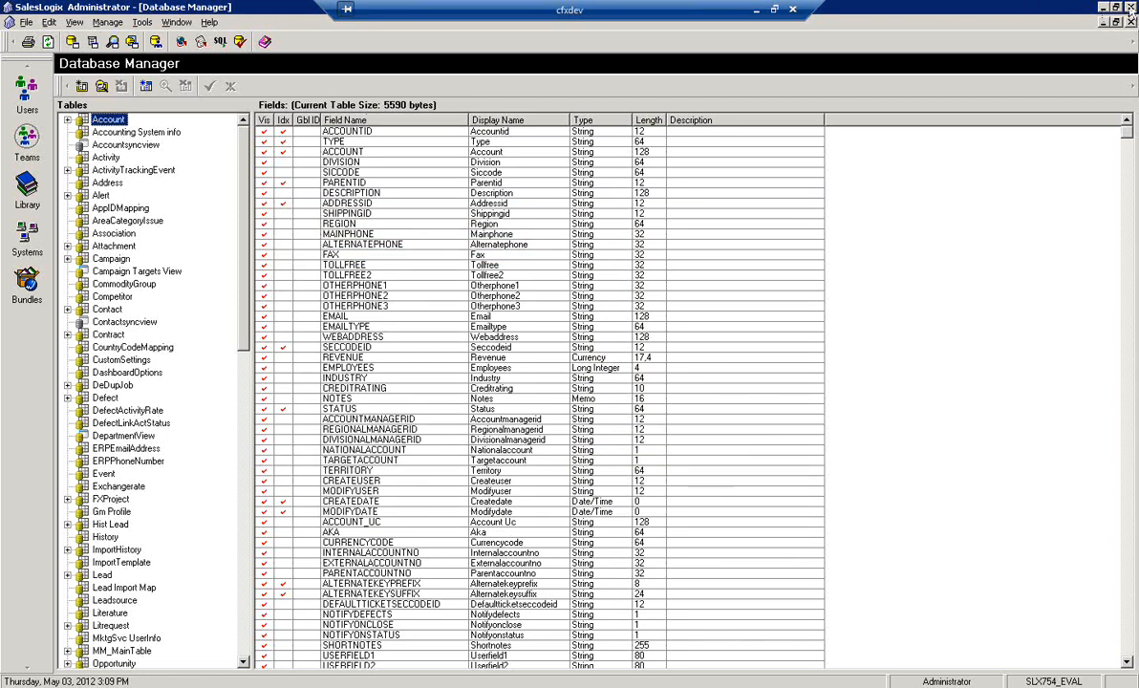
{"action": "left_click", "coordinate": [1131, 8]}
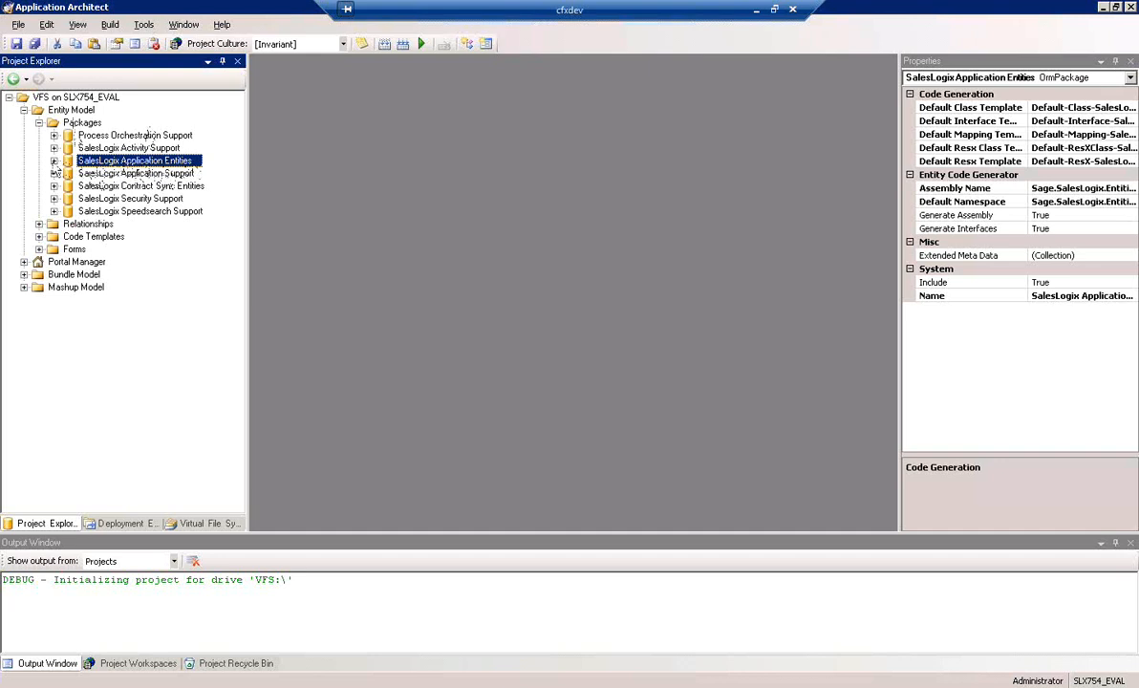
In Application Architect, start a new entity based on an existing table in the SalesLogix Application Entities package
{"action": "left_click", "coordinate": [54, 161]}
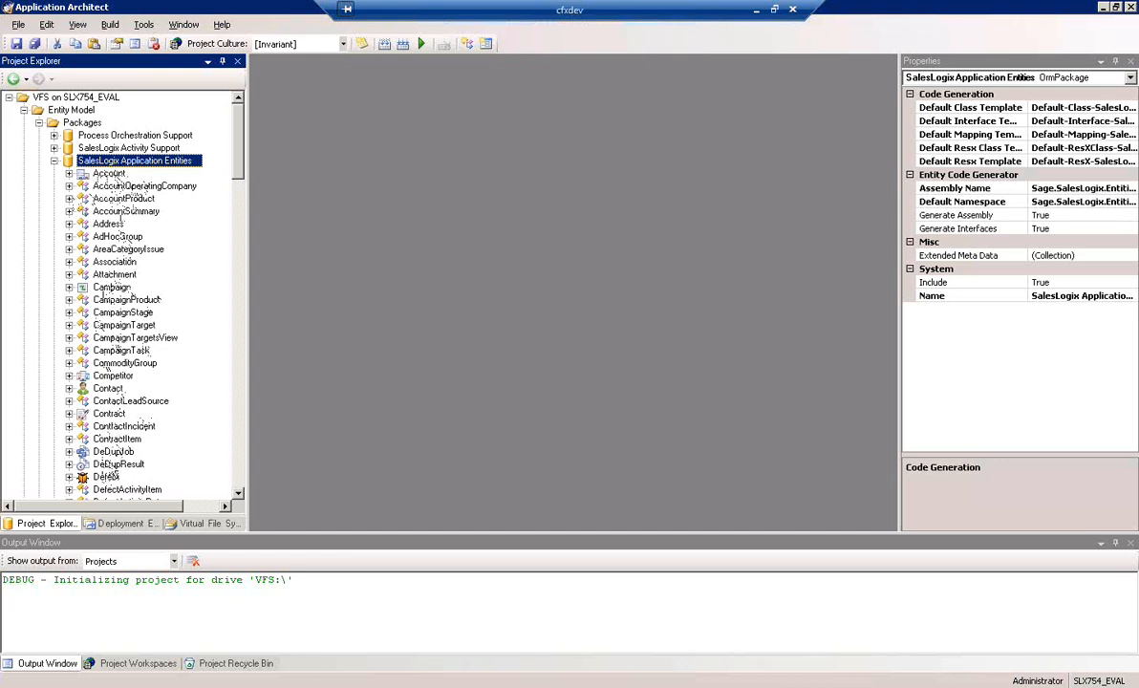
{"action": "left_click", "coordinate": [54, 161]}
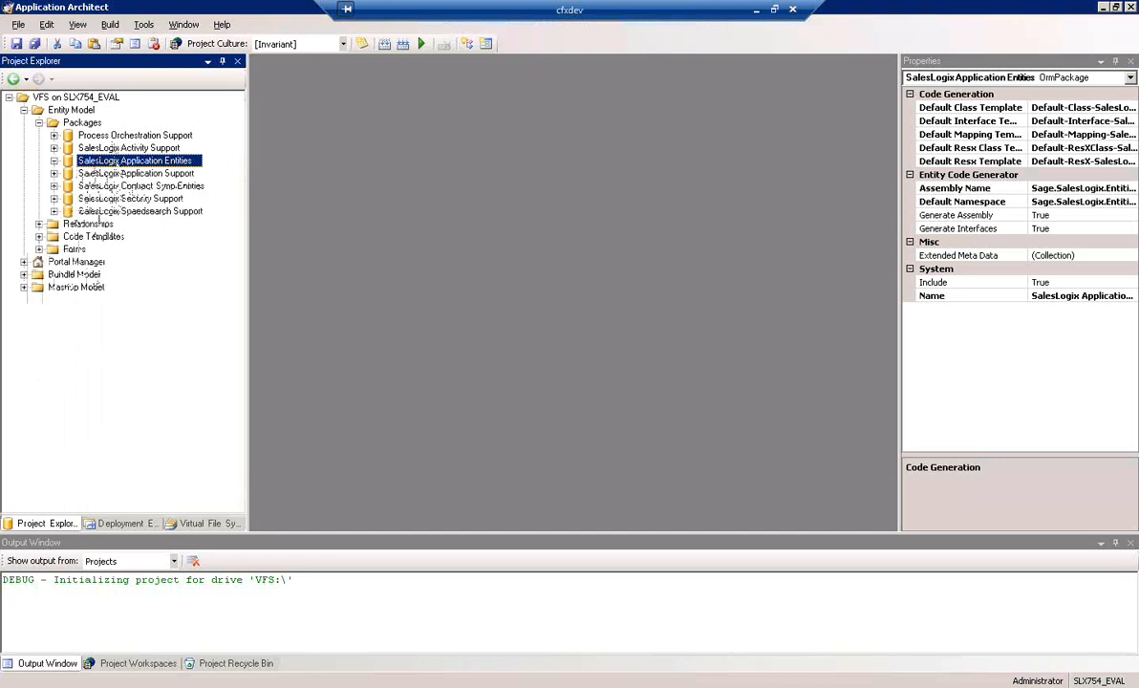
{"action": "right_click", "coordinate": [122, 159]}
{"action": "left_click", "coordinate": [182, 194]}
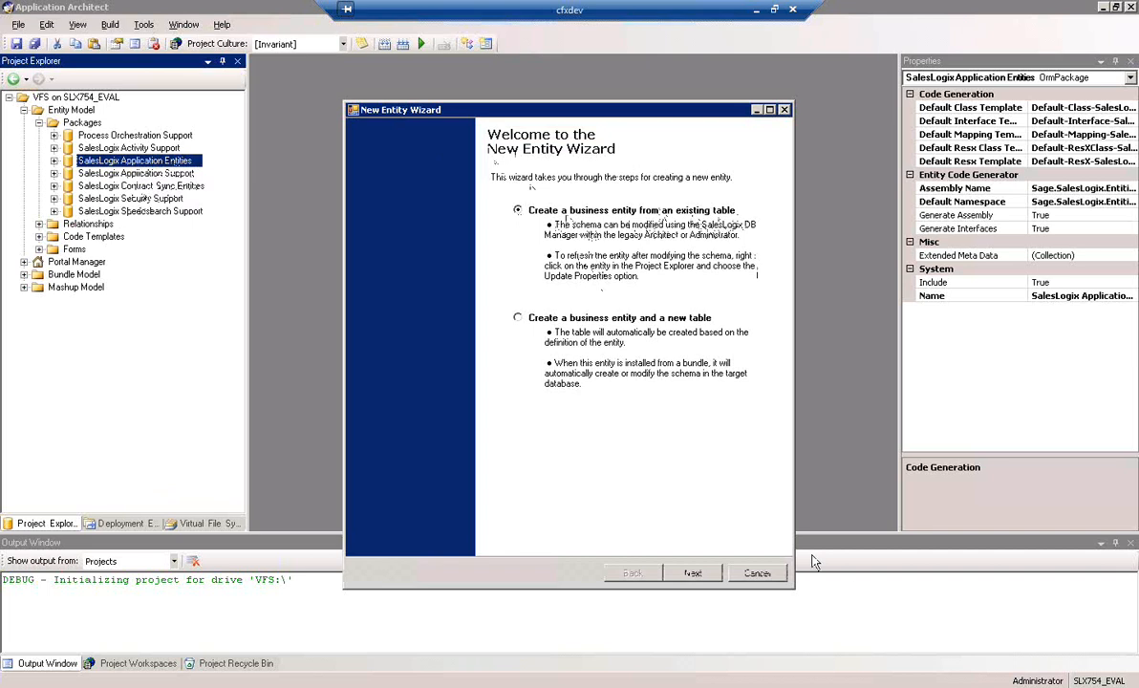
{"action": "left_click", "coordinate": [698, 574]}
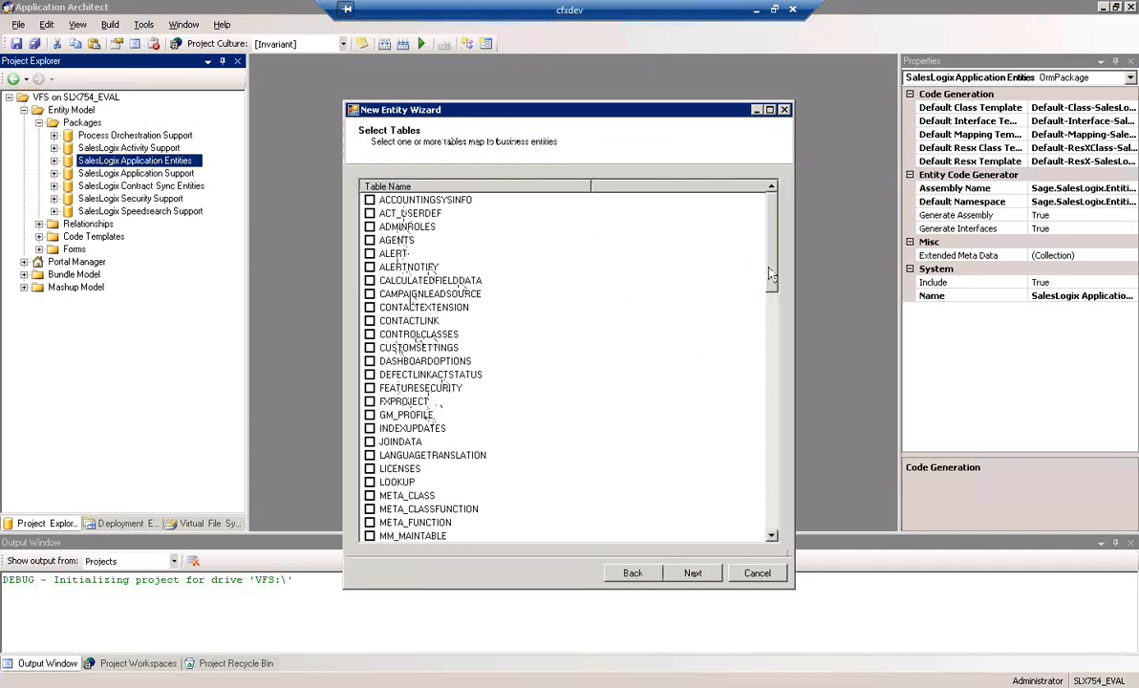
Select the FXPROJECT and PROJECTTASK tables and create their entities with the New Entity Wizard
{"action": "mouse_move", "coordinate": [772, 279]}
{"action": "left_mouse_down"}
{"action": "mouse_move", "coordinate": [774, 442]}
{"action": "mouse_move", "coordinate": [778, 299]}
{"action": "left_mouse_up"}
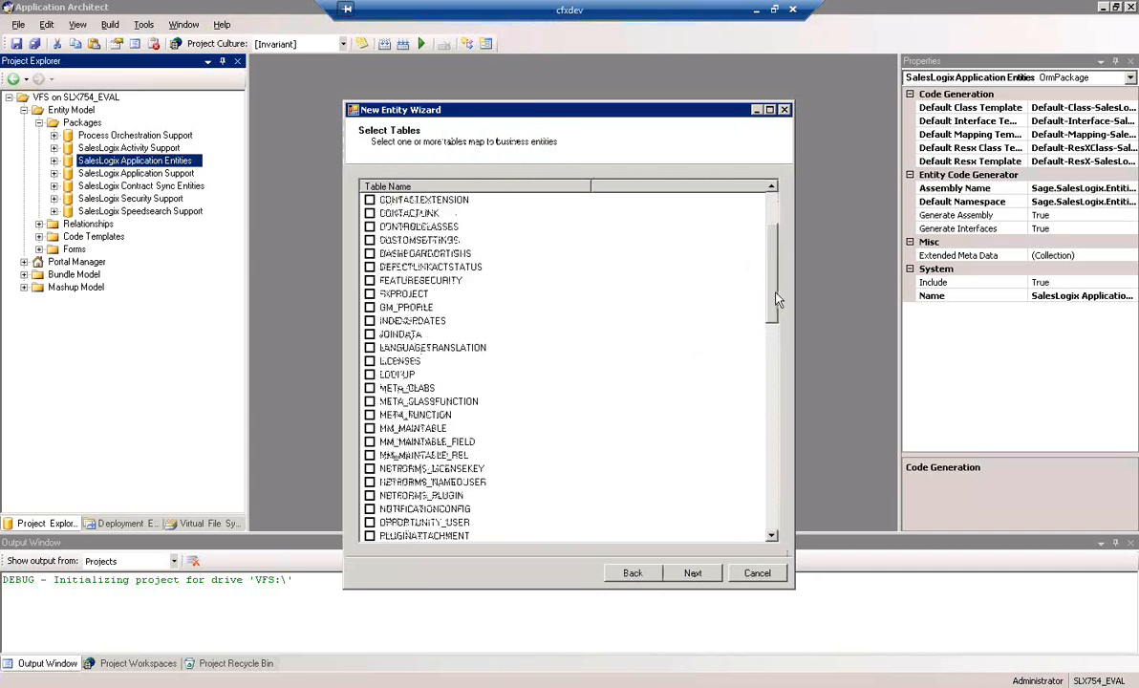
{"action": "left_click", "coordinate": [370, 294]}
{"action": "left_click_drag", "start_coordinate": [772, 287], "coordinate": [779, 384]}
{"action": "left_click", "coordinate": [370, 306]}
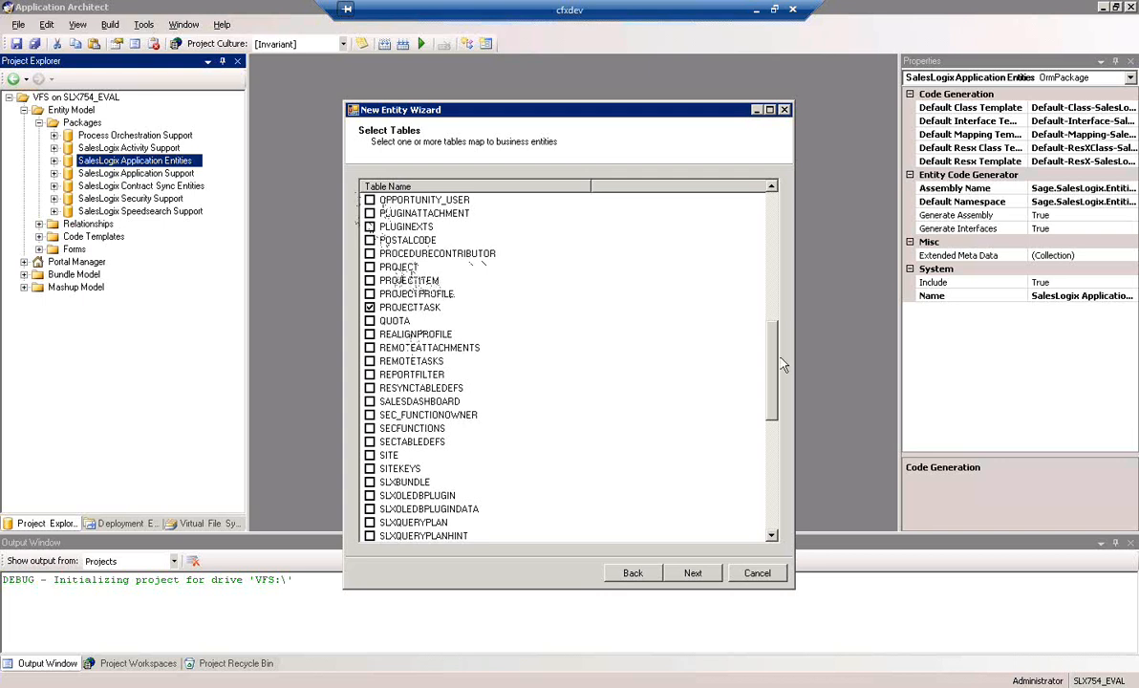
{"action": "left_click_drag", "start_coordinate": [776, 380], "coordinate": [776, 328]}
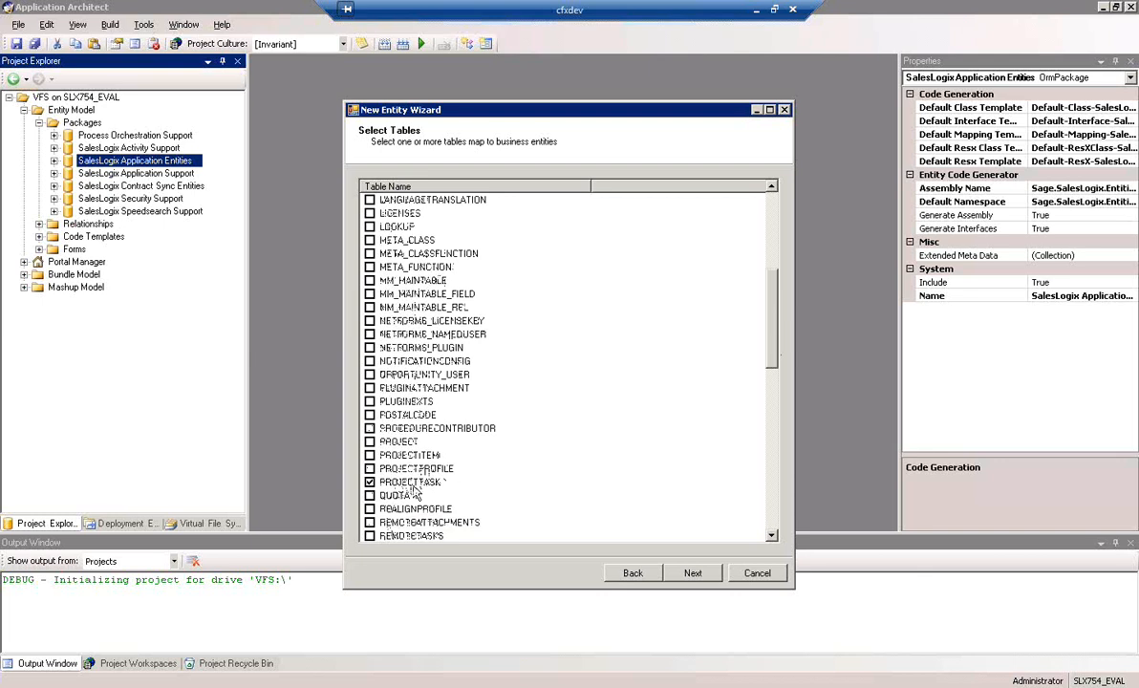
{"action": "left_click_drag", "start_coordinate": [772, 341], "coordinate": [772, 251]}
{"action": "left_click", "coordinate": [689, 573]}
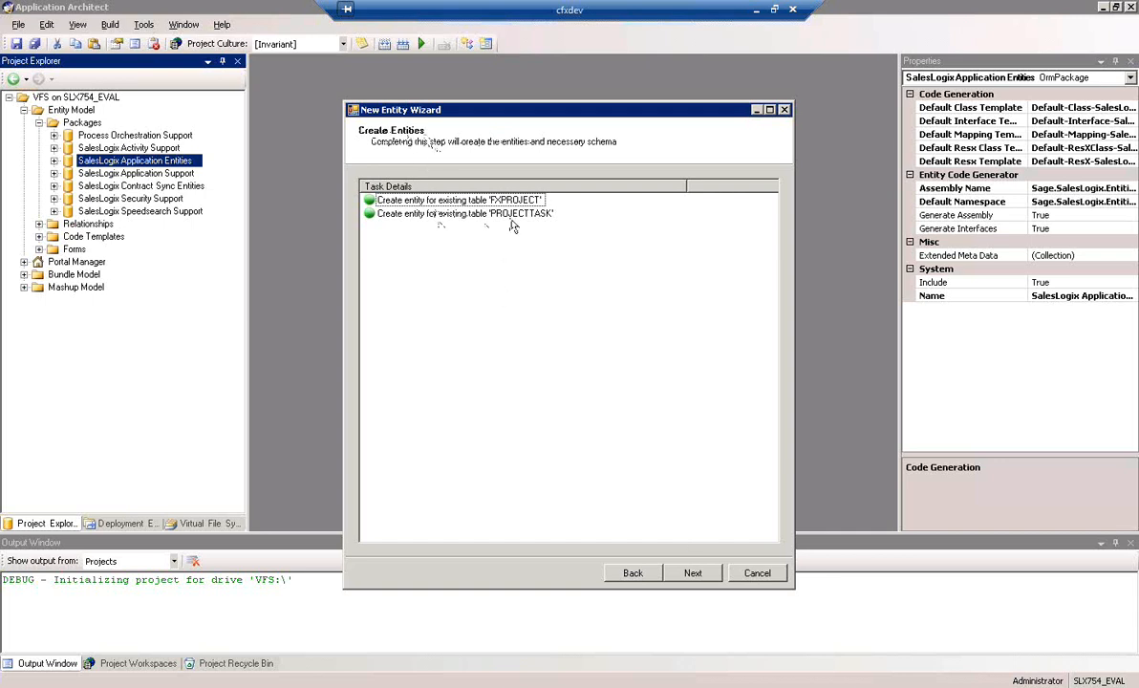
{"action": "left_click", "coordinate": [694, 574]}
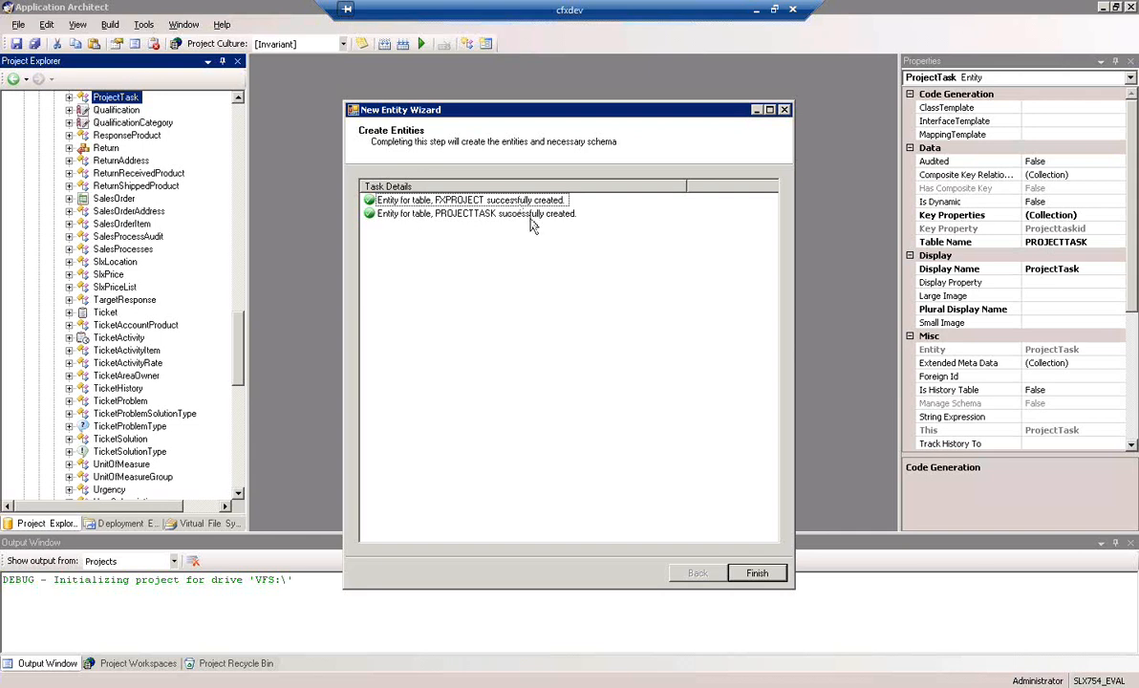
{"action": "left_click", "coordinate": [757, 576]}
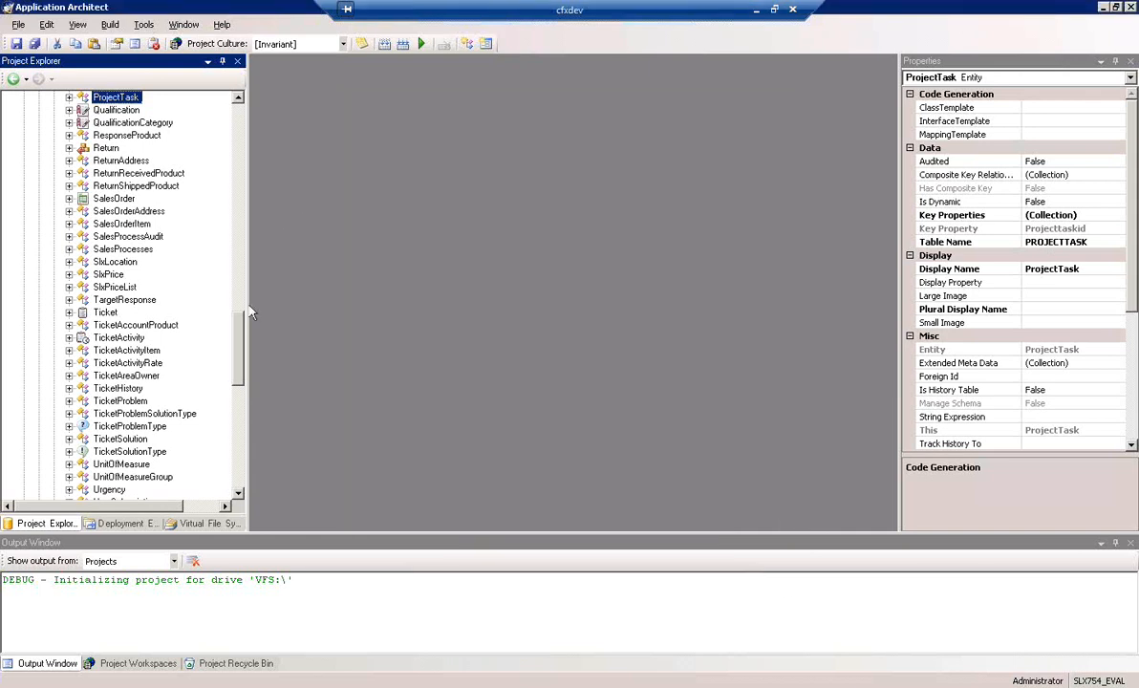
Start a new relationship from the Child Properties of the FXProject entity
{"action": "scroll", "coordinate": [229, 297], "scroll_direction": "up", "scroll_amount": 7}
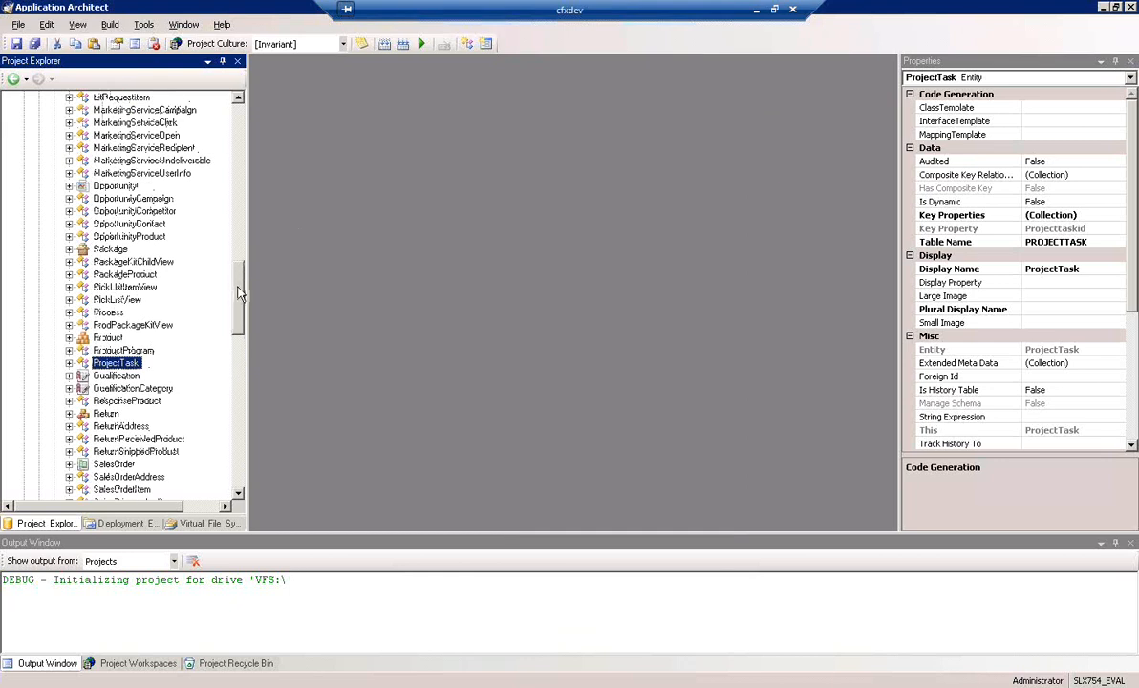
{"action": "left_click_drag", "start_coordinate": [239, 294], "coordinate": [222, 190]}
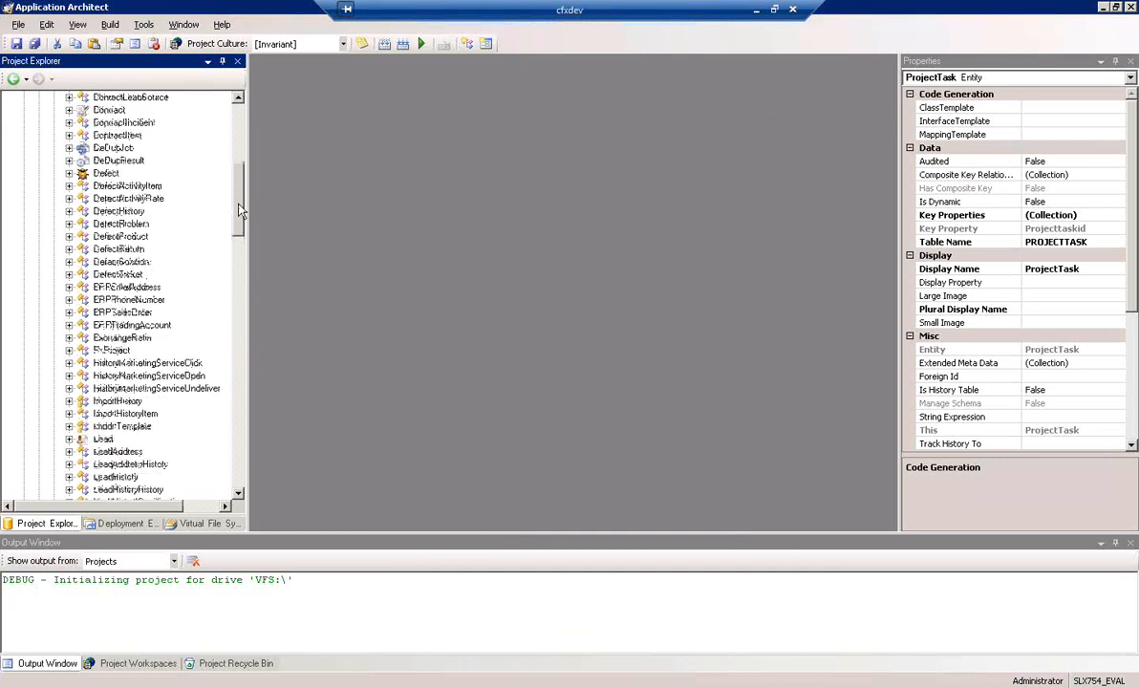
{"action": "left_click", "coordinate": [111, 350]}
{"action": "left_click_drag", "start_coordinate": [244, 232], "coordinate": [241, 170]}
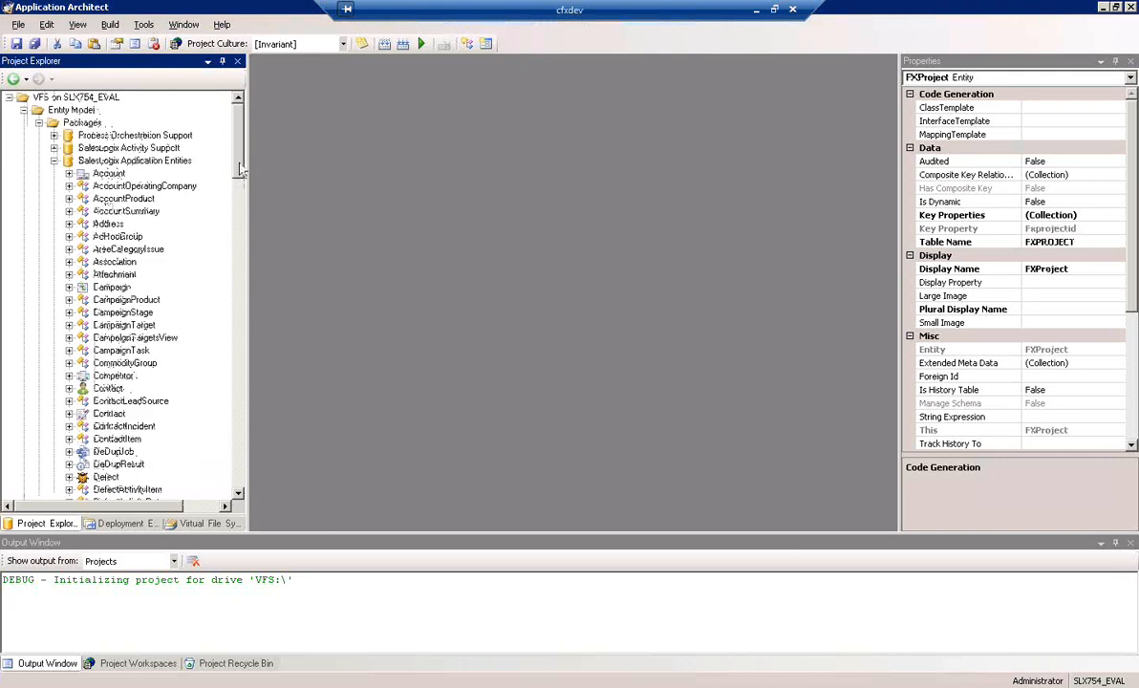
{"action": "scroll", "coordinate": [224, 182], "scroll_direction": "down", "scroll_amount": 9}
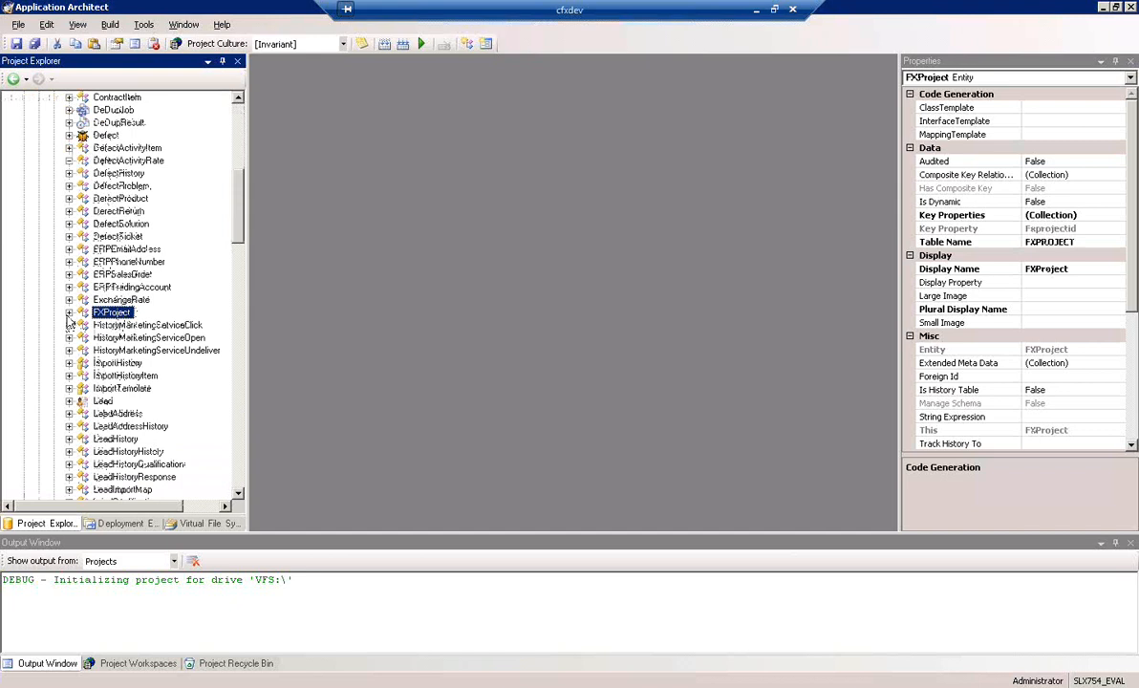
{"action": "left_click", "coordinate": [68, 312]}
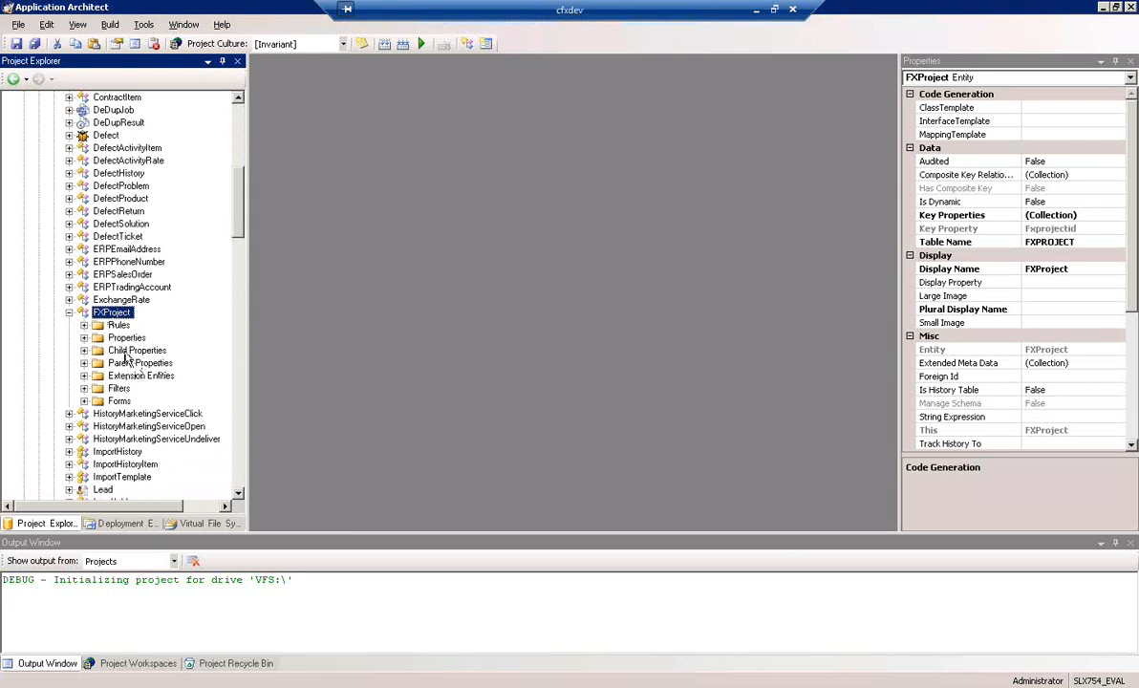
{"action": "left_click_drag", "start_coordinate": [123, 349], "coordinate": [124, 357]}
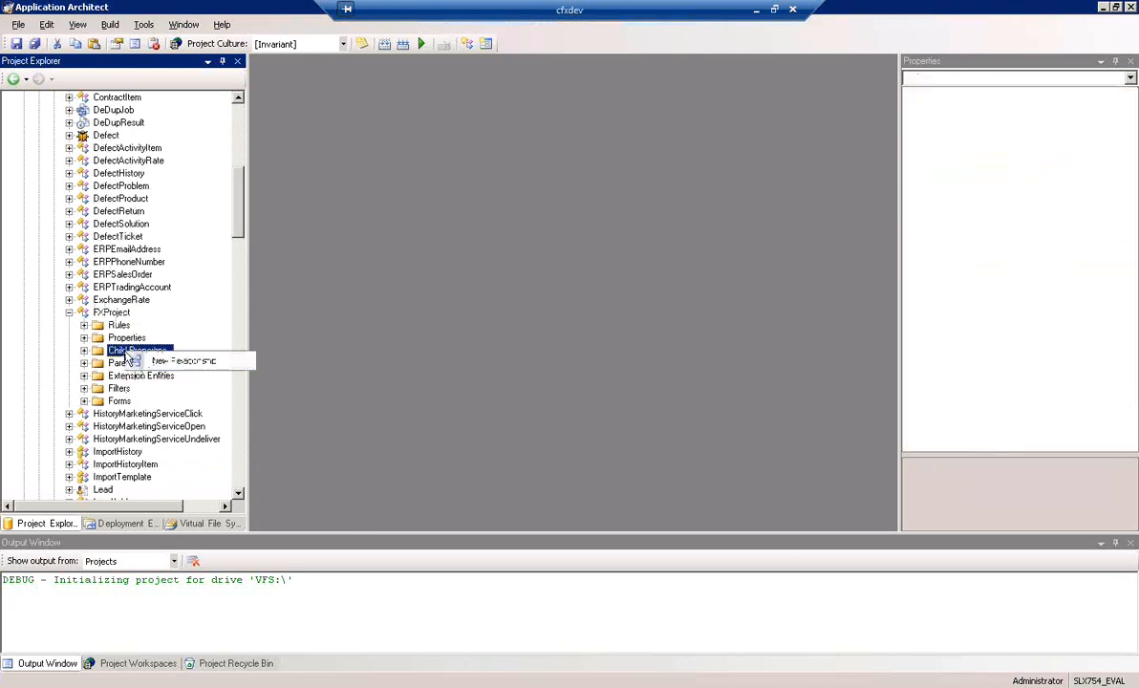
{"action": "left_click", "coordinate": [189, 363]}
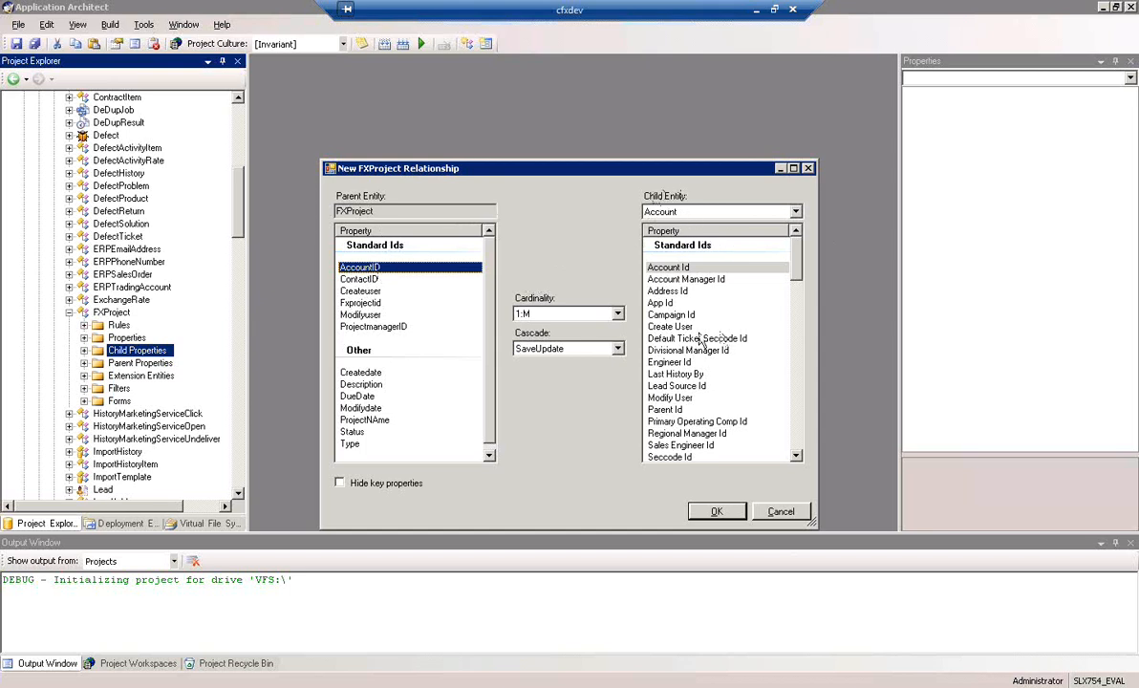
Relate FXProject's AccountID to the Account entity's Account Id with M:1 cardinality and save the relationship
{"action": "left_click", "coordinate": [679, 269]}
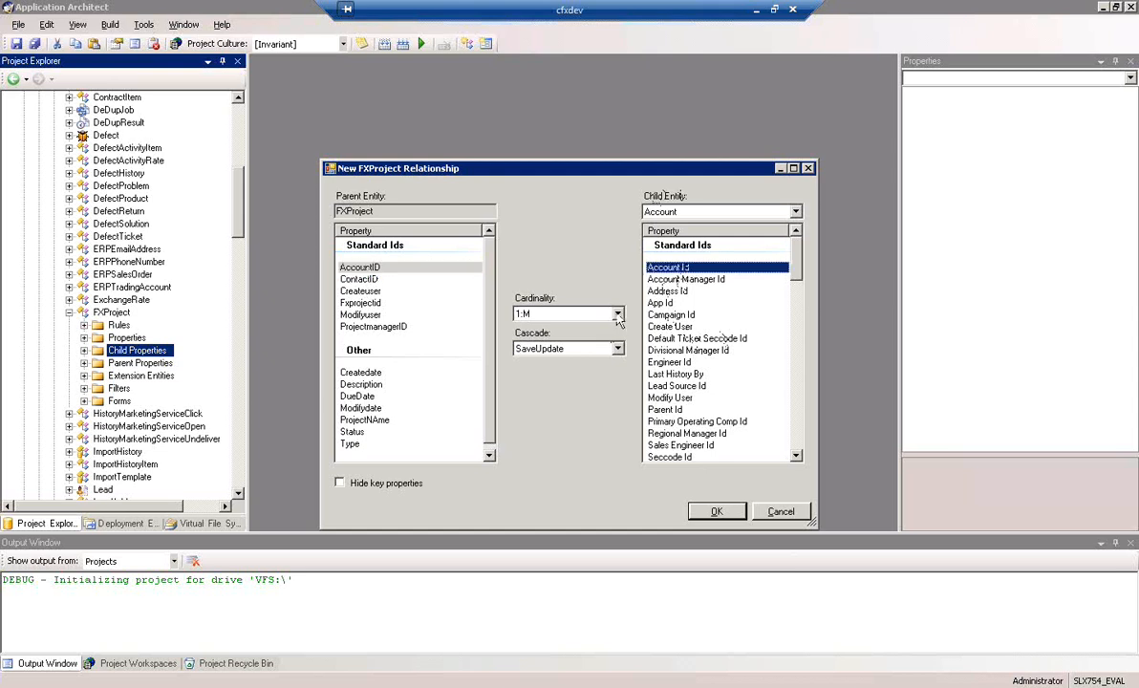
{"action": "left_click", "coordinate": [583, 314]}
{"action": "left_click", "coordinate": [545, 339]}
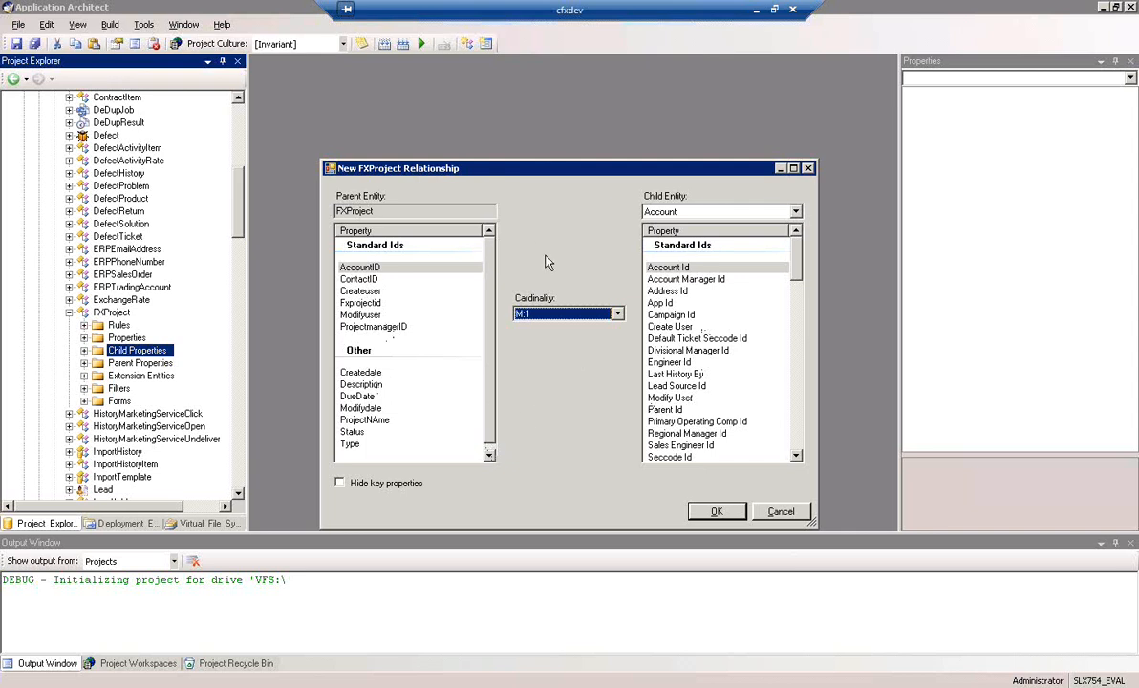
{"action": "left_click", "coordinate": [712, 511]}
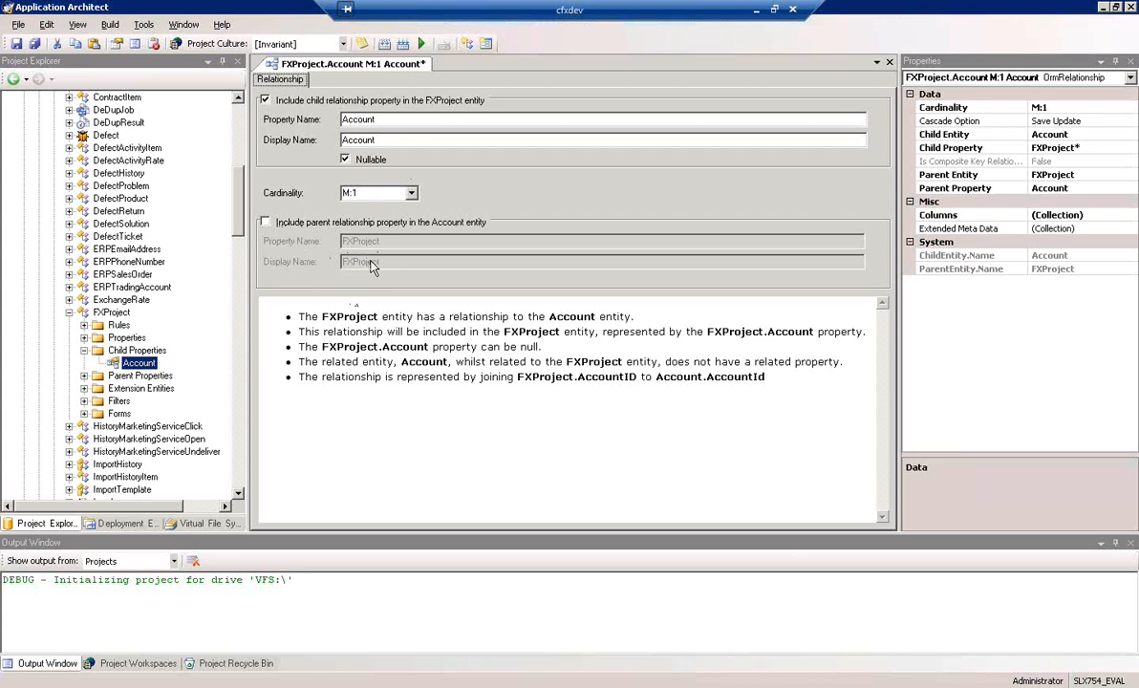
{"action": "left_click_drag", "start_coordinate": [661, 384], "coordinate": [266, 319]}
{"action": "left_click", "coordinate": [477, 440]}
{"action": "left_click", "coordinate": [17, 43]}
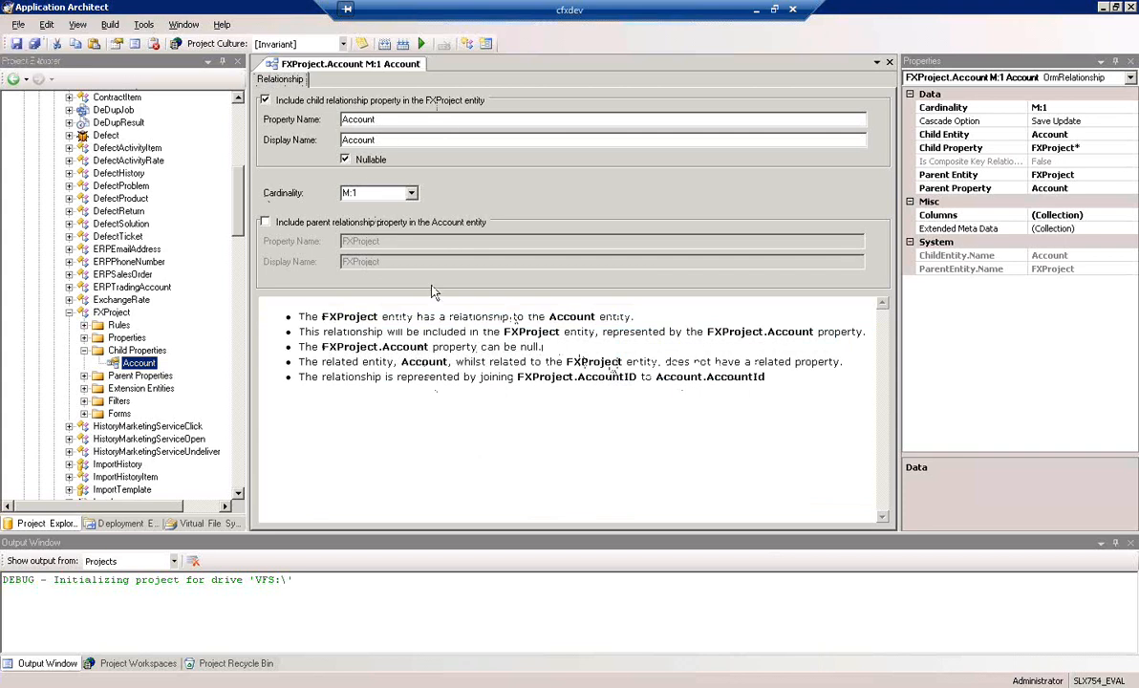
Start another relationship from FXProject's Child Properties with Contact as the child entity
{"action": "right_click", "coordinate": [130, 352]}
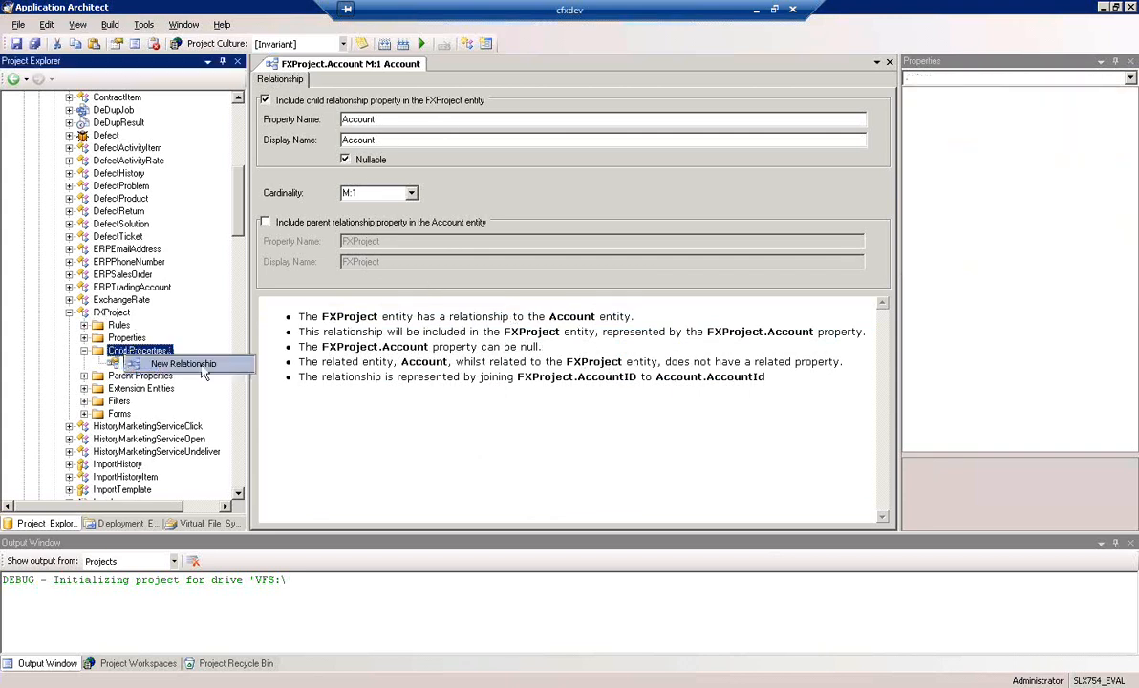
{"action": "left_click", "coordinate": [201, 368]}
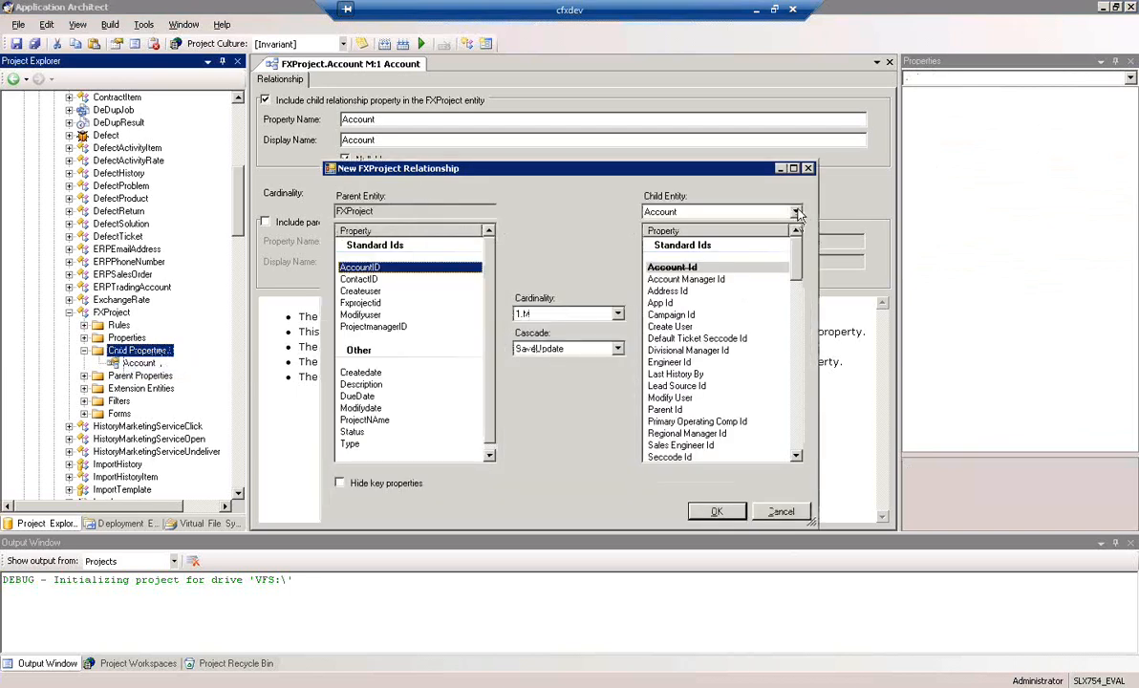
{"action": "left_click", "coordinate": [745, 211]}
{"action": "left_click", "coordinate": [799, 289]}
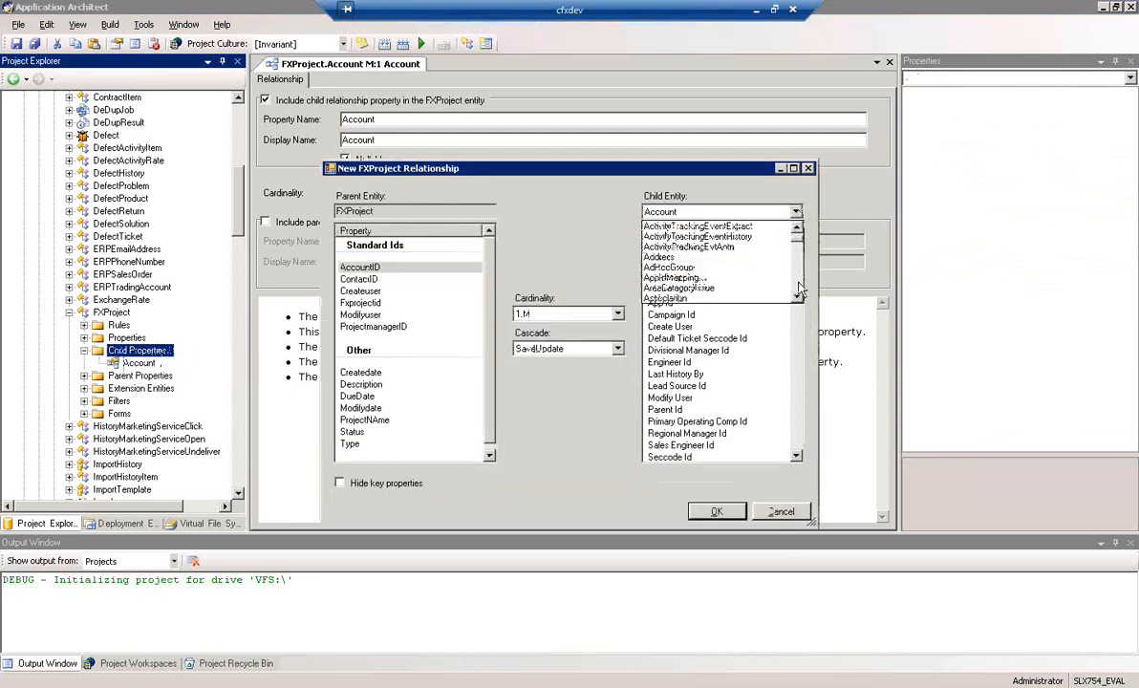
{"action": "left_click", "coordinate": [799, 288]}
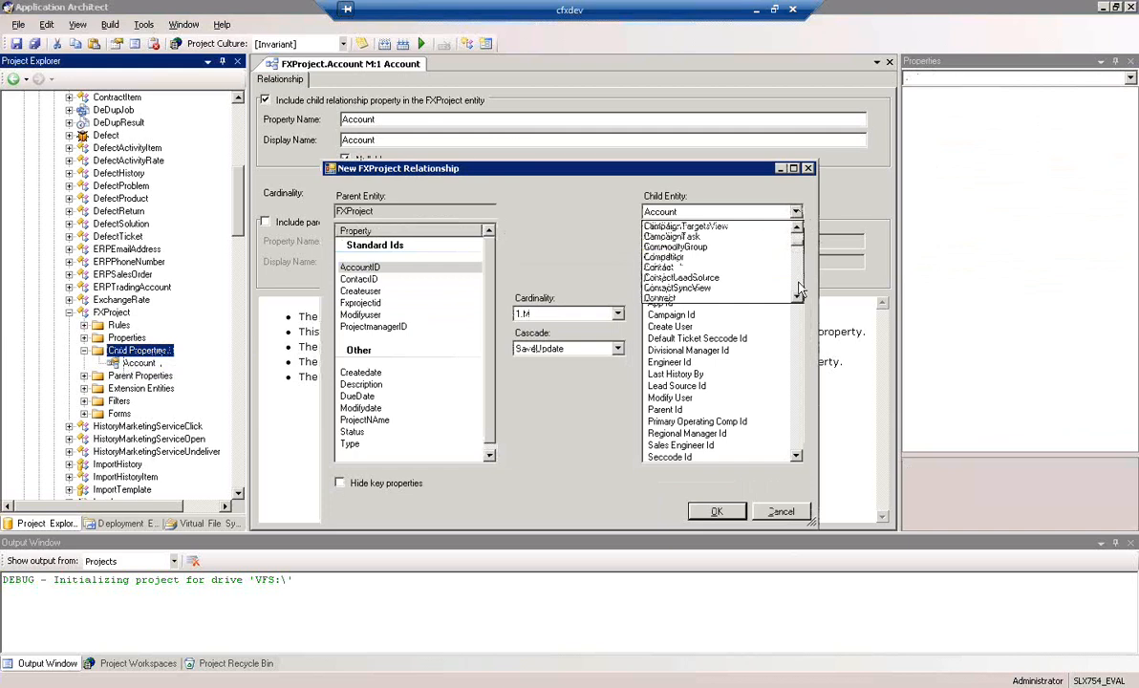
{"action": "left_click", "coordinate": [675, 270]}
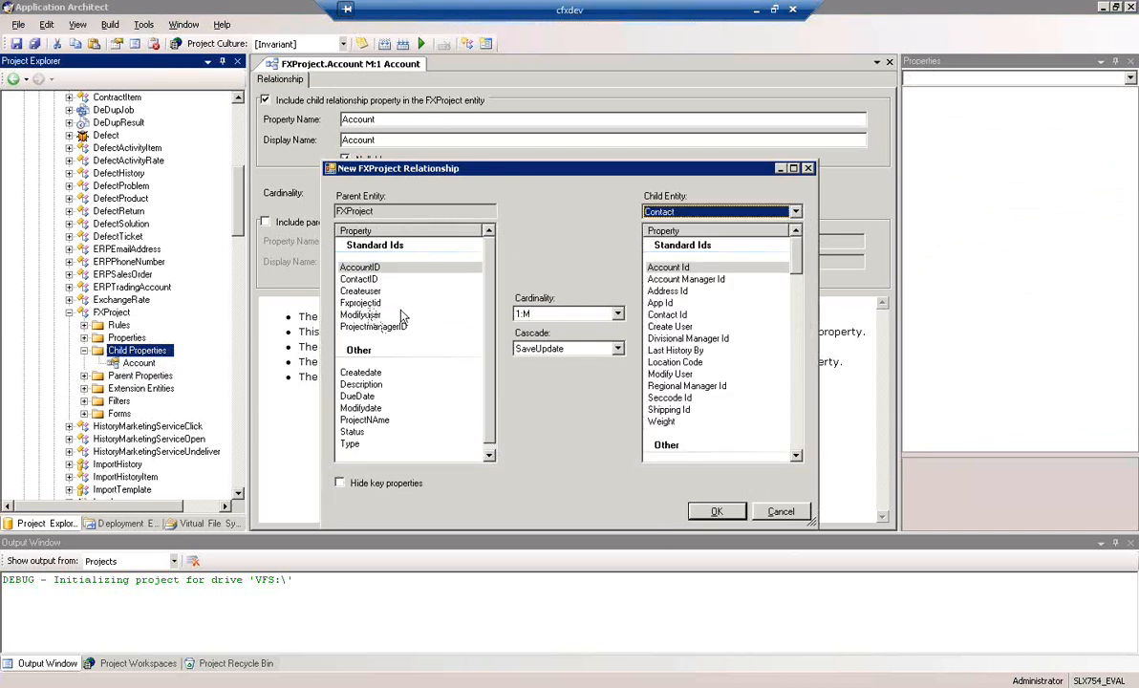
Join FXProject's ContactID to Contact Id with M:1 cardinality, then create and save the relationship
{"action": "left_click", "coordinate": [360, 279]}
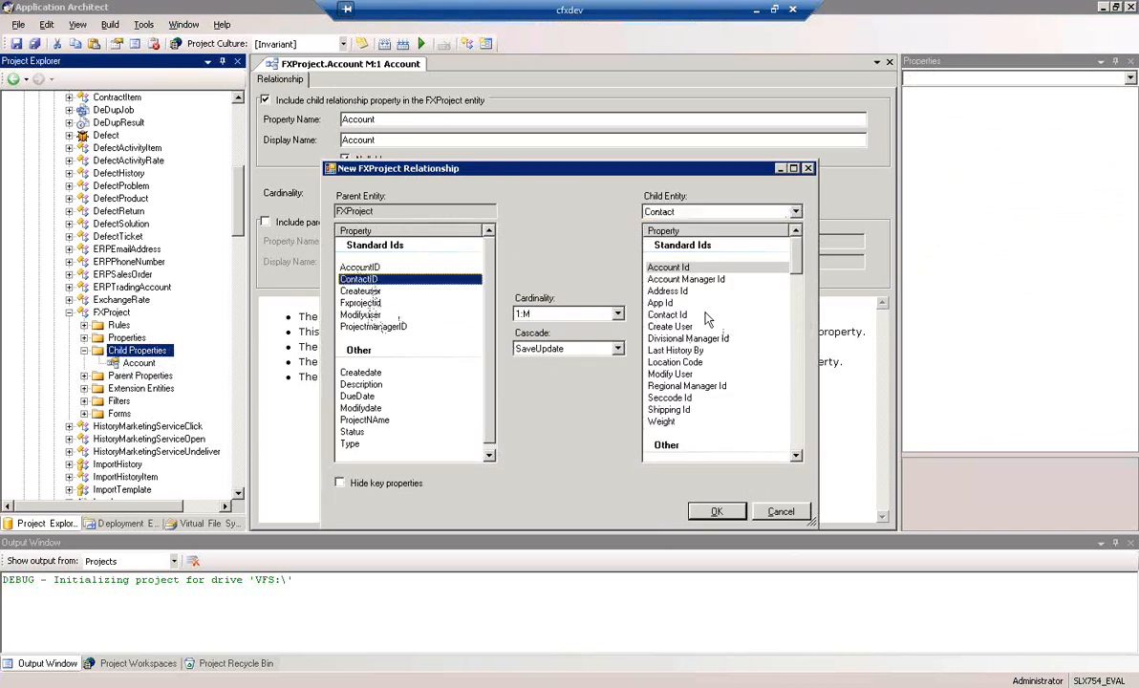
{"action": "left_click", "coordinate": [669, 316]}
{"action": "left_click", "coordinate": [616, 314]}
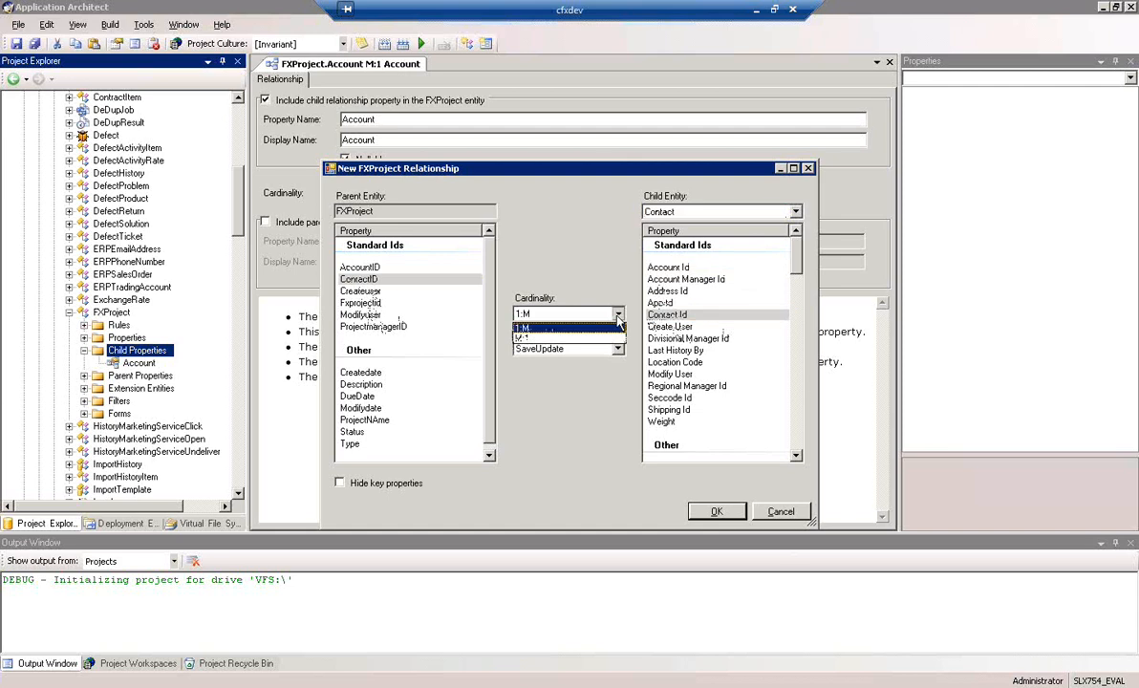
{"action": "left_click", "coordinate": [538, 346]}
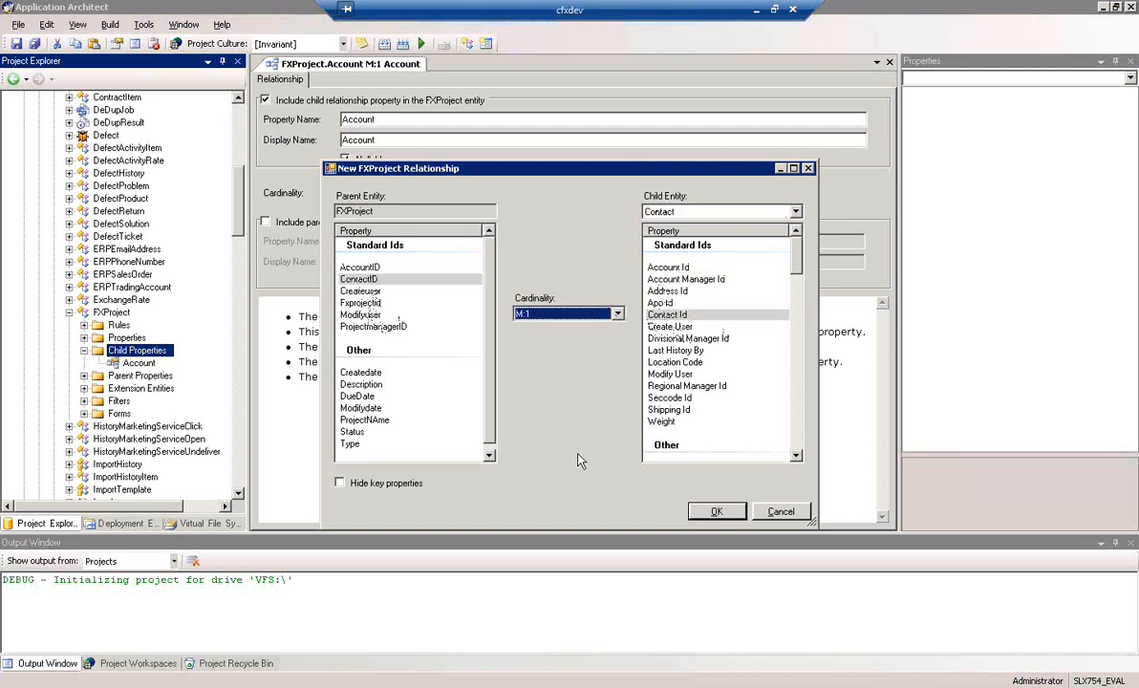
{"action": "left_click", "coordinate": [716, 512]}
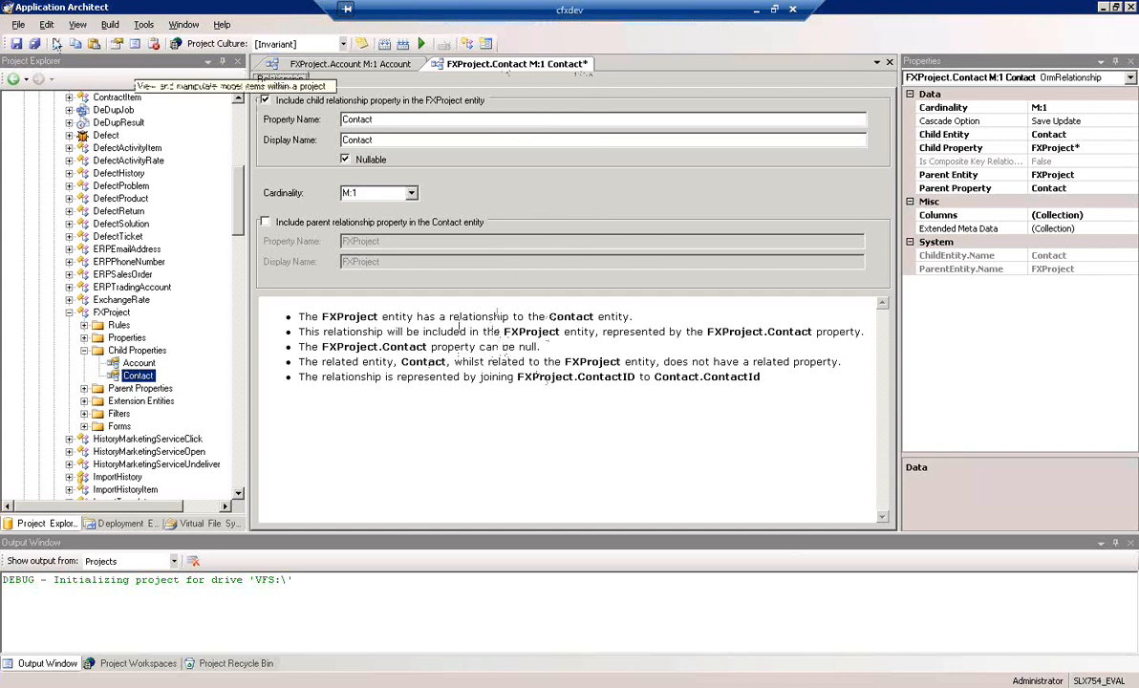
{"action": "left_click", "coordinate": [17, 45]}
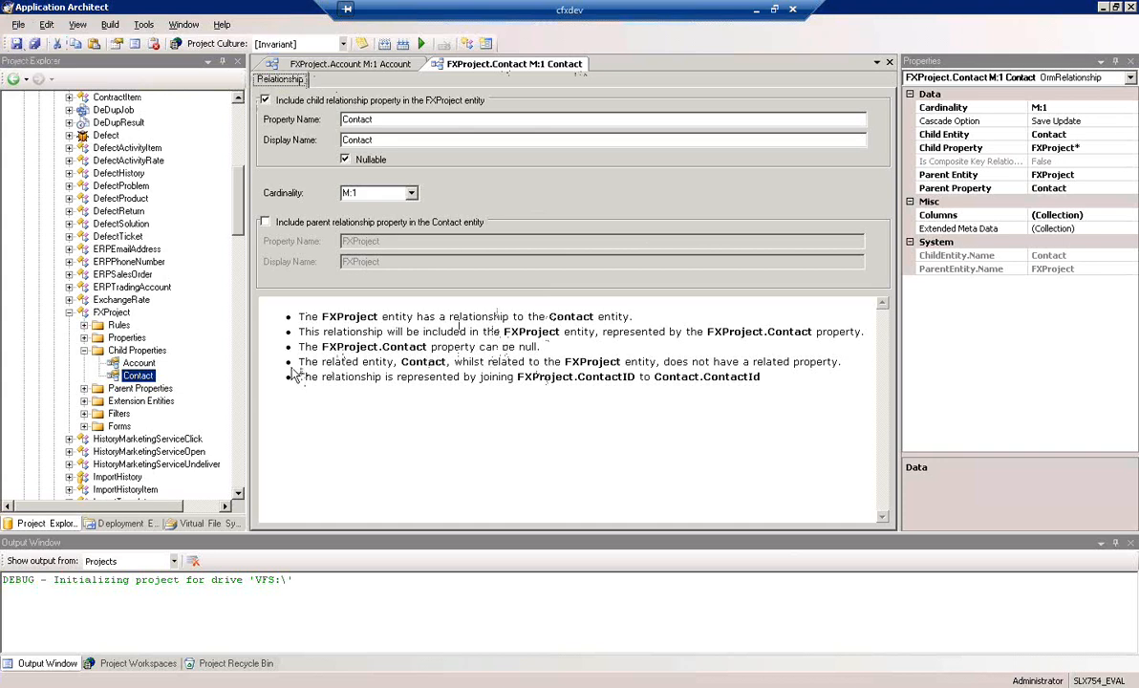
Start another relationship from FXProject's Child Properties with User as the child entity
{"action": "right_click", "coordinate": [124, 351]}
{"action": "left_click", "coordinate": [190, 361]}
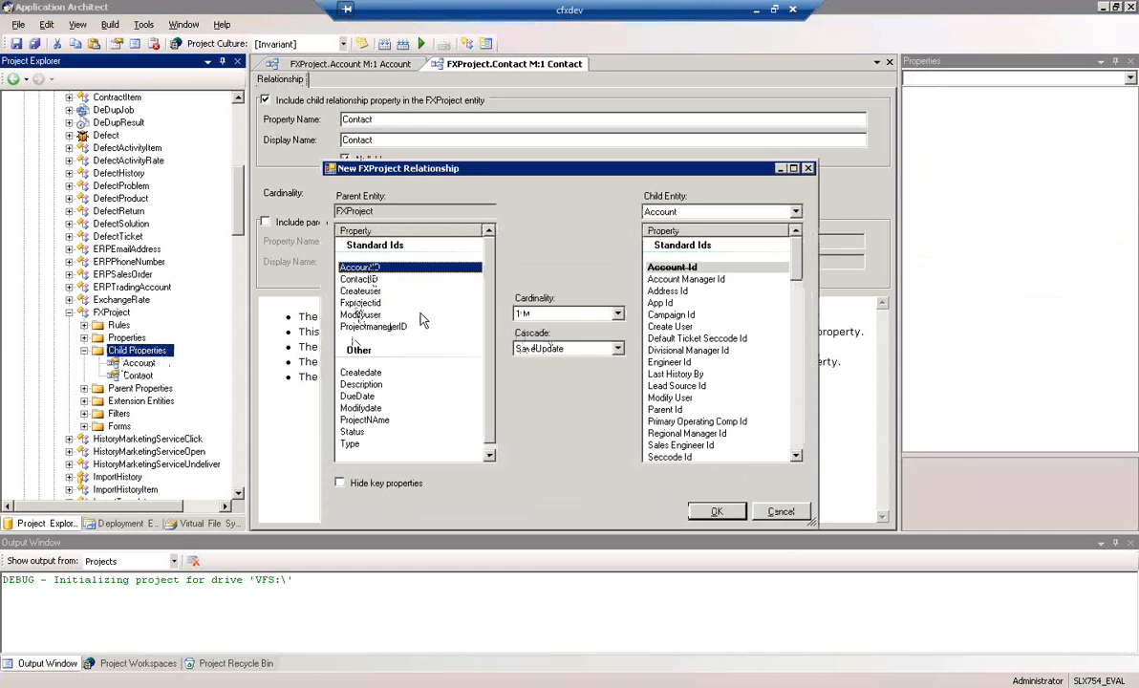
{"action": "left_click", "coordinate": [796, 212]}
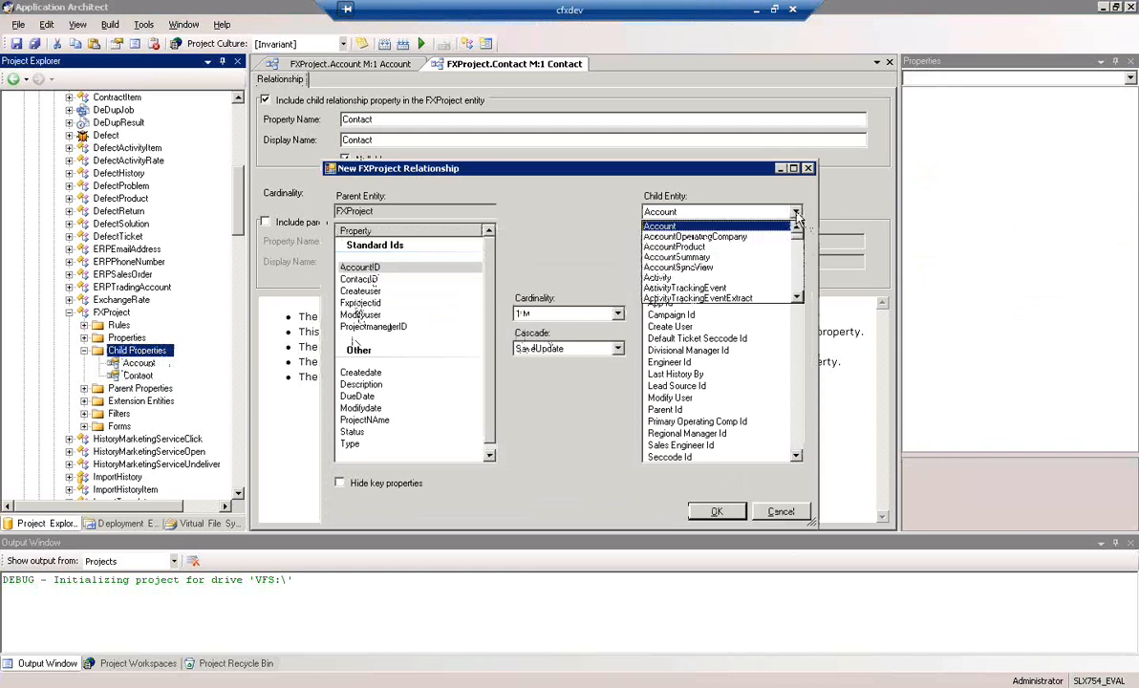
{"action": "left_click_drag", "start_coordinate": [799, 245], "coordinate": [801, 304]}
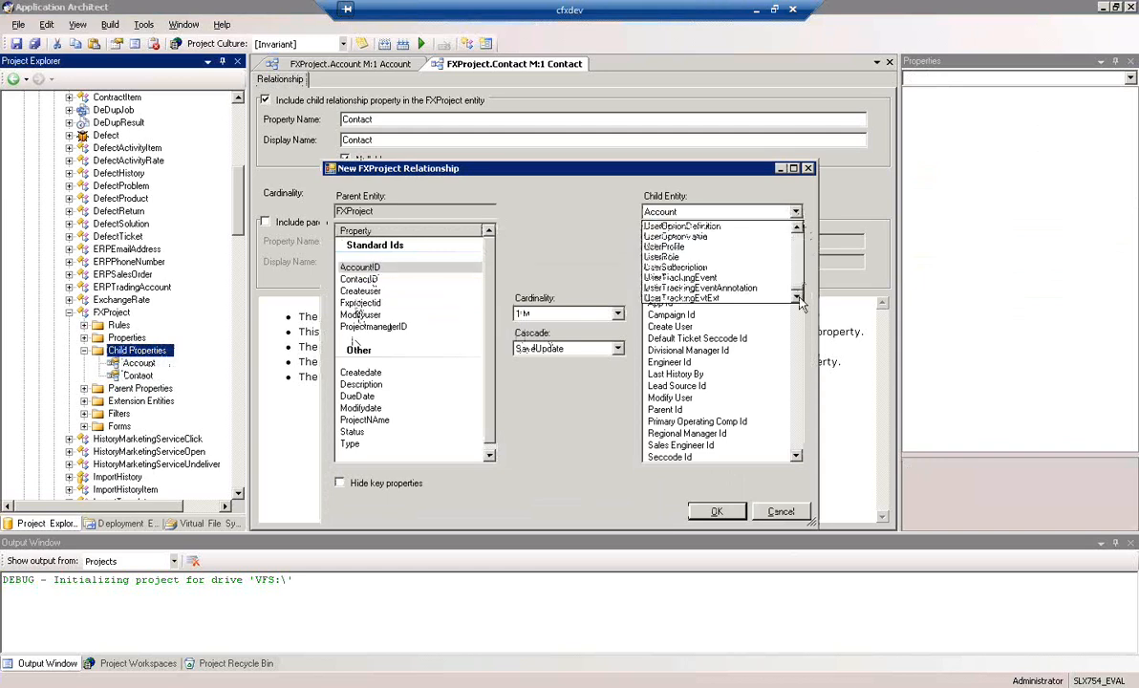
{"action": "scroll", "coordinate": [659, 246], "scroll_direction": "up", "scroll_amount": 2}
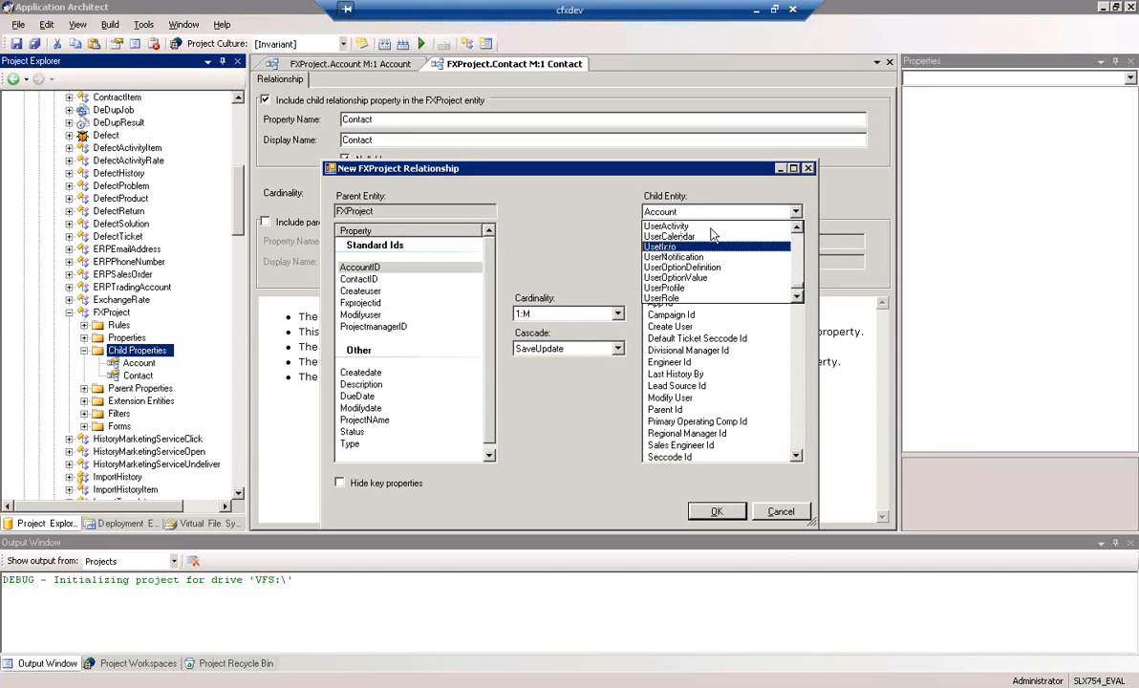
{"action": "scroll", "coordinate": [670, 250], "scroll_direction": "up", "scroll_amount": 1}
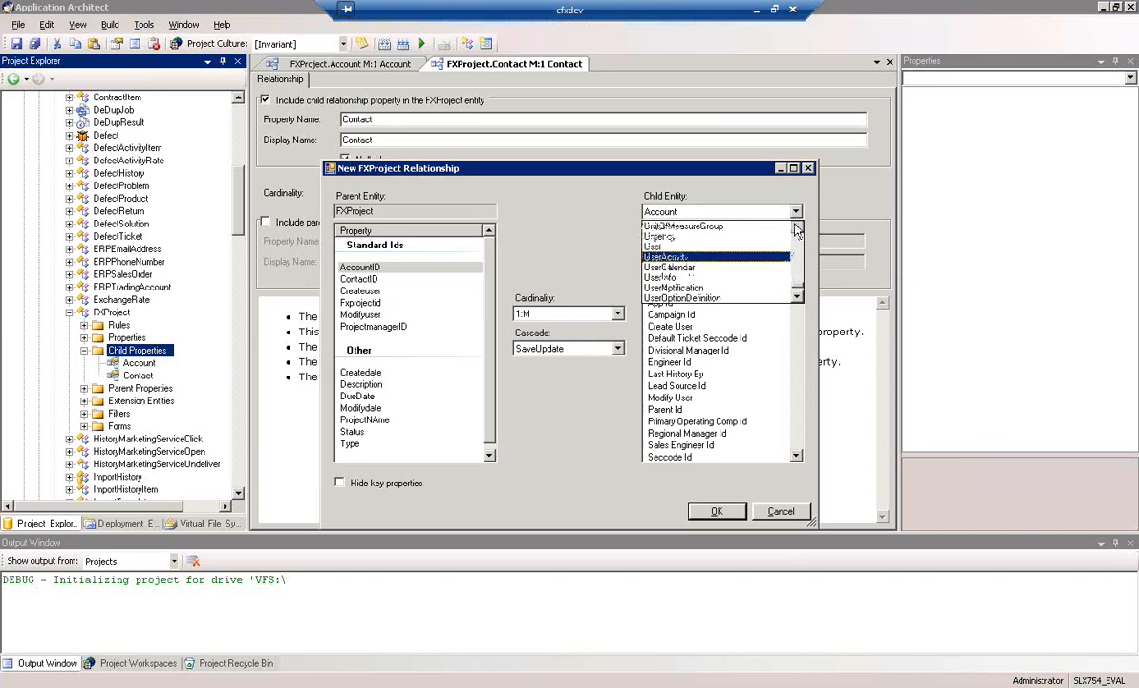
{"action": "left_click", "coordinate": [669, 248]}
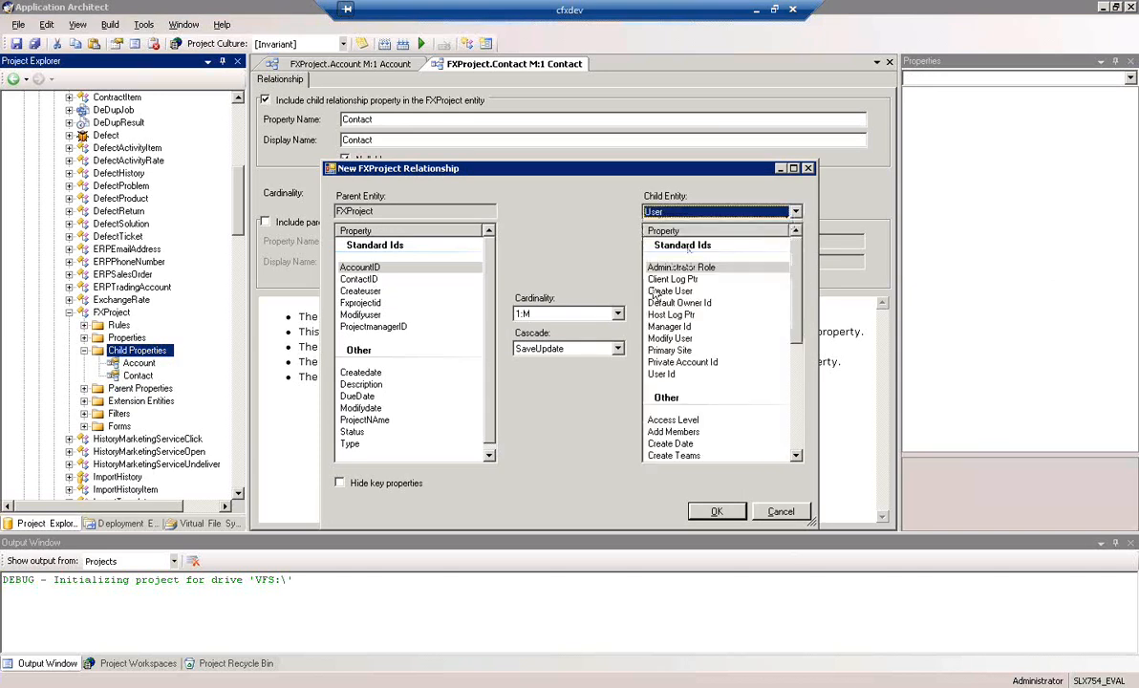
Join FXProject's ProjectmanagerID to the User entity's User Id with M:1 cardinality and create the relationship
{"action": "left_click", "coordinate": [375, 328]}
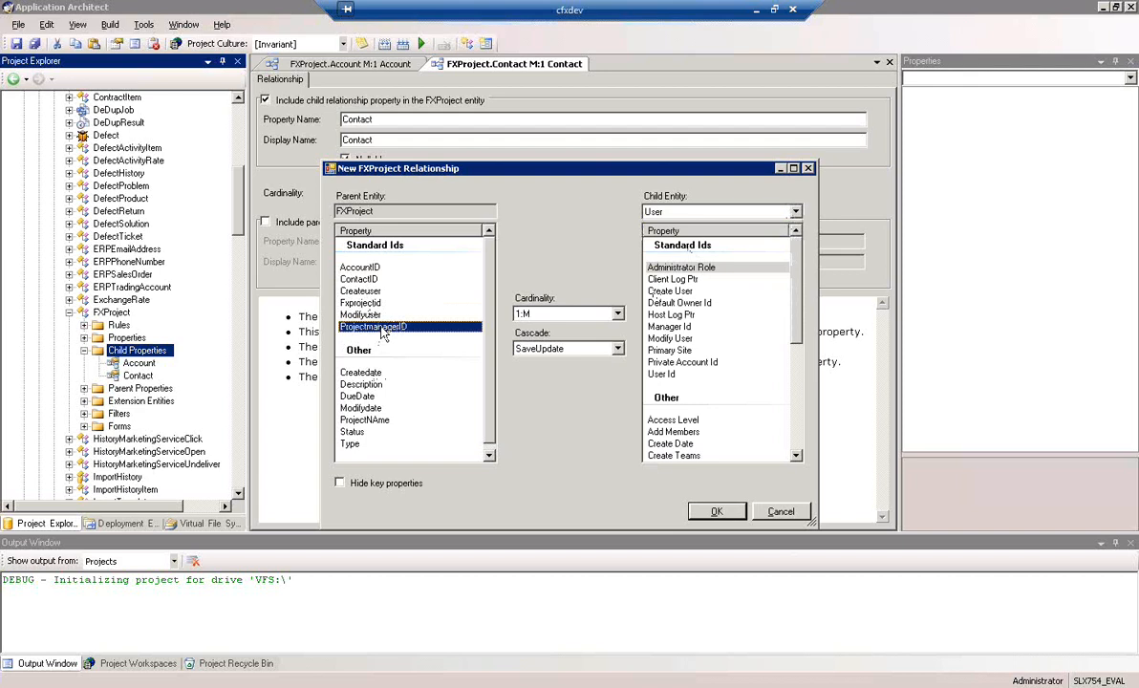
{"action": "left_click", "coordinate": [574, 314]}
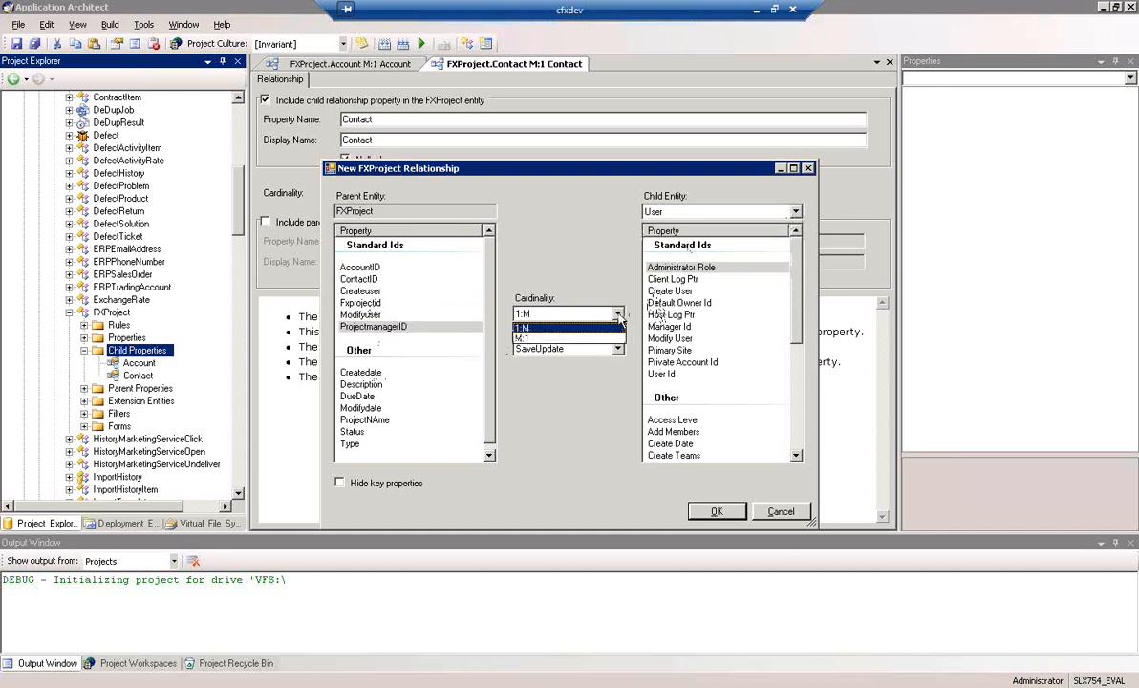
{"action": "left_click", "coordinate": [576, 342]}
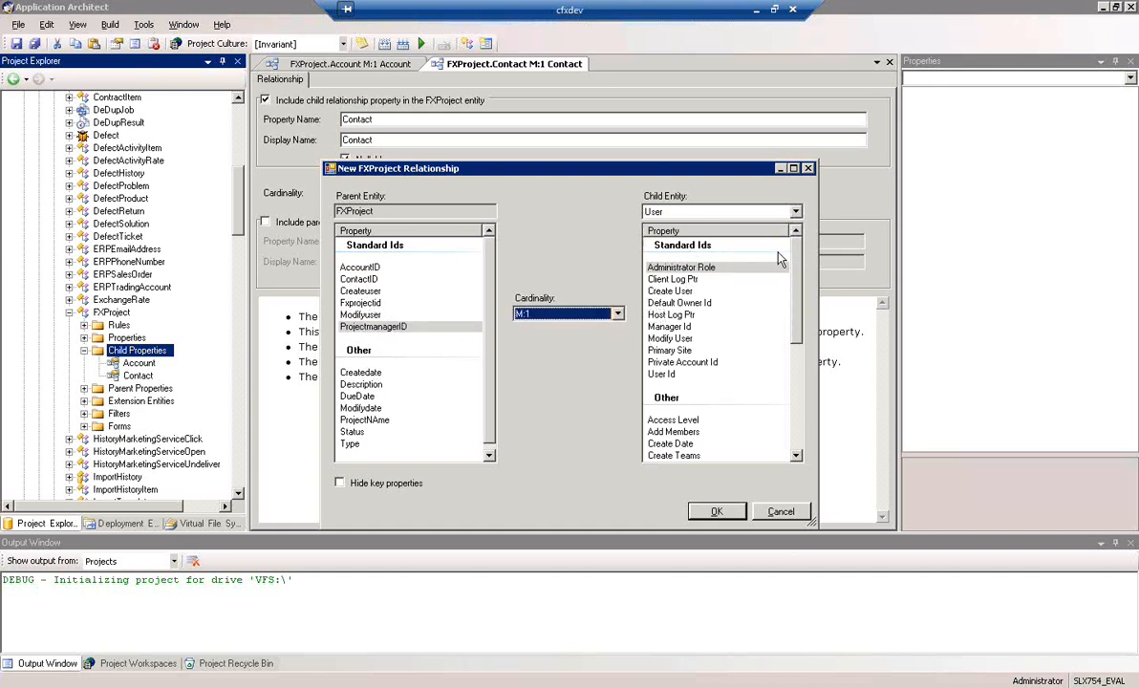
{"action": "left_click", "coordinate": [664, 374]}
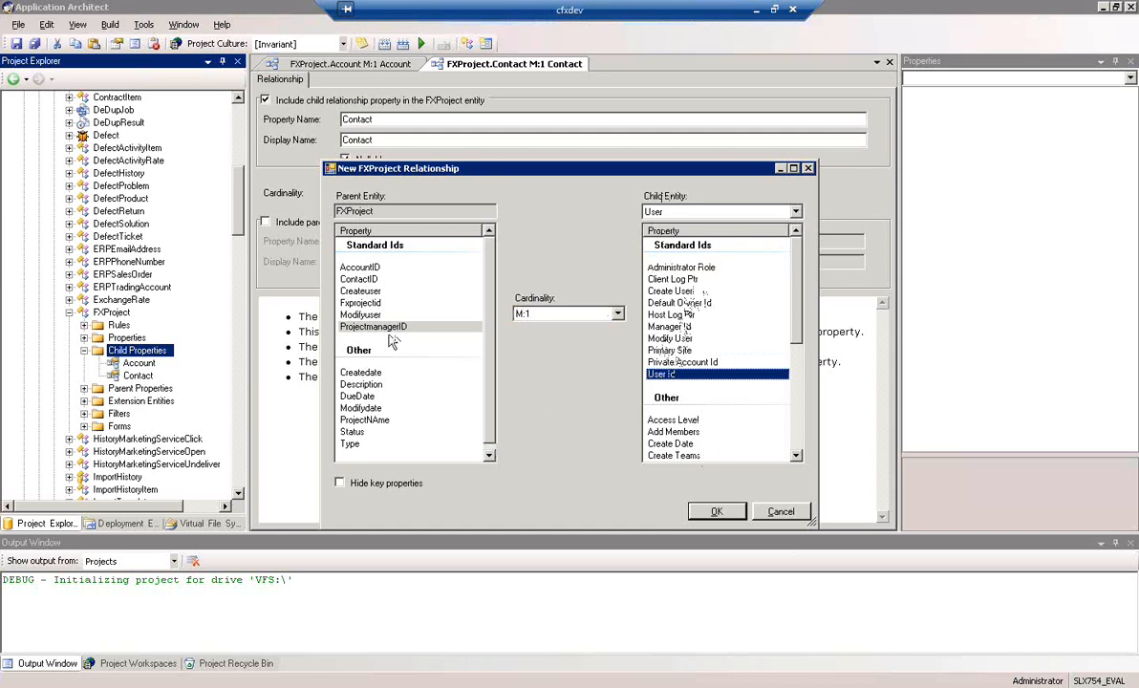
{"action": "left_click", "coordinate": [717, 513]}
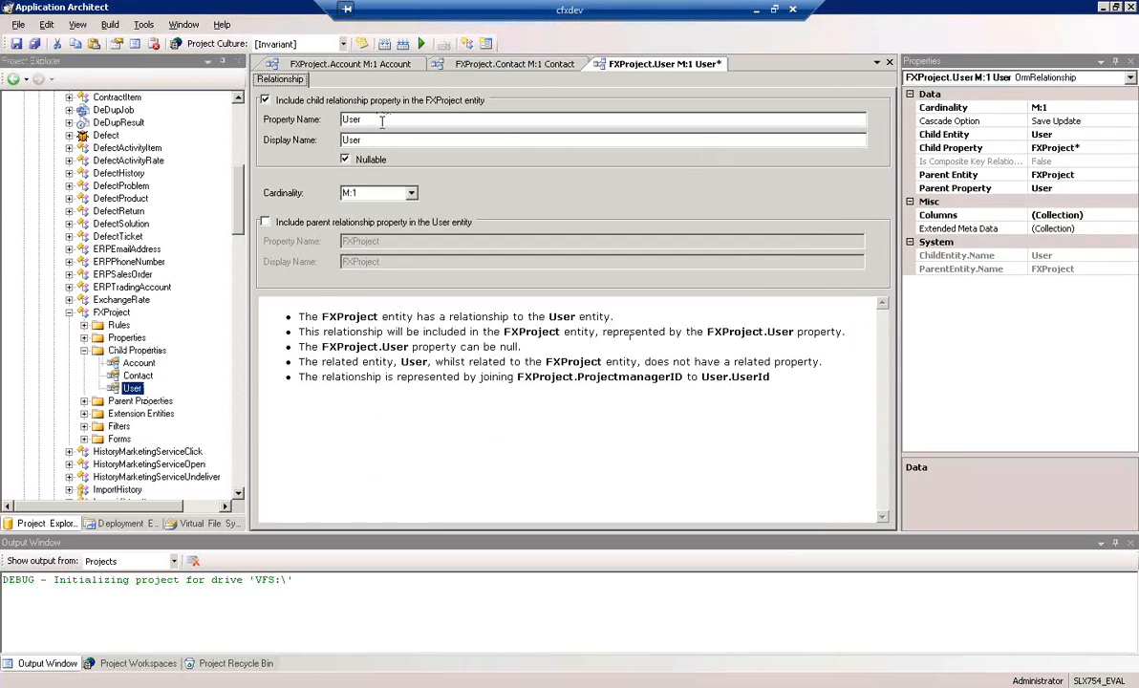
Set the User relationship's child property name and display name to ProjectManager and save it
{"action": "left_click_drag", "start_coordinate": [373, 119], "coordinate": [229, 135]}
{"action": "type", "text": "P"}
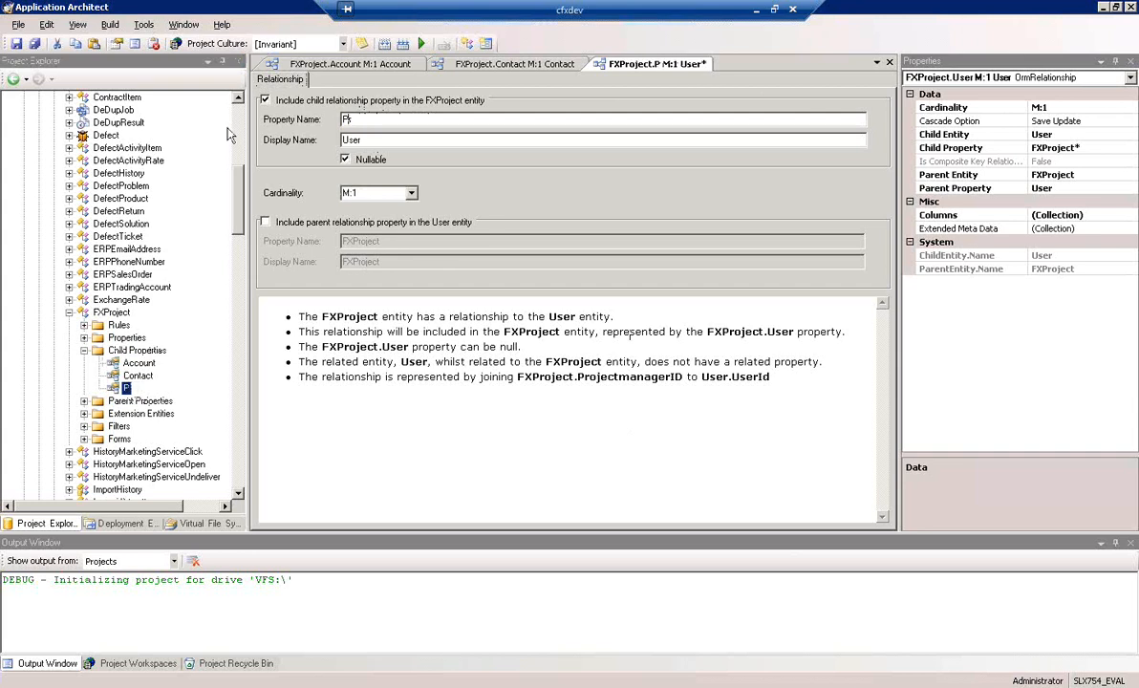
{"action": "type", "text": "rojectManager"}
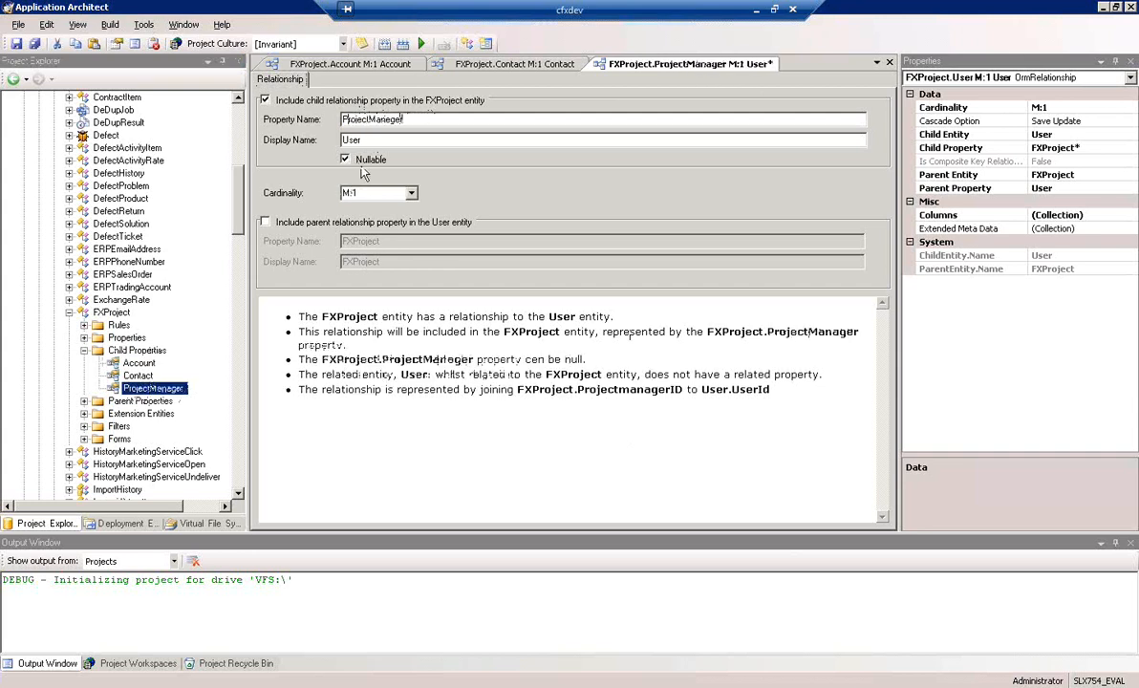
{"action": "left_click_drag", "start_coordinate": [383, 141], "coordinate": [240, 144]}
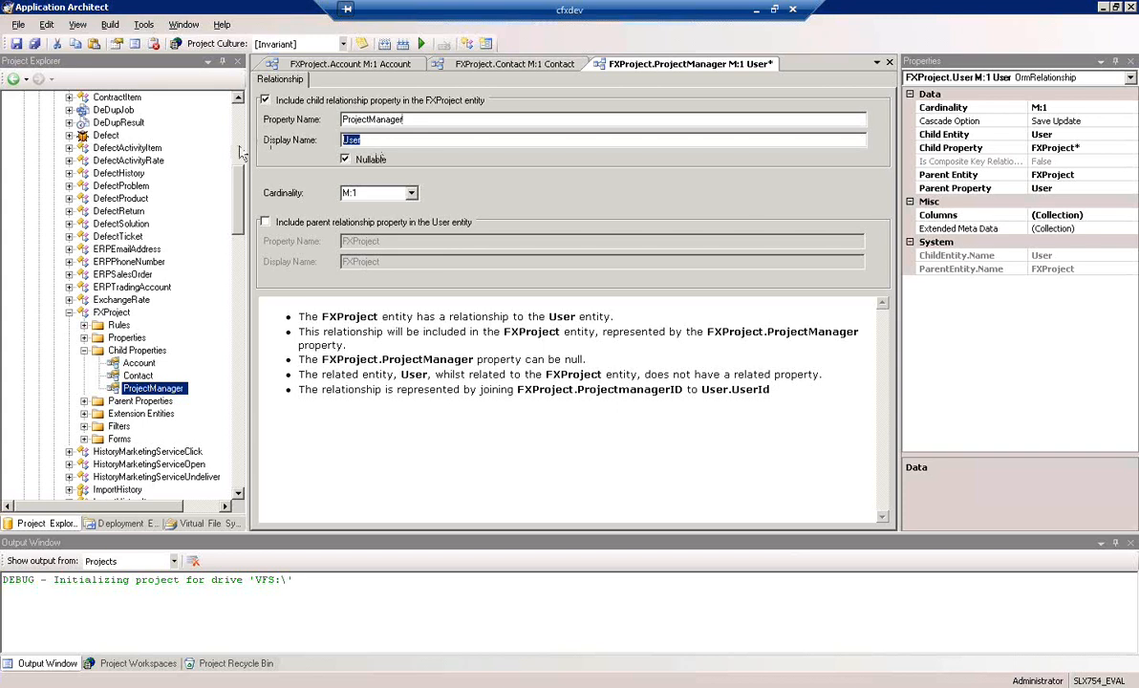
{"action": "type", "text": "ProjectManag"}
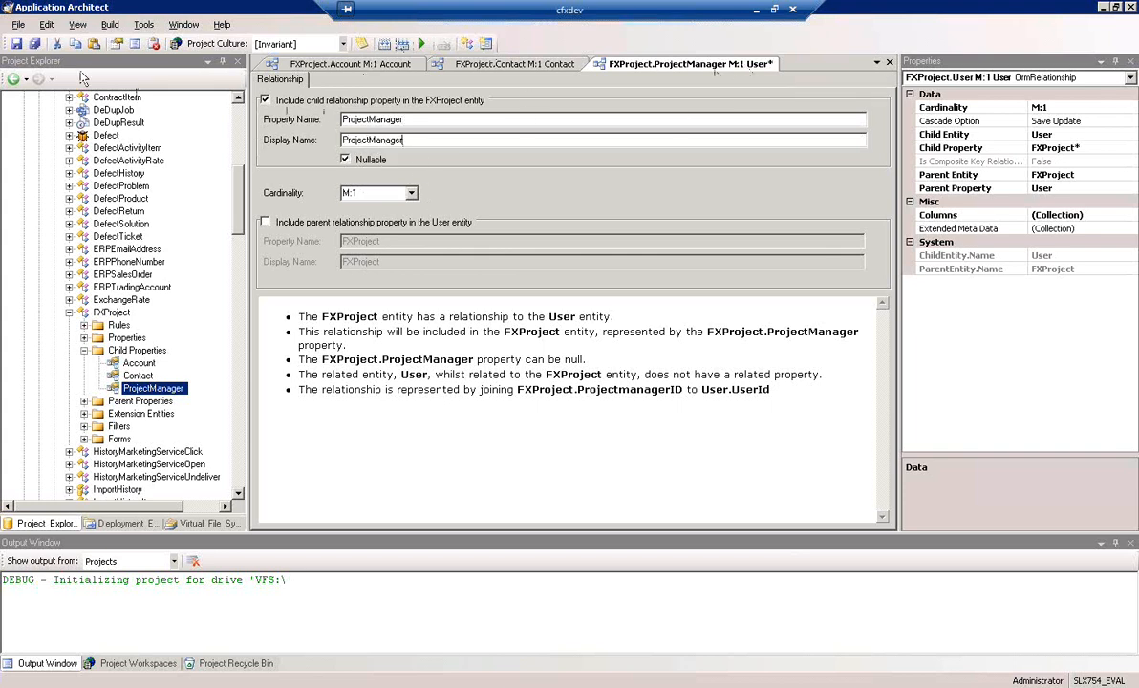
{"action": "left_click", "coordinate": [17, 43]}
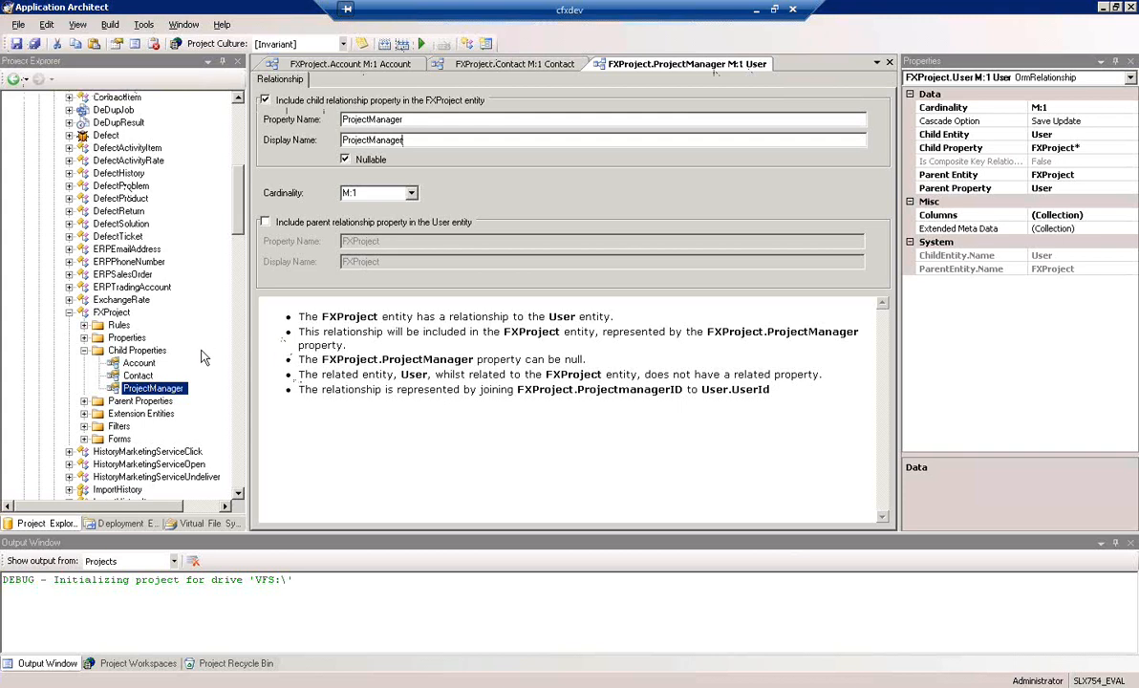
Start a new relationship from FXProject's Child Properties with ProjectTask as the child entity
{"action": "right_click", "coordinate": [153, 353]}
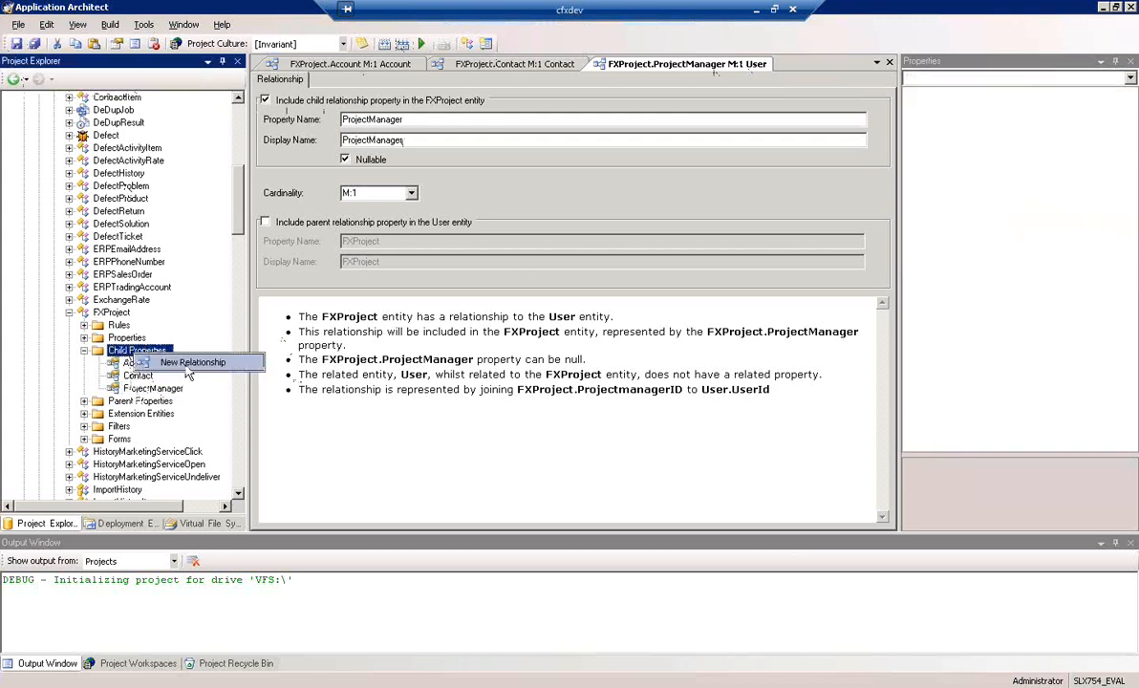
{"action": "left_click", "coordinate": [190, 364]}
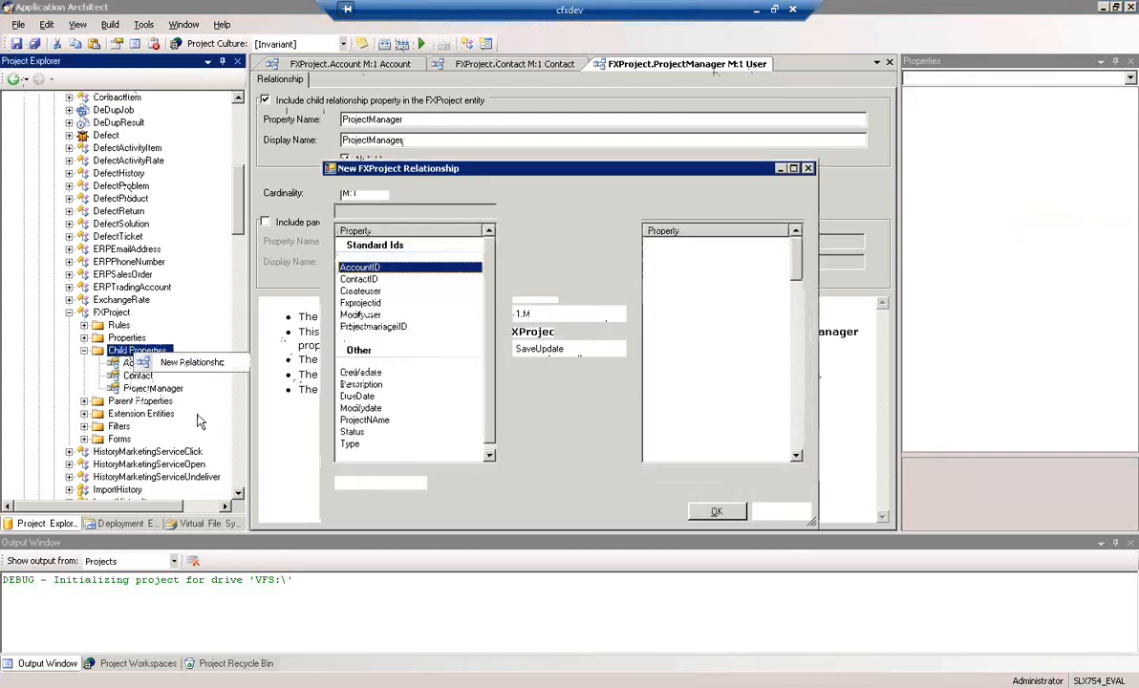
{"action": "left_click", "coordinate": [796, 212]}
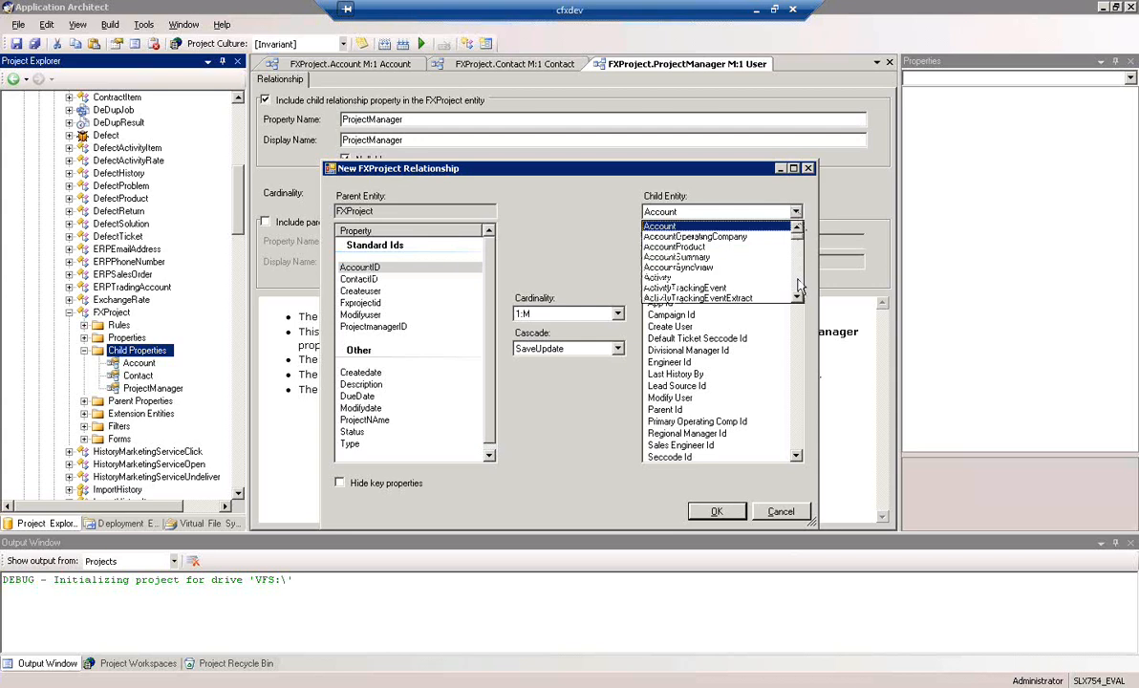
{"action": "scroll", "coordinate": [799, 286], "scroll_direction": "down", "scroll_amount": 6}
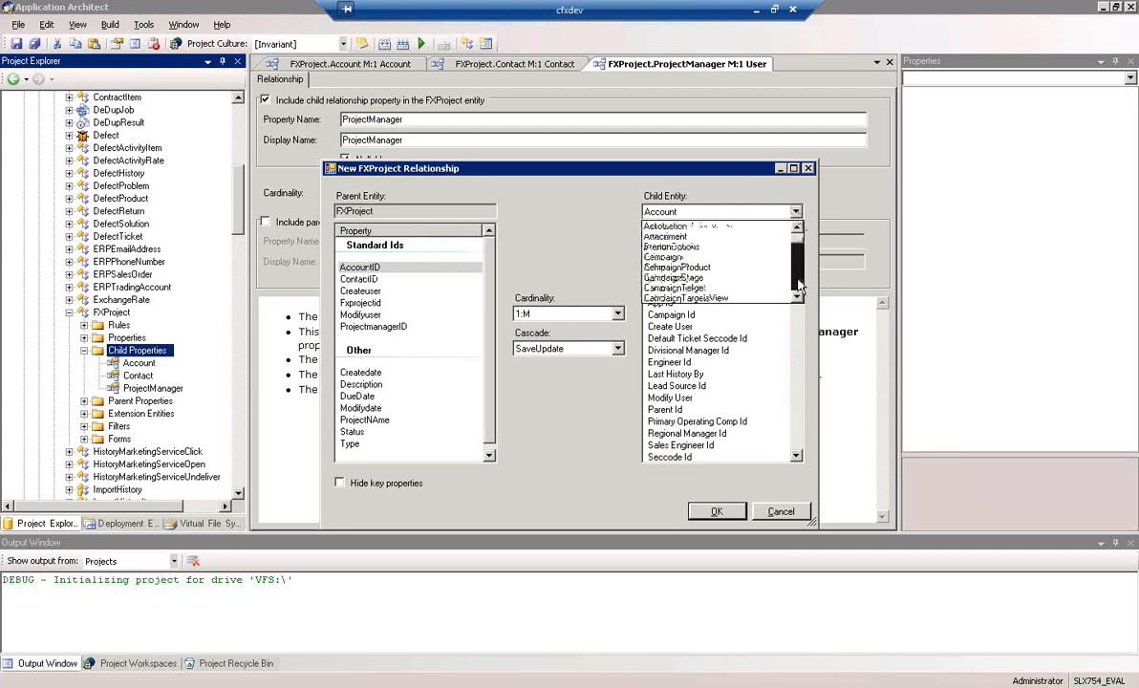
{"action": "left_click_drag", "start_coordinate": [799, 251], "coordinate": [799, 273]}
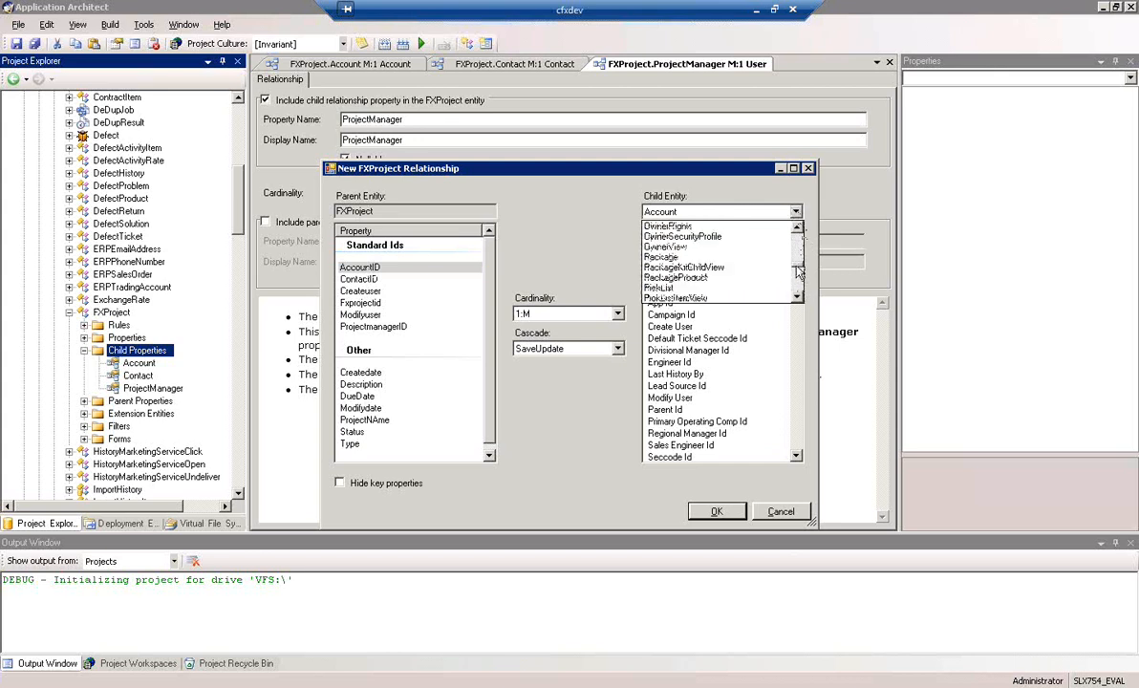
{"action": "left_click_drag", "start_coordinate": [799, 272], "coordinate": [805, 258]}
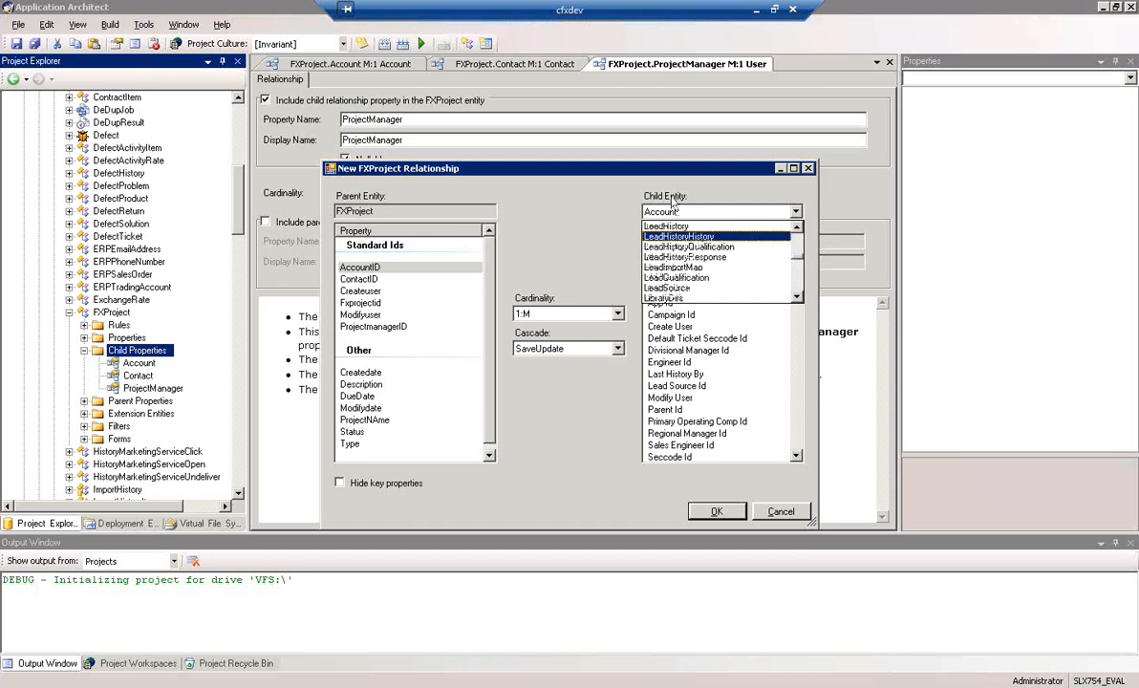
{"action": "left_click", "coordinate": [799, 298]}
{"action": "left_click", "coordinate": [799, 298]}
{"action": "left_click", "coordinate": [799, 299]}
{"action": "left_click", "coordinate": [799, 298]}
{"action": "left_click", "coordinate": [799, 298]}
{"action": "left_click", "coordinate": [800, 298]}
{"action": "left_click", "coordinate": [799, 299]}
{"action": "left_click", "coordinate": [799, 299]}
{"action": "left_click", "coordinate": [799, 298]}
{"action": "left_click", "coordinate": [799, 298]}
{"action": "left_click", "coordinate": [799, 298]}
{"action": "left_click", "coordinate": [799, 299]}
{"action": "left_click", "coordinate": [799, 298]}
{"action": "left_click", "coordinate": [799, 299]}
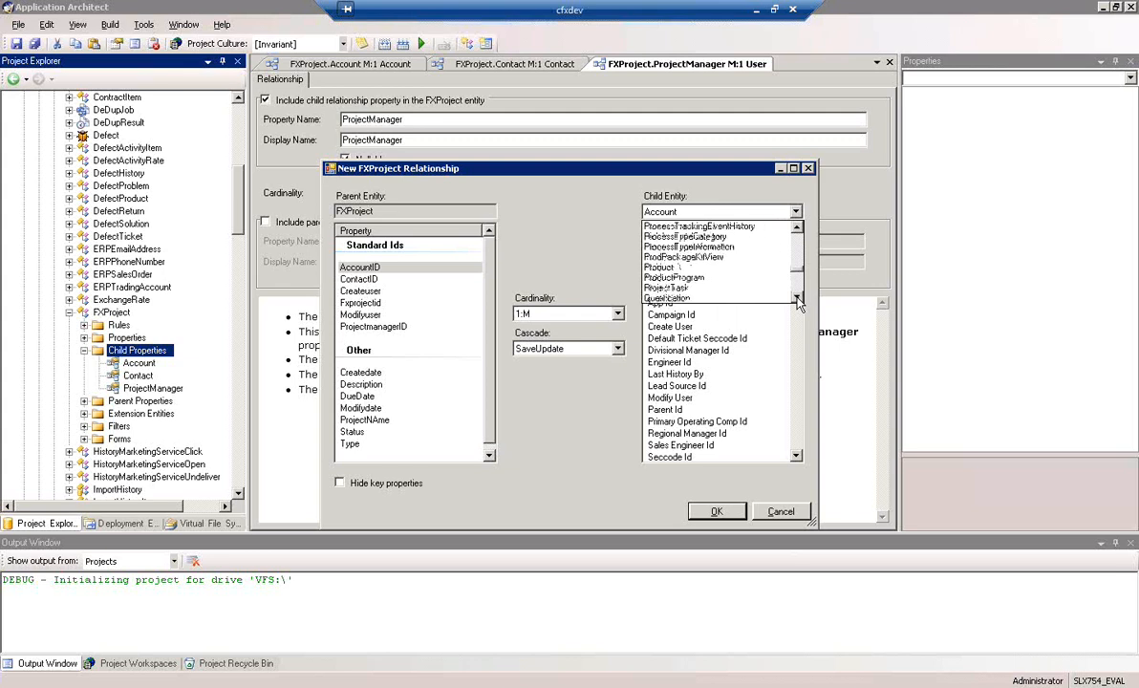
{"action": "left_click", "coordinate": [680, 287]}
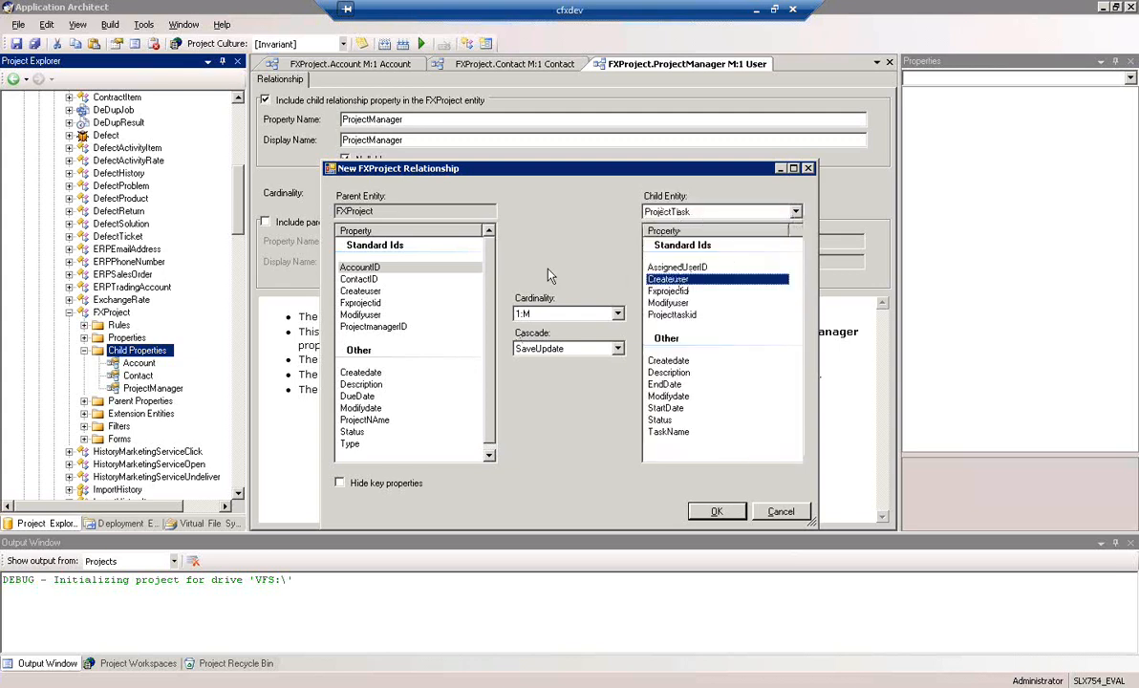
Join FXProject's Fxprojectid to ProjectTask's Fxprojectid with 1:M cardinality, then create and save the relationship
{"action": "left_click", "coordinate": [673, 291]}
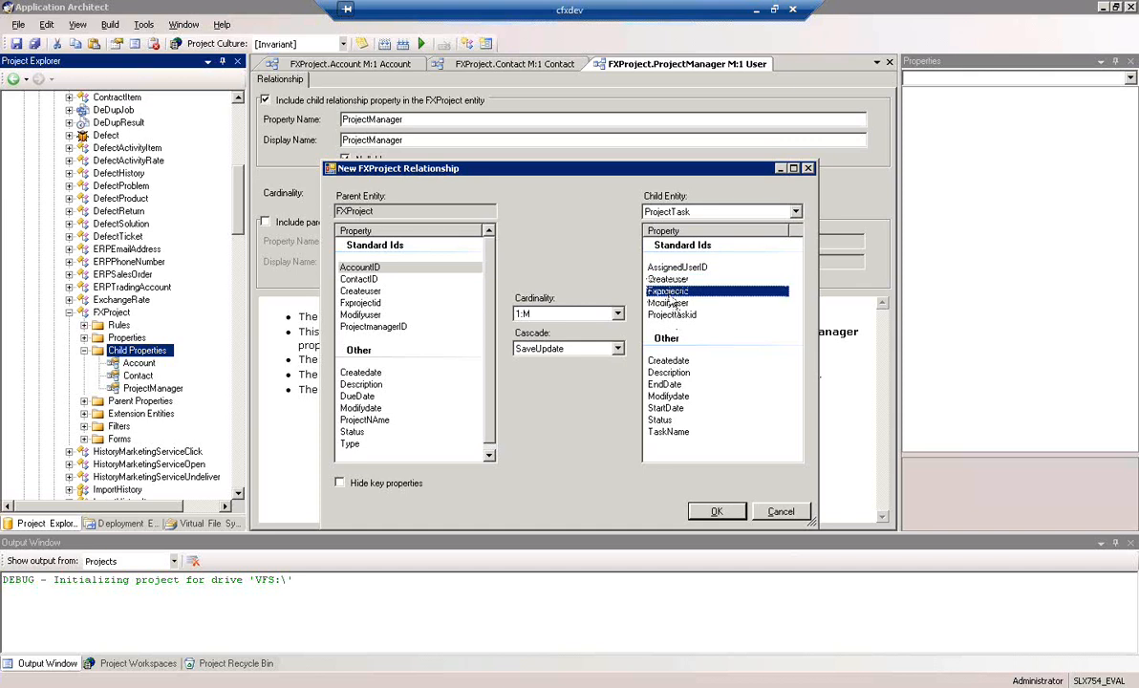
{"action": "left_click", "coordinate": [373, 303]}
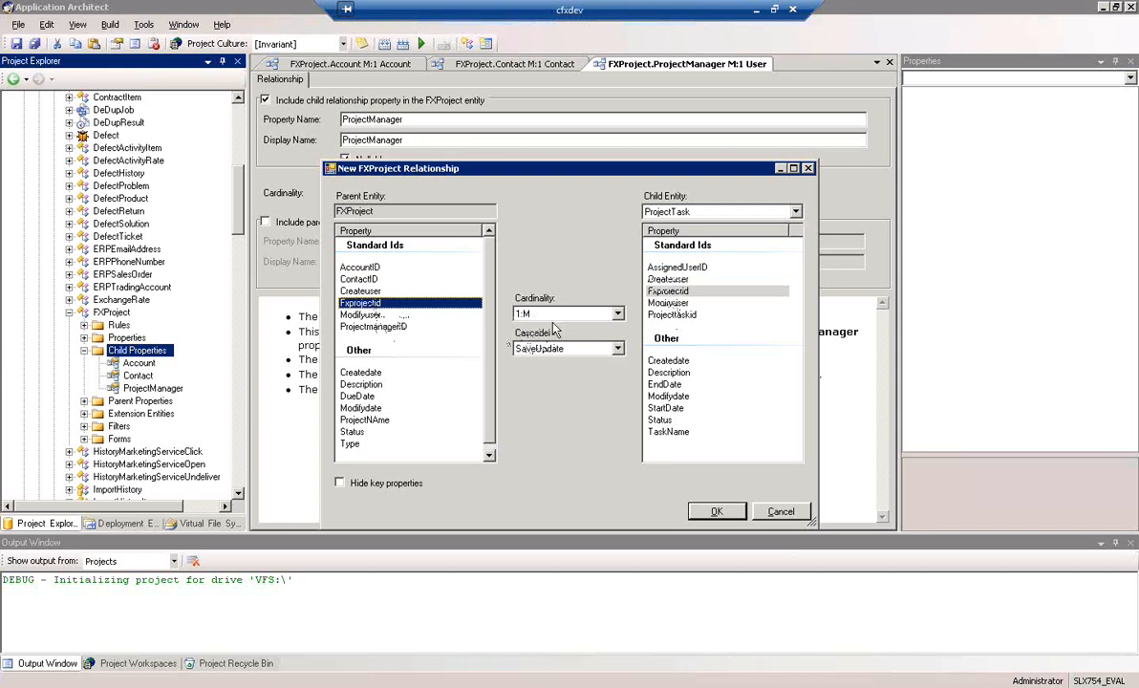
{"action": "left_click", "coordinate": [717, 513]}
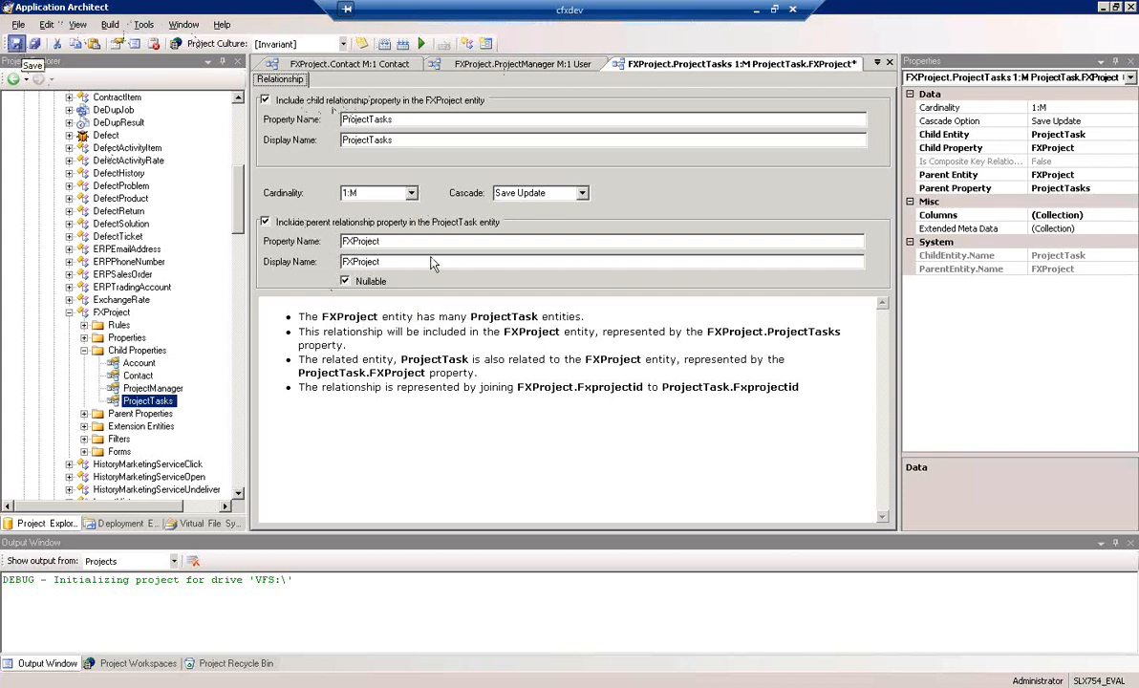
{"action": "key", "text": "ctrl+s"}
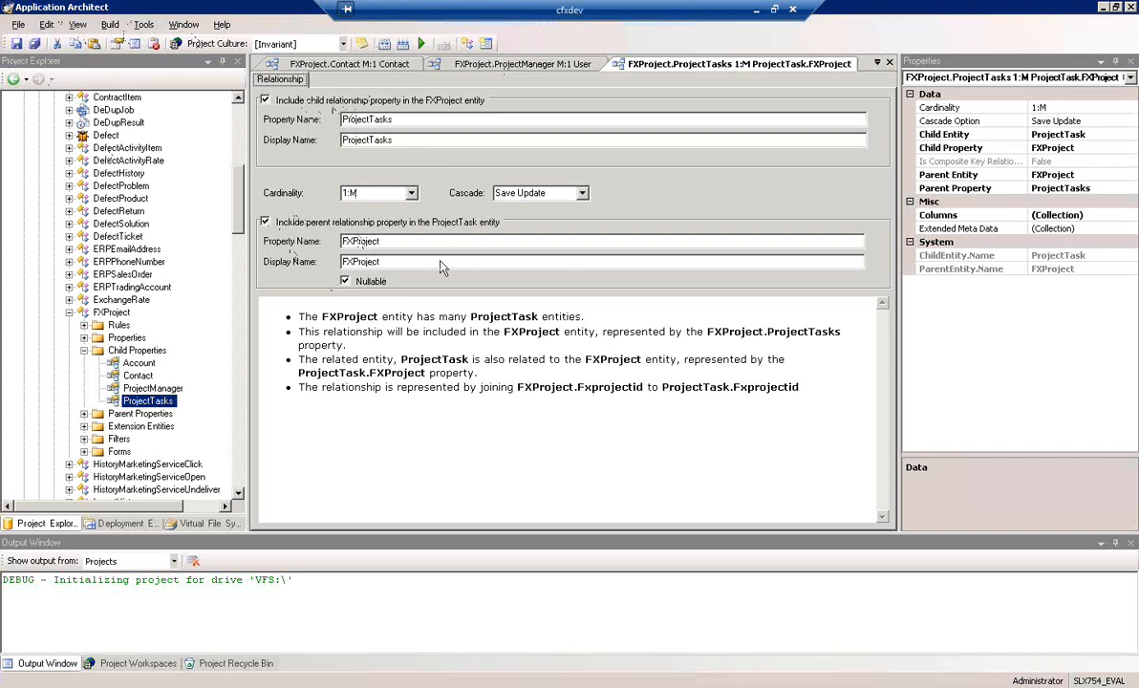
Start a new relationship from the ProjectTask entity's Child Properties with User as the child entity
{"action": "left_click_drag", "start_coordinate": [238, 201], "coordinate": [238, 307]}
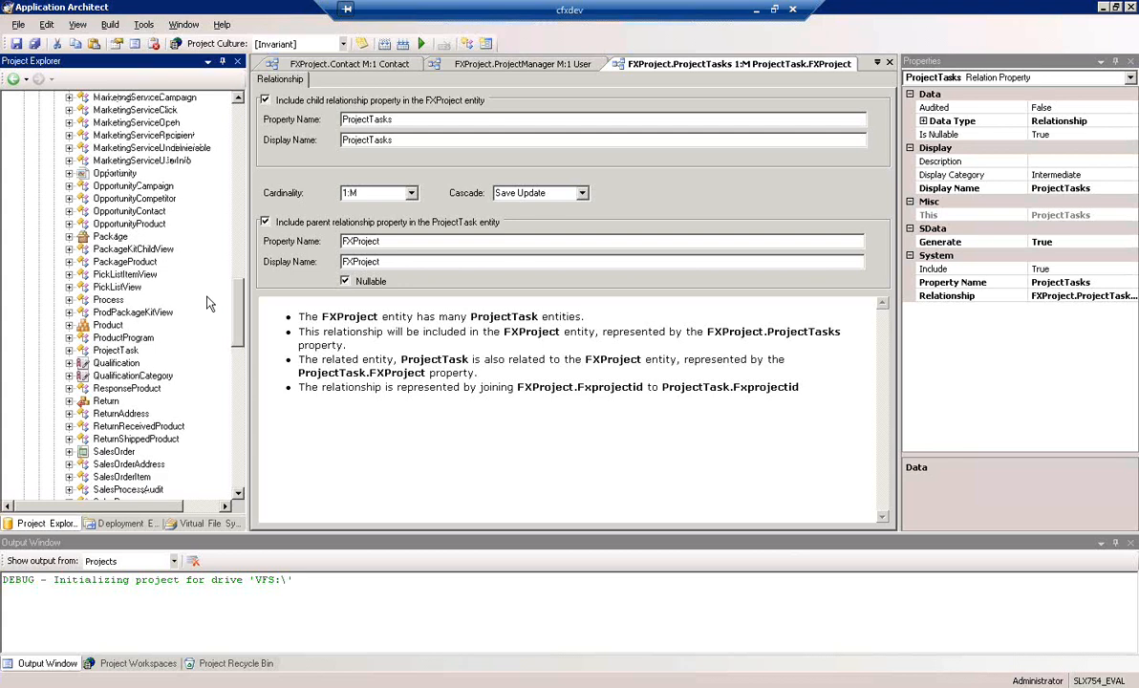
{"action": "left_click", "coordinate": [120, 351]}
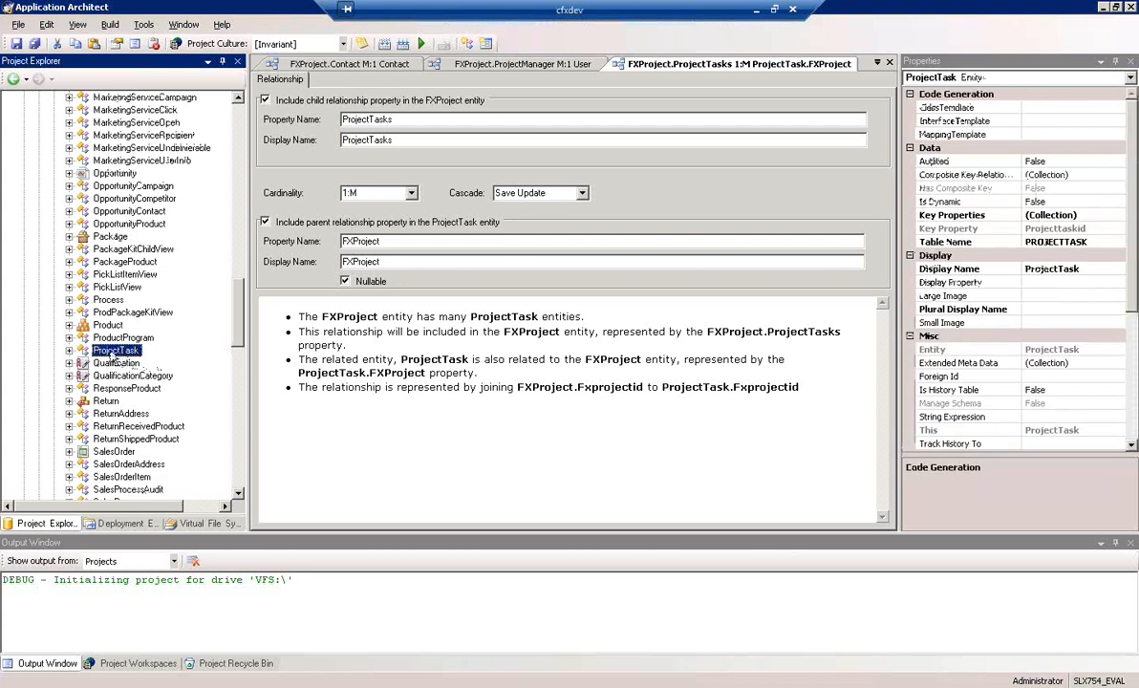
{"action": "left_click", "coordinate": [69, 351]}
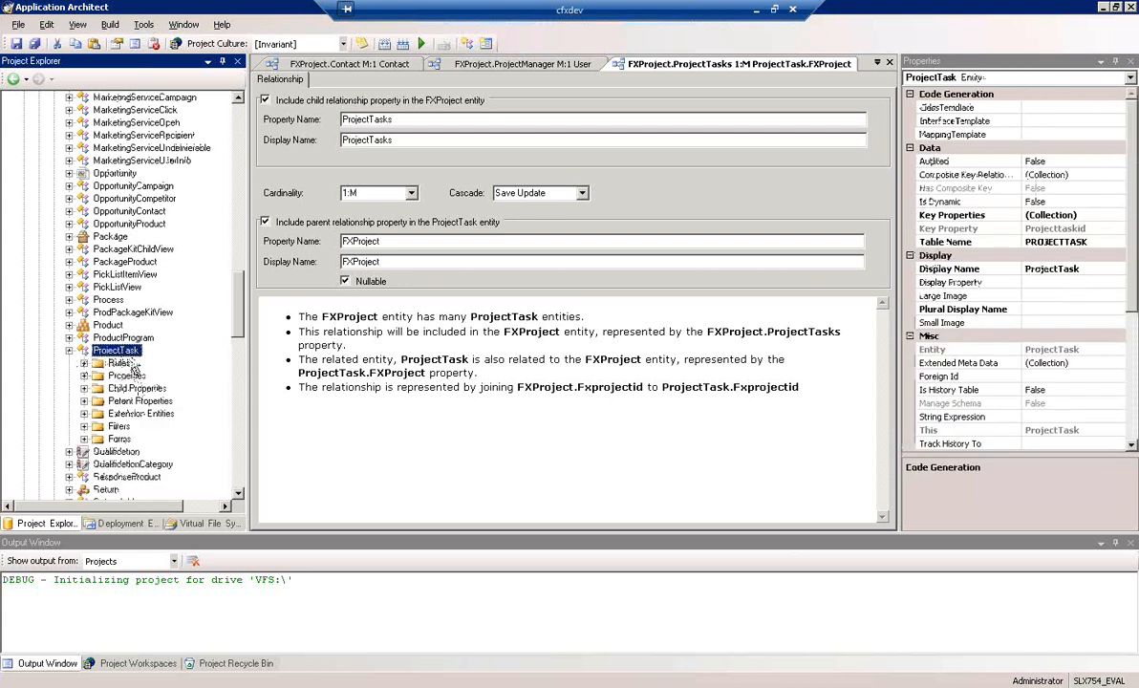
{"action": "left_click", "coordinate": [137, 388]}
{"action": "right_click", "coordinate": [136, 388]}
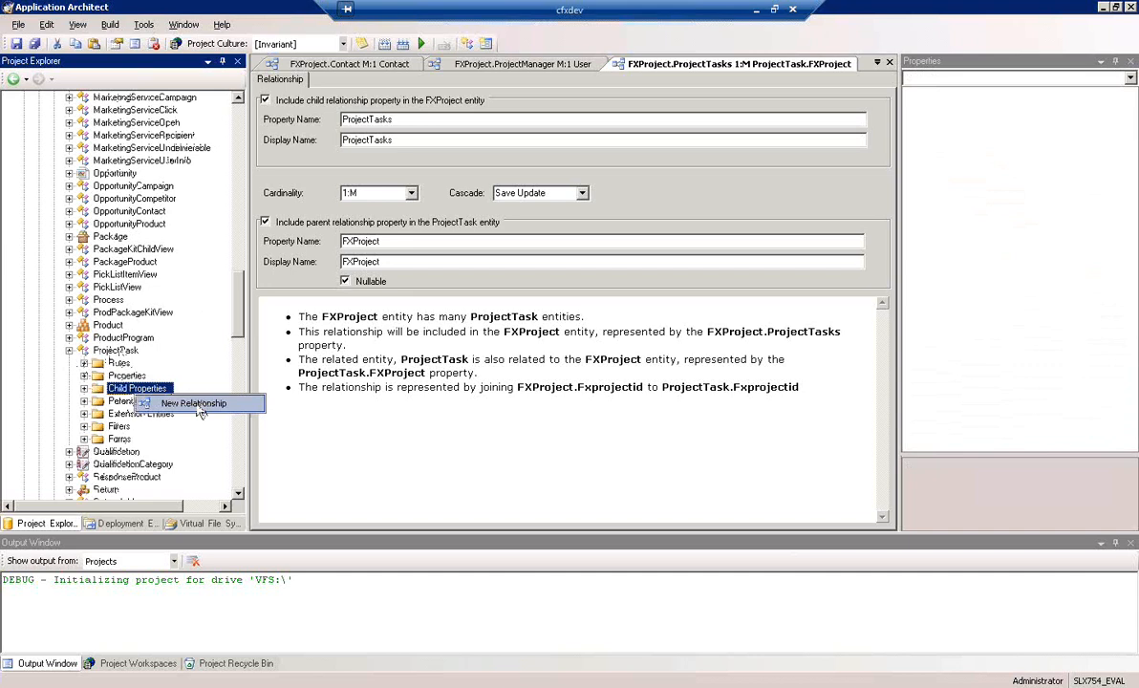
{"action": "left_click", "coordinate": [197, 407]}
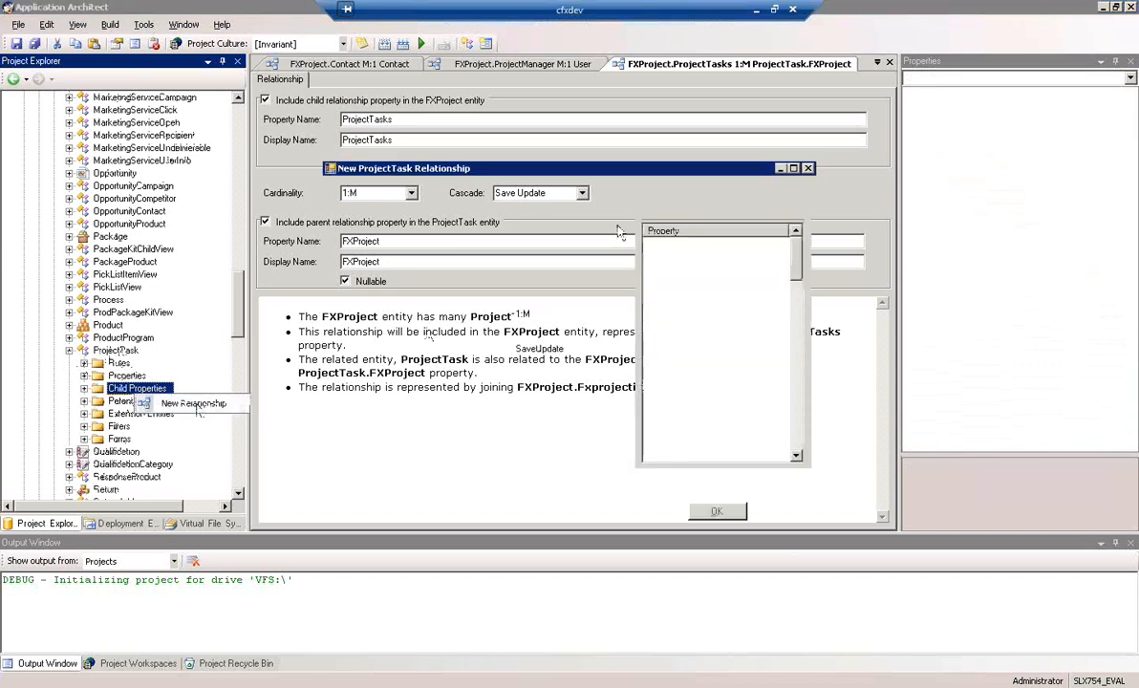
{"action": "left_click", "coordinate": [795, 211]}
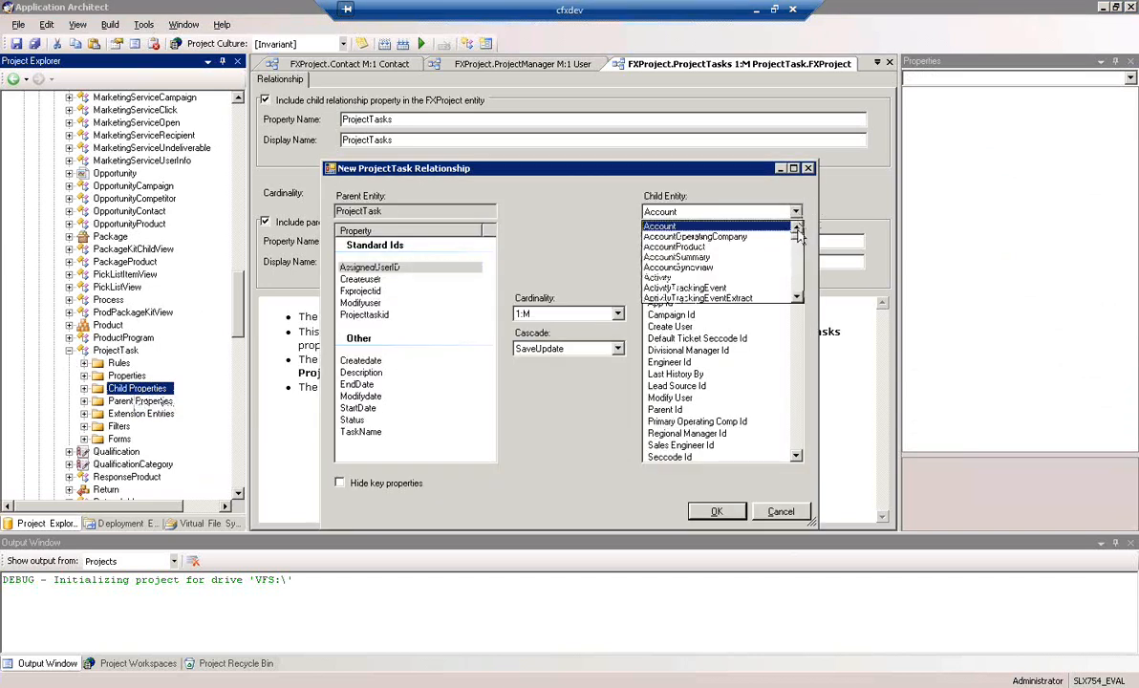
{"action": "left_click_drag", "start_coordinate": [797, 235], "coordinate": [800, 299]}
{"action": "left_click", "coordinate": [799, 227]}
{"action": "left_click", "coordinate": [800, 227]}
{"action": "left_click", "coordinate": [799, 228]}
{"action": "left_click", "coordinate": [799, 227]}
{"action": "left_click", "coordinate": [799, 228]}
{"action": "left_click", "coordinate": [799, 227]}
{"action": "left_click", "coordinate": [799, 228]}
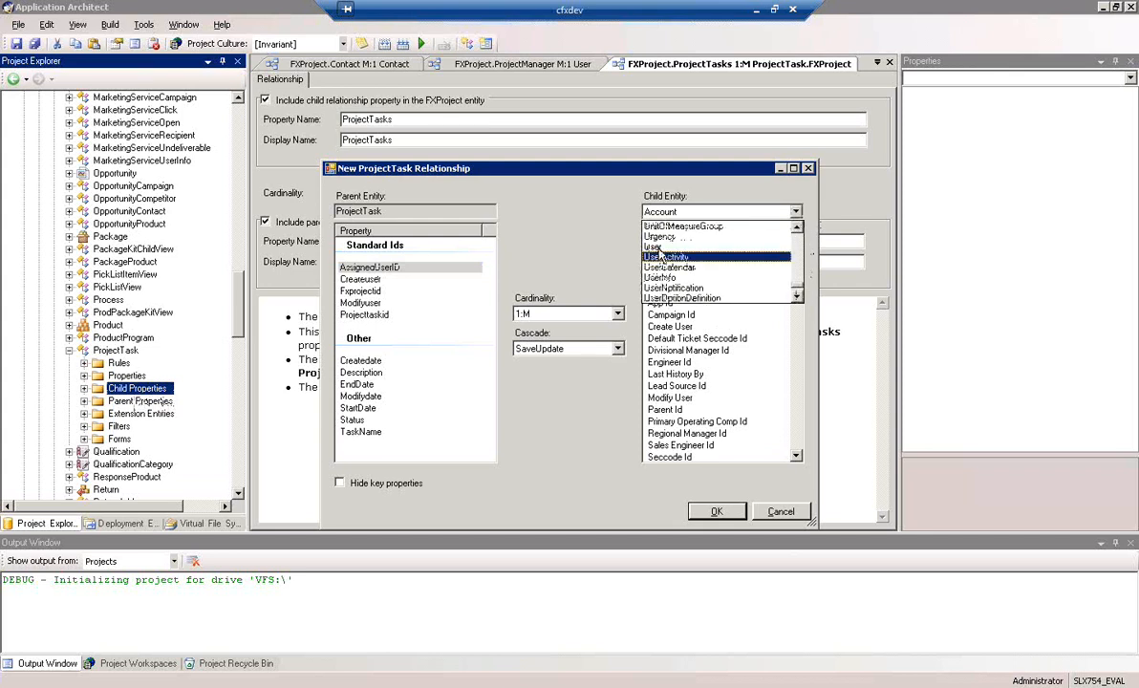
{"action": "left_click", "coordinate": [674, 246]}
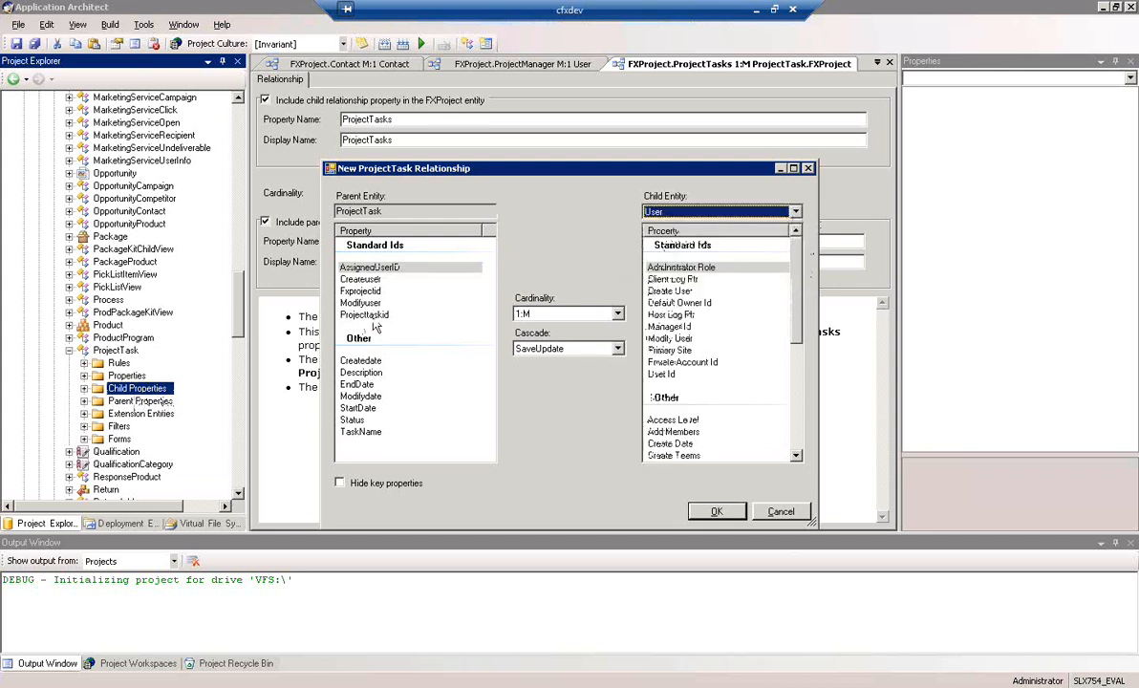
Join ProjectTask's AssignedUserID to the User entity's User Id with M:1 cardinality and create the relationship
{"action": "left_click", "coordinate": [375, 268]}
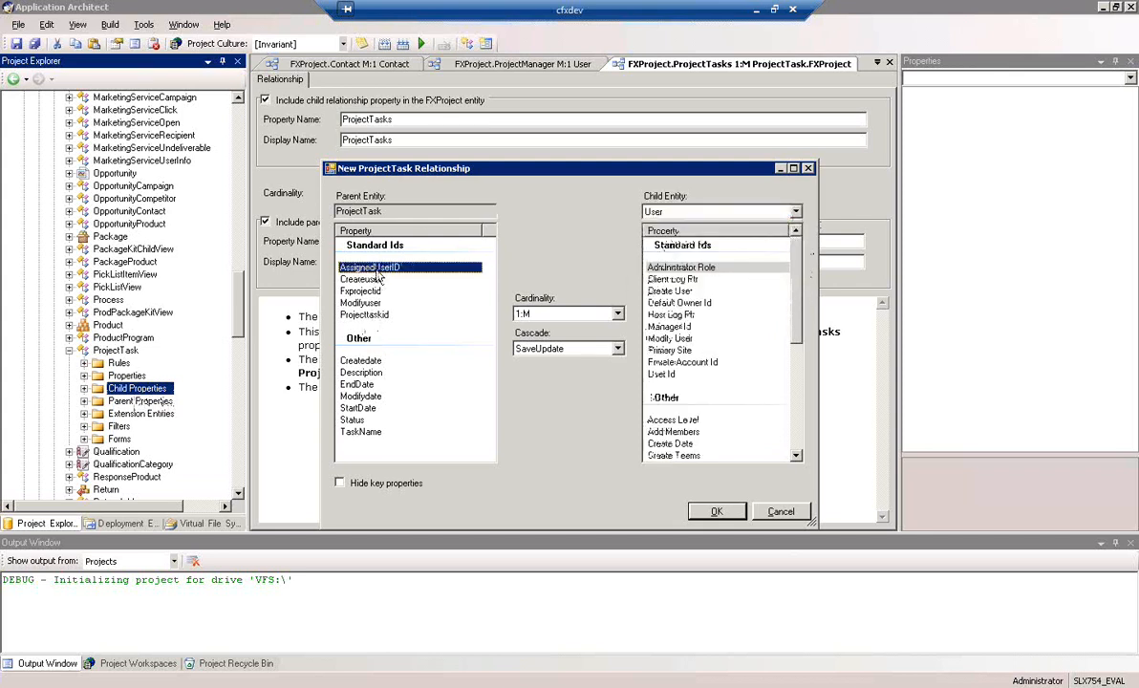
{"action": "left_click", "coordinate": [667, 373]}
{"action": "left_click", "coordinate": [617, 316]}
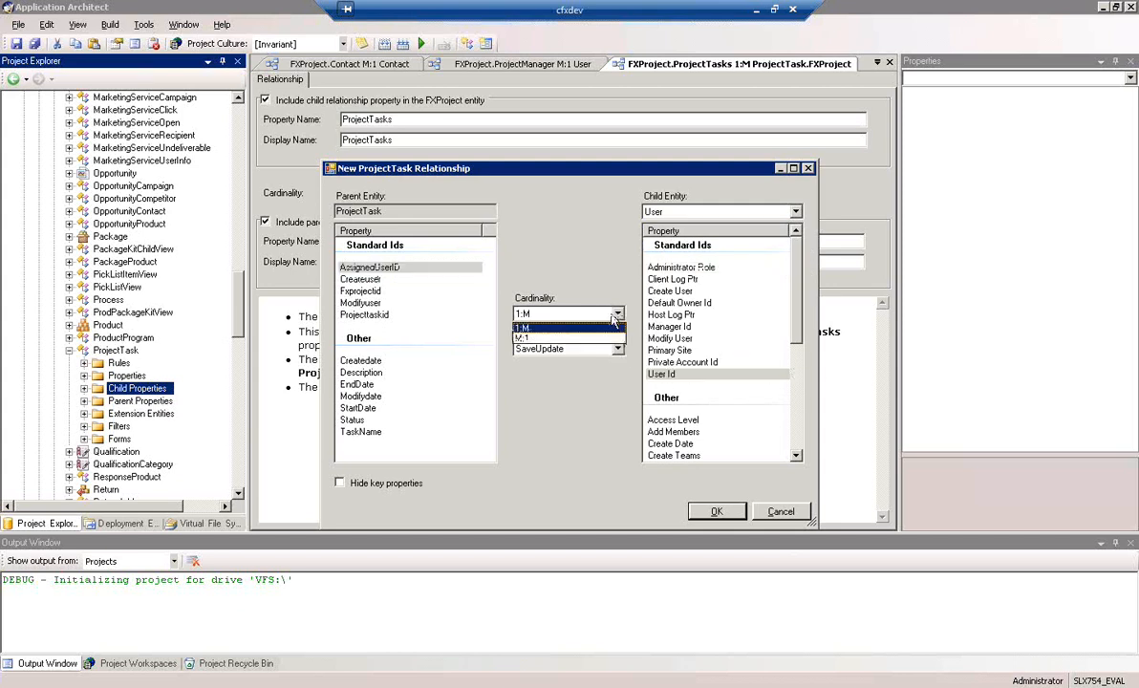
{"action": "left_click", "coordinate": [533, 338]}
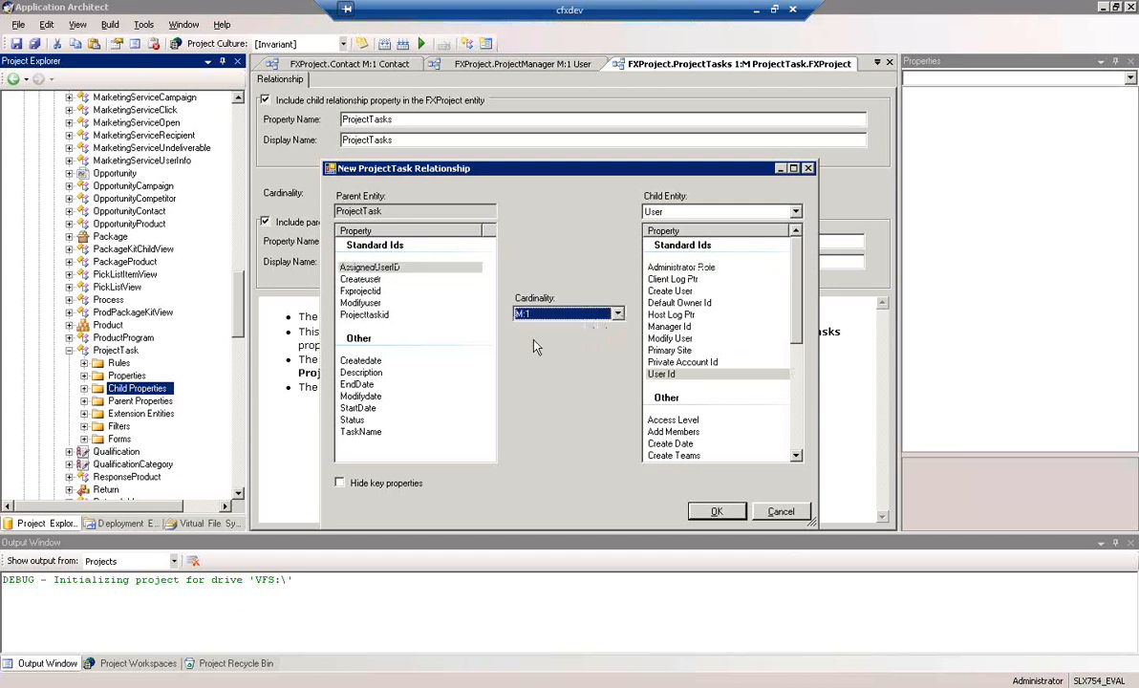
{"action": "left_click", "coordinate": [674, 373]}
{"action": "left_click", "coordinate": [423, 271]}
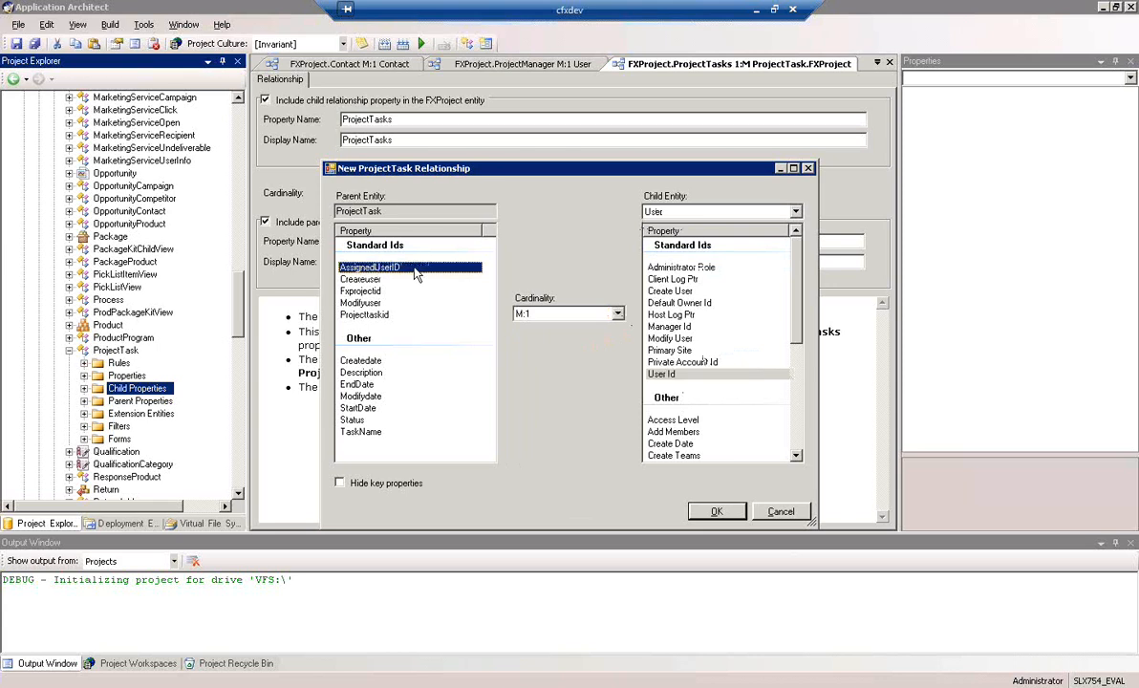
{"action": "left_click", "coordinate": [717, 513]}
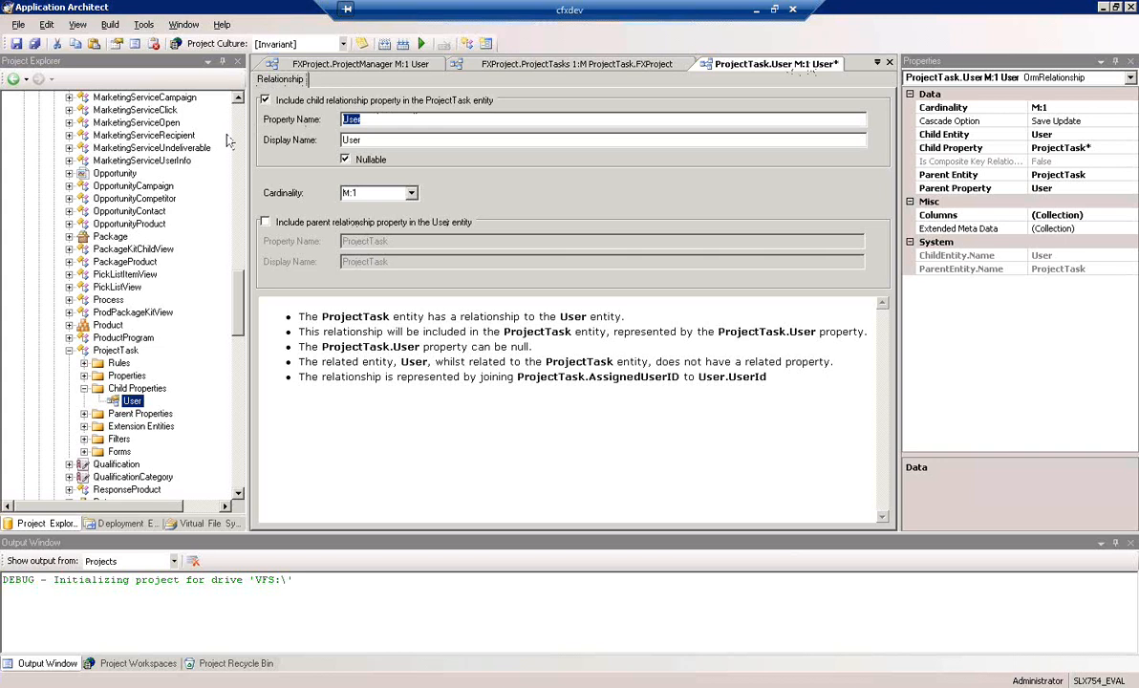
Set the ProjectTask–User relationship's child property name and display name to AssignedUser and save all changes
{"action": "type", "text": "Assi"}
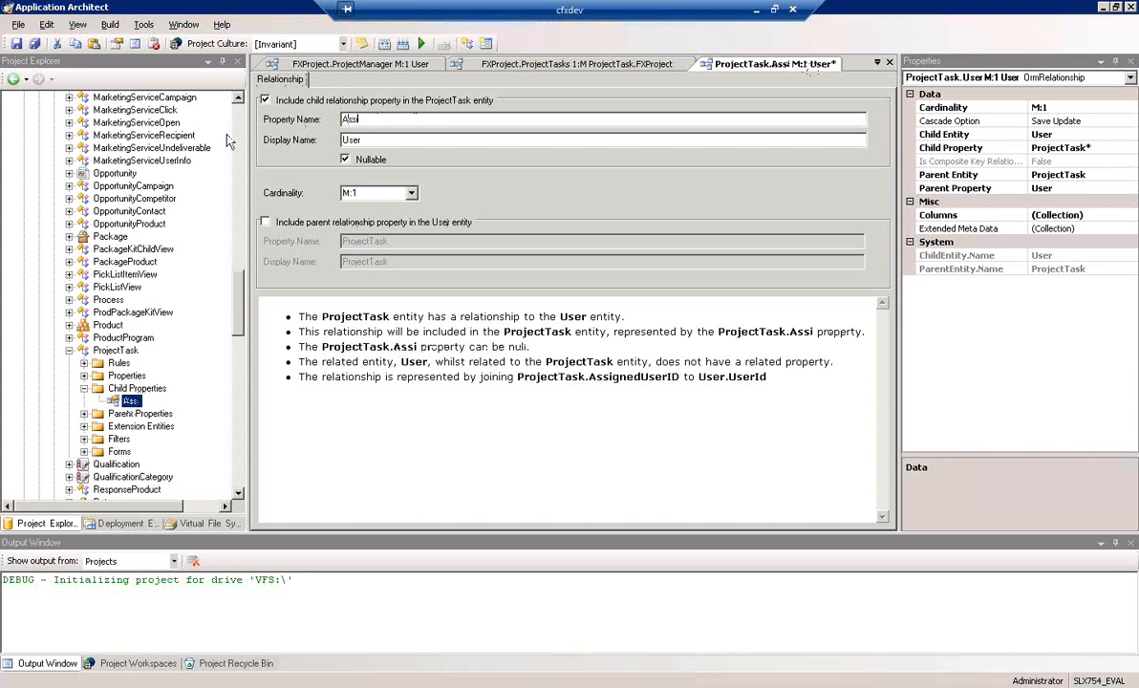
{"action": "type", "text": "gned"}
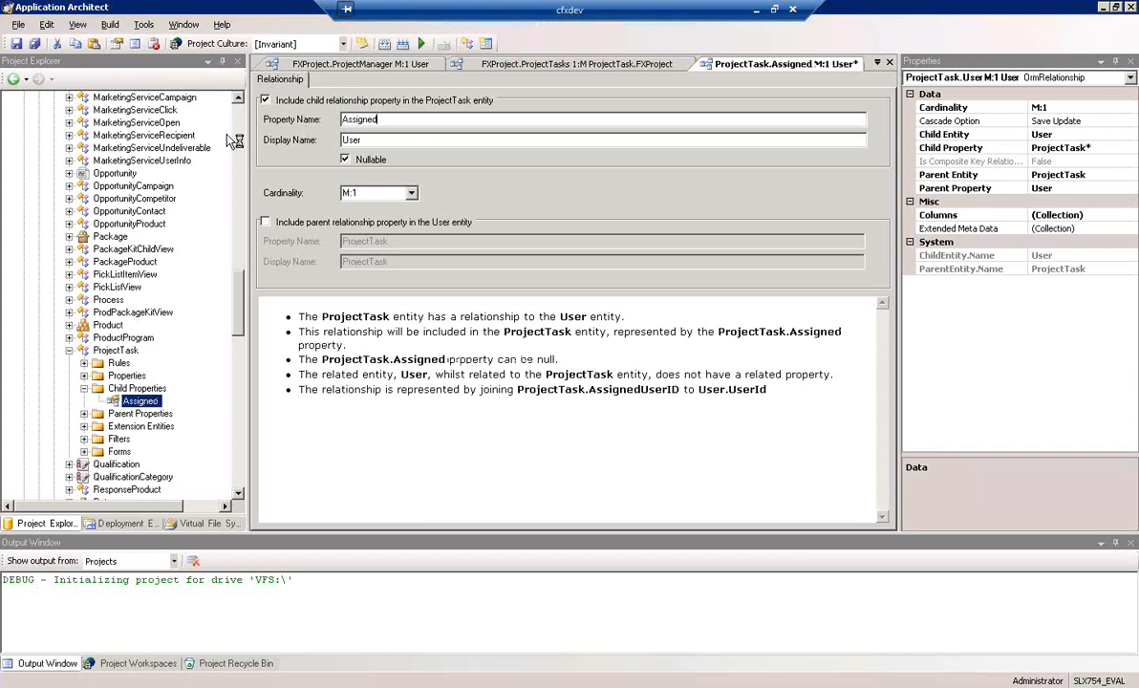
{"action": "type", "text": "User"}
{"action": "key", "text": "Tab"}
{"action": "type", "text": "Assigned"}
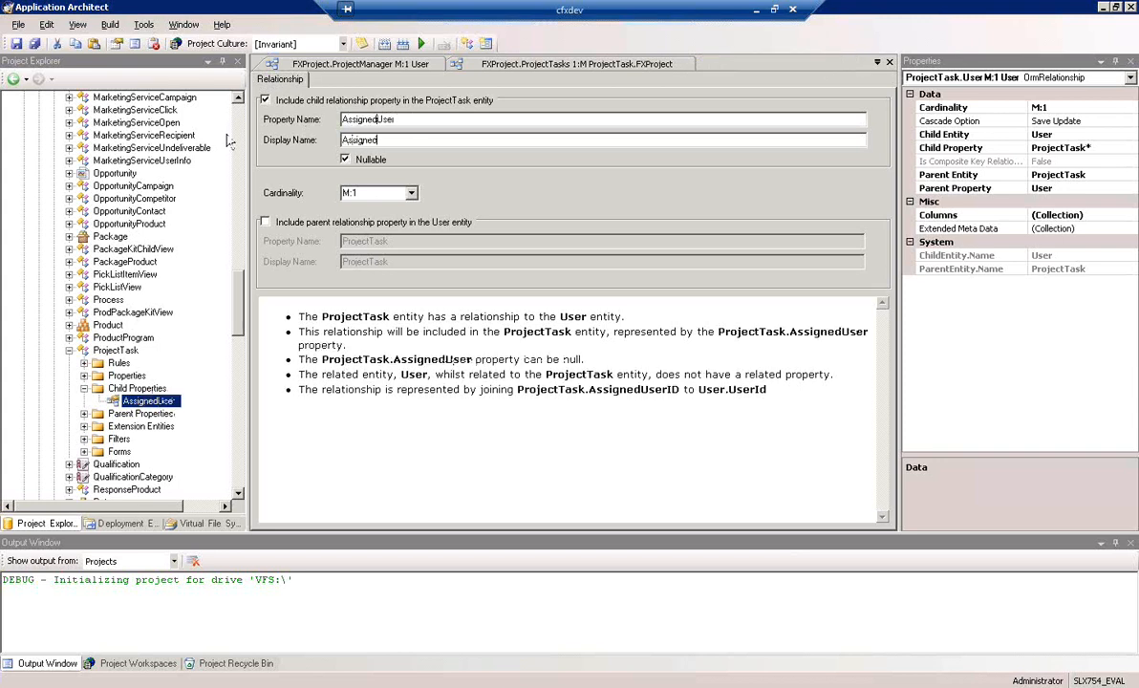
{"action": "type", "text": "User"}
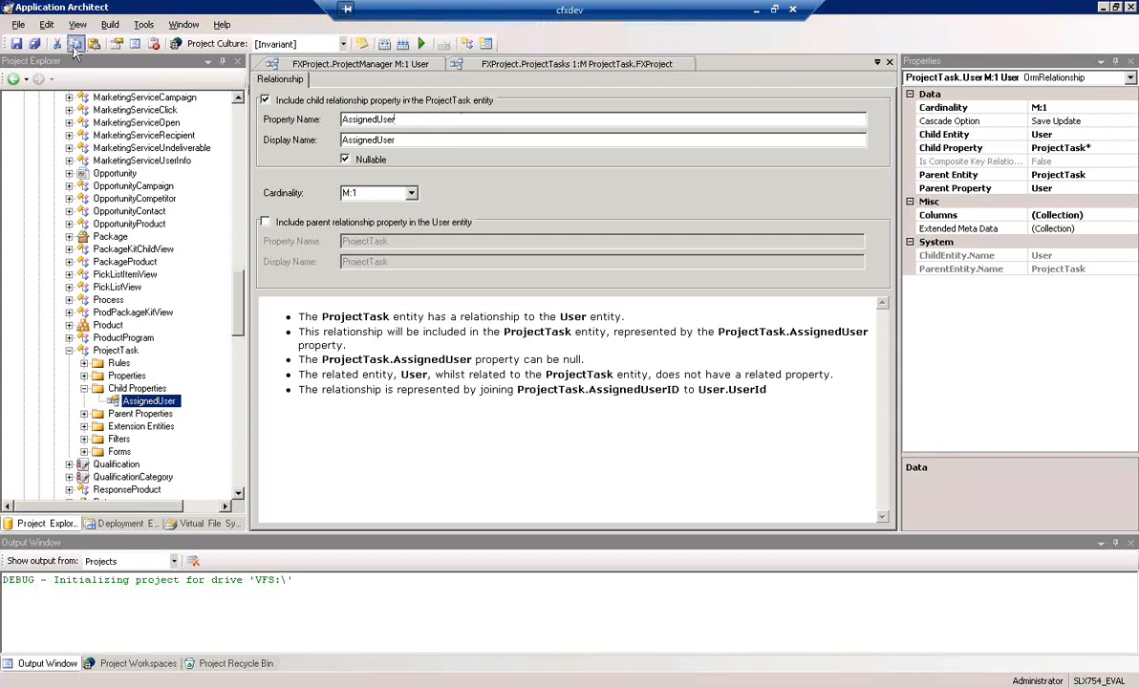
{"action": "left_click", "coordinate": [36, 49]}
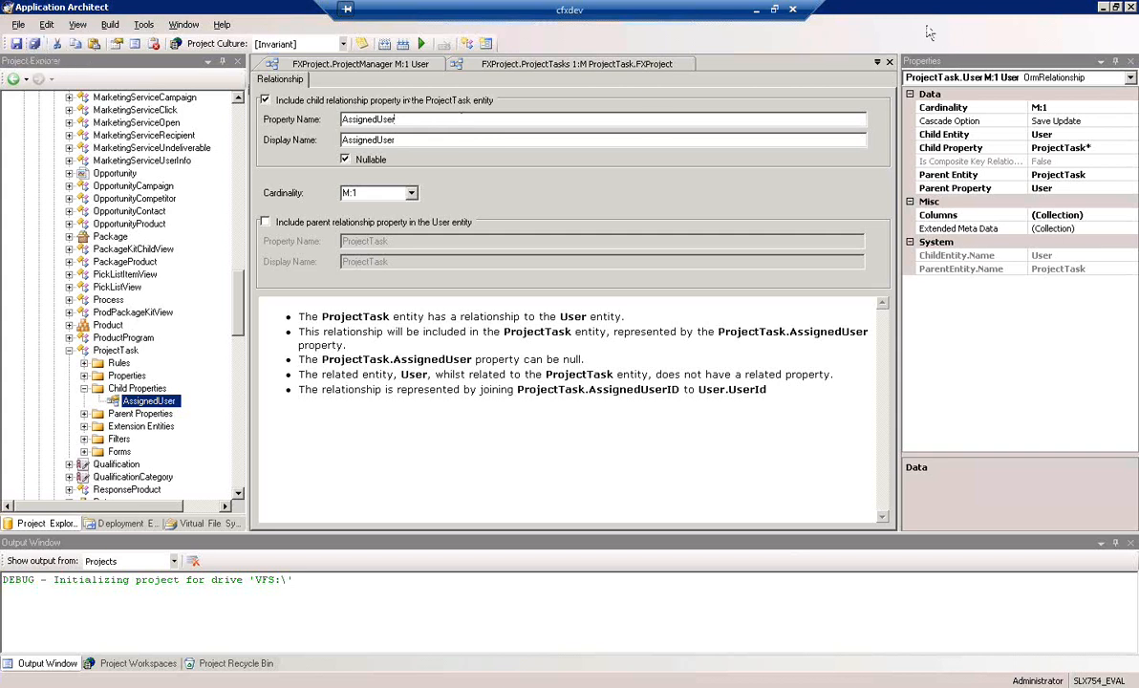
Close all the open relationship editors for FXProject and ProjectTask
{"action": "left_click", "coordinate": [889, 63]}
{"action": "left_click", "coordinate": [890, 63]}
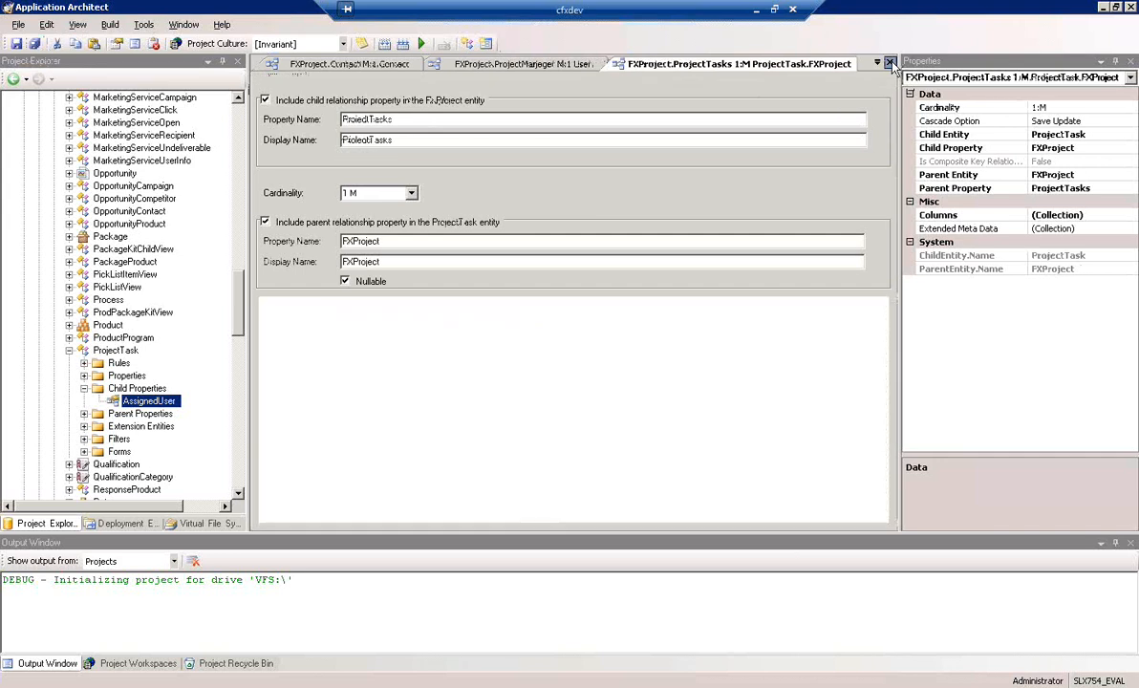
{"action": "left_click", "coordinate": [890, 63]}
{"action": "left_click", "coordinate": [890, 64]}
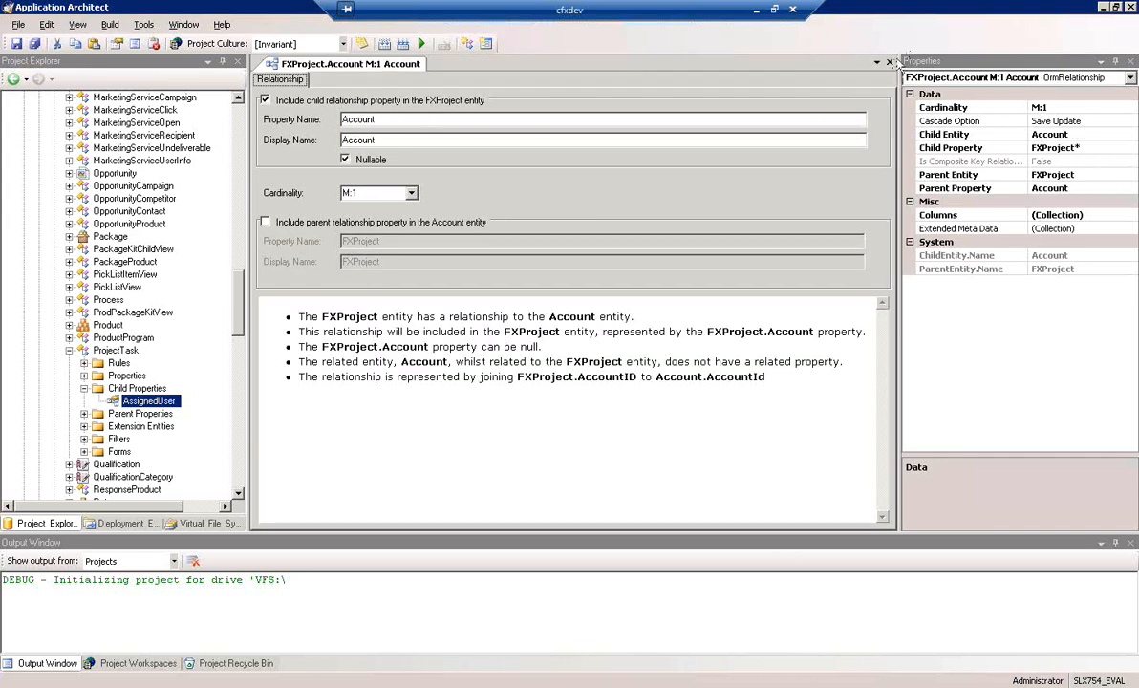
{"action": "left_click", "coordinate": [890, 63]}
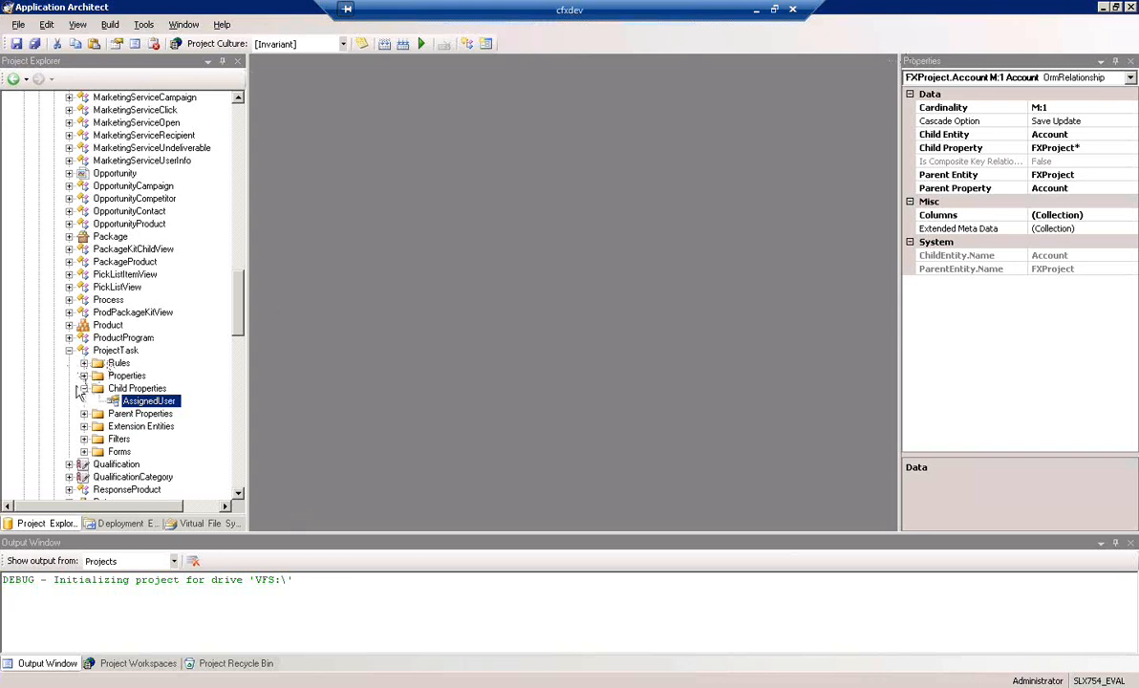
Collapse ProjectTask's Child Properties and start a build of the project to generate the entity interfaces
{"action": "left_click", "coordinate": [84, 390]}
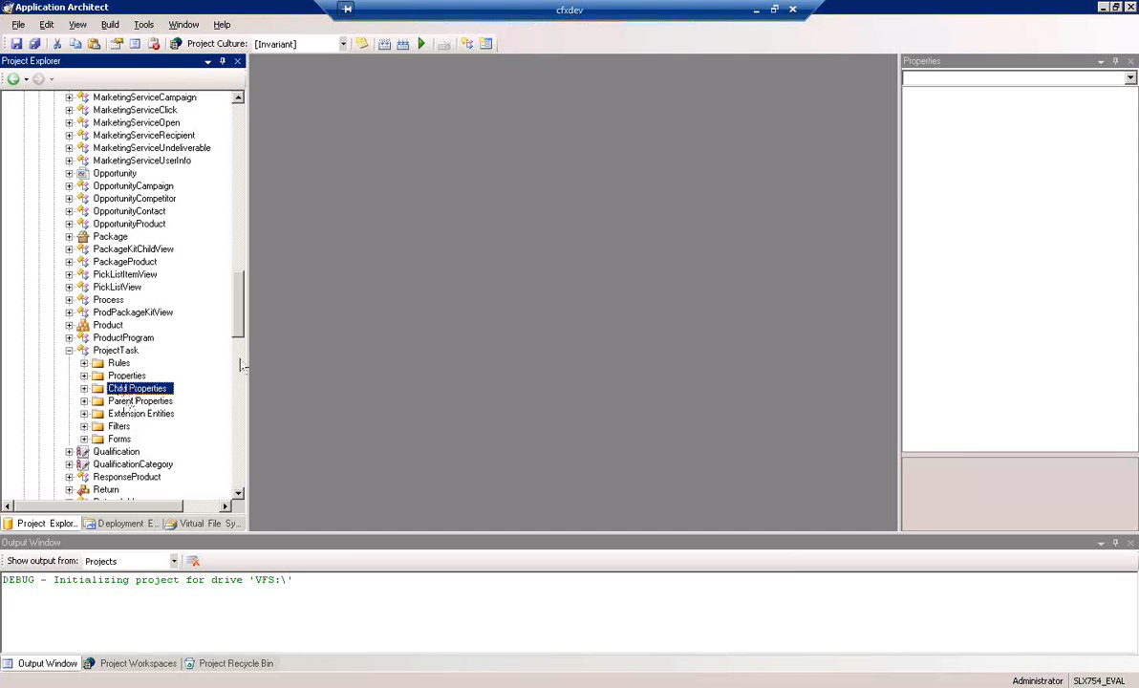
{"action": "left_click_drag", "start_coordinate": [240, 325], "coordinate": [175, 173]}
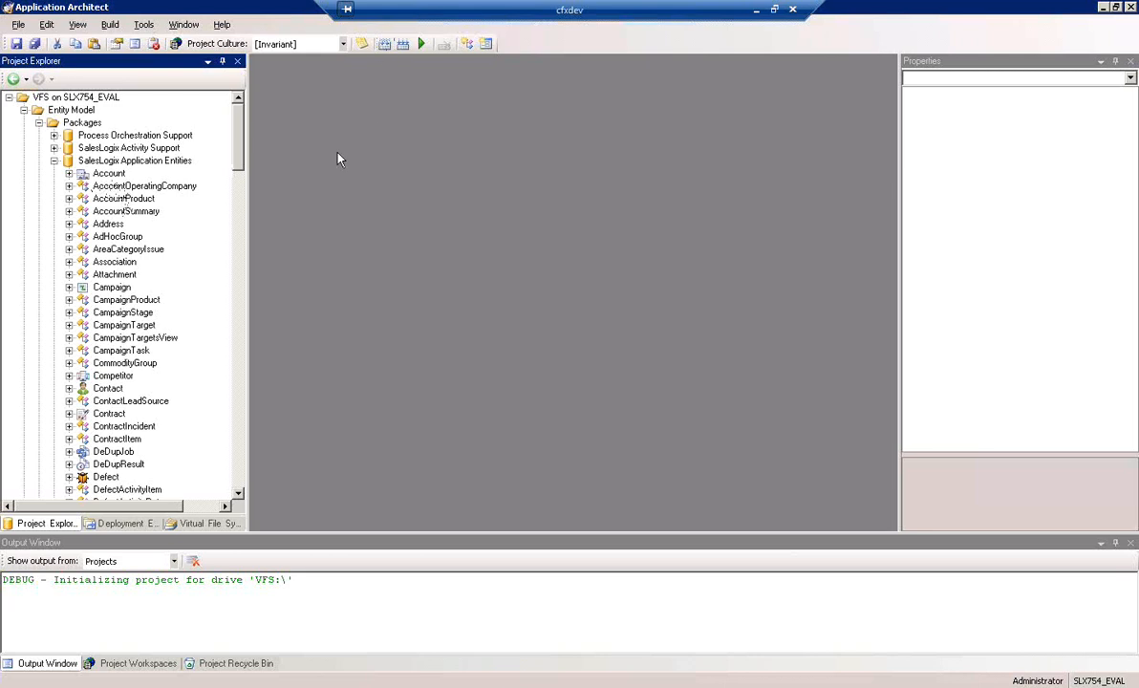
{"action": "left_click", "coordinate": [386, 46]}
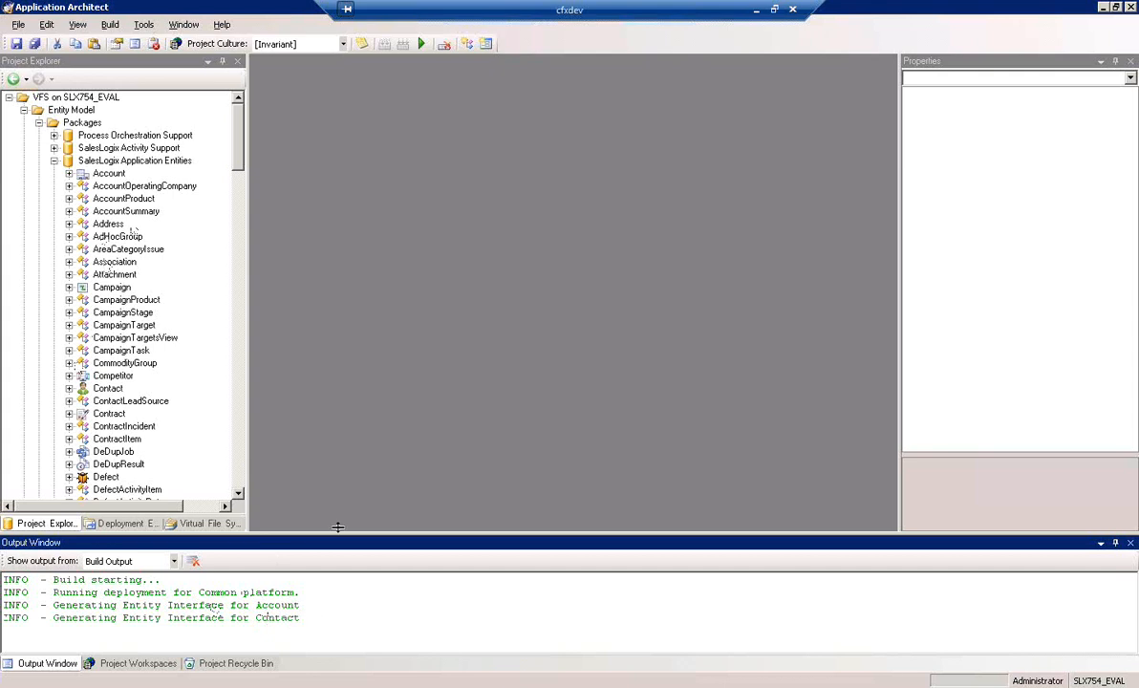
Enlarge the build output area, check the log through build completion, and collapse FXProject's Child Properties and open its Forms folder
{"action": "left_click_drag", "start_coordinate": [339, 534], "coordinate": [333, 442]}
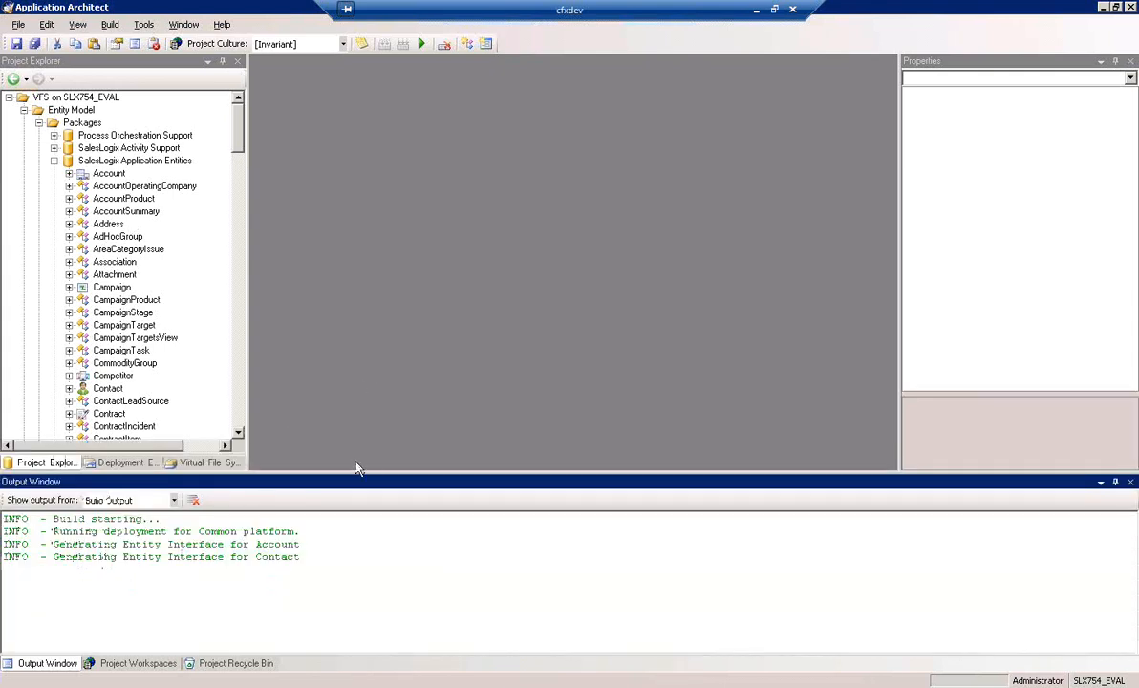
{"action": "left_click_drag", "start_coordinate": [356, 478], "coordinate": [356, 493]}
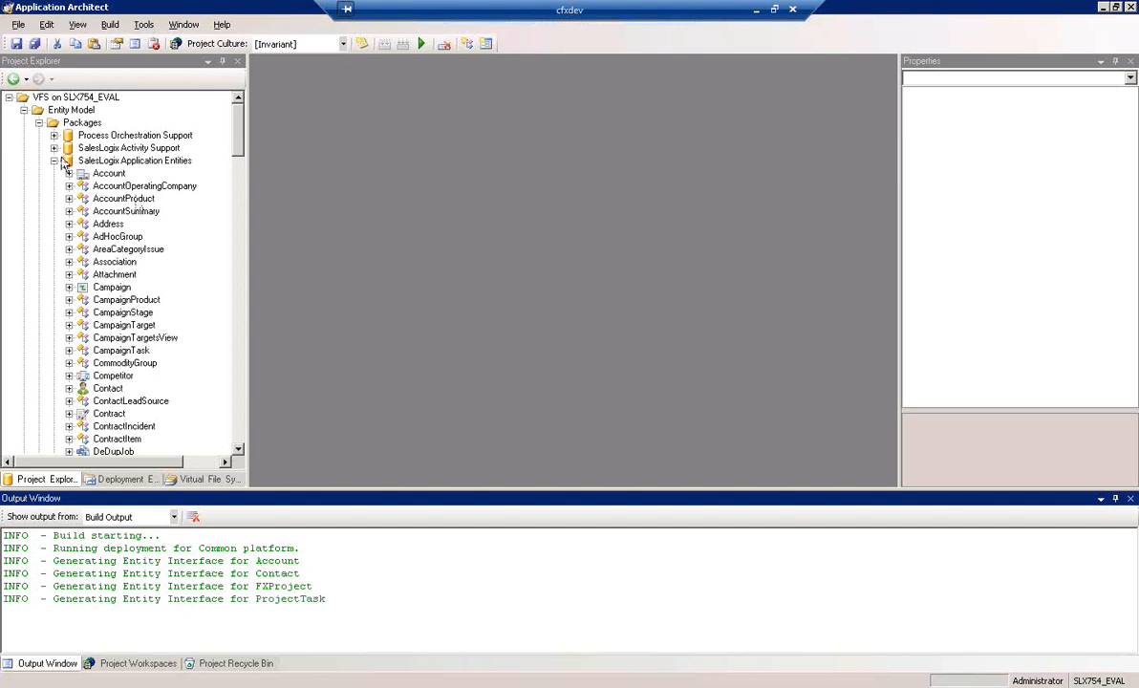
{"action": "left_click_drag", "start_coordinate": [238, 141], "coordinate": [240, 219]}
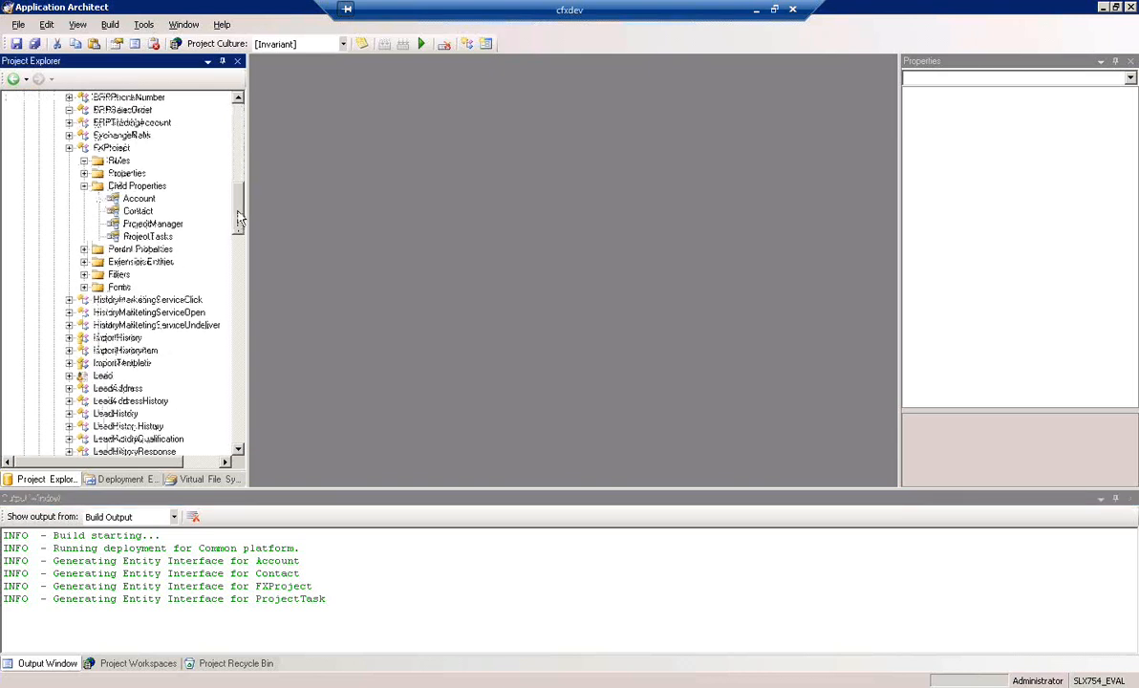
{"action": "left_click", "coordinate": [85, 186]}
{"action": "left_click", "coordinate": [113, 237]}
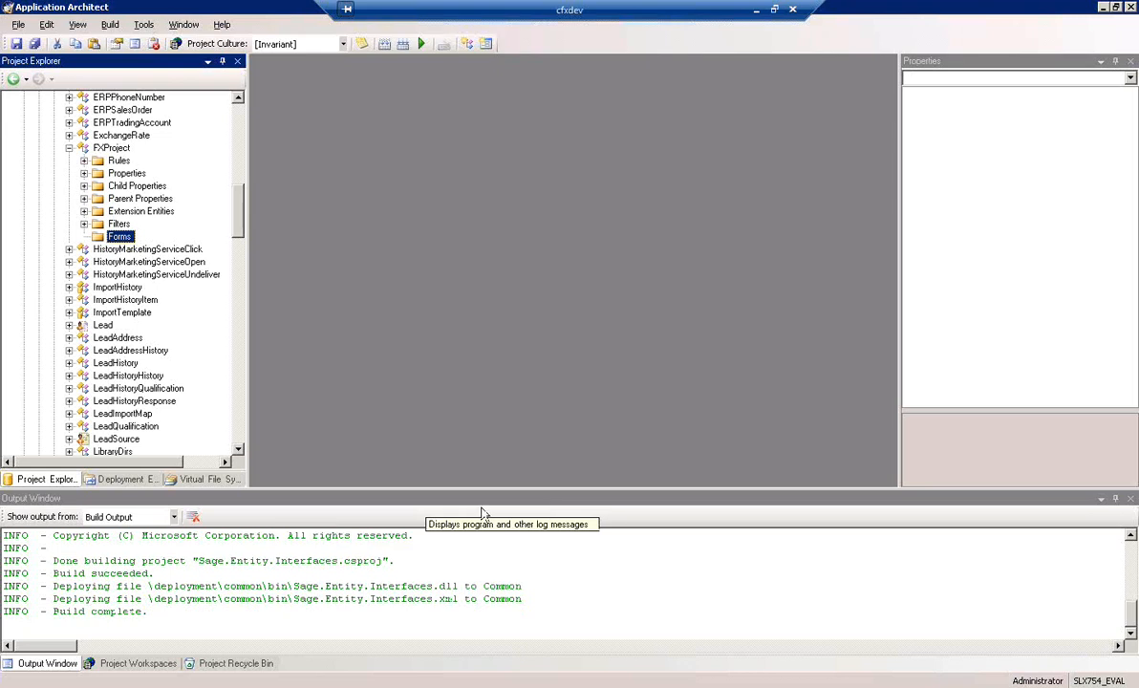
{"action": "triple_click", "coordinate": [148, 613]}
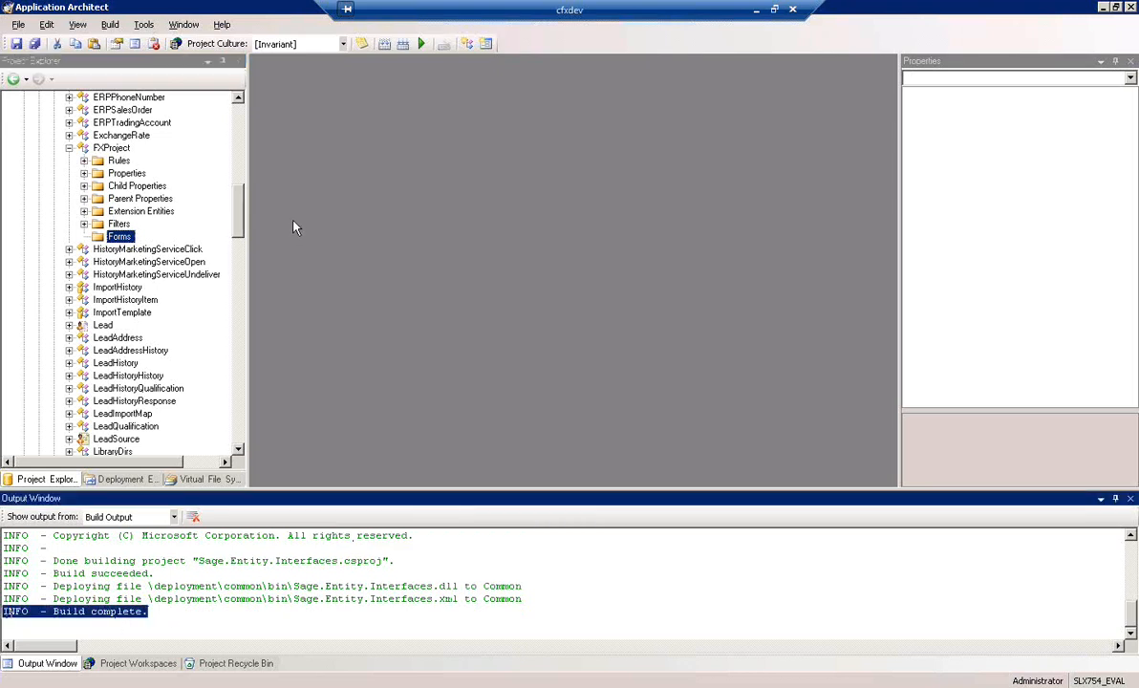
Open the FXProject entity for editing
{"action": "left_click_drag", "start_coordinate": [239, 227], "coordinate": [248, 215]}
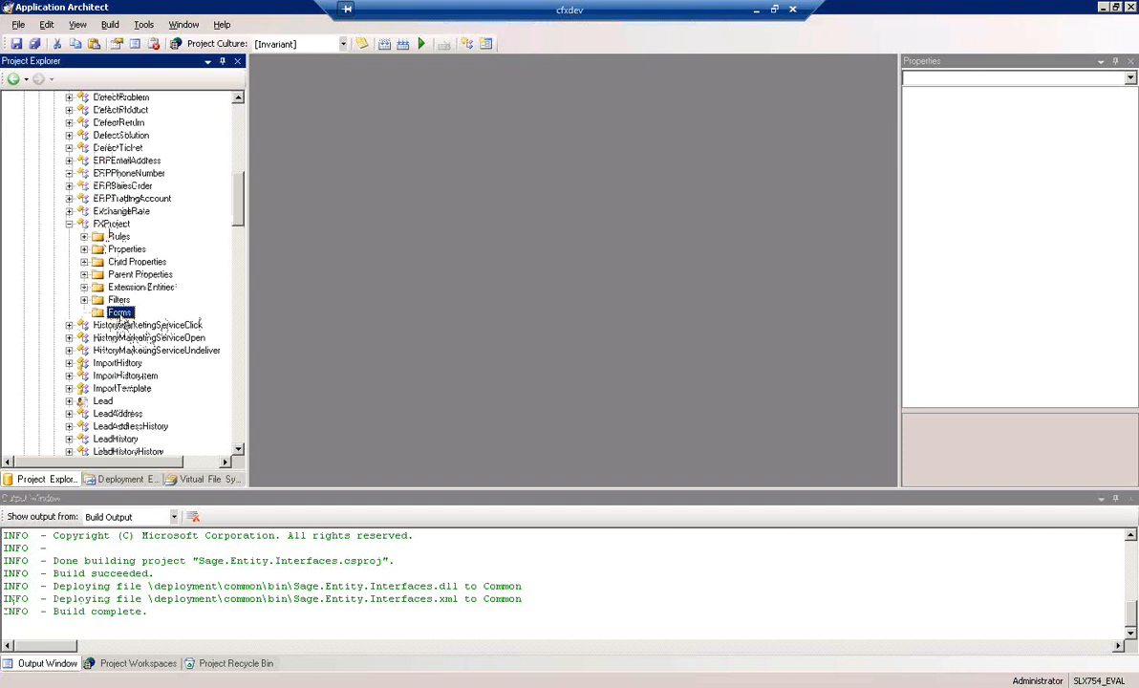
{"action": "right_click", "coordinate": [122, 318]}
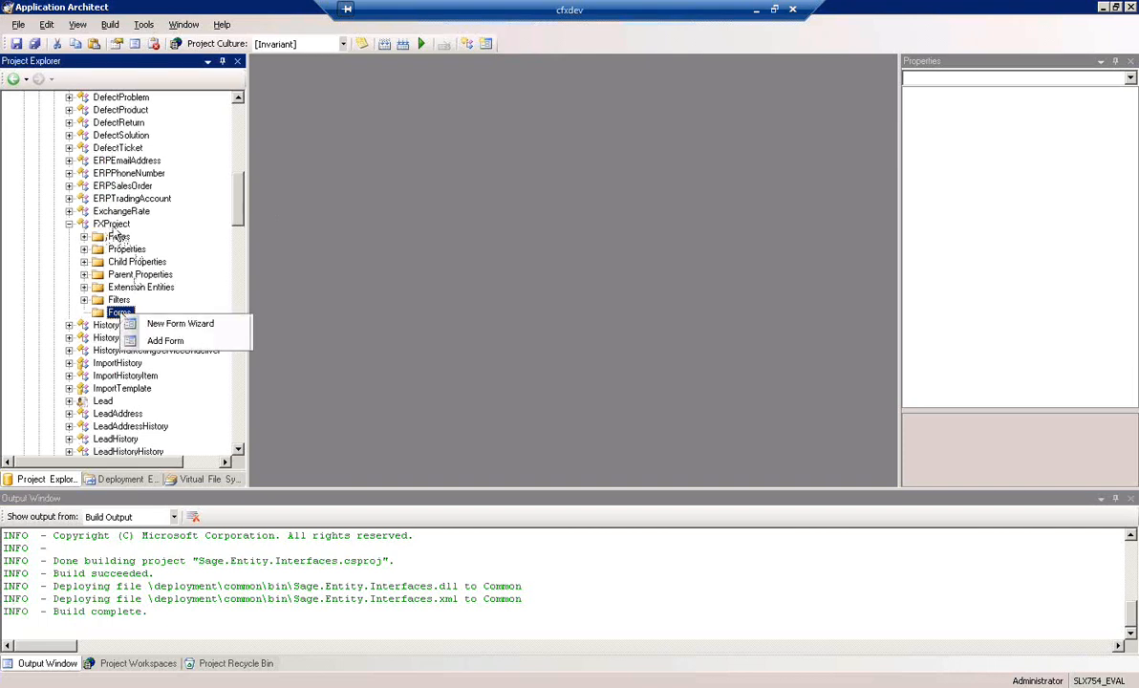
{"action": "left_click", "coordinate": [112, 224]}
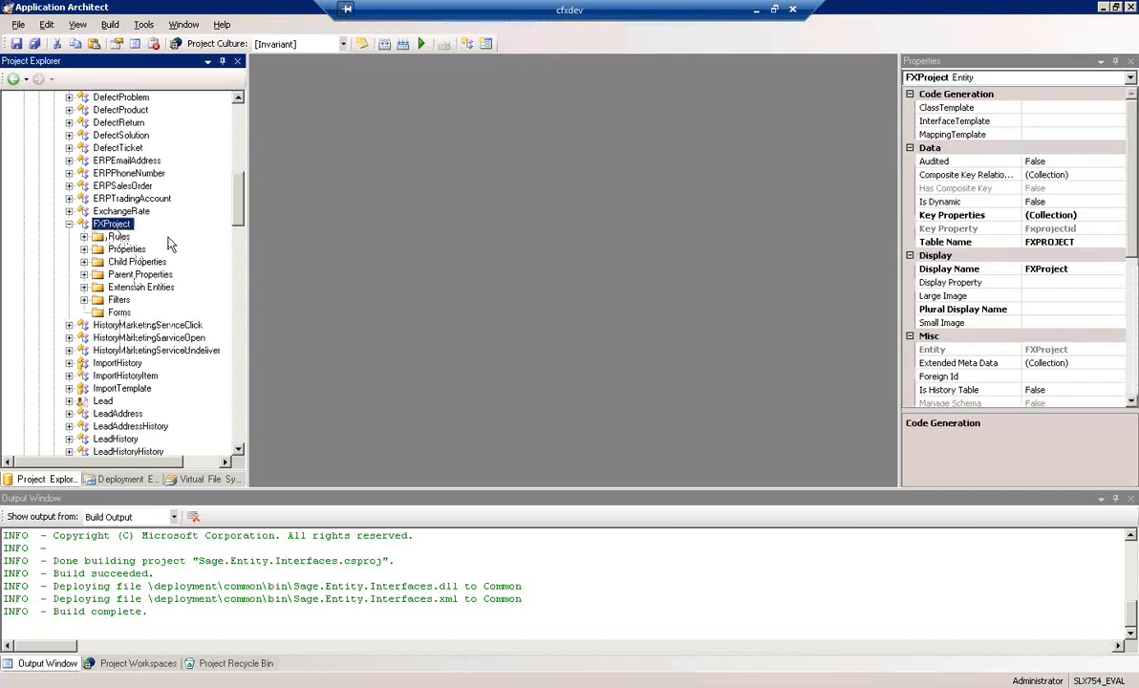
{"action": "left_click", "coordinate": [239, 451]}
{"action": "left_click", "coordinate": [239, 452]}
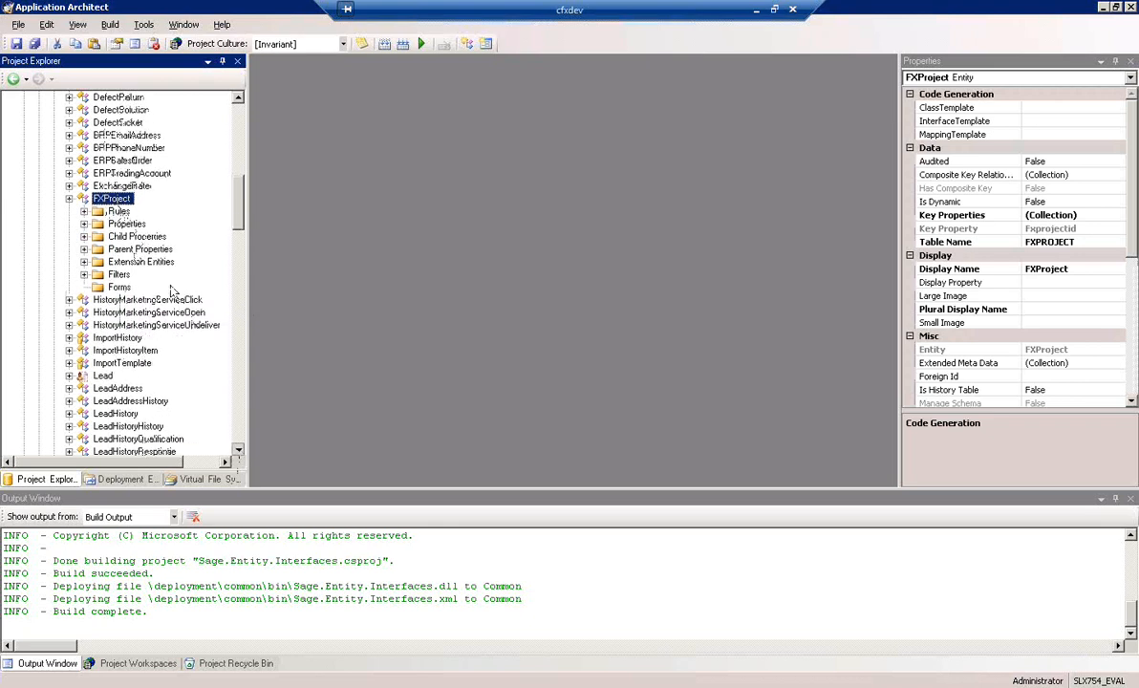
{"action": "double_click", "coordinate": [111, 198]}
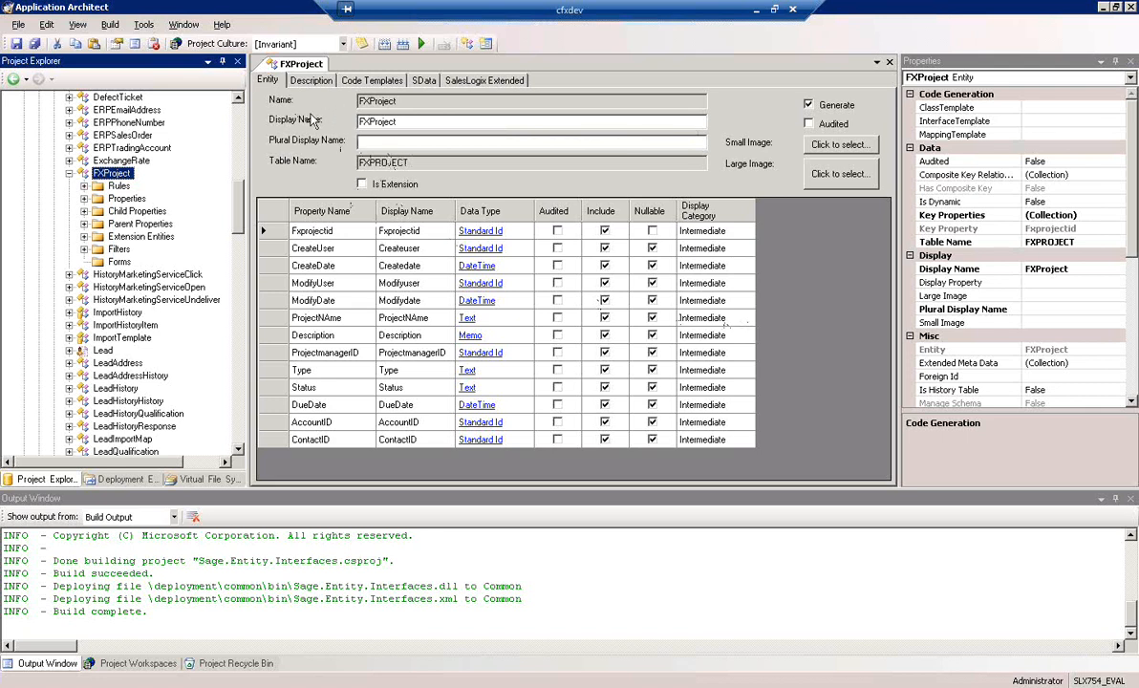
Set the FXProject entity's plural display name to FXProjects
{"action": "left_click", "coordinate": [421, 141]}
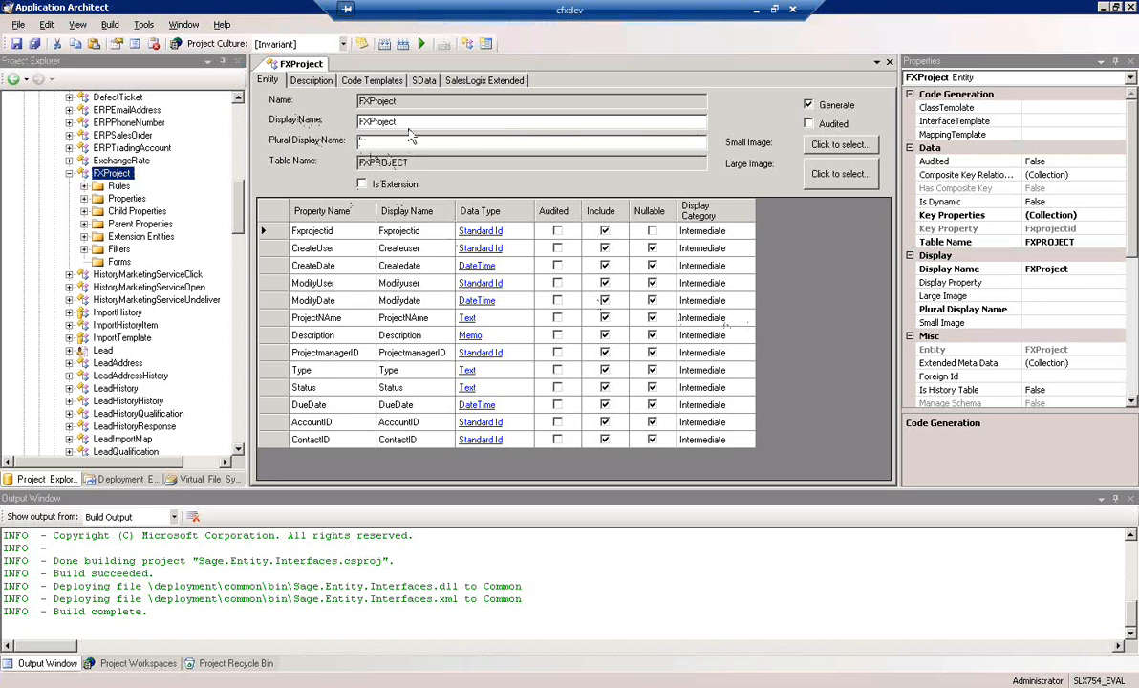
{"action": "double_click", "coordinate": [394, 163]}
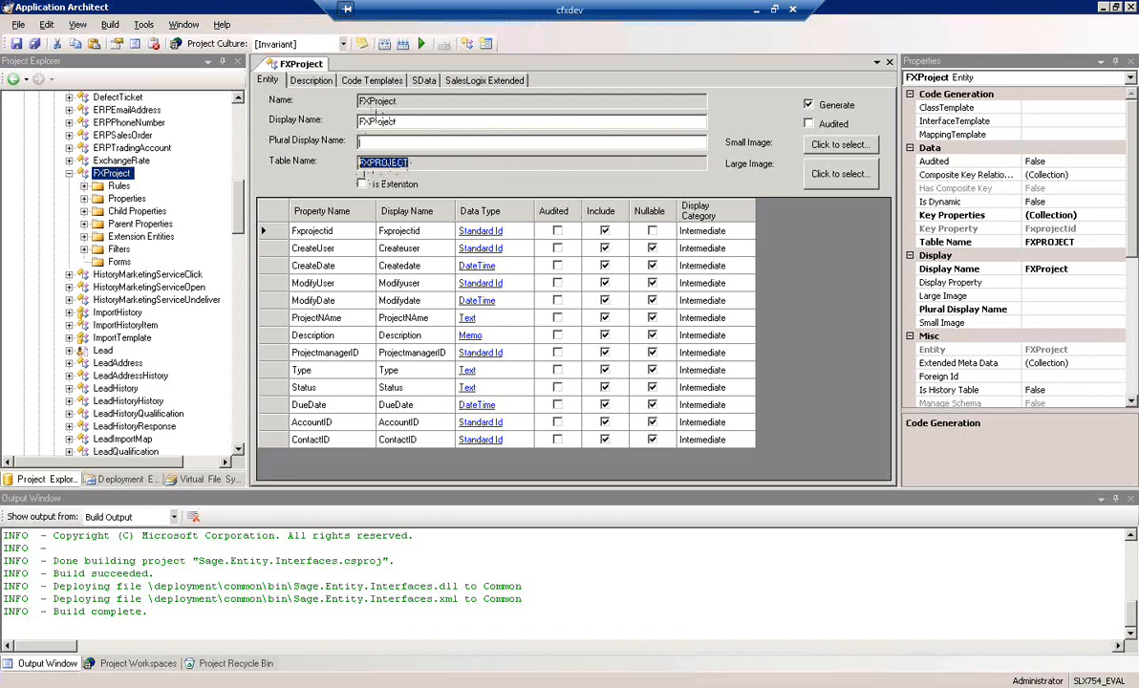
{"action": "left_click", "coordinate": [437, 143]}
{"action": "type", "text": "FX"}
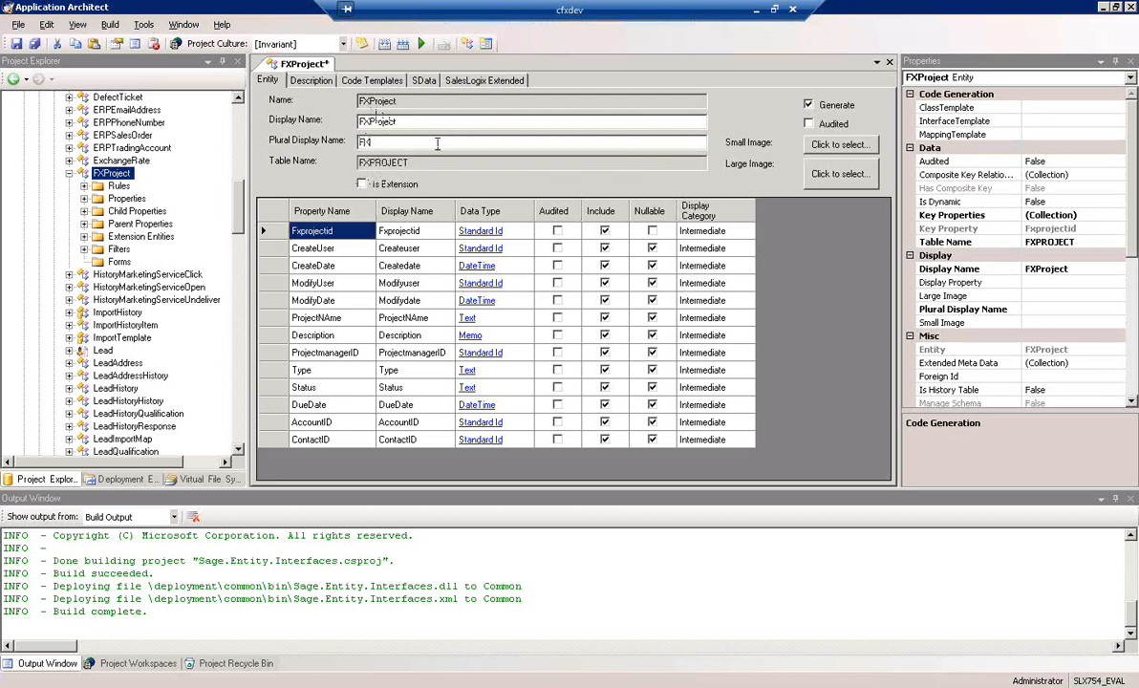
{"action": "type", "text": "Projects"}
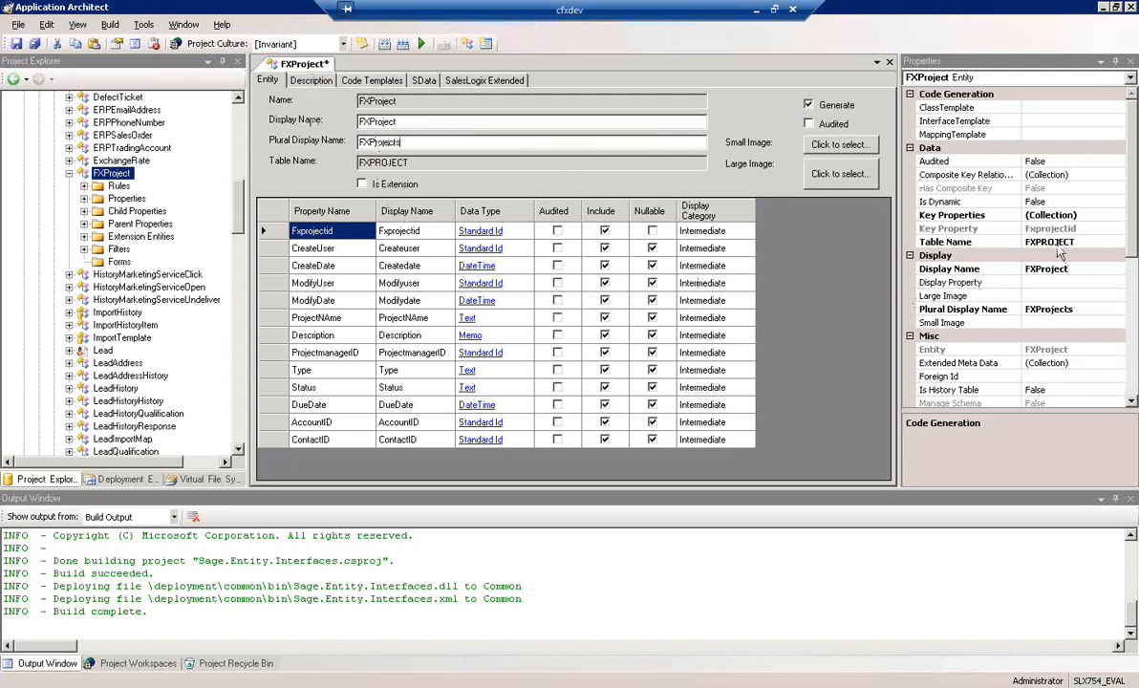
Assign the campaigns_16x16 image resource as FXProject's small image
{"action": "left_click", "coordinate": [841, 145]}
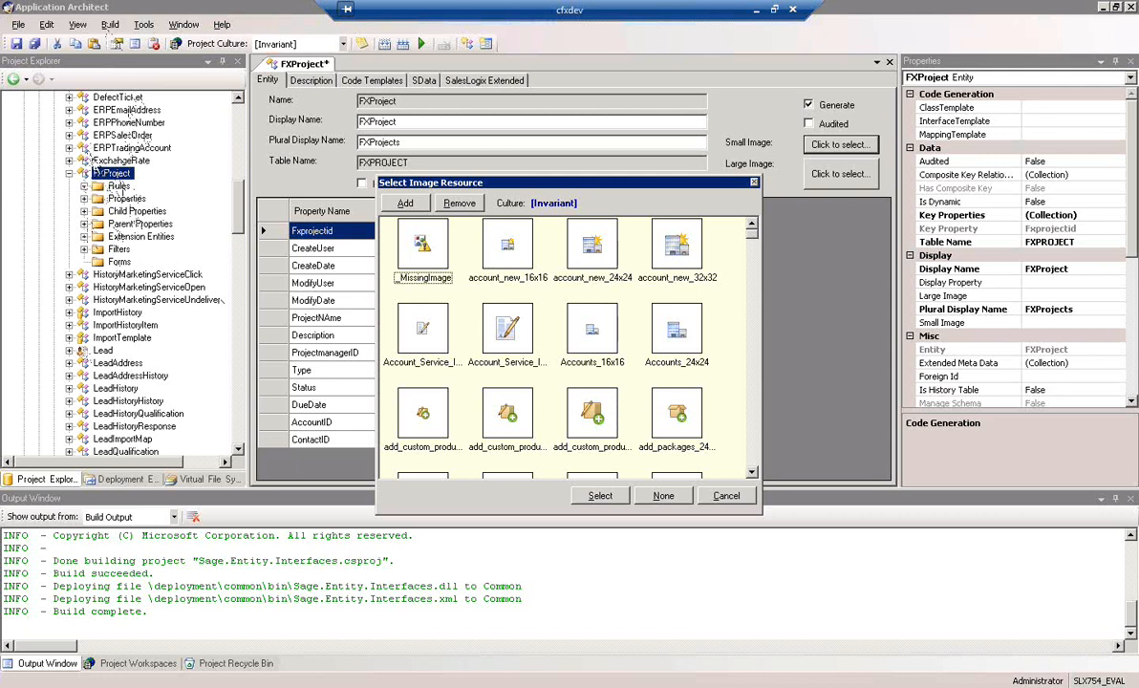
{"action": "scroll", "coordinate": [755, 435], "scroll_direction": "down", "scroll_amount": 2}
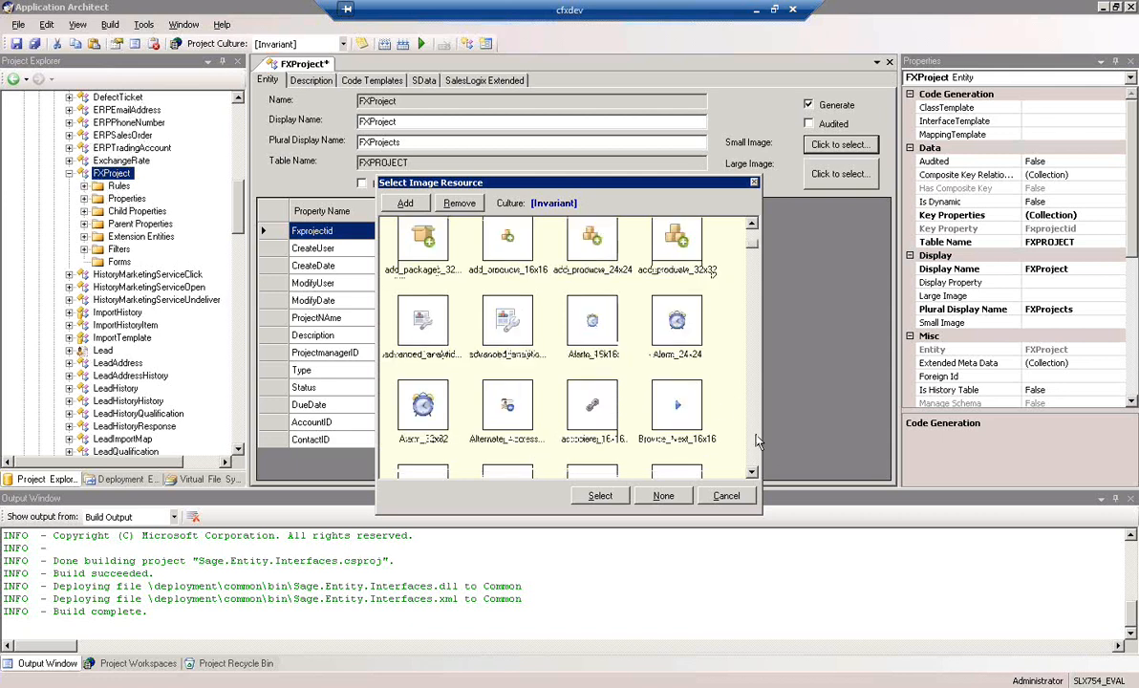
{"action": "scroll", "coordinate": [755, 437], "scroll_direction": "down", "scroll_amount": 5}
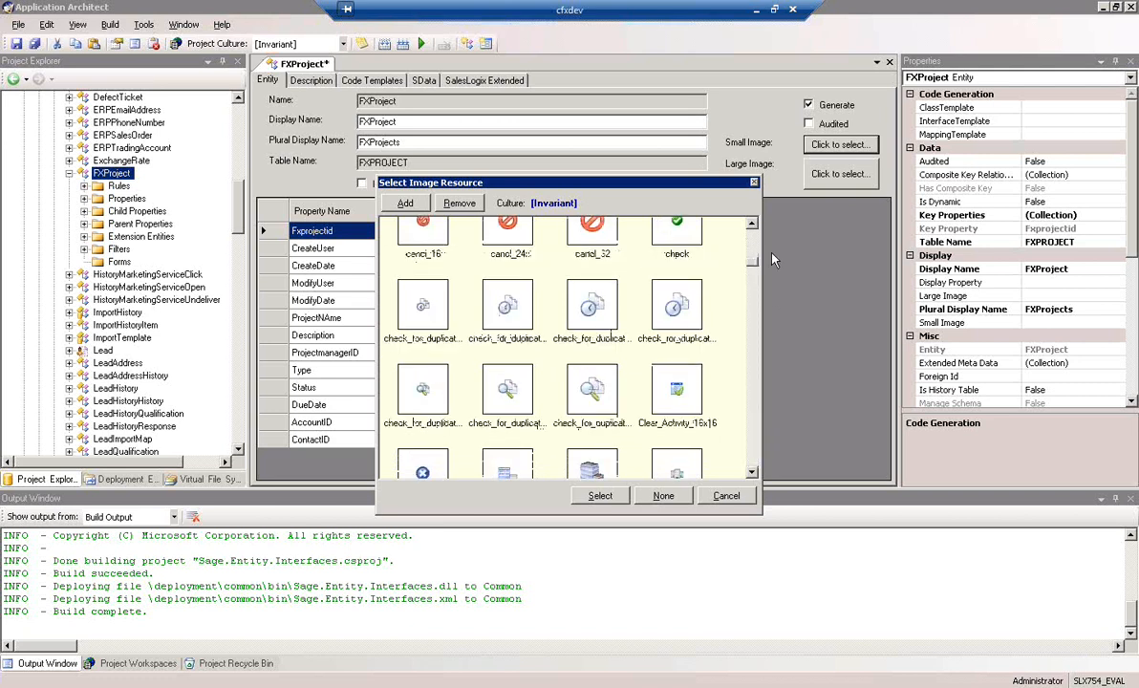
{"action": "scroll", "coordinate": [755, 247], "scroll_direction": "up", "scroll_amount": 3}
{"action": "left_click", "coordinate": [675, 241]}
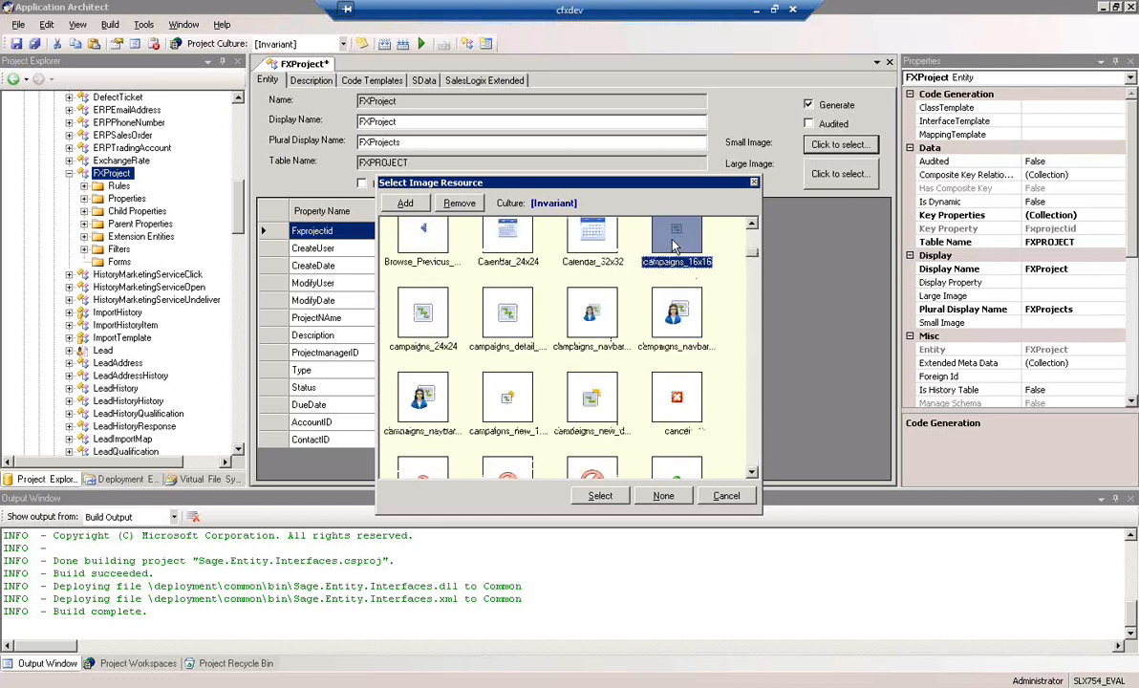
{"action": "scroll", "coordinate": [642, 346], "scroll_direction": "up", "scroll_amount": 1}
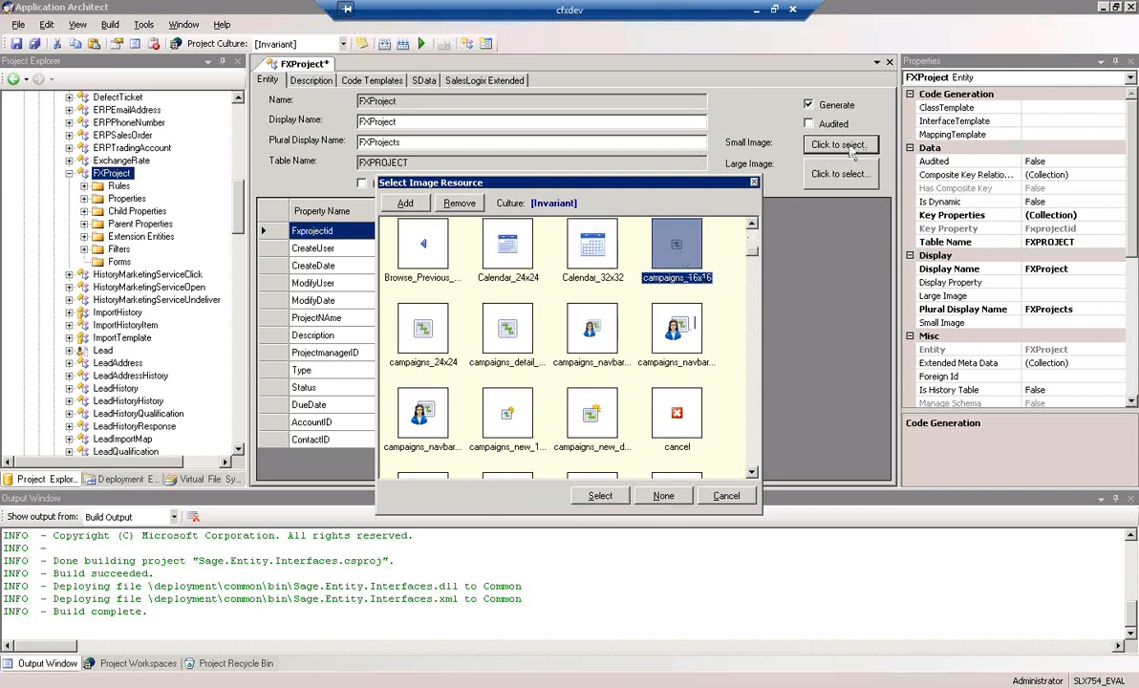
{"action": "left_click", "coordinate": [601, 499]}
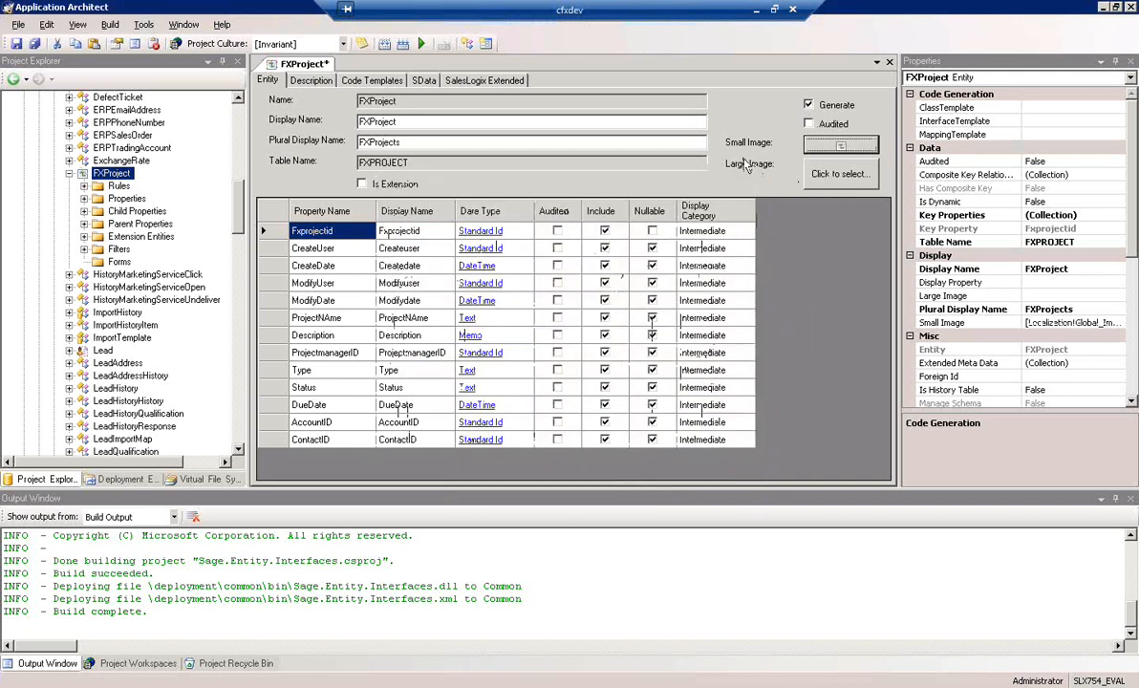
Assign the campaigns_24x24 image resource as FXProject's large image
{"action": "left_click", "coordinate": [794, 172]}
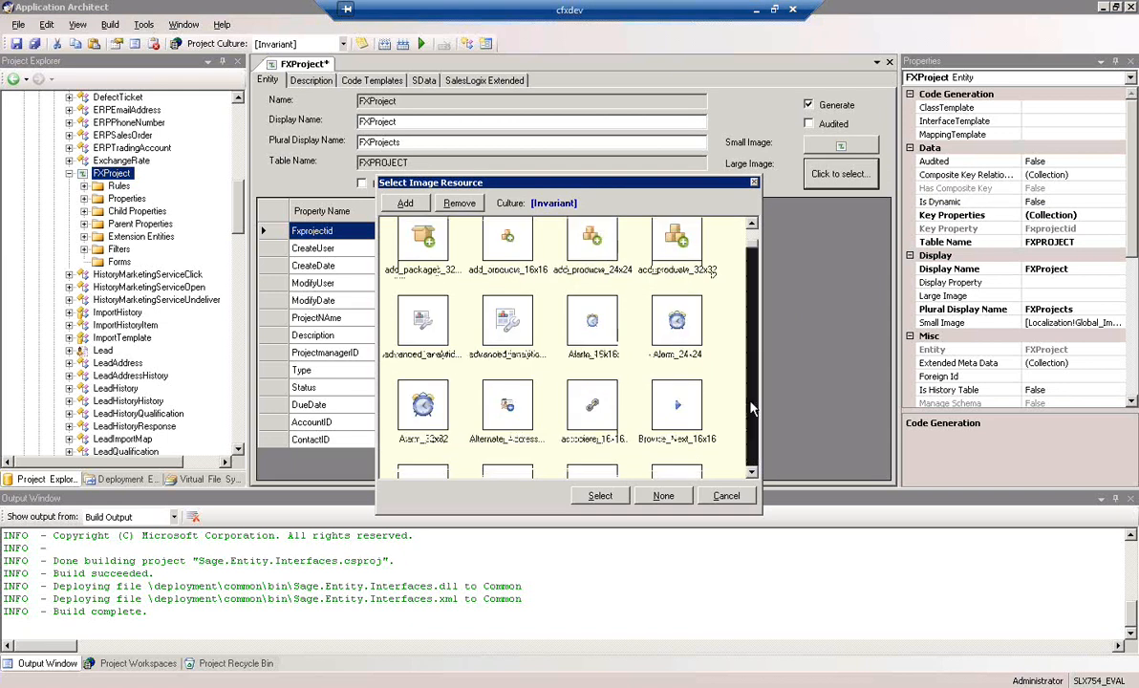
{"action": "scroll", "coordinate": [752, 409], "scroll_direction": "down", "scroll_amount": 10}
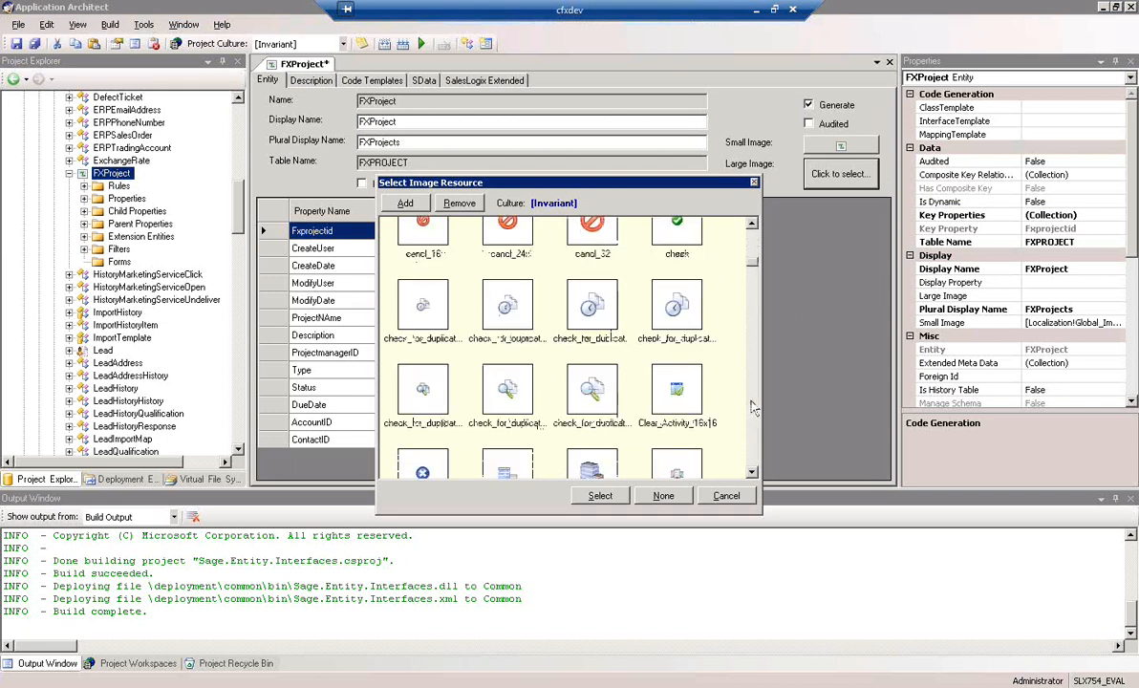
{"action": "scroll", "coordinate": [751, 408], "scroll_direction": "down", "scroll_amount": 5}
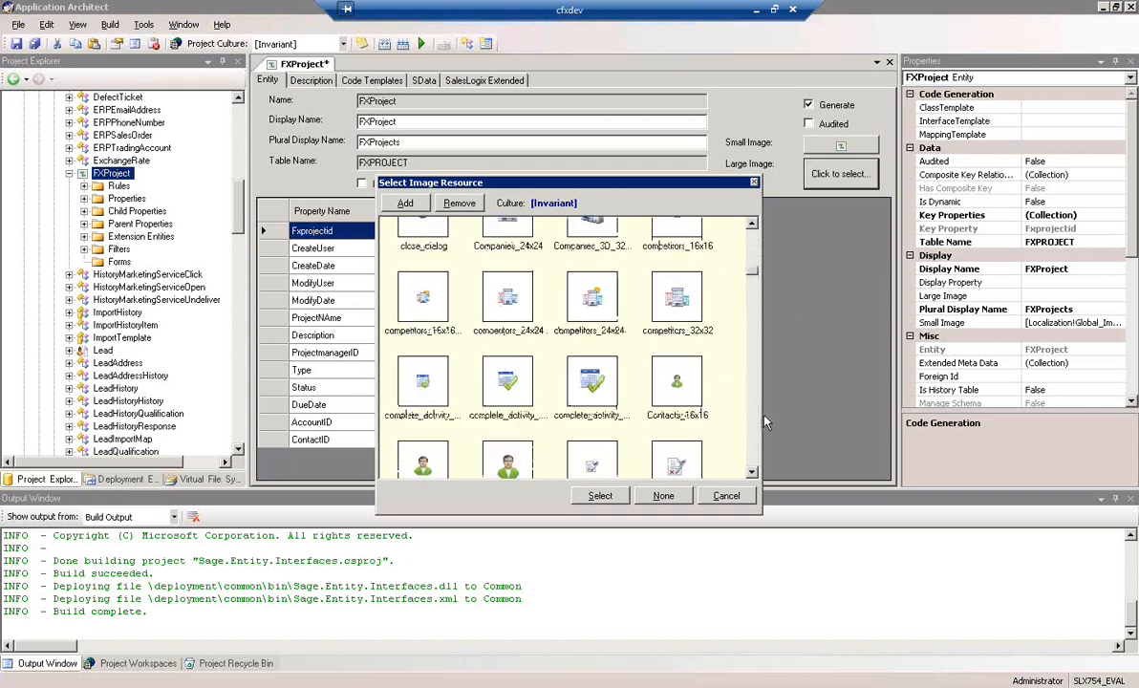
{"action": "scroll", "coordinate": [751, 414], "scroll_direction": "down", "scroll_amount": 3}
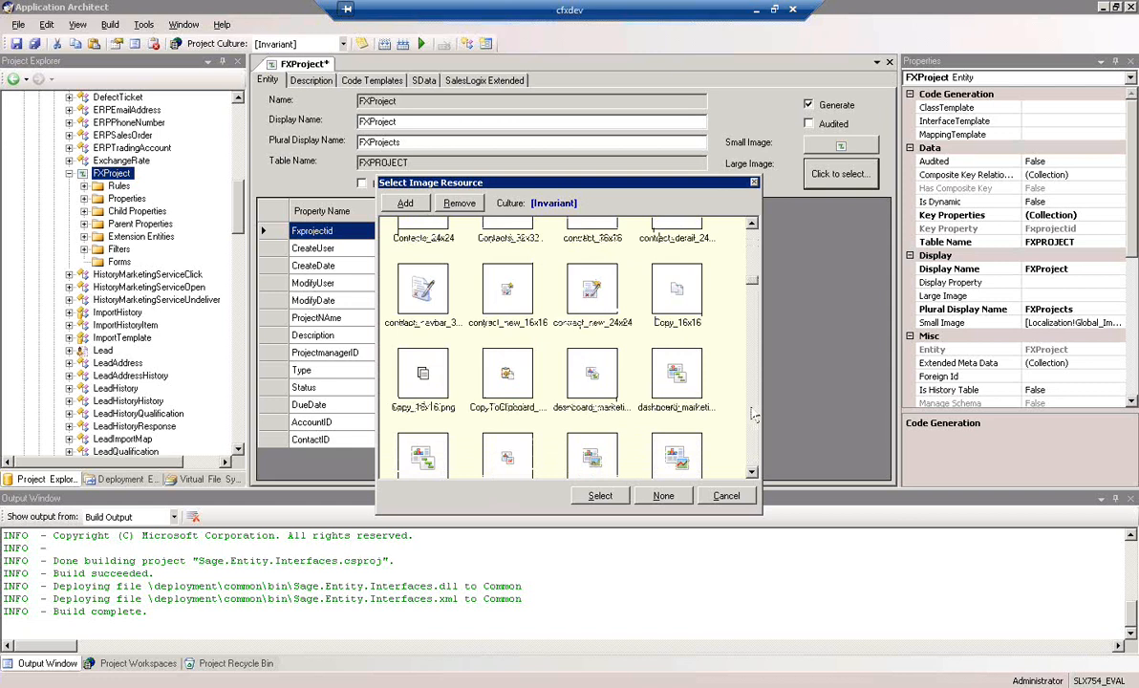
{"action": "left_click_drag", "start_coordinate": [752, 278], "coordinate": [755, 247]}
{"action": "left_click", "coordinate": [402, 307]}
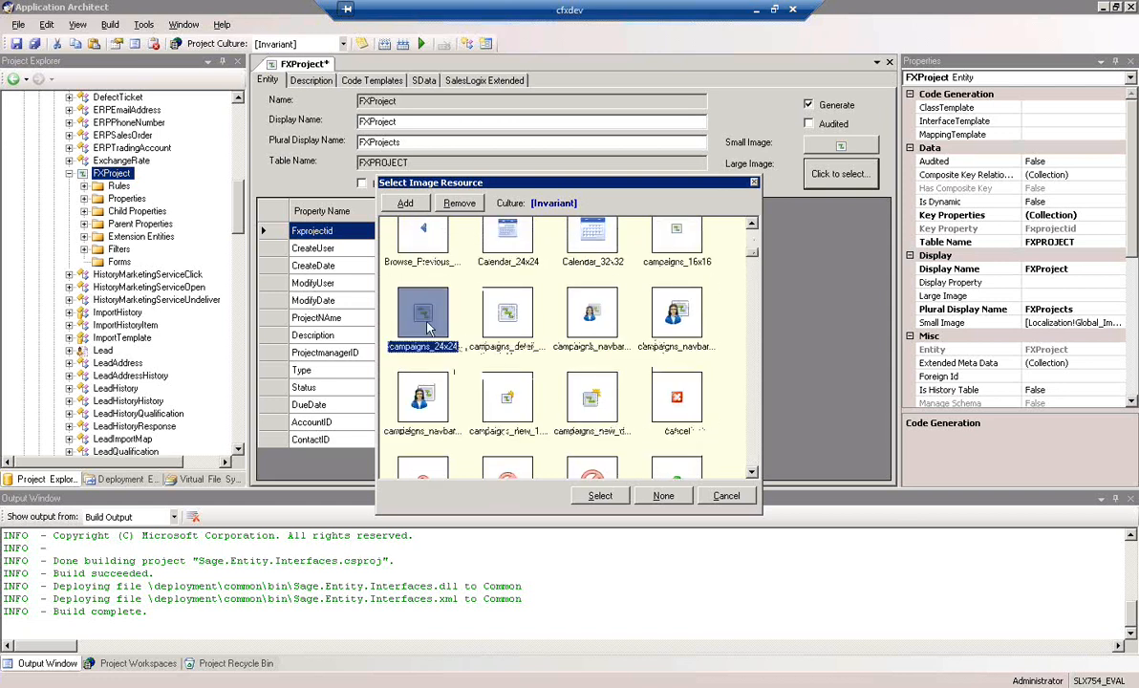
{"action": "left_click", "coordinate": [602, 498]}
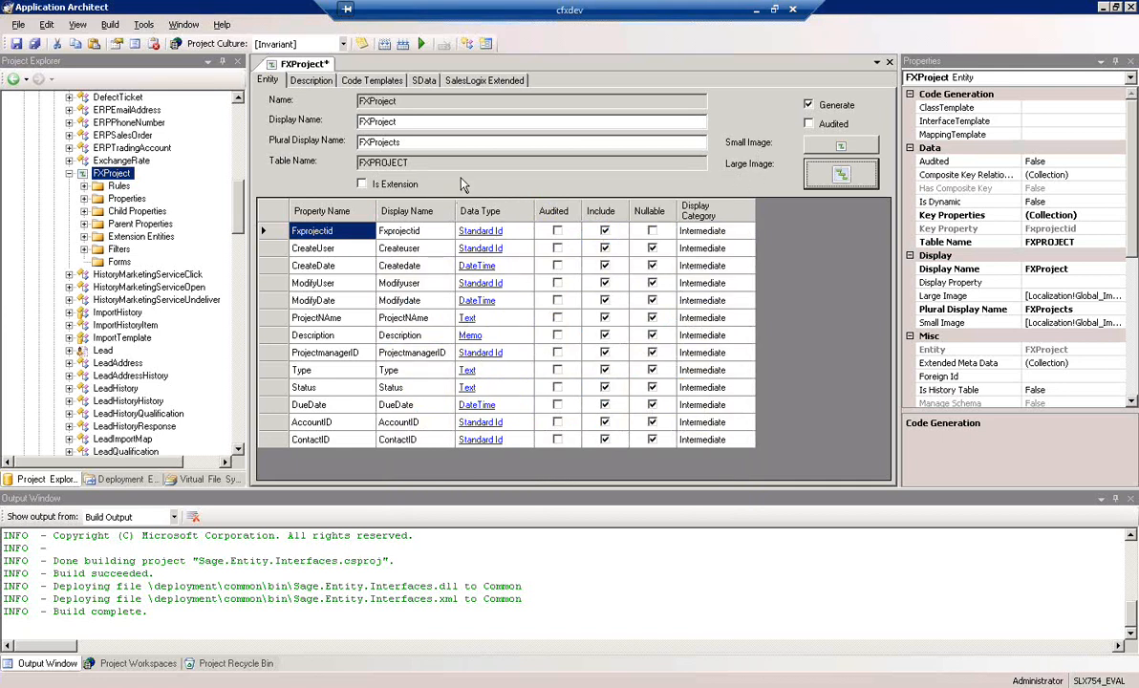
Begin FXProject's extended string expression with "$" and look up the ProjectNAme property among the entity's properties
{"action": "left_click", "coordinate": [479, 82]}
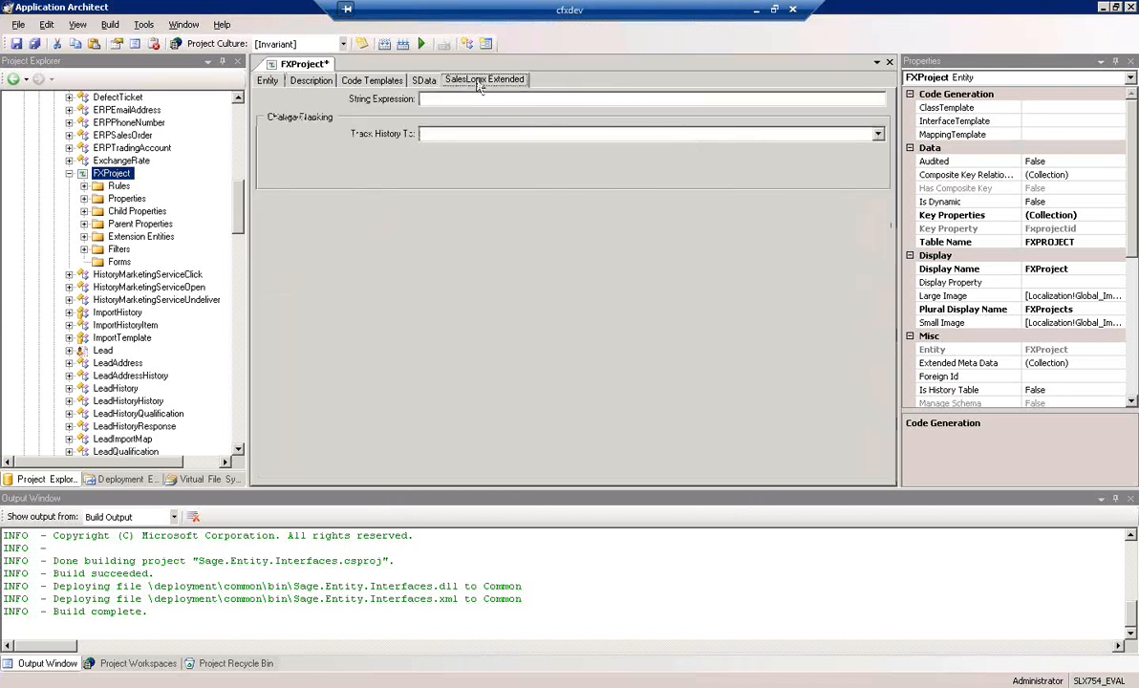
{"action": "left_click", "coordinate": [450, 98]}
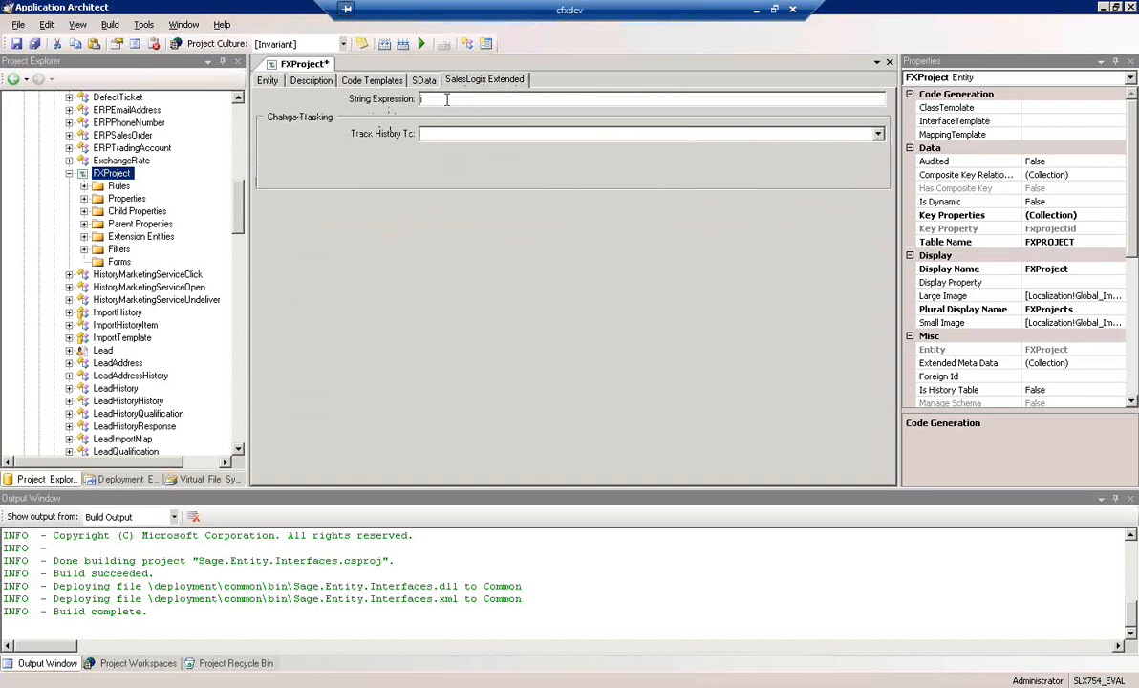
{"action": "type", "text": "$"}
{"action": "left_click", "coordinate": [84, 198]}
{"action": "left_click", "coordinate": [138, 199]}
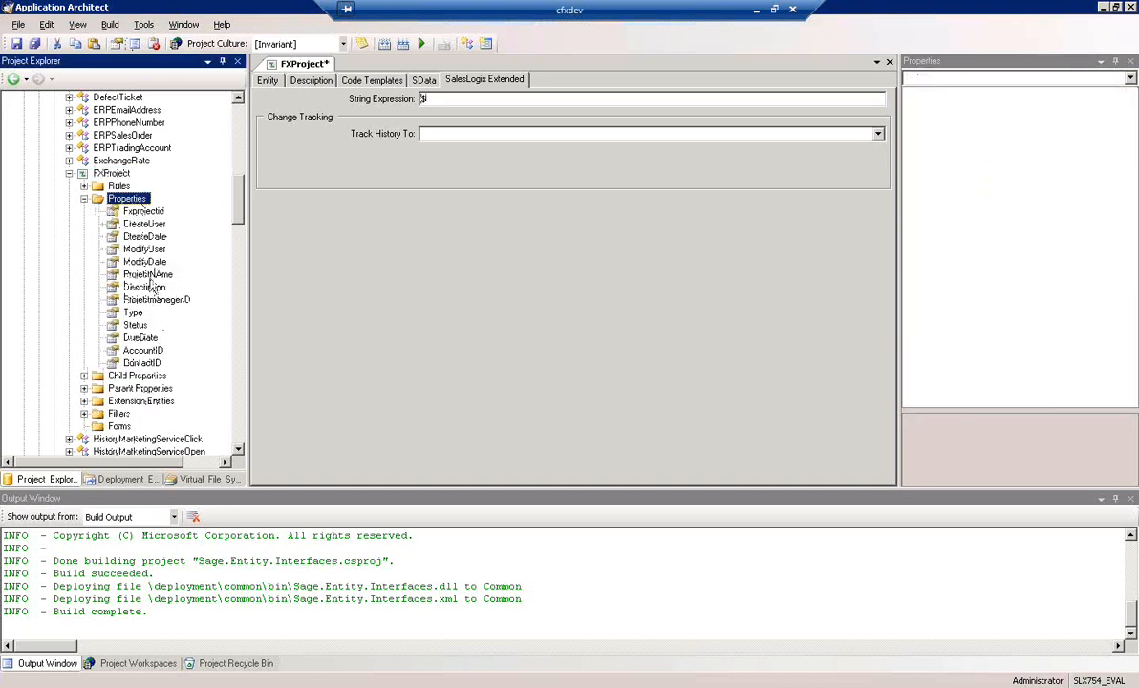
{"action": "left_click", "coordinate": [148, 274]}
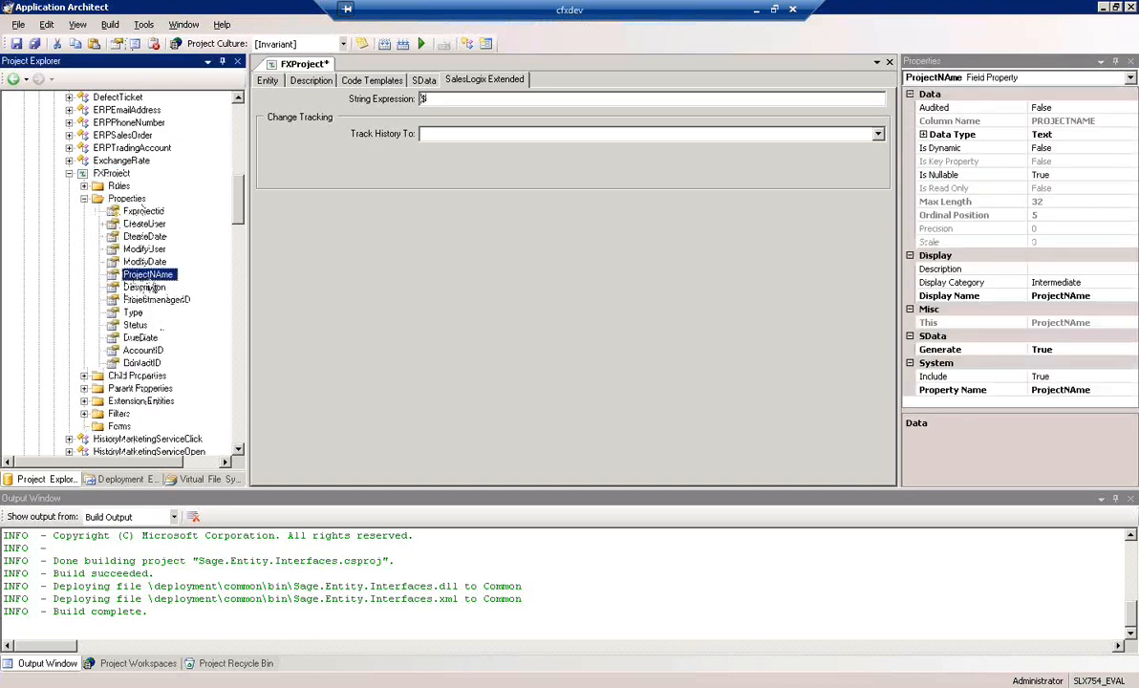
{"action": "left_click", "coordinate": [446, 98]}
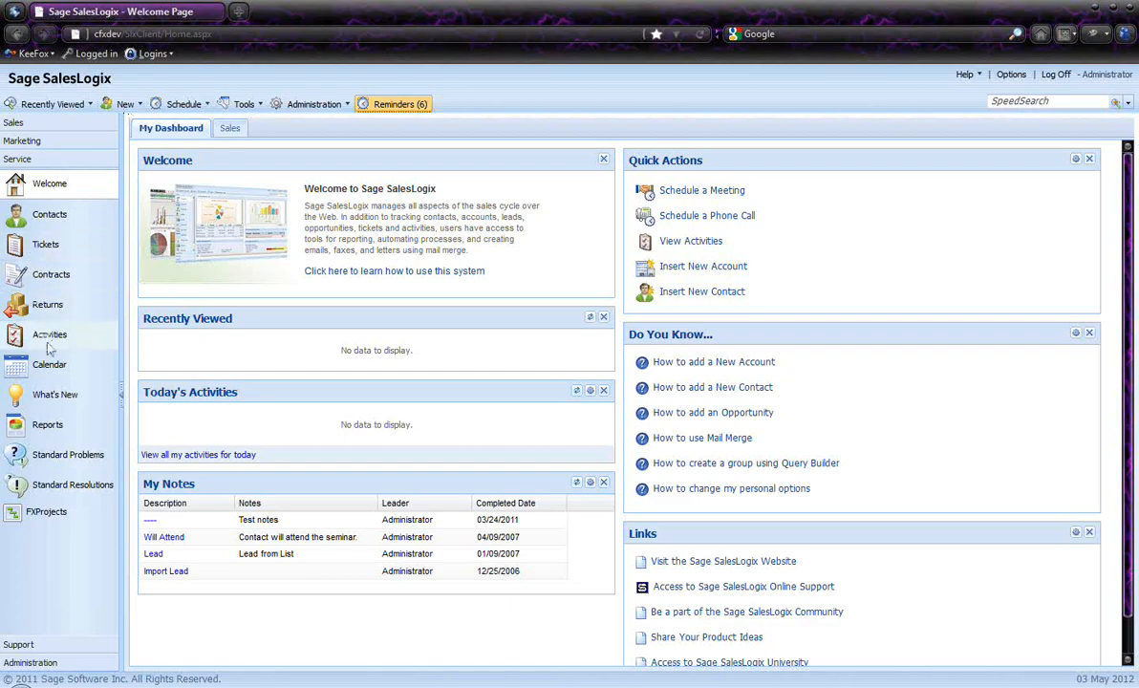
Switch to the Sage SalesLogix web client and open the Abbott Ltd. account from the Sales section's account list
{"action": "left_click", "coordinate": [46, 123]}
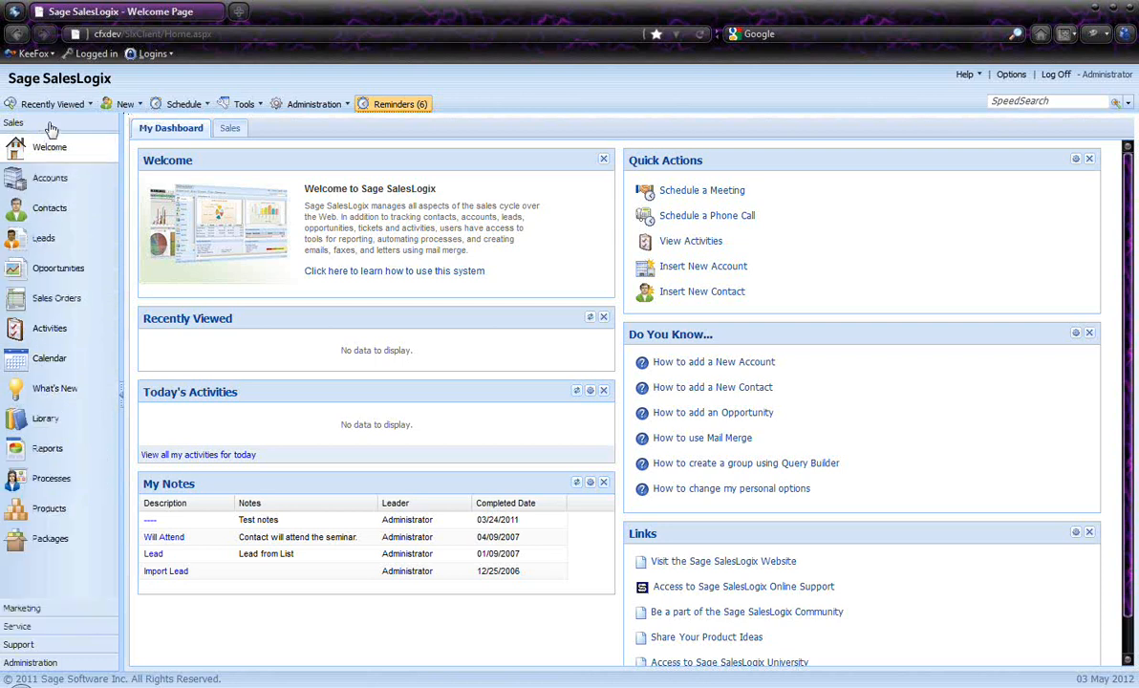
{"action": "left_click", "coordinate": [43, 180]}
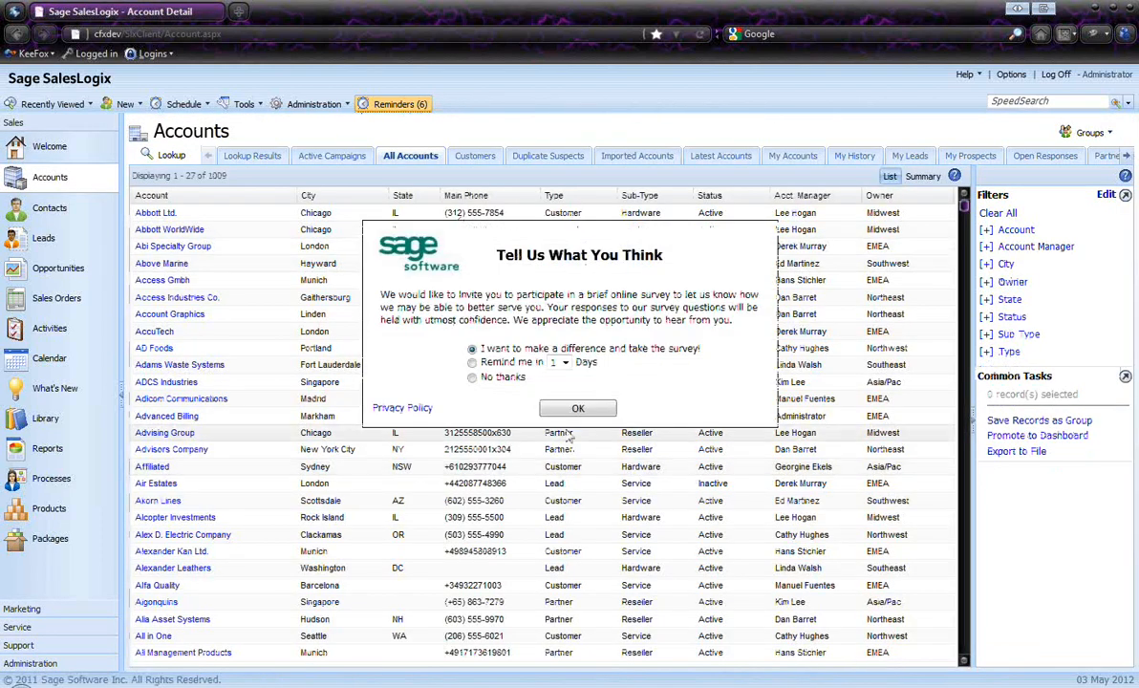
{"action": "left_click", "coordinate": [473, 379]}
{"action": "left_click", "coordinate": [576, 409]}
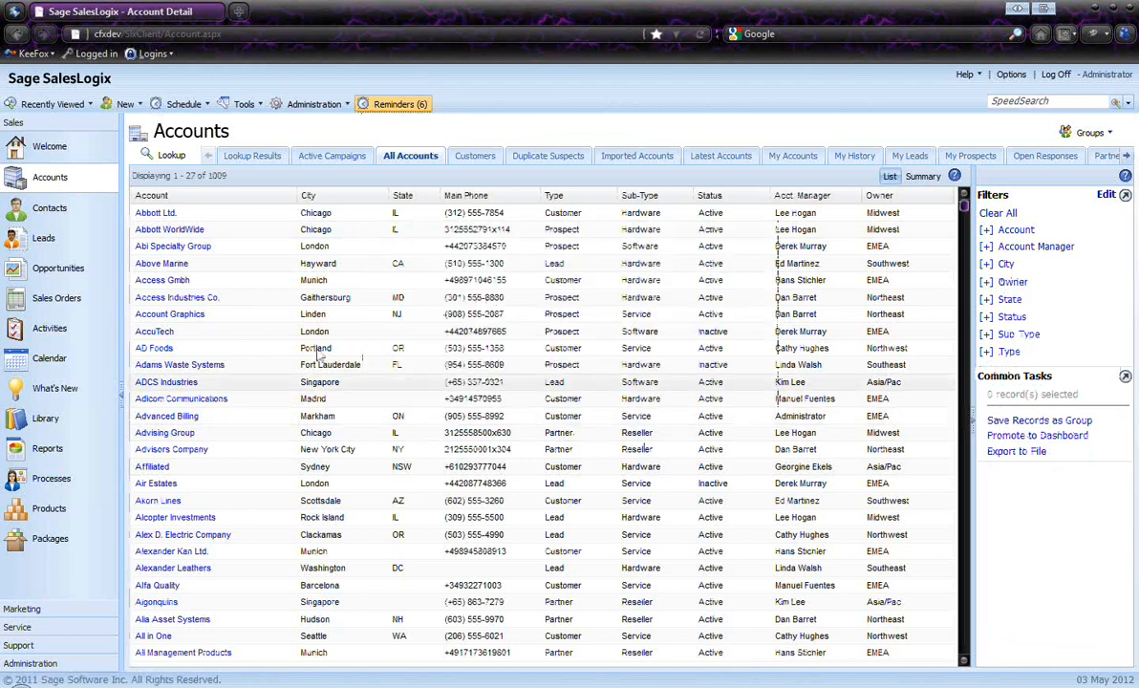
{"action": "left_click", "coordinate": [156, 214]}
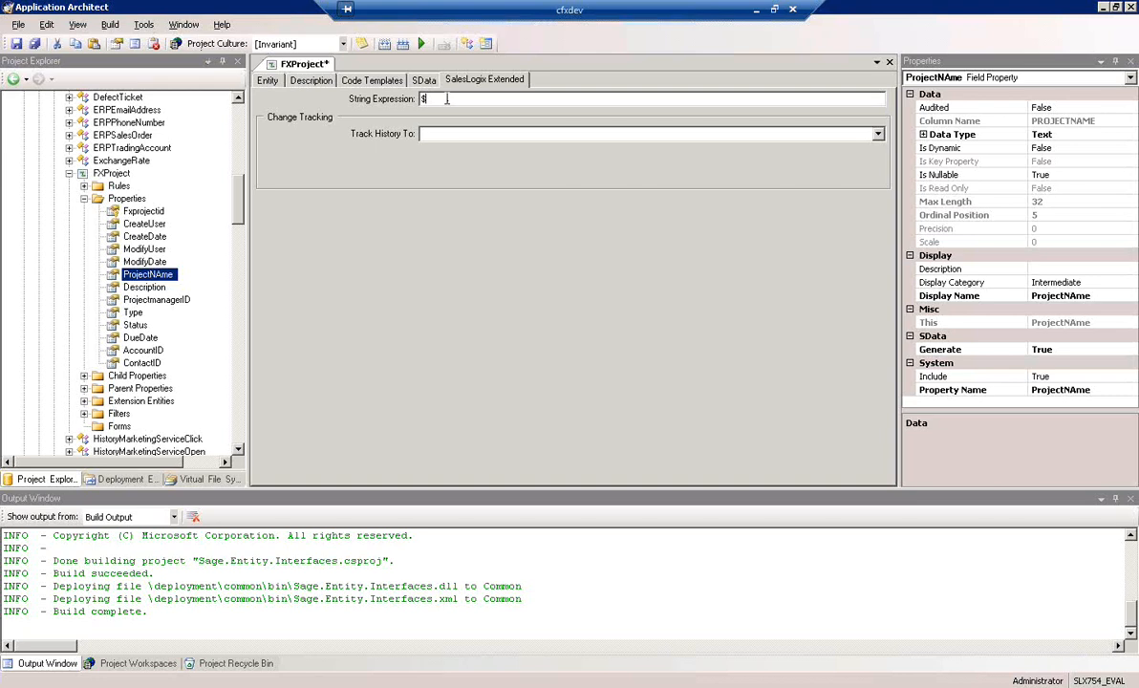
Complete FXProject's string expression so that it reads ${ProjectNAme}
{"action": "type", "text": "{"}
{"action": "left_click", "coordinate": [160, 286]}
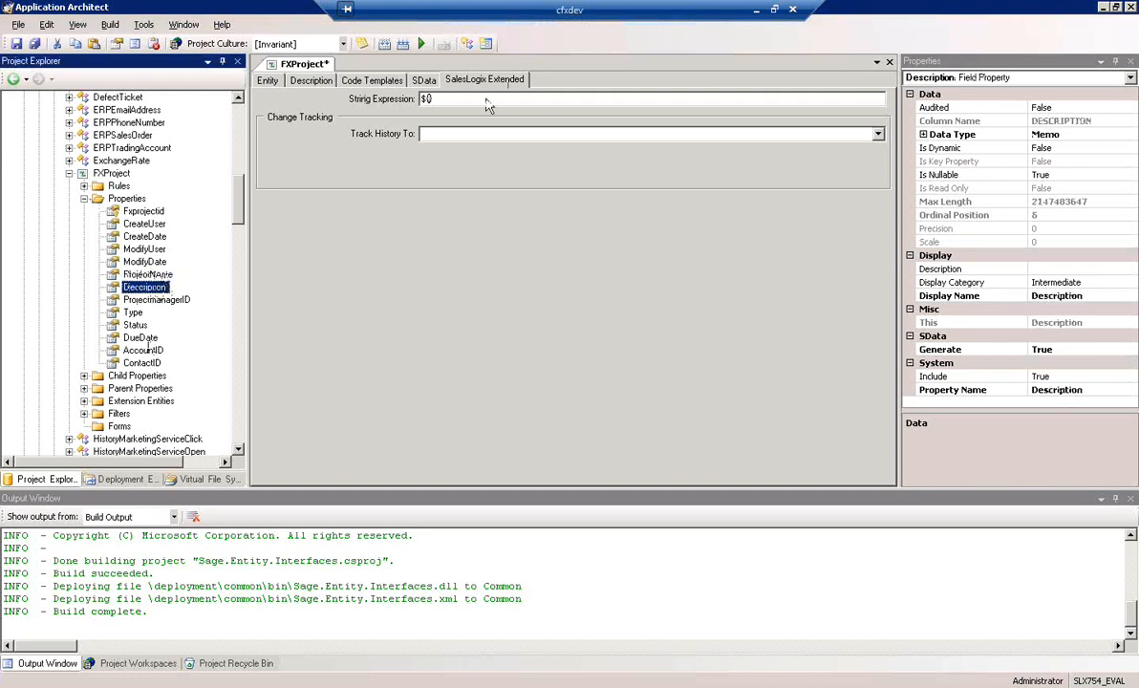
{"action": "left_click", "coordinate": [428, 99]}
{"action": "type", "text": "}"}
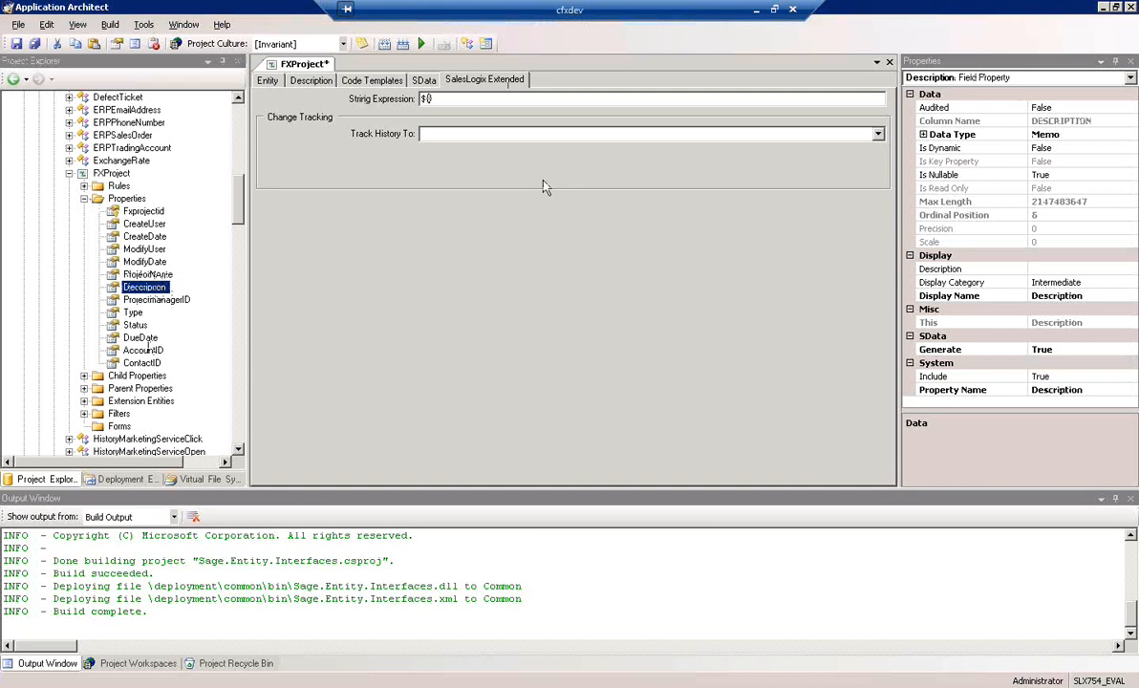
{"action": "type", "text": "ProjectNAme"}
Set FXProject's Track History To option to None, check the entity's general settings and save the entity
{"action": "left_click", "coordinate": [516, 134]}
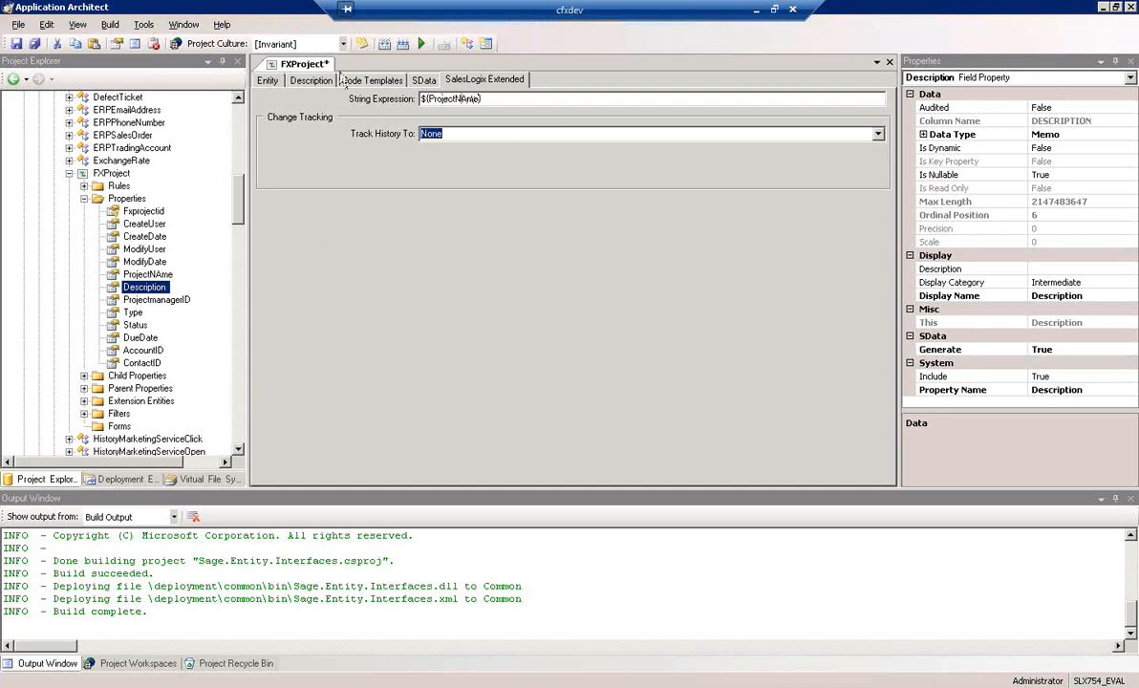
{"action": "left_click", "coordinate": [269, 81]}
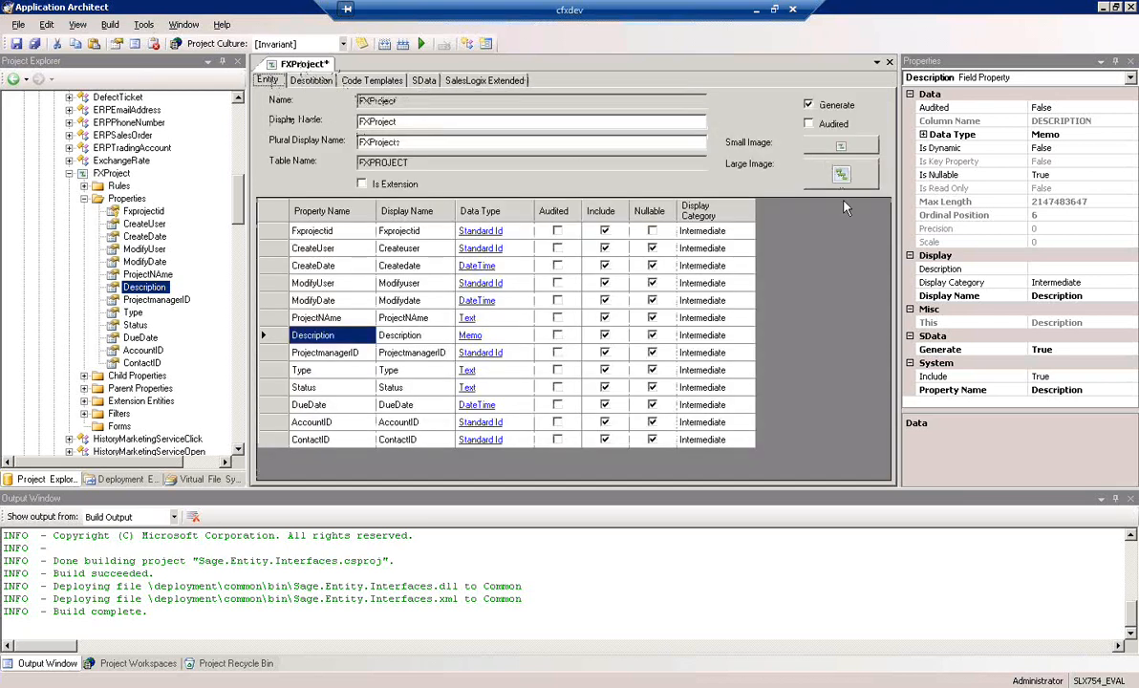
{"action": "left_click", "coordinate": [480, 83]}
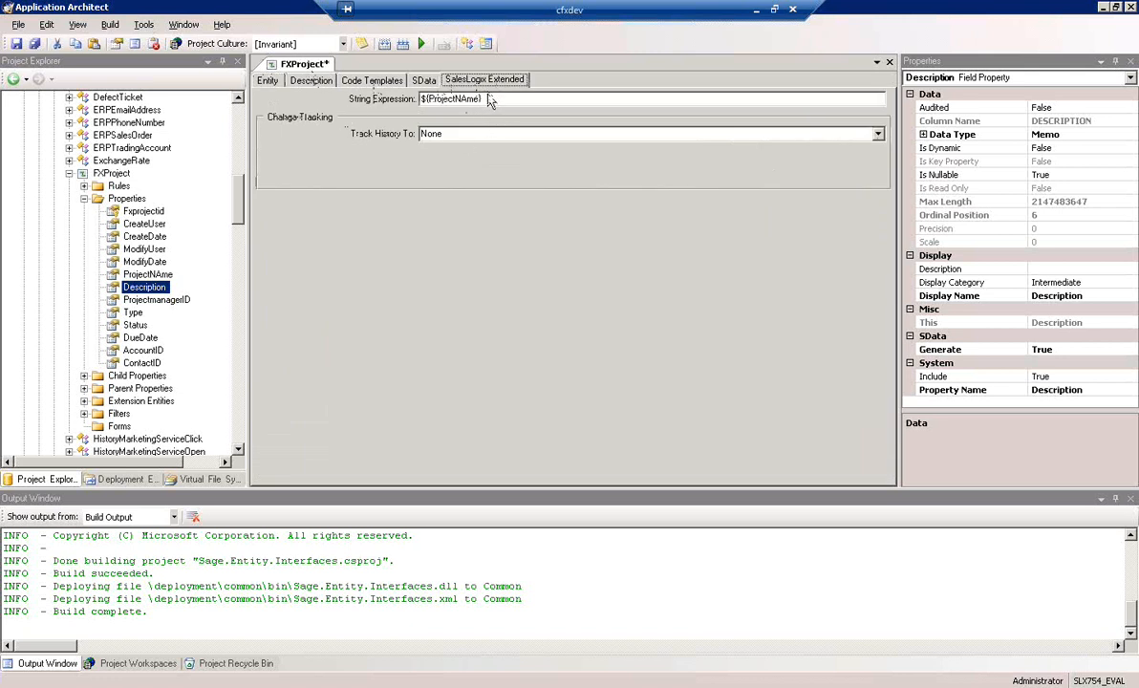
{"action": "left_click", "coordinate": [18, 45]}
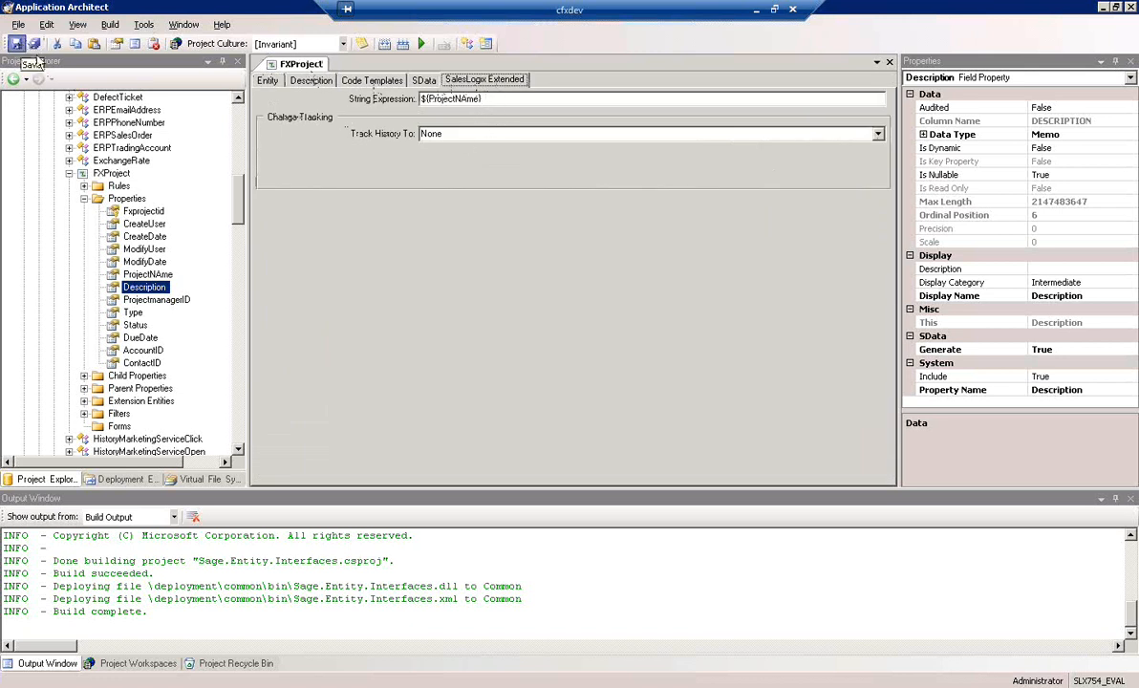
Set the ProjectTask entity's plural display name to ProjectTasks, save it, and close both open entity editors
{"action": "left_click", "coordinate": [84, 197]}
{"action": "left_click_drag", "start_coordinate": [239, 217], "coordinate": [240, 284]}
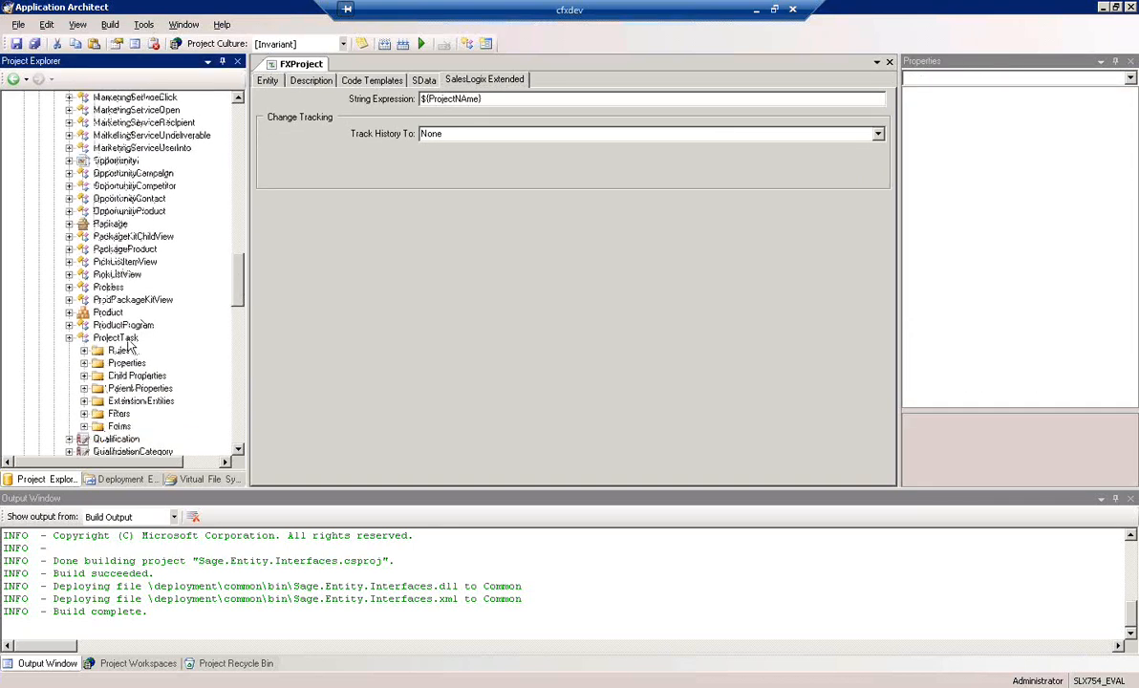
{"action": "left_click", "coordinate": [119, 338]}
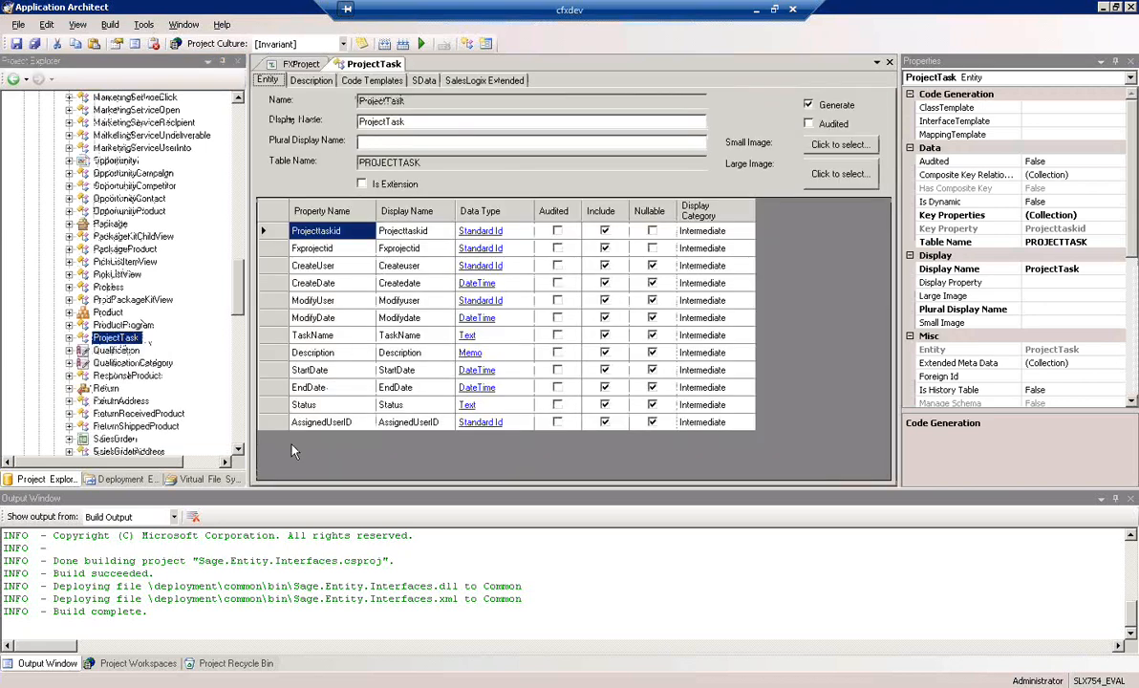
{"action": "left_click", "coordinate": [497, 83]}
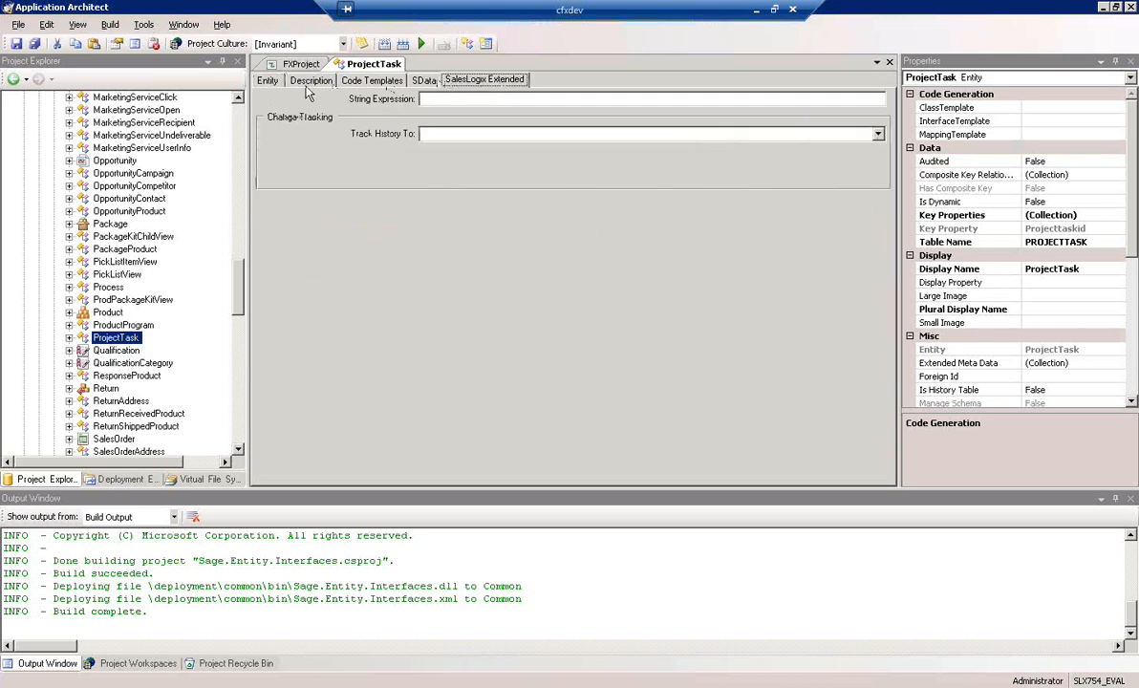
{"action": "left_click", "coordinate": [267, 82]}
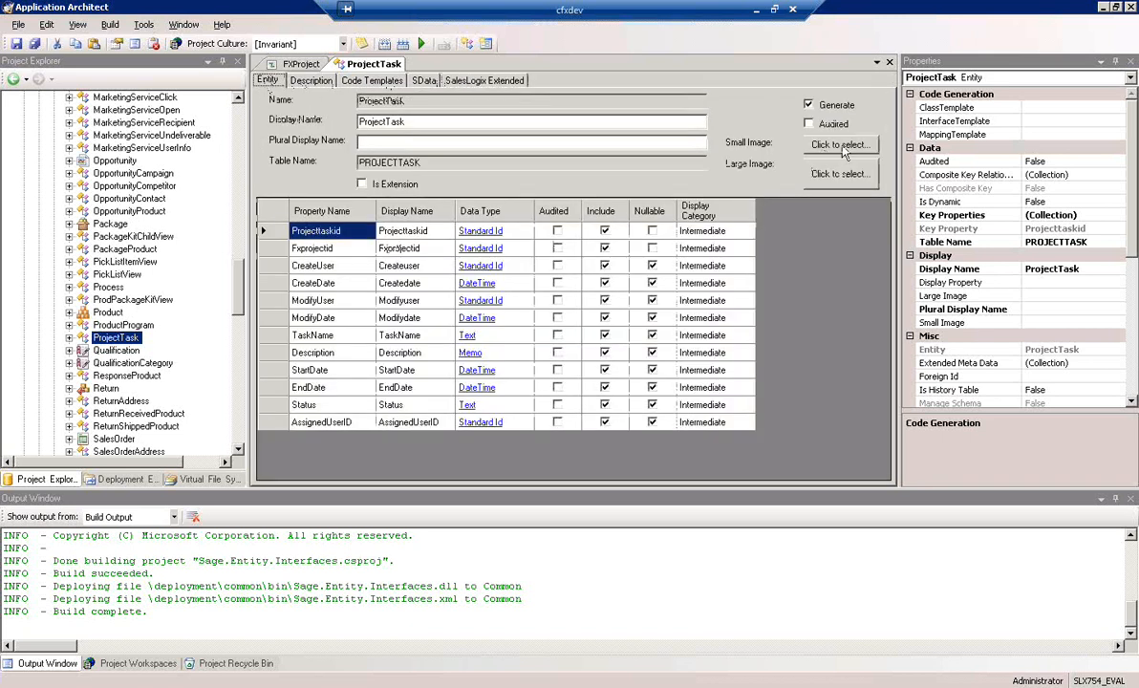
{"action": "left_click", "coordinate": [441, 140]}
{"action": "type", "text": "ProjectTasks"}
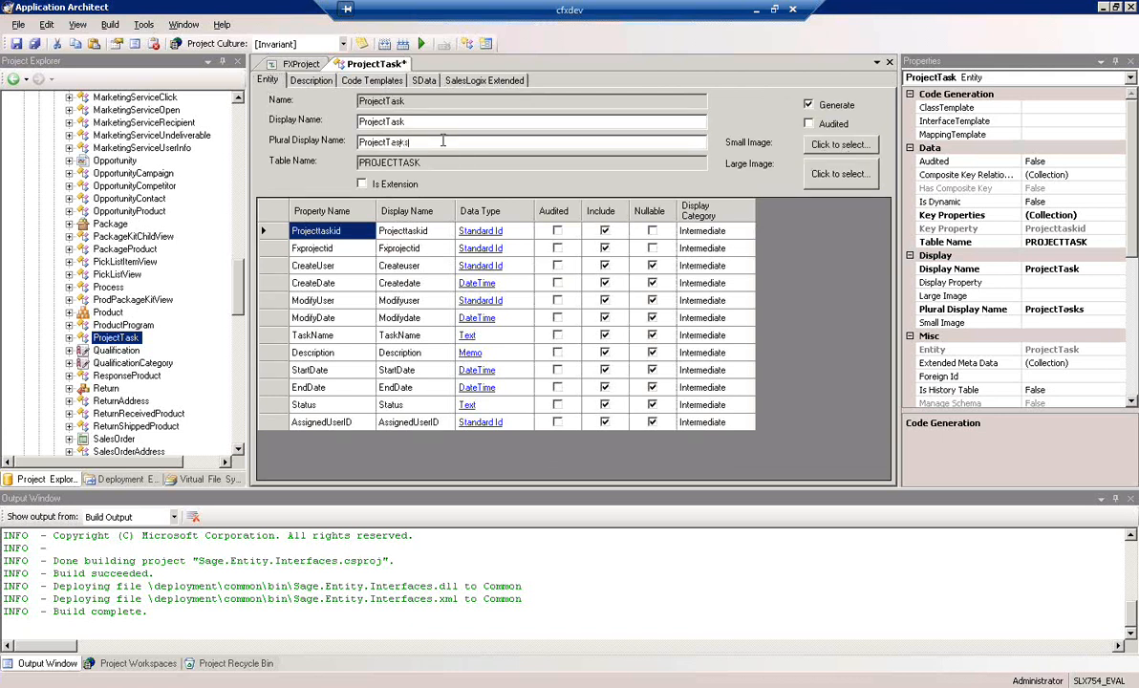
{"action": "left_click", "coordinate": [16, 44]}
{"action": "left_click", "coordinate": [889, 63]}
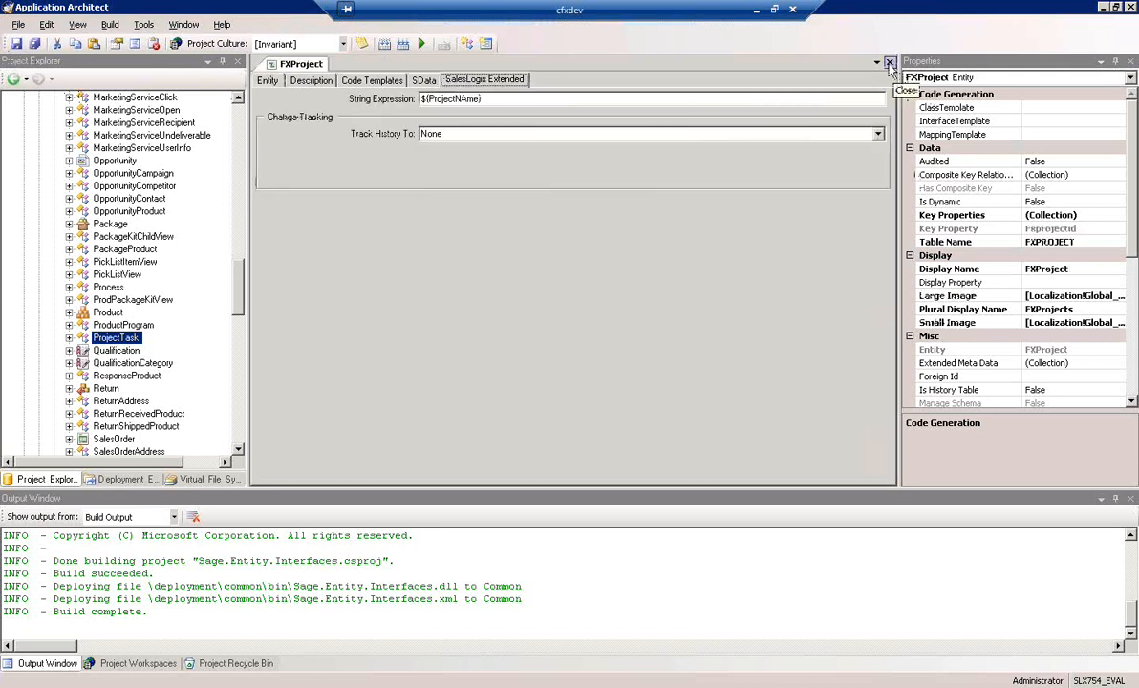
{"action": "left_click", "coordinate": [888, 64]}
Start a new detail form for the FXProject entity with the New Form Wizard and name it FXProjectDetail
{"action": "left_click_drag", "start_coordinate": [240, 304], "coordinate": [241, 225]}
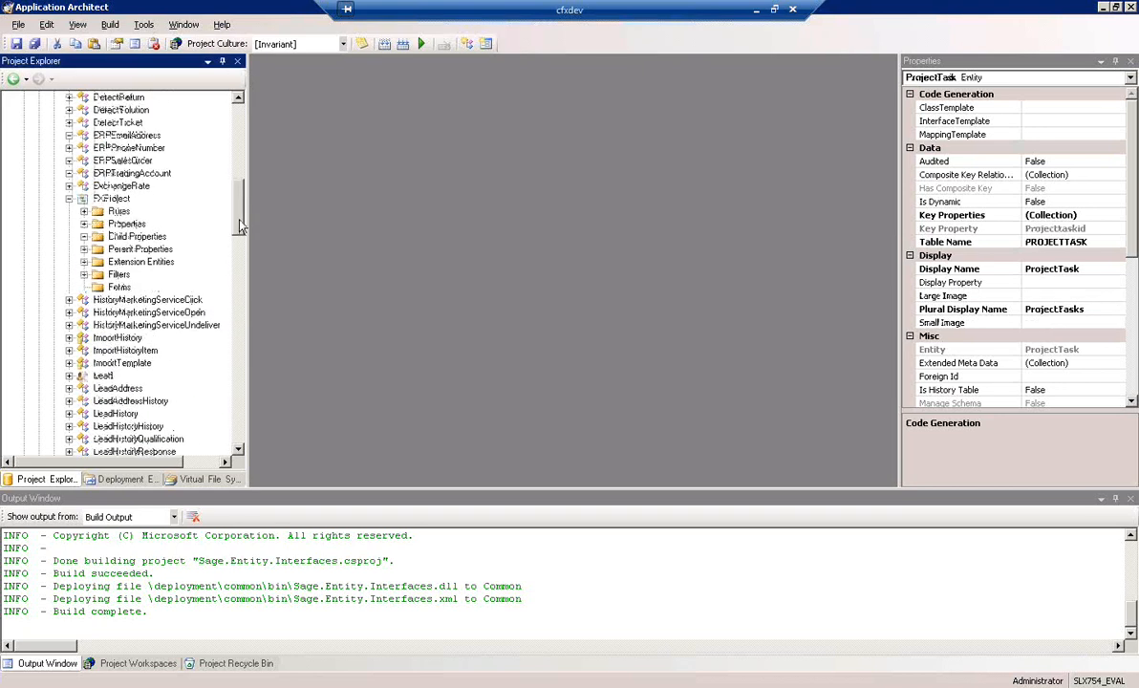
{"action": "left_click", "coordinate": [113, 198]}
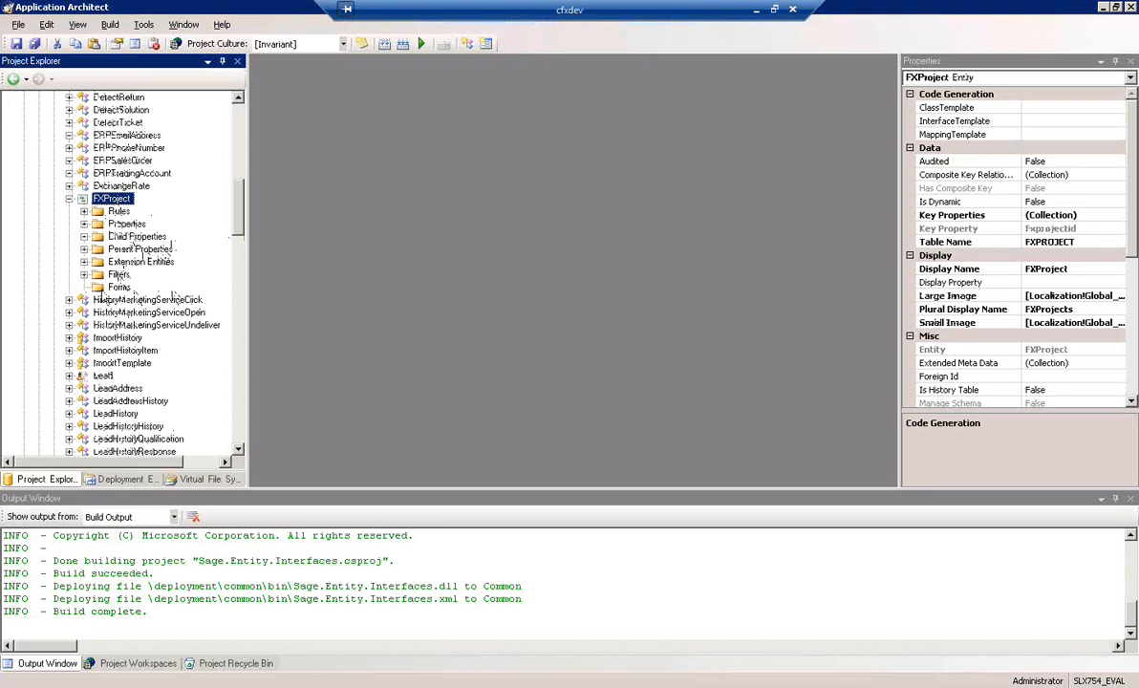
{"action": "right_click", "coordinate": [119, 287]}
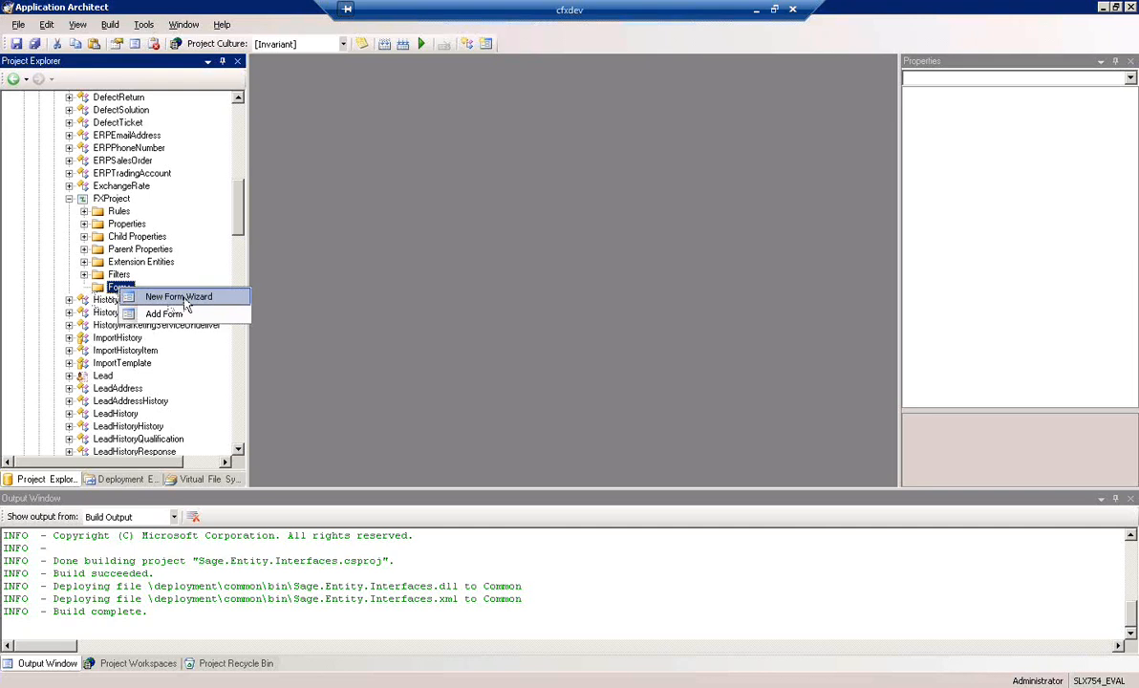
{"action": "left_click", "coordinate": [181, 297]}
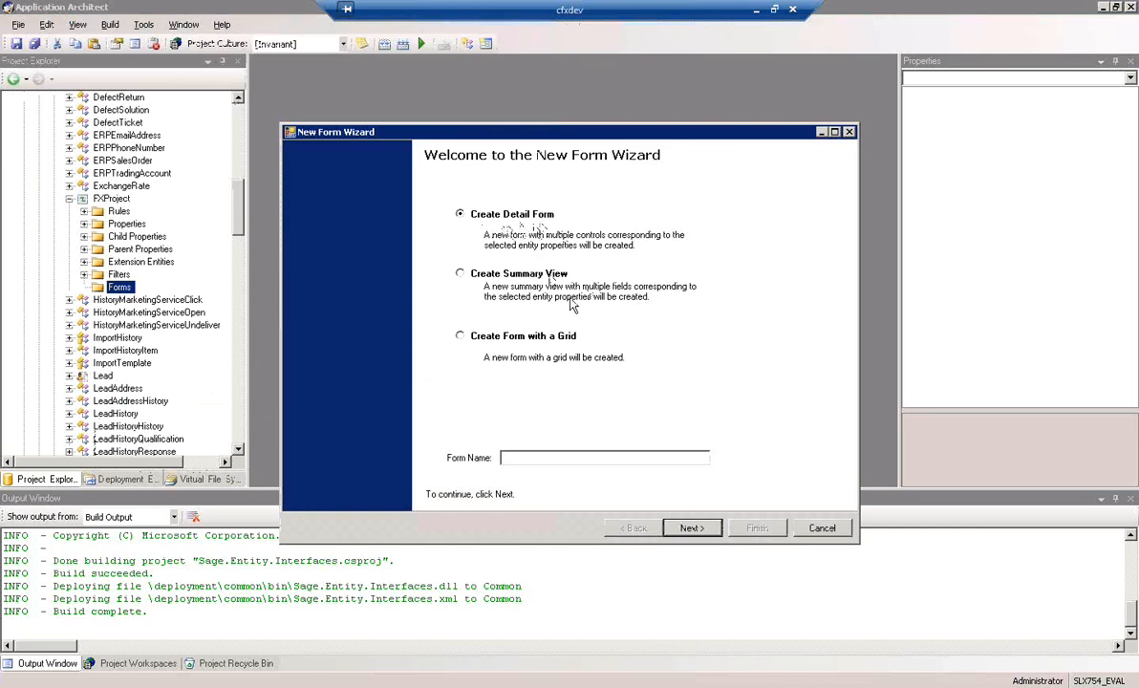
{"action": "type", "text": "FXProjectDeta"}
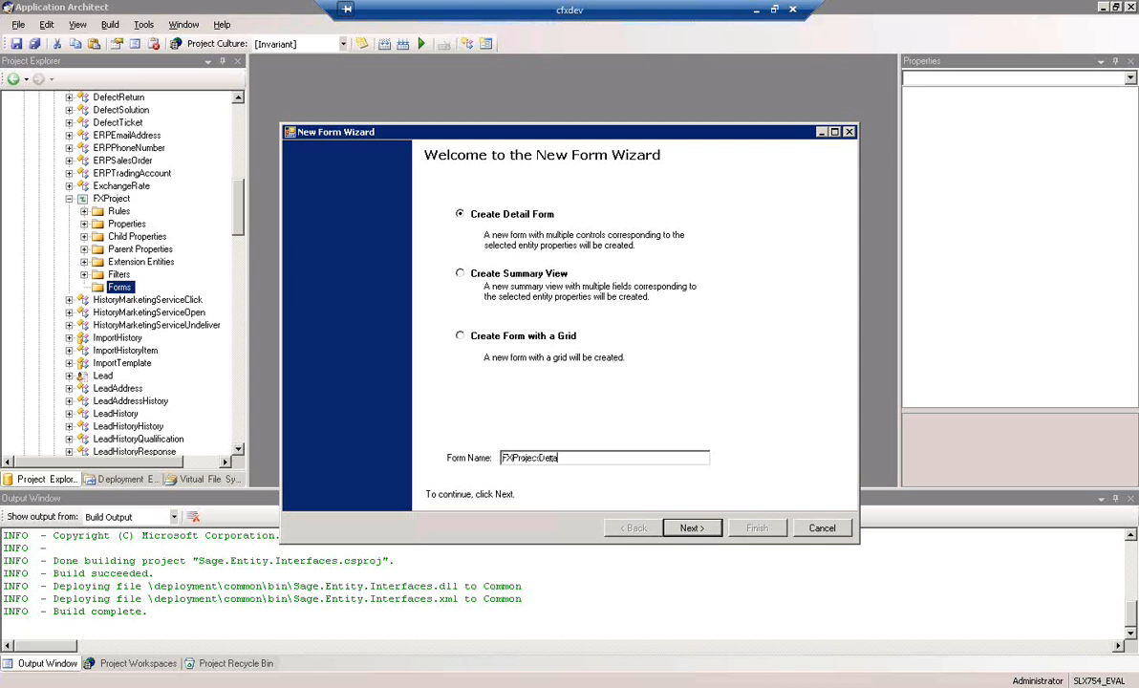
{"action": "key", "text": "BackSpace"}
{"action": "key", "text": "BackSpace"}
{"action": "key", "text": "BackSpace"}
{"action": "key", "text": "BackSpace"}
{"action": "type", "text": "Detail"}
{"action": "left_click", "coordinate": [692, 529]}
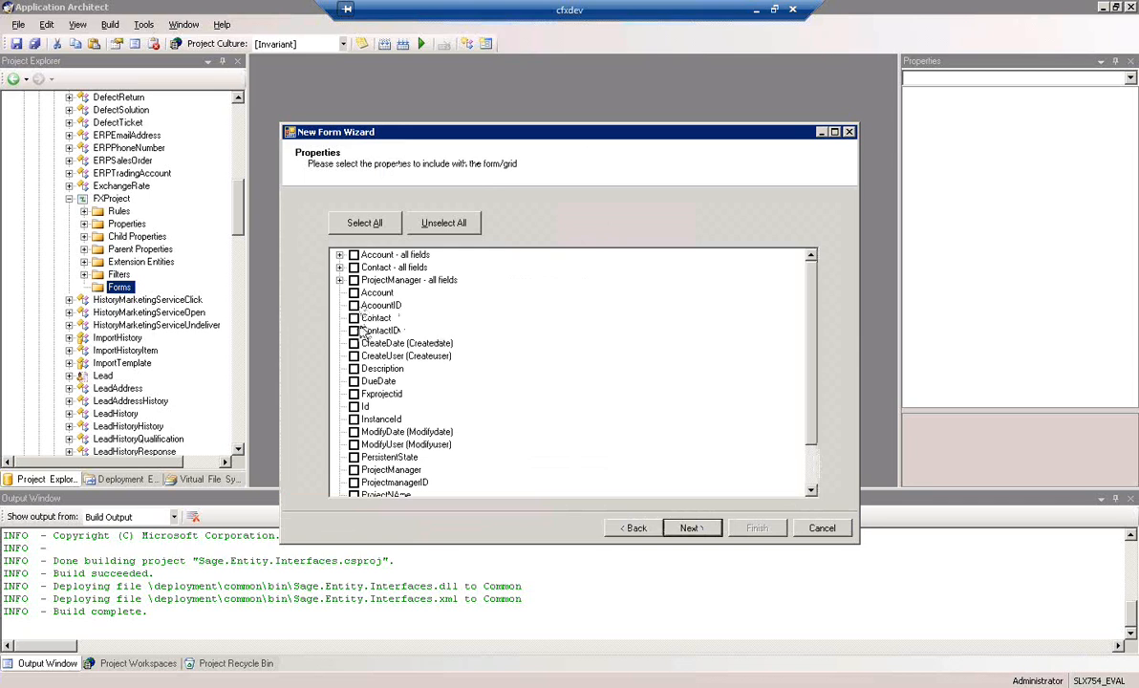
Include the Account, Contact, Description, DueDate, ProjectManager, ProjectNAme, ProjectTasks, Status and Type properties in the form
{"action": "left_click", "coordinate": [354, 292]}
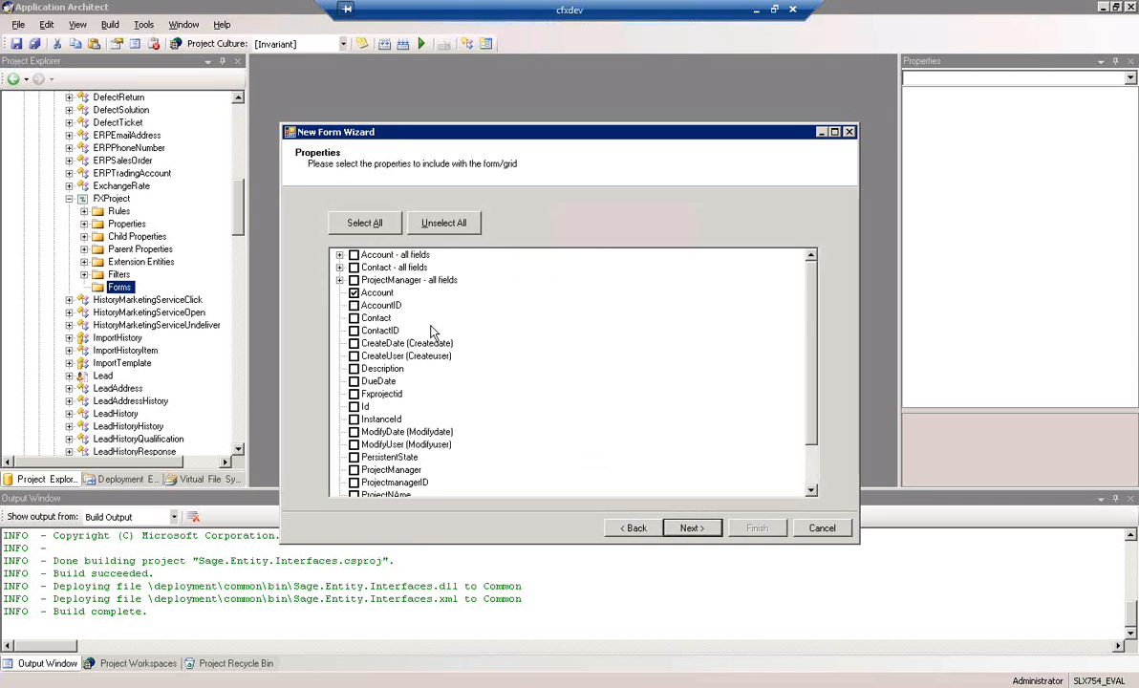
{"action": "left_click", "coordinate": [353, 318]}
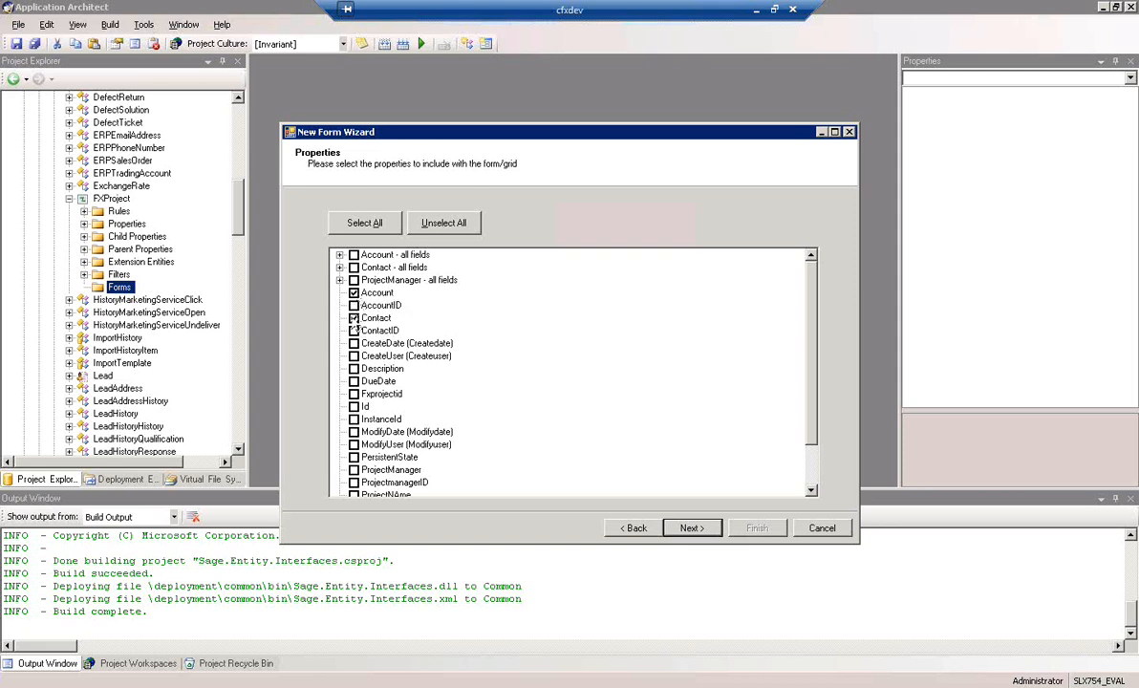
{"action": "left_click", "coordinate": [354, 381]}
{"action": "left_click", "coordinate": [354, 469]}
{"action": "scroll", "coordinate": [760, 382], "scroll_direction": "down", "scroll_amount": 2}
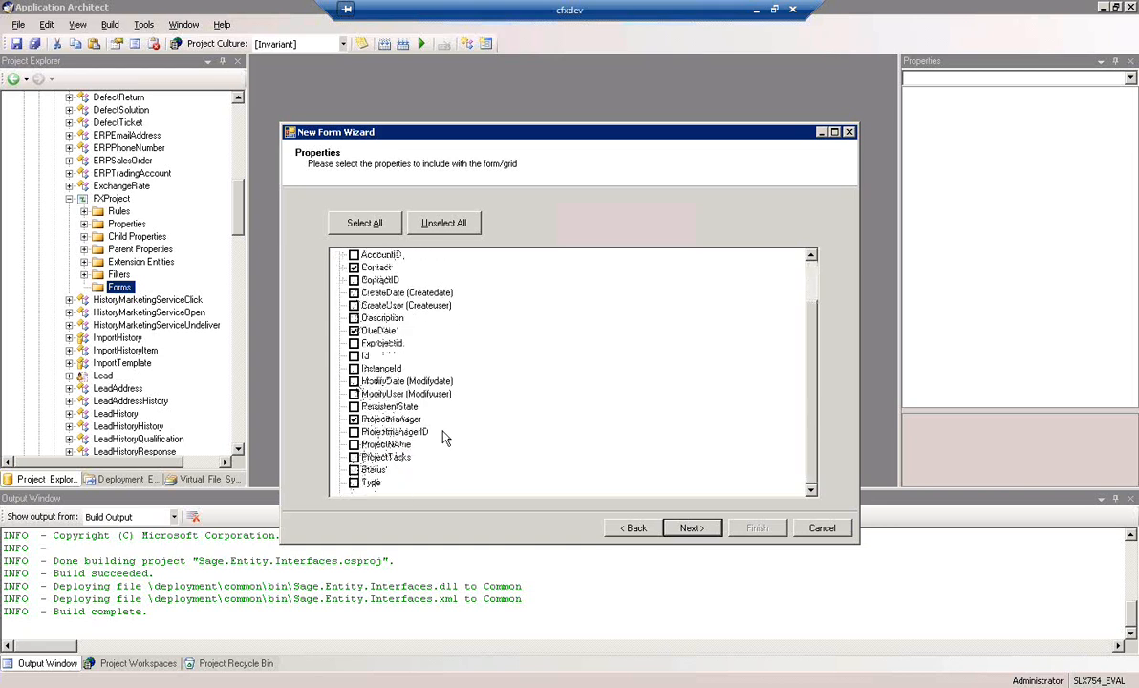
{"action": "left_click", "coordinate": [355, 457]}
{"action": "left_click", "coordinate": [354, 445]}
{"action": "left_click", "coordinate": [353, 317]}
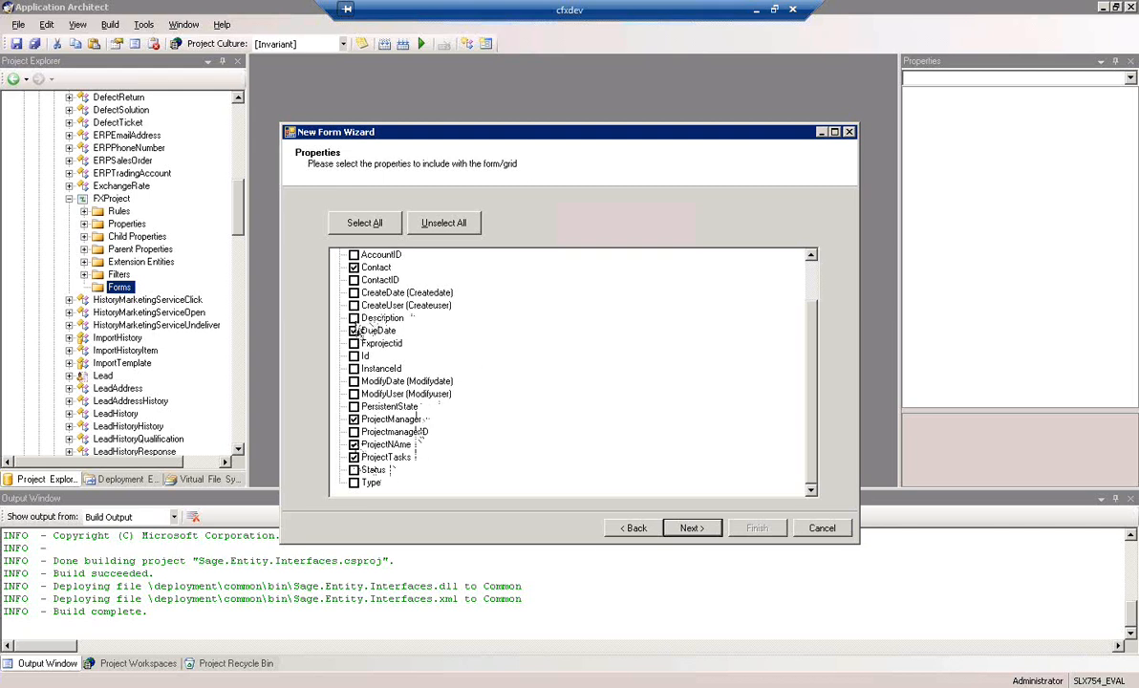
{"action": "left_click", "coordinate": [353, 470]}
{"action": "left_click", "coordinate": [353, 484]}
Accept the 3-column layout and finish the wizard to create the FXProjectDetail form
{"action": "left_click", "coordinate": [690, 528]}
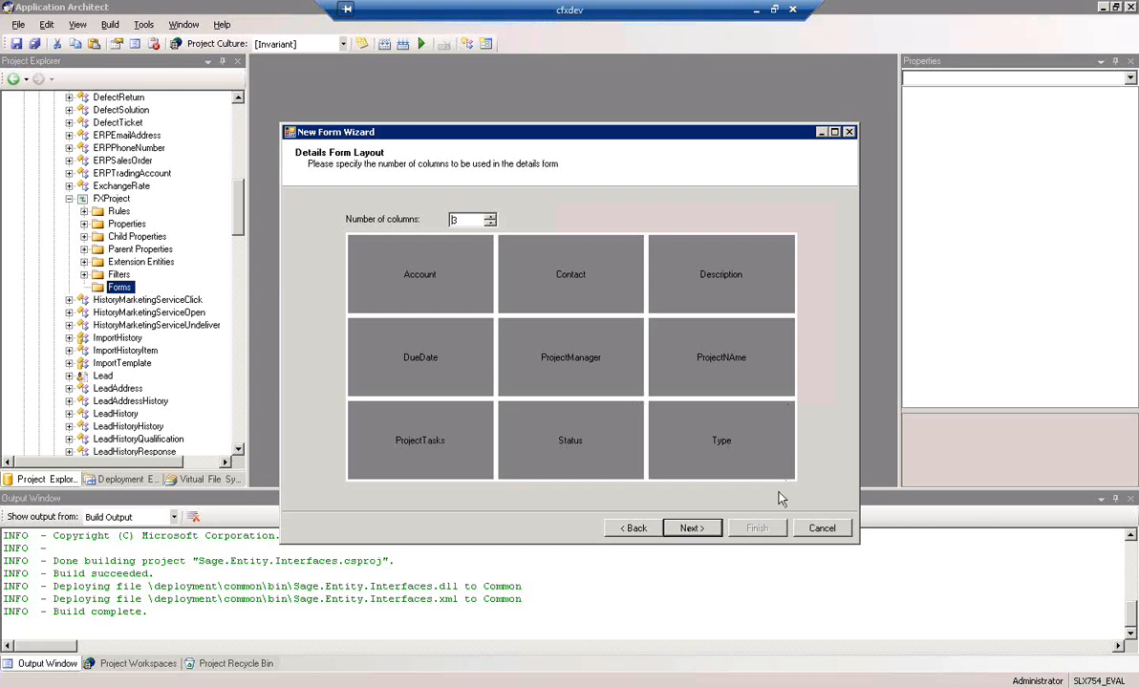
{"action": "left_click", "coordinate": [694, 529]}
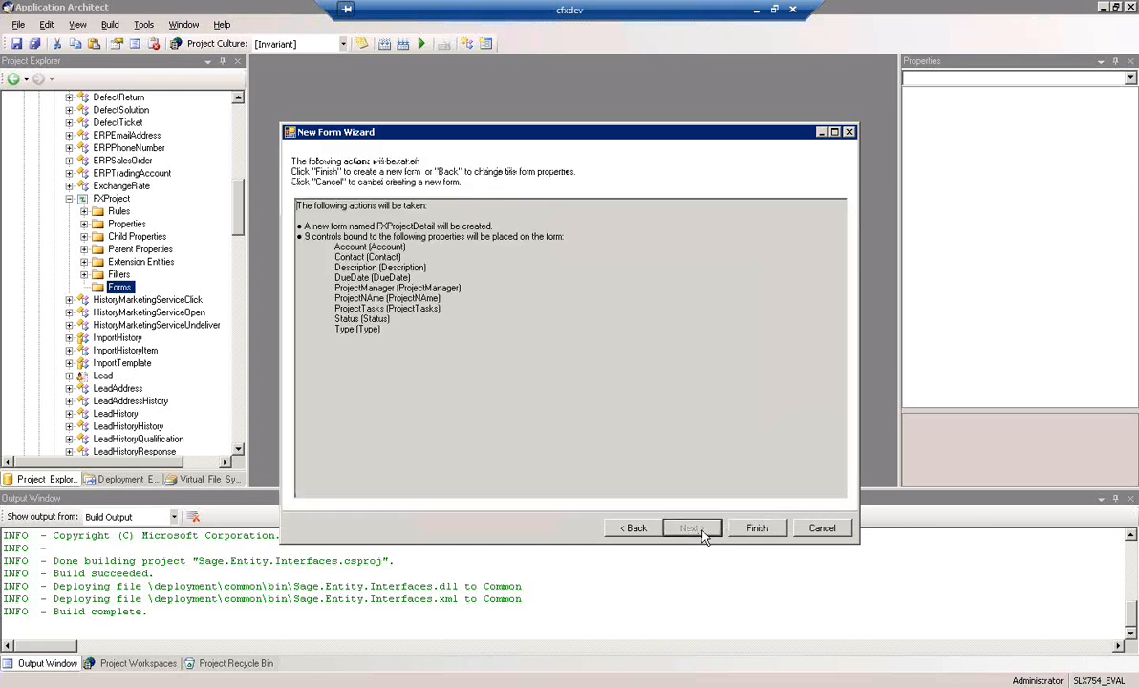
{"action": "left_click", "coordinate": [760, 530]}
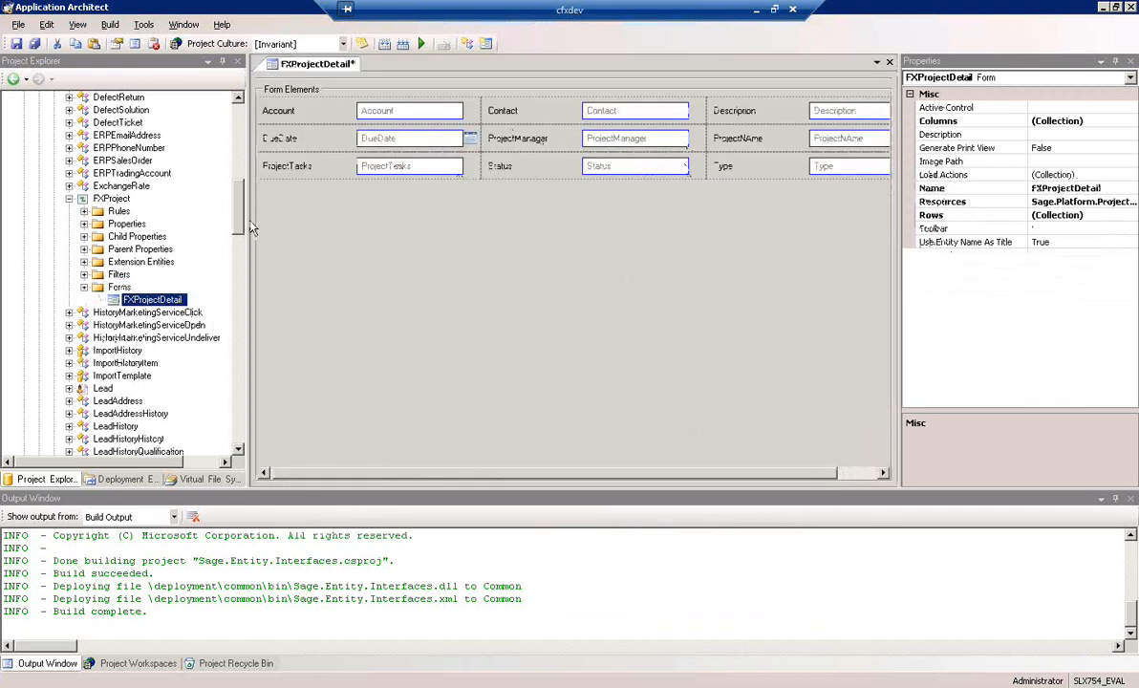
Widen the form designer, add a row to FXProjectDetail and delete the ProjectTasks field
{"action": "left_click_drag", "start_coordinate": [247, 227], "coordinate": [150, 236]}
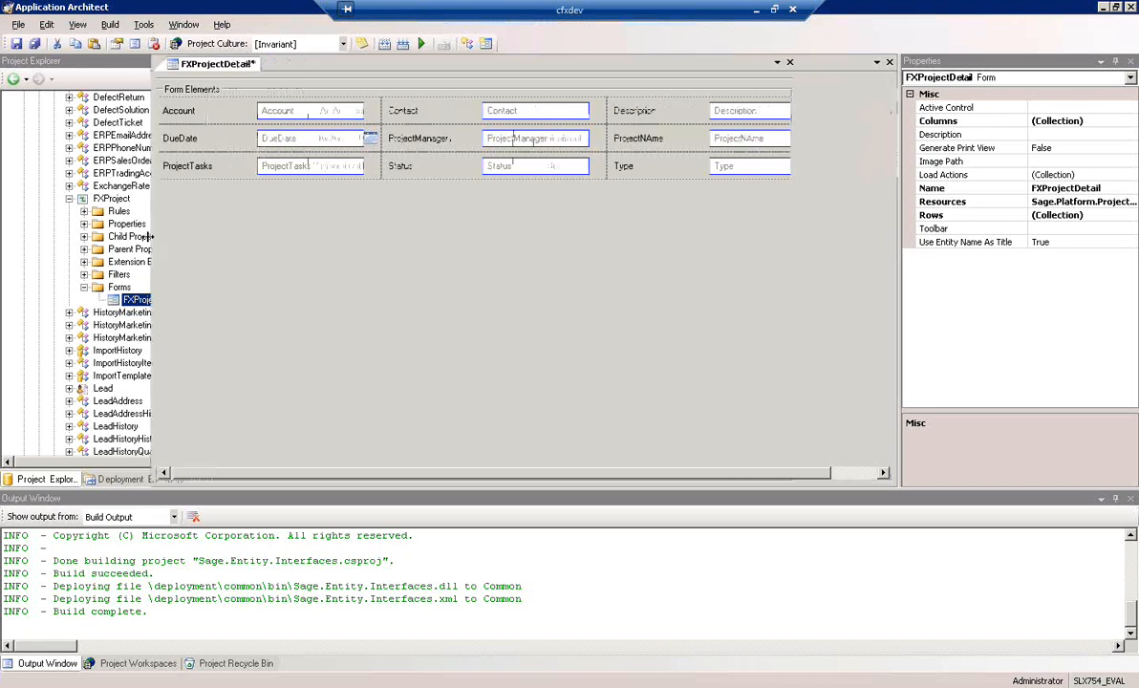
{"action": "right_click", "coordinate": [477, 259]}
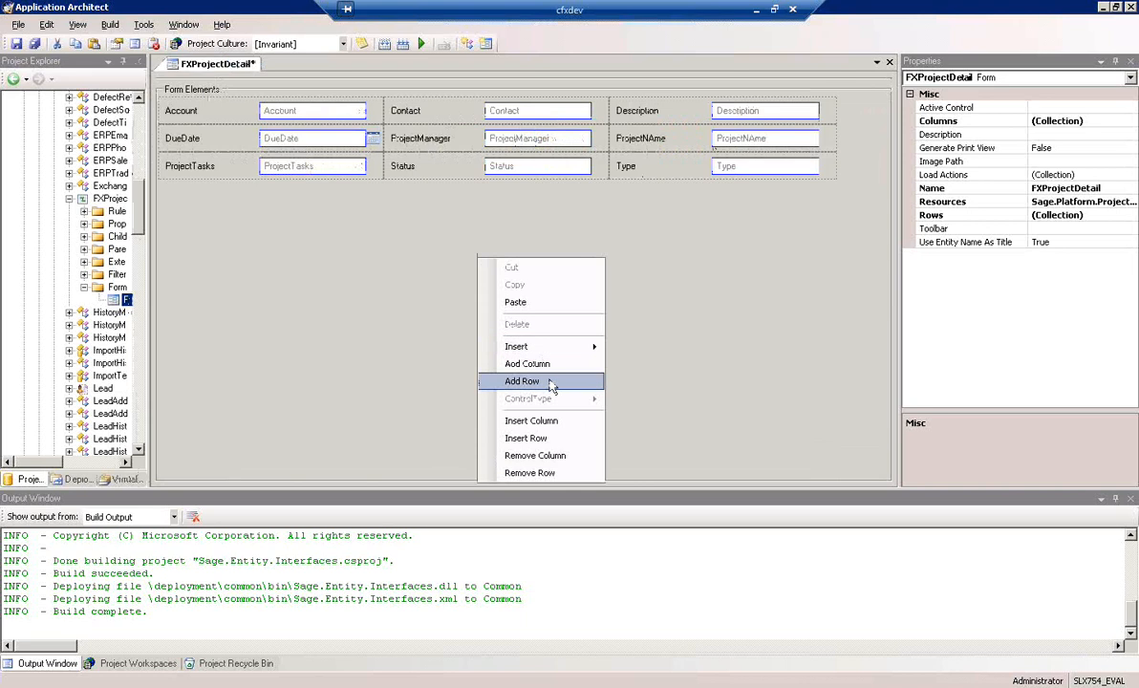
{"action": "left_click", "coordinate": [552, 382]}
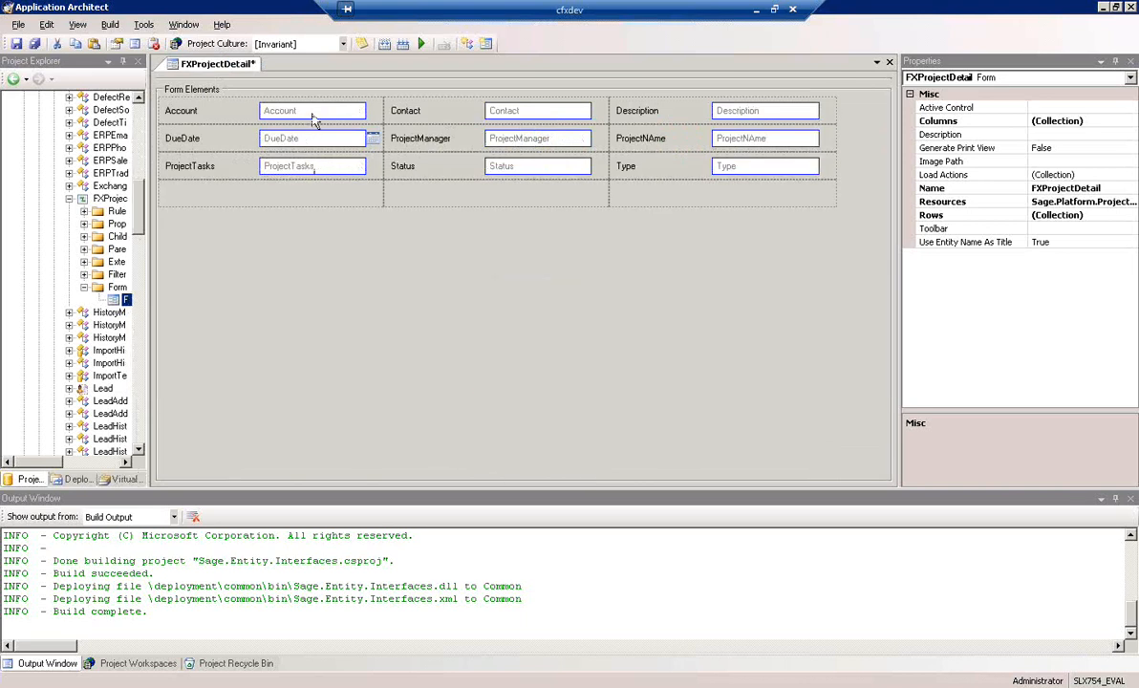
{"action": "left_click", "coordinate": [326, 170]}
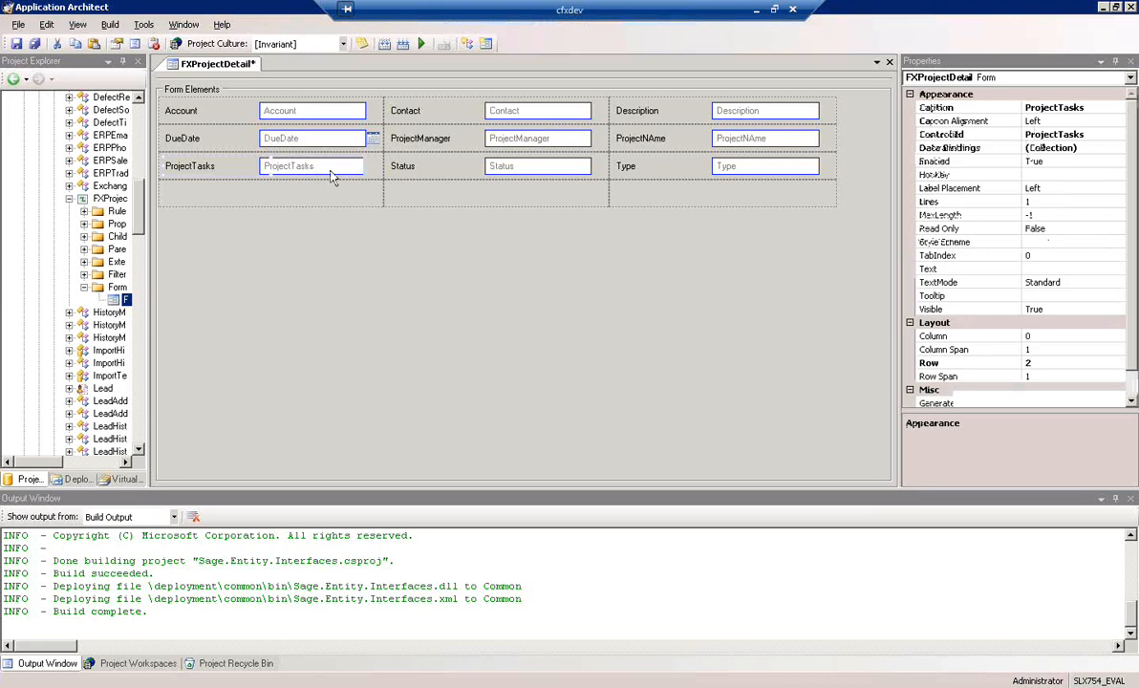
{"action": "key", "text": "Delete"}
Arrange the fields by column: ProjectNAme, Description and ProjectManager first, Contact, Account and DueDate second, Type and Status third
{"action": "left_click_drag", "start_coordinate": [322, 110], "coordinate": [509, 193]}
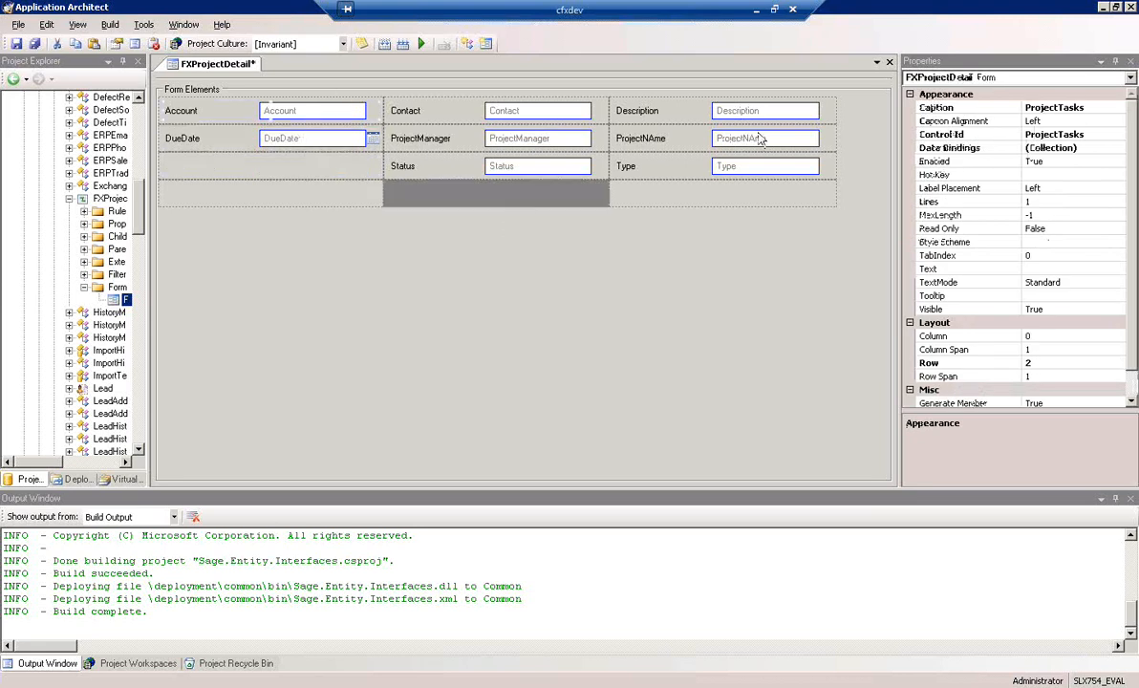
{"action": "left_click_drag", "start_coordinate": [314, 134], "coordinate": [475, 236]}
{"action": "left_click_drag", "start_coordinate": [621, 143], "coordinate": [304, 96]}
{"action": "mouse_move", "coordinate": [306, 141]}
{"action": "left_mouse_down"}
{"action": "mouse_move", "coordinate": [654, 120]}
{"action": "mouse_move", "coordinate": [287, 139]}
{"action": "left_mouse_up"}
{"action": "left_click_drag", "start_coordinate": [392, 191], "coordinate": [325, 196]}
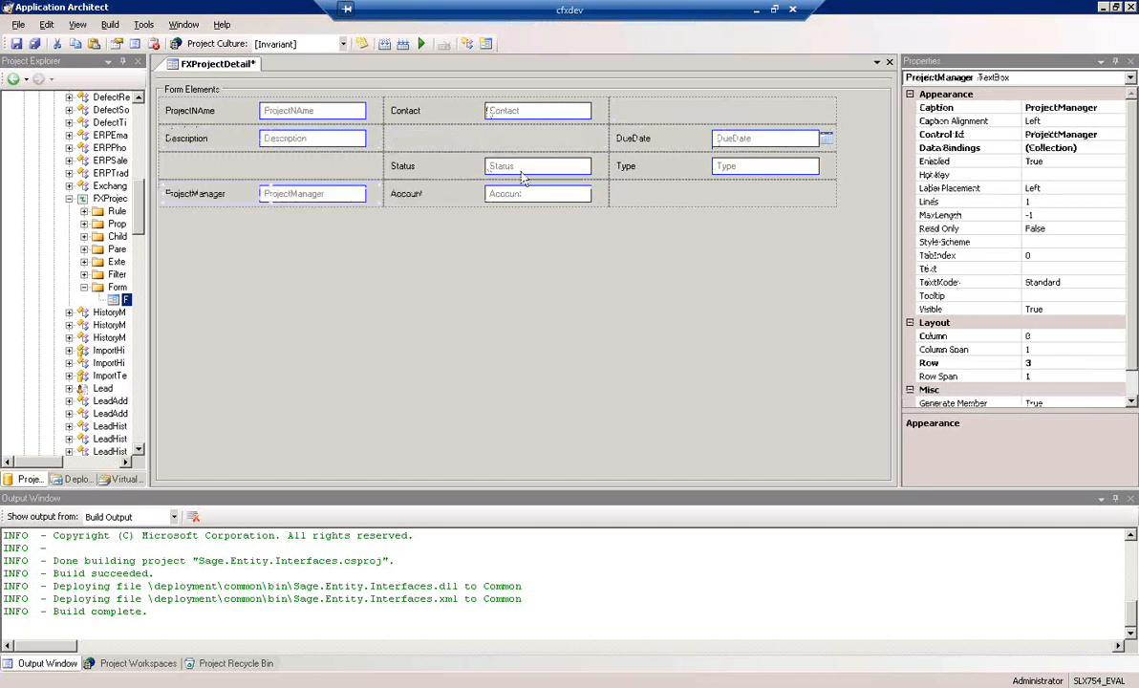
{"action": "mouse_move", "coordinate": [534, 196]}
{"action": "left_mouse_down"}
{"action": "mouse_move", "coordinate": [522, 138]}
{"action": "mouse_move", "coordinate": [703, 120]}
{"action": "mouse_move", "coordinate": [523, 181]}
{"action": "mouse_move", "coordinate": [540, 194]}
{"action": "left_mouse_up"}
{"action": "left_click_drag", "start_coordinate": [745, 164], "coordinate": [740, 139]}
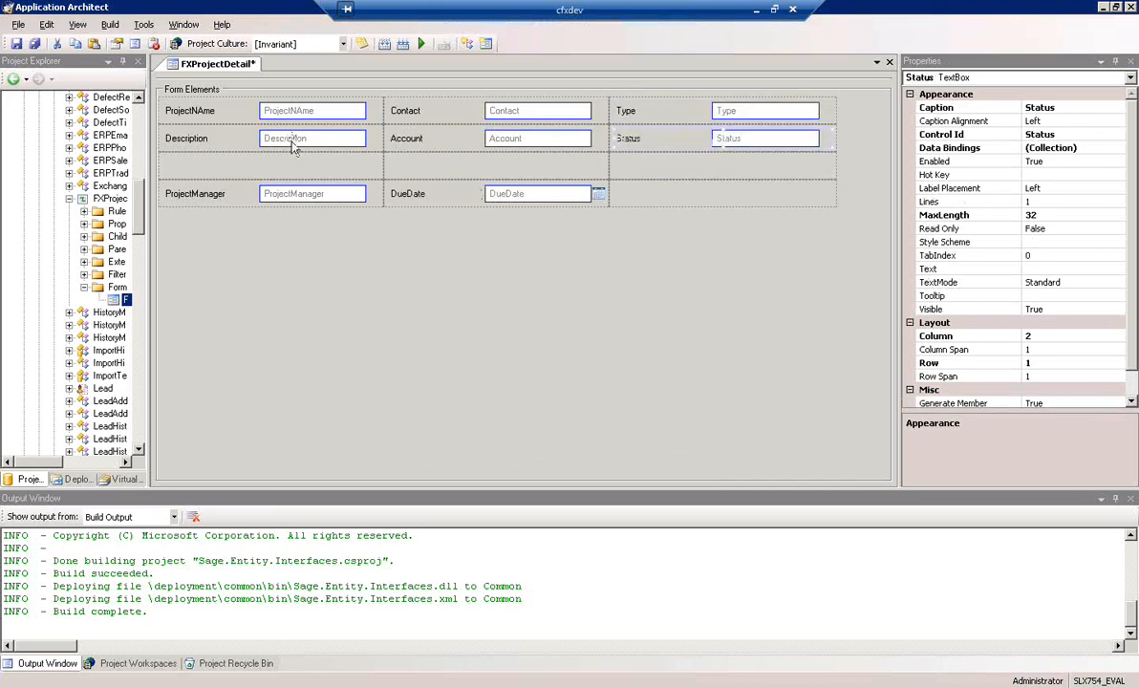
Set the Description text box to a row span of 2 and 2 lines
{"action": "left_click", "coordinate": [295, 140]}
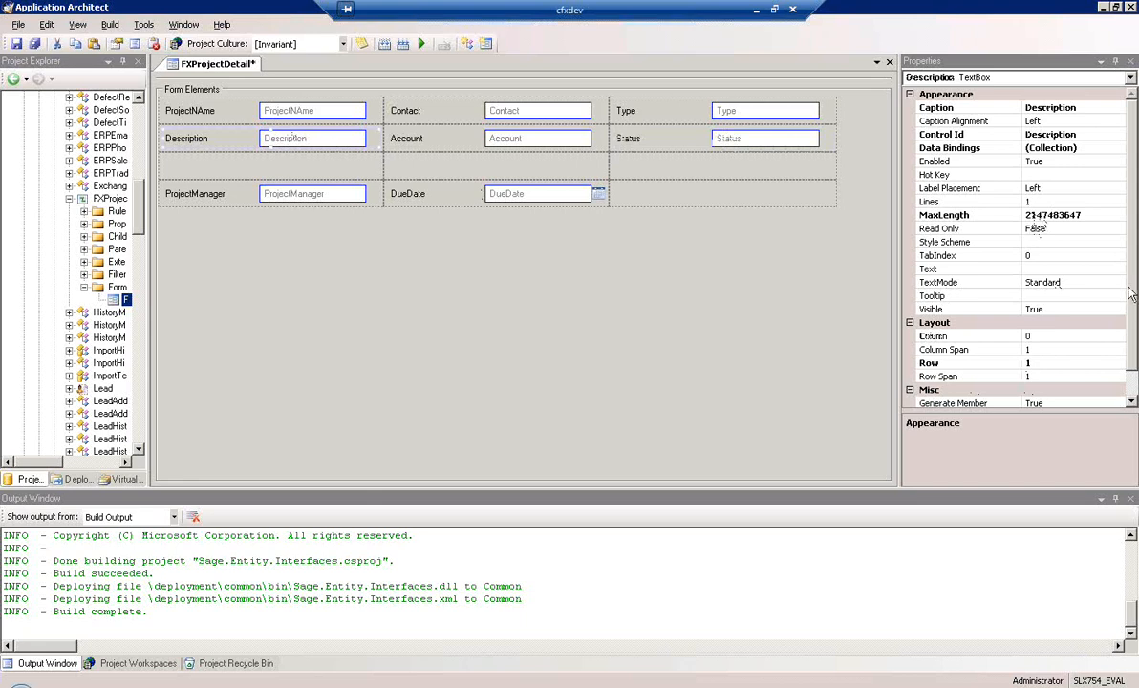
{"action": "left_click", "coordinate": [1049, 375]}
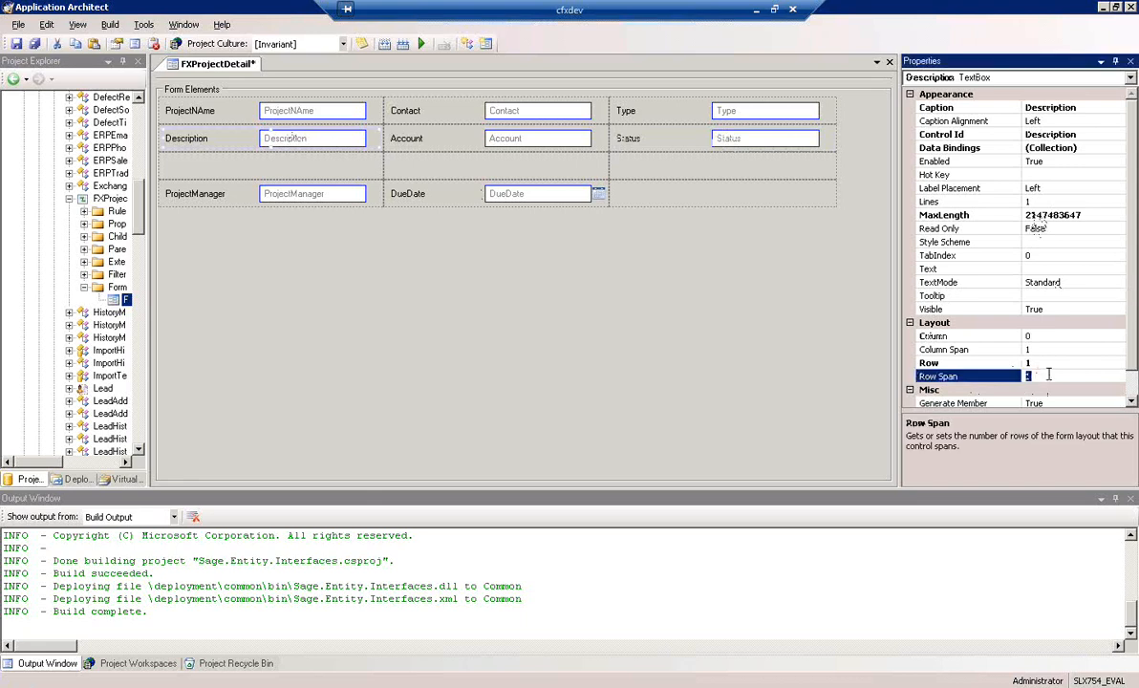
{"action": "type", "text": "2"}
{"action": "key", "text": "Return"}
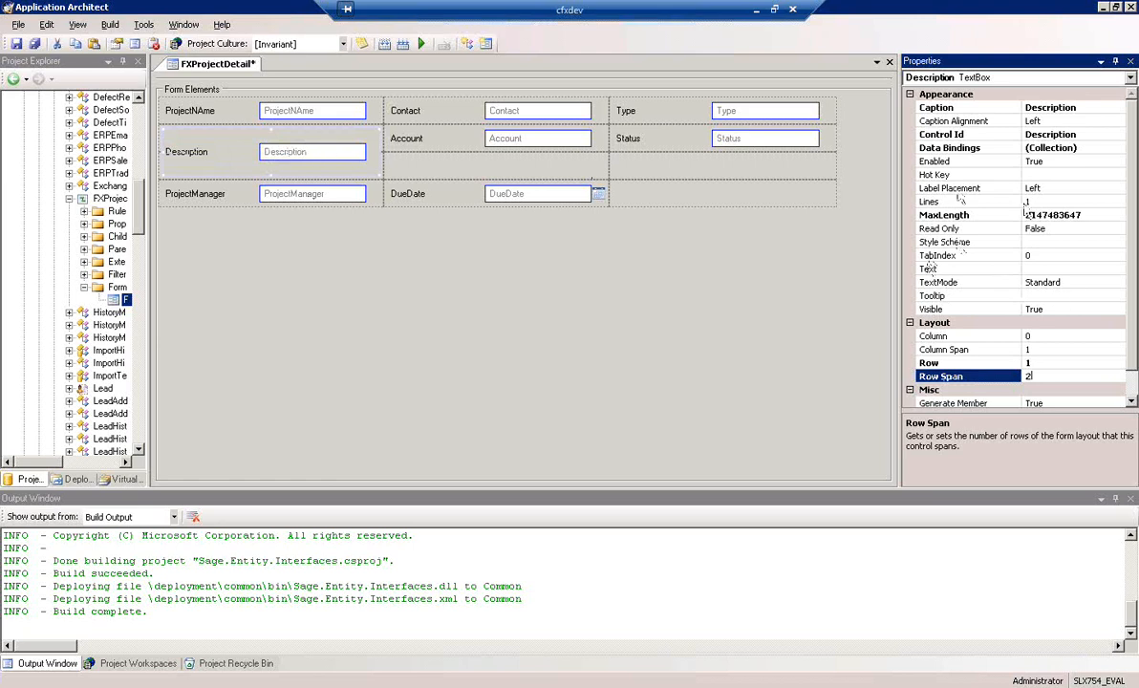
{"action": "left_click", "coordinate": [1044, 200]}
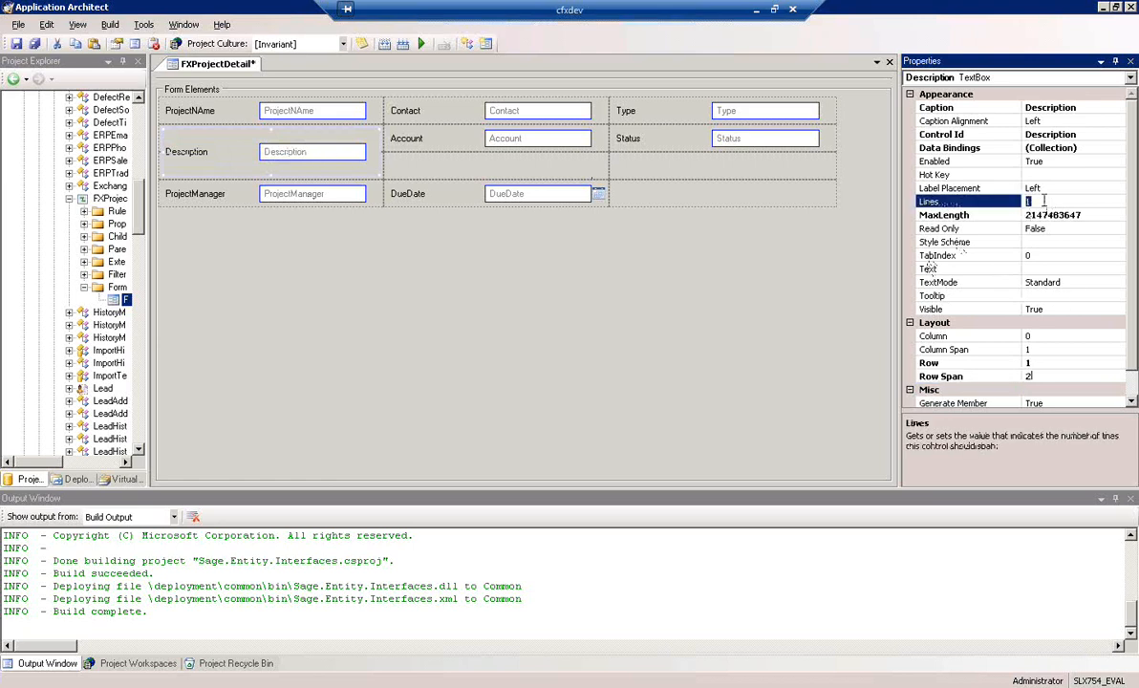
{"action": "type", "text": "2"}
{"action": "key", "text": "Return"}
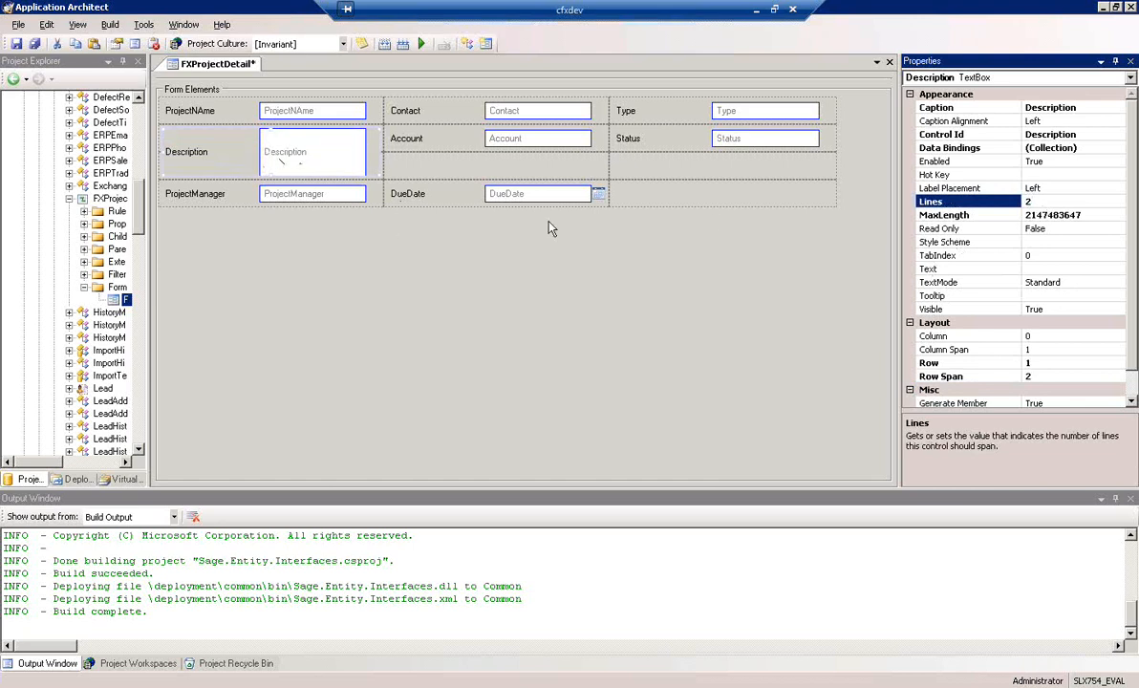
Move the DueDate field to the cell below Status and the ProjectManager field to the cell below Account
{"action": "left_click_drag", "start_coordinate": [509, 191], "coordinate": [702, 178]}
{"action": "left_click_drag", "start_coordinate": [271, 189], "coordinate": [516, 168]}
Set the Description text box's row span to 3 and save the FXProjectDetail form
{"action": "left_click", "coordinate": [286, 155]}
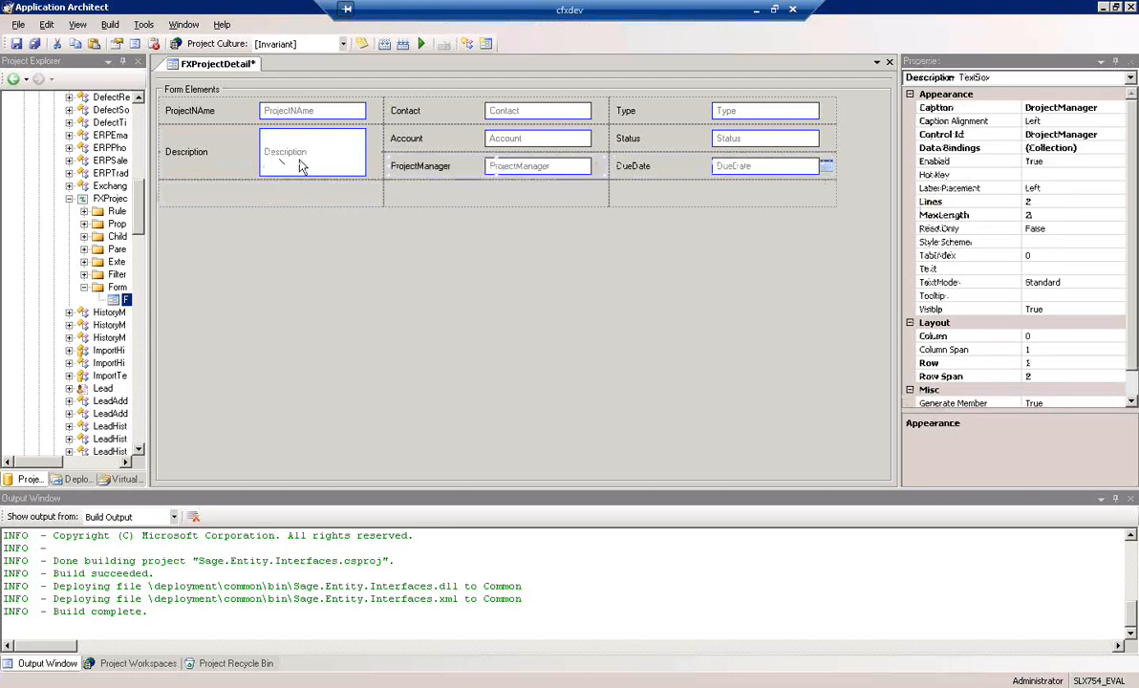
{"action": "left_click", "coordinate": [1058, 376]}
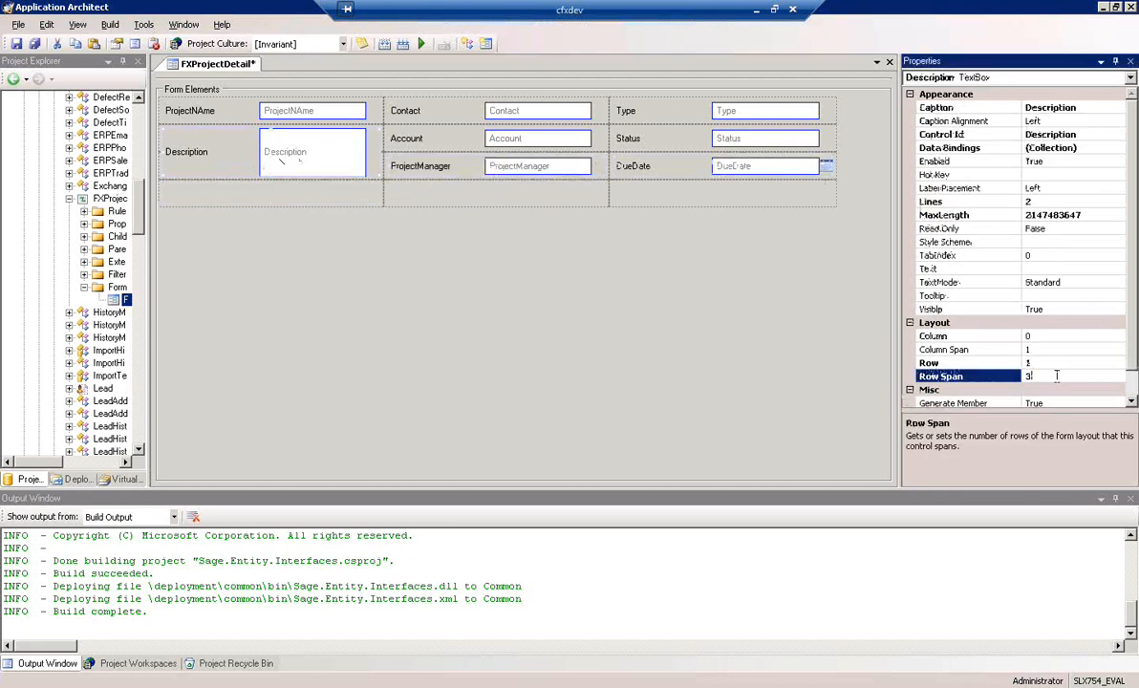
{"action": "key", "text": "Return"}
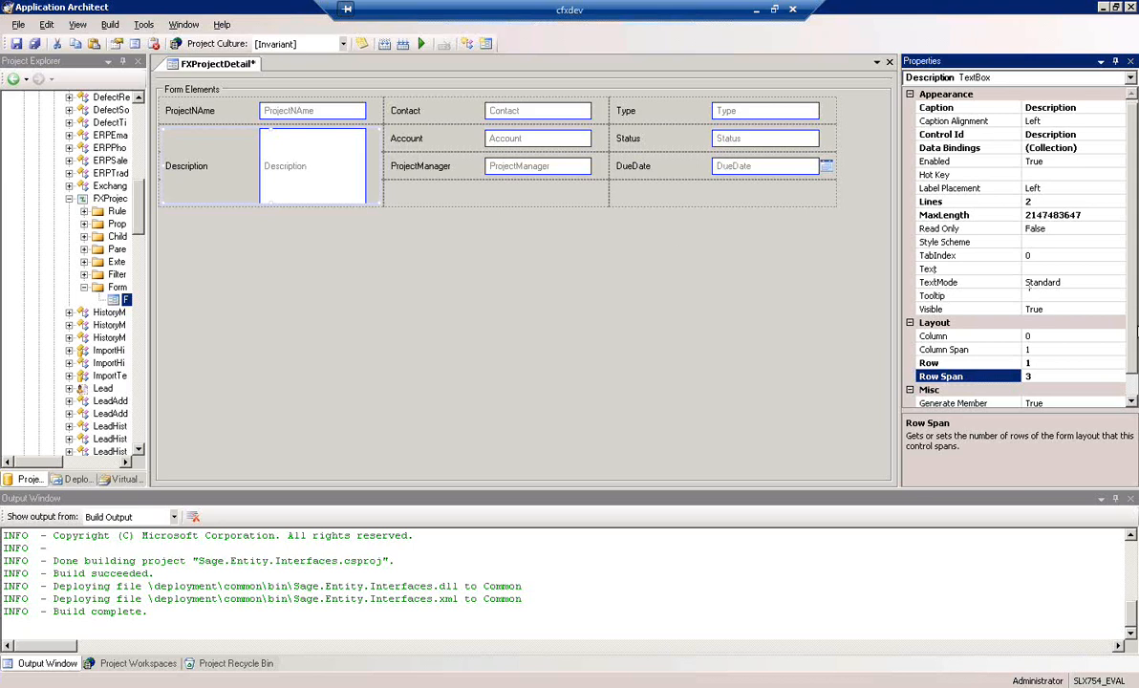
{"action": "scroll", "coordinate": [967, 319], "scroll_direction": "down", "scroll_amount": 1}
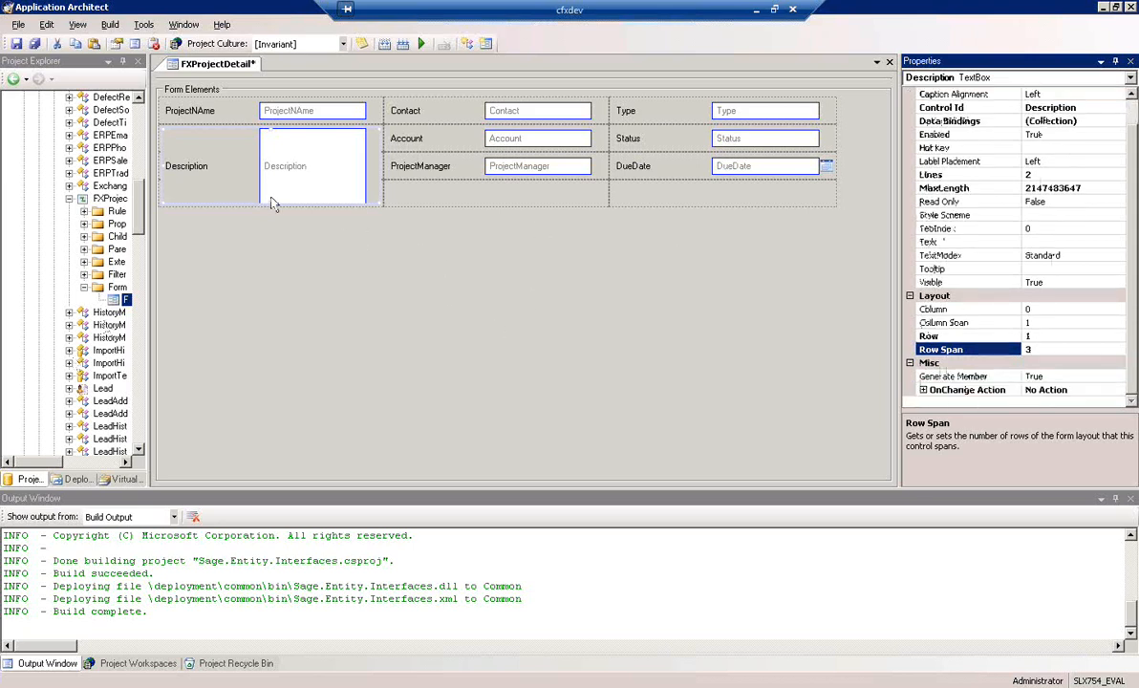
{"action": "left_click", "coordinate": [16, 44]}
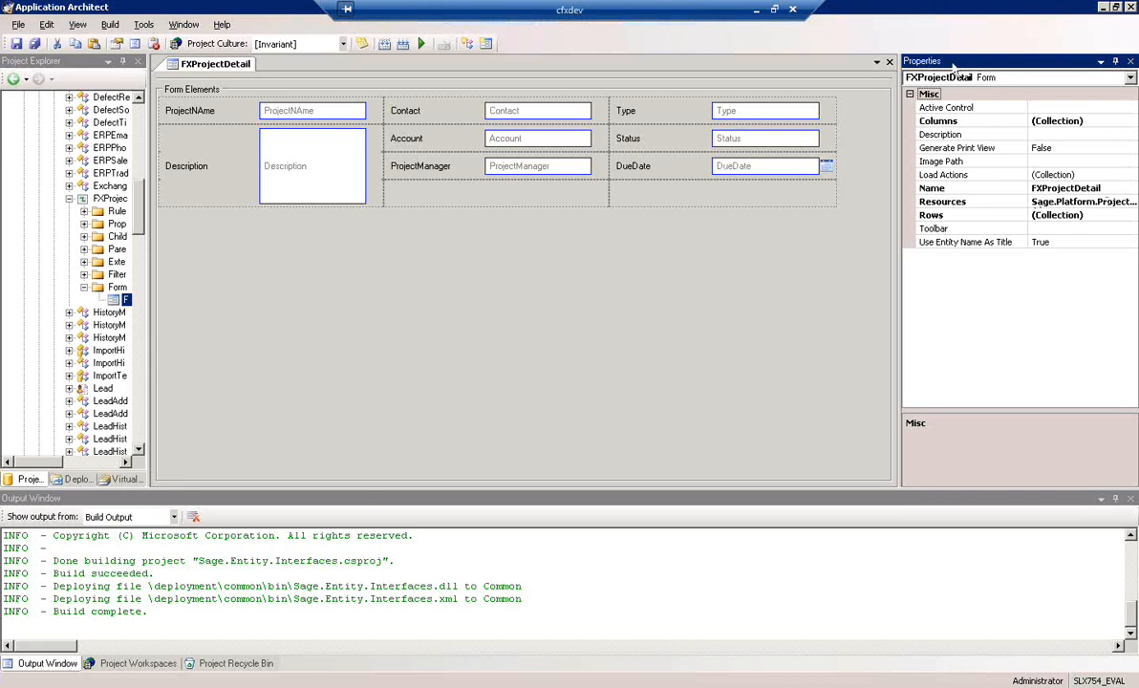
Add a button to the Right section of the FXProjectDetail form's toolbar, with button type Icon and caption Save
{"action": "left_click", "coordinate": [1103, 228]}
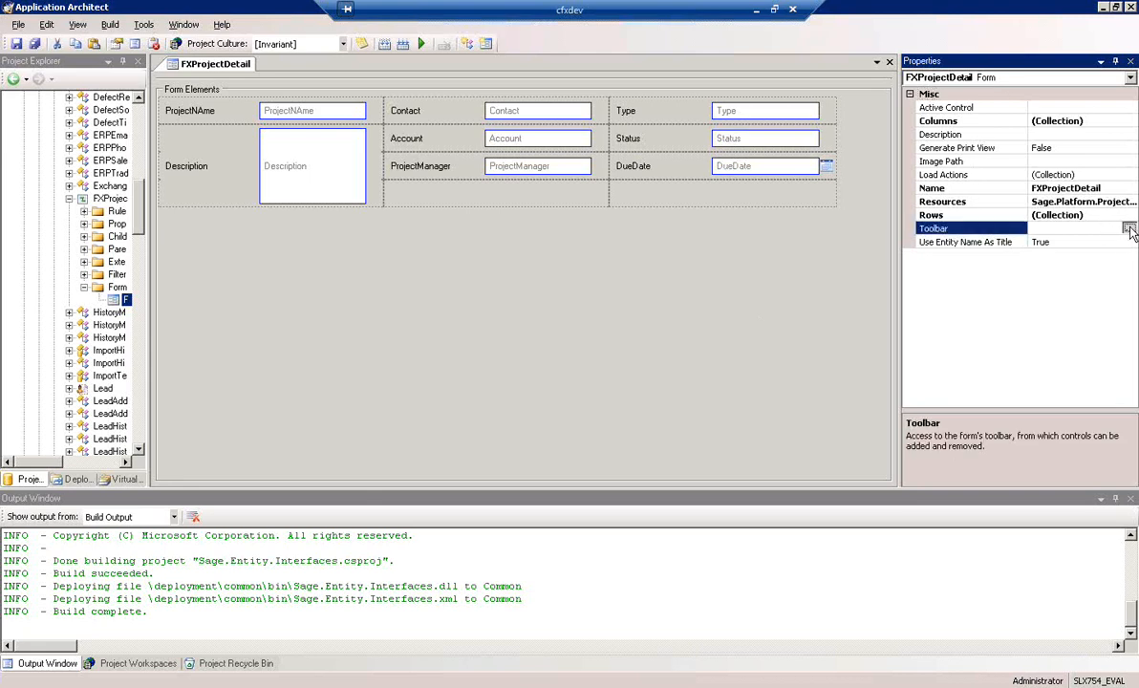
{"action": "left_click", "coordinate": [1129, 228]}
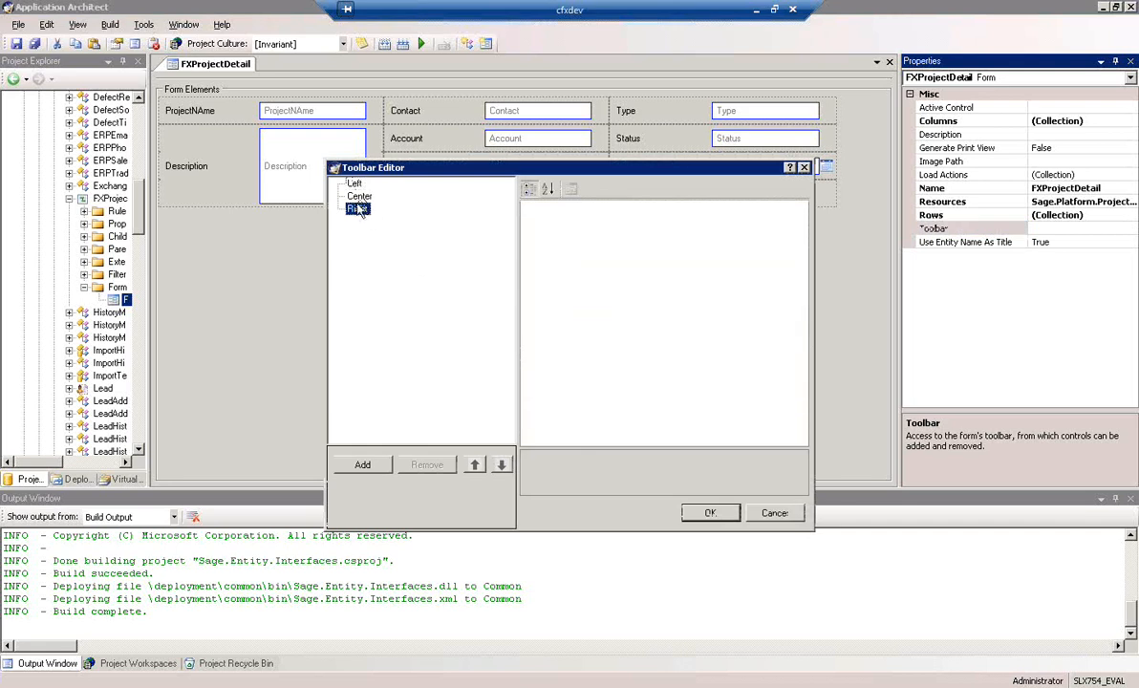
{"action": "left_click", "coordinate": [363, 464]}
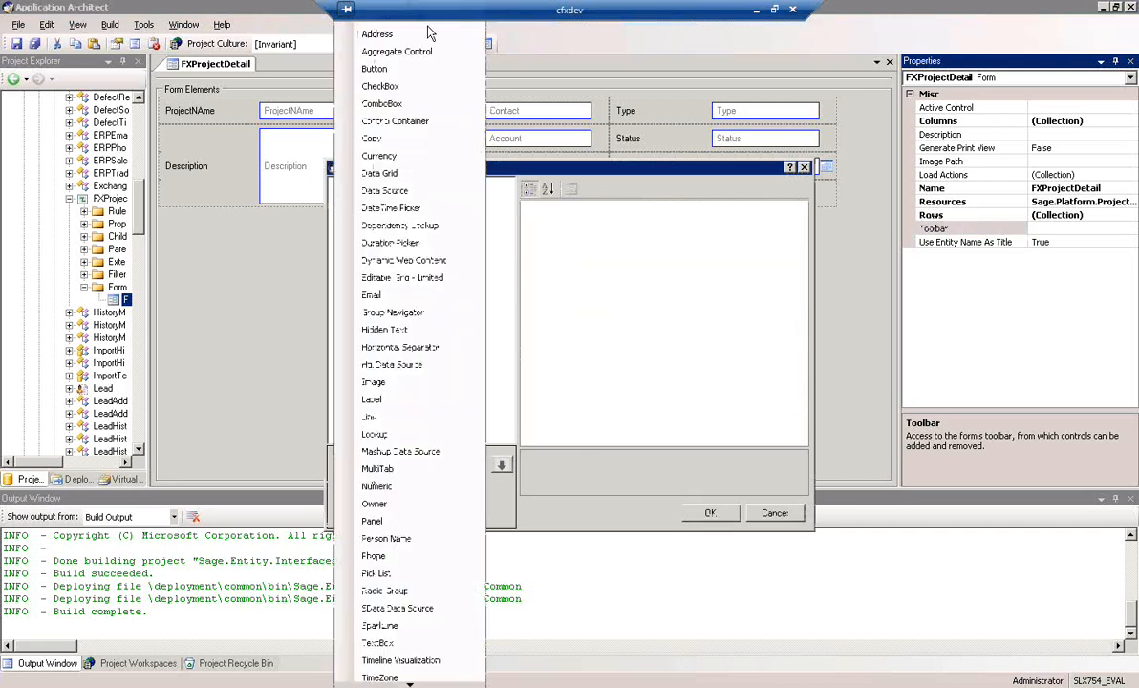
{"action": "left_click", "coordinate": [404, 71]}
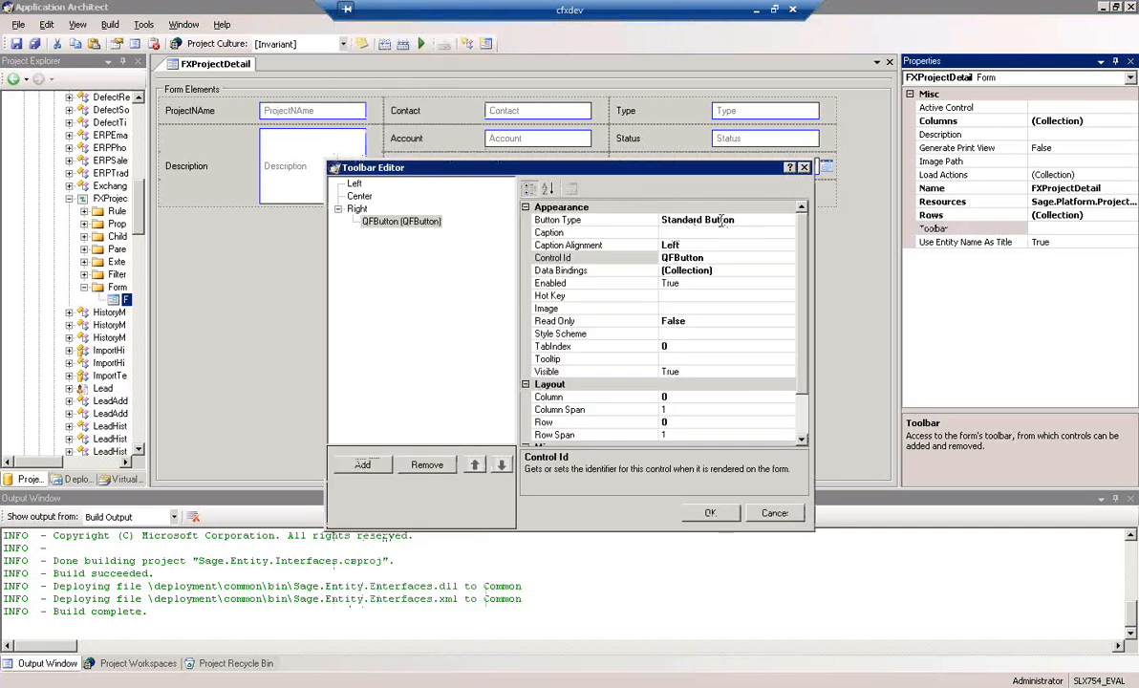
{"action": "left_click", "coordinate": [707, 219]}
{"action": "left_click", "coordinate": [789, 219]}
{"action": "left_click", "coordinate": [638, 237]}
{"action": "left_click", "coordinate": [707, 233]}
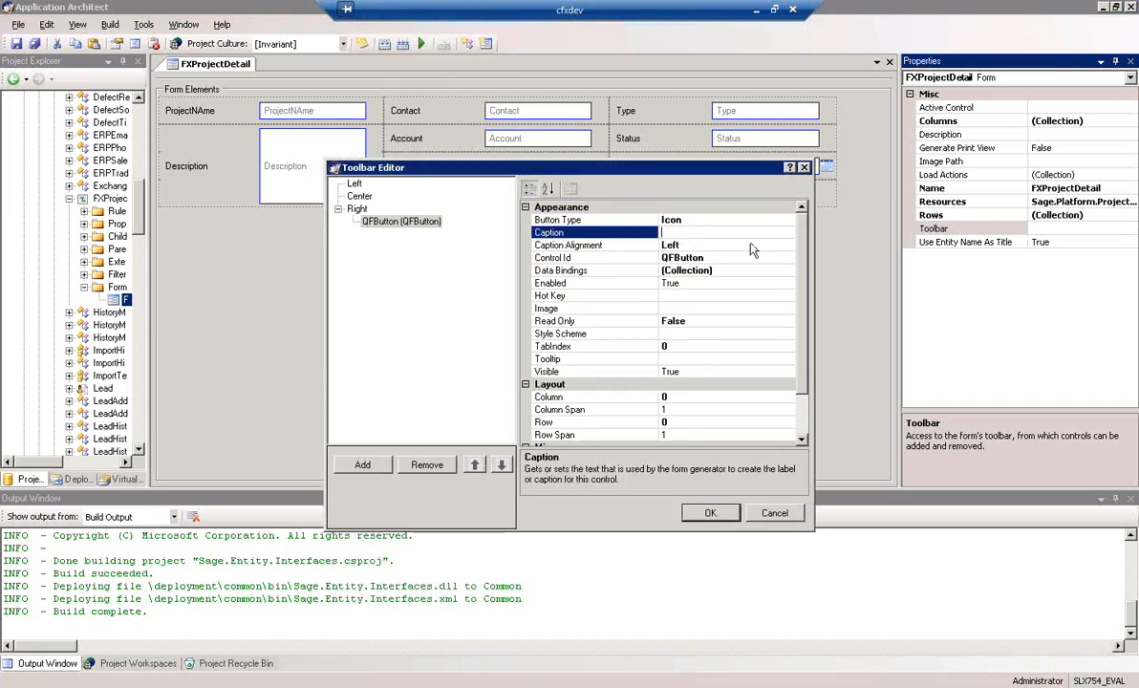
{"action": "type", "text": "Save"}
Assign the Save_16x16 image resource to the Save toolbar button
{"action": "left_click", "coordinate": [688, 308]}
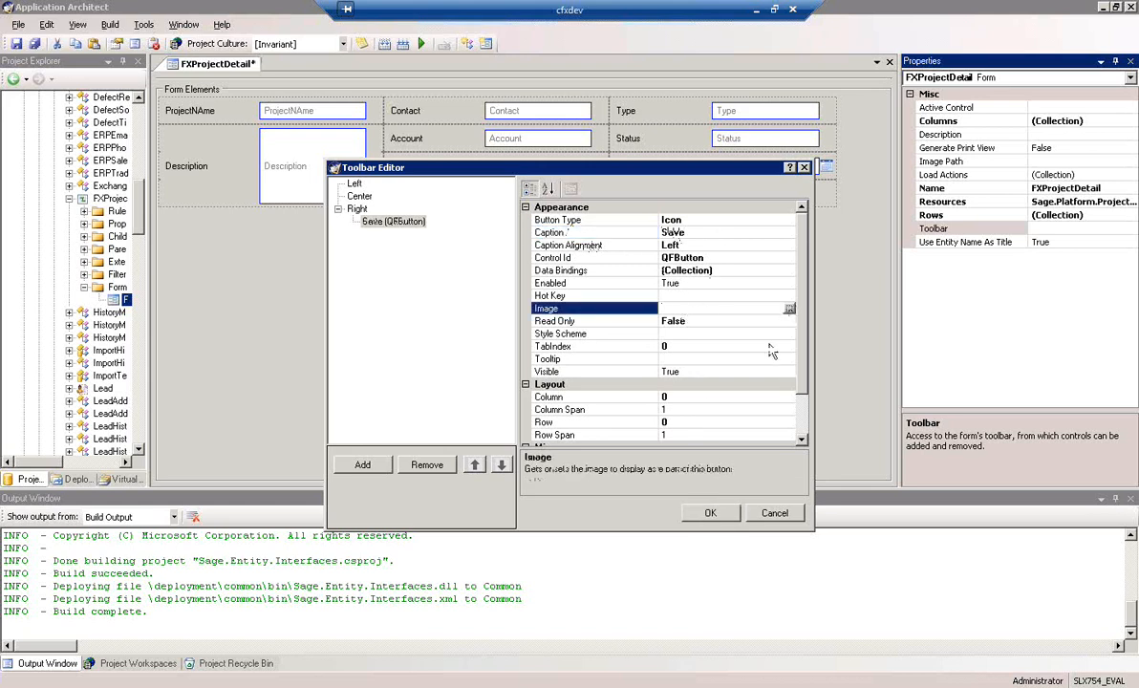
{"action": "left_click", "coordinate": [790, 309]}
{"action": "scroll", "coordinate": [753, 445], "scroll_direction": "down", "scroll_amount": 3}
{"action": "scroll", "coordinate": [753, 444], "scroll_direction": "down", "scroll_amount": 15}
{"action": "scroll", "coordinate": [753, 445], "scroll_direction": "down", "scroll_amount": 15}
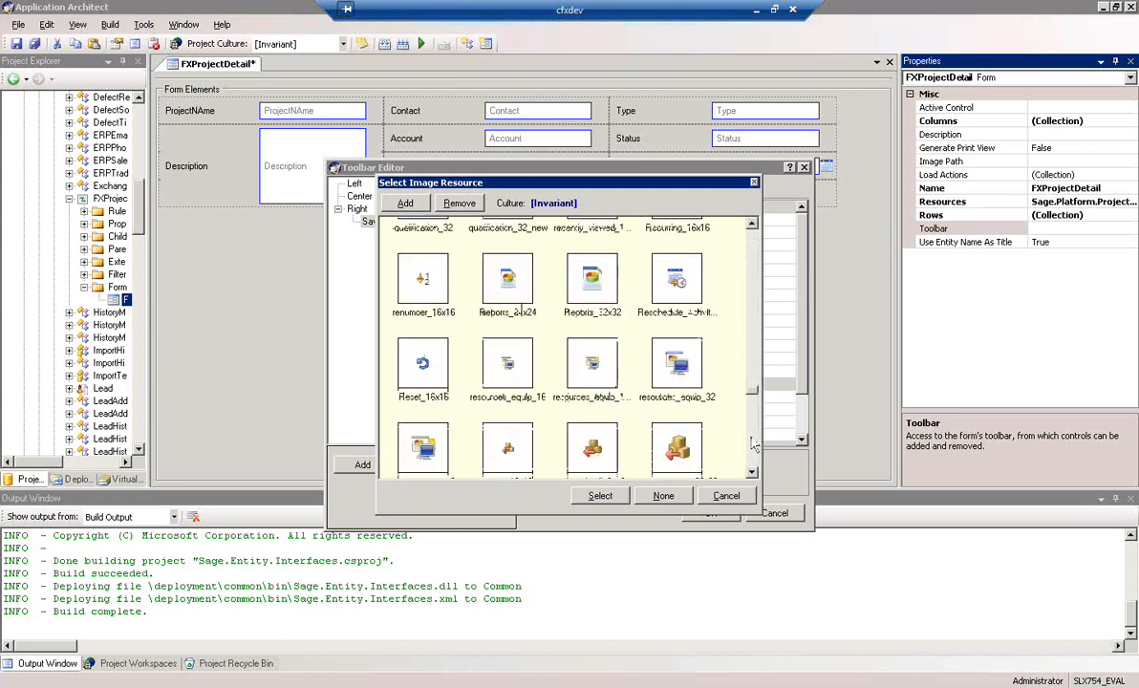
{"action": "scroll", "coordinate": [753, 444], "scroll_direction": "down", "scroll_amount": 4}
{"action": "left_click", "coordinate": [677, 444]}
{"action": "left_click", "coordinate": [600, 496]}
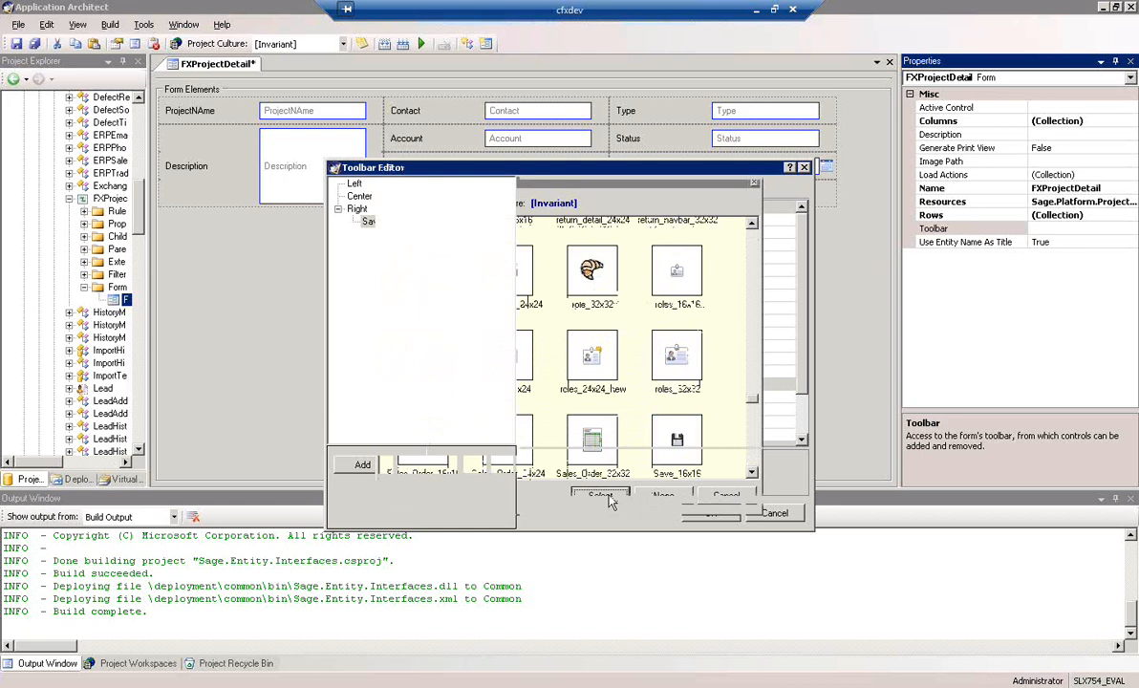
Set the Save button's On Click Action to a Business Rule that runs the FXProject Save rule
{"action": "scroll", "coordinate": [736, 382], "scroll_direction": "down", "scroll_amount": 2}
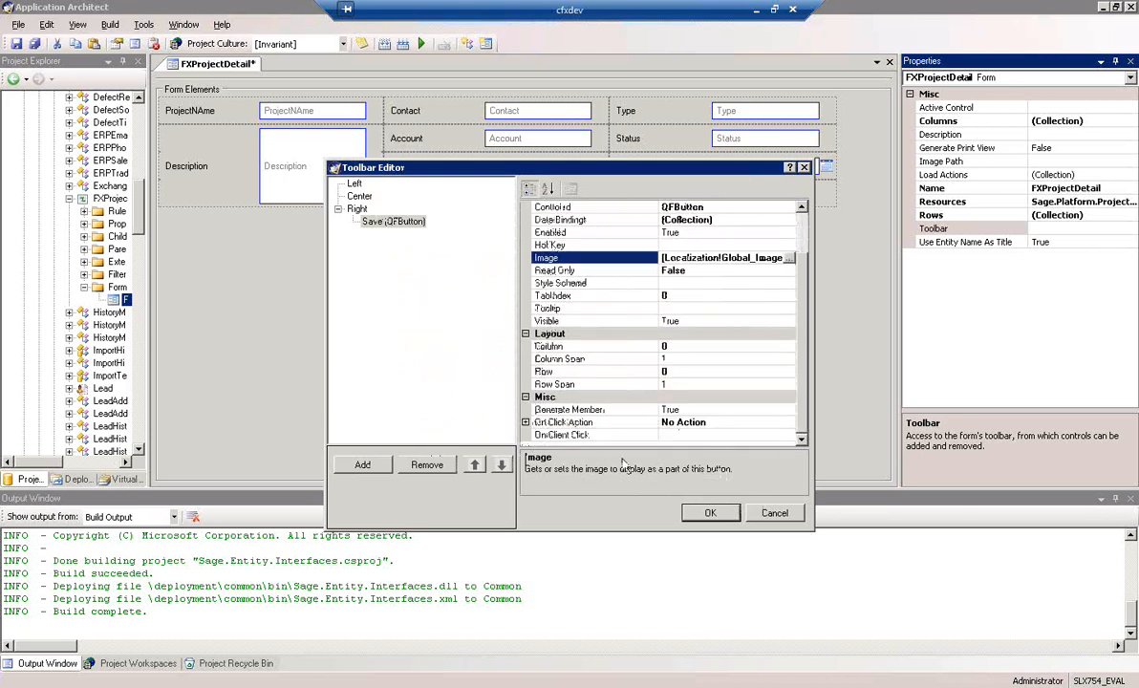
{"action": "left_click", "coordinate": [526, 423]}
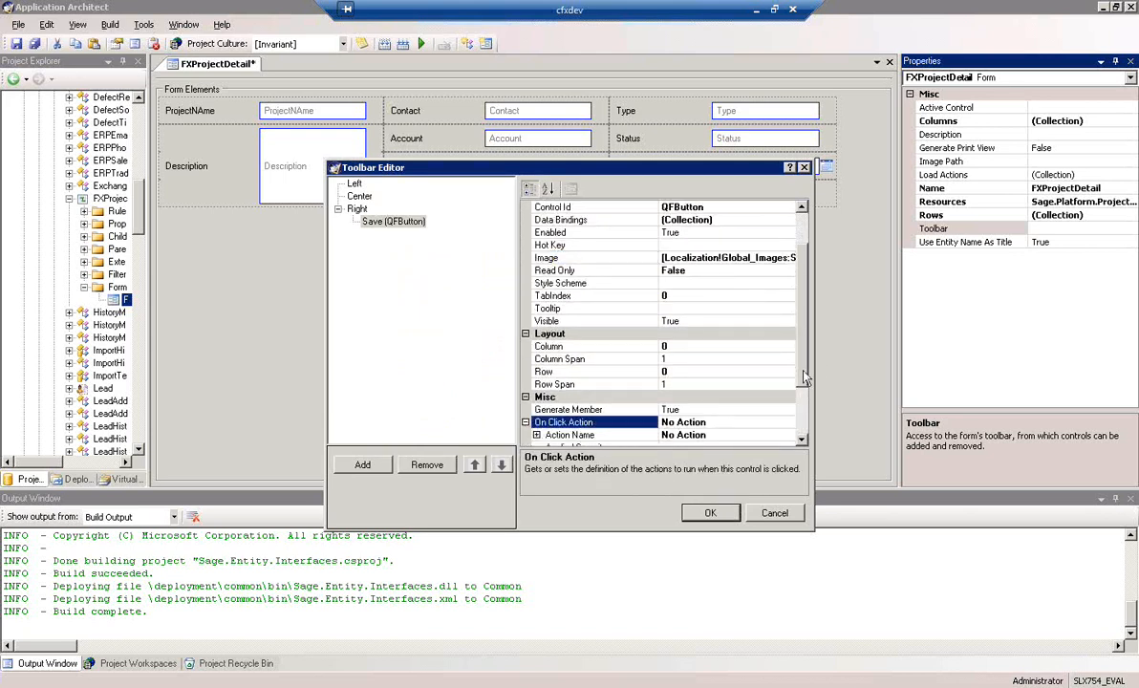
{"action": "left_click_drag", "start_coordinate": [805, 379], "coordinate": [805, 427]}
{"action": "left_click", "coordinate": [536, 360]}
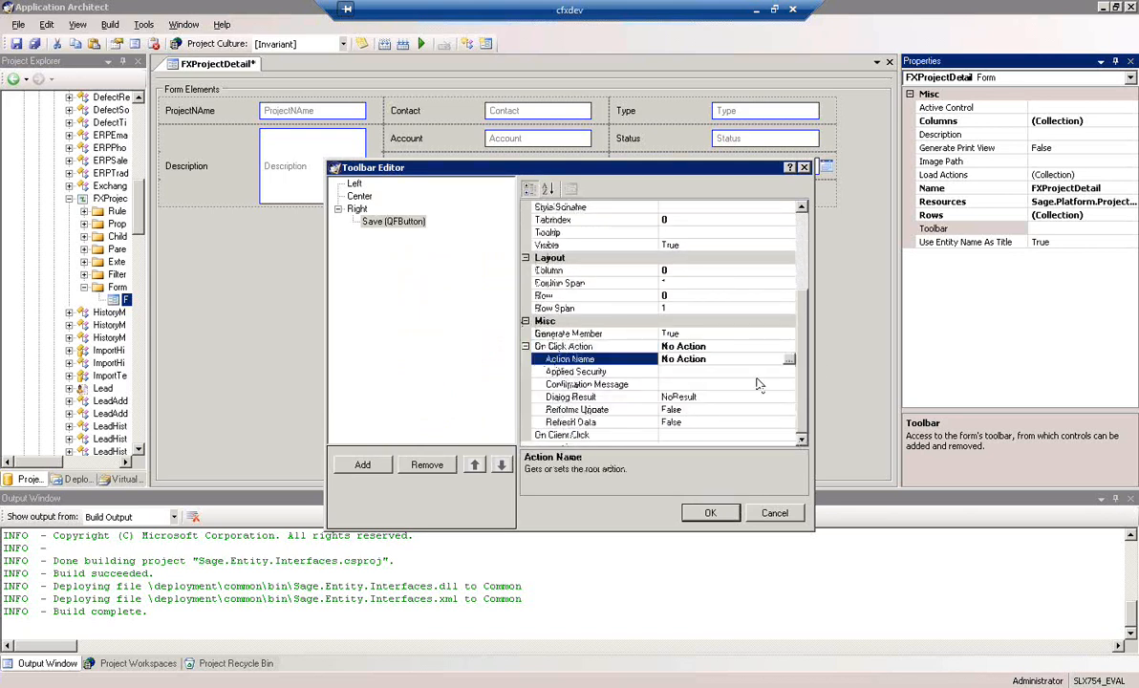
{"action": "left_click", "coordinate": [790, 360]}
{"action": "left_click", "coordinate": [86, 117]}
{"action": "left_click", "coordinate": [470, 106]}
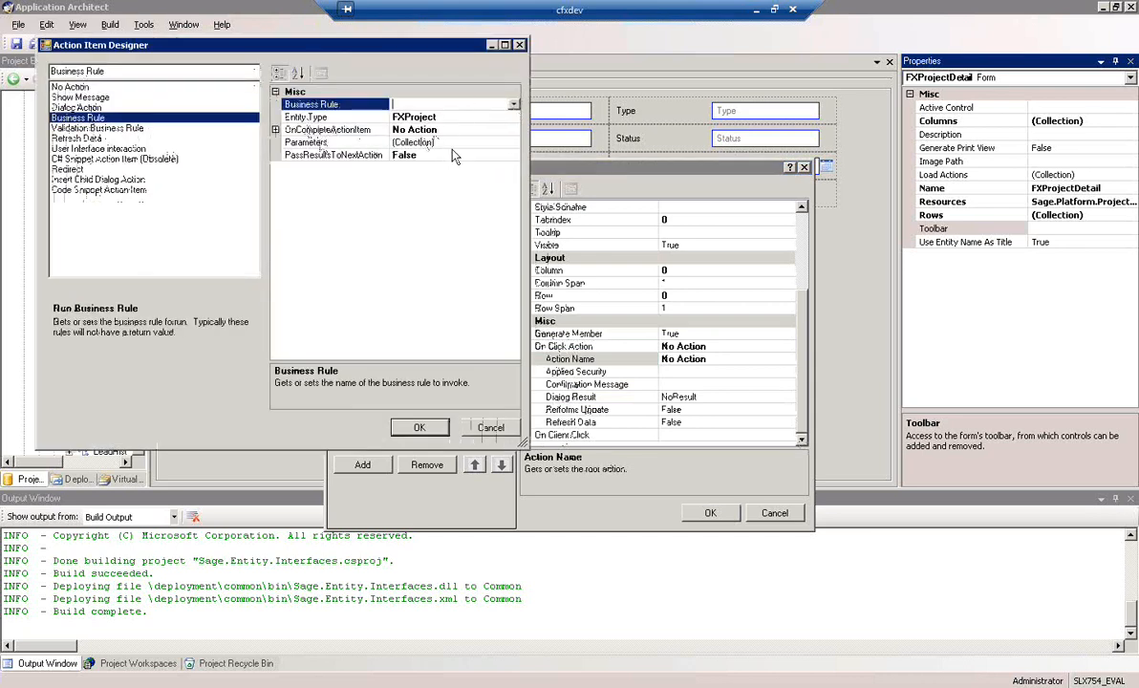
{"action": "left_click", "coordinate": [513, 104]}
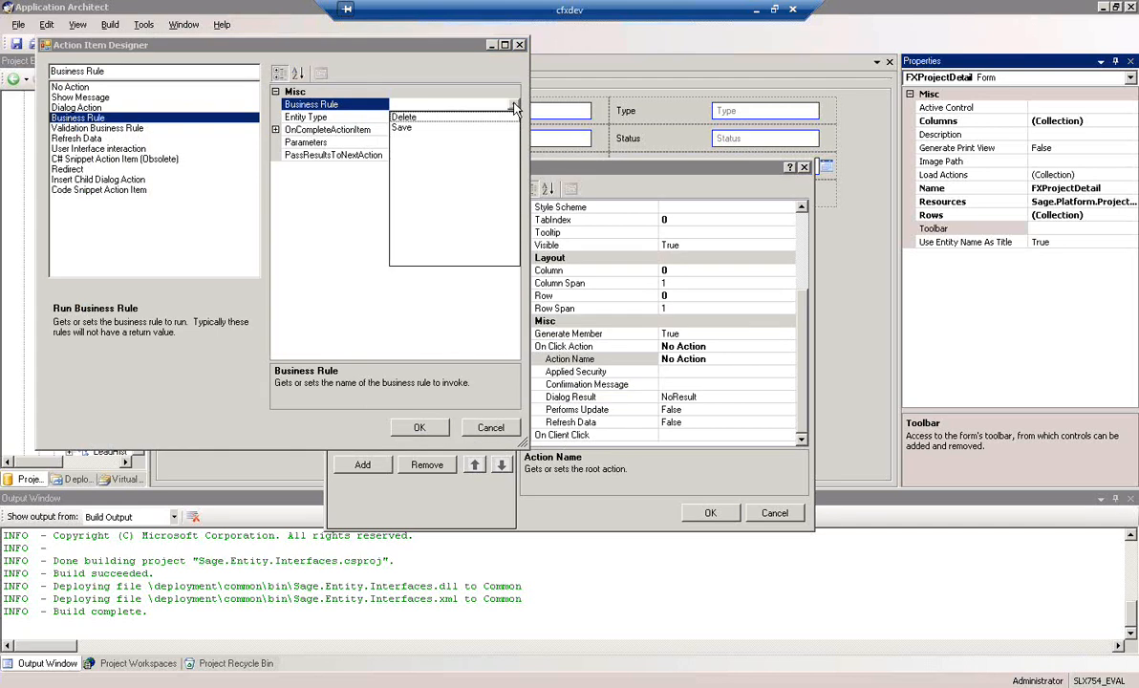
{"action": "left_click", "coordinate": [403, 128]}
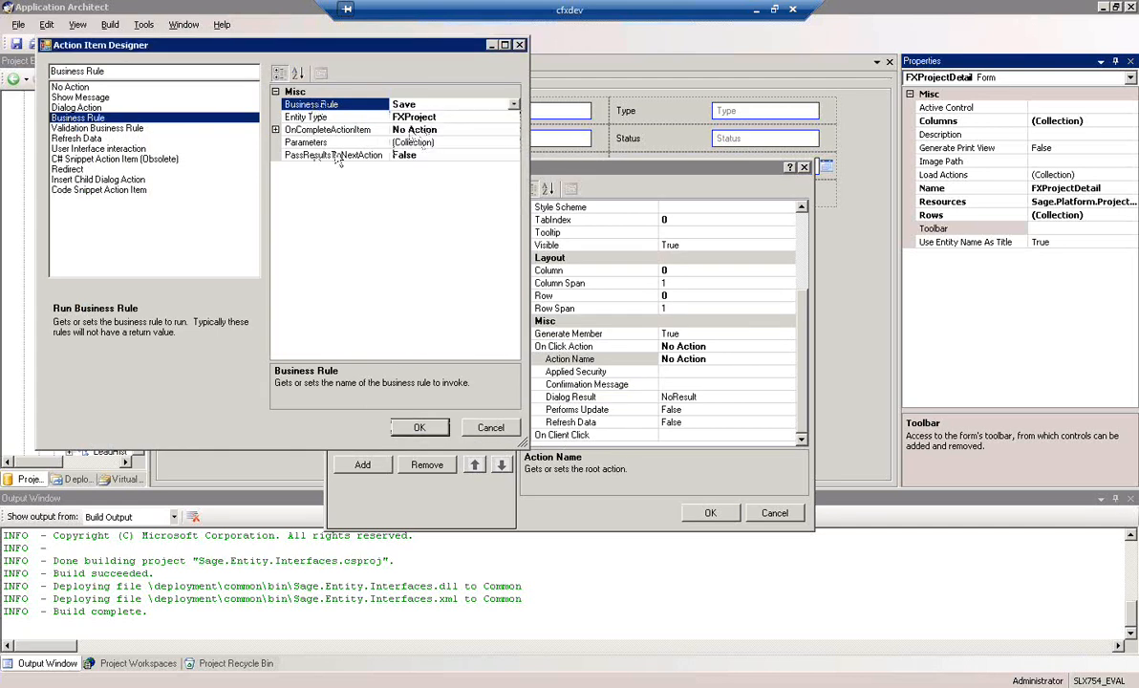
{"action": "left_click", "coordinate": [420, 428]}
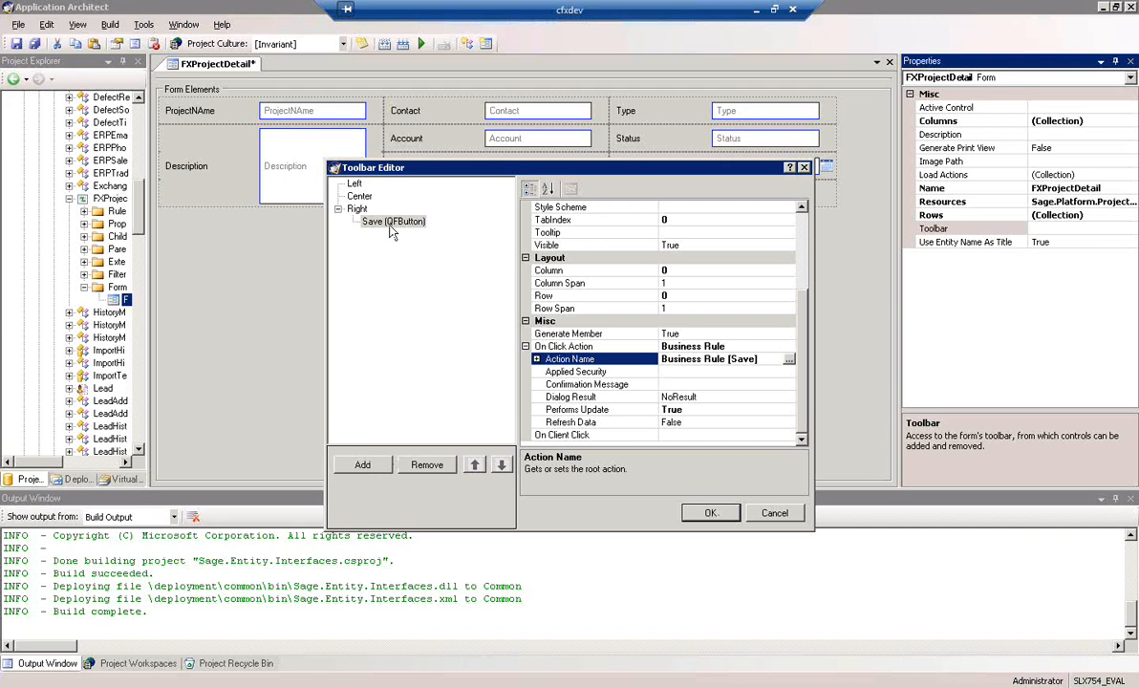
Add a Group Navigator to the Right toolbar section, move it above the Save button and apply the toolbar changes
{"action": "left_click", "coordinate": [364, 465]}
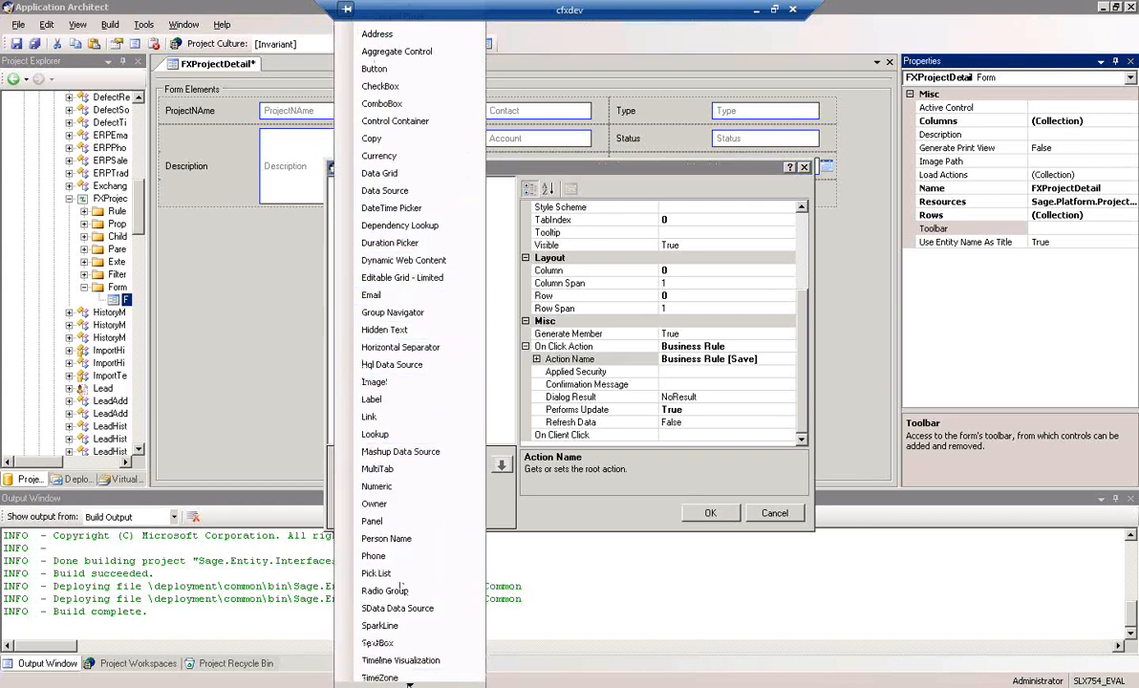
{"action": "left_click", "coordinate": [408, 685]}
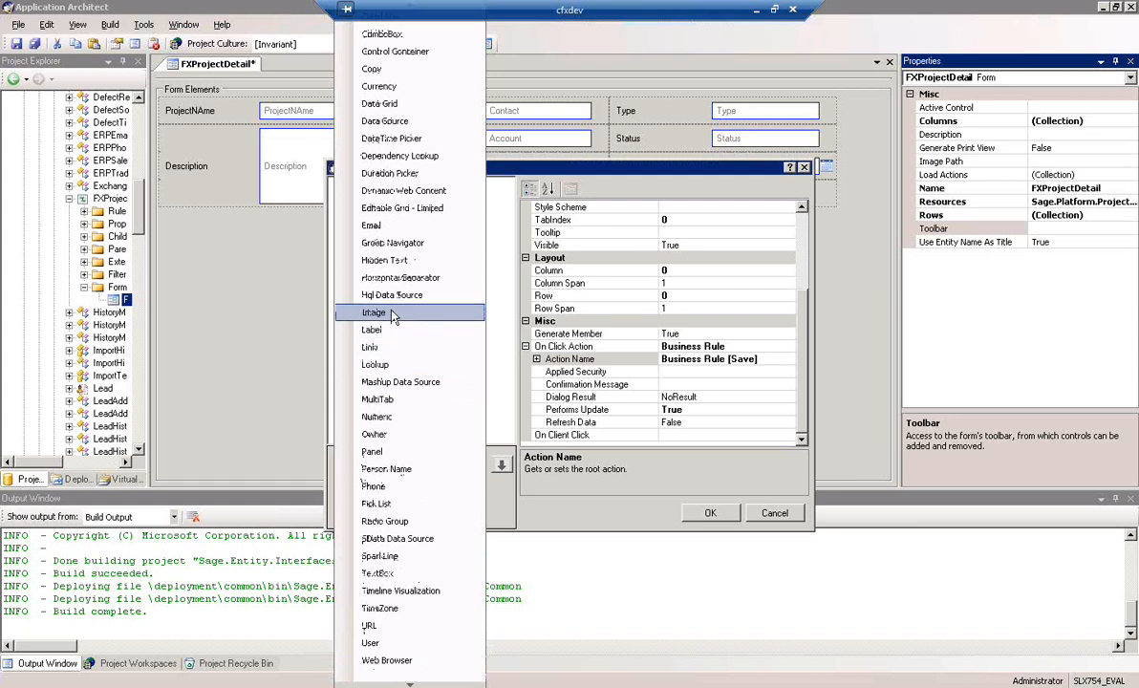
{"action": "left_click", "coordinate": [405, 246]}
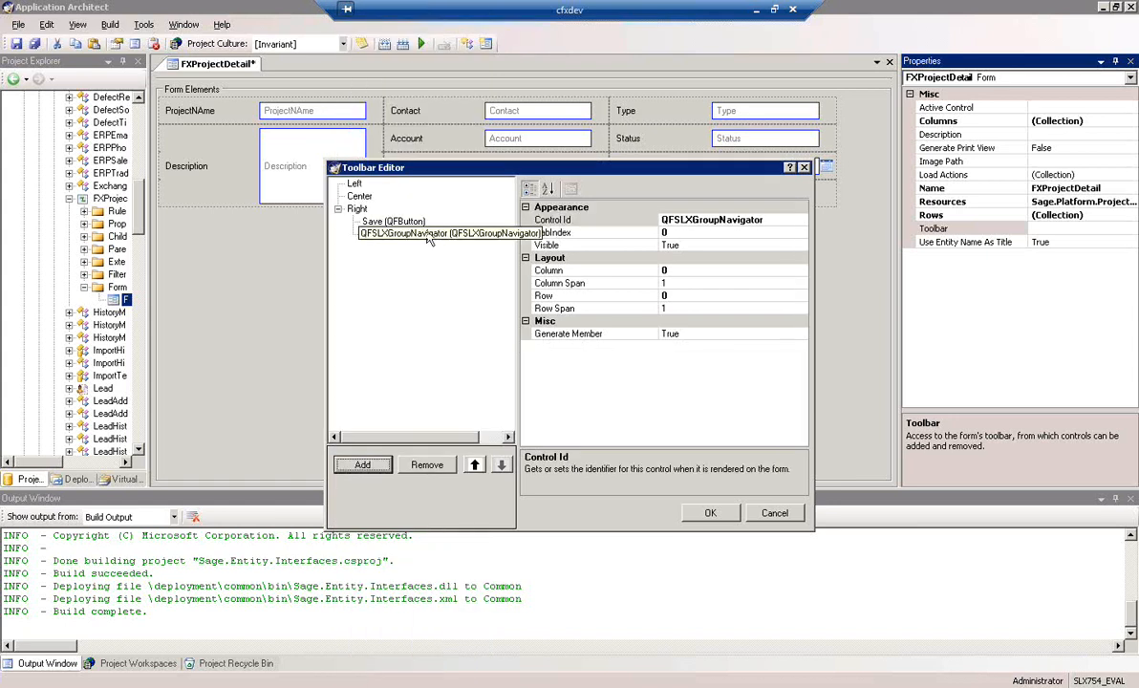
{"action": "left_click", "coordinate": [475, 466]}
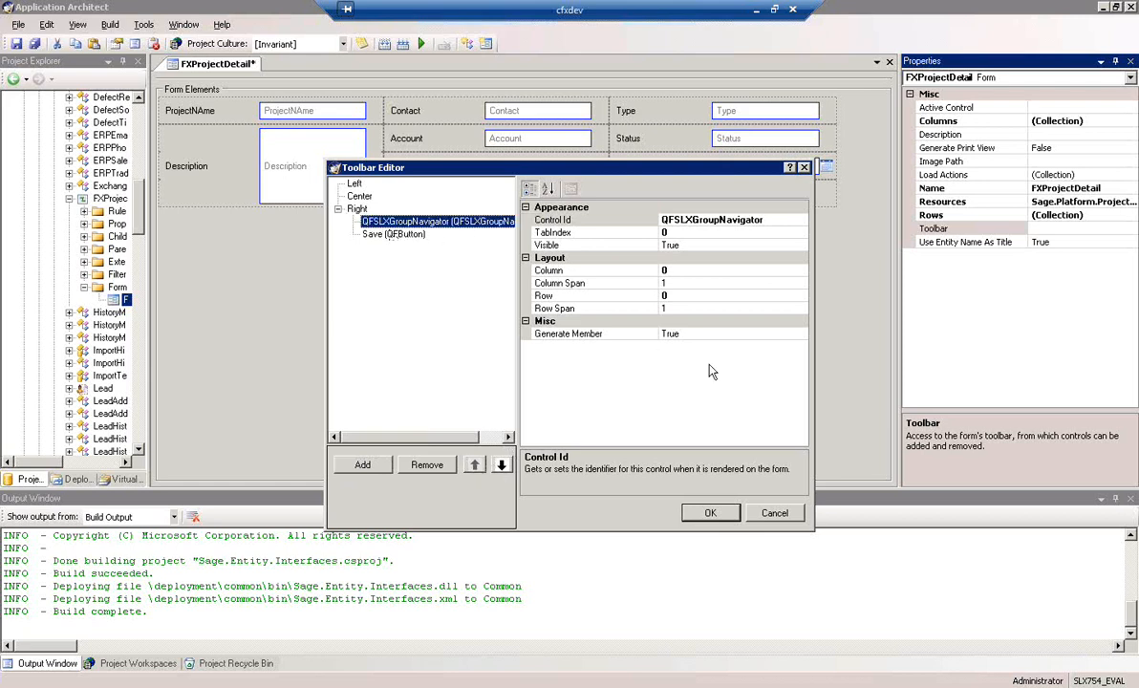
{"action": "left_click", "coordinate": [710, 516]}
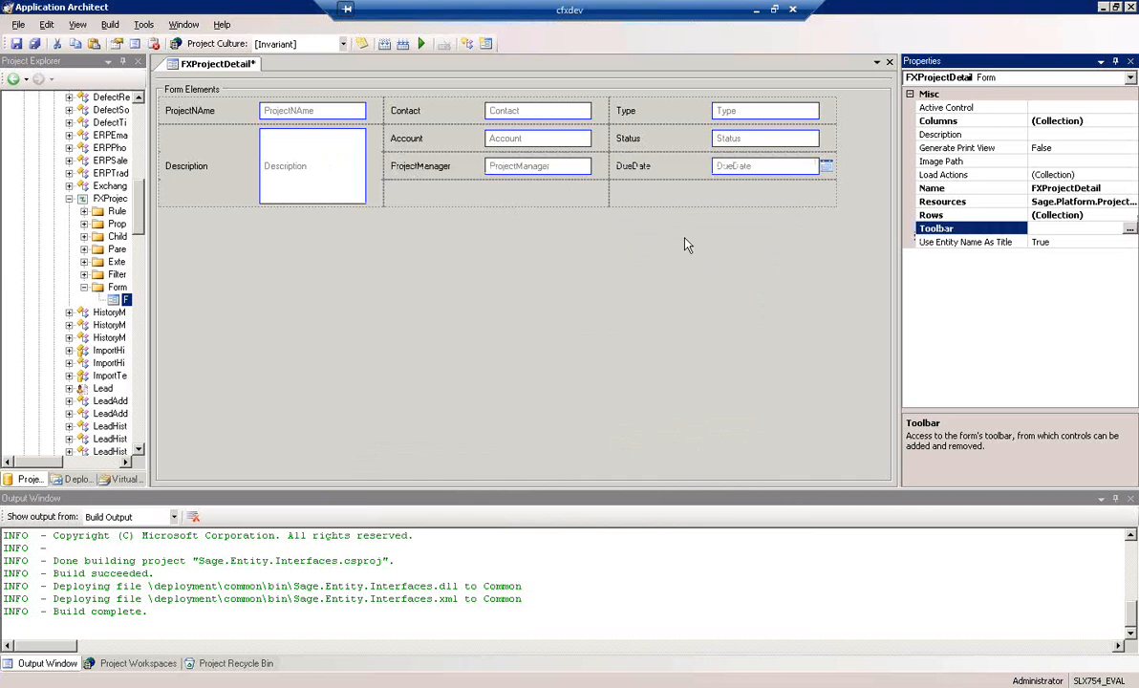
Reopen the form's toolbar for editing and add another button to the Right section with type Icon and caption Delete
{"action": "left_click", "coordinate": [1131, 230]}
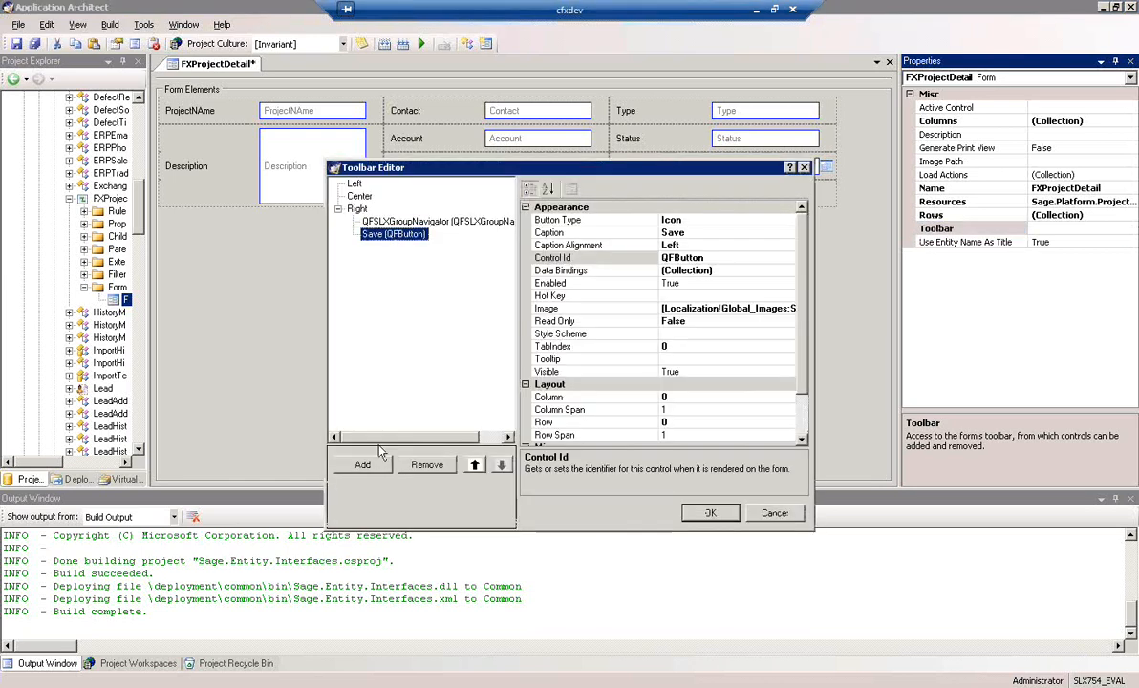
{"action": "left_click", "coordinate": [368, 465]}
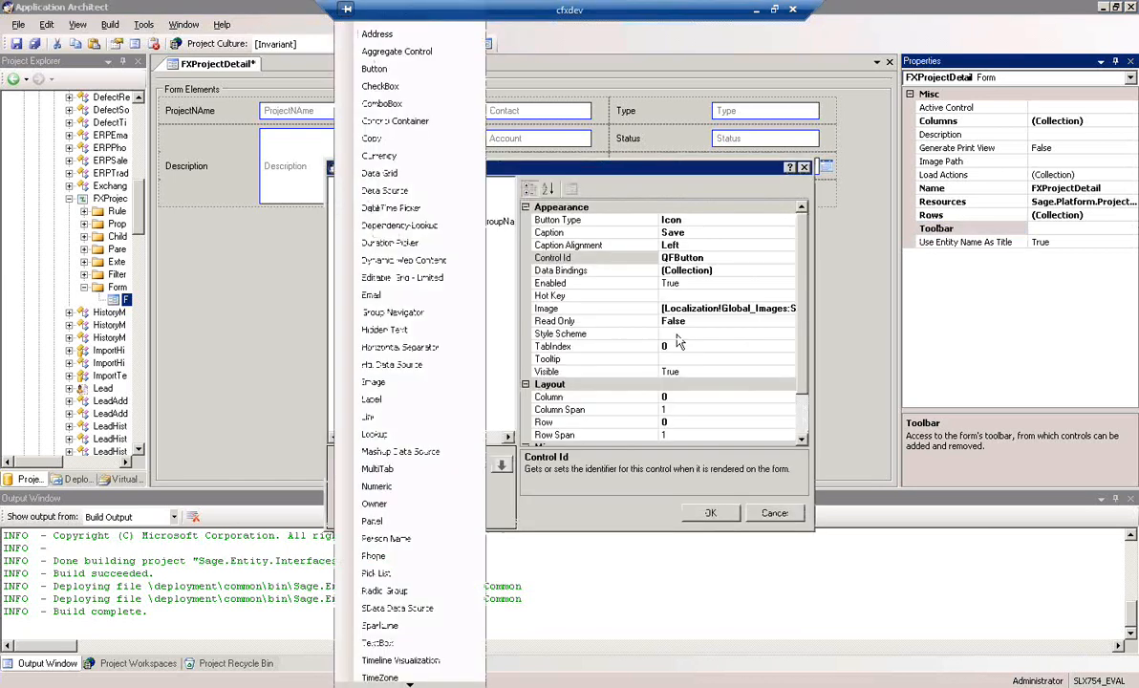
{"action": "left_click", "coordinate": [400, 69]}
{"action": "left_click", "coordinate": [736, 219]}
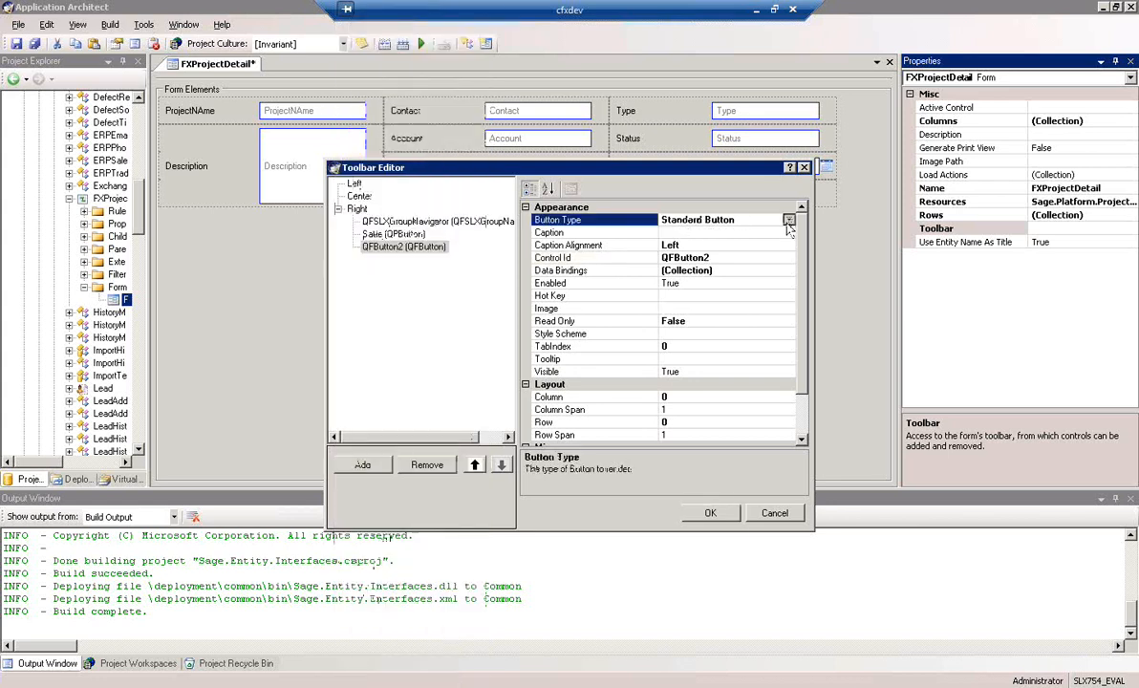
{"action": "left_click", "coordinate": [789, 221]}
{"action": "left_click", "coordinate": [731, 246]}
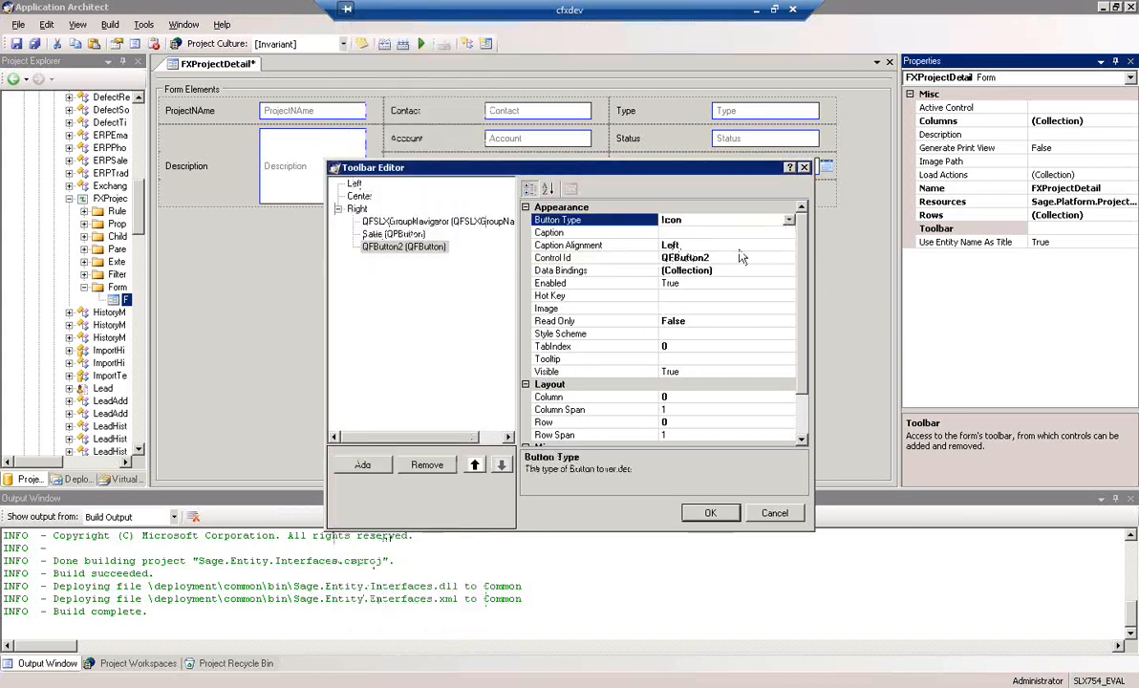
{"action": "left_click", "coordinate": [717, 231]}
{"action": "type", "text": "D"}
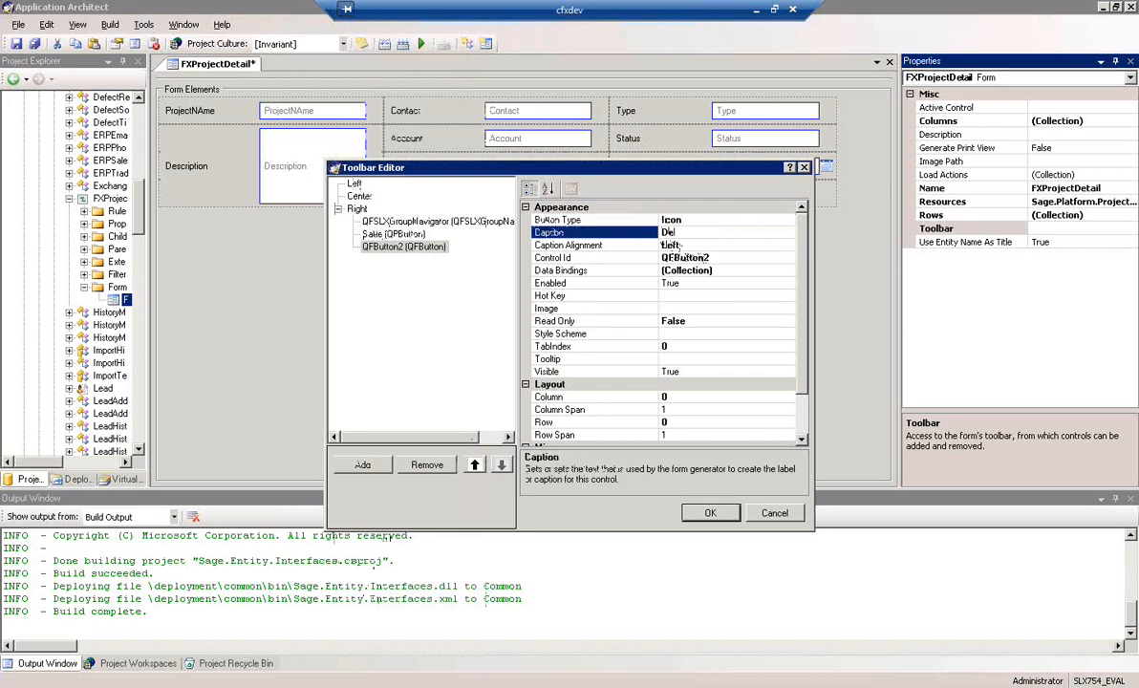
{"action": "type", "text": "el"}
{"action": "key", "text": "Return"}
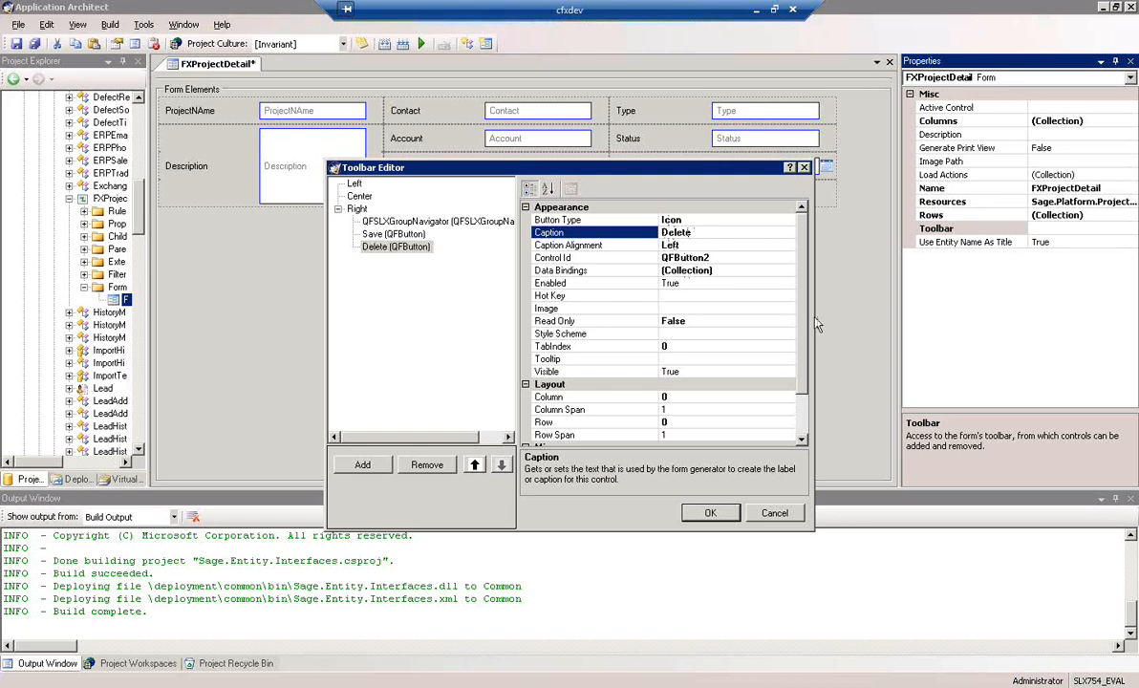
Assign the Delete_16x16 image resource to the Delete toolbar button
{"action": "left_click", "coordinate": [716, 307]}
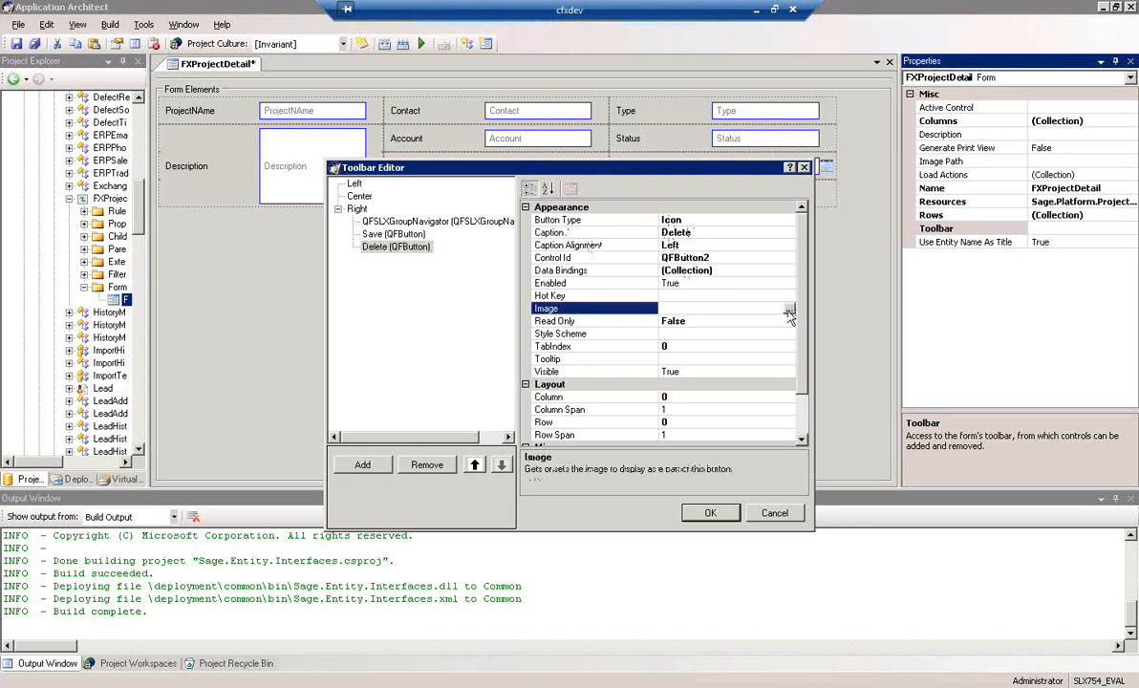
{"action": "left_click", "coordinate": [790, 312]}
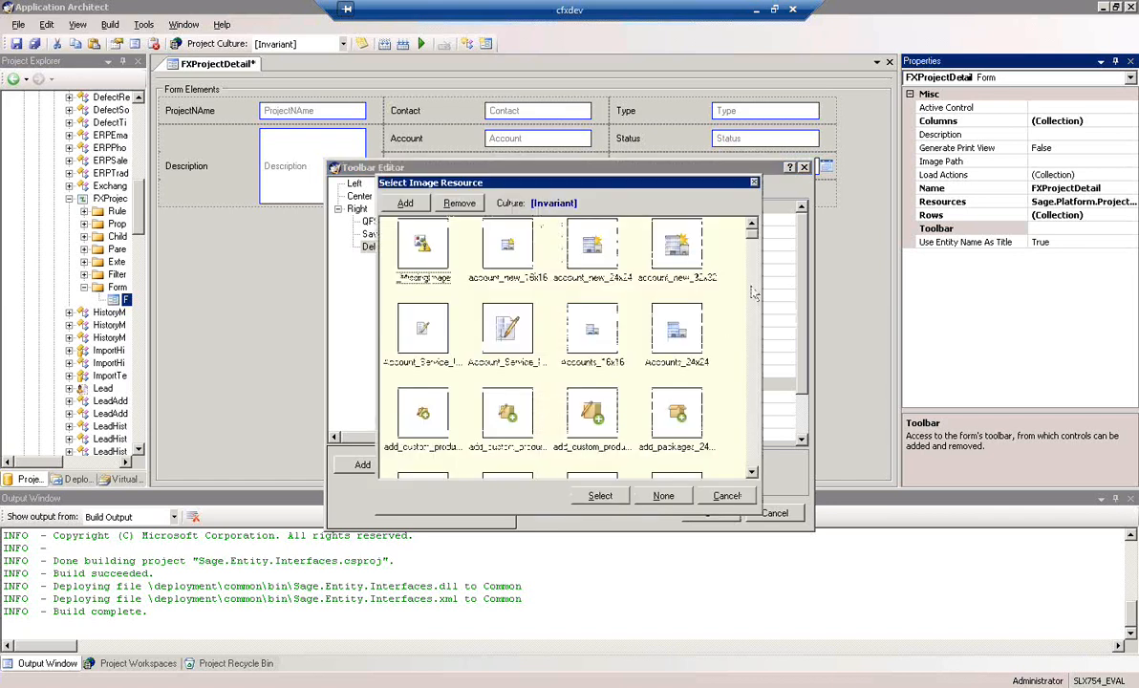
{"action": "scroll", "coordinate": [755, 416], "scroll_direction": "down", "scroll_amount": 6}
{"action": "left_click", "coordinate": [756, 416]}
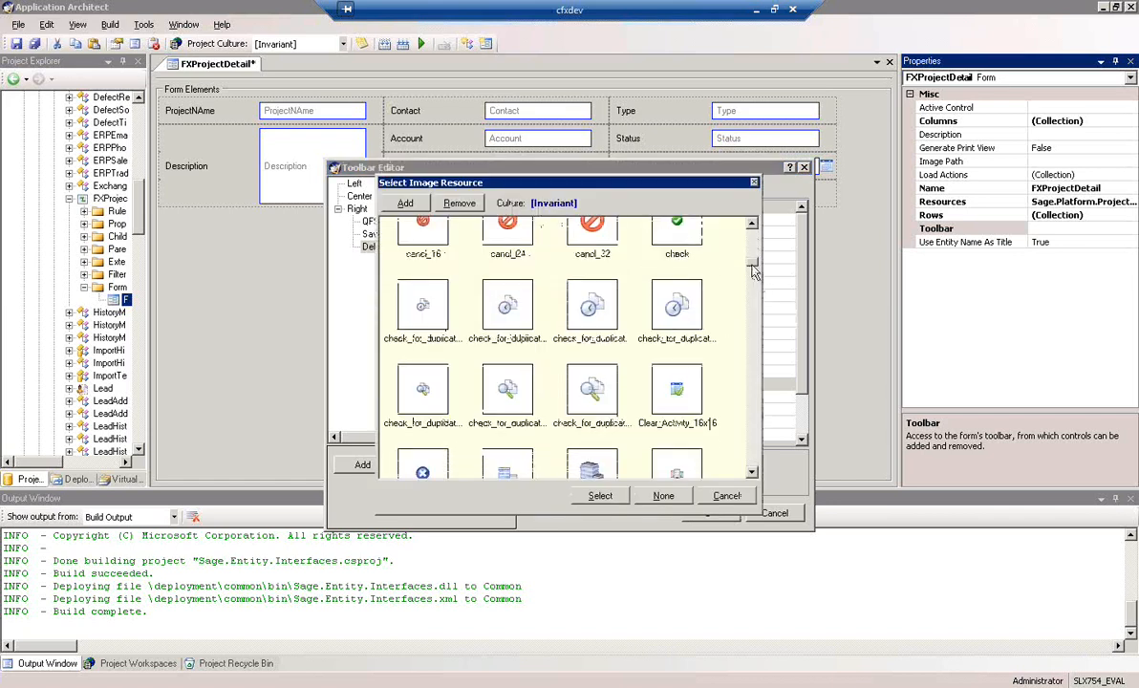
{"action": "left_click_drag", "start_coordinate": [752, 265], "coordinate": [752, 302]}
{"action": "left_click", "coordinate": [677, 244]}
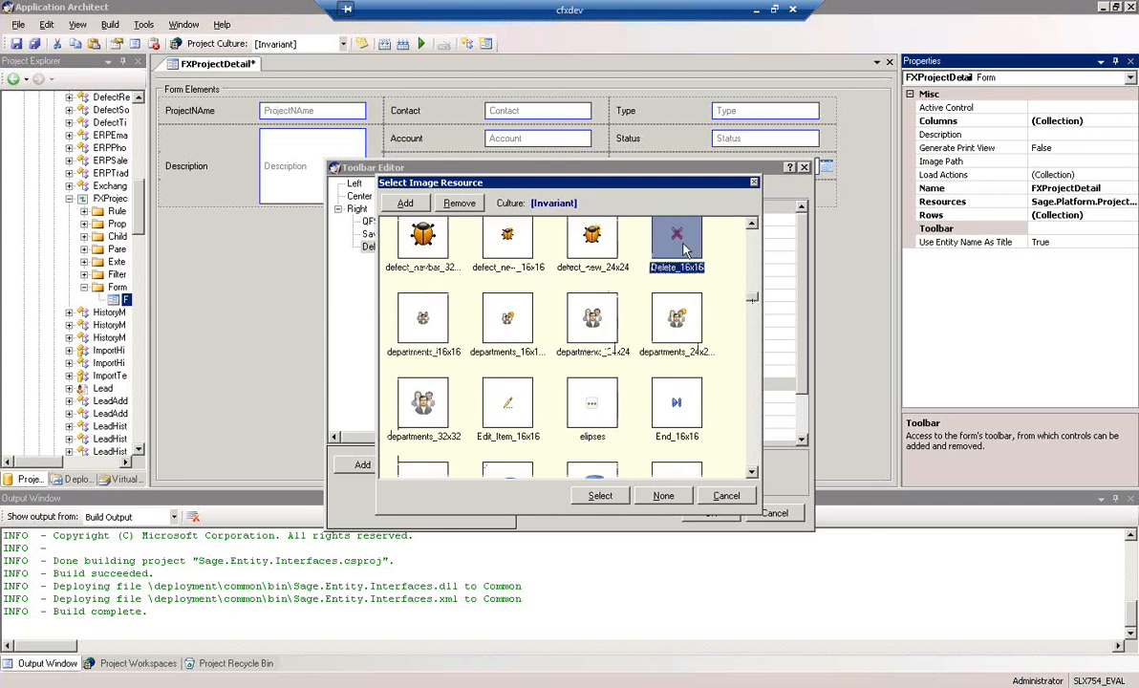
{"action": "left_click", "coordinate": [600, 495]}
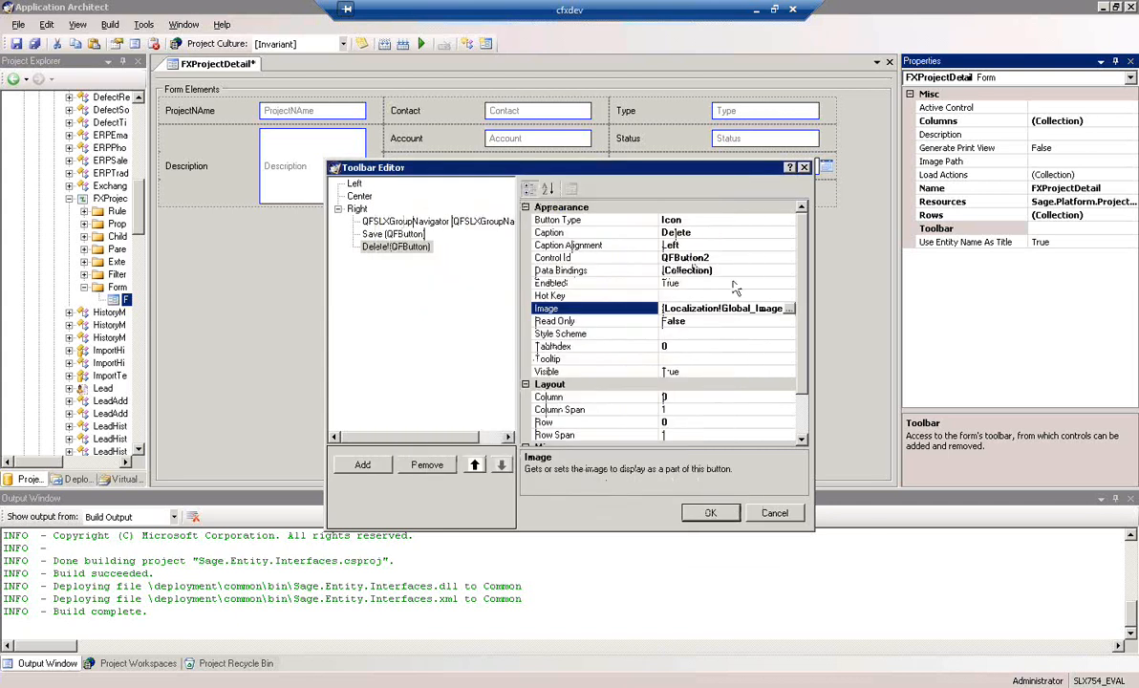
Set the Delete button's On Click Action to a Business Rule that runs the FXProject Delete rule
{"action": "scroll", "coordinate": [803, 383], "scroll_direction": "down", "scroll_amount": 2}
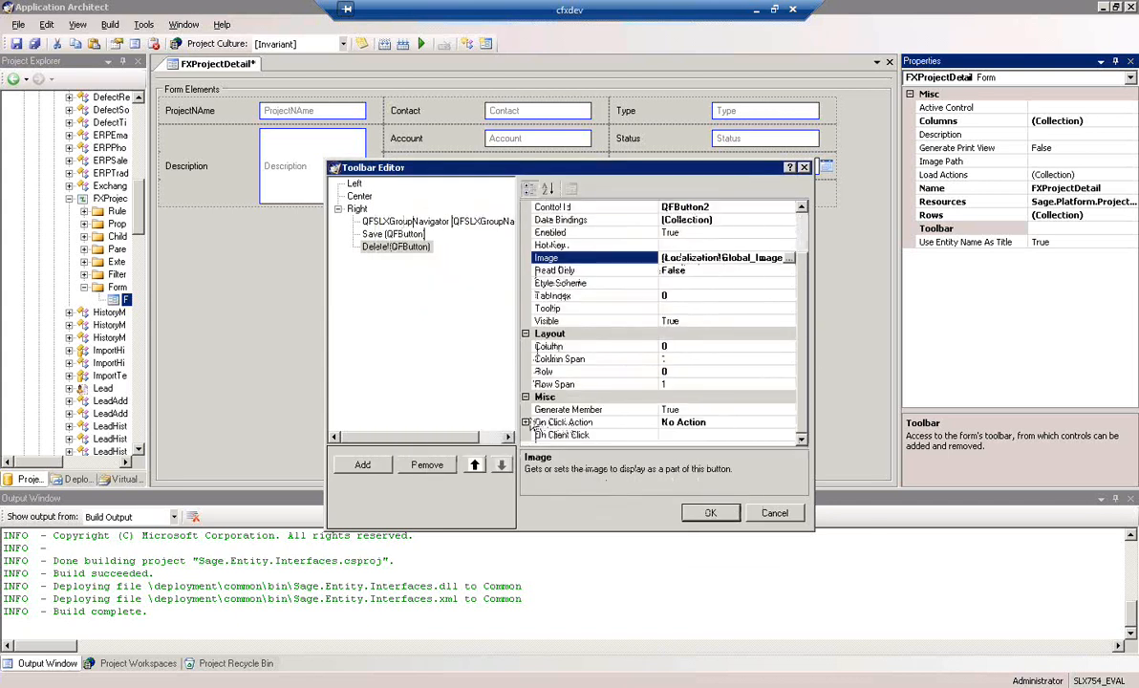
{"action": "left_click", "coordinate": [564, 422]}
{"action": "left_click_drag", "start_coordinate": [803, 362], "coordinate": [805, 460]}
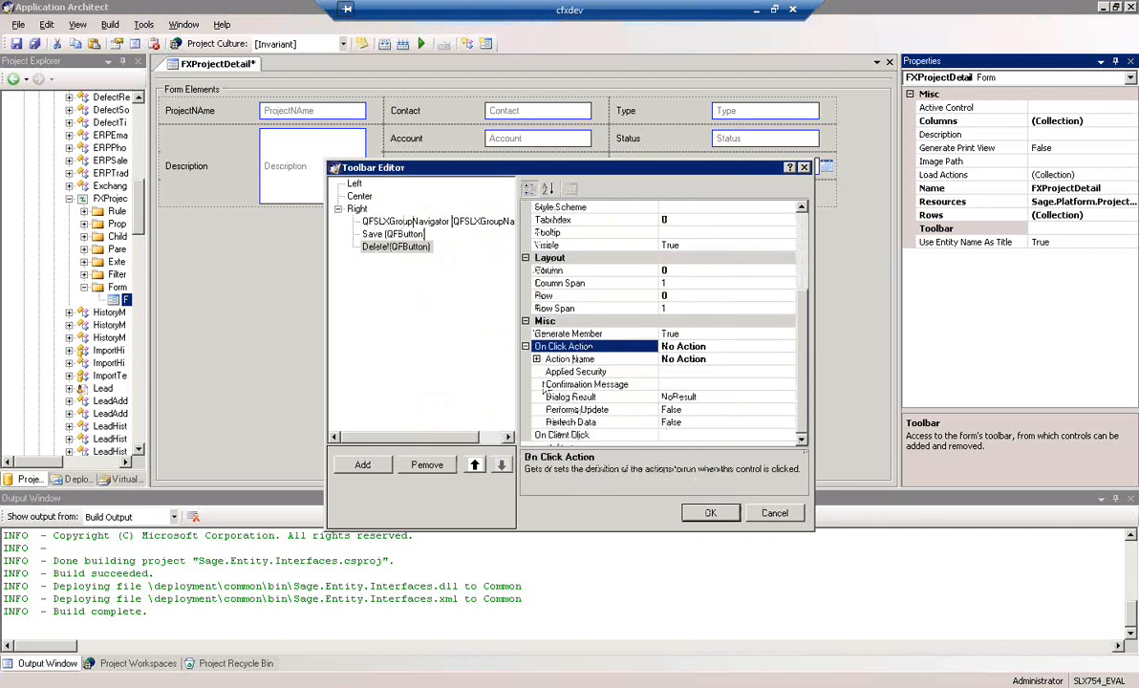
{"action": "left_click", "coordinate": [540, 360]}
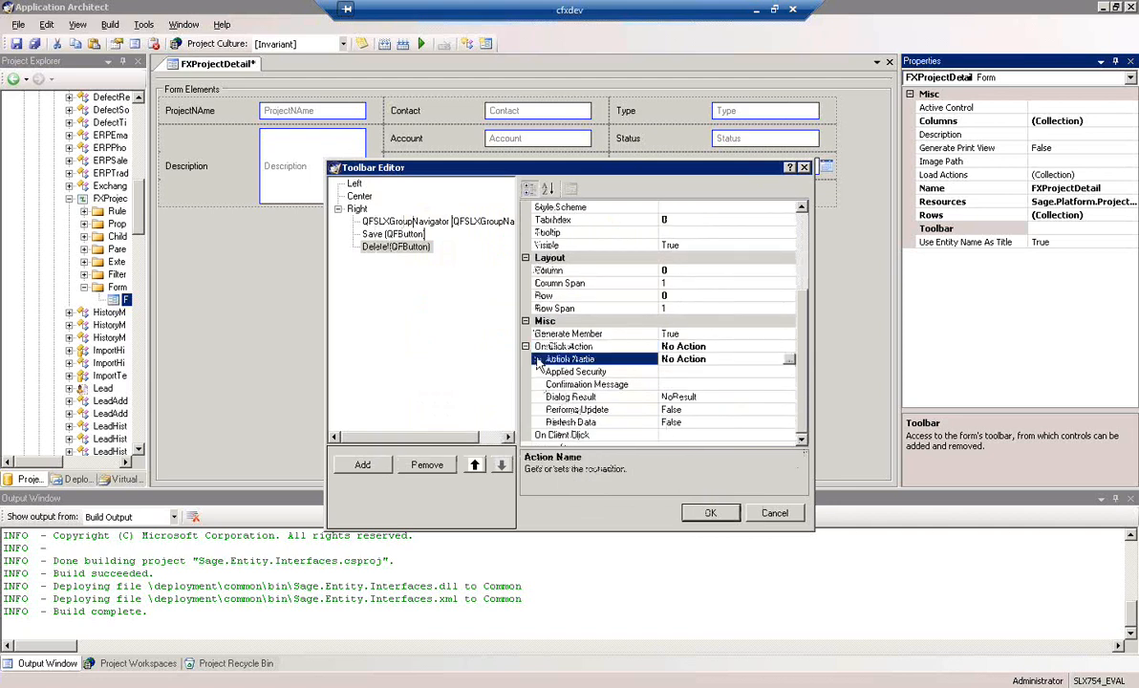
{"action": "left_click", "coordinate": [790, 361]}
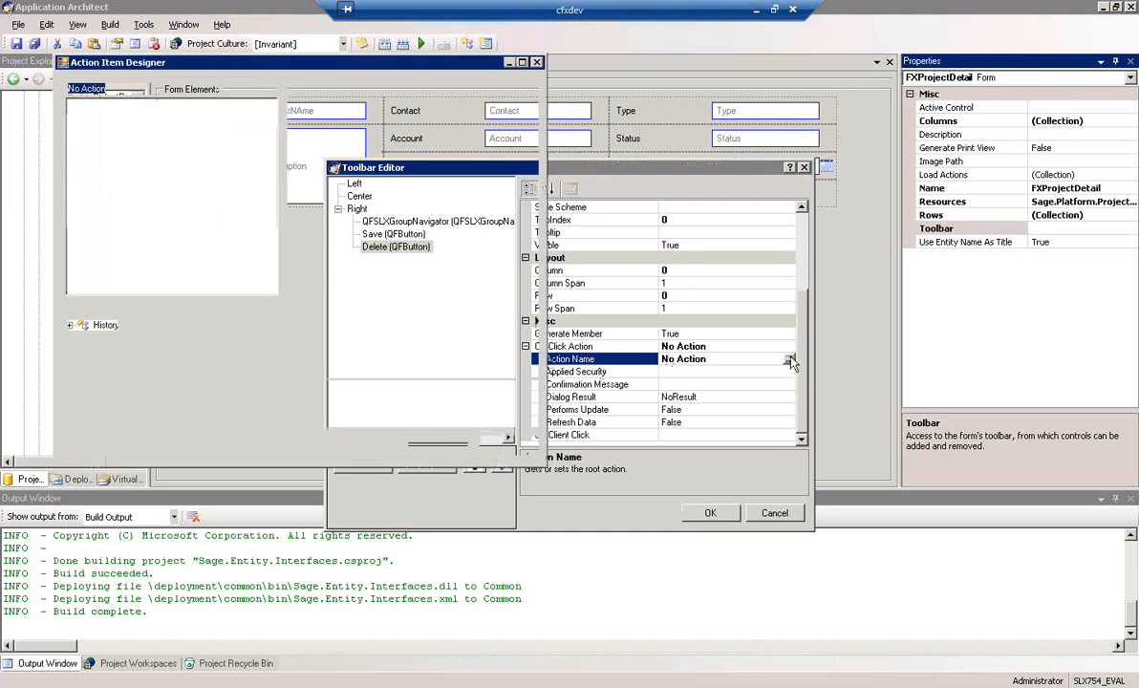
{"action": "left_click", "coordinate": [95, 134]}
{"action": "left_click", "coordinate": [501, 122]}
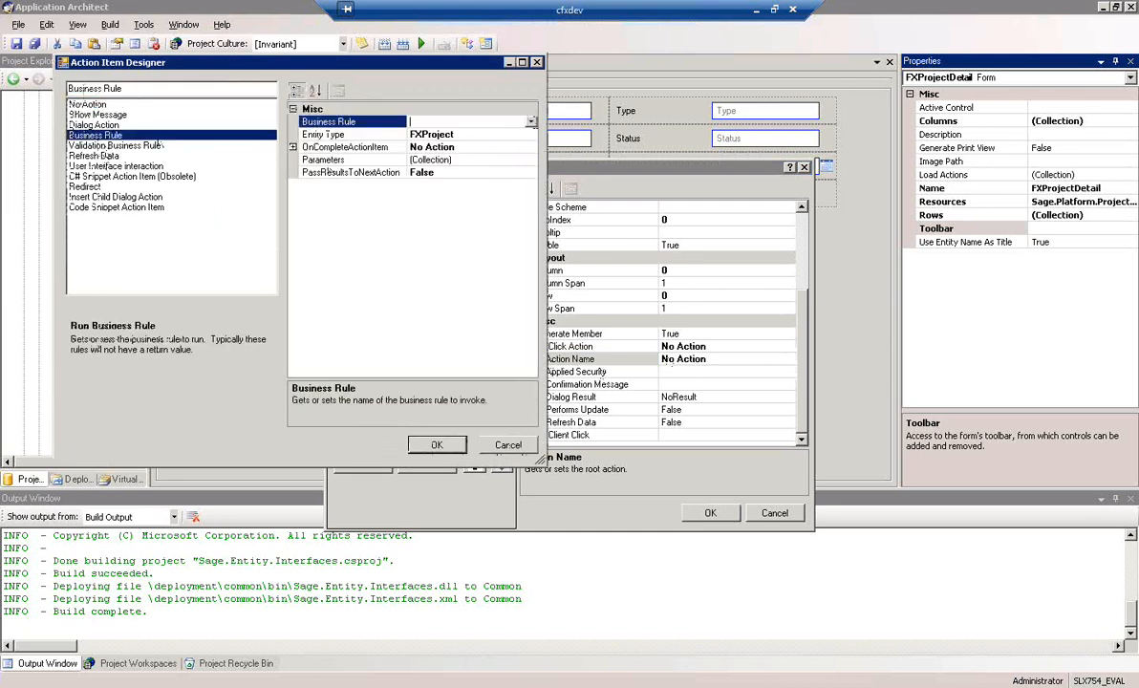
{"action": "left_click", "coordinate": [531, 121]}
{"action": "left_click", "coordinate": [426, 135]}
{"action": "left_click", "coordinate": [437, 446]}
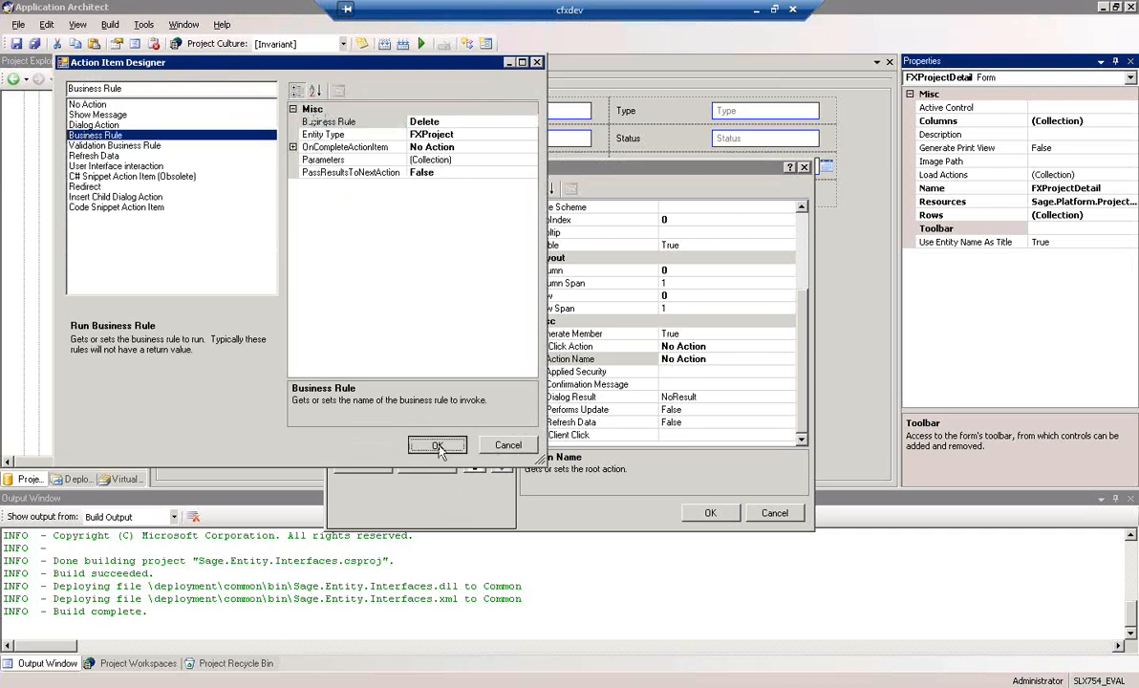
Set the Delete action's confirmation message to "Are you sure you want to delete the current FXProject record?", apply the toolbar and save the form
{"action": "left_click", "coordinate": [697, 383]}
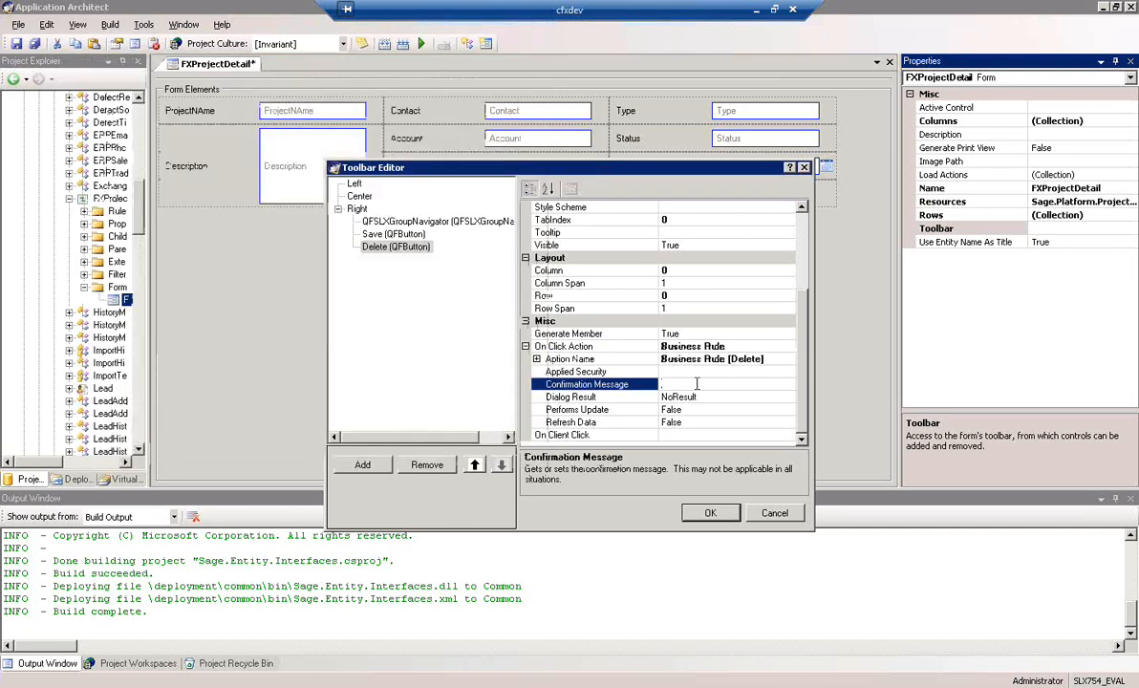
{"action": "type", "text": "Are you sure you w"}
{"action": "type", "text": "ant to delete the"}
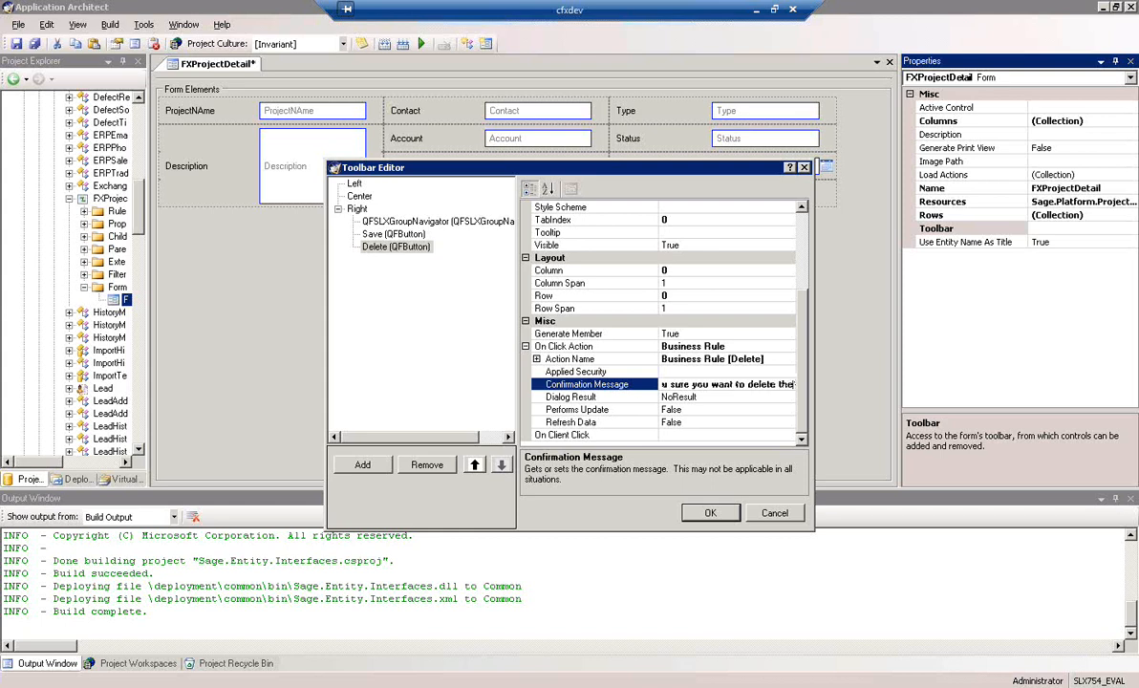
{"action": "type", "text": " curren"}
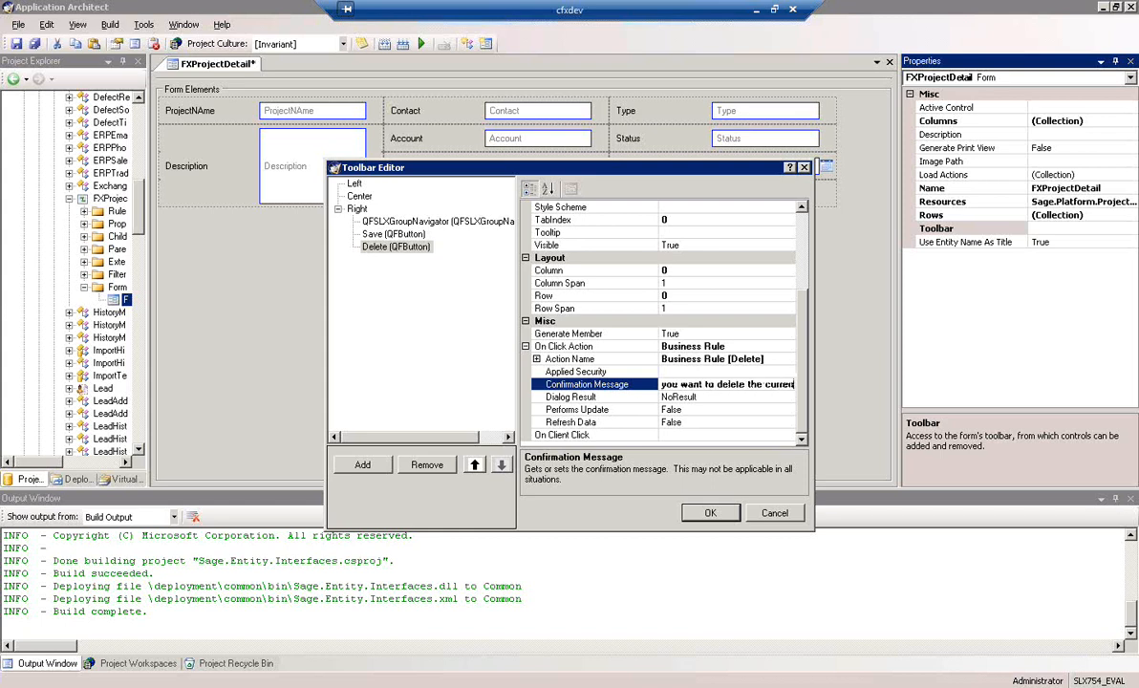
{"action": "type", "text": "t FX P"}
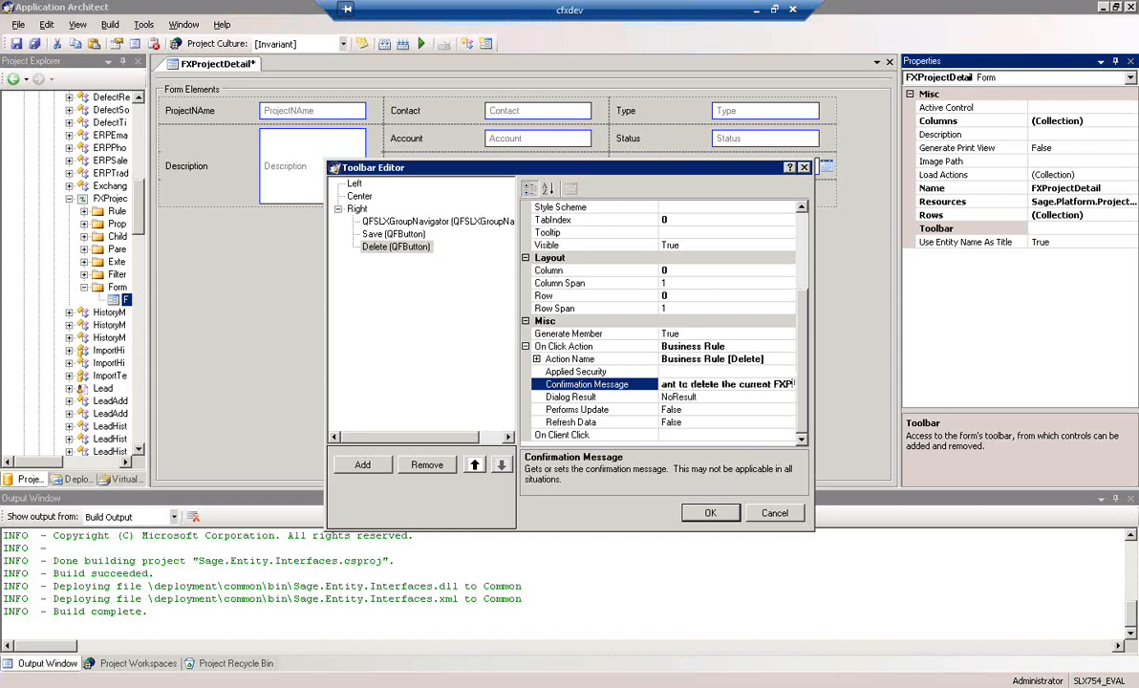
{"action": "type", "text": "rojec"}
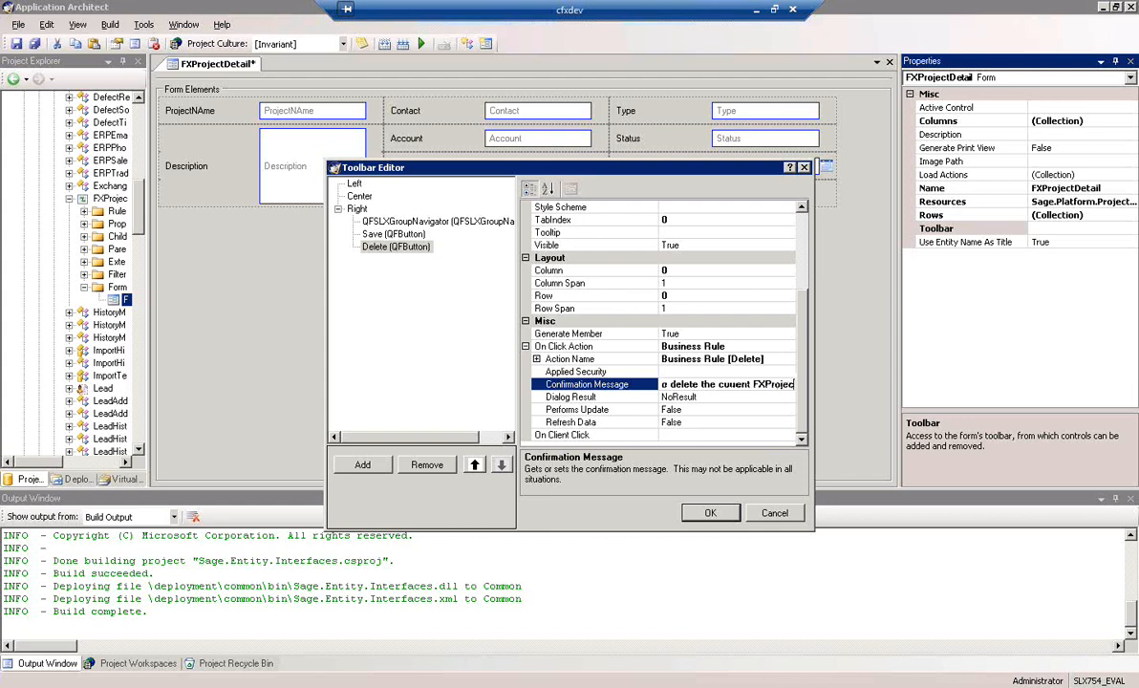
{"action": "type", "text": "t record?"}
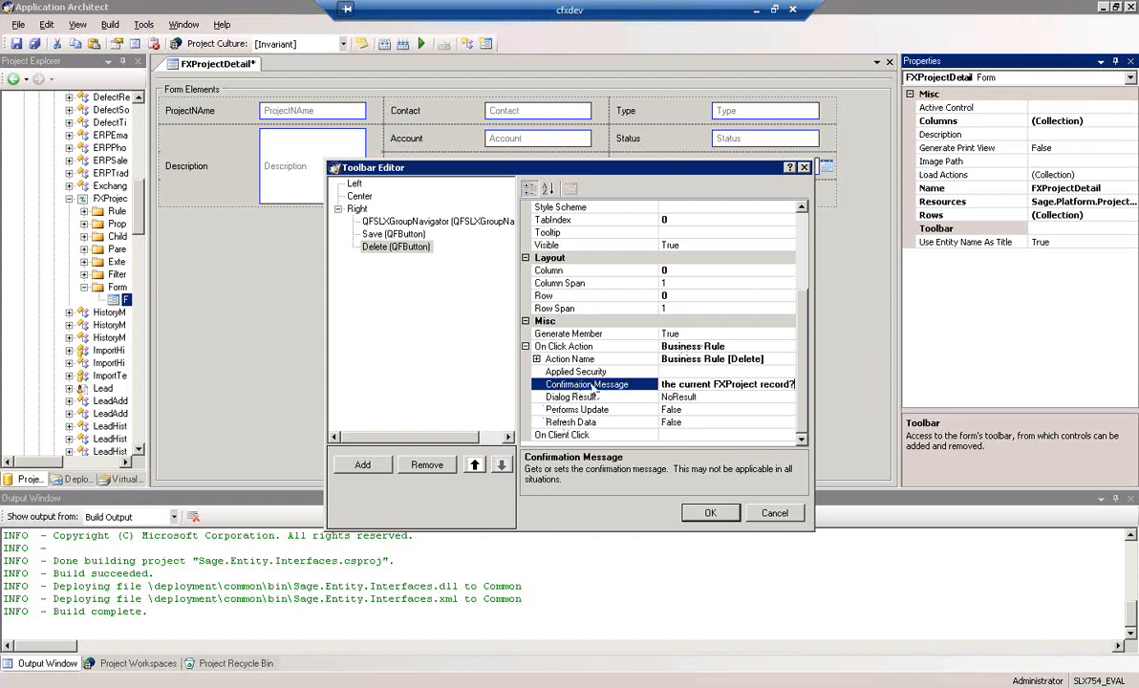
{"action": "left_click", "coordinate": [711, 514]}
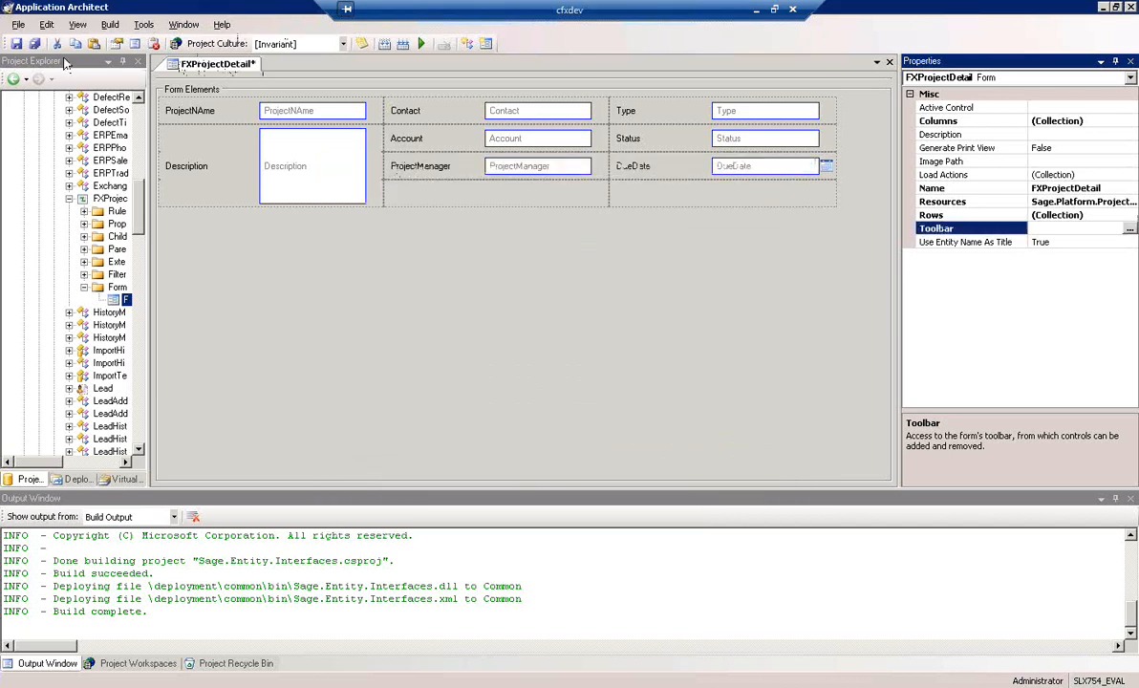
{"action": "left_click", "coordinate": [16, 43]}
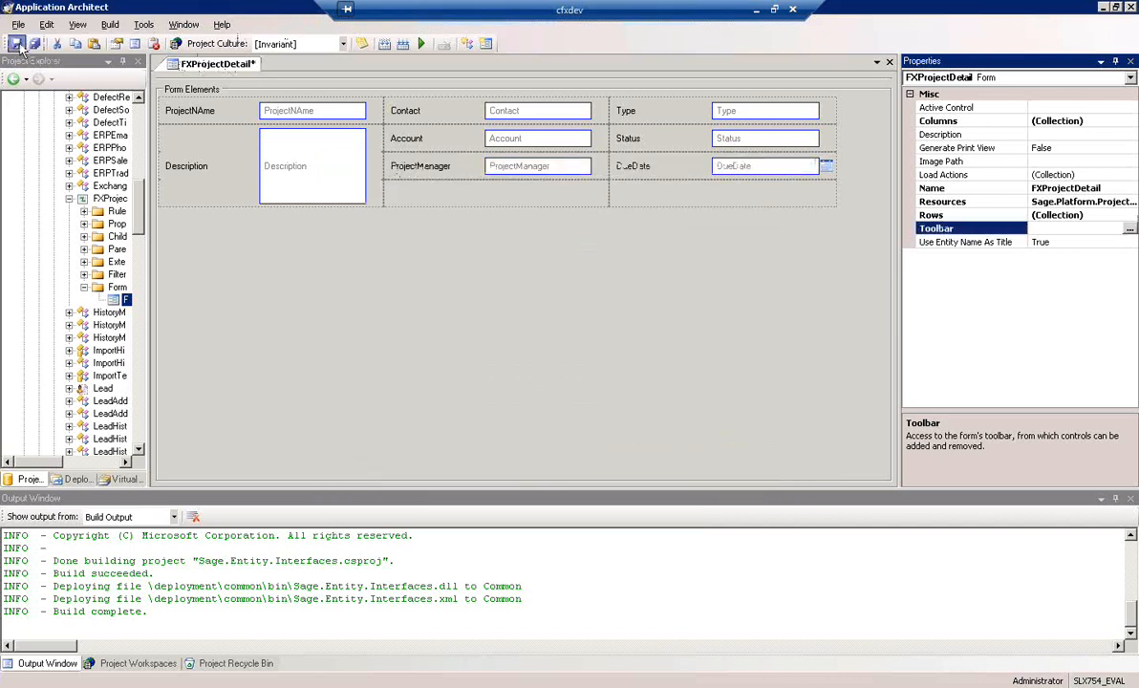
Start the New Form Wizard for the FXProject entity and name the new detail form AddEditFXProject
{"action": "left_click_drag", "start_coordinate": [145, 235], "coordinate": [203, 247]}
{"action": "right_click", "coordinate": [118, 288]}
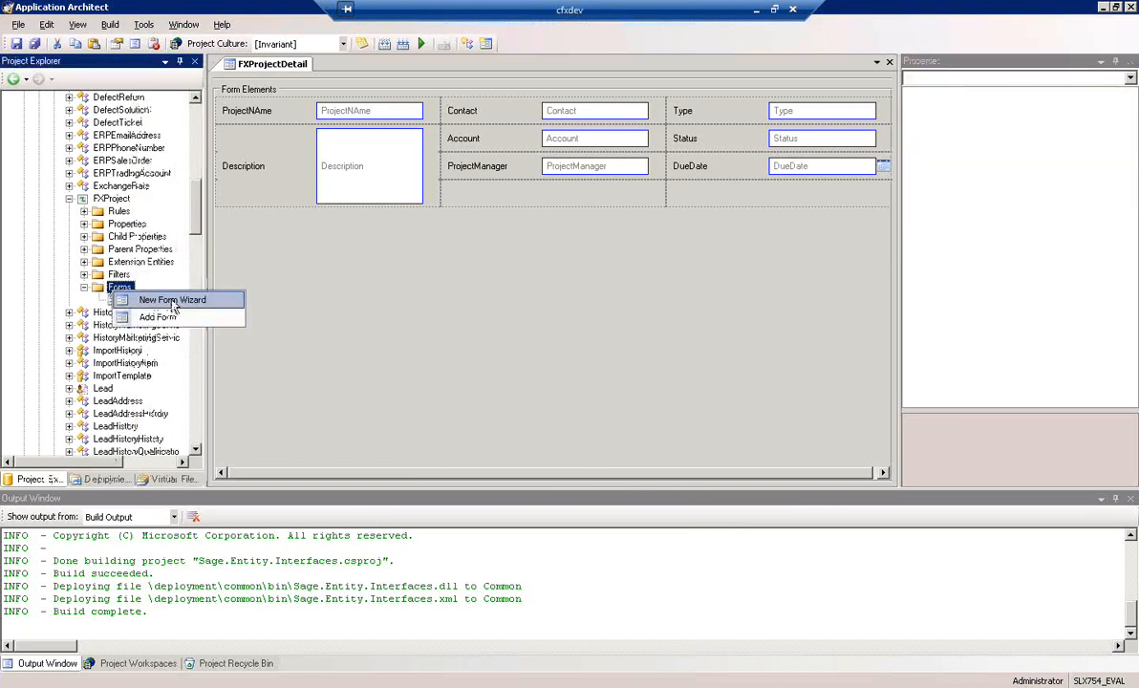
{"action": "left_click", "coordinate": [173, 300]}
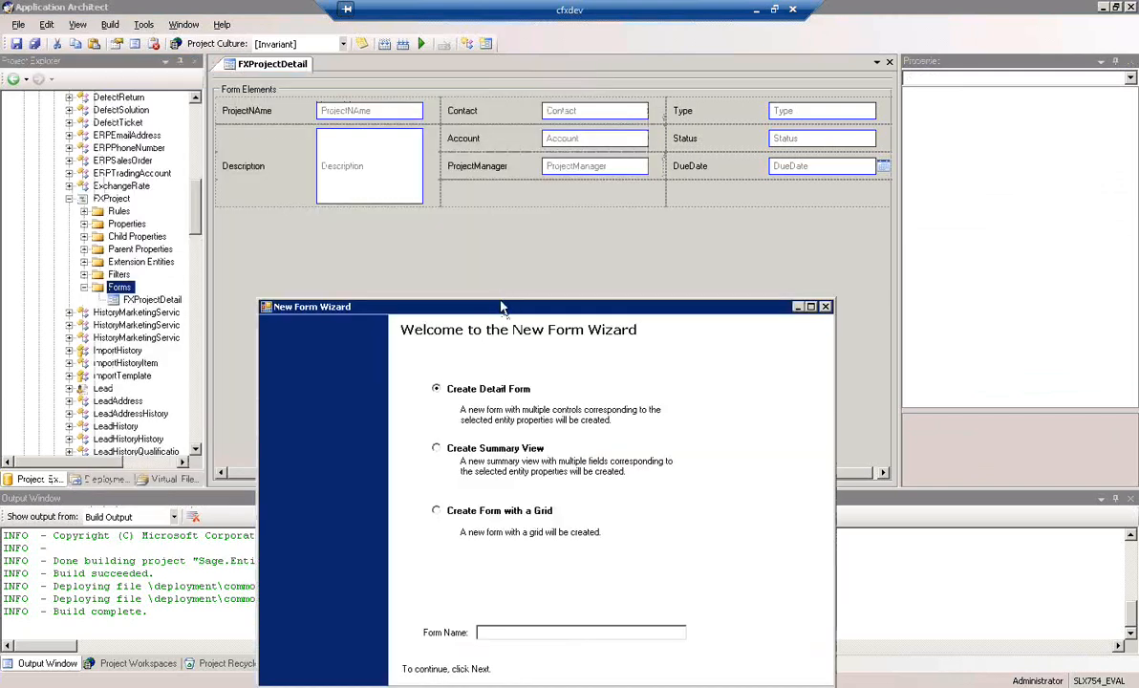
{"action": "left_click_drag", "start_coordinate": [501, 306], "coordinate": [489, 225]}
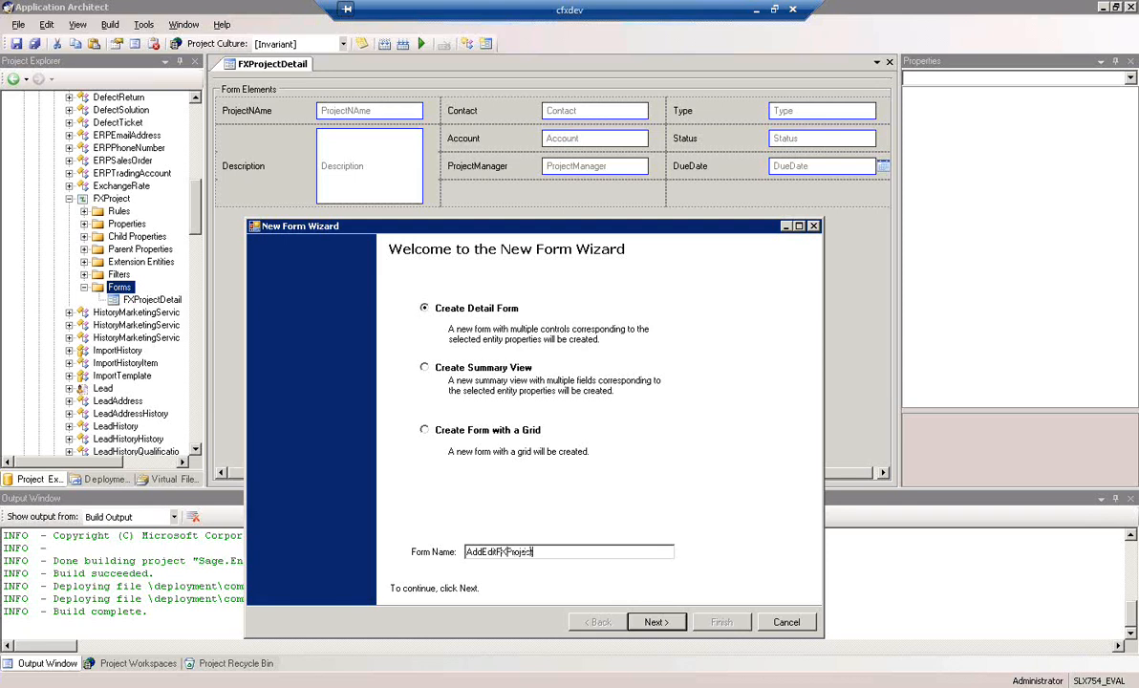
{"action": "left_click", "coordinate": [655, 622]}
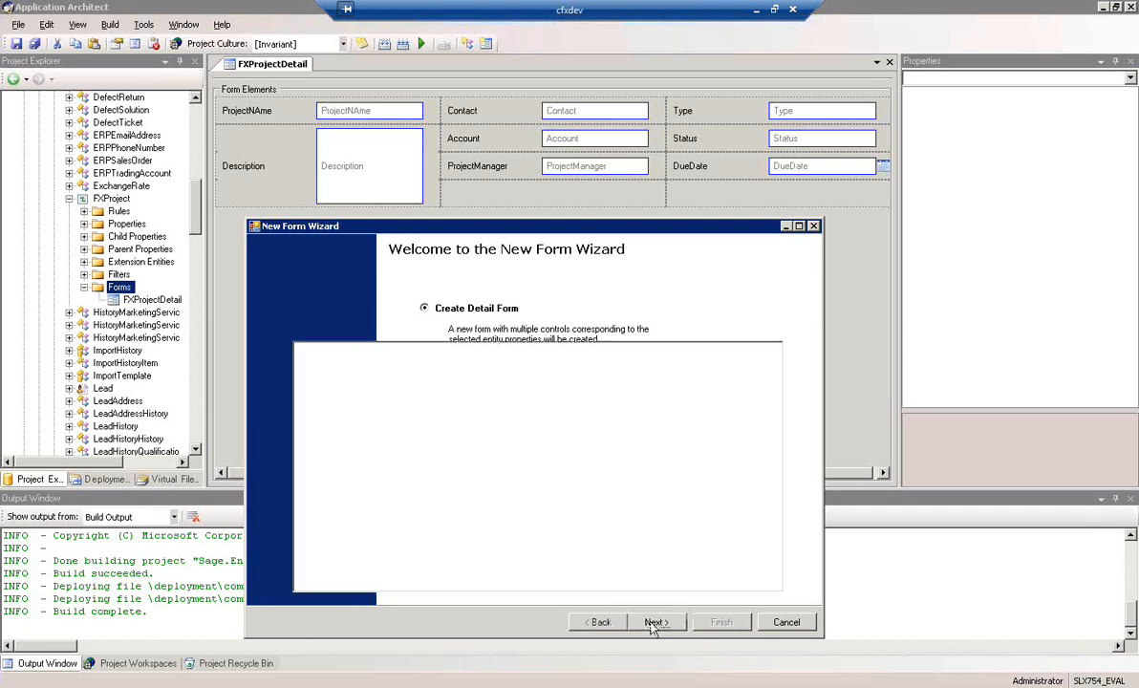
Include the Account, Contact, DueDate, Status, Type and ProjectNAme properties in the new form
{"action": "left_click_drag", "start_coordinate": [774, 446], "coordinate": [772, 517]}
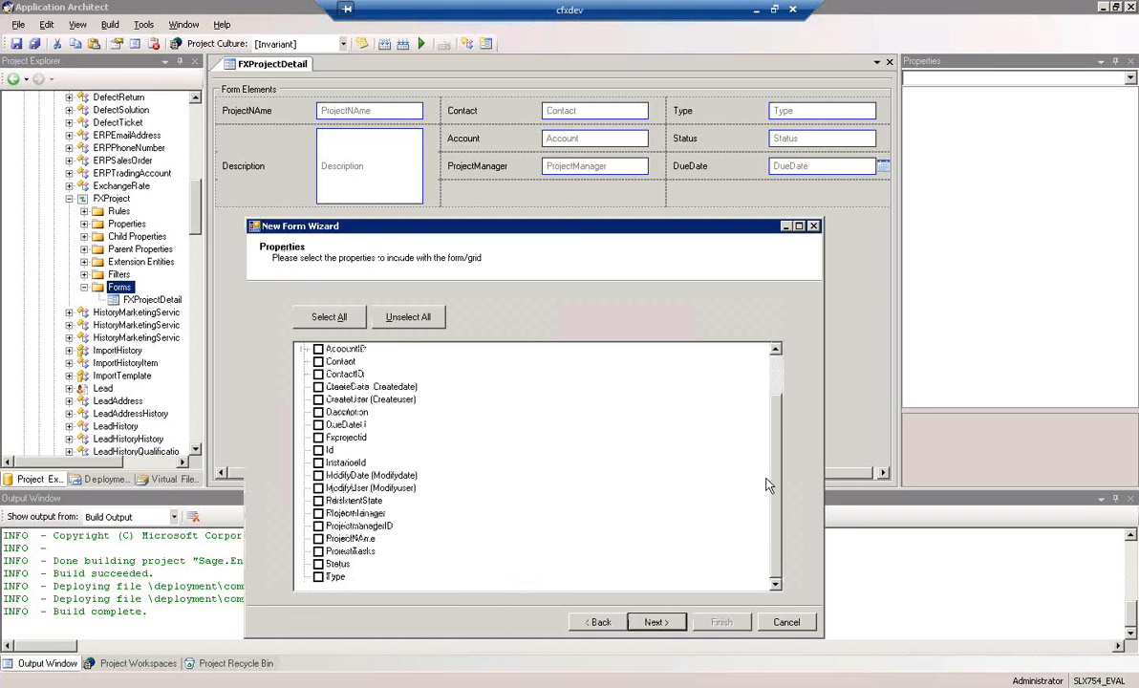
{"action": "scroll", "coordinate": [376, 422], "scroll_direction": "up", "scroll_amount": 2}
{"action": "left_click", "coordinate": [318, 386]}
{"action": "left_click", "coordinate": [318, 412]}
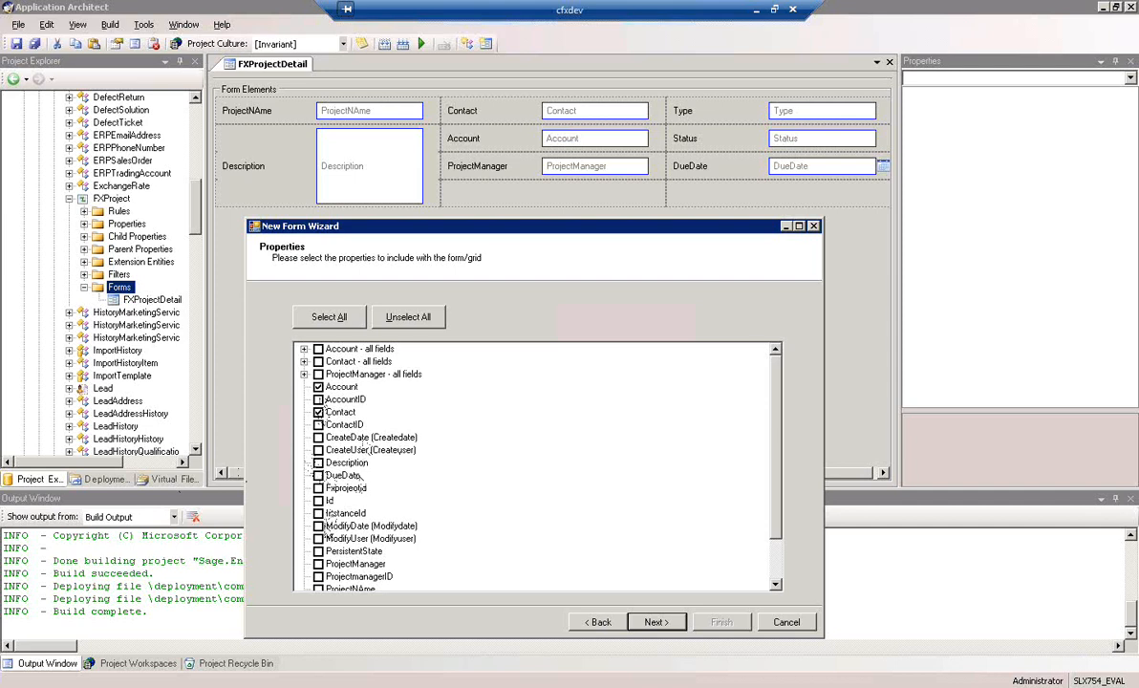
{"action": "left_click_drag", "start_coordinate": [775, 461], "coordinate": [778, 516]}
{"action": "left_click", "coordinate": [319, 425]}
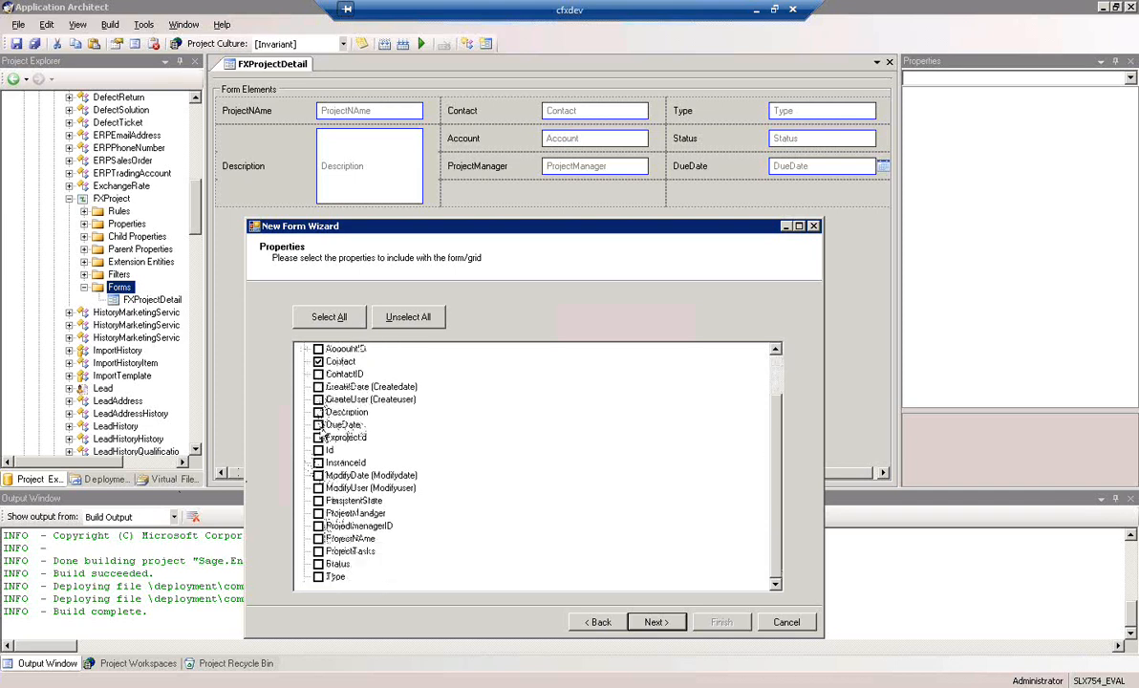
{"action": "left_click", "coordinate": [318, 565]}
{"action": "left_click", "coordinate": [319, 577]}
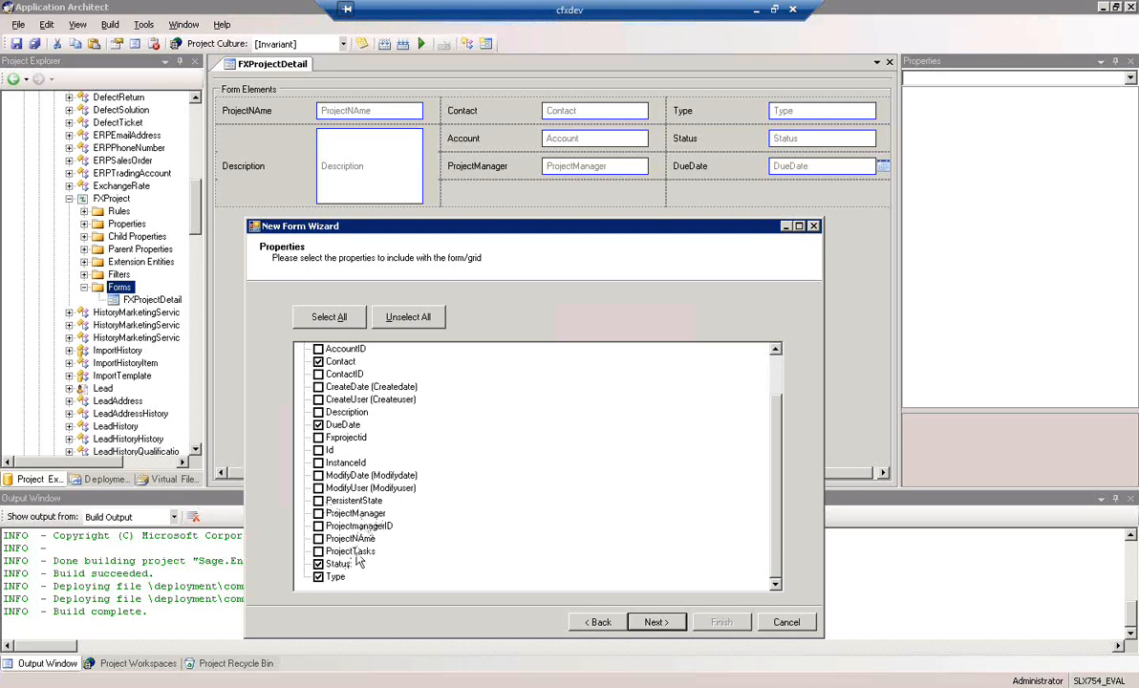
{"action": "left_click", "coordinate": [318, 539]}
{"action": "left_click", "coordinate": [657, 623]}
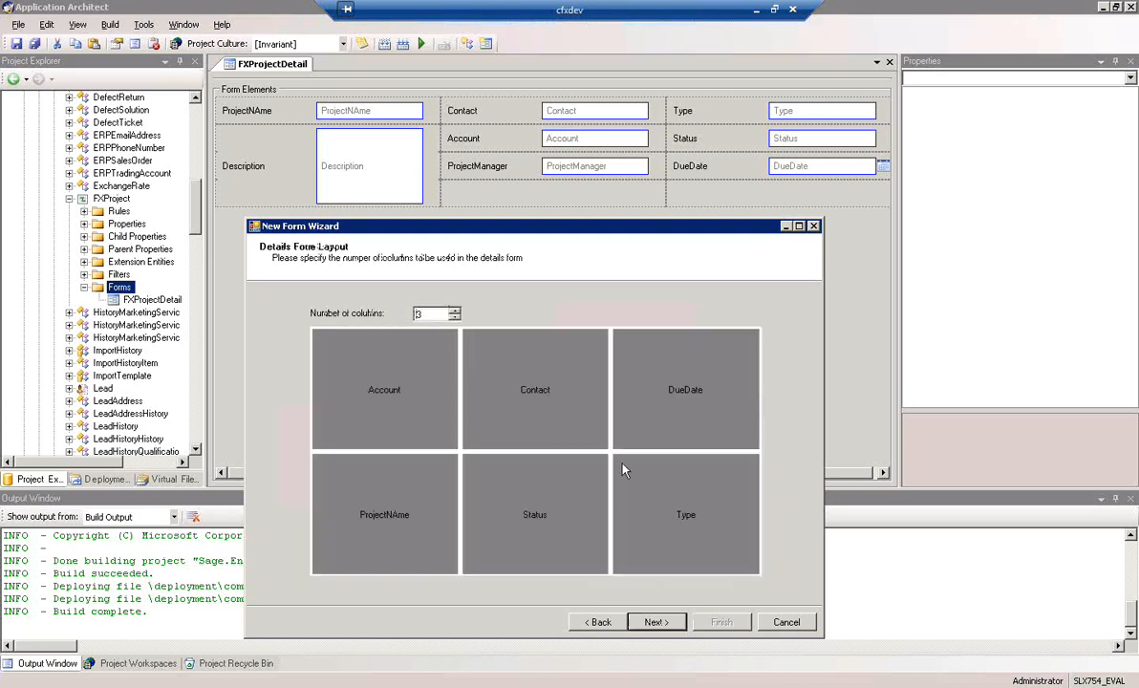
Lay out the new form in two columns and finish creating it
{"action": "left_click", "coordinate": [455, 318]}
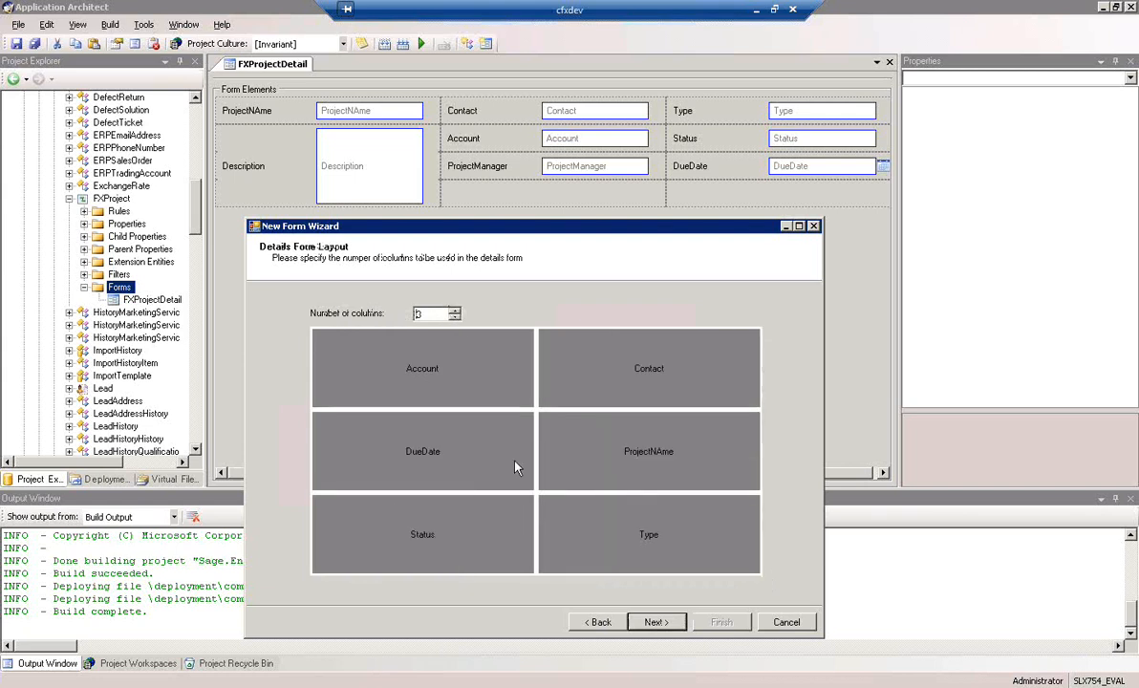
{"action": "left_click", "coordinate": [656, 623]}
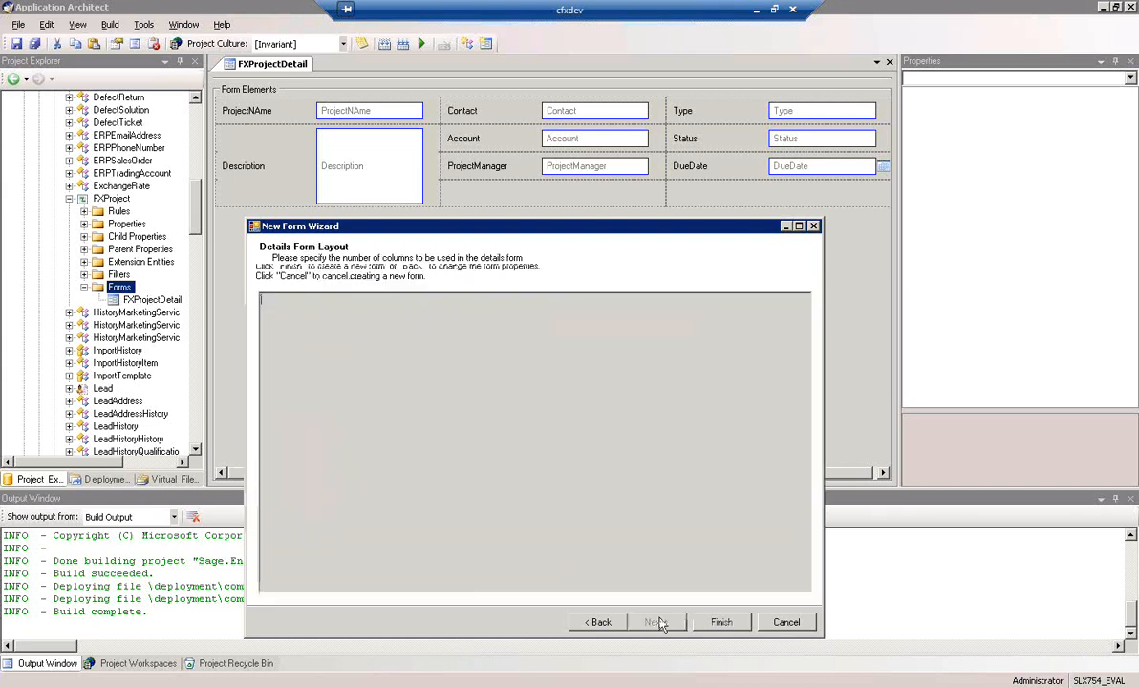
{"action": "left_click", "coordinate": [728, 626]}
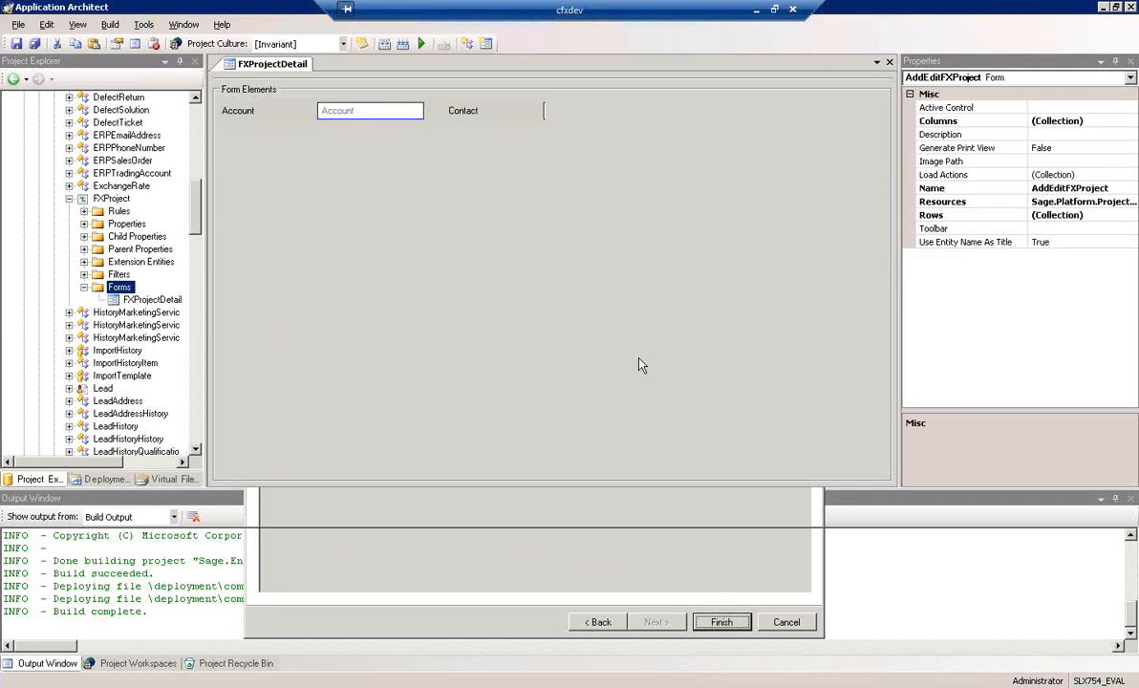
Insert a fourth row, move DueDate into its second column, and place ProjectNAme in the first cell with Account beneath it
{"action": "right_click", "coordinate": [446, 239]}
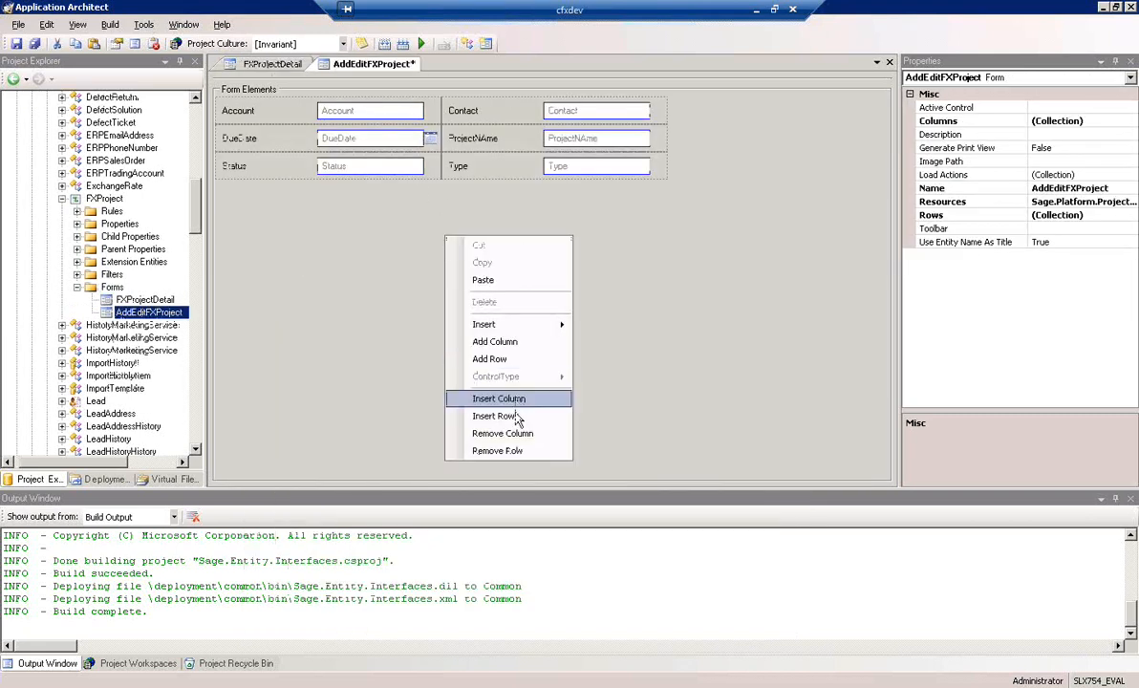
{"action": "left_click", "coordinate": [506, 416]}
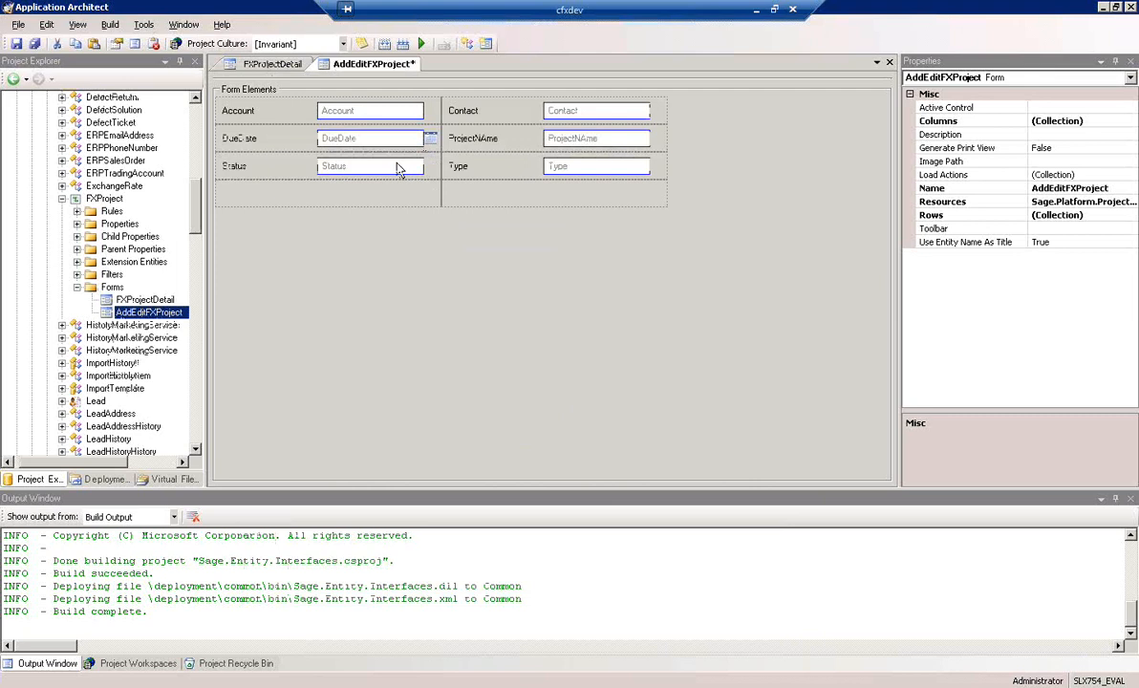
{"action": "left_click", "coordinate": [545, 195]}
{"action": "left_click_drag", "start_coordinate": [545, 190], "coordinate": [545, 191]}
{"action": "mouse_move", "coordinate": [386, 112]}
{"action": "left_mouse_down"}
{"action": "mouse_move", "coordinate": [395, 144]}
{"action": "mouse_move", "coordinate": [385, 117]}
{"action": "left_mouse_up"}
{"action": "left_click", "coordinate": [387, 123]}
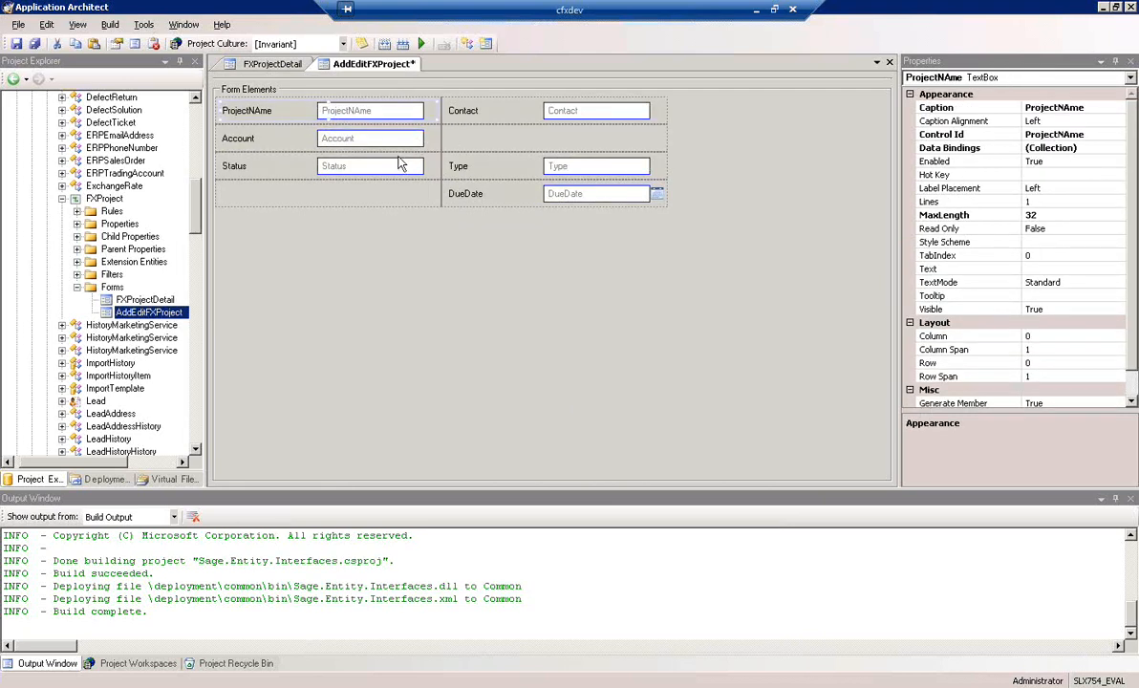
Arrange Account, Contact and DueDate down the second column and place Type between ProjectNAme and Status in the first column
{"action": "left_click_drag", "start_coordinate": [608, 111], "coordinate": [610, 147]}
{"action": "left_click_drag", "start_coordinate": [428, 141], "coordinate": [555, 109]}
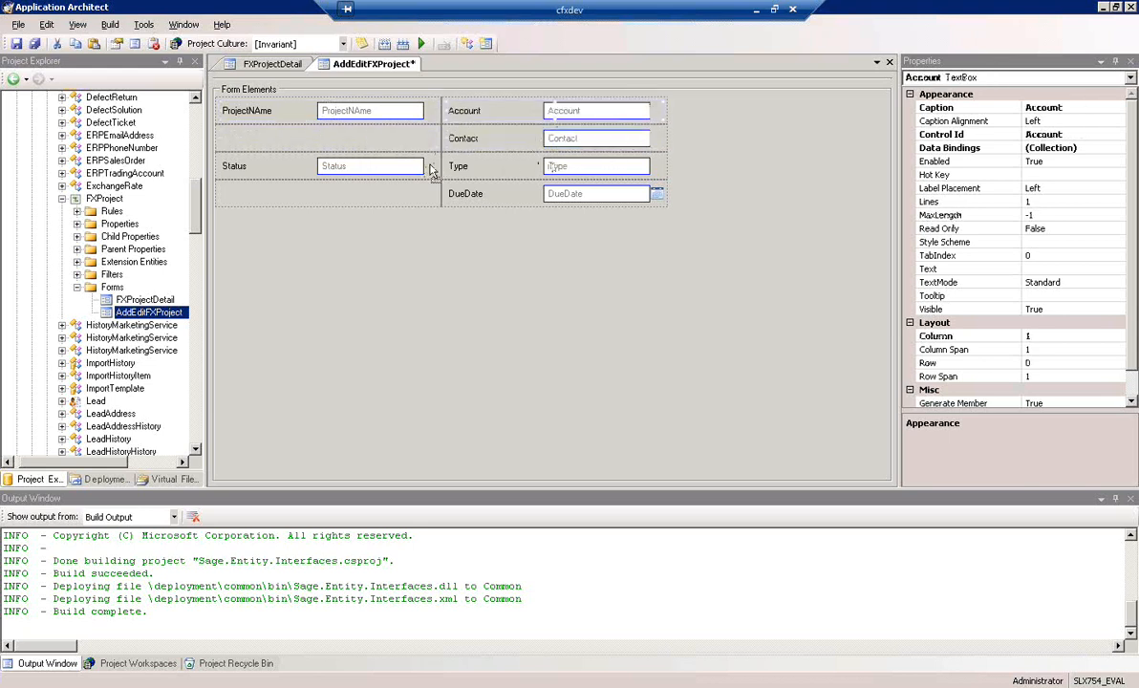
{"action": "left_click", "coordinate": [385, 143]}
{"action": "left_click_drag", "start_coordinate": [478, 198], "coordinate": [531, 167]}
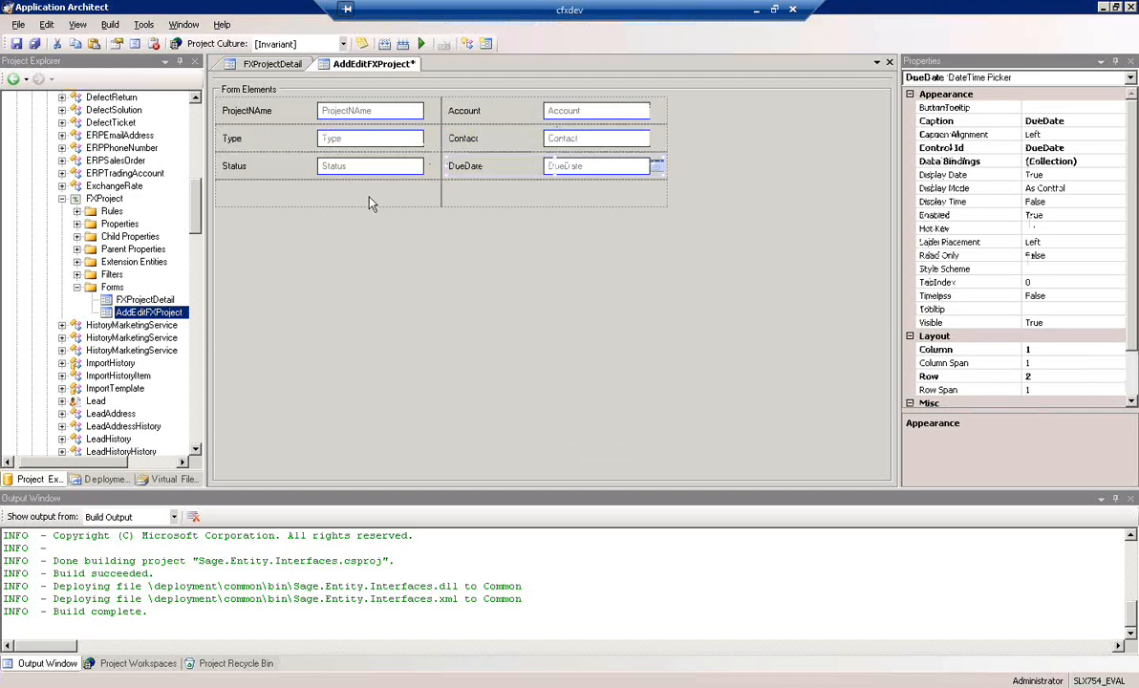
Remove the empty fourth row from the AddEditFXProject form and save the form
{"action": "right_click", "coordinate": [371, 203]}
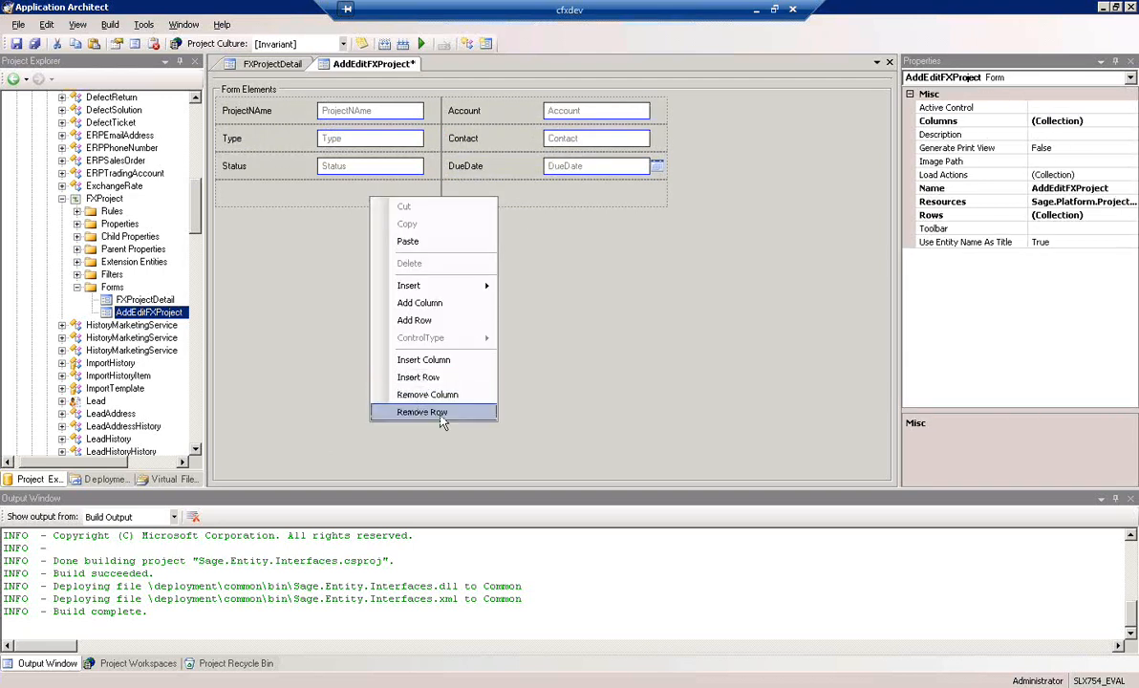
{"action": "left_click", "coordinate": [440, 414]}
{"action": "left_click", "coordinate": [17, 44]}
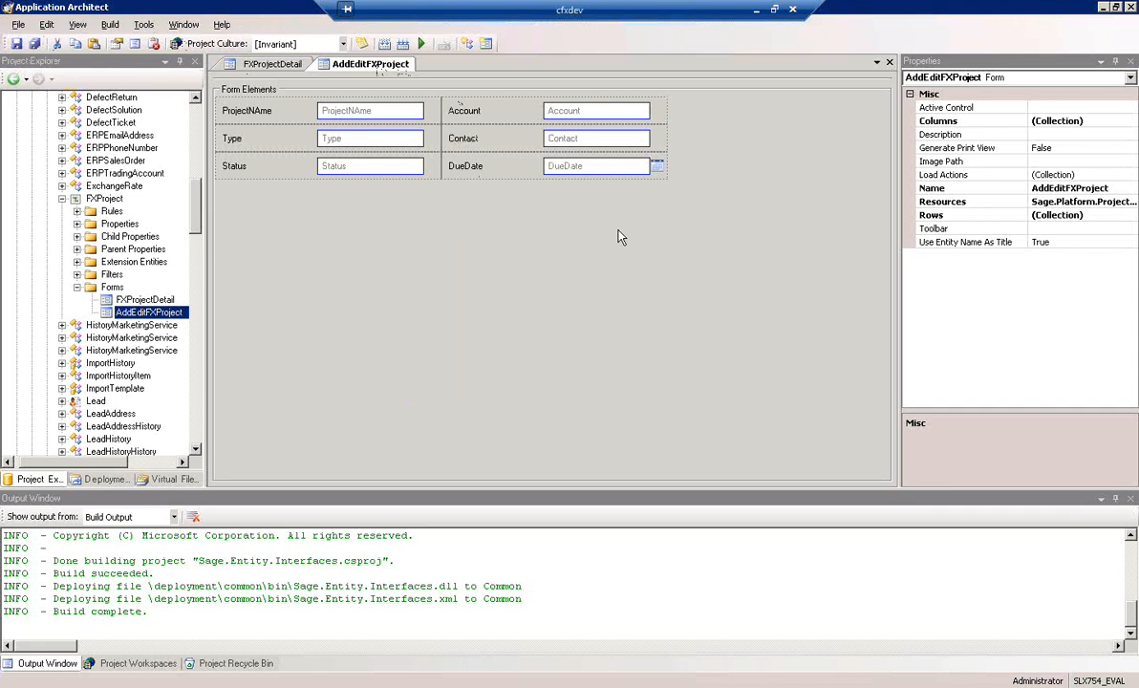
Add a button to the Right section of the AddEditFXProject form's toolbar, with button type Icon and caption Save
{"action": "left_click", "coordinate": [1013, 228]}
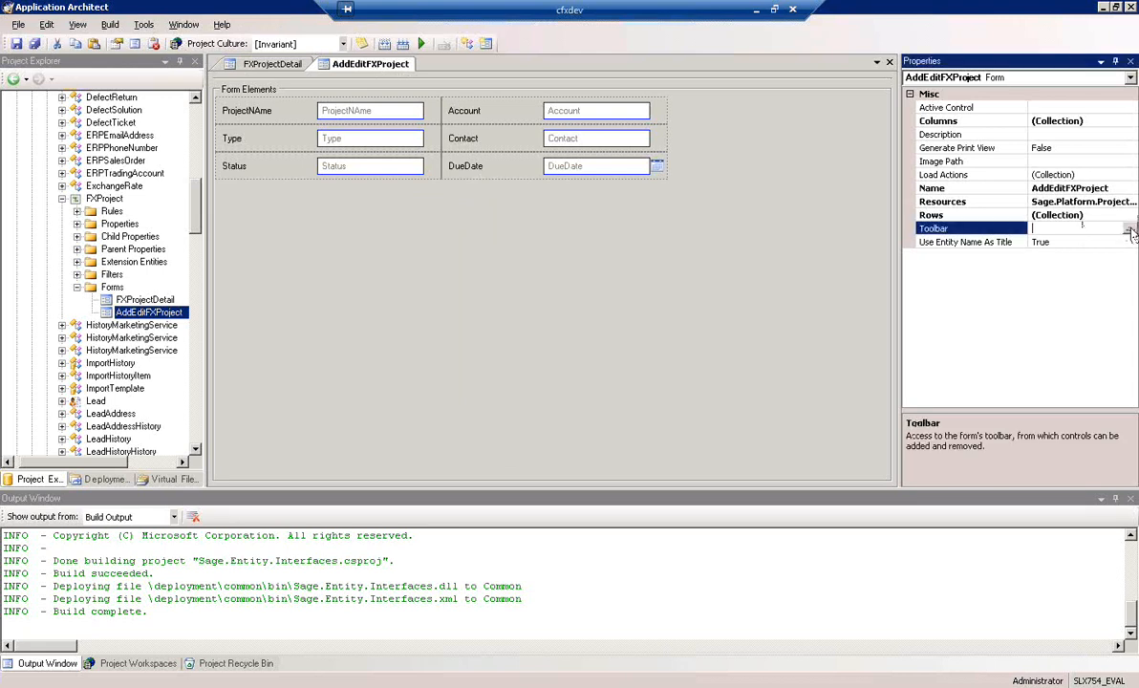
{"action": "left_click", "coordinate": [1130, 233]}
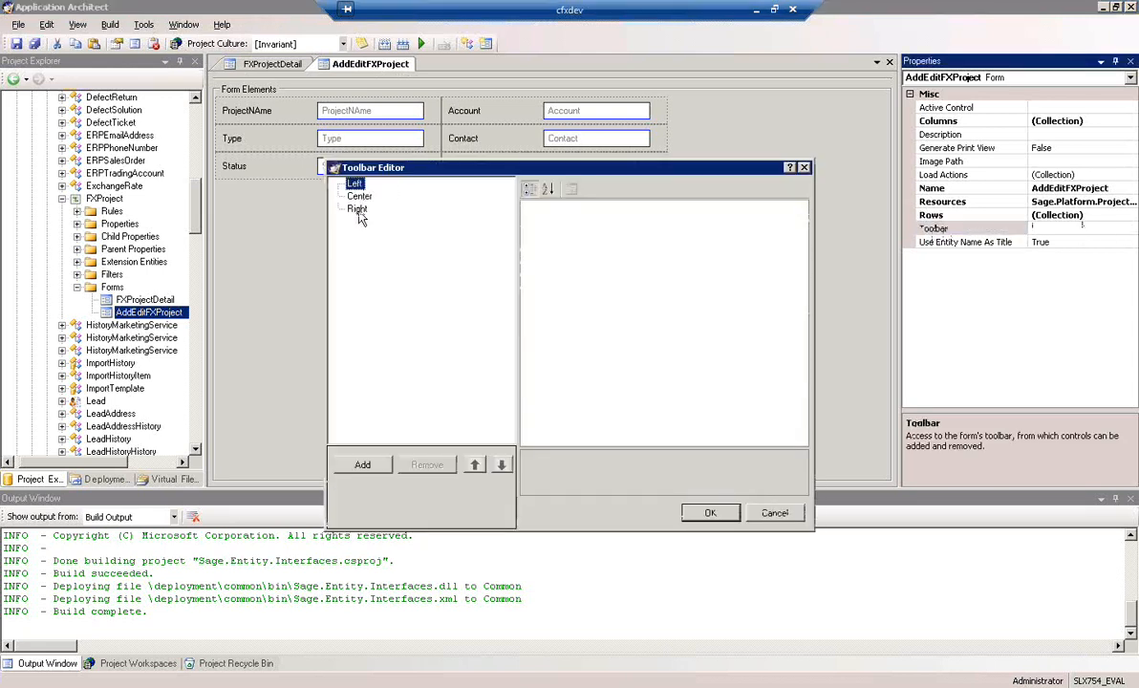
{"action": "left_click", "coordinate": [357, 209]}
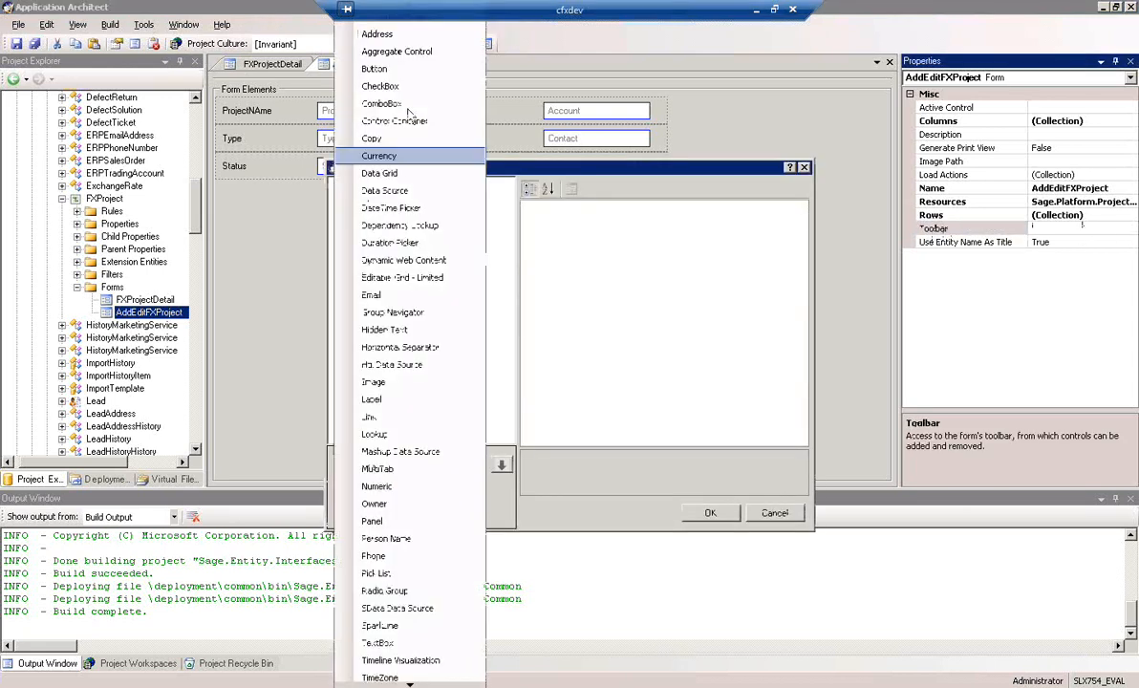
{"action": "left_click", "coordinate": [375, 69]}
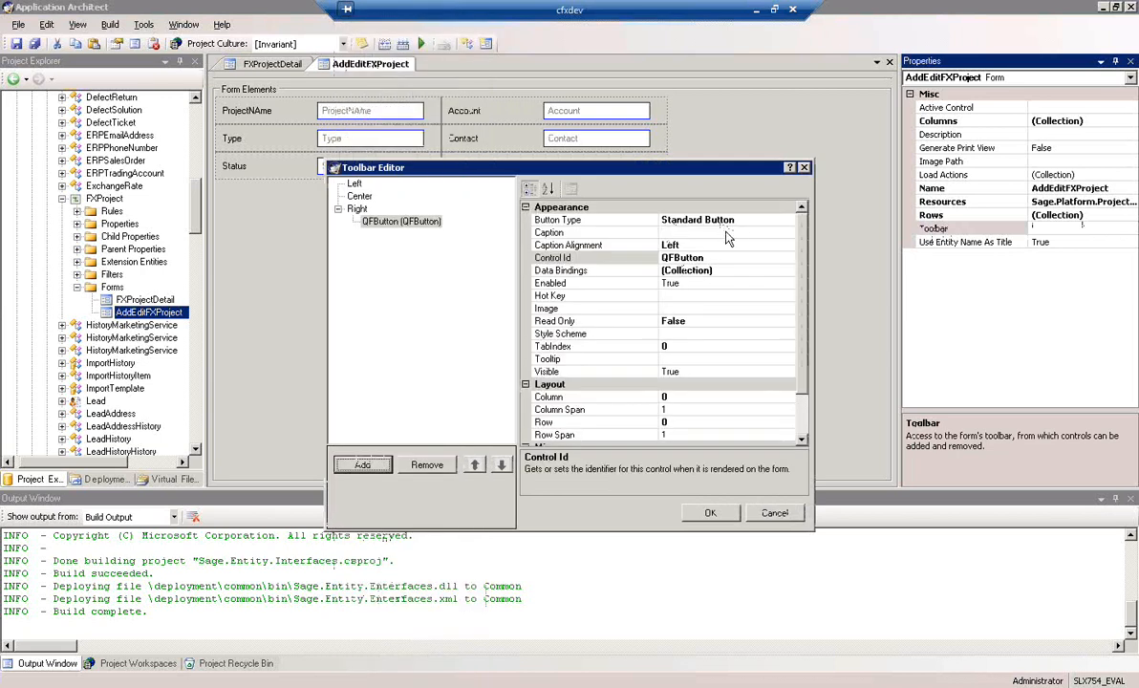
{"action": "left_click", "coordinate": [726, 220]}
{"action": "left_click", "coordinate": [754, 222]}
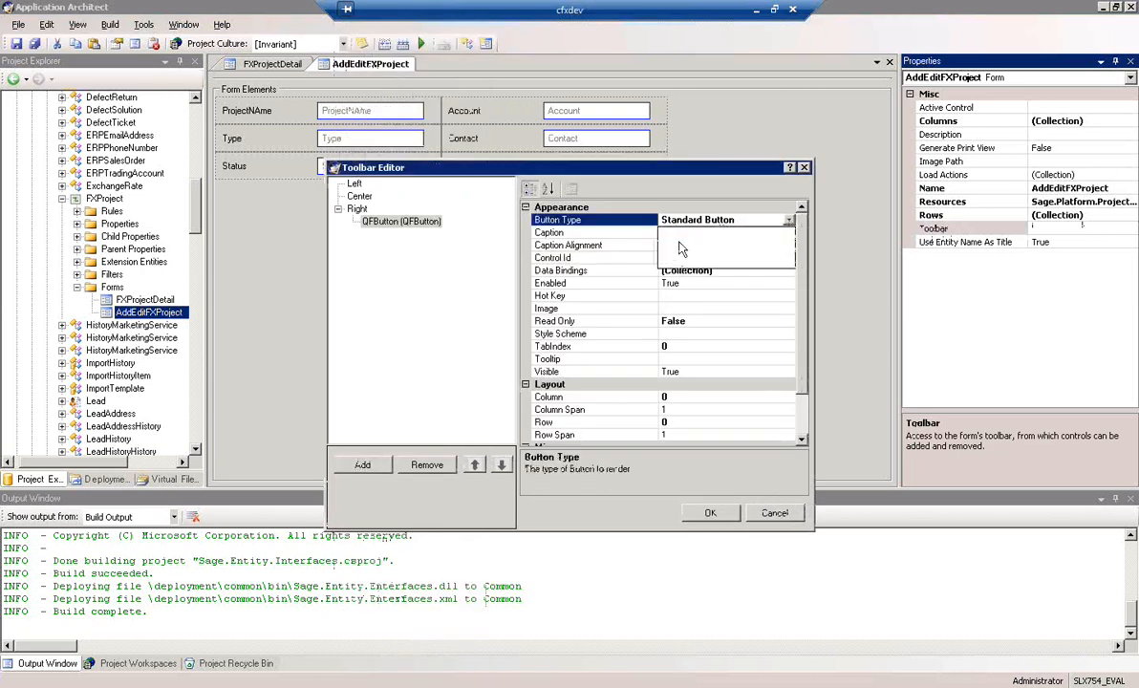
{"action": "left_click", "coordinate": [674, 245]}
{"action": "left_click", "coordinate": [727, 233]}
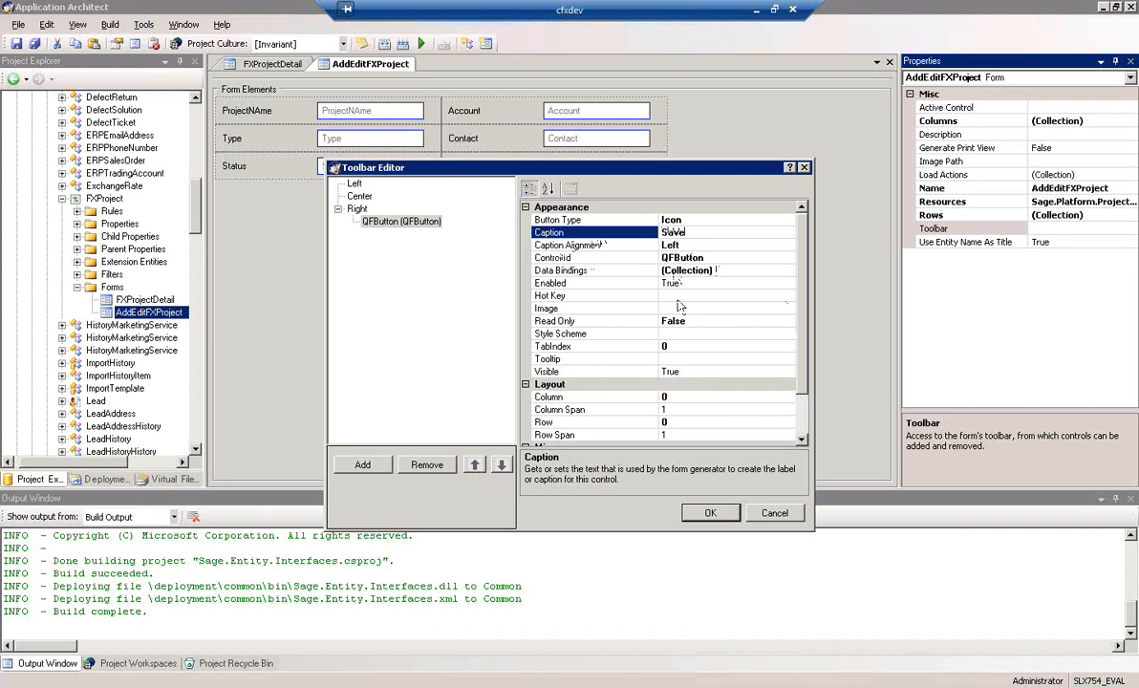
Assign the Save_16x16 image resource to the toolbar's Save button
{"action": "left_click", "coordinate": [755, 308]}
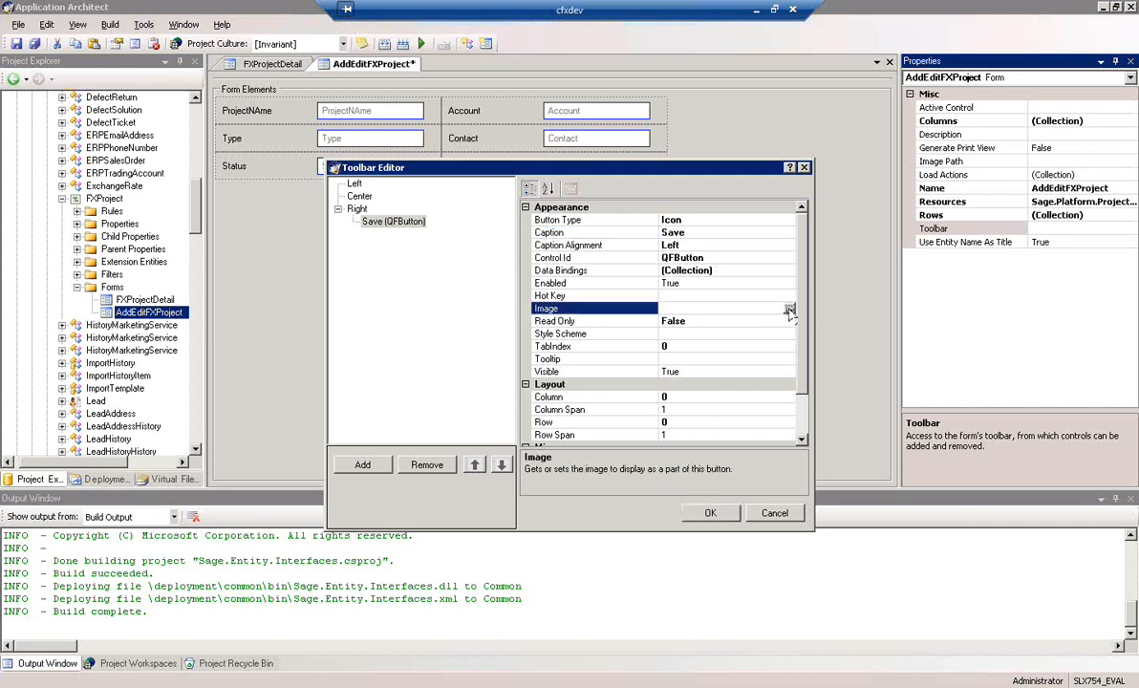
{"action": "left_click", "coordinate": [789, 309]}
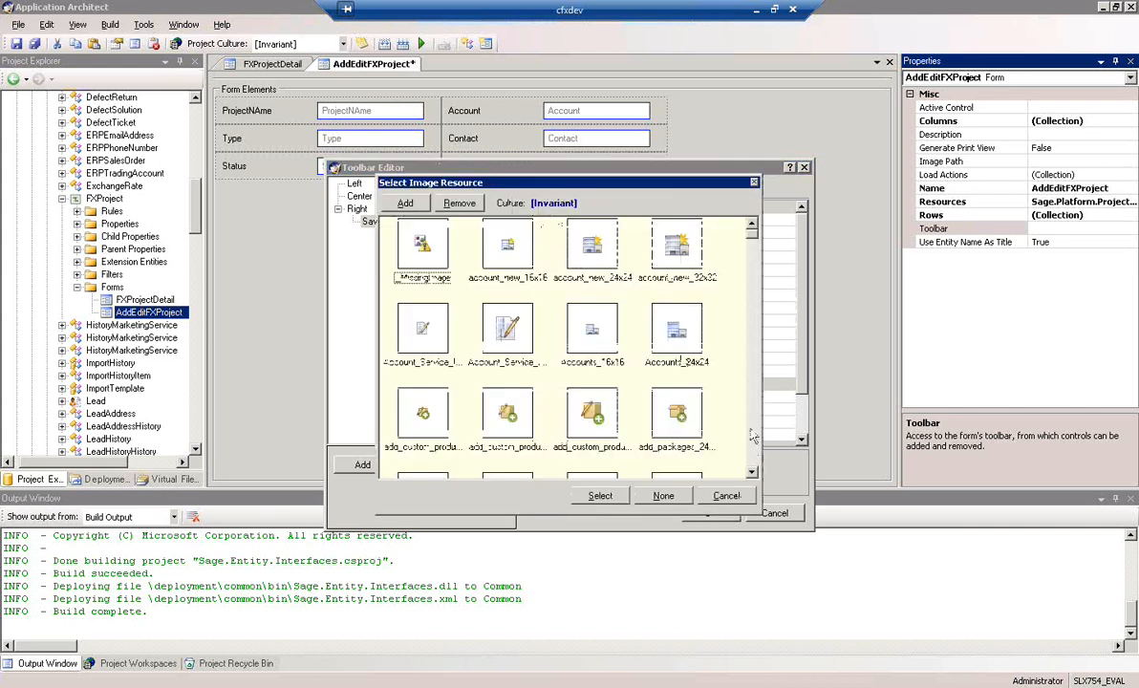
{"action": "scroll", "coordinate": [753, 436], "scroll_direction": "down", "scroll_amount": 15}
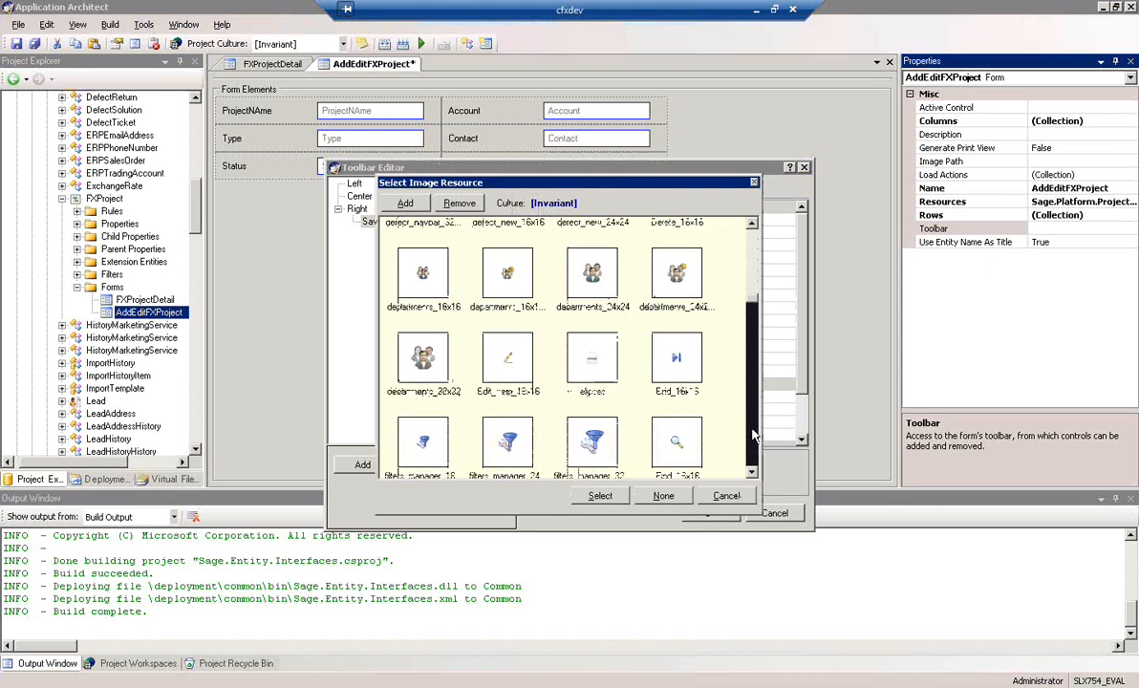
{"action": "scroll", "coordinate": [753, 436], "scroll_direction": "down", "scroll_amount": 15}
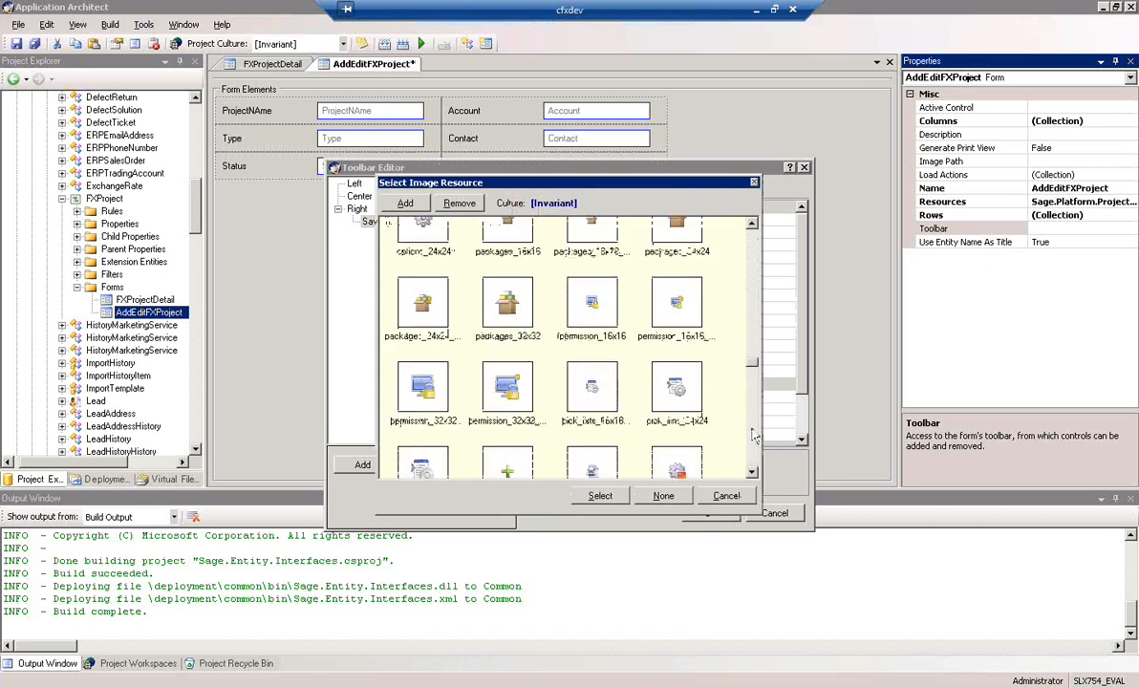
{"action": "scroll", "coordinate": [753, 436], "scroll_direction": "down", "scroll_amount": 15}
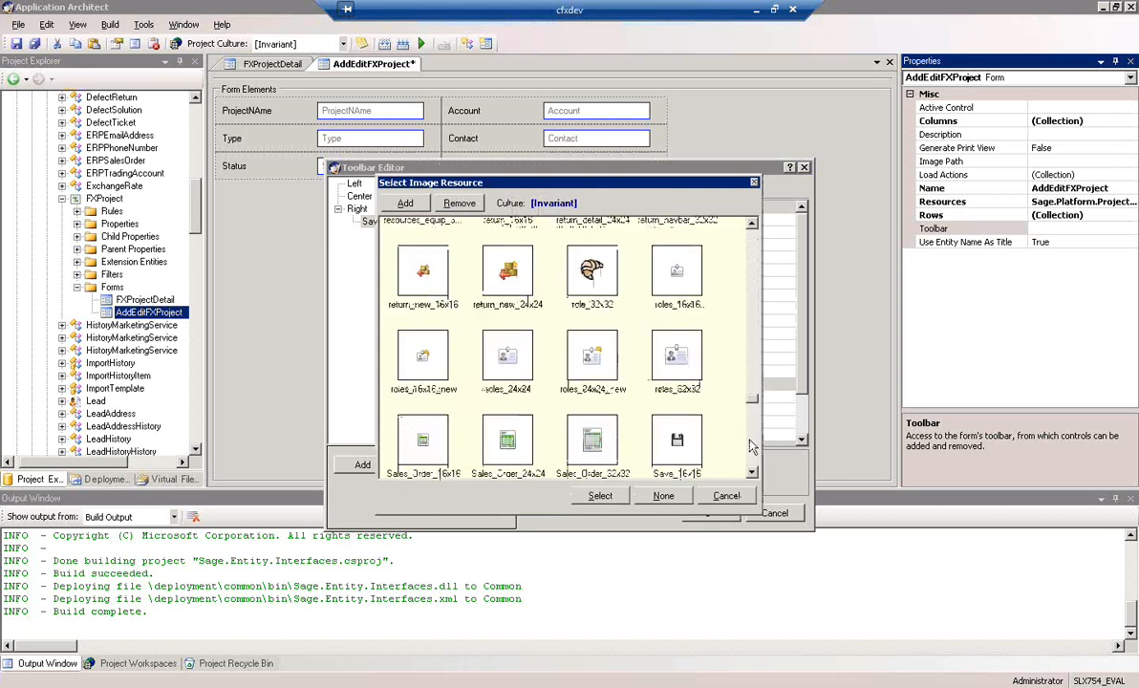
{"action": "left_click", "coordinate": [677, 443]}
{"action": "left_click", "coordinate": [600, 496]}
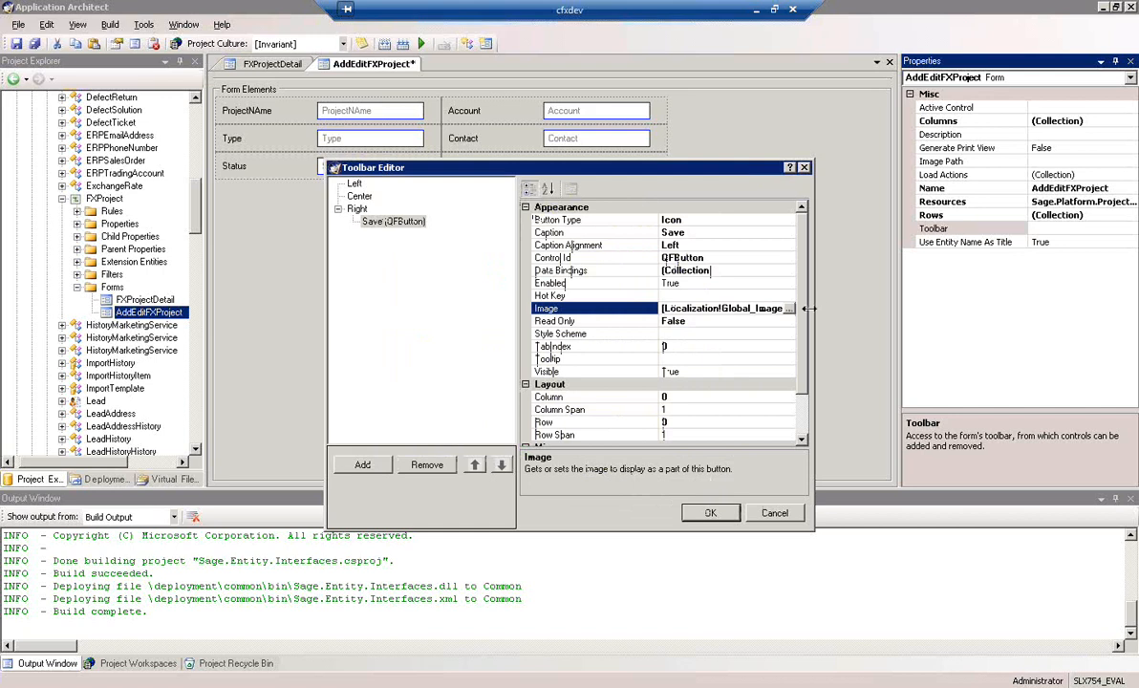
Define the Save button's on-click action as a Business Rule action that runs the Save rule
{"action": "left_click_drag", "start_coordinate": [803, 316], "coordinate": [801, 428]}
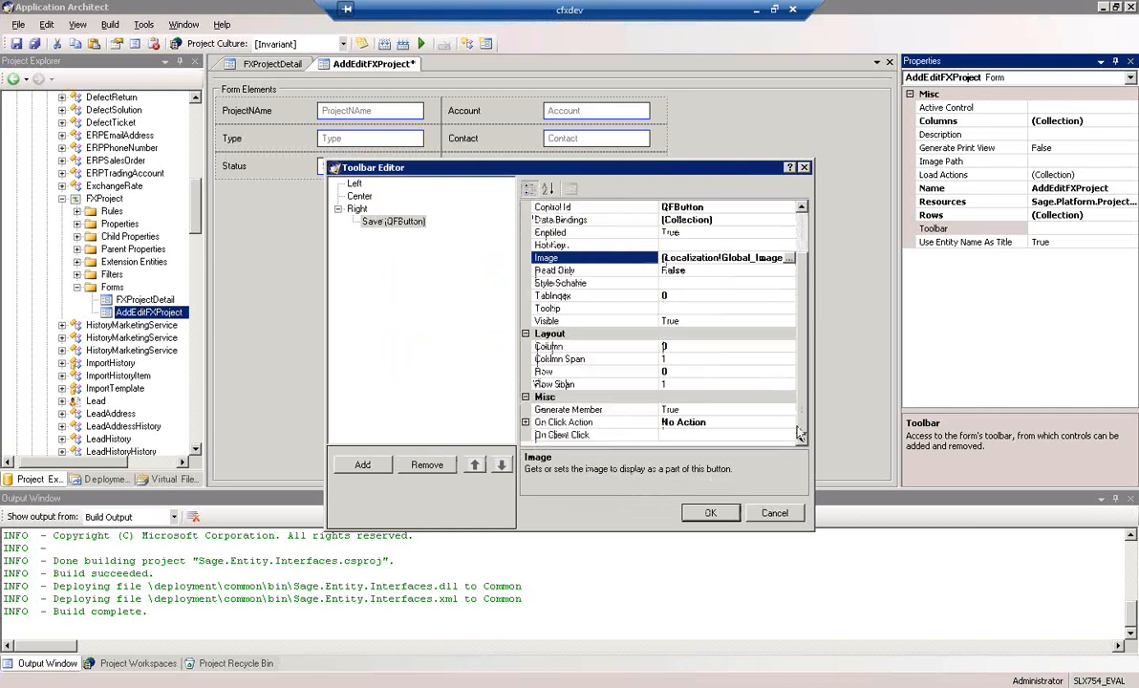
{"action": "left_click", "coordinate": [526, 423]}
{"action": "left_click_drag", "start_coordinate": [803, 346], "coordinate": [795, 472]}
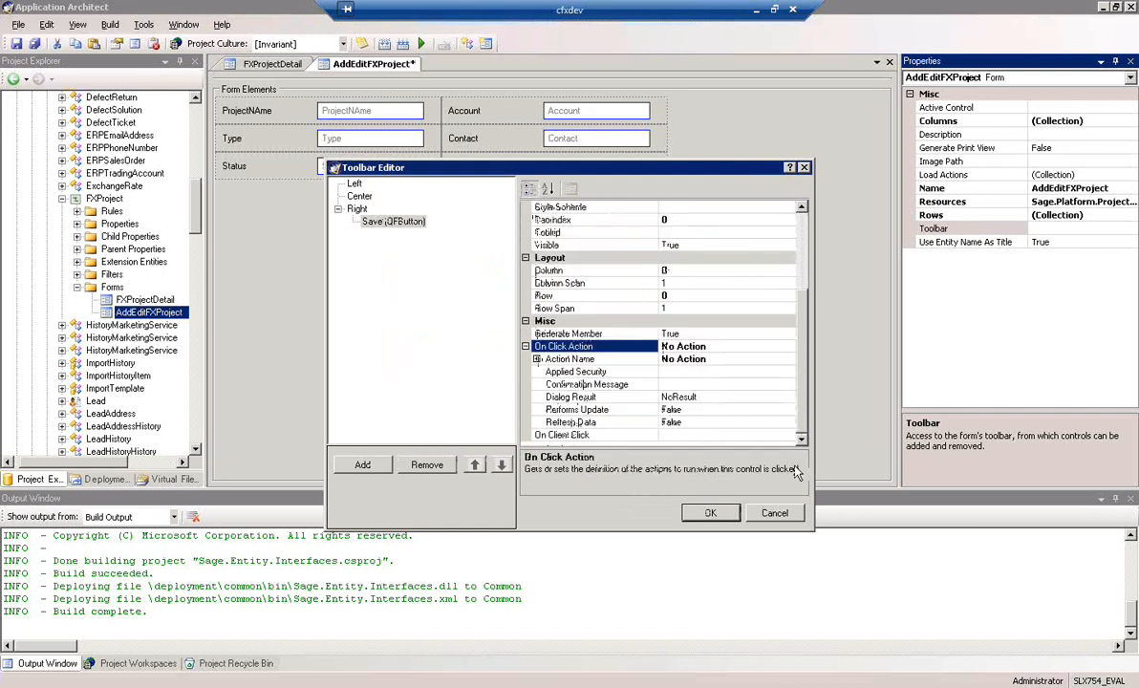
{"action": "left_click", "coordinate": [545, 359]}
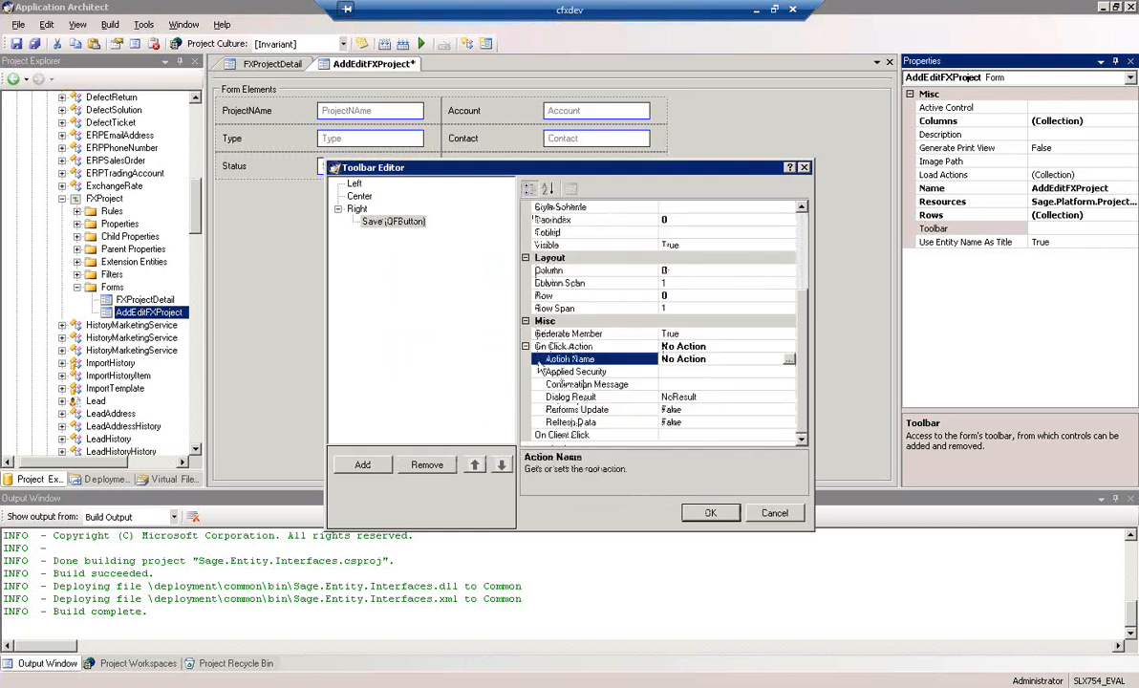
{"action": "left_click", "coordinate": [791, 361]}
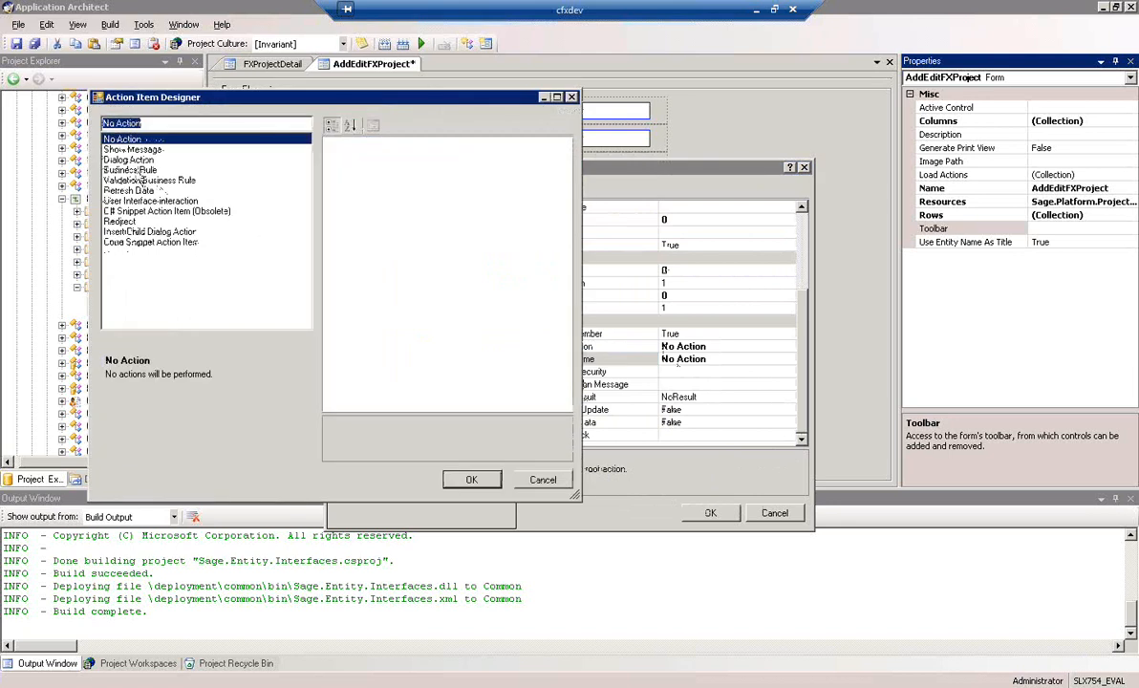
{"action": "left_click", "coordinate": [140, 173]}
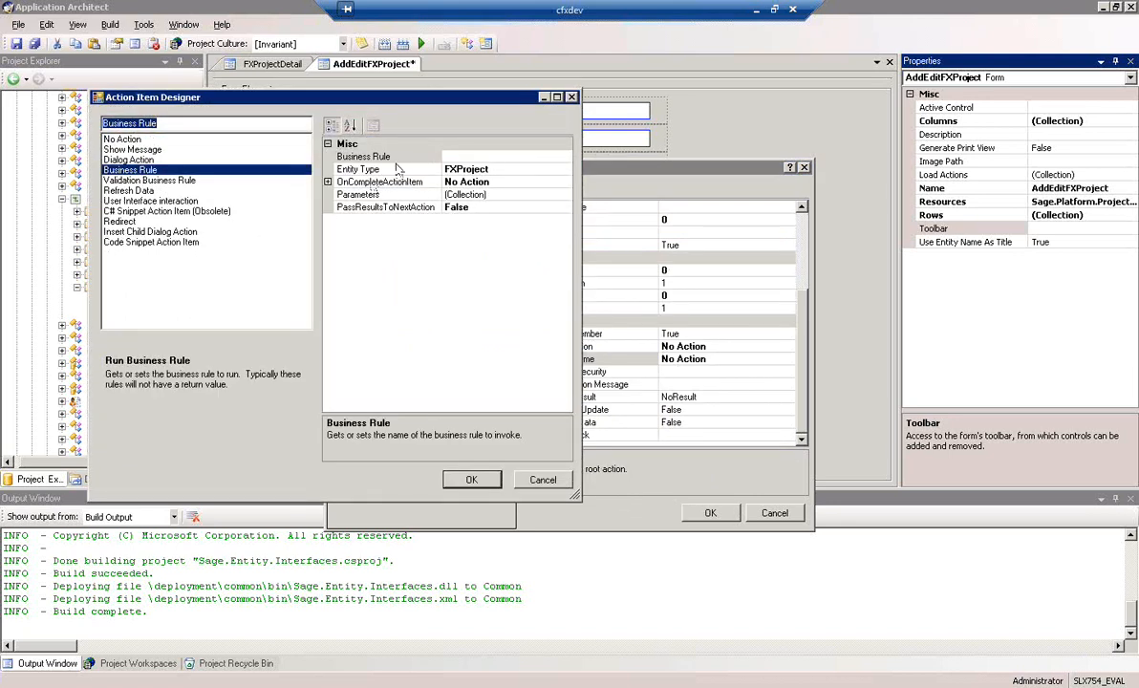
{"action": "left_click", "coordinate": [526, 156]}
{"action": "left_click", "coordinate": [564, 156]}
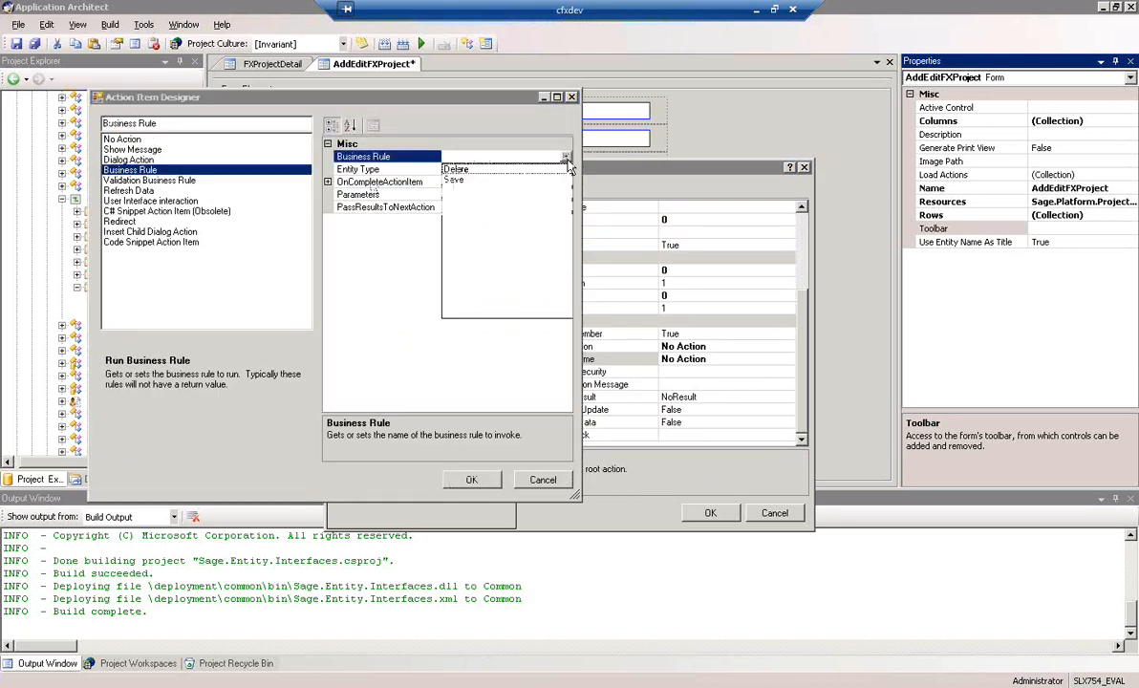
{"action": "left_click", "coordinate": [457, 181]}
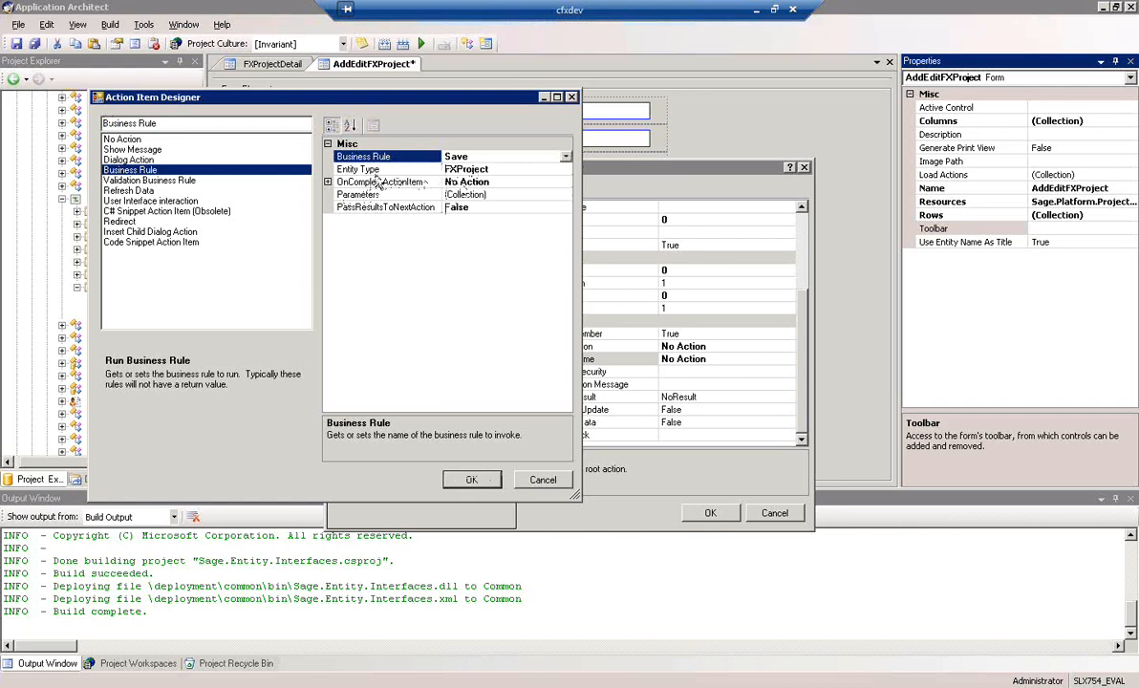
Make the rule's OnCompleteActionItem a Redirect with FXProject as the MainView entity name
{"action": "left_click", "coordinate": [562, 184]}
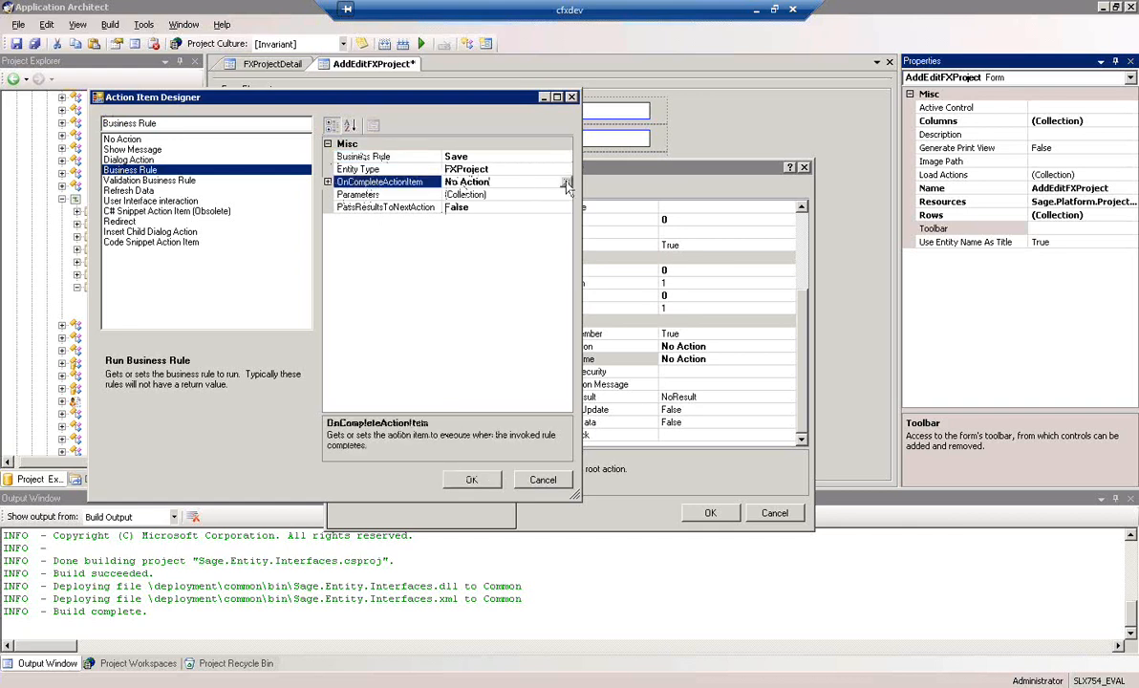
{"action": "left_click", "coordinate": [565, 182]}
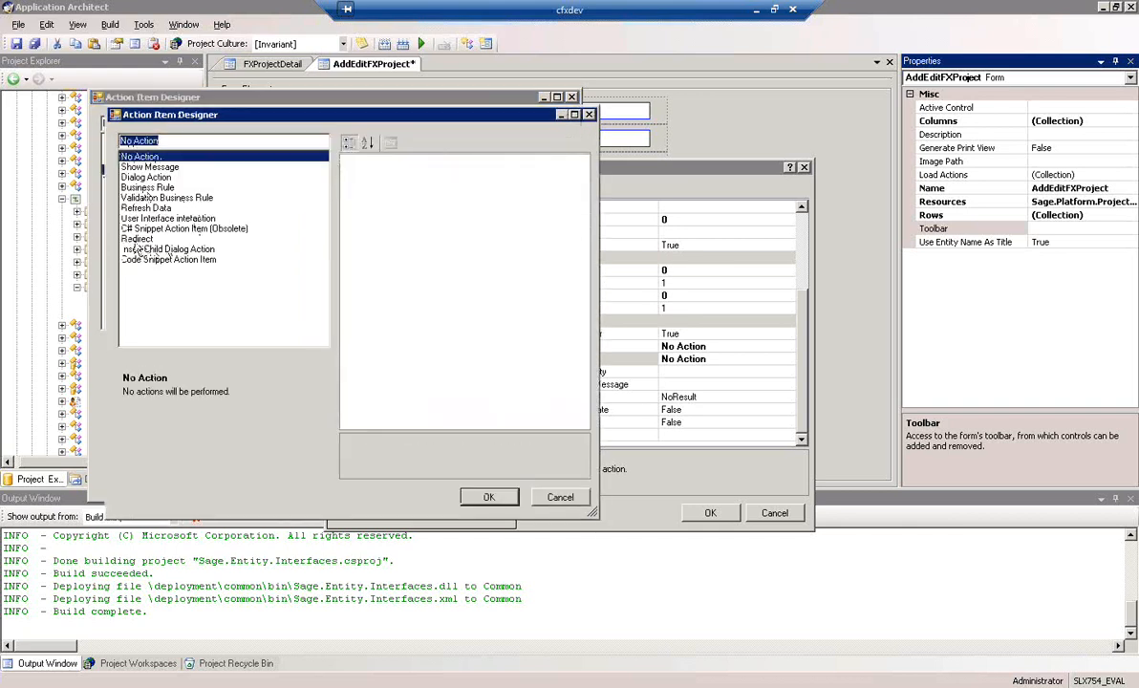
{"action": "left_click", "coordinate": [137, 239]}
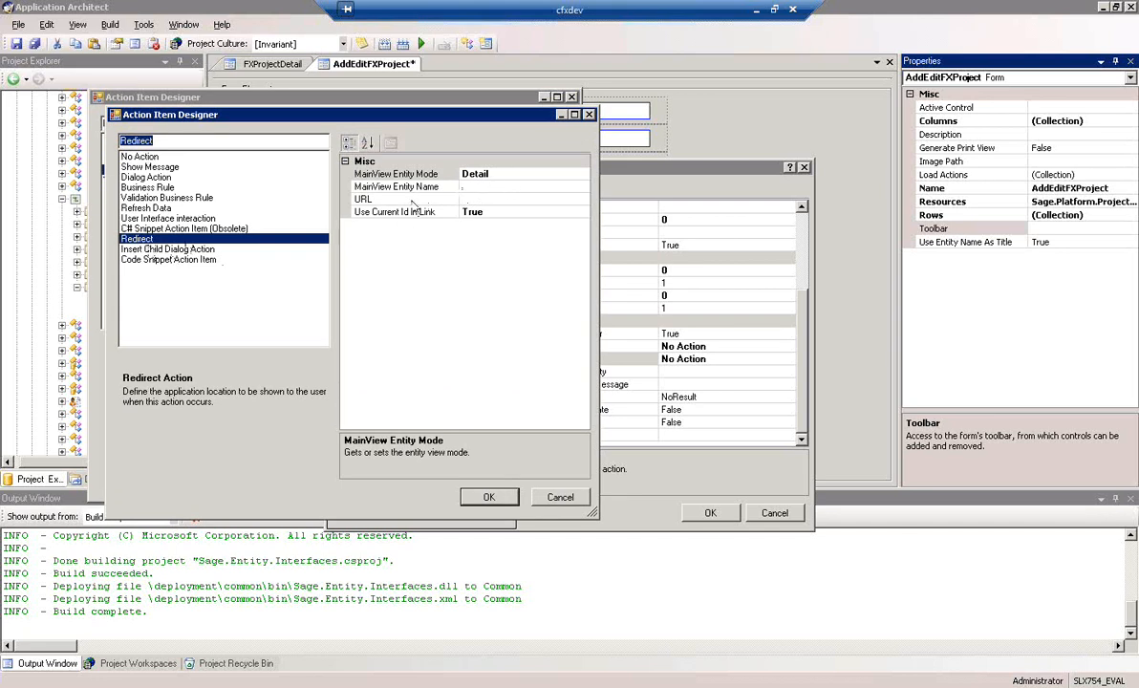
{"action": "left_click", "coordinate": [494, 187]}
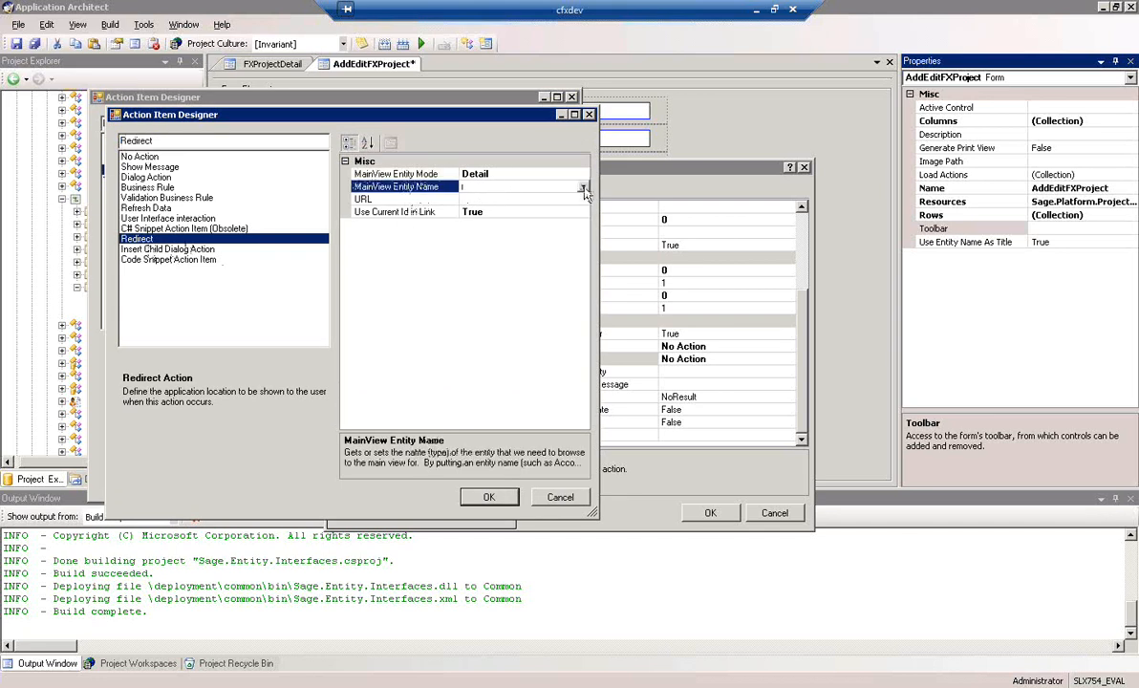
{"action": "left_click", "coordinate": [582, 187]}
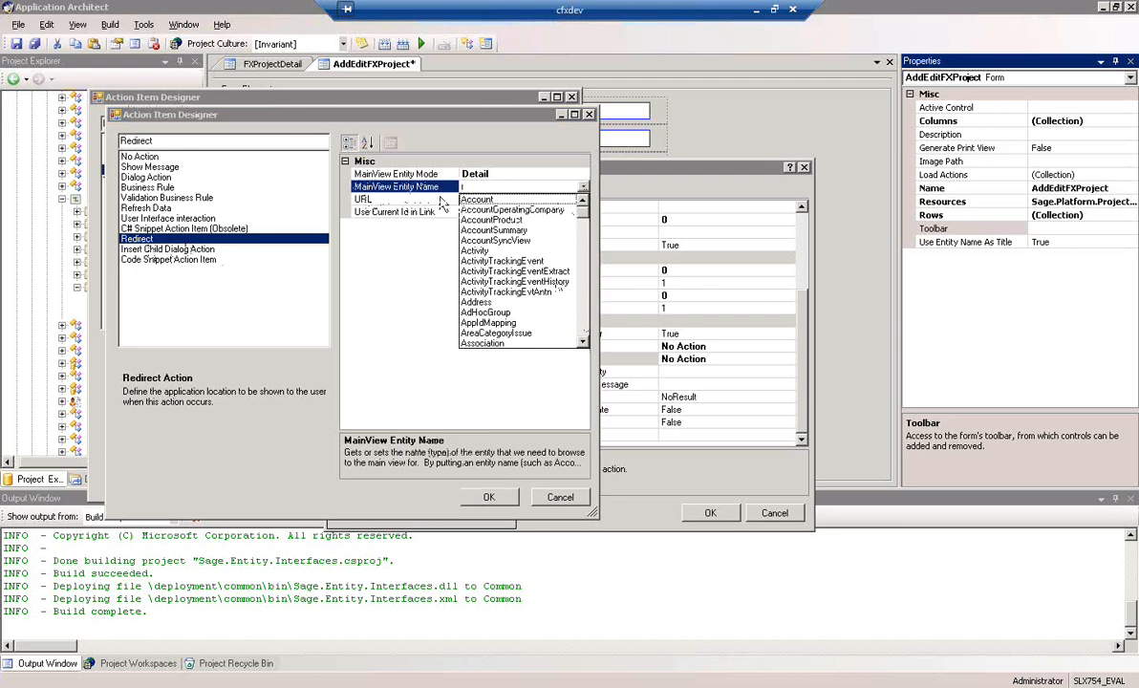
{"action": "left_click", "coordinate": [585, 327]}
{"action": "left_click", "coordinate": [585, 327]}
{"action": "left_click", "coordinate": [585, 327]}
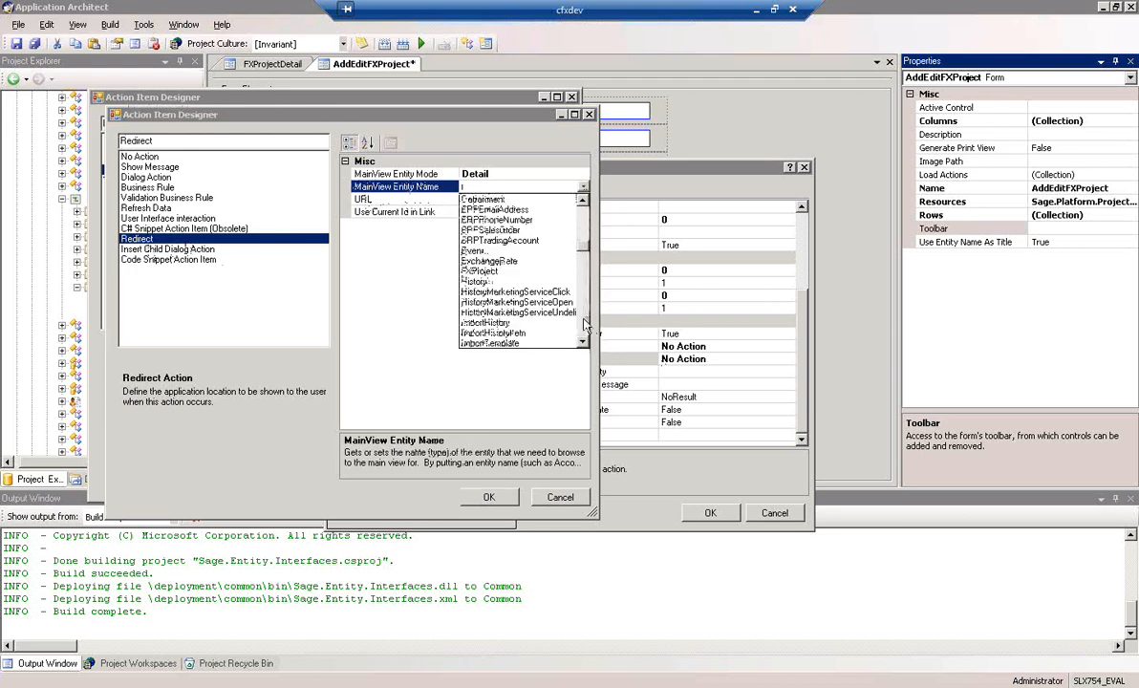
{"action": "left_click", "coordinate": [585, 327]}
{"action": "left_click", "coordinate": [585, 326]}
{"action": "left_click", "coordinate": [586, 225]}
{"action": "left_click", "coordinate": [586, 226]}
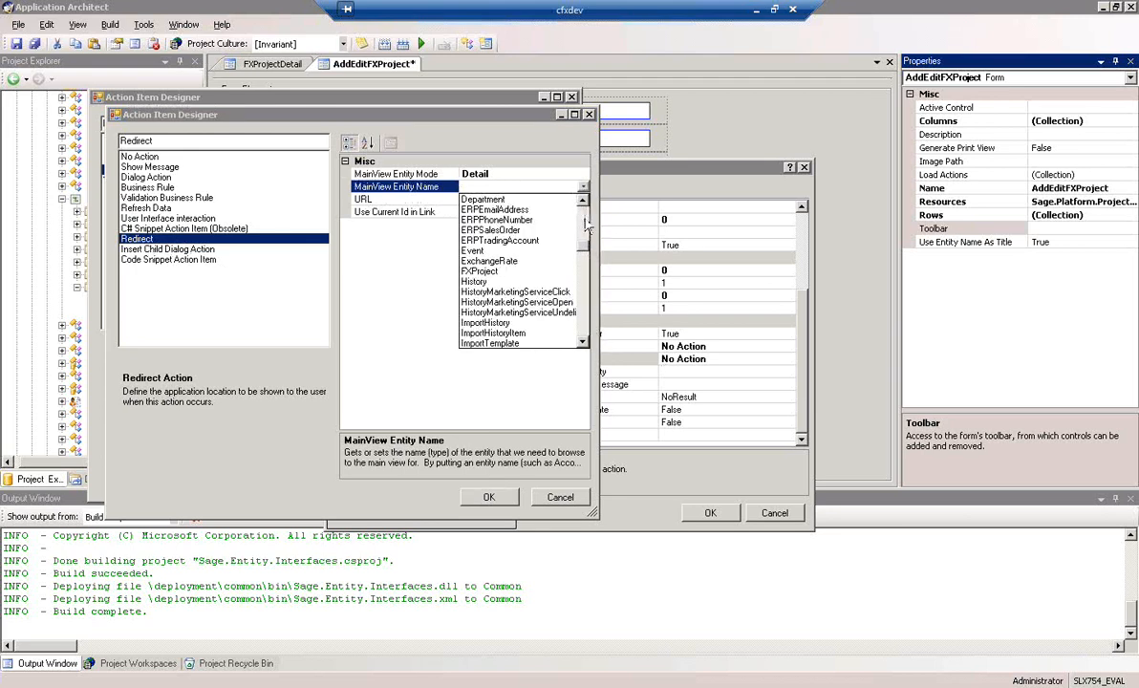
{"action": "left_click", "coordinate": [468, 271]}
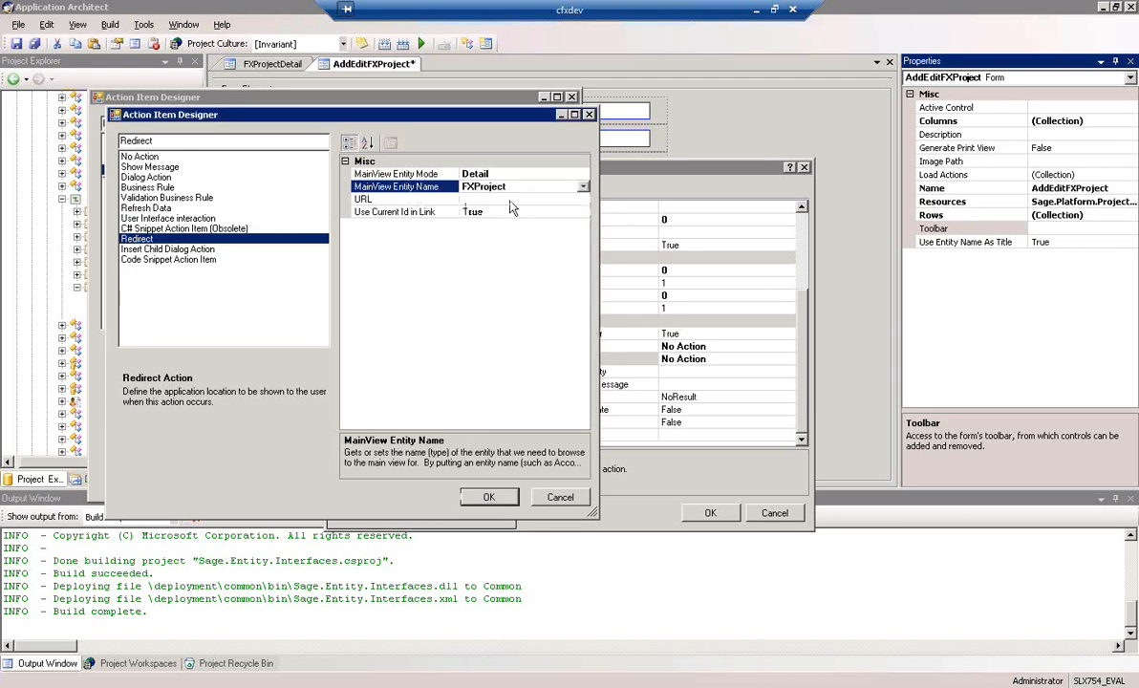
Examine the redirect's URL and MainView entity mode options, and compare the Insert Child Dialog Action with the Redirect action
{"action": "left_click", "coordinate": [508, 199]}
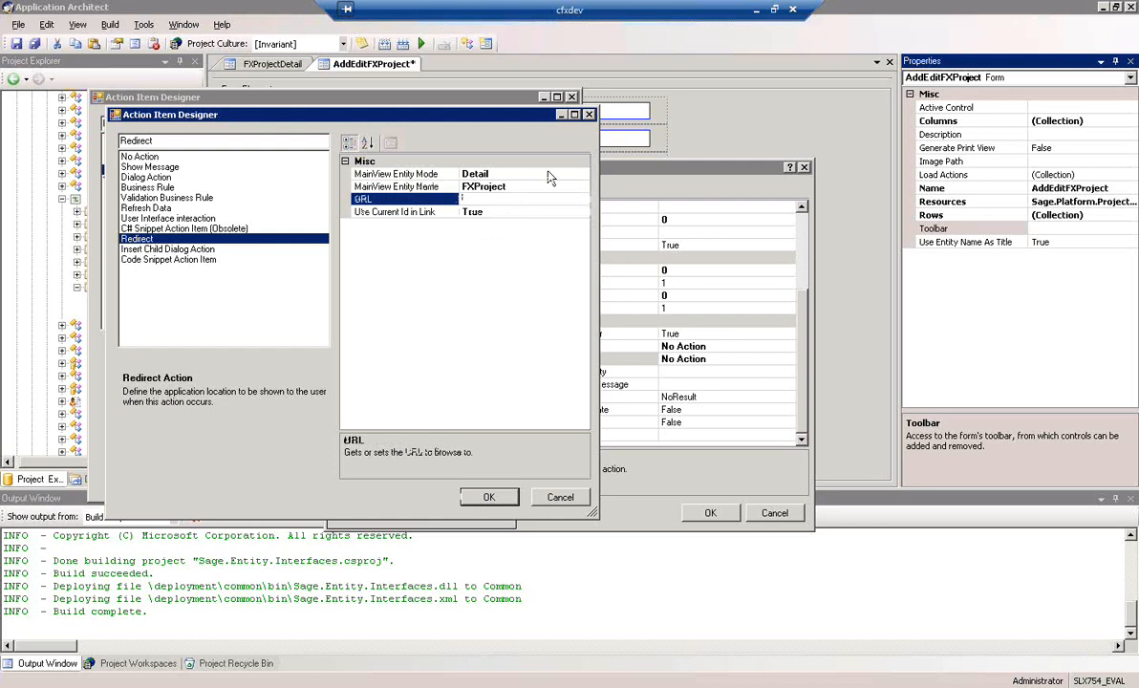
{"action": "left_click", "coordinate": [550, 174]}
{"action": "left_click", "coordinate": [583, 175]}
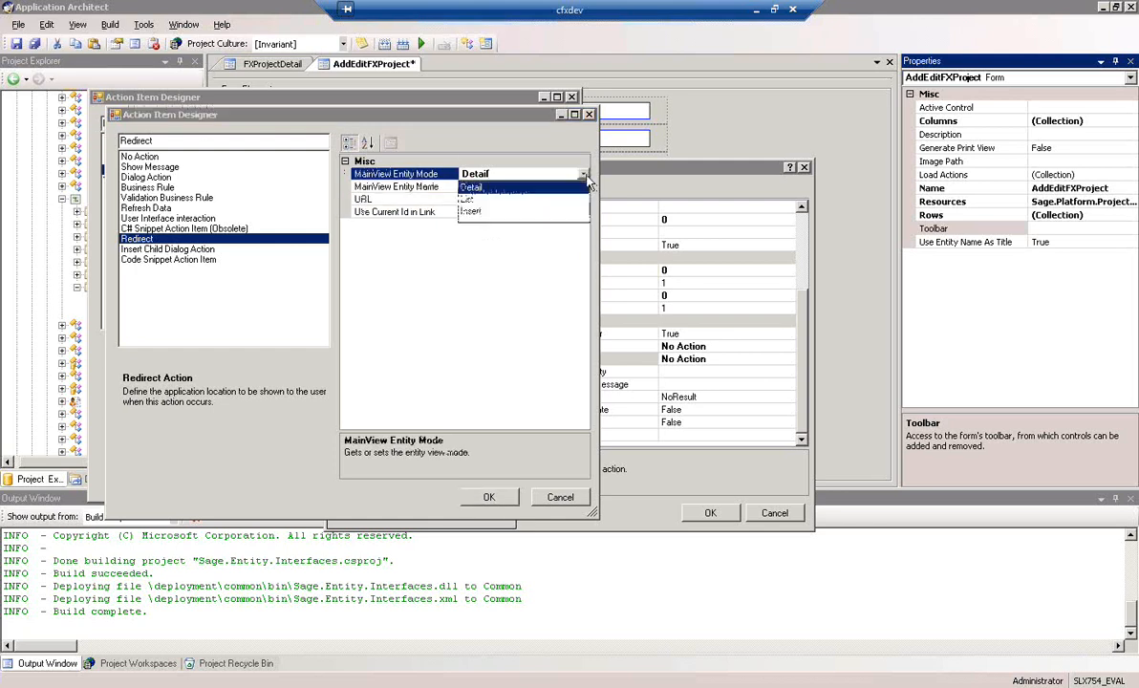
{"action": "left_click", "coordinate": [571, 163]}
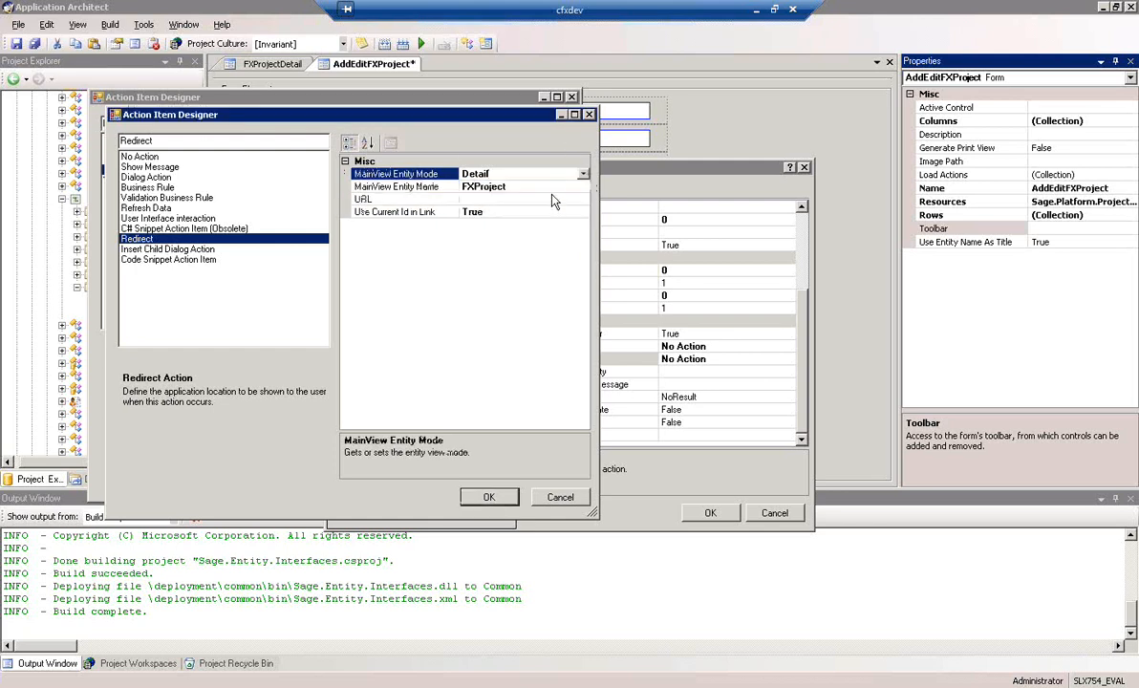
{"action": "left_click", "coordinate": [579, 200]}
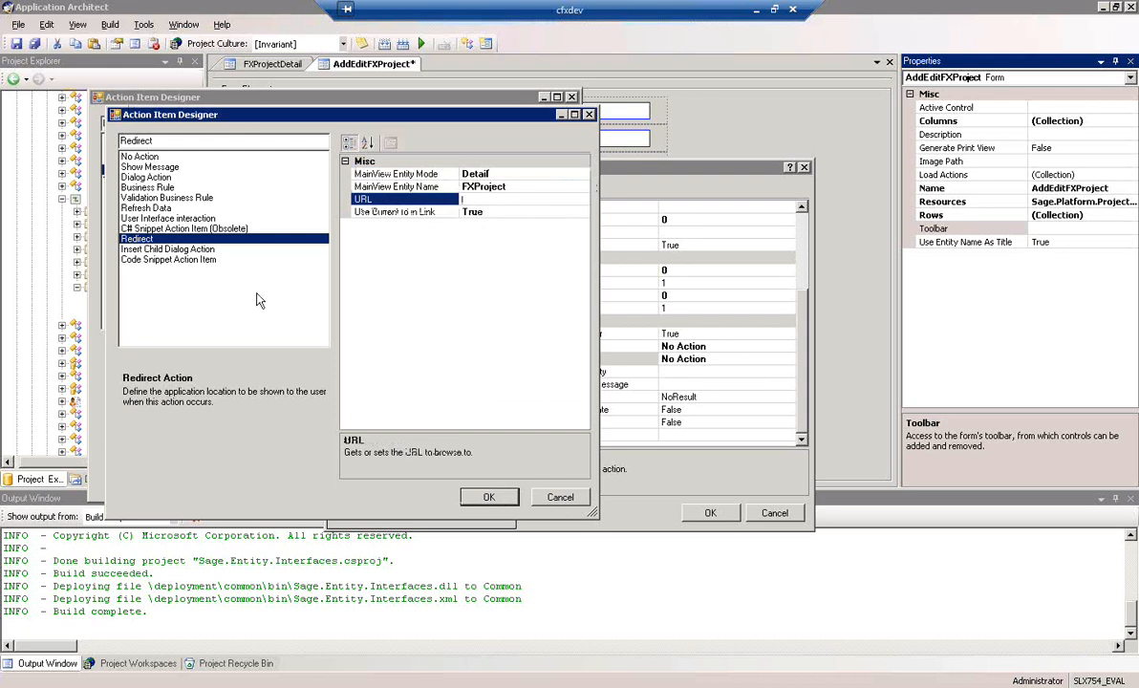
{"action": "left_click", "coordinate": [173, 250]}
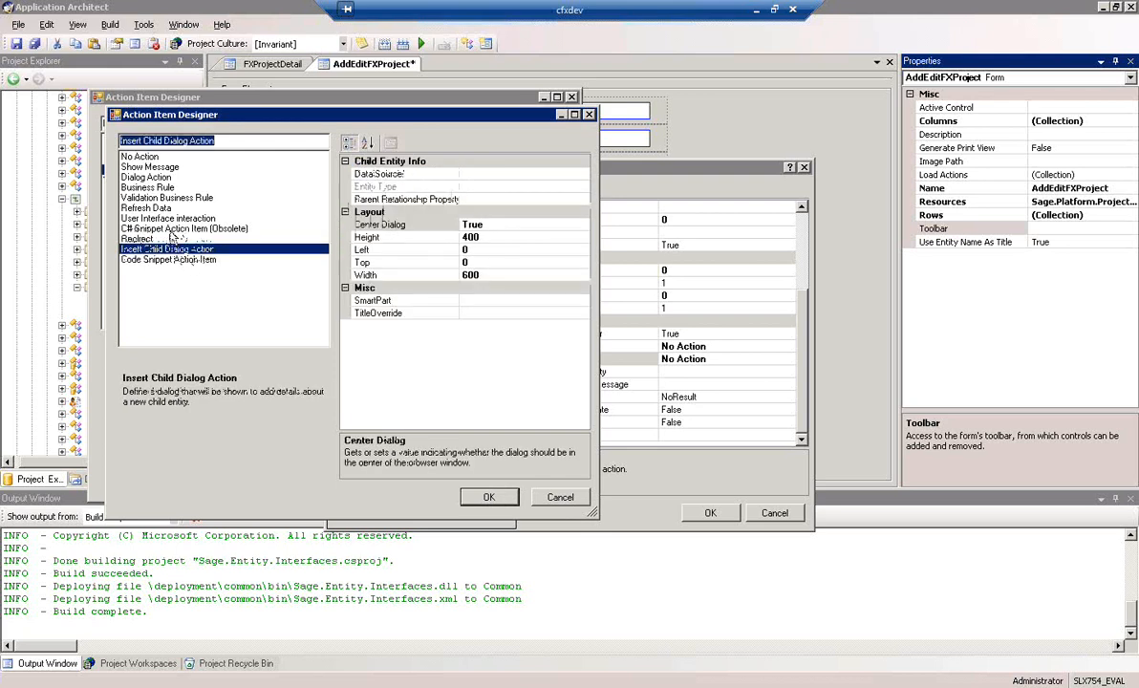
{"action": "left_click", "coordinate": [170, 231]}
{"action": "left_click", "coordinate": [169, 240]}
Accept the redirect, expand its settings to check them, and apply the business rule action to the Save button
{"action": "left_click", "coordinate": [488, 497]}
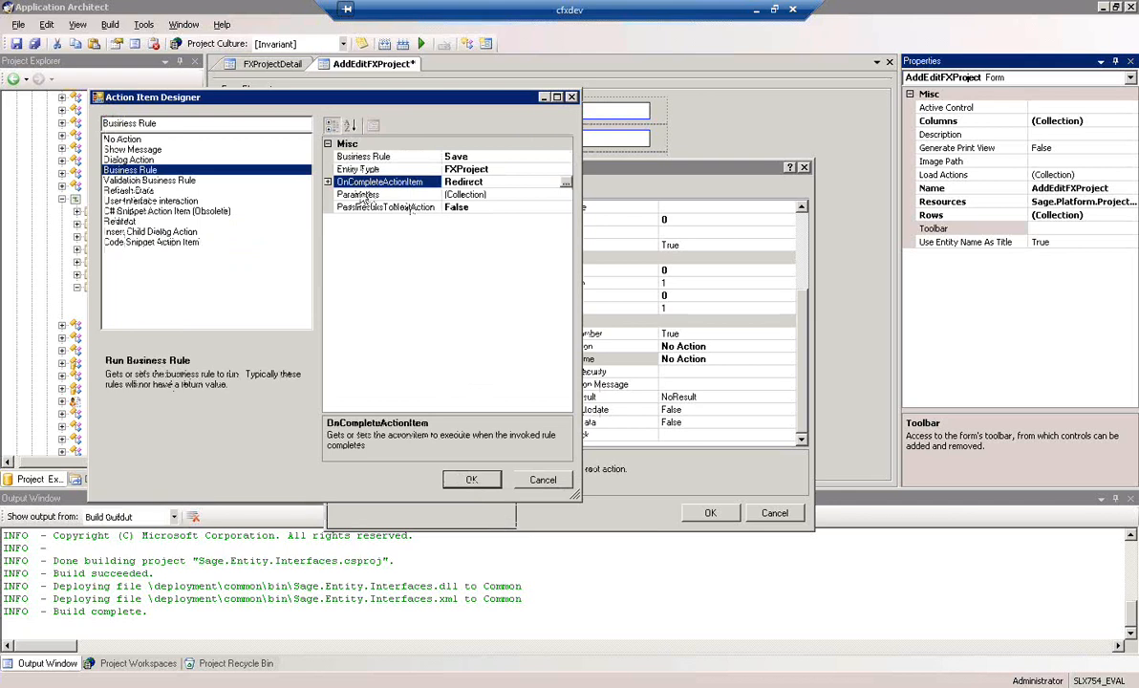
{"action": "left_click", "coordinate": [328, 182]}
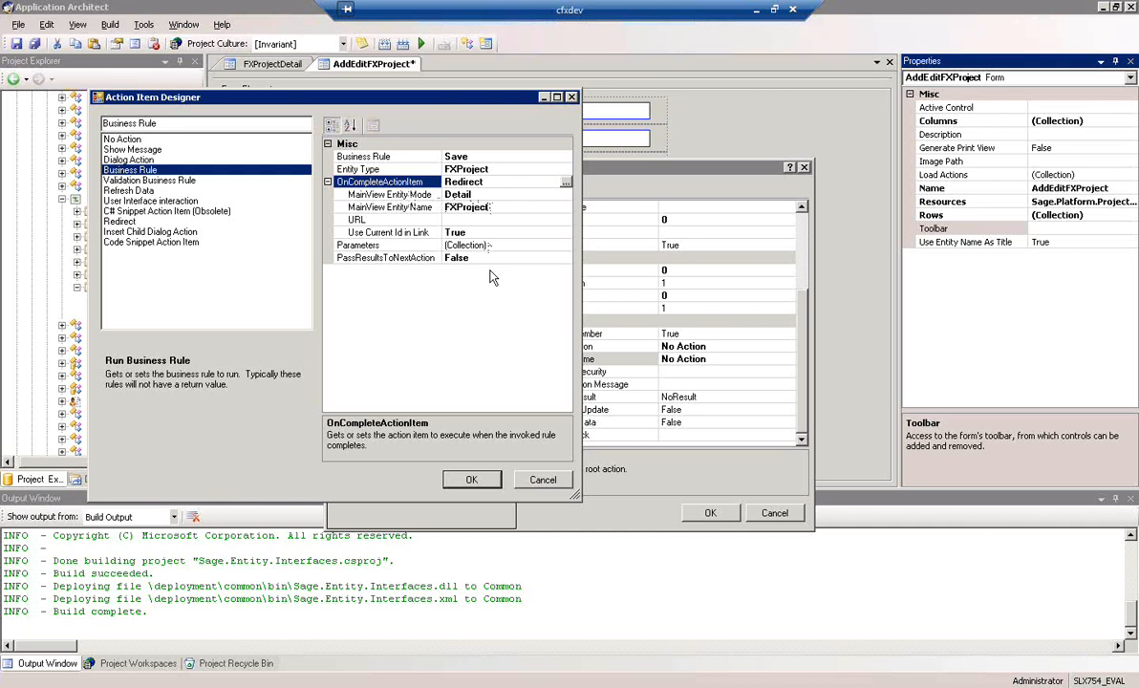
{"action": "left_click", "coordinate": [472, 479]}
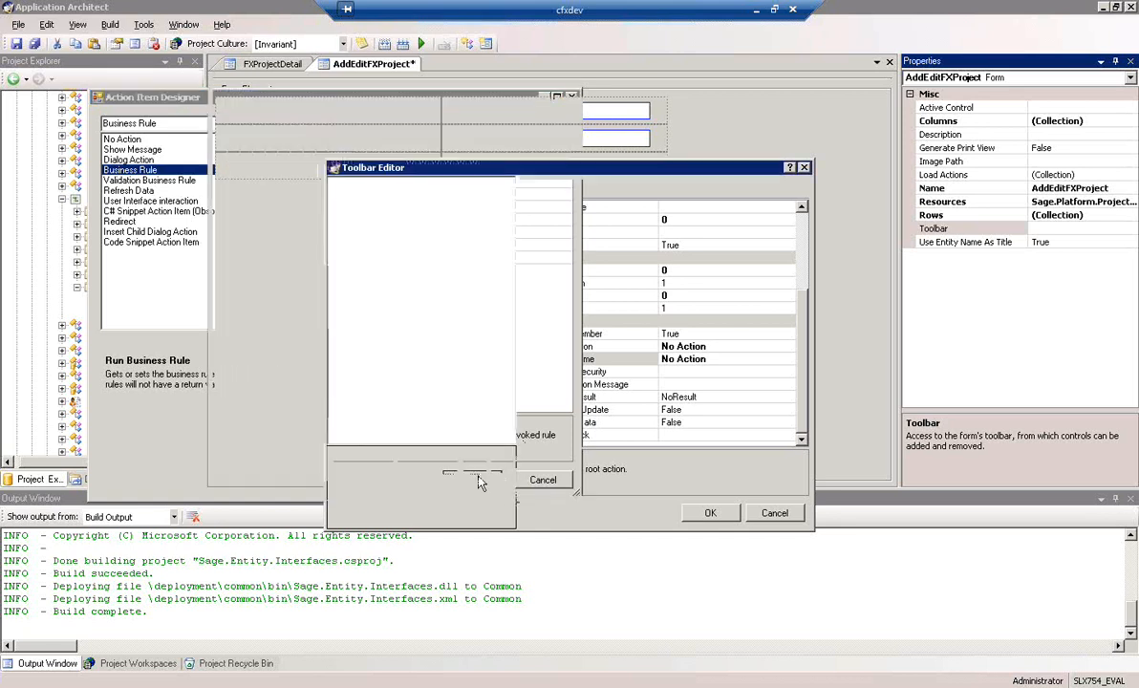
Accept the toolbar definition with its Save button and save the AddEditFXProject form
{"action": "left_click", "coordinate": [711, 514]}
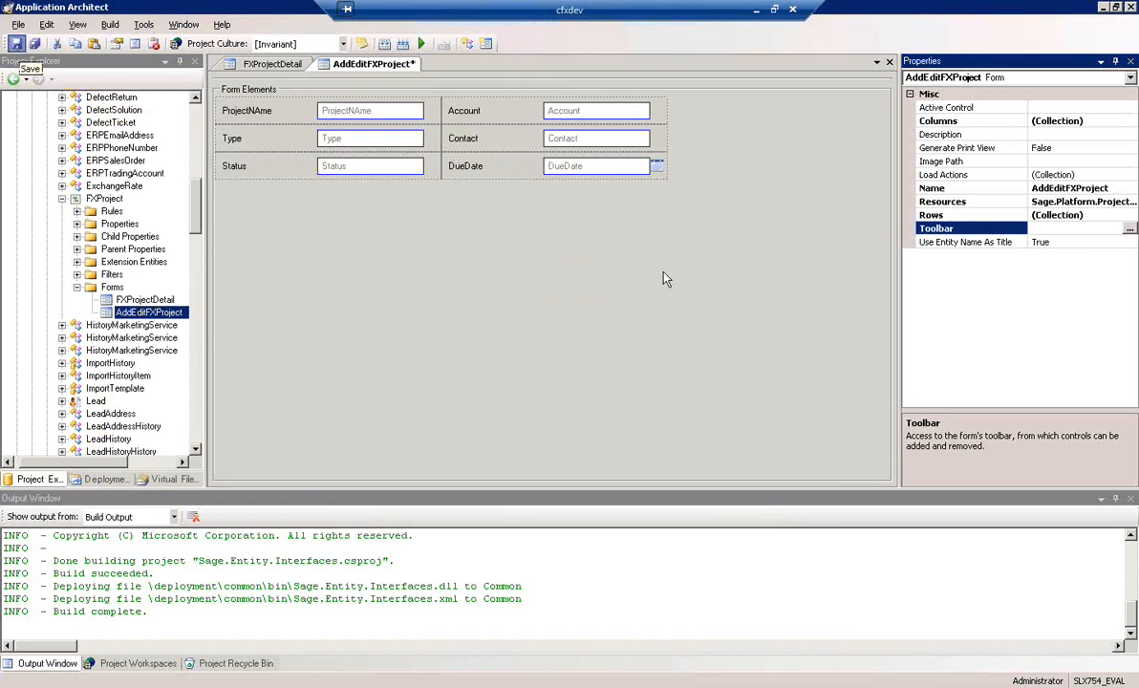
{"action": "left_click", "coordinate": [16, 43]}
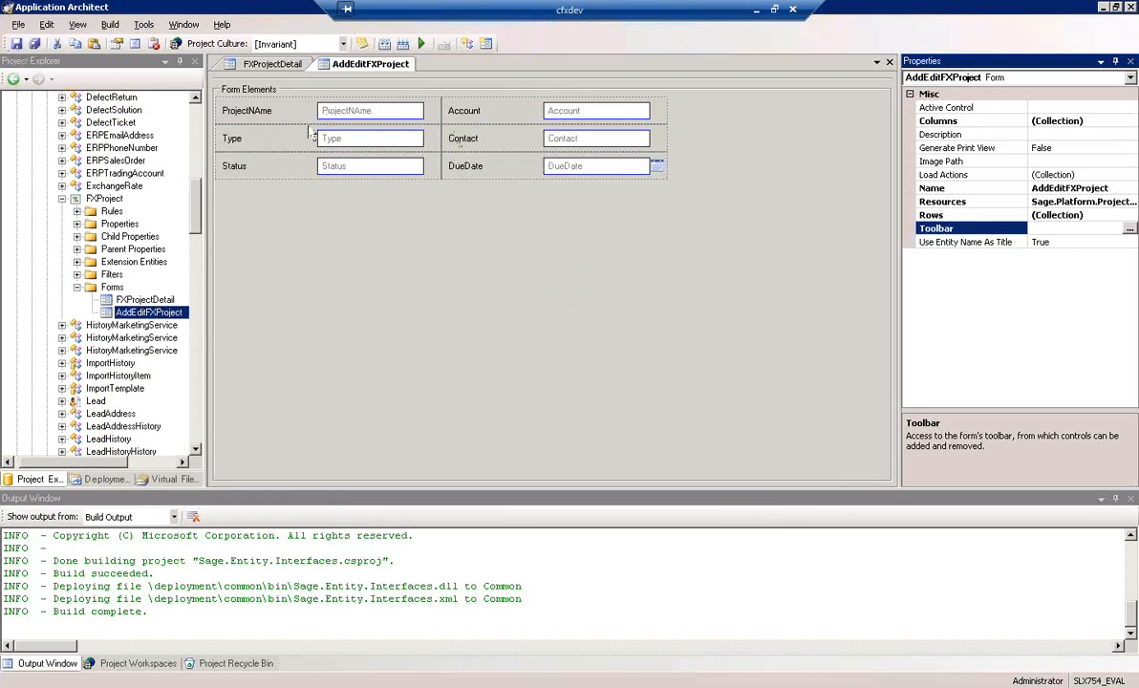
On the FXProjectDetail form, swap the Account and Contact fields so Account sits above Contact, and save the form
{"action": "left_click", "coordinate": [280, 66]}
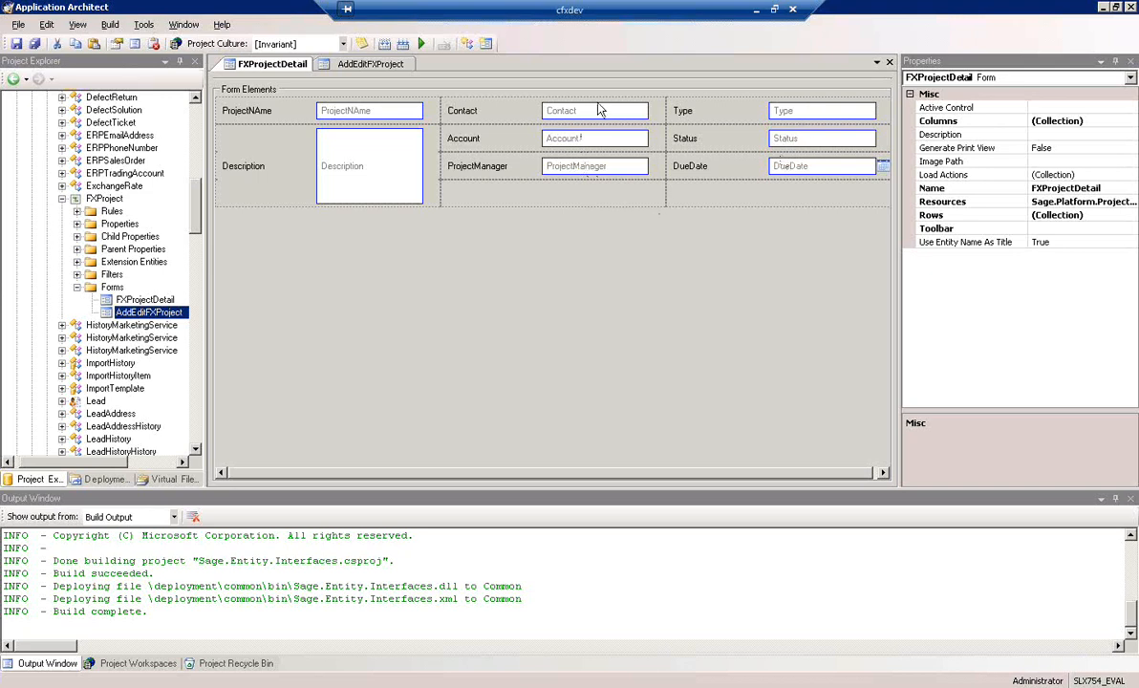
{"action": "left_click_drag", "start_coordinate": [591, 115], "coordinate": [566, 177]}
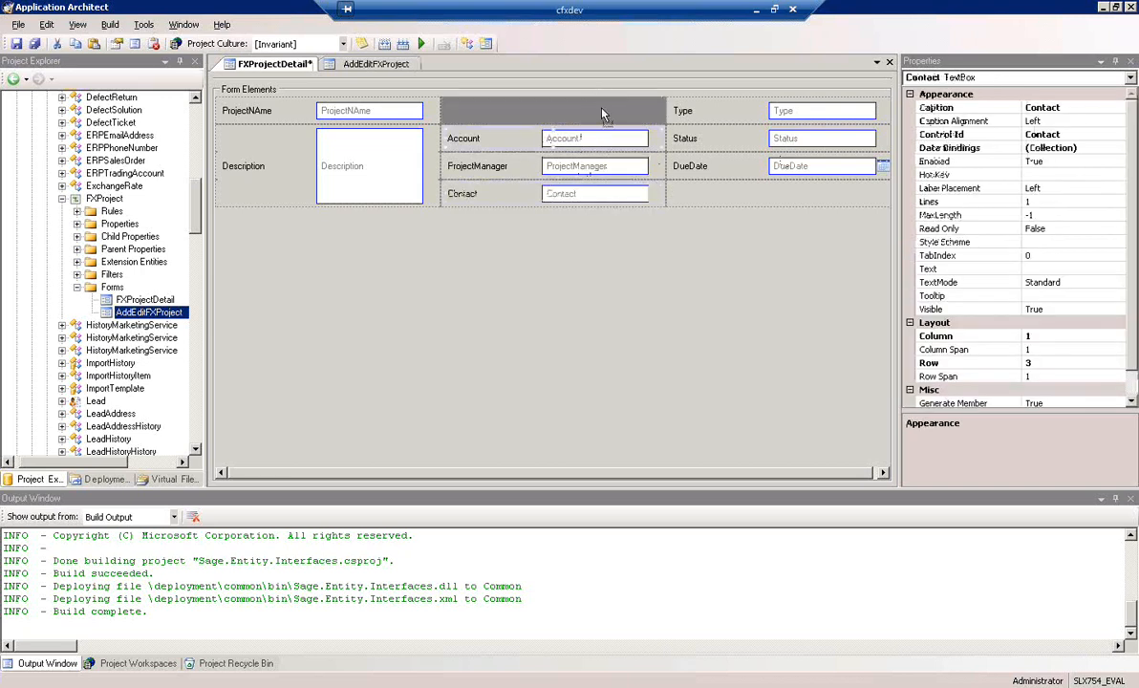
{"action": "left_click_drag", "start_coordinate": [601, 139], "coordinate": [599, 113]}
{"action": "left_click_drag", "start_coordinate": [593, 193], "coordinate": [590, 141]}
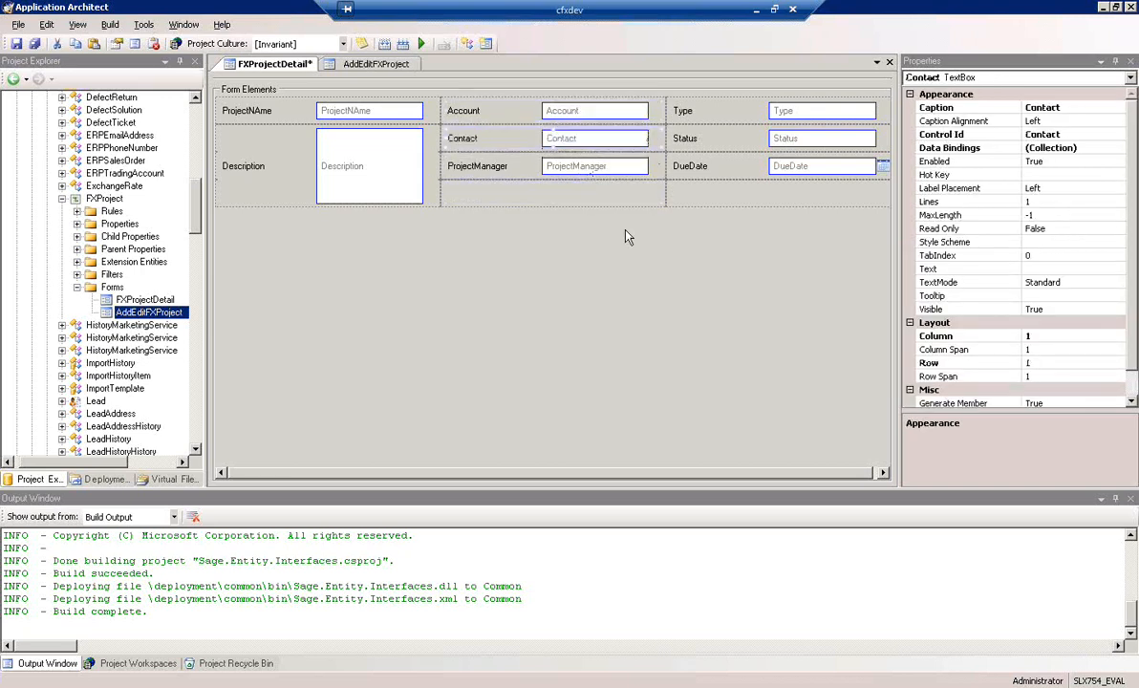
{"action": "left_click", "coordinate": [570, 208]}
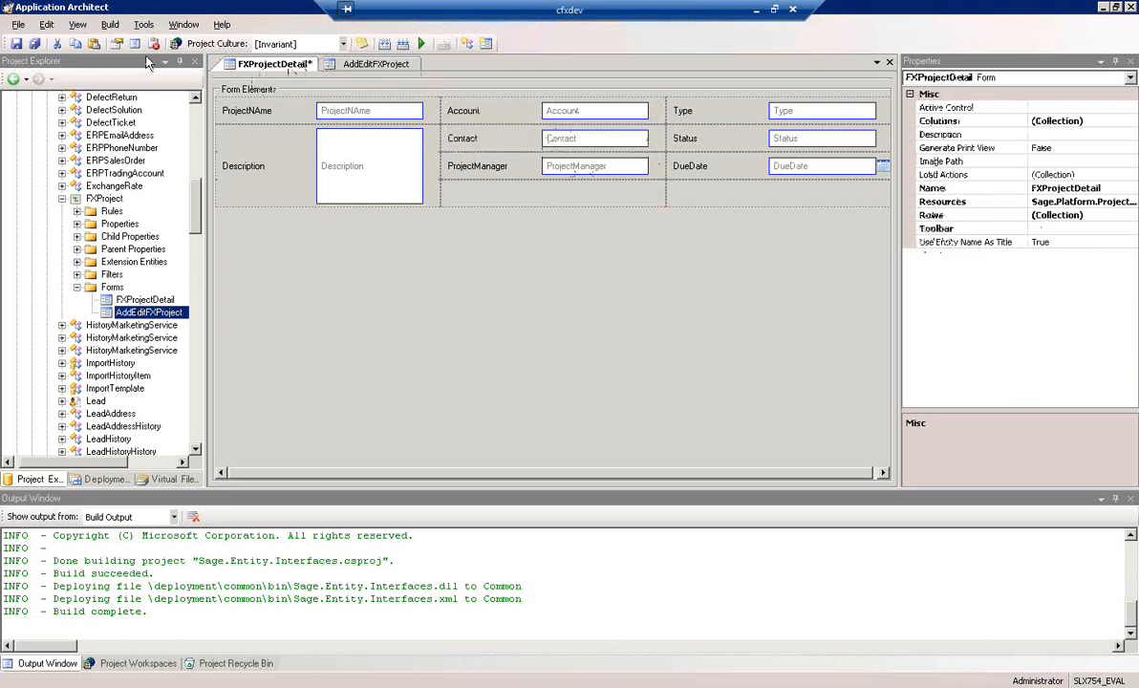
{"action": "left_click", "coordinate": [16, 44]}
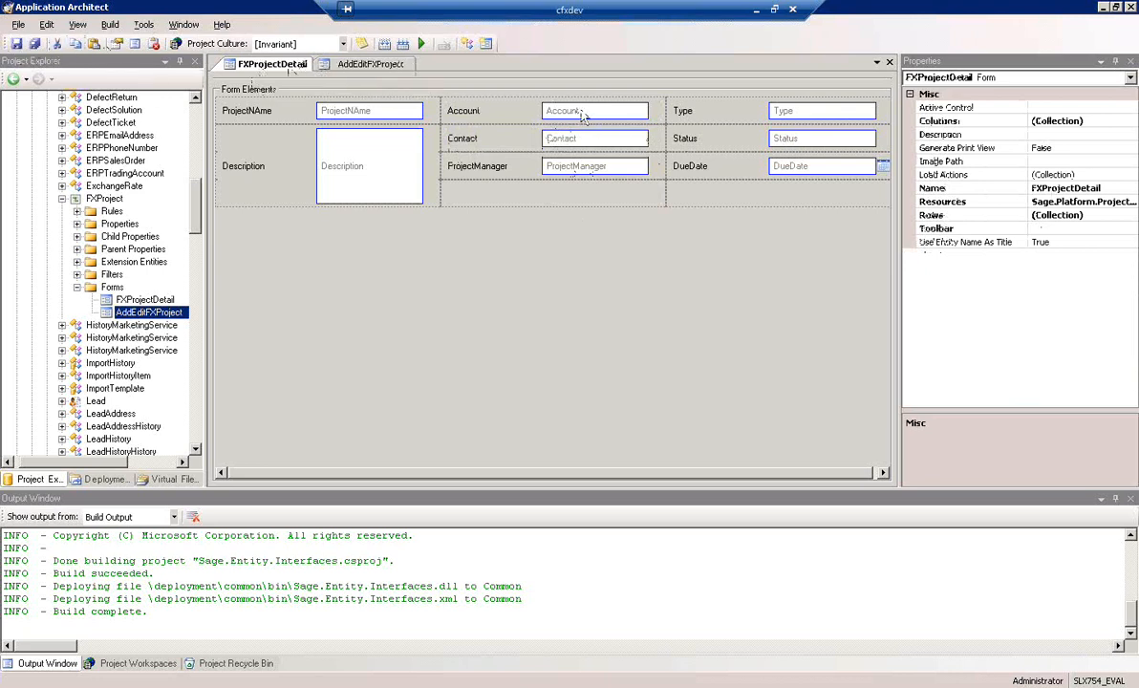
Change the control type of the Account and Contact fields to Lookup, accepting the offered rebinding for each
{"action": "right_click", "coordinate": [582, 114]}
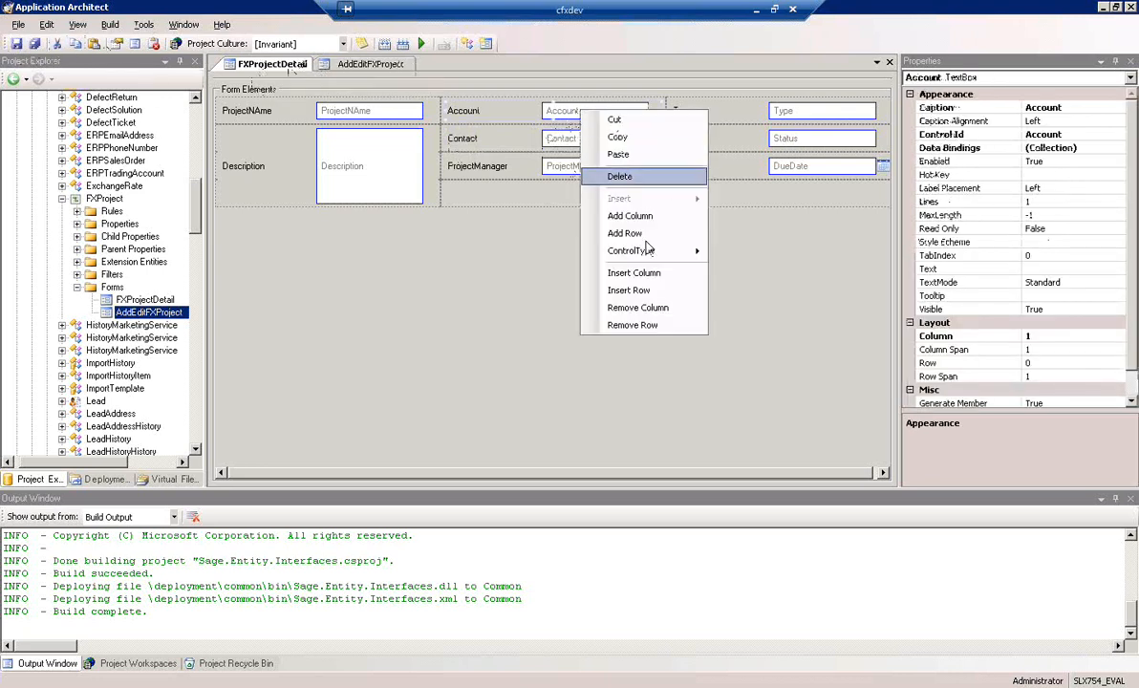
{"action": "mouse_move", "coordinate": [638, 253]}
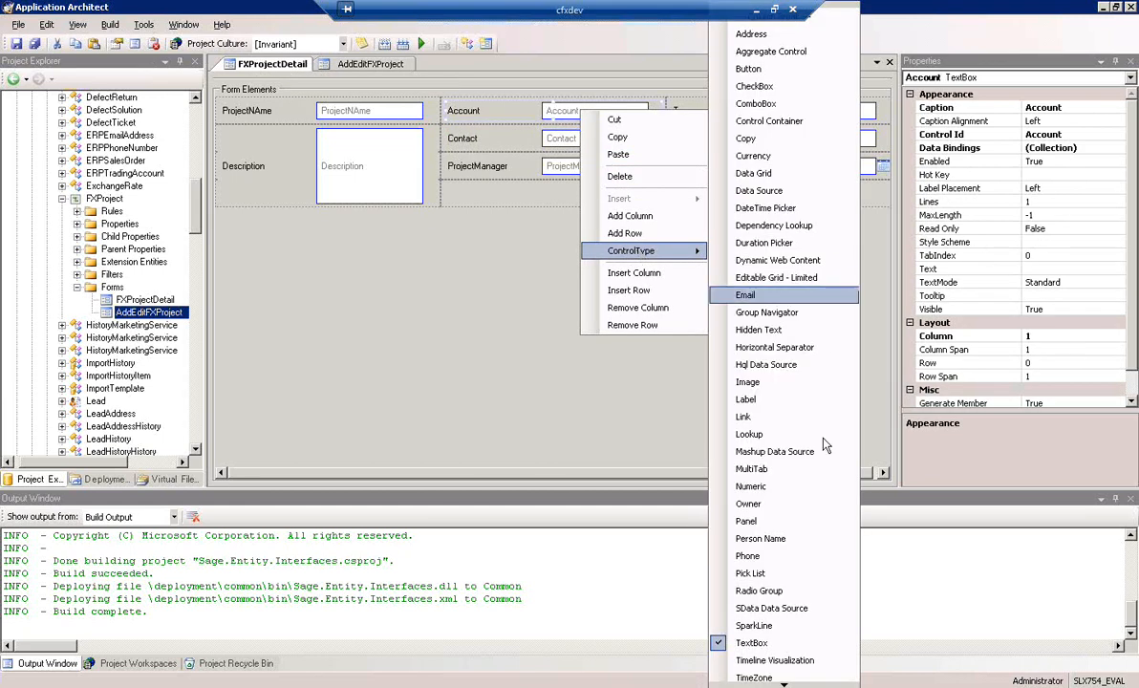
{"action": "left_click", "coordinate": [750, 435]}
{"action": "left_click", "coordinate": [547, 397]}
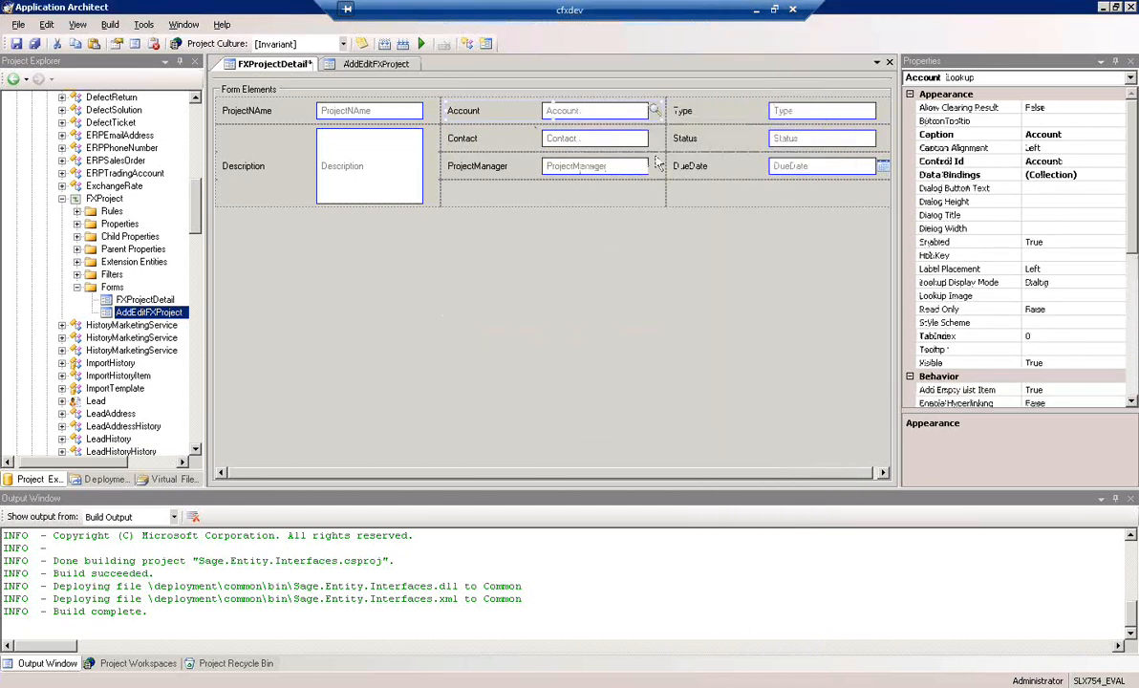
{"action": "right_click", "coordinate": [599, 144]}
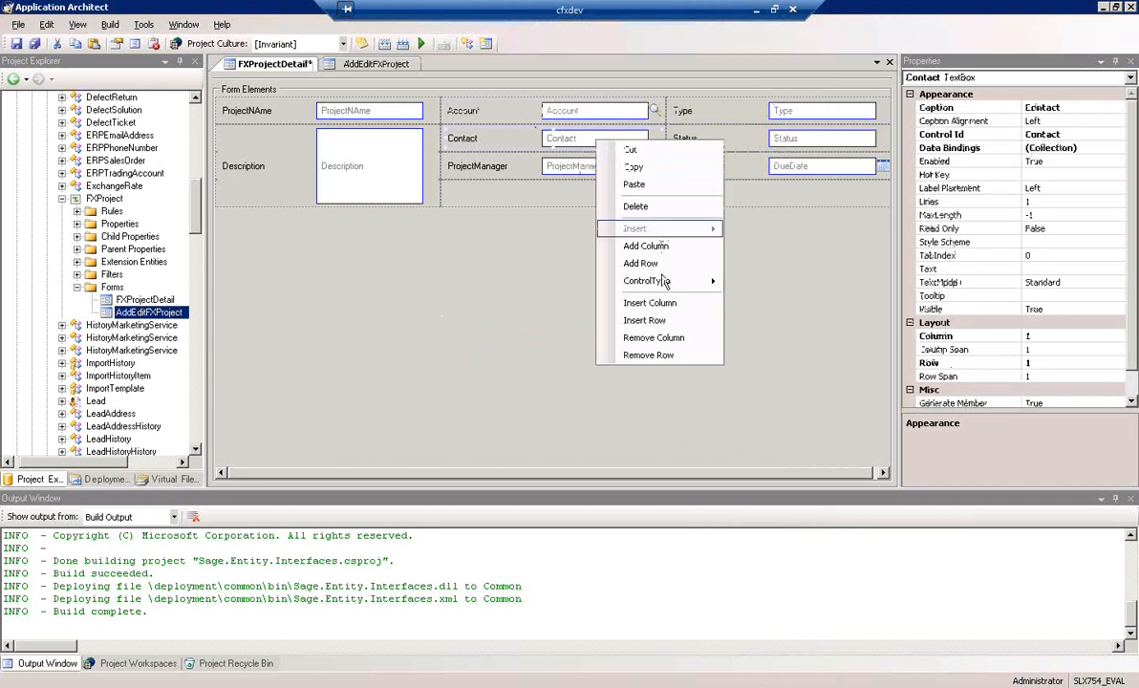
{"action": "mouse_move", "coordinate": [654, 284]}
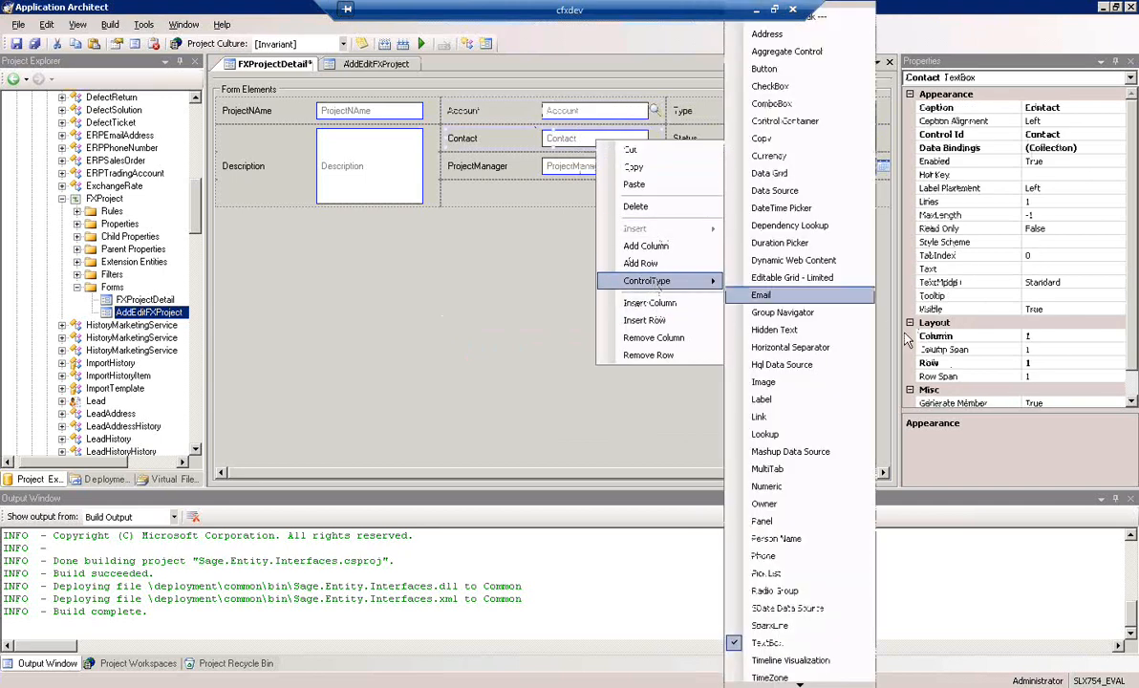
{"action": "left_click", "coordinate": [788, 438]}
{"action": "left_click", "coordinate": [547, 393]}
Change the ProjectManager field's control type to User and bind it to LookupResultValue instead of Text
{"action": "left_click", "coordinate": [589, 166]}
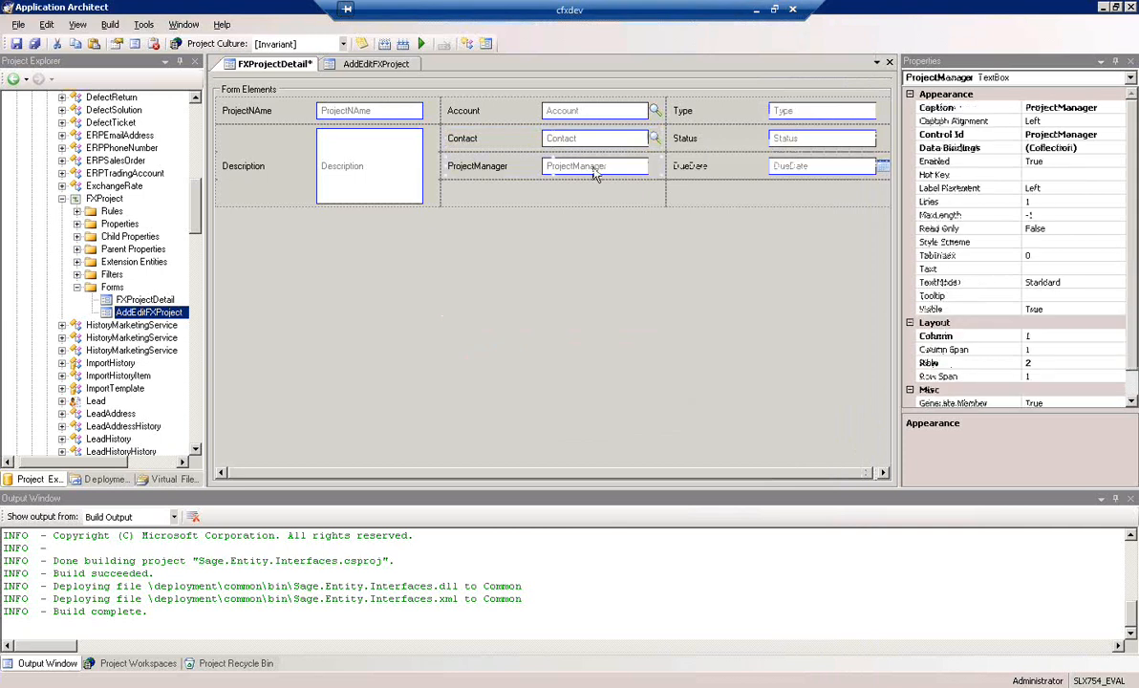
{"action": "right_click", "coordinate": [591, 168]}
{"action": "mouse_move", "coordinate": [658, 317]}
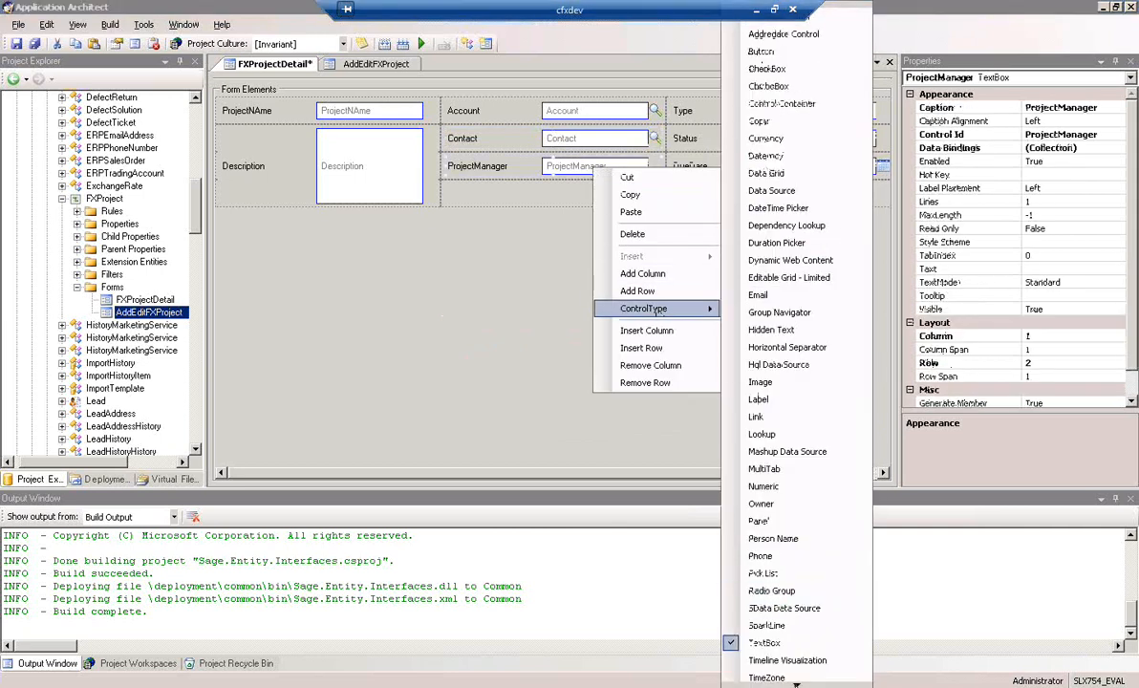
{"action": "left_click", "coordinate": [797, 684]}
{"action": "left_click", "coordinate": [767, 644]}
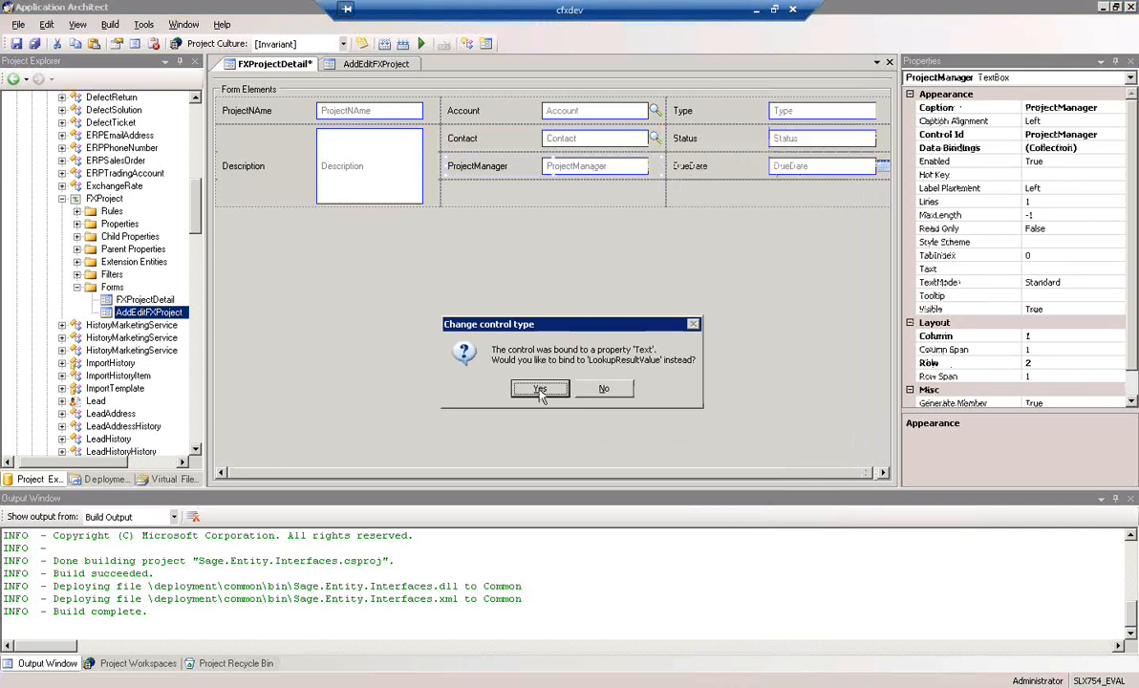
{"action": "left_click", "coordinate": [541, 390]}
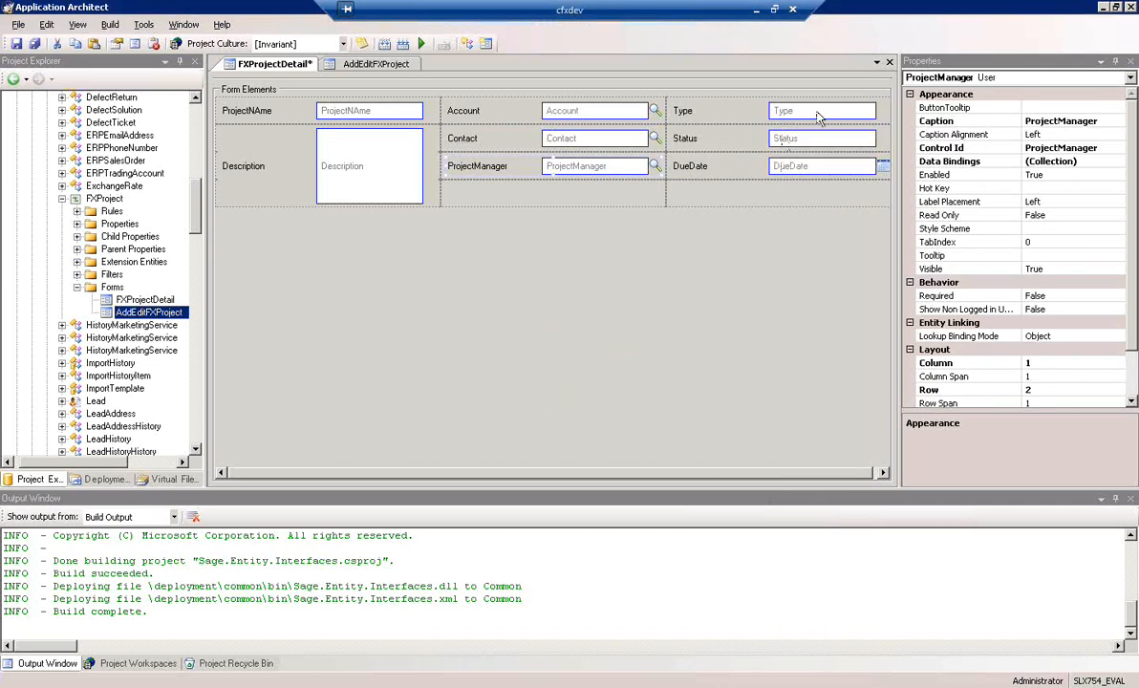
Change the control type of the Type and Status fields to Pick List, accepting the offered rebinding for each
{"action": "left_click", "coordinate": [819, 116]}
{"action": "right_click", "coordinate": [819, 116]}
{"action": "mouse_move", "coordinate": [867, 252]}
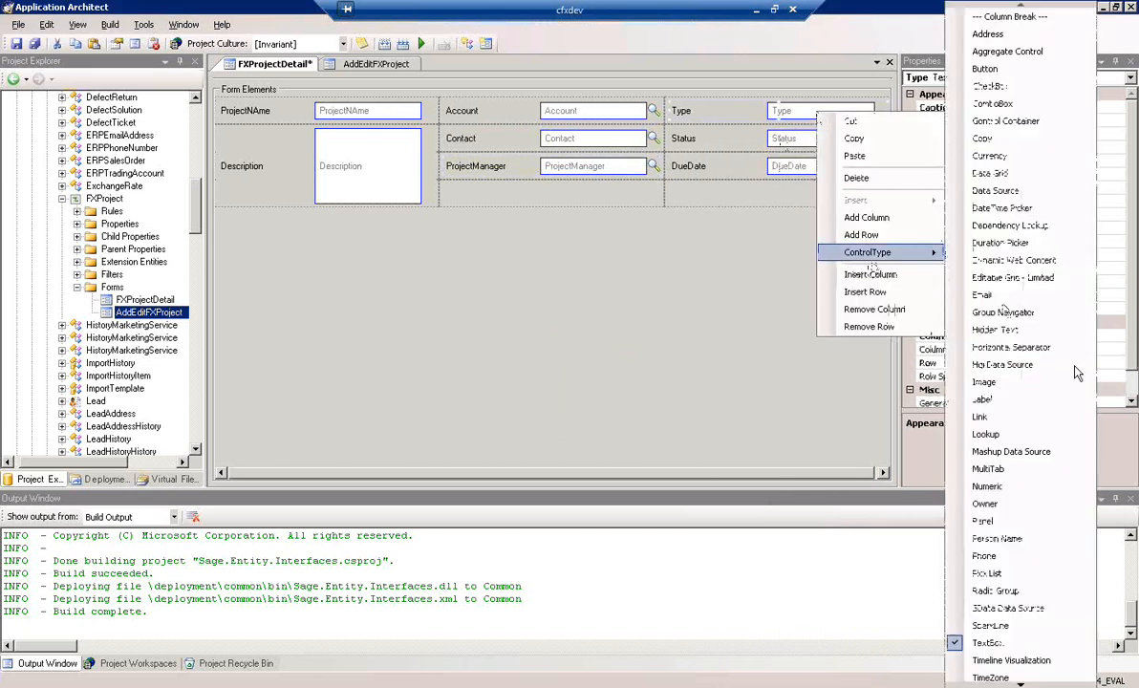
{"action": "left_click", "coordinate": [991, 574]}
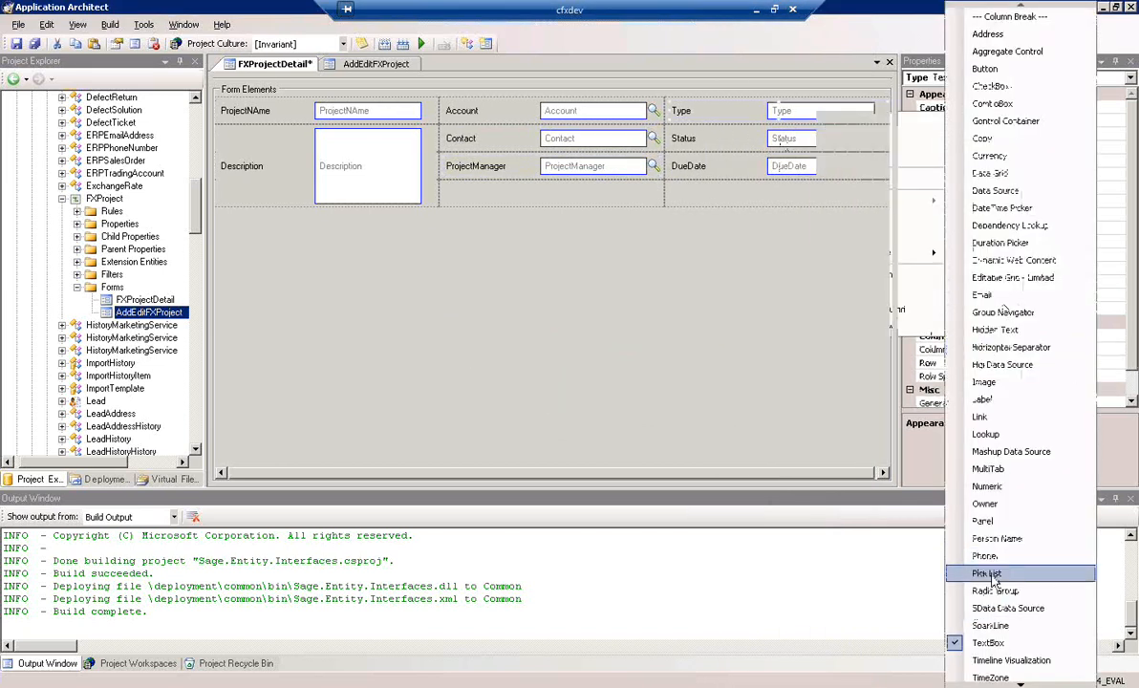
{"action": "left_click", "coordinate": [521, 377]}
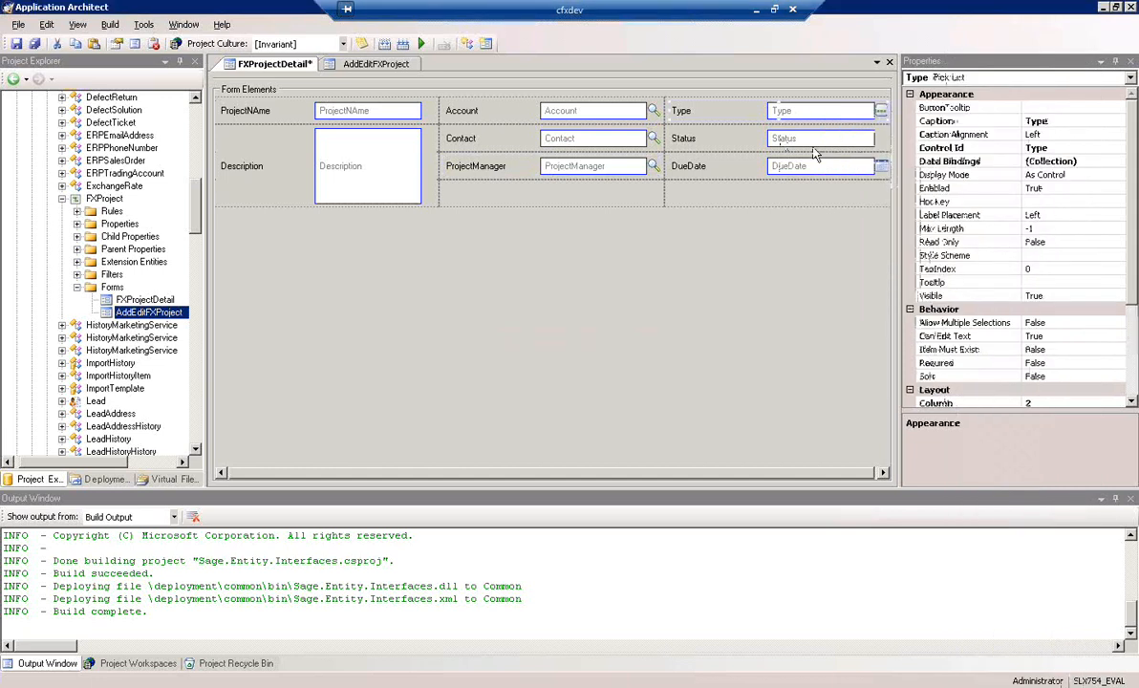
{"action": "left_click", "coordinate": [814, 149]}
{"action": "right_click", "coordinate": [815, 149]}
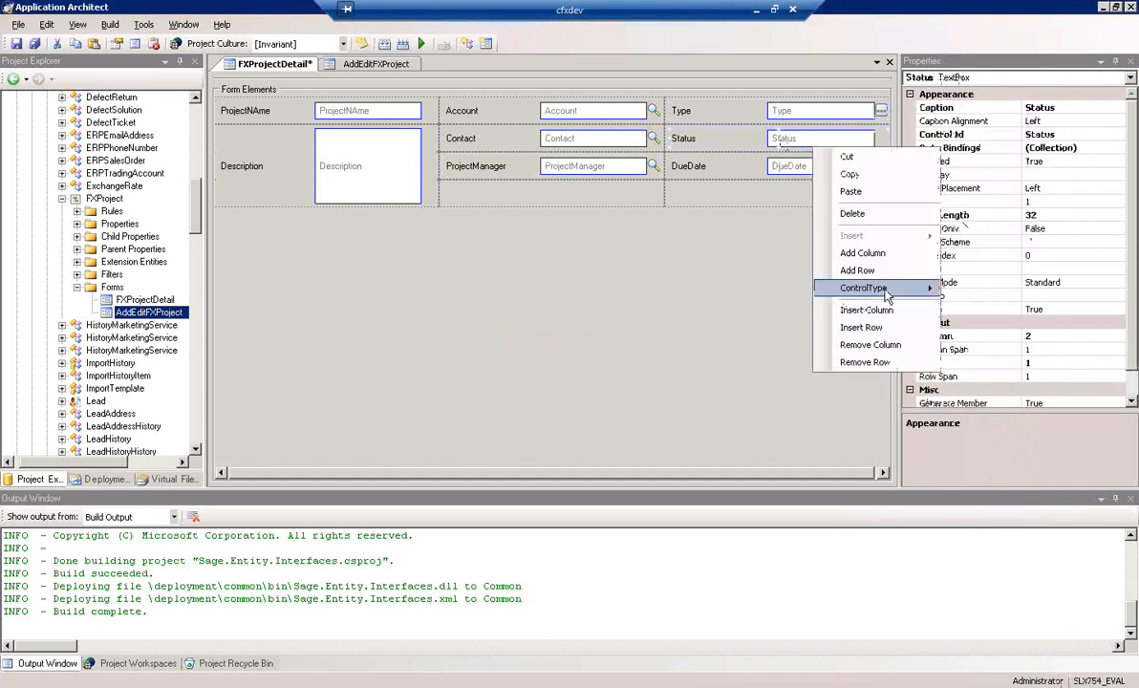
{"action": "mouse_move", "coordinate": [887, 298]}
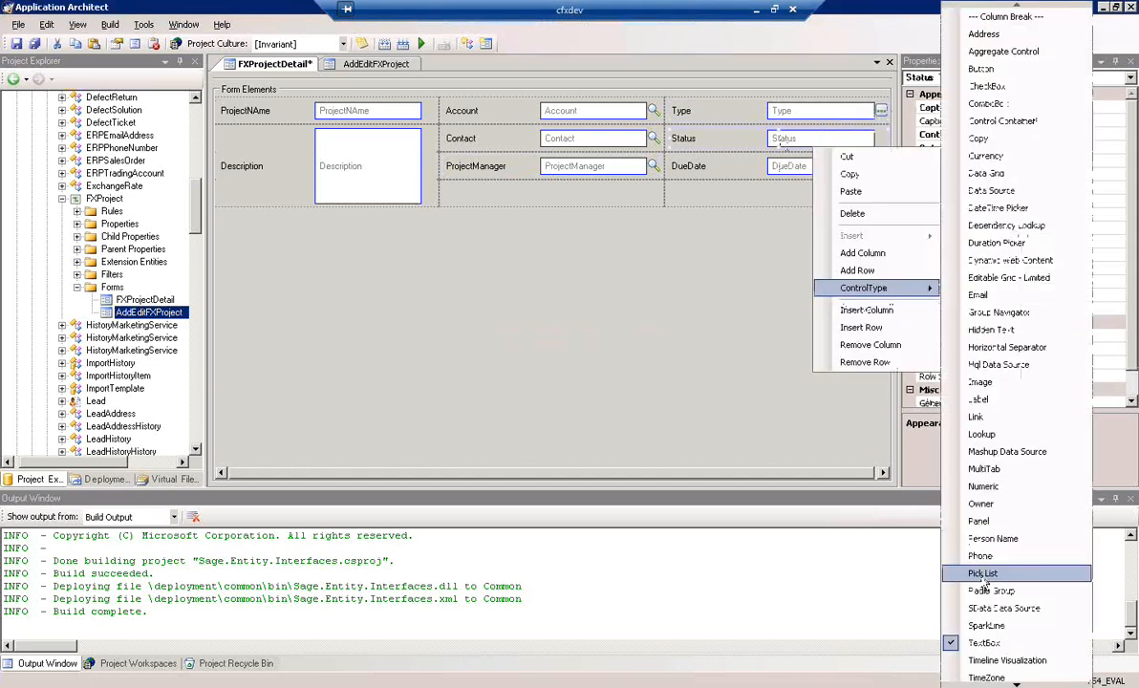
{"action": "left_click", "coordinate": [985, 574]}
{"action": "left_click", "coordinate": [524, 379]}
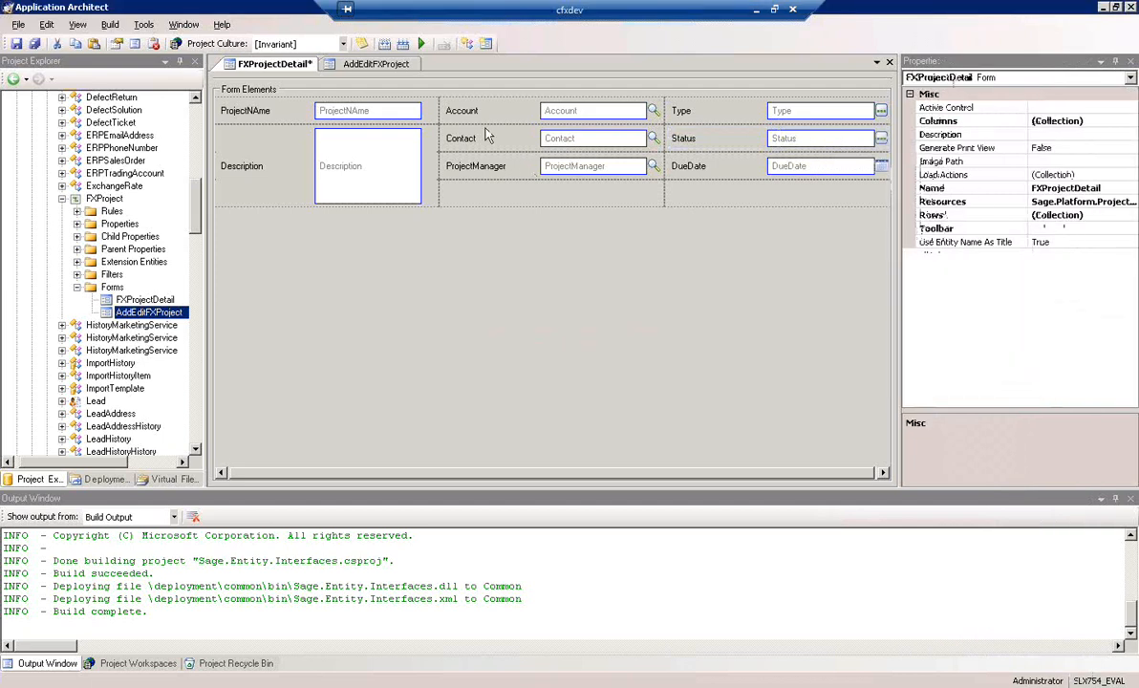
In the Account field's lookup setup wizard, look up Account information and make the Account property receive the result
{"action": "left_click", "coordinate": [580, 115]}
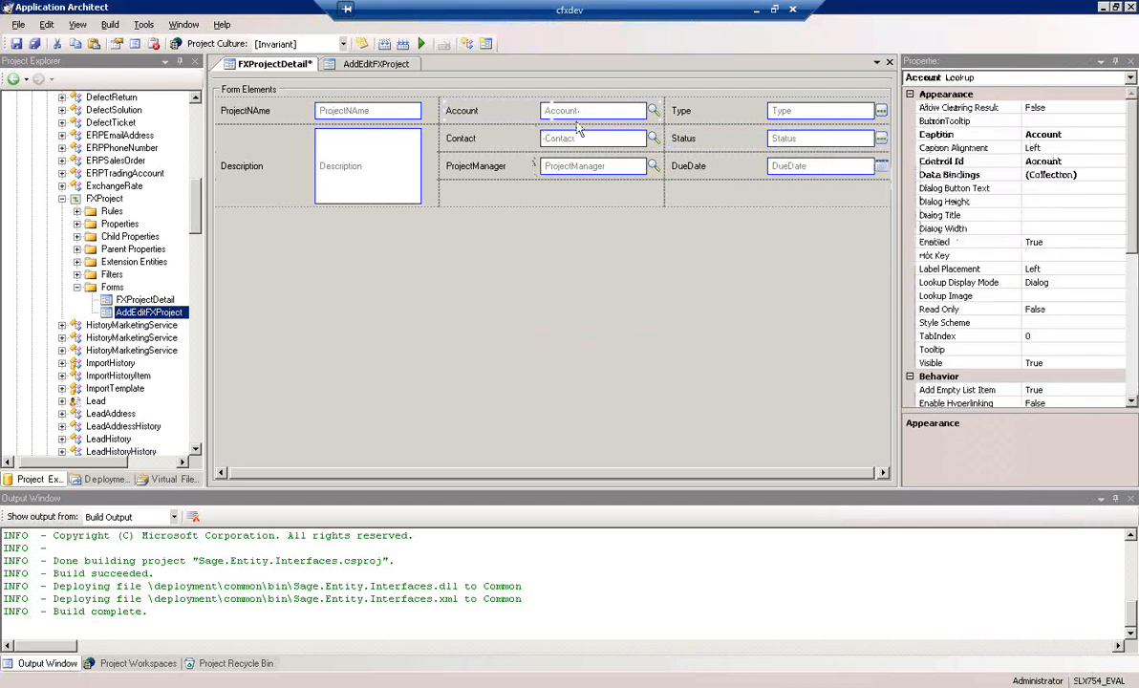
{"action": "right_click", "coordinate": [550, 116]}
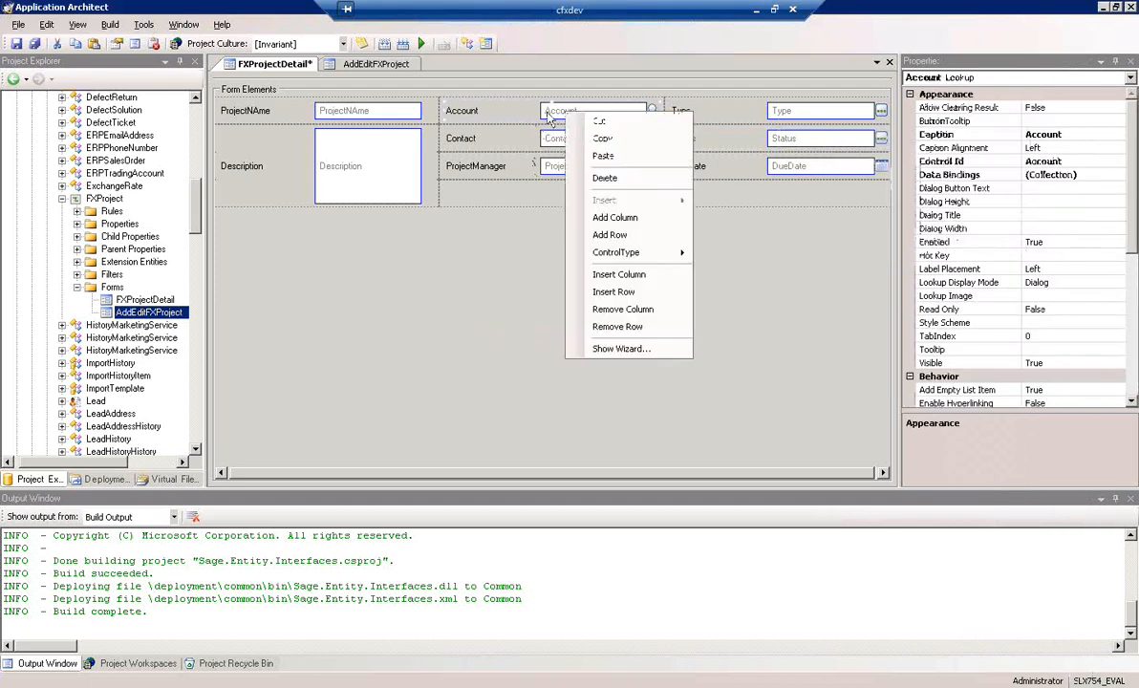
{"action": "left_click", "coordinate": [619, 349]}
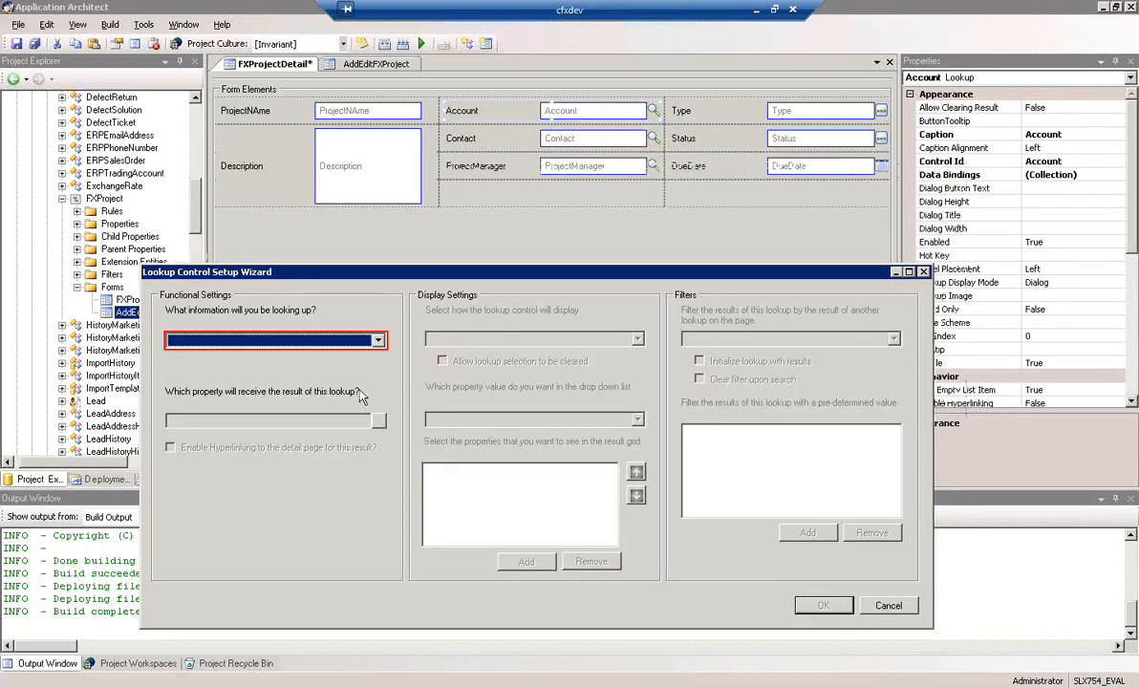
{"action": "left_click", "coordinate": [378, 342]}
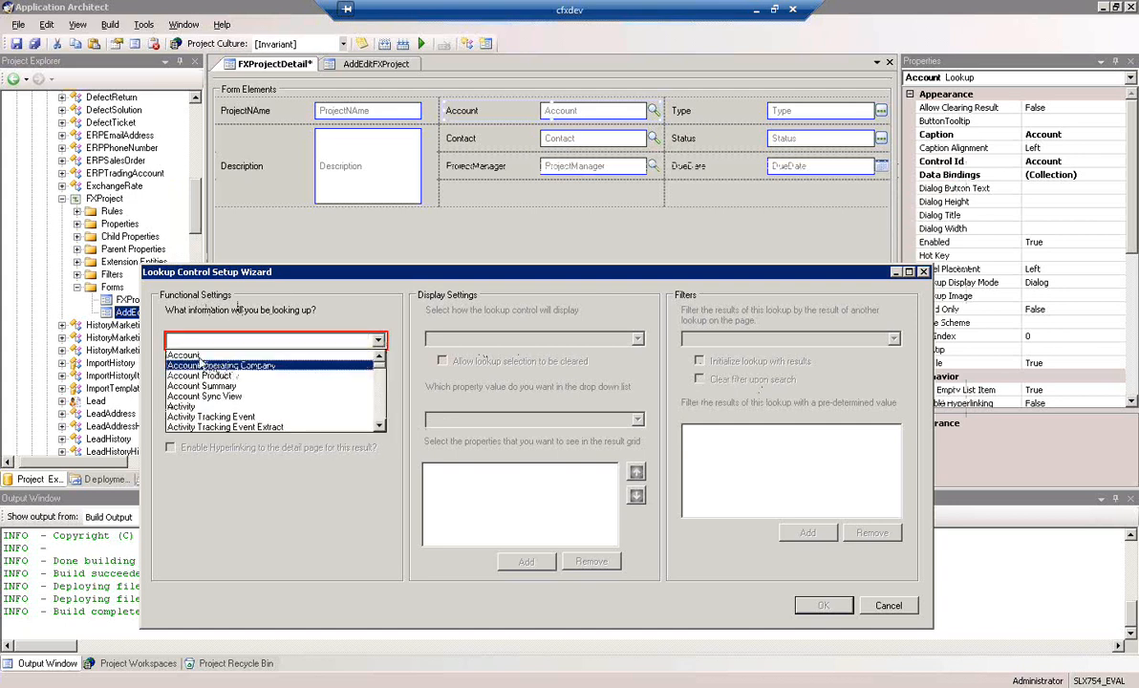
{"action": "left_click", "coordinate": [202, 356]}
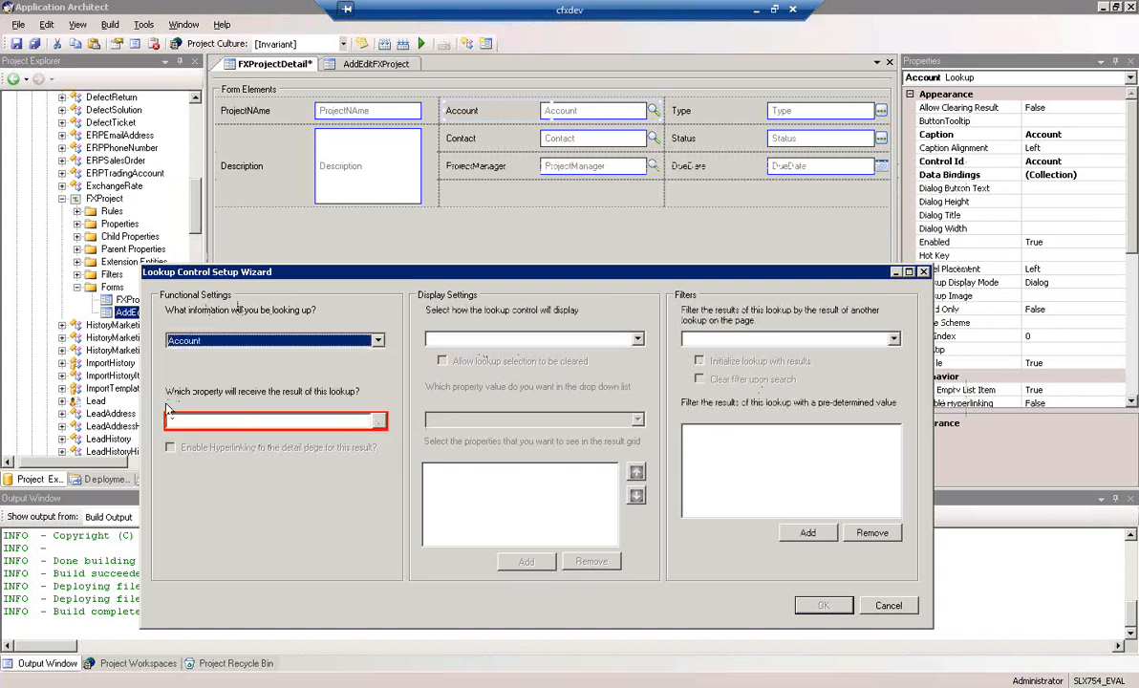
{"action": "left_click", "coordinate": [380, 422]}
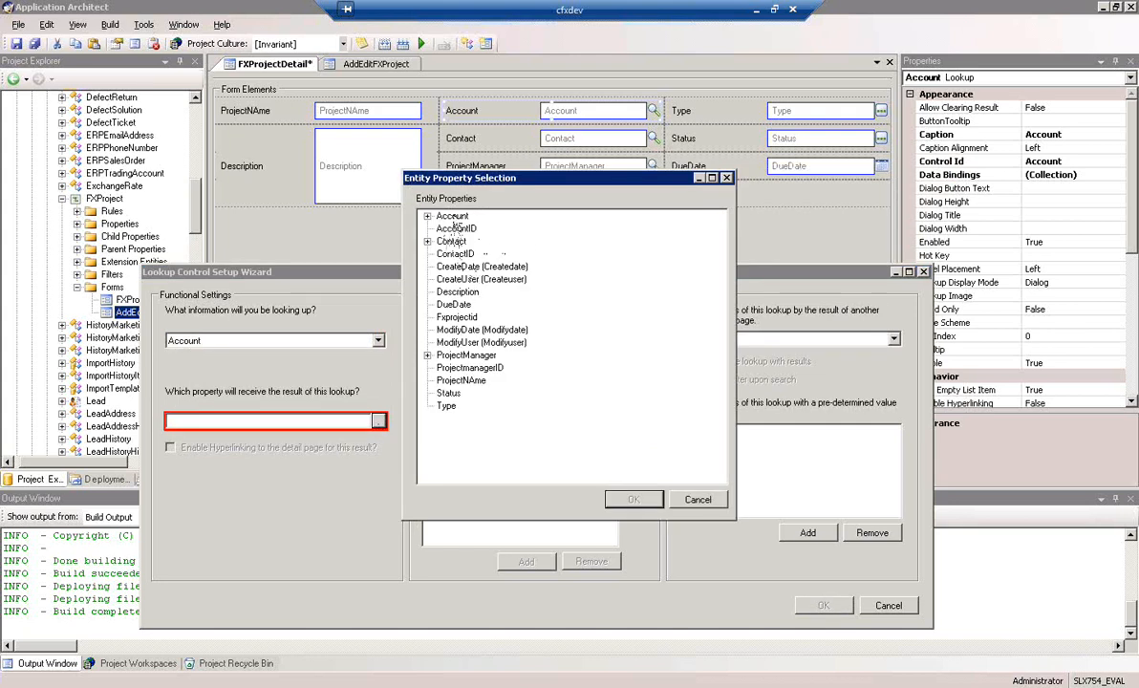
{"action": "left_click", "coordinate": [441, 216]}
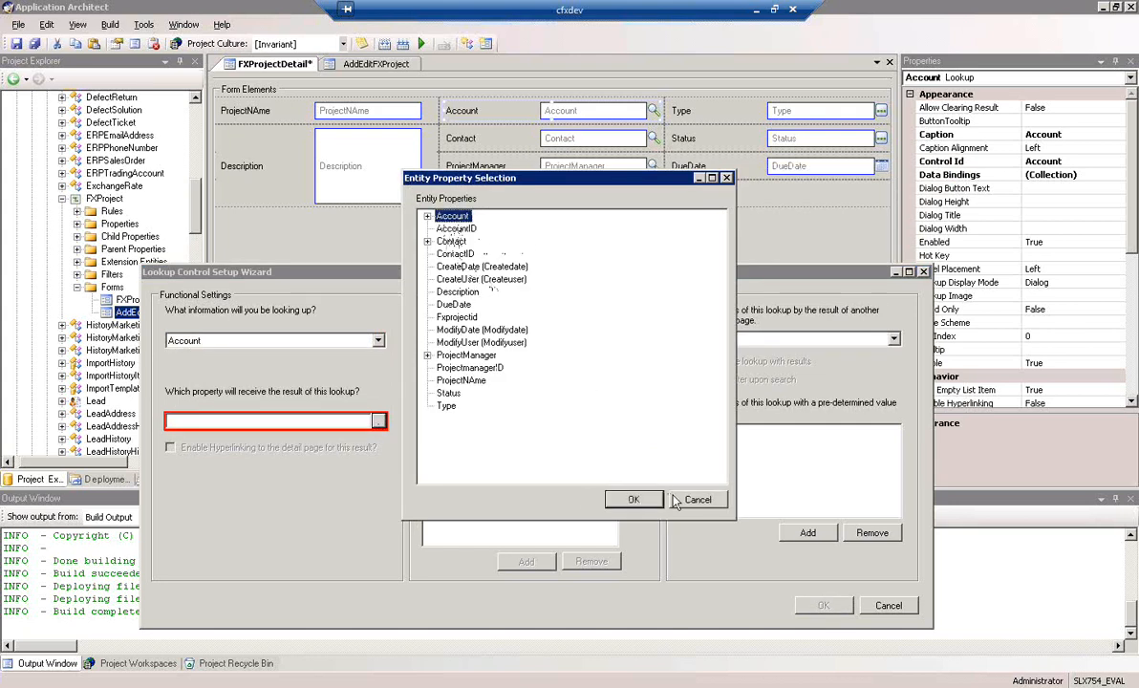
{"action": "left_click", "coordinate": [634, 500]}
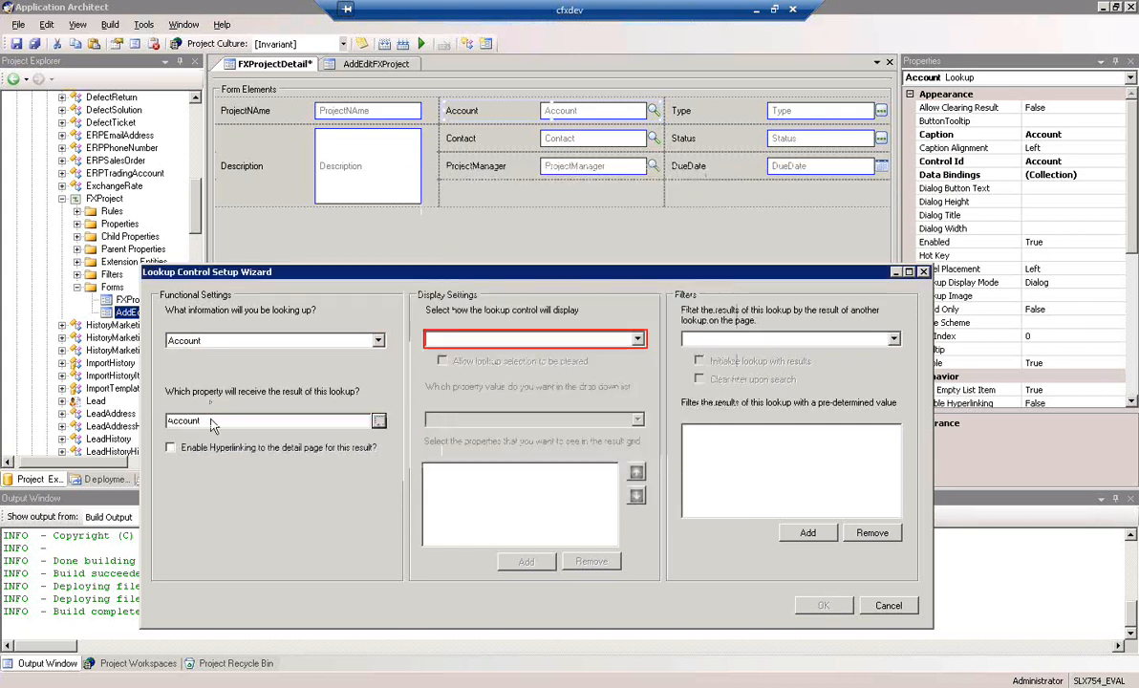
Display the Account lookup as a Dialog, add AccountName and Industry to its result grid, and accept the setup
{"action": "left_click", "coordinate": [639, 342]}
{"action": "left_click", "coordinate": [463, 351]}
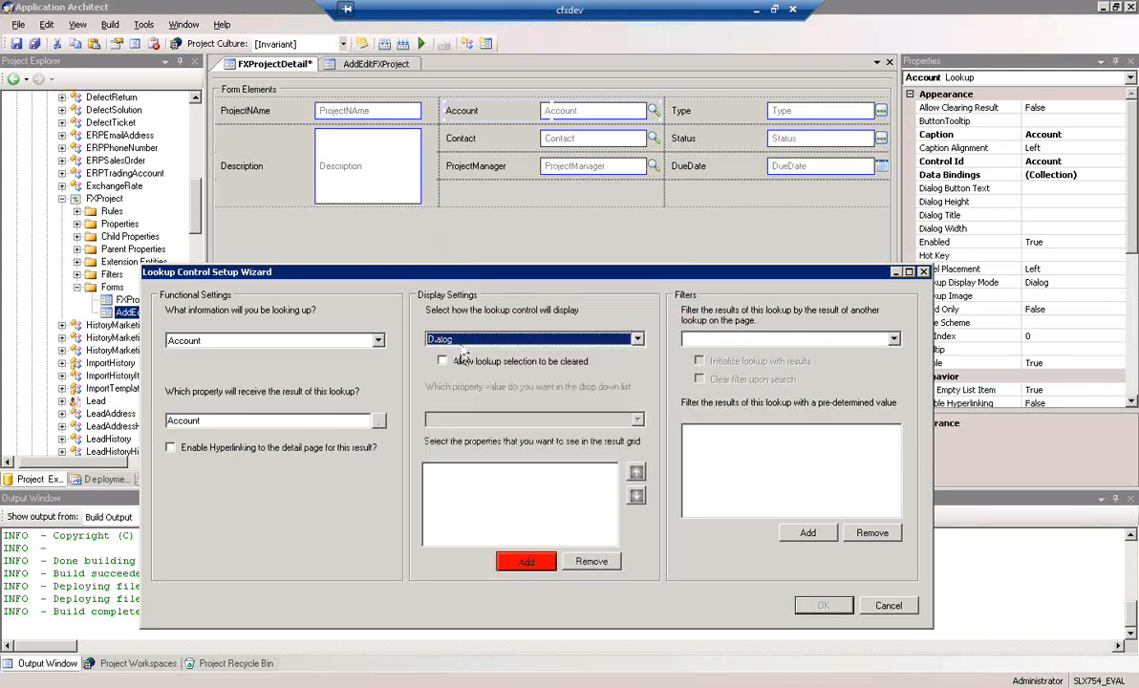
{"action": "left_click", "coordinate": [526, 563]}
{"action": "left_click", "coordinate": [441, 229]}
{"action": "left_click_drag", "start_coordinate": [724, 251], "coordinate": [722, 325]}
{"action": "left_click", "coordinate": [441, 316]}
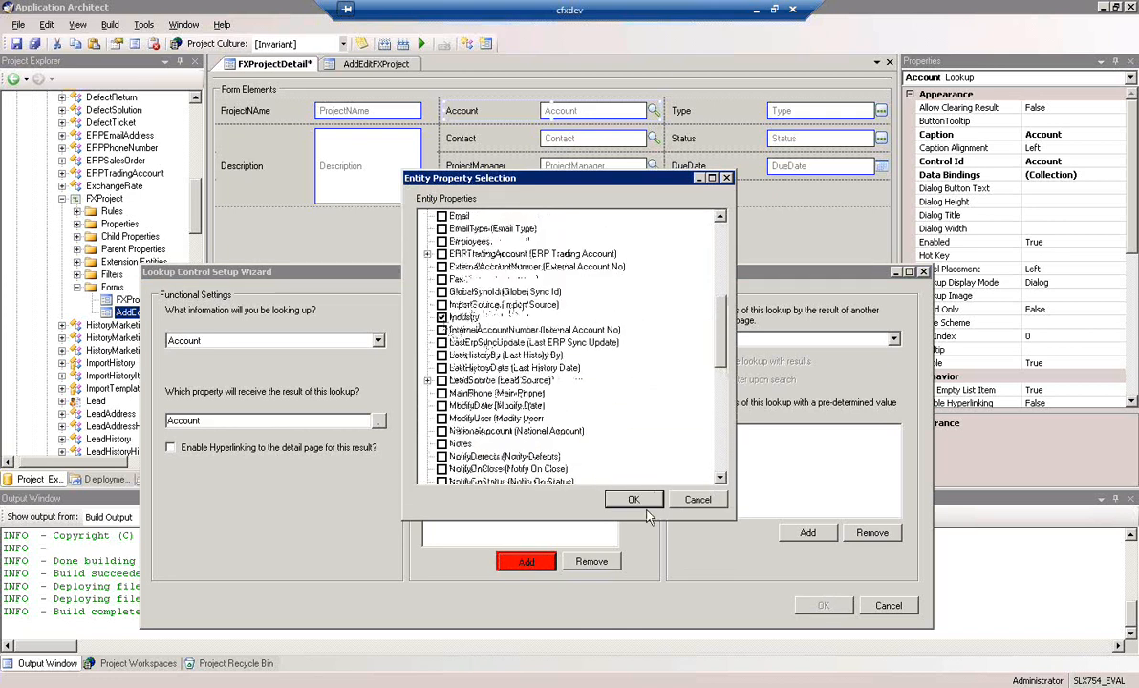
{"action": "left_click", "coordinate": [635, 501]}
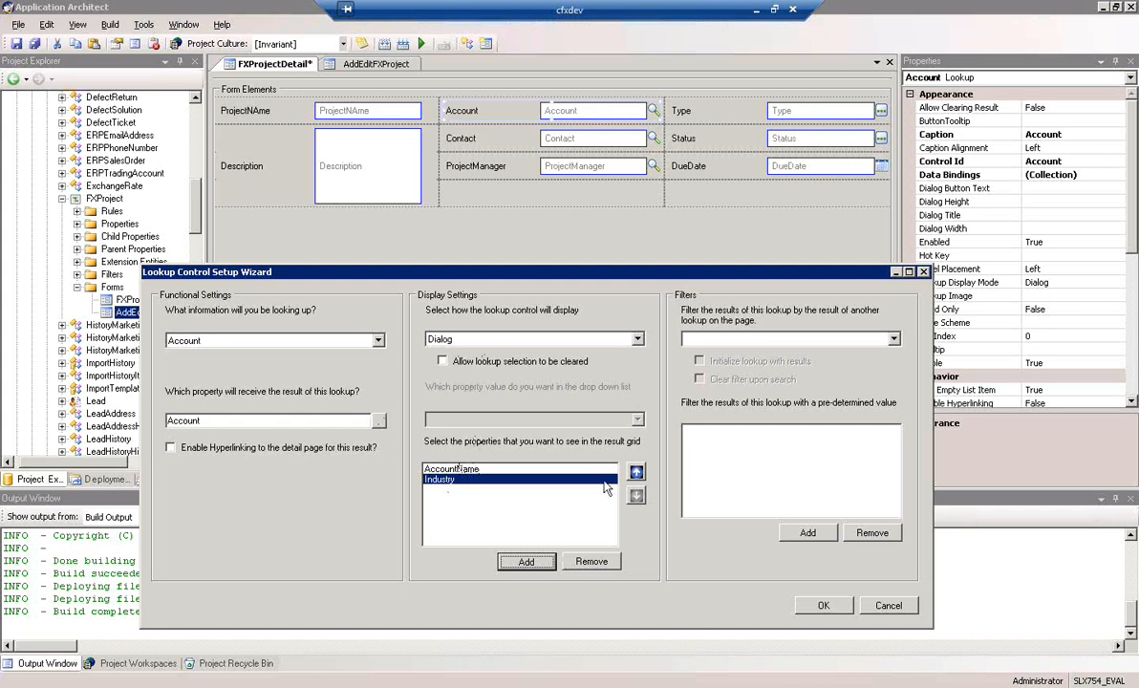
{"action": "left_click", "coordinate": [826, 607]}
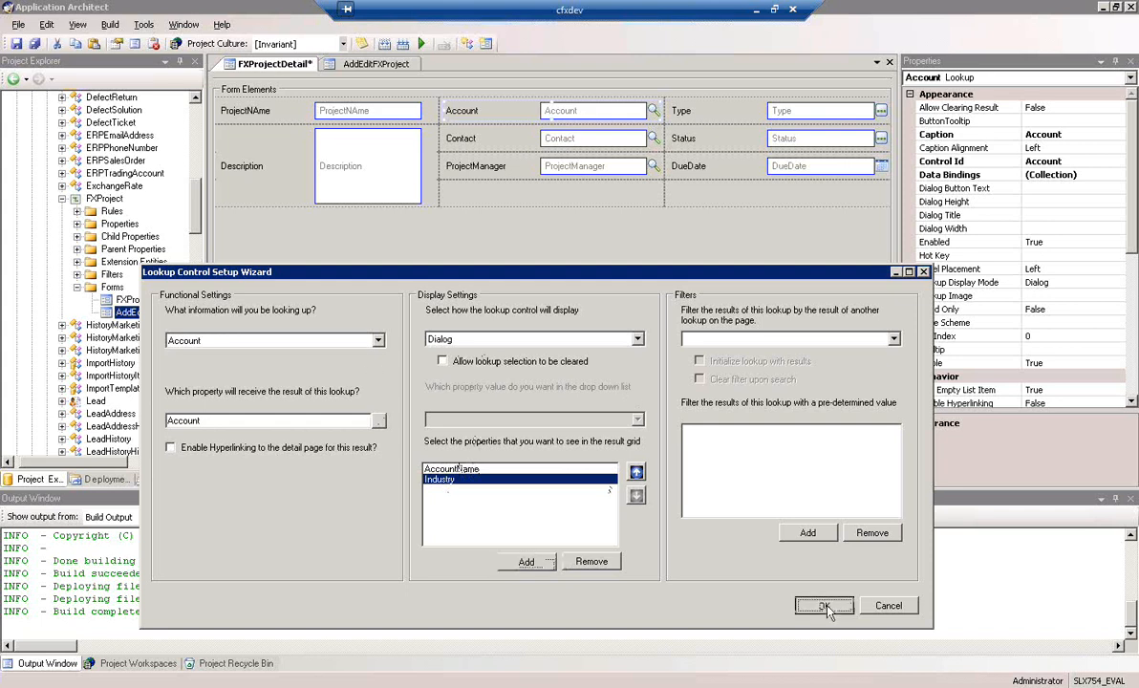
In the Contact field's lookup setup wizard, look up Contact information and make the Contact property receive the result
{"action": "left_click", "coordinate": [593, 141]}
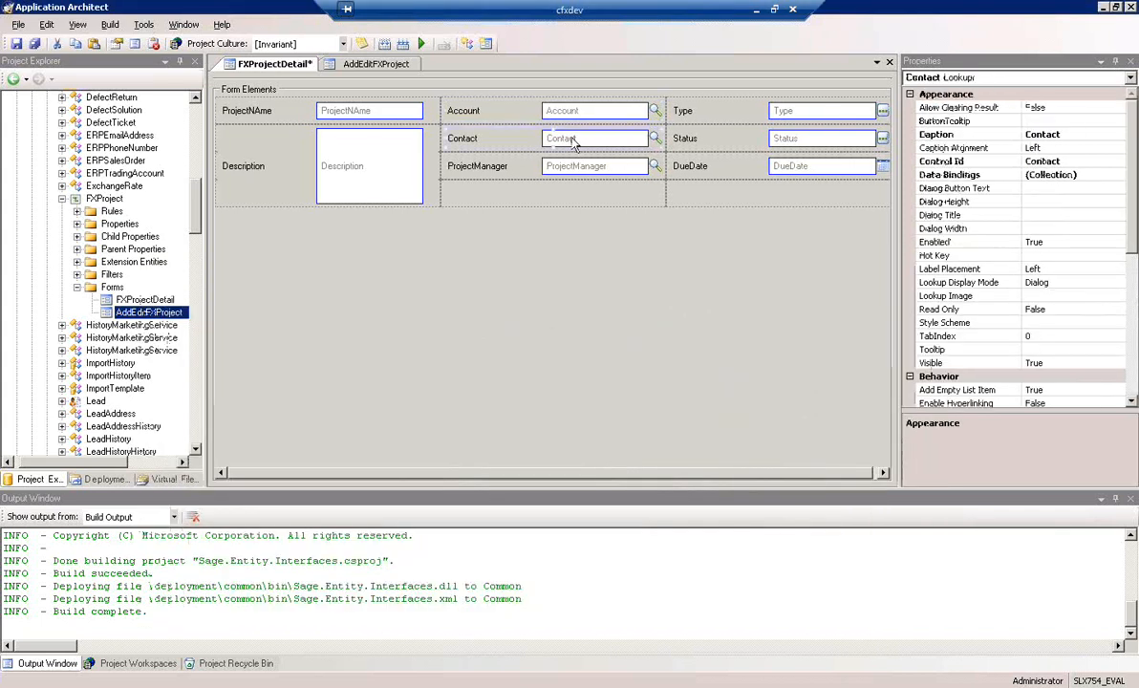
{"action": "right_click", "coordinate": [572, 140]}
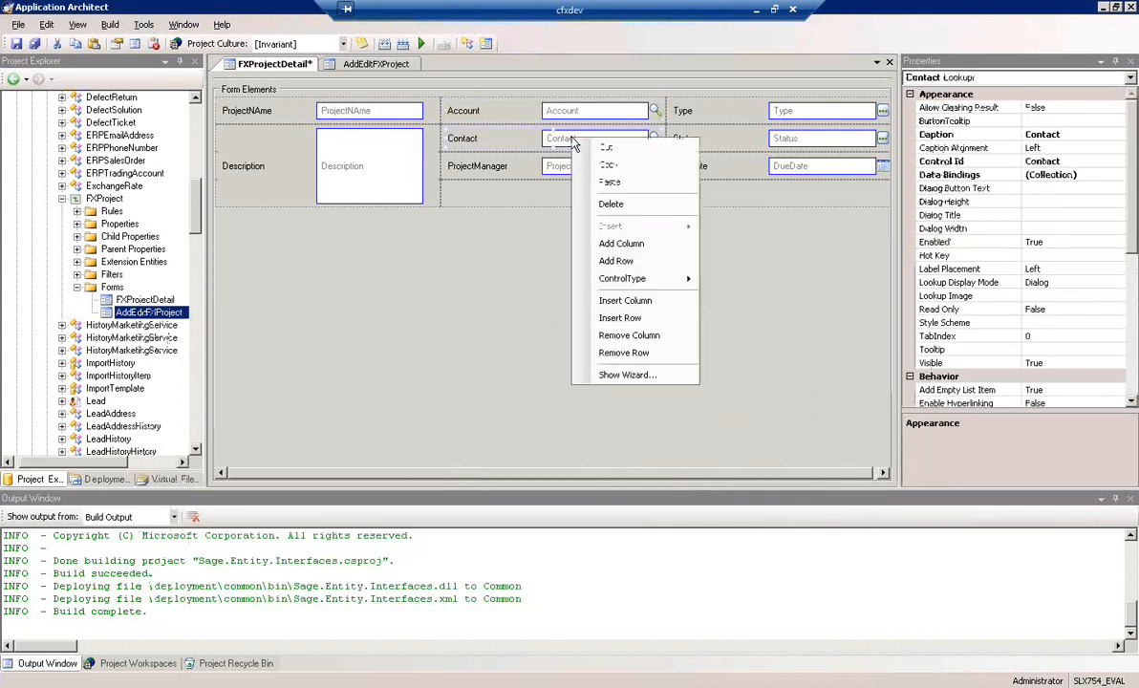
{"action": "left_click", "coordinate": [647, 376]}
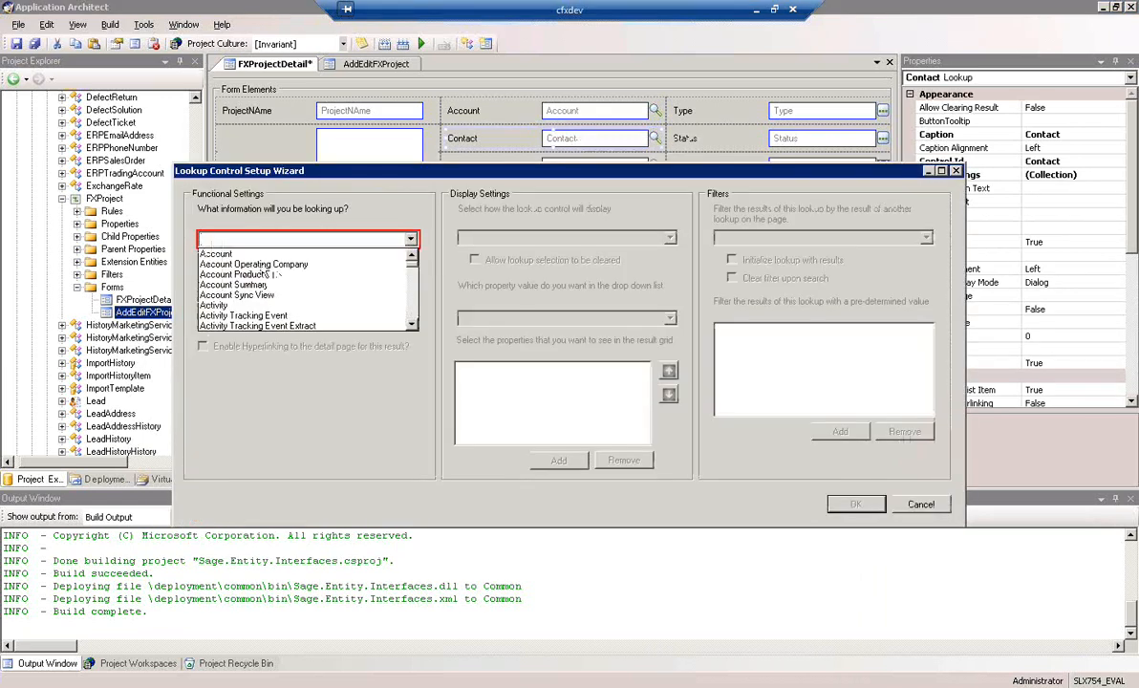
{"action": "left_click", "coordinate": [414, 307]}
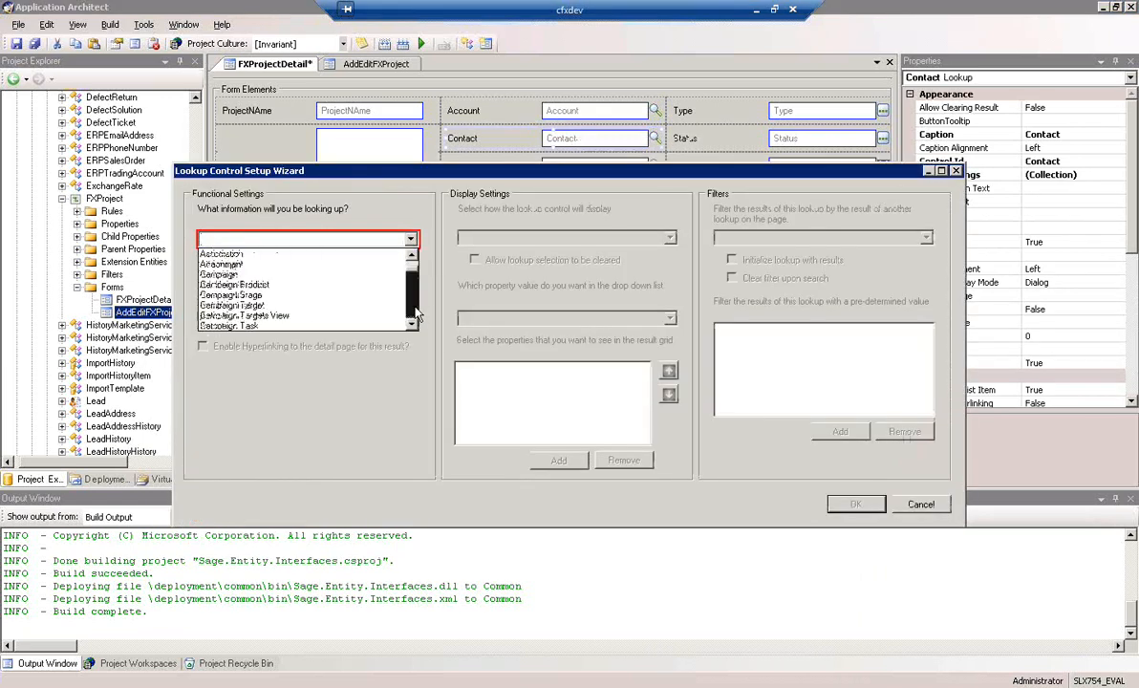
{"action": "left_click", "coordinate": [415, 307]}
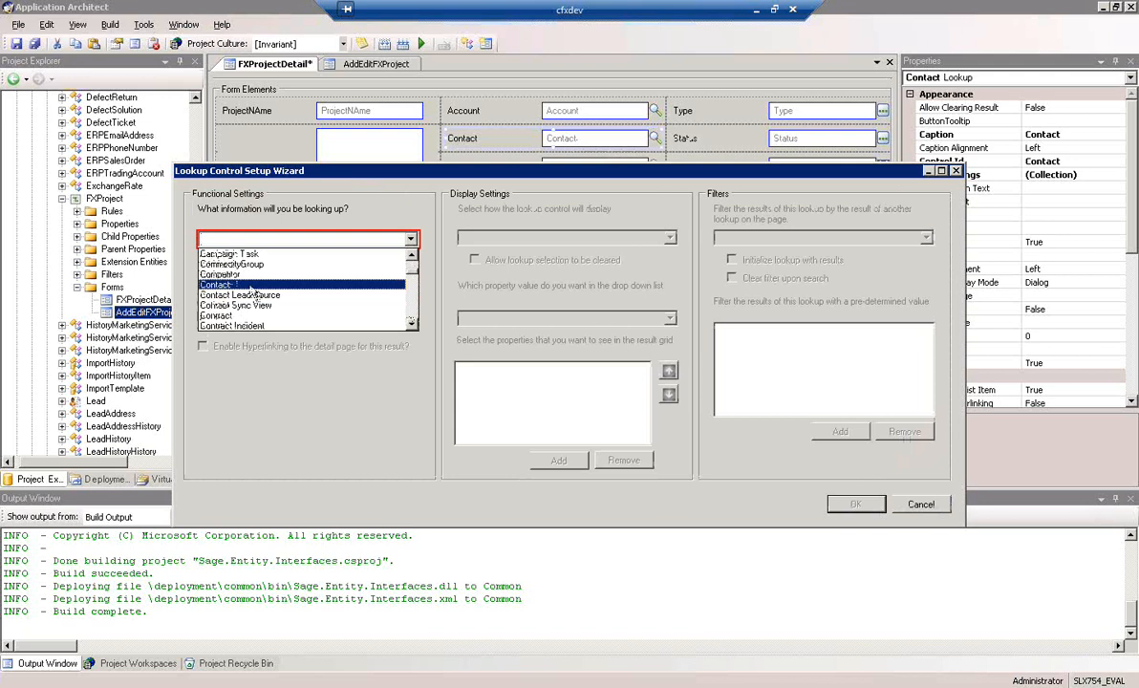
{"action": "left_click", "coordinate": [246, 284]}
{"action": "left_click", "coordinate": [411, 322]}
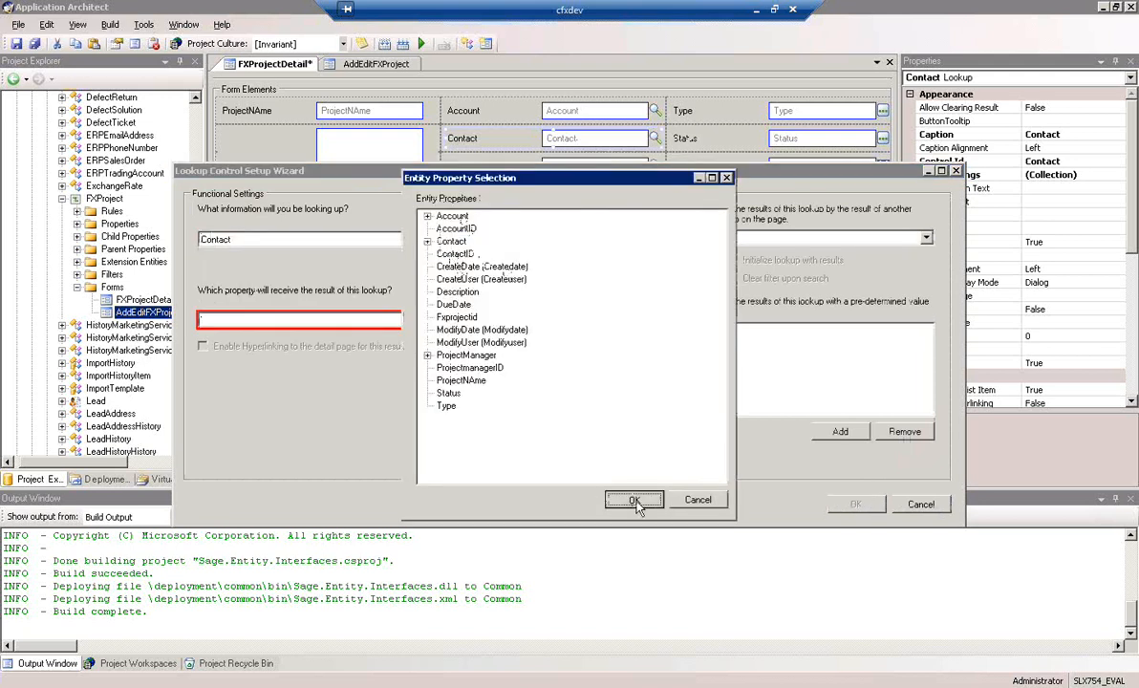
{"action": "left_click", "coordinate": [633, 499]}
Display the Contact lookup as a Dialog and add Department, FirstName, LastName and Title to its result grid
{"action": "left_click", "coordinate": [672, 238]}
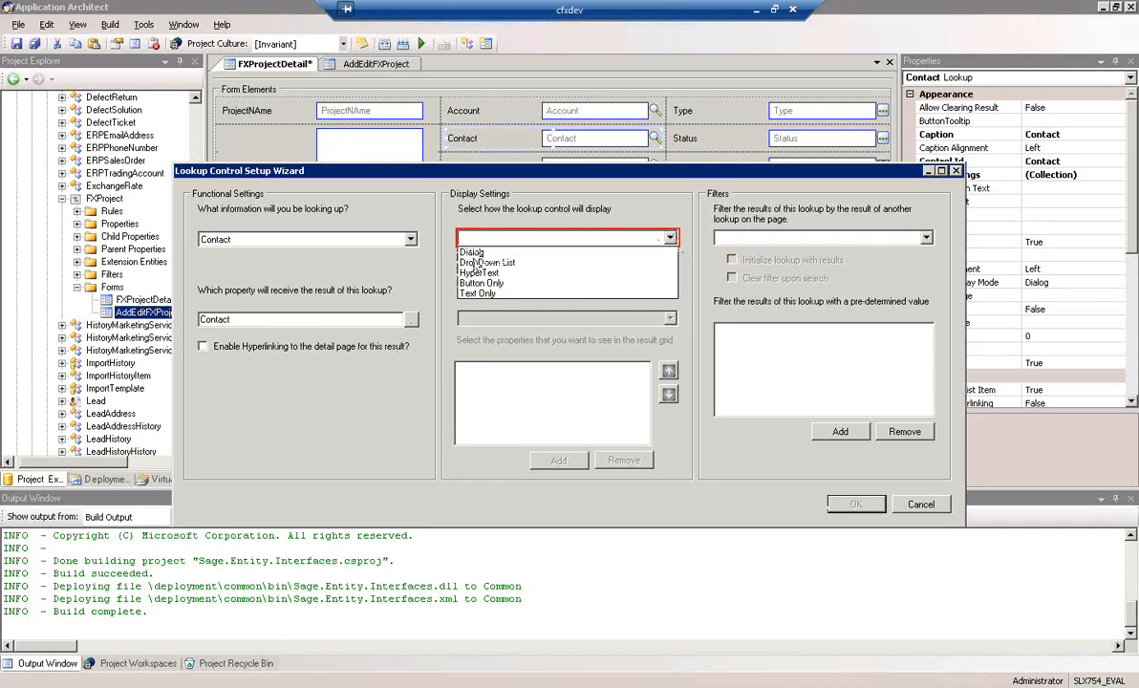
{"action": "left_click", "coordinate": [475, 252]}
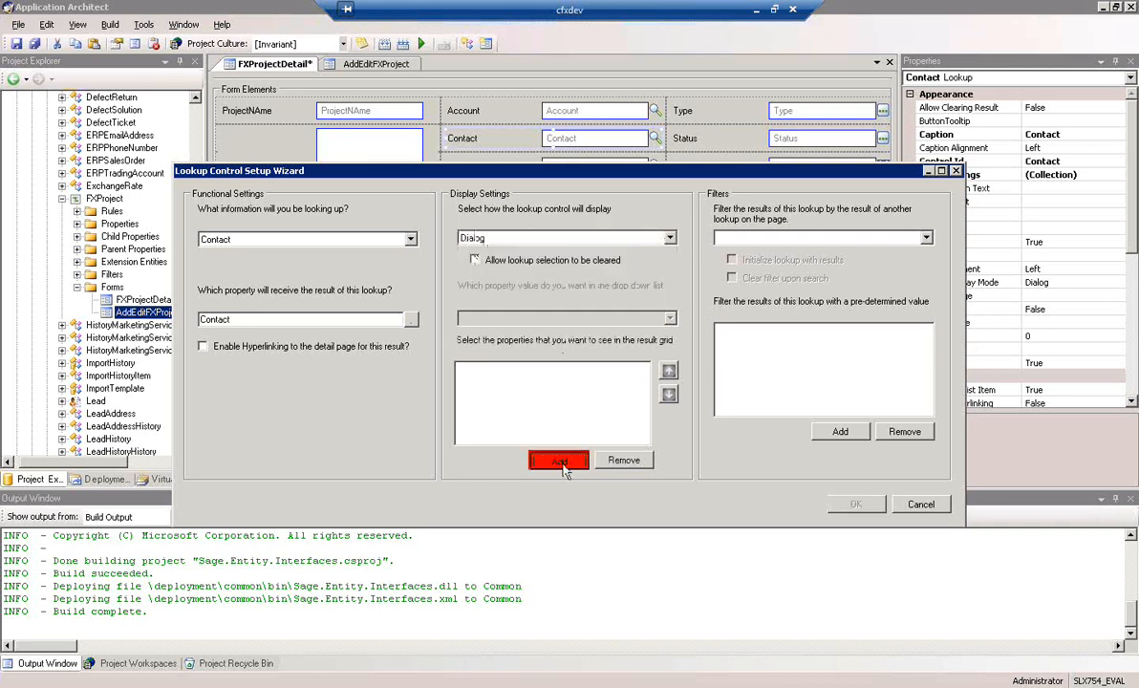
{"action": "left_click", "coordinate": [556, 460]}
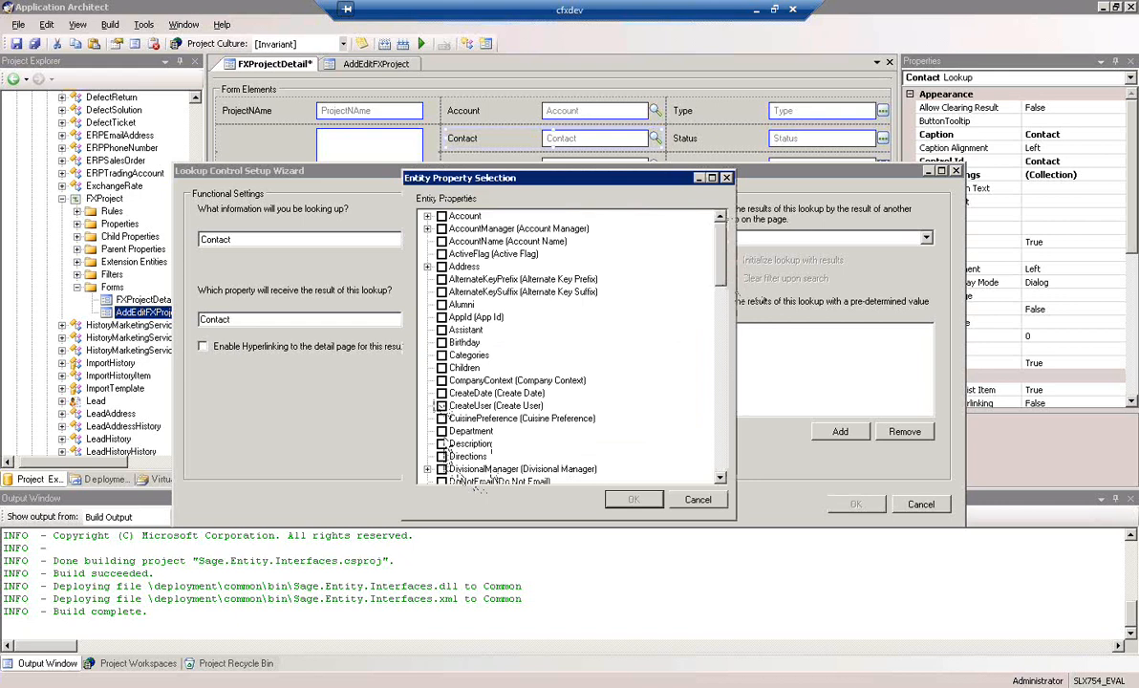
{"action": "left_click", "coordinate": [442, 432]}
{"action": "left_click_drag", "start_coordinate": [722, 272], "coordinate": [723, 329]}
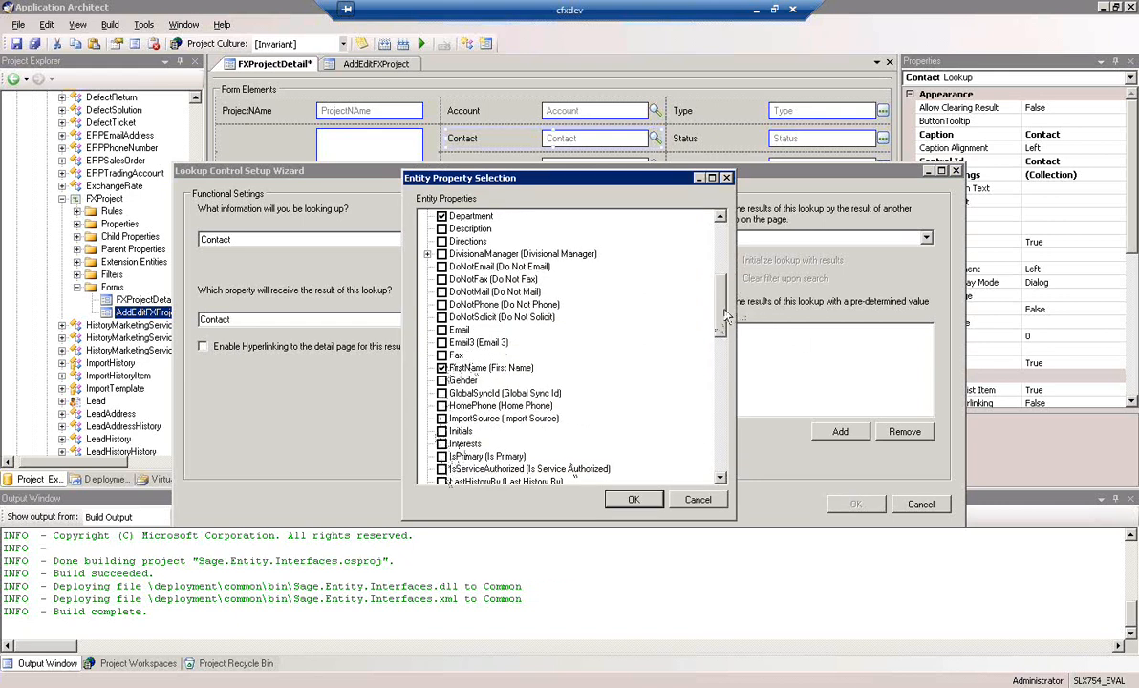
{"action": "scroll", "coordinate": [722, 331], "scroll_direction": "down", "scroll_amount": 3}
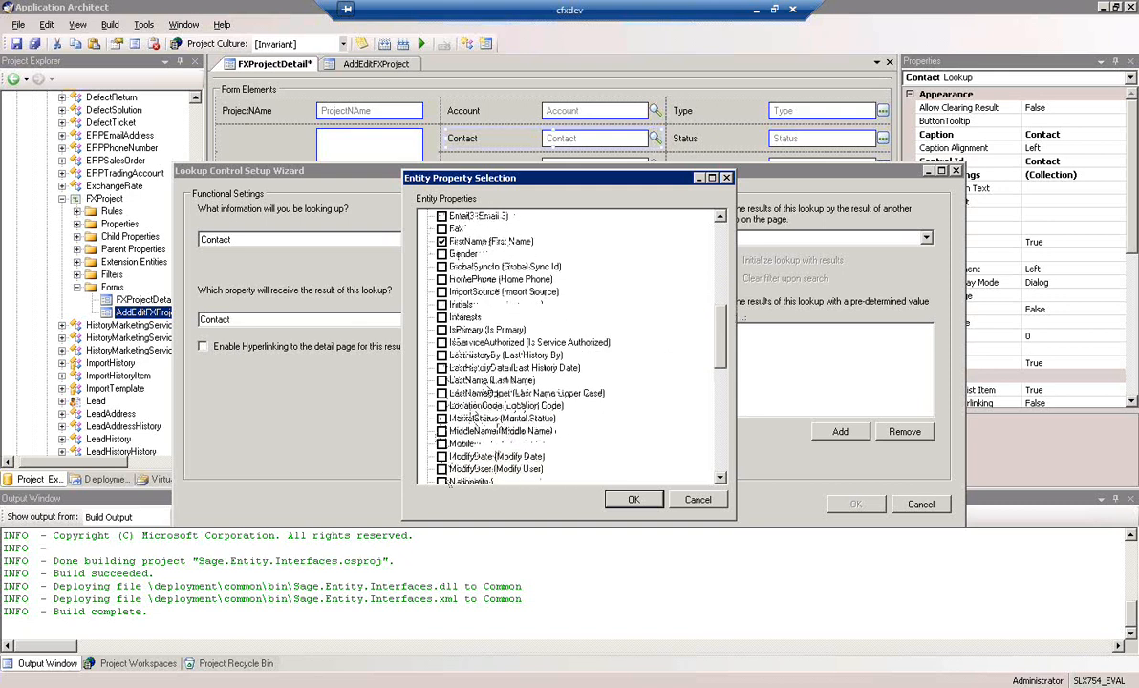
{"action": "left_click_drag", "start_coordinate": [723, 362], "coordinate": [724, 405]}
{"action": "scroll", "coordinate": [675, 397], "scroll_direction": "down", "scroll_amount": 5}
{"action": "left_click", "coordinate": [441, 405]}
{"action": "left_click", "coordinate": [631, 501]}
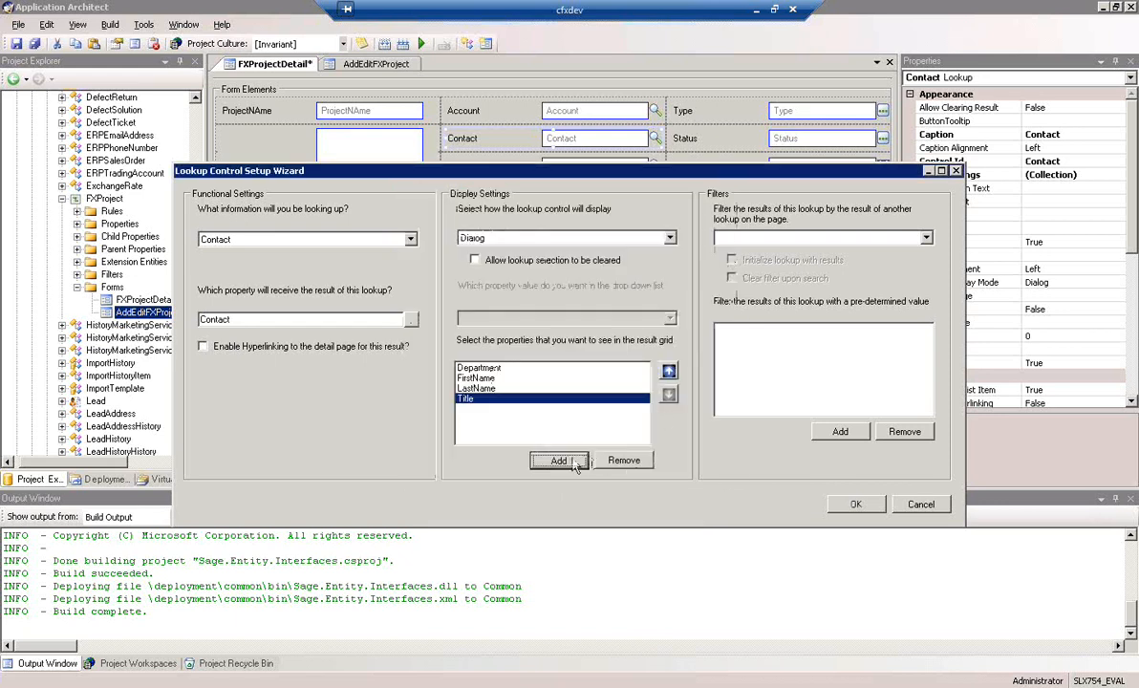
Reorder the Contact result grid properties to FirstName, LastName, Title, Department and accept the lookup setup
{"action": "left_click", "coordinate": [561, 463]}
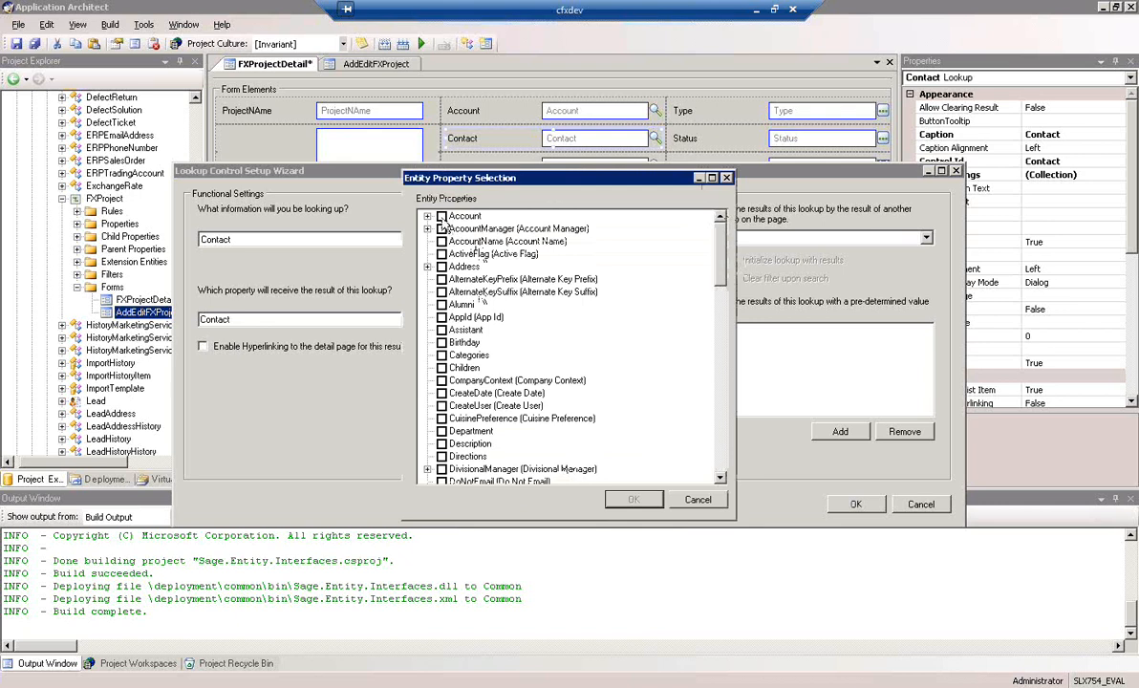
{"action": "left_click", "coordinate": [698, 505]}
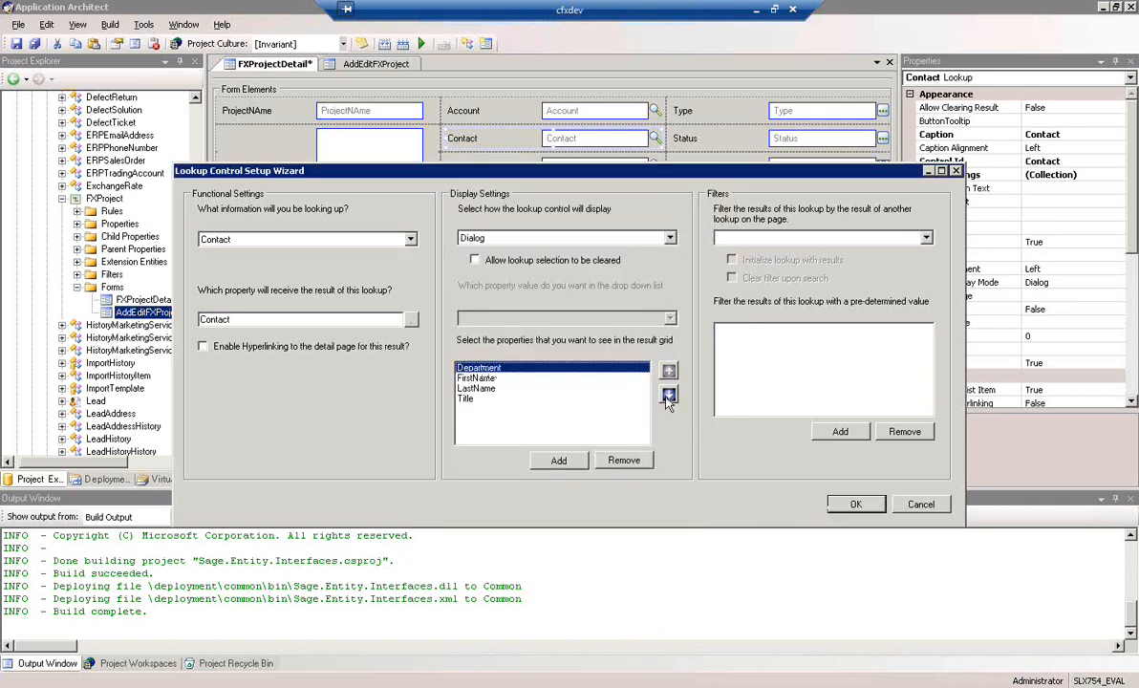
{"action": "left_click", "coordinate": [669, 395]}
{"action": "left_click", "coordinate": [669, 395]}
{"action": "left_click", "coordinate": [527, 399]}
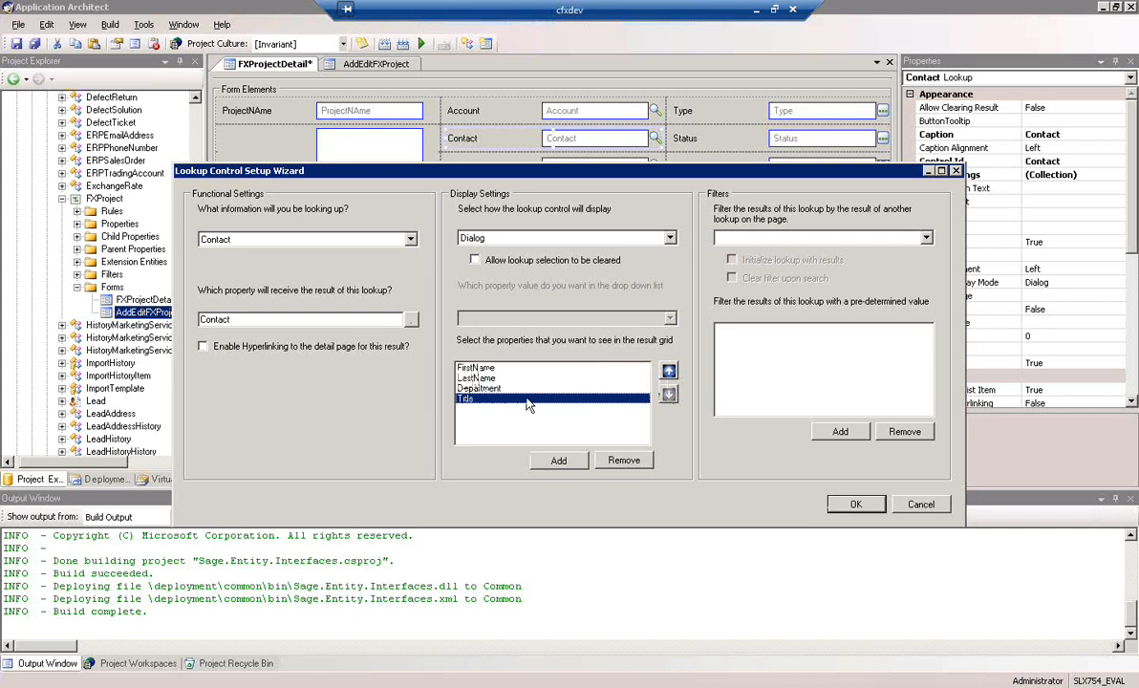
{"action": "left_click", "coordinate": [669, 371]}
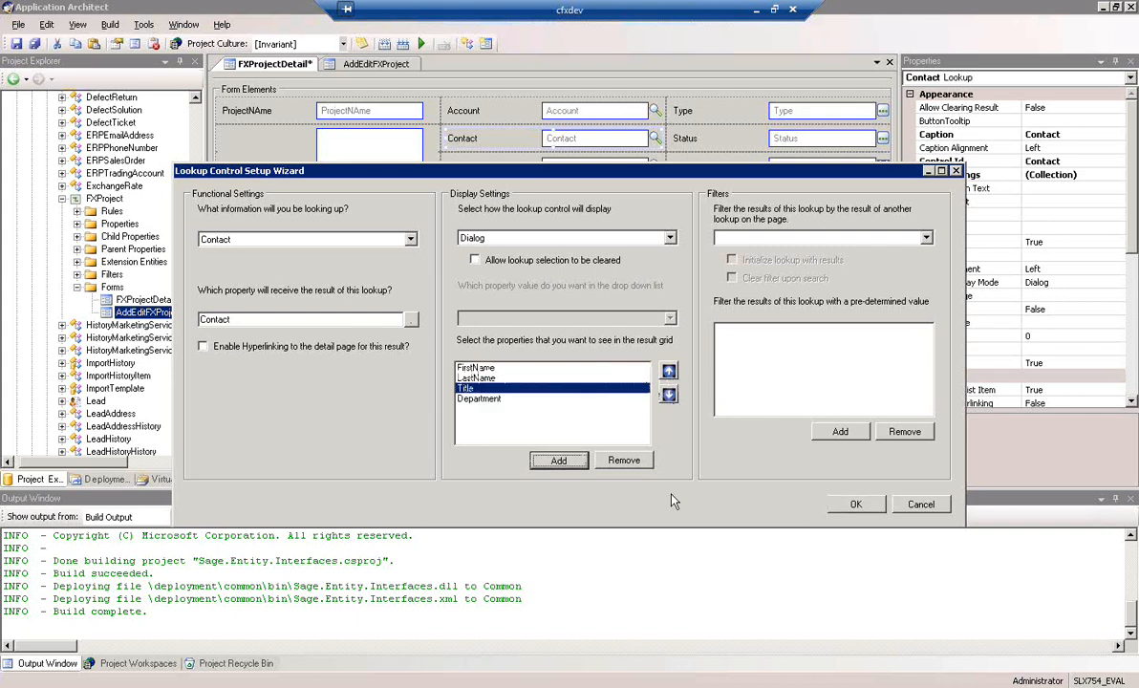
{"action": "left_click", "coordinate": [858, 506]}
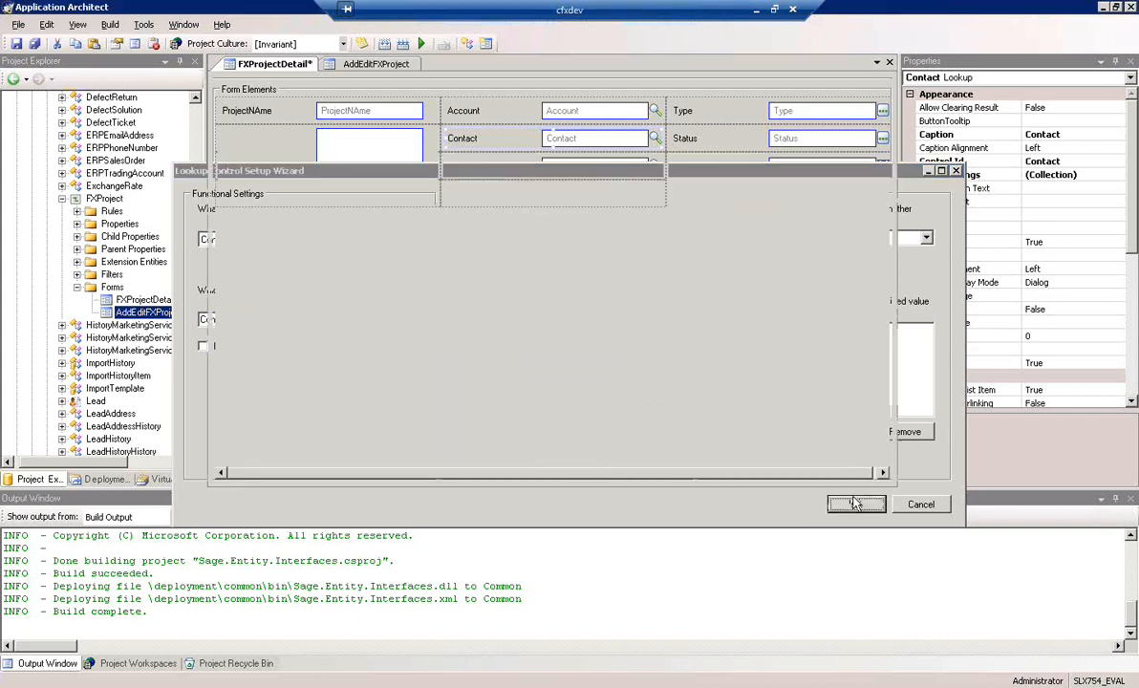
Check the ProjectManager user control's data bindings without changing them
{"action": "left_click", "coordinate": [593, 169]}
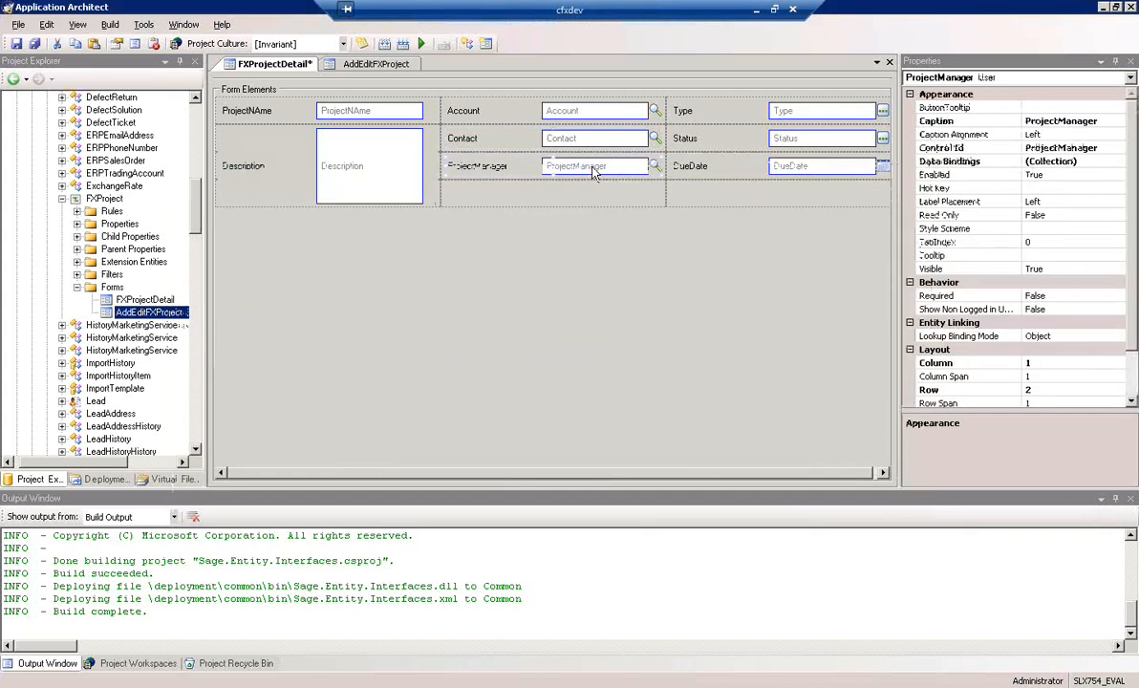
{"action": "right_click", "coordinate": [592, 169]}
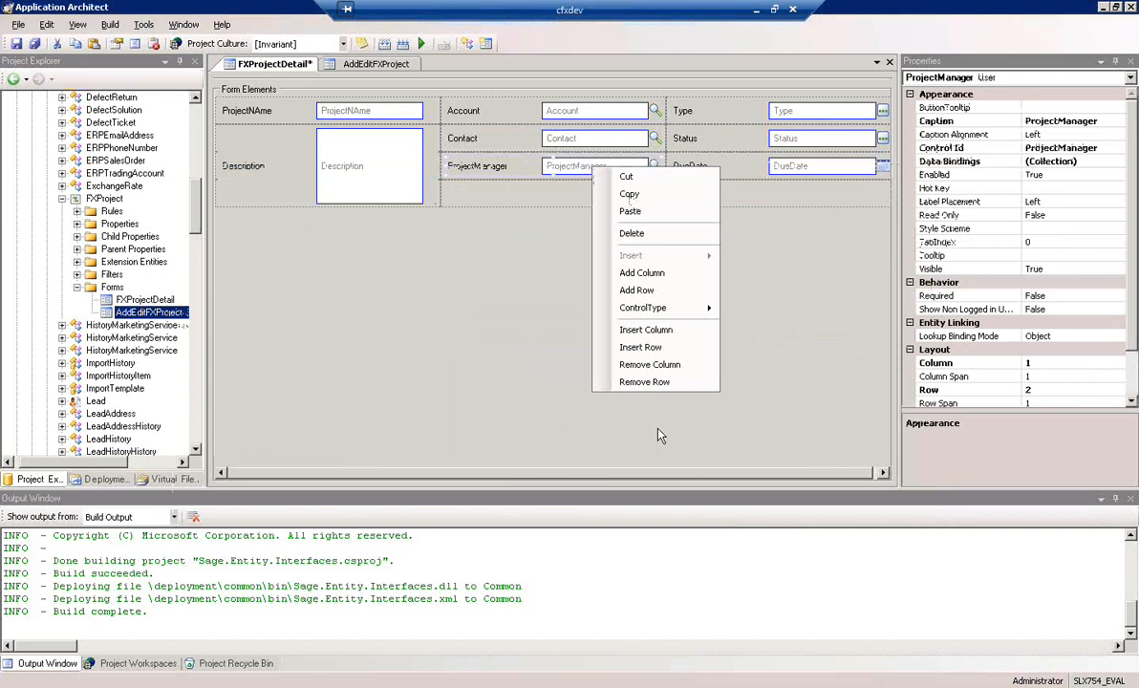
{"action": "left_click", "coordinate": [561, 169]}
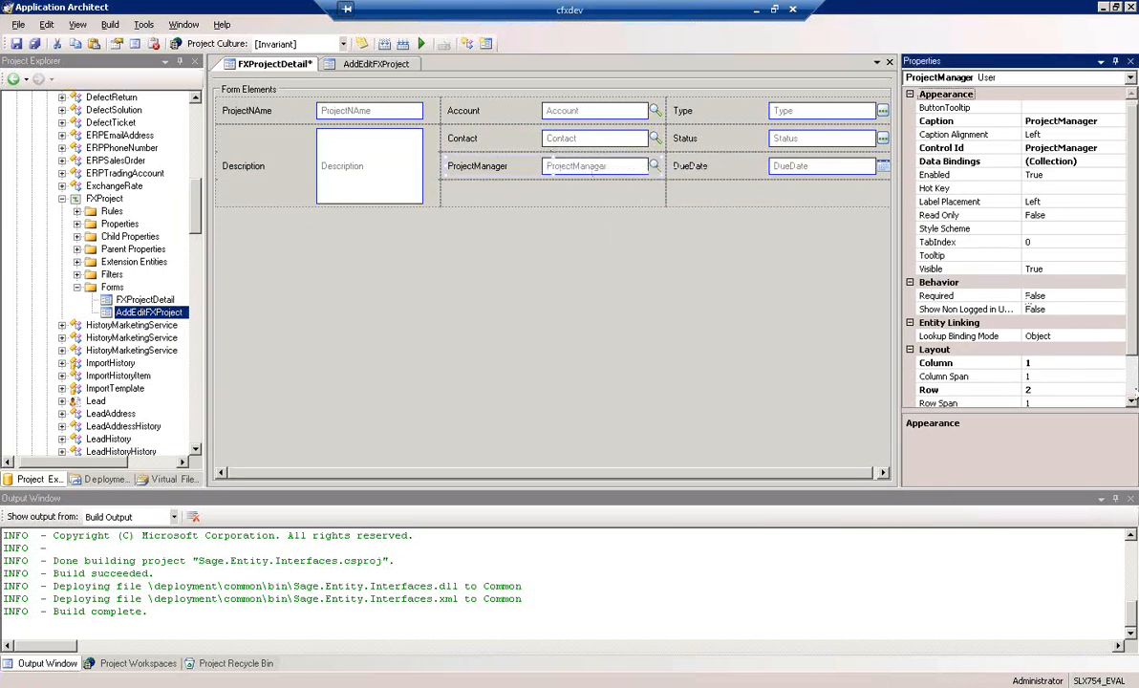
{"action": "left_click_drag", "start_coordinate": [1136, 312], "coordinate": [1137, 420]}
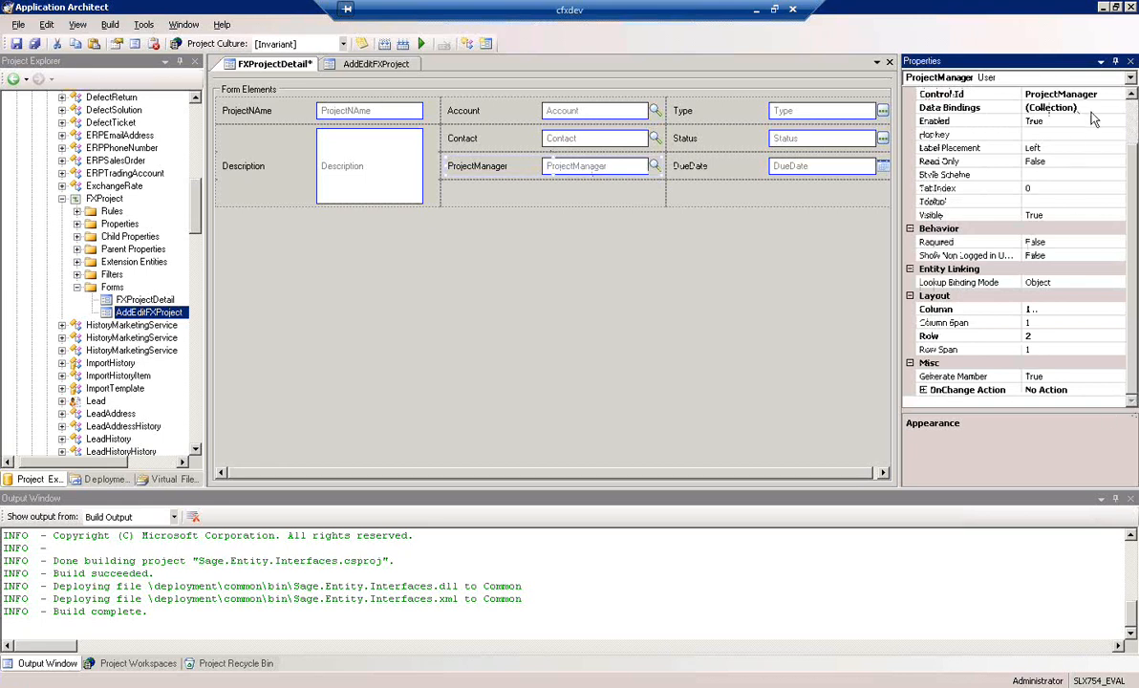
{"action": "double_click", "coordinate": [1088, 108]}
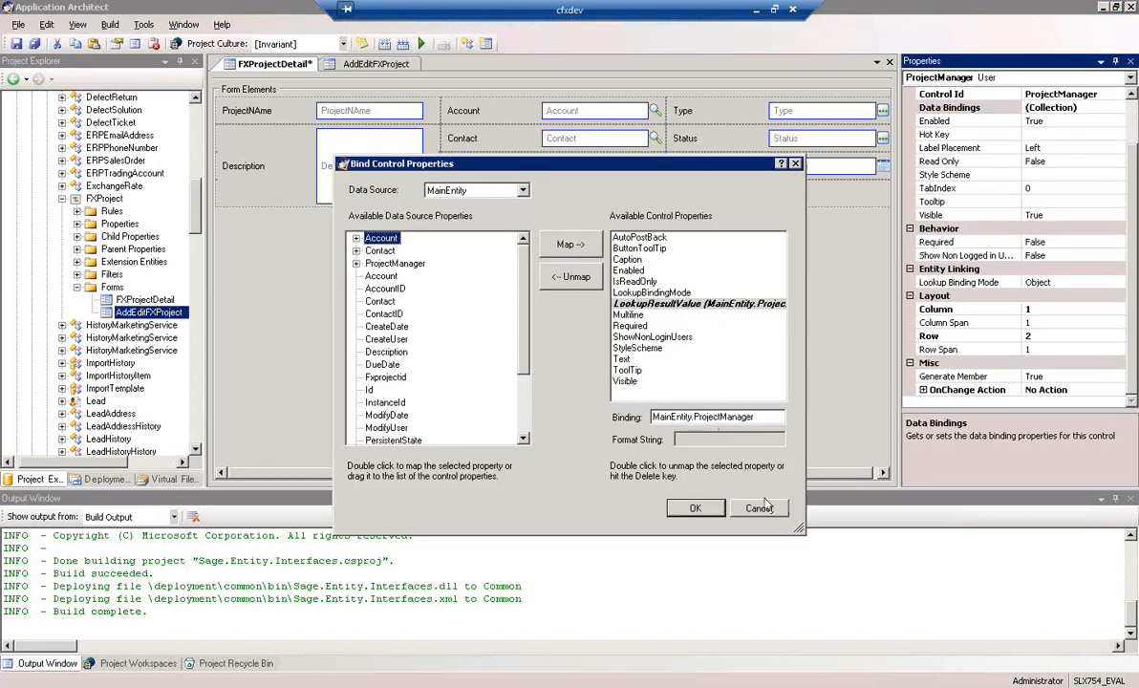
{"action": "left_click", "coordinate": [762, 512]}
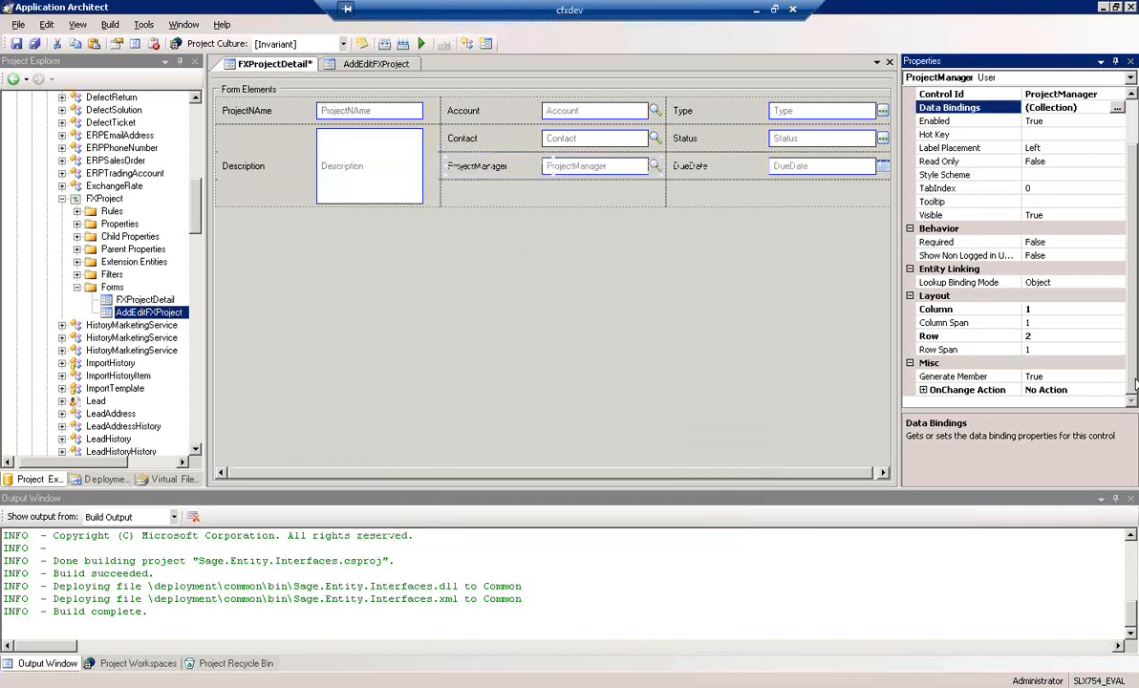
Review the Account and Contact lookup properties, keeping the Contact lookup's binding mode on Object
{"action": "left_click", "coordinate": [575, 116]}
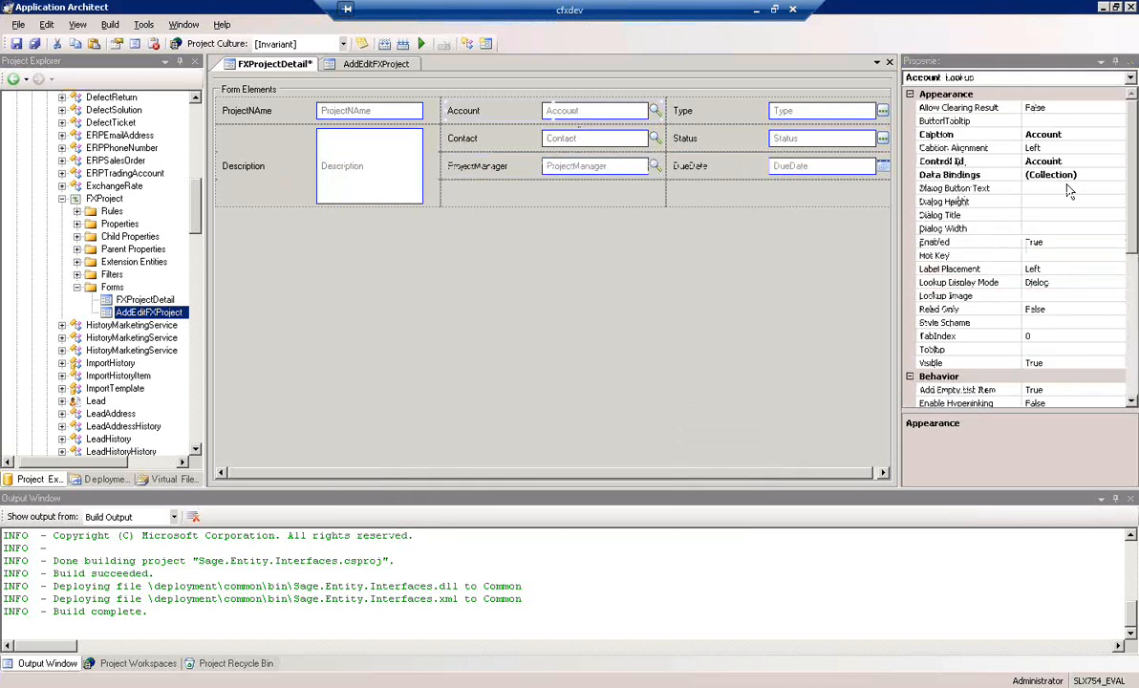
{"action": "left_click_drag", "start_coordinate": [1132, 196], "coordinate": [1137, 325]}
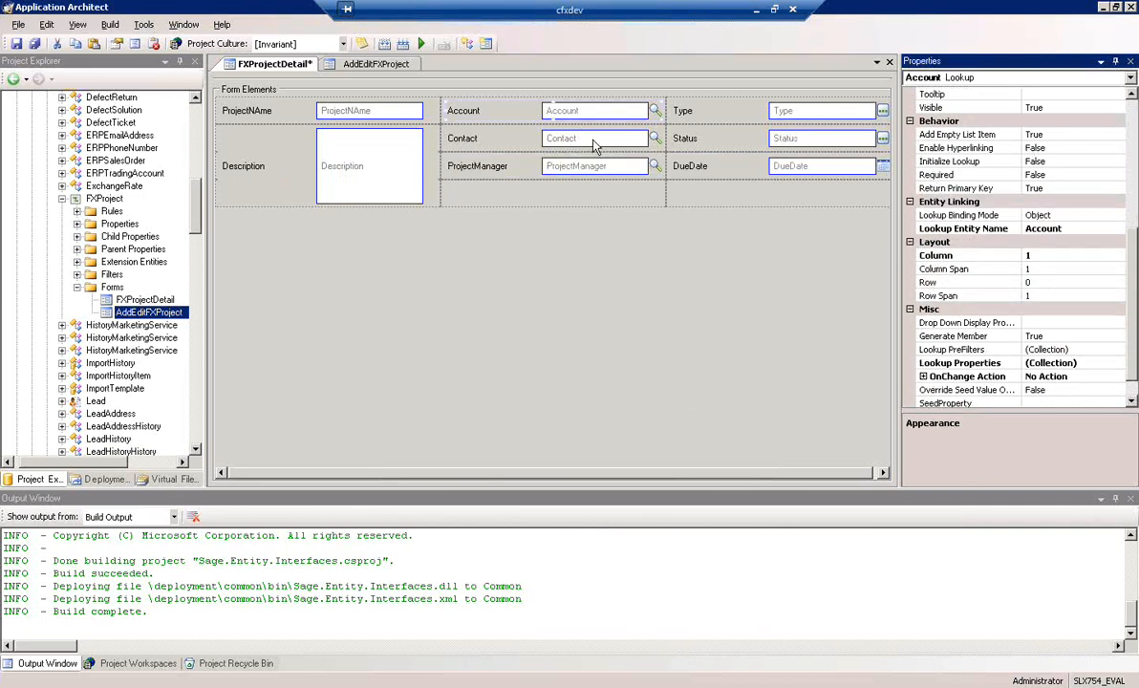
{"action": "left_click", "coordinate": [551, 134]}
{"action": "scroll", "coordinate": [1057, 225], "scroll_direction": "down", "scroll_amount": 7}
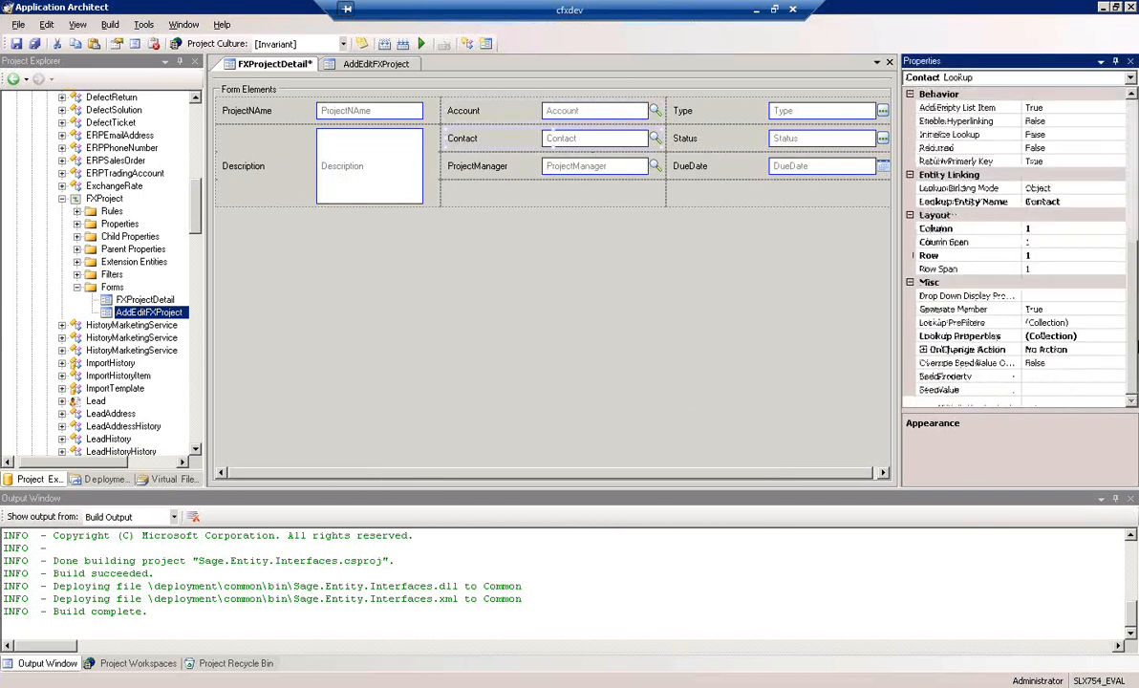
{"action": "left_click", "coordinate": [959, 189]}
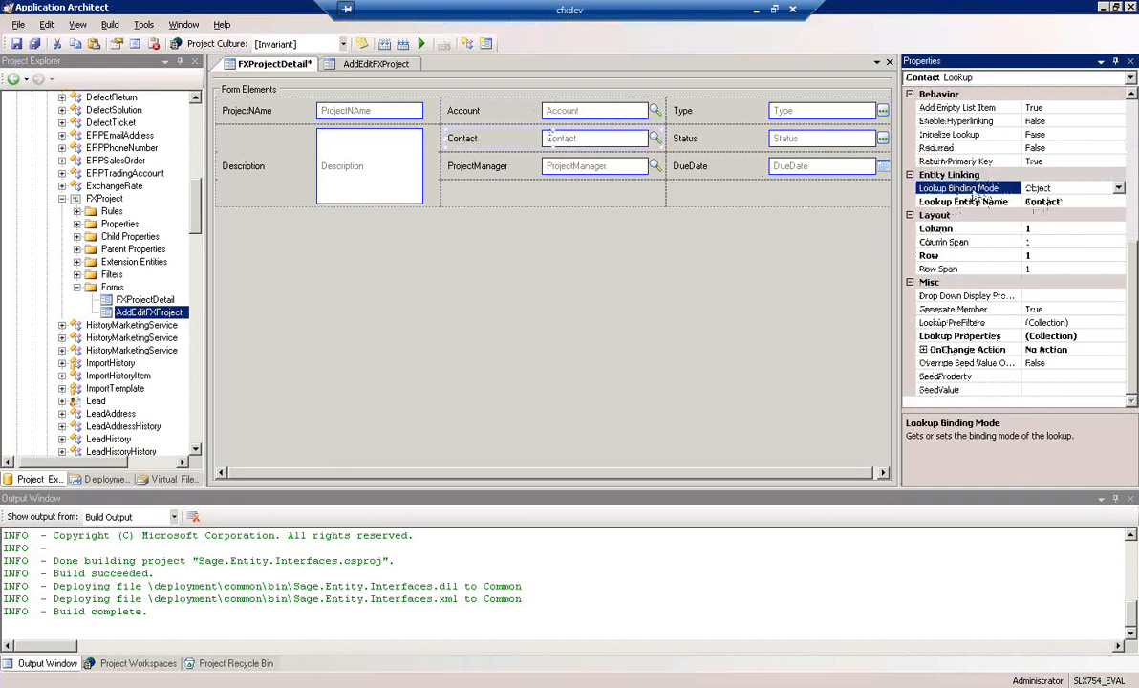
{"action": "left_click", "coordinate": [1118, 189]}
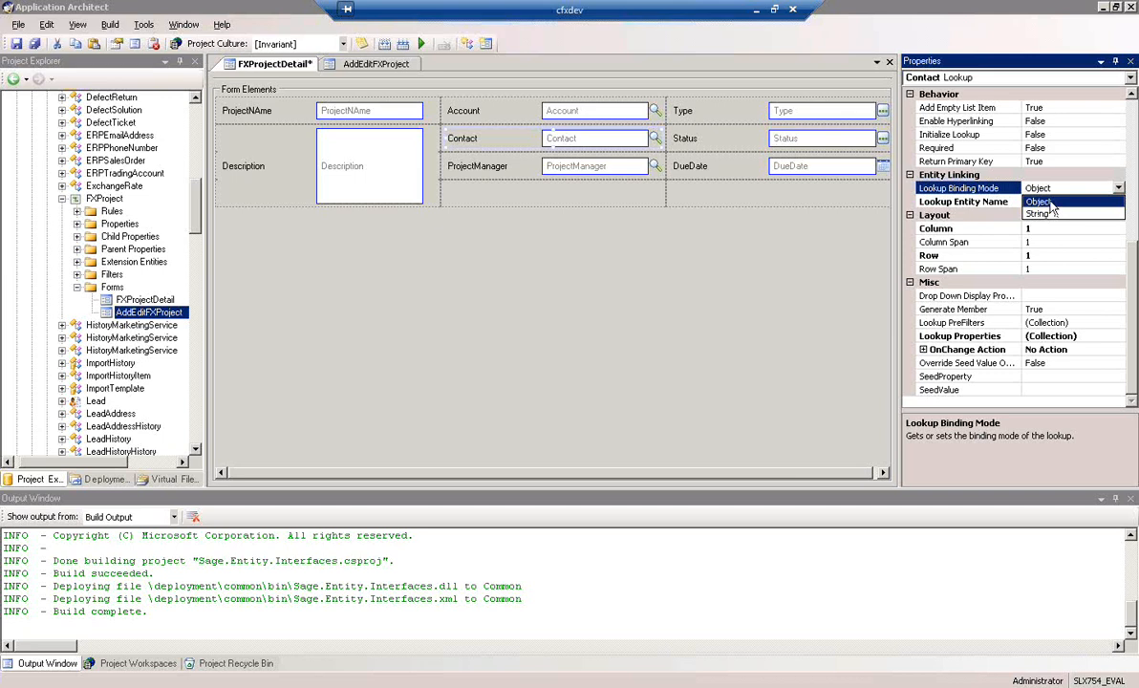
{"action": "left_click", "coordinate": [1049, 202]}
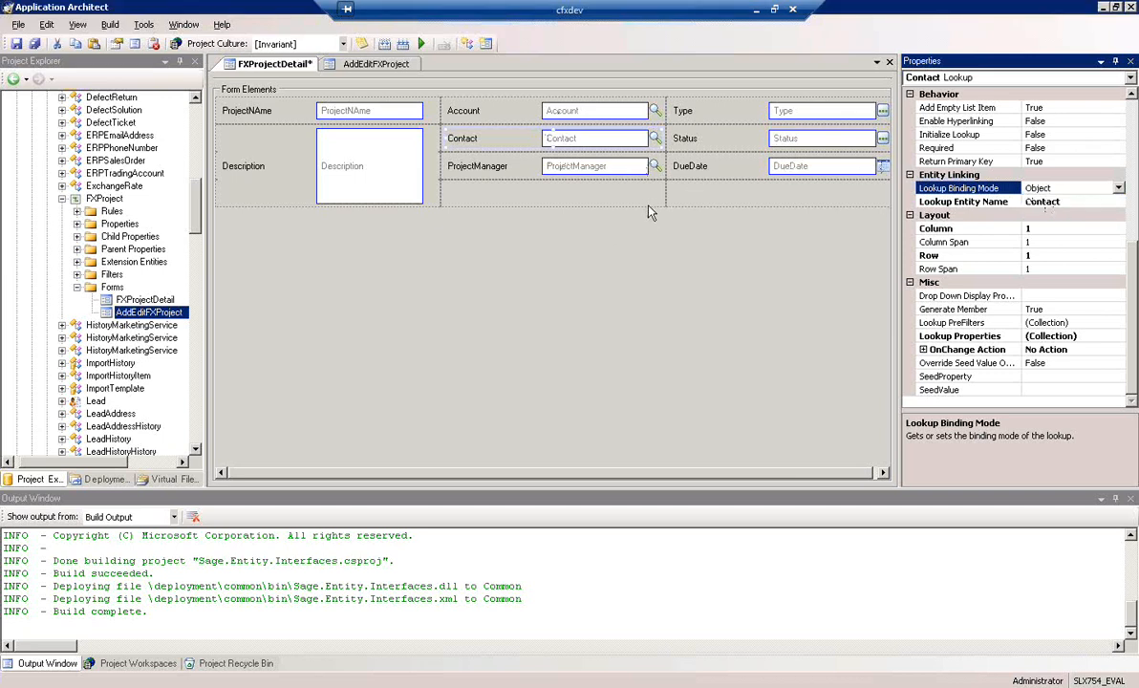
Assign the FXProject Type pick list to the Type field
{"action": "left_click", "coordinate": [803, 113]}
{"action": "scroll", "coordinate": [1051, 306], "scroll_direction": "down", "scroll_amount": 4}
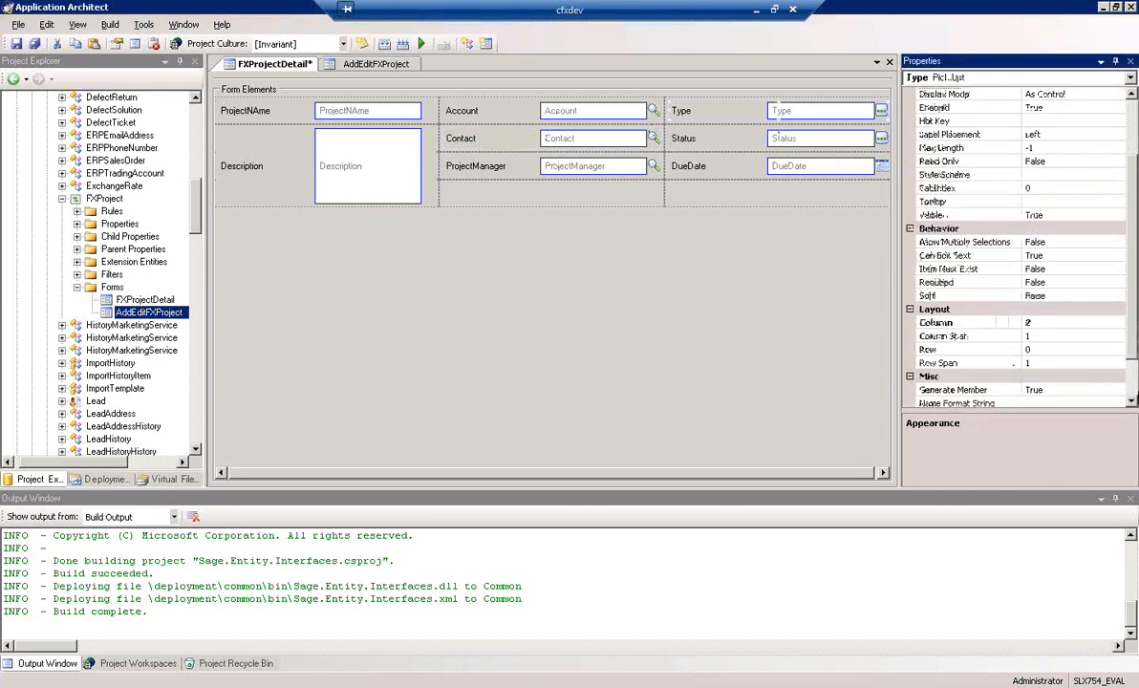
{"action": "left_click", "coordinate": [1061, 336]}
{"action": "left_click", "coordinate": [1073, 378]}
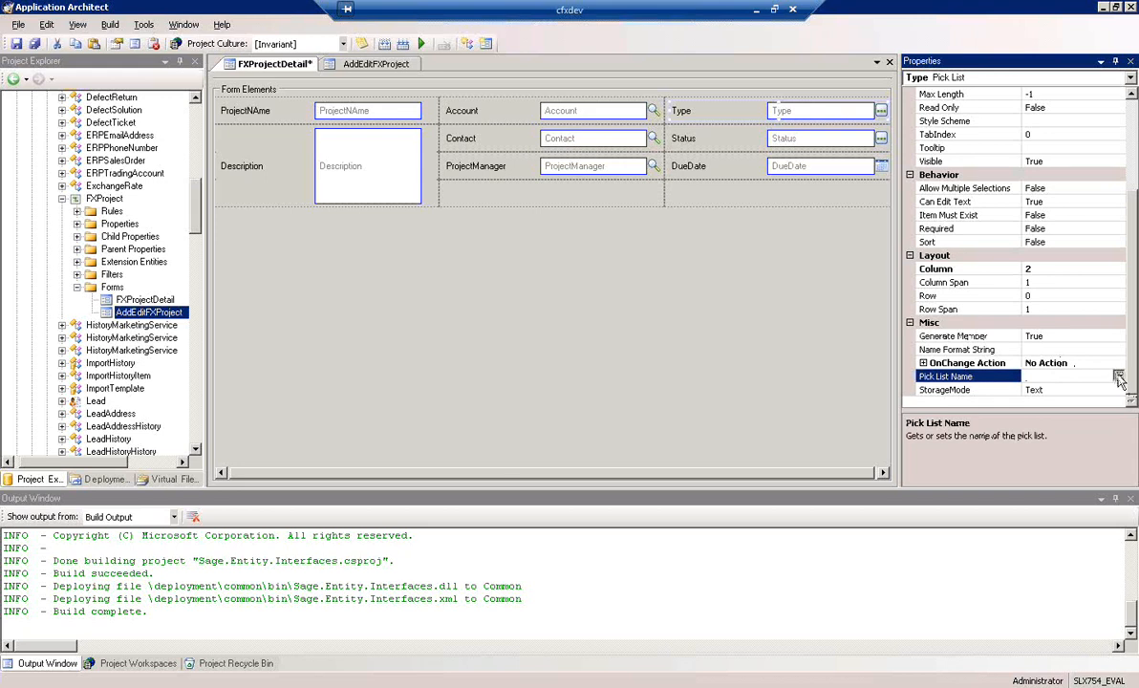
{"action": "left_click", "coordinate": [1120, 377]}
{"action": "left_click_drag", "start_coordinate": [1120, 401], "coordinate": [1121, 450]}
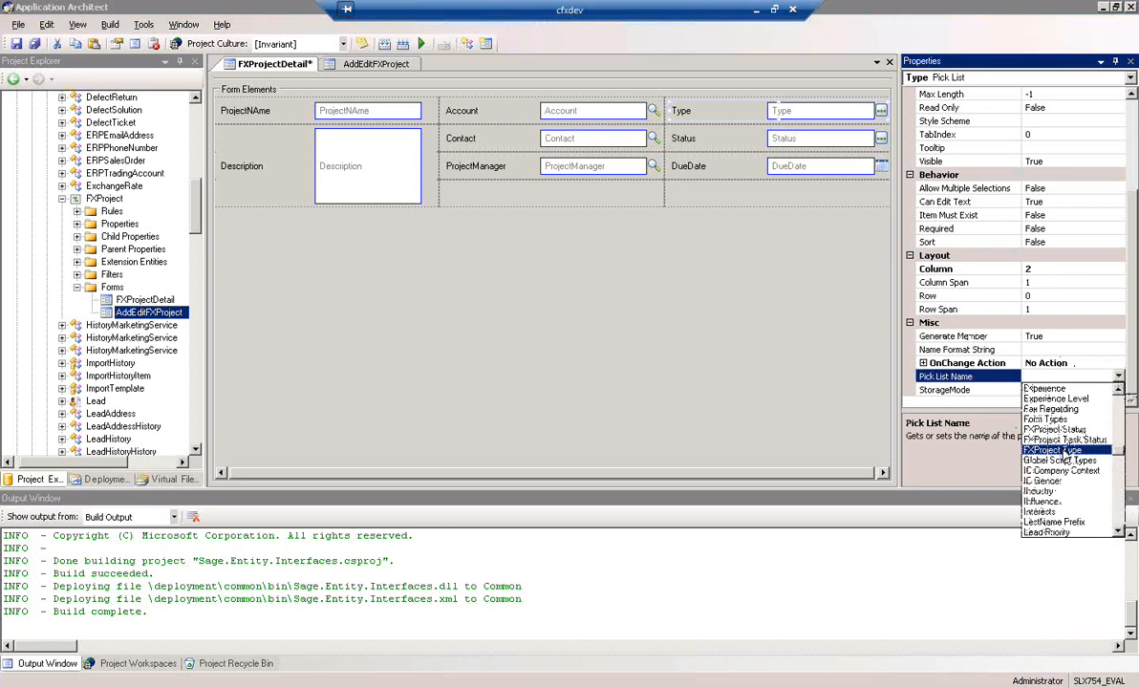
{"action": "left_click", "coordinate": [1064, 450]}
Assign the FXProject Status pick list to the Status field and save the FXProjectDetail form
{"action": "left_click", "coordinate": [774, 138]}
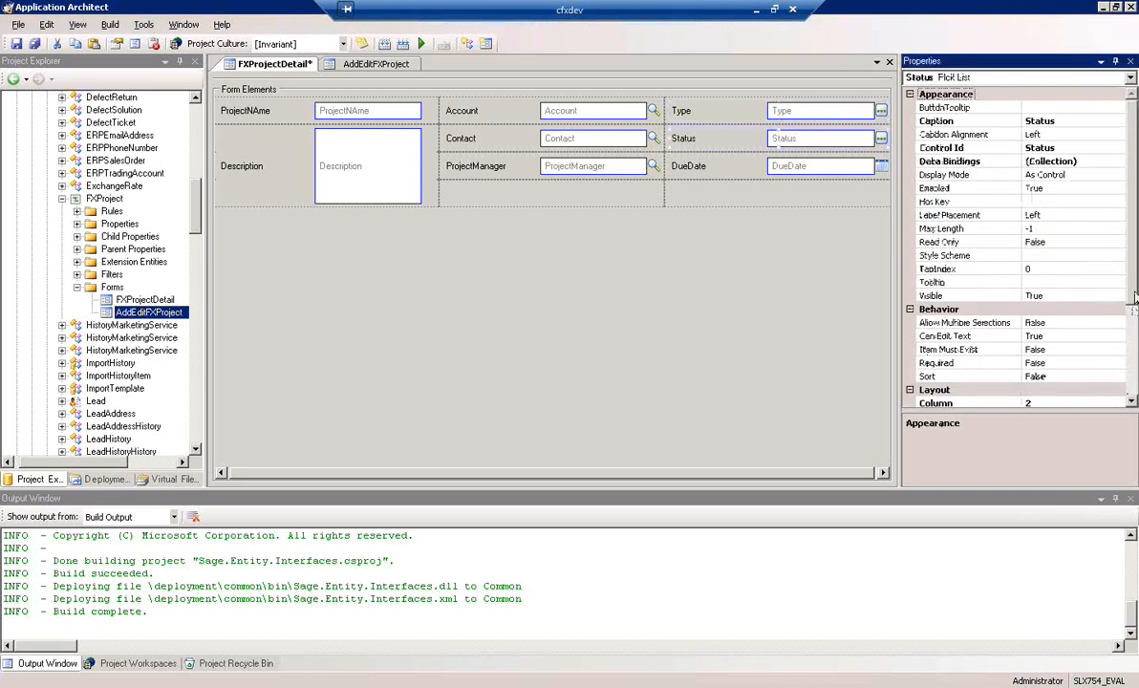
{"action": "scroll", "coordinate": [1136, 279], "scroll_direction": "down", "scroll_amount": 5}
{"action": "left_click", "coordinate": [1124, 349]}
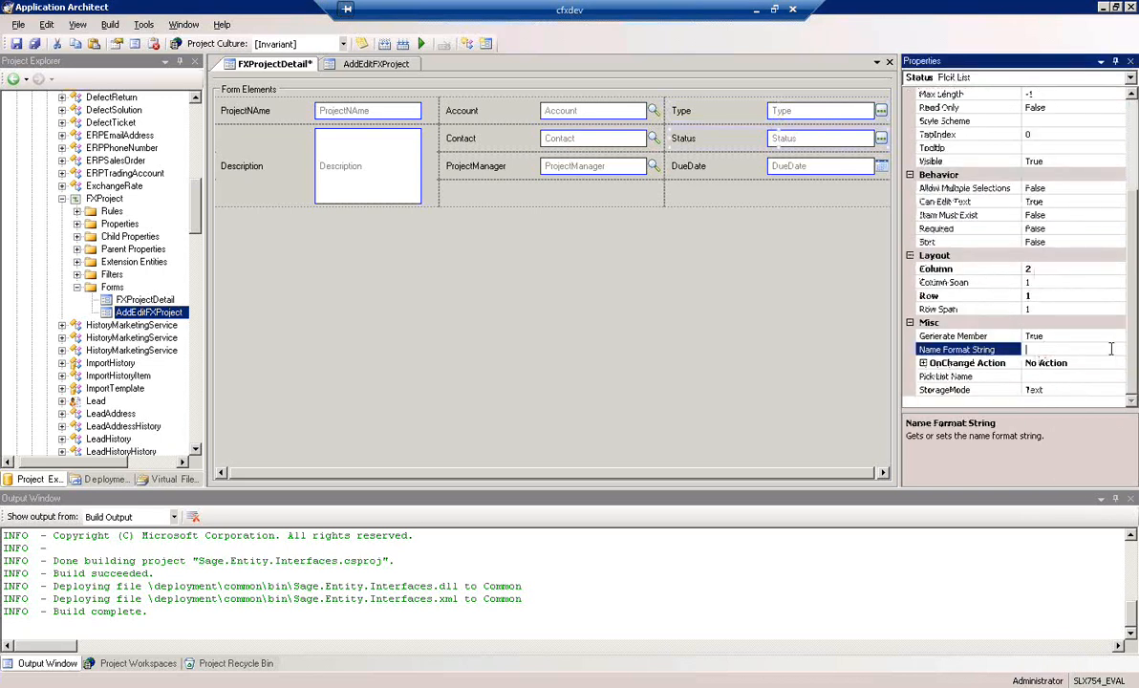
{"action": "left_click", "coordinate": [1099, 379]}
{"action": "left_click", "coordinate": [1119, 376]}
{"action": "left_click_drag", "start_coordinate": [1120, 394], "coordinate": [1120, 449]}
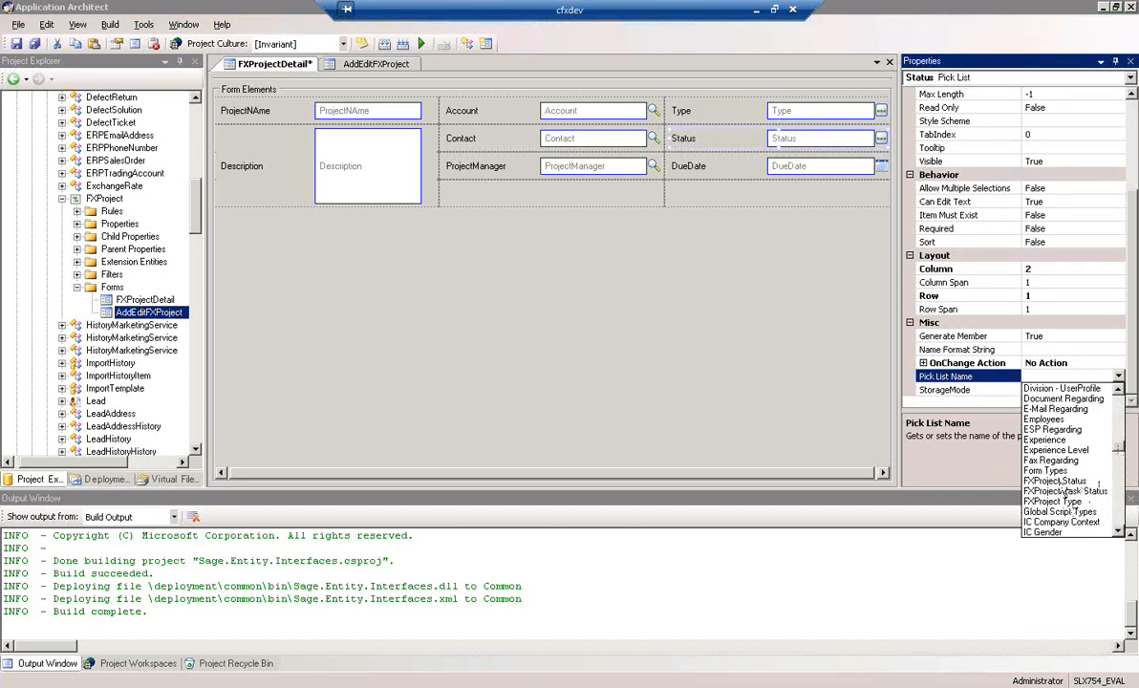
{"action": "left_click", "coordinate": [1054, 481]}
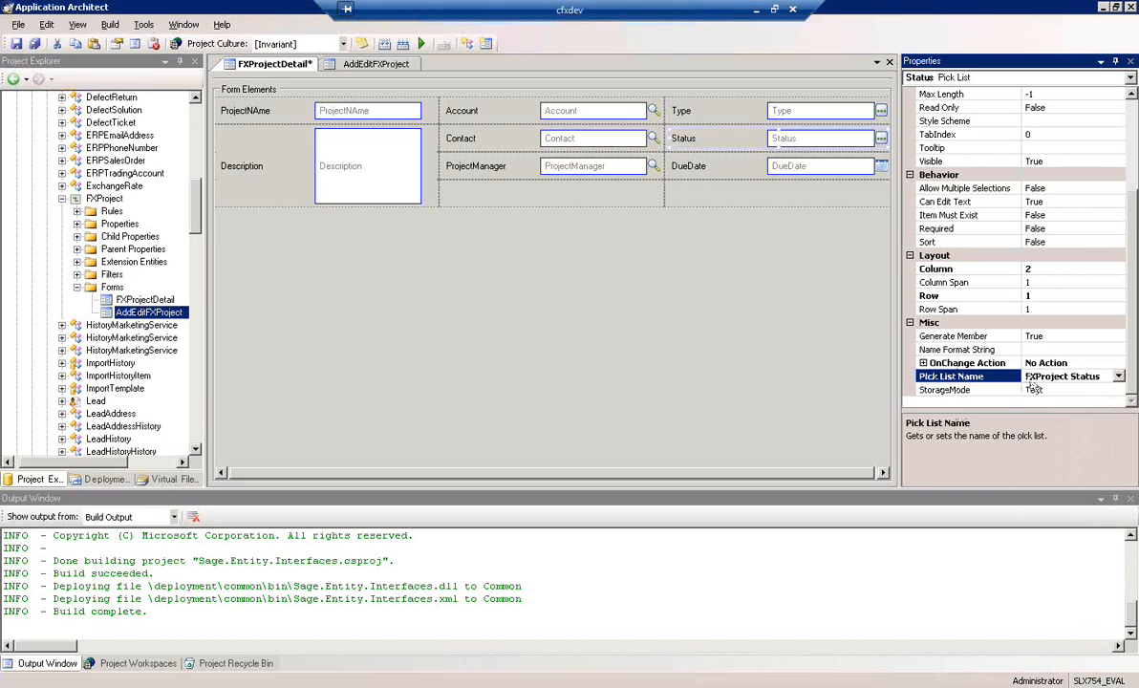
{"action": "left_click", "coordinate": [16, 44]}
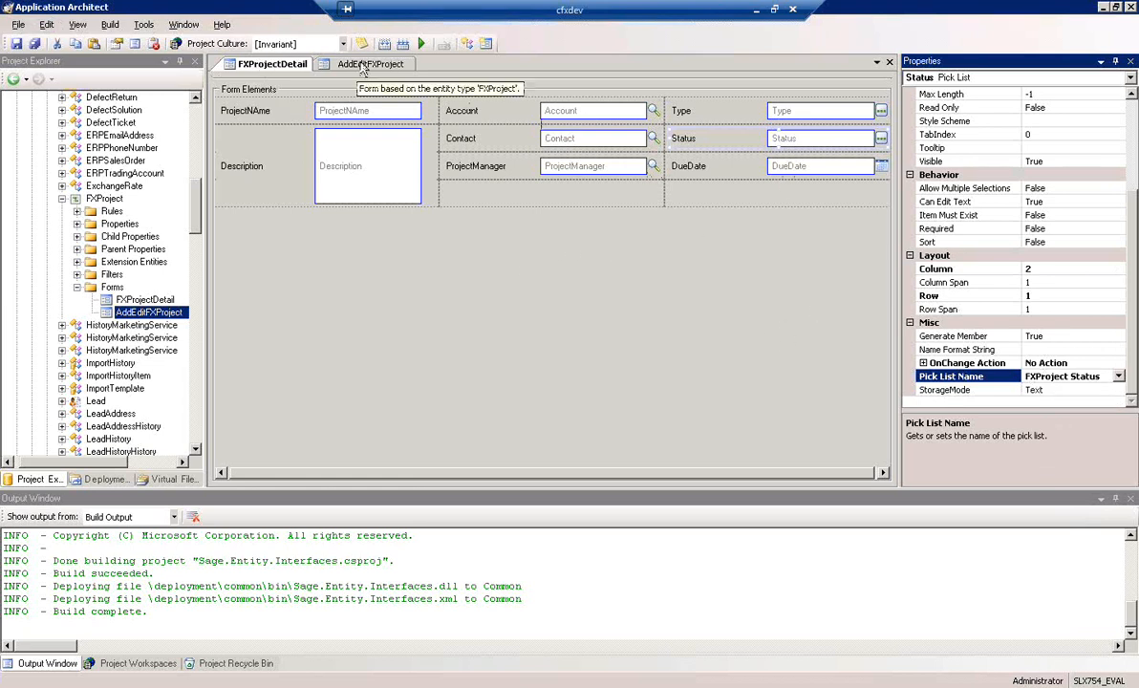
On the AddEditFXProject form, convert the Type and Status text boxes to Pick List controls bound to PickListValue
{"action": "left_click", "coordinate": [364, 65]}
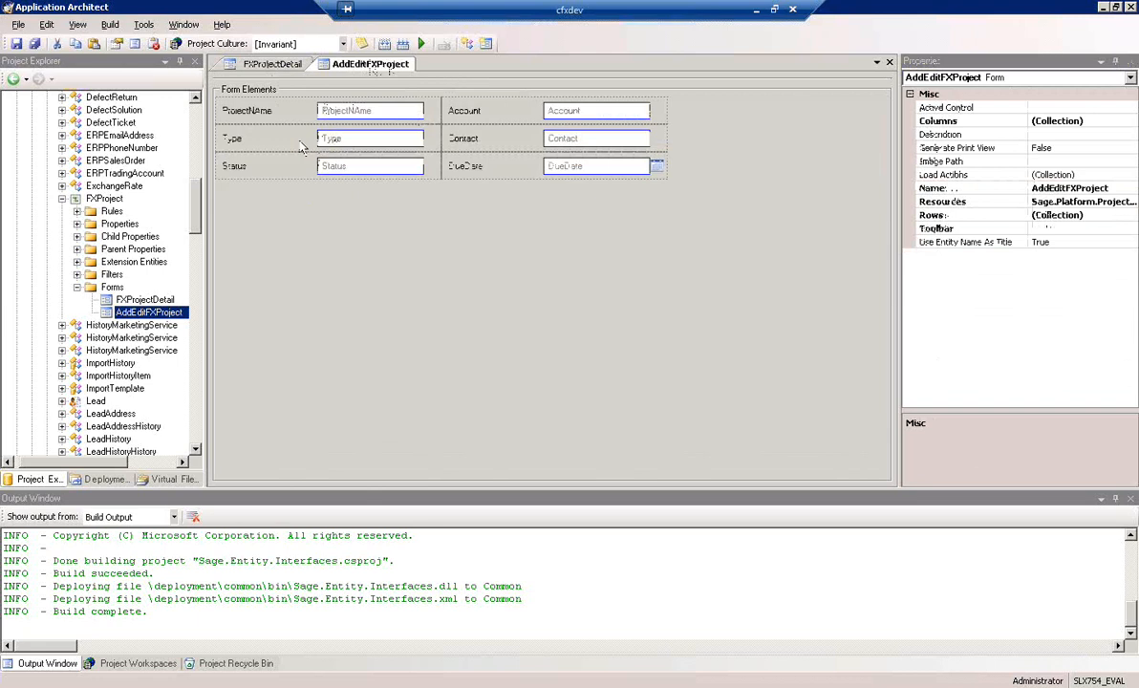
{"action": "right_click", "coordinate": [355, 144]}
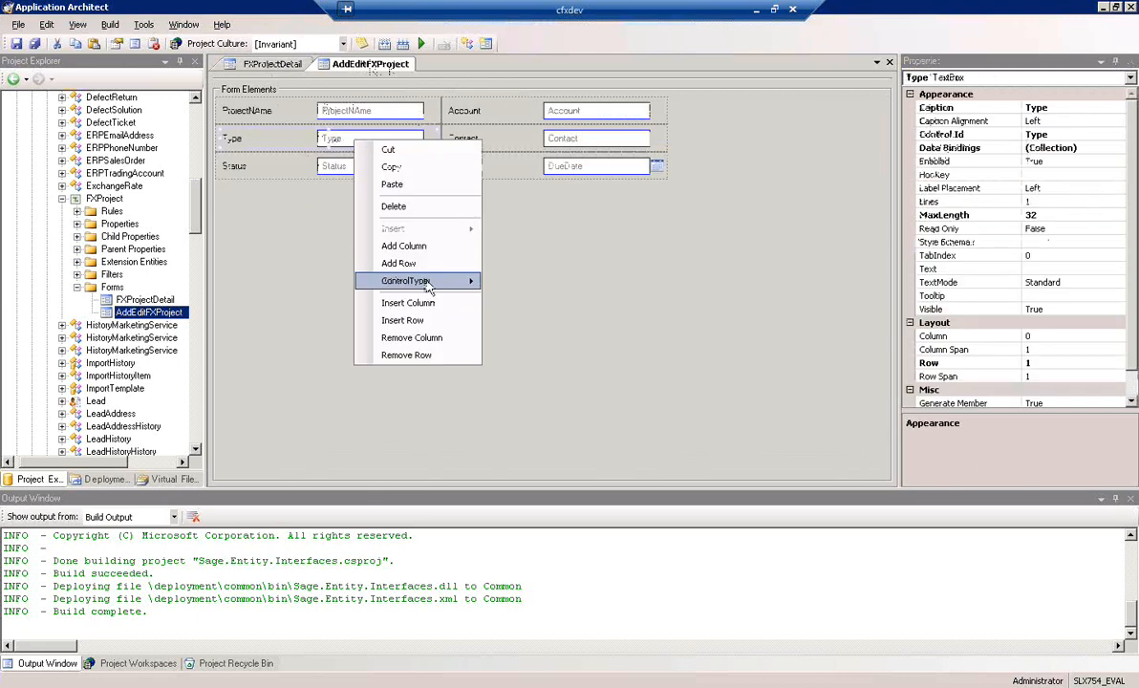
{"action": "mouse_move", "coordinate": [427, 287]}
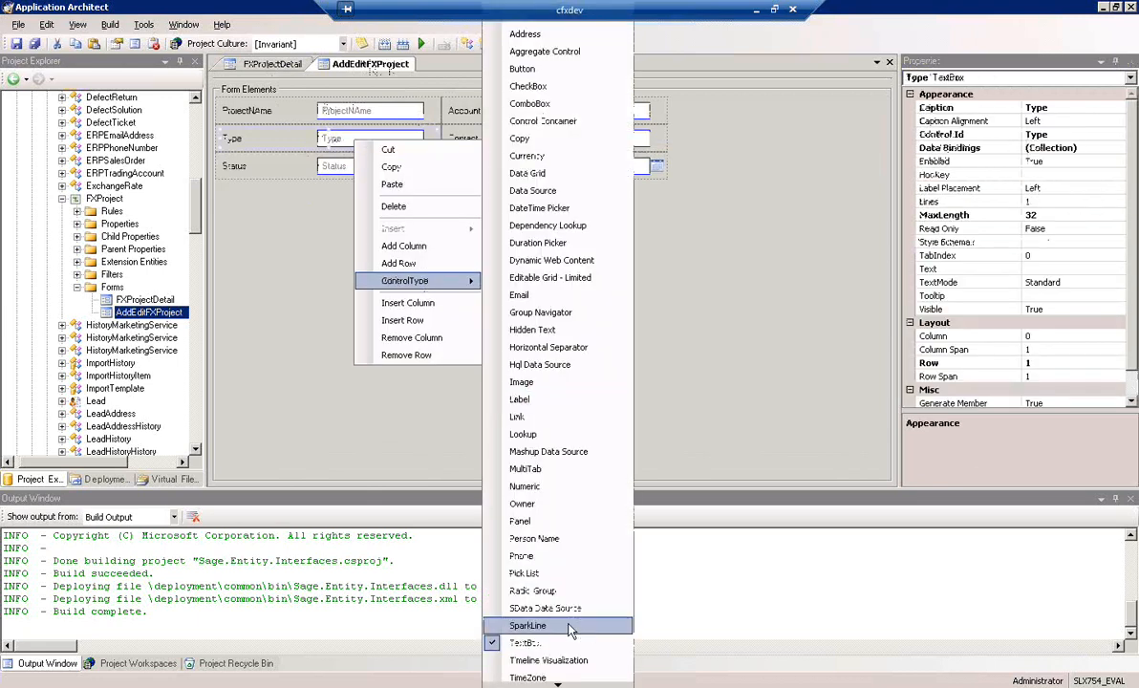
{"action": "left_click", "coordinate": [535, 574]}
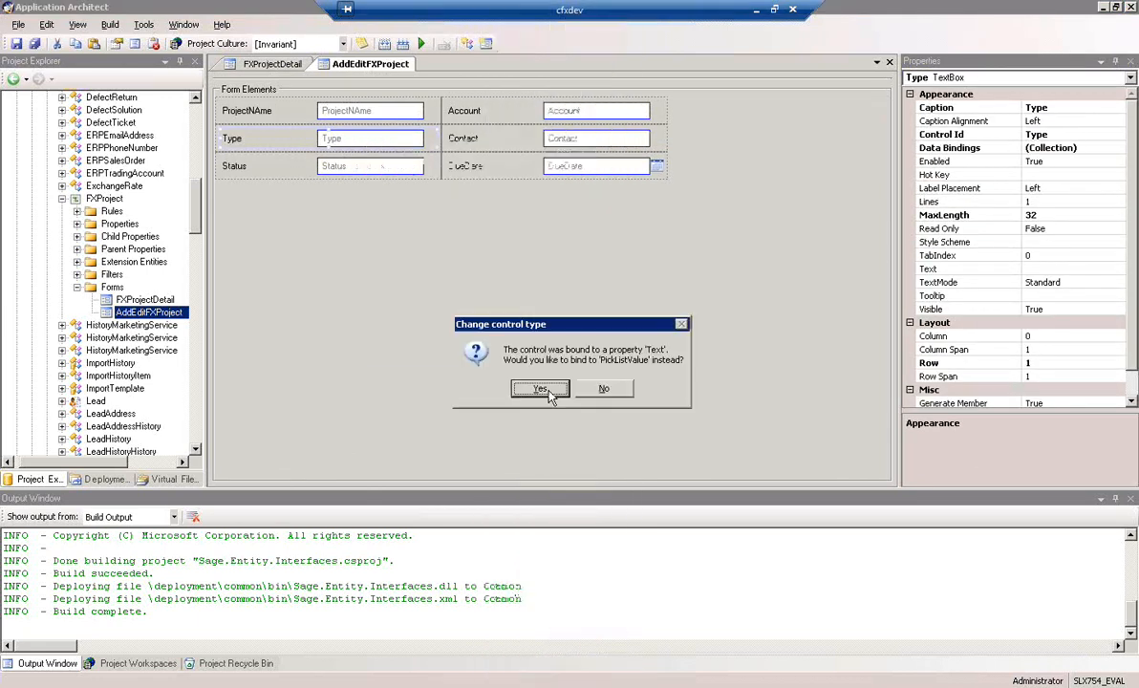
{"action": "left_click", "coordinate": [550, 396]}
{"action": "right_click", "coordinate": [374, 170]}
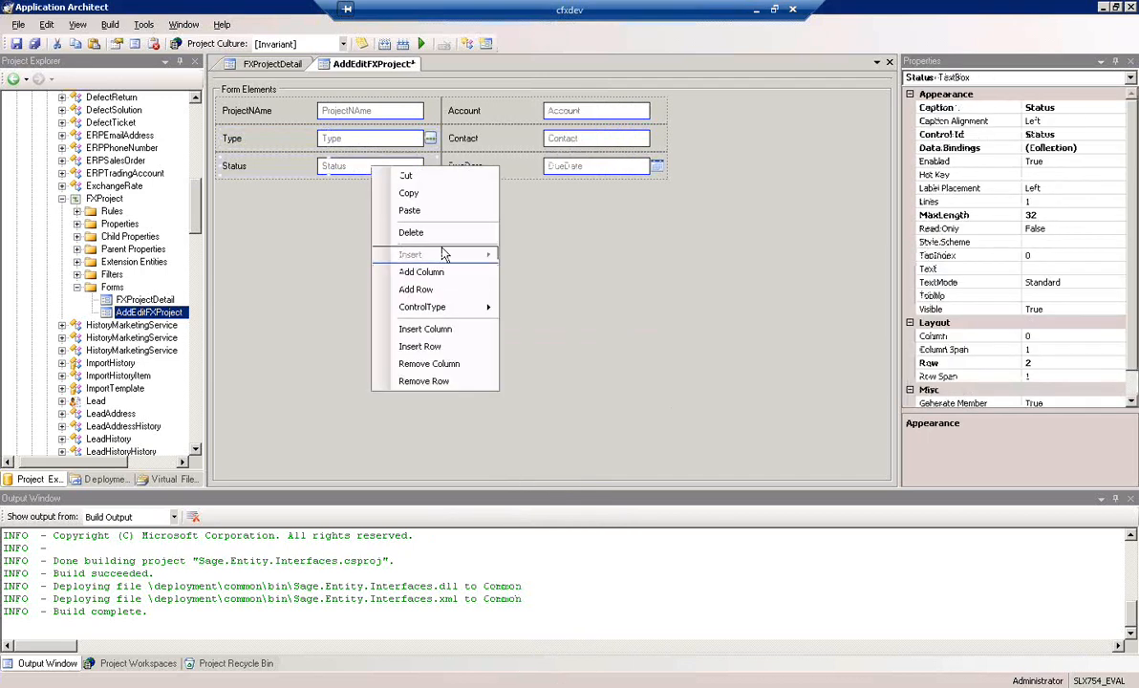
{"action": "mouse_move", "coordinate": [438, 311]}
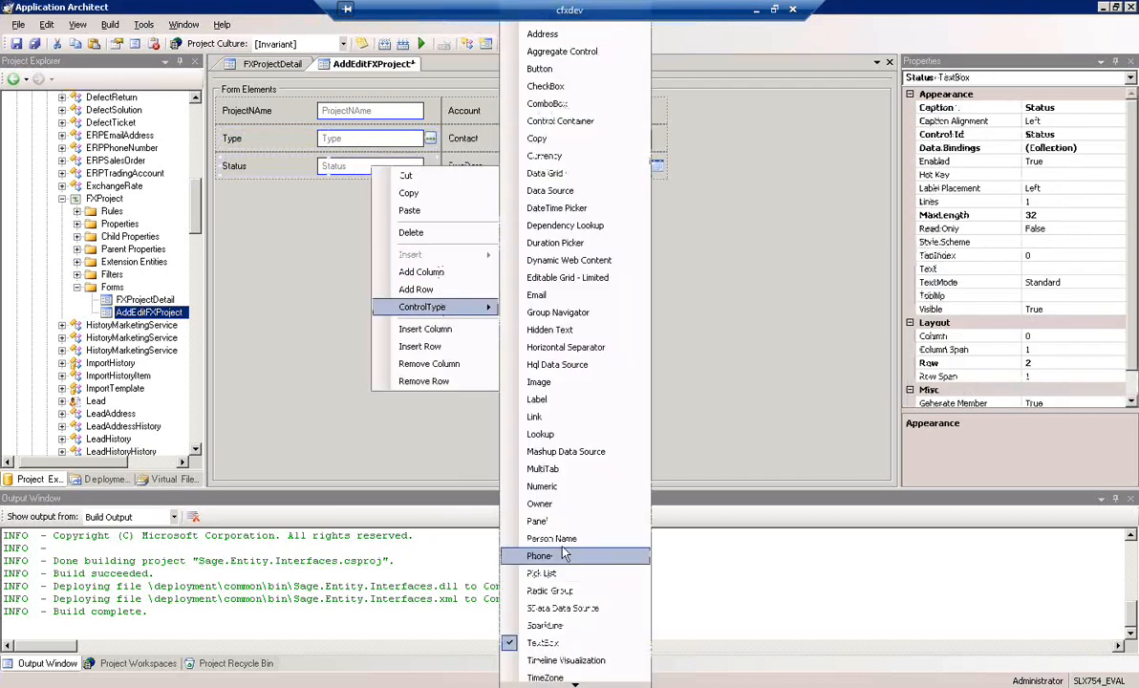
{"action": "left_click", "coordinate": [563, 574]}
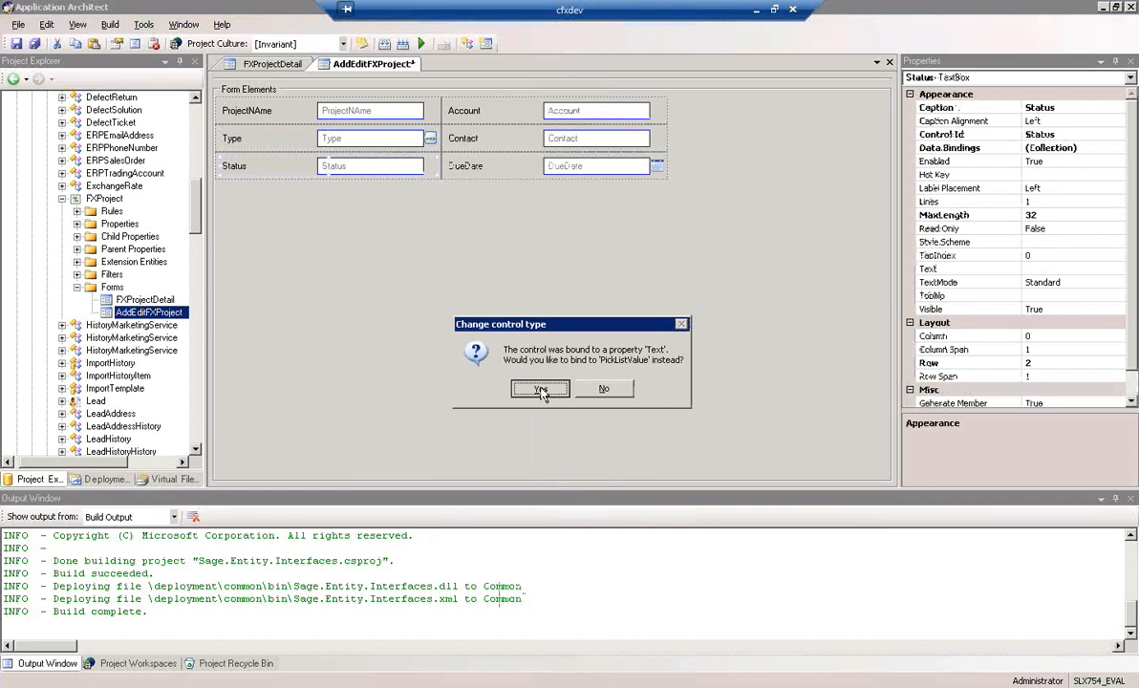
{"action": "left_click", "coordinate": [541, 390]}
Convert the Account and Contact text boxes on the AddEditFXProject form to Lookup controls, accepting the binding change
{"action": "left_click", "coordinate": [586, 112]}
{"action": "right_click", "coordinate": [586, 113]}
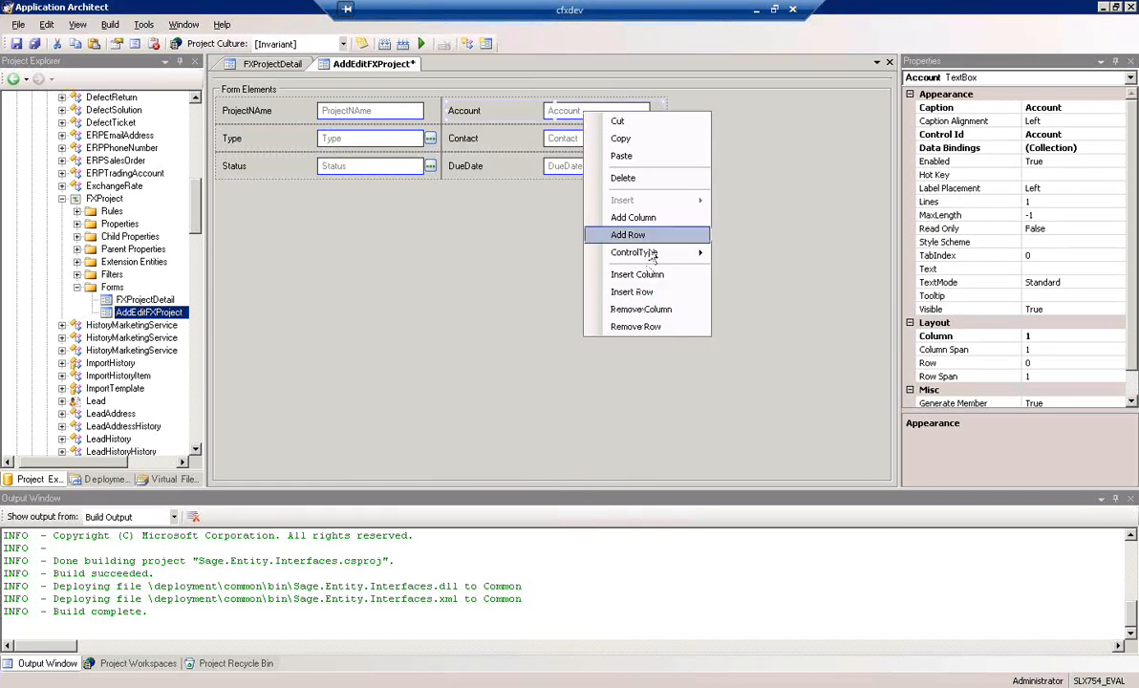
{"action": "mouse_move", "coordinate": [640, 252]}
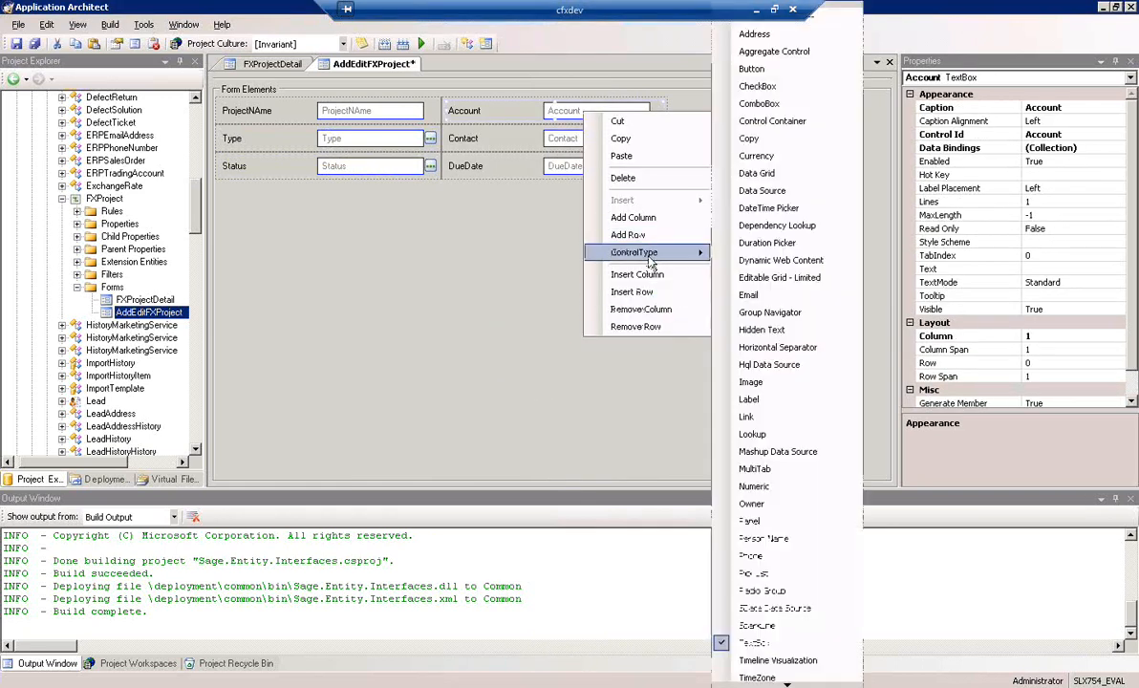
{"action": "left_click", "coordinate": [764, 438]}
{"action": "left_click", "coordinate": [542, 497]}
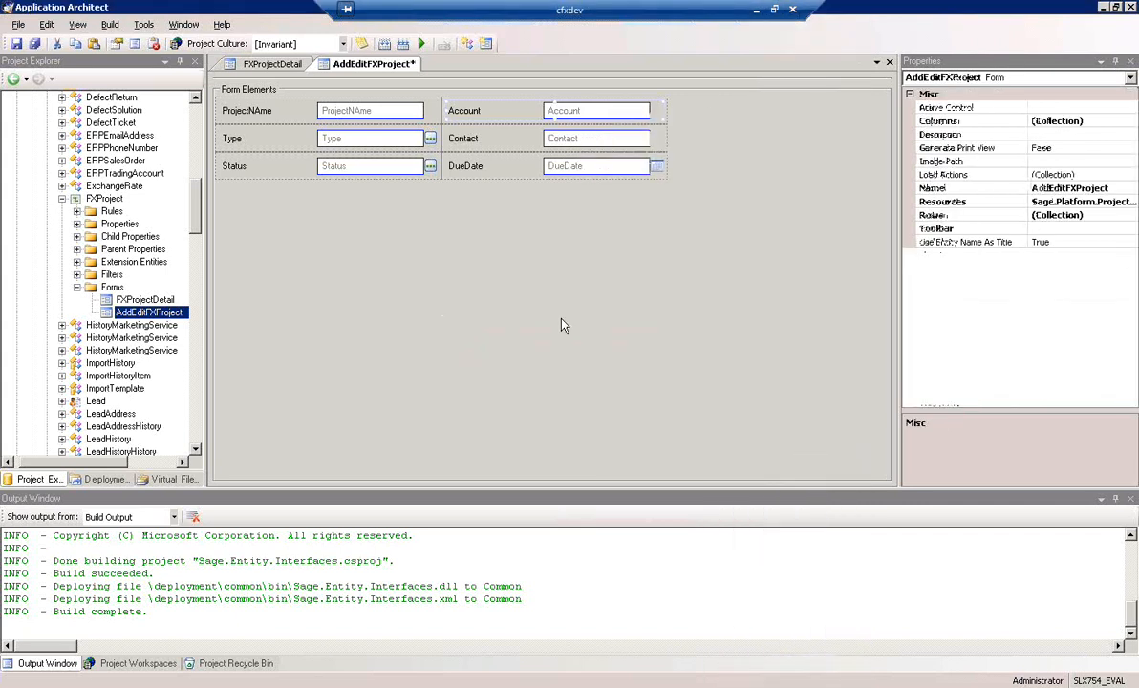
{"action": "right_click", "coordinate": [580, 143]}
{"action": "mouse_move", "coordinate": [637, 285]}
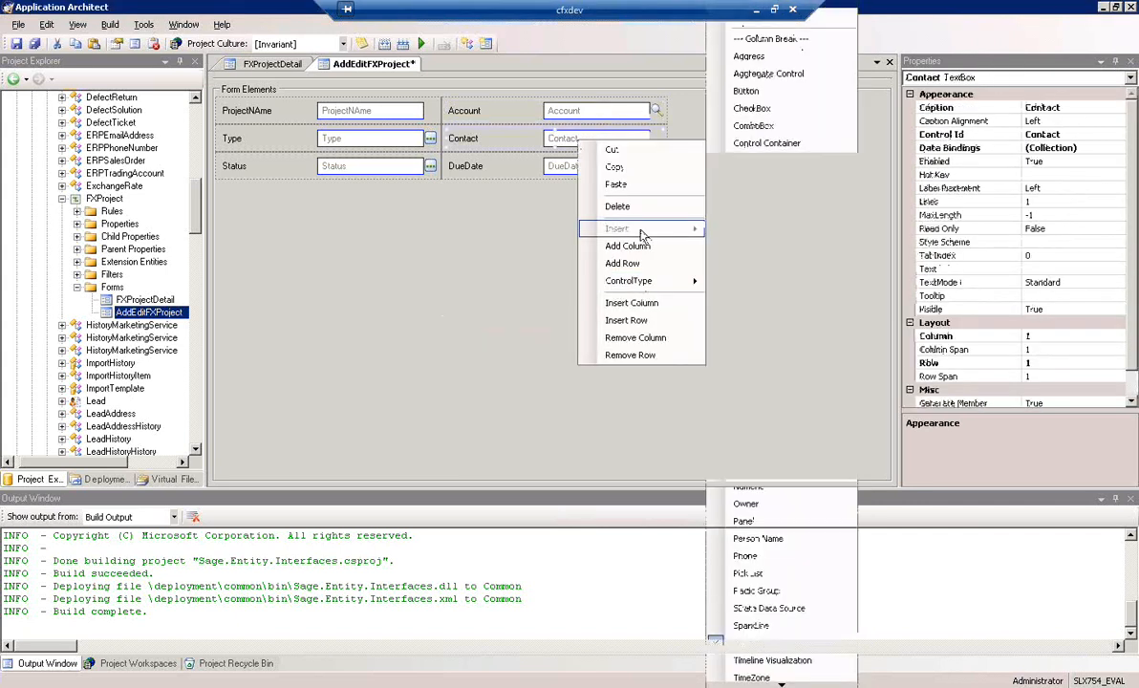
{"action": "left_click", "coordinate": [764, 435]}
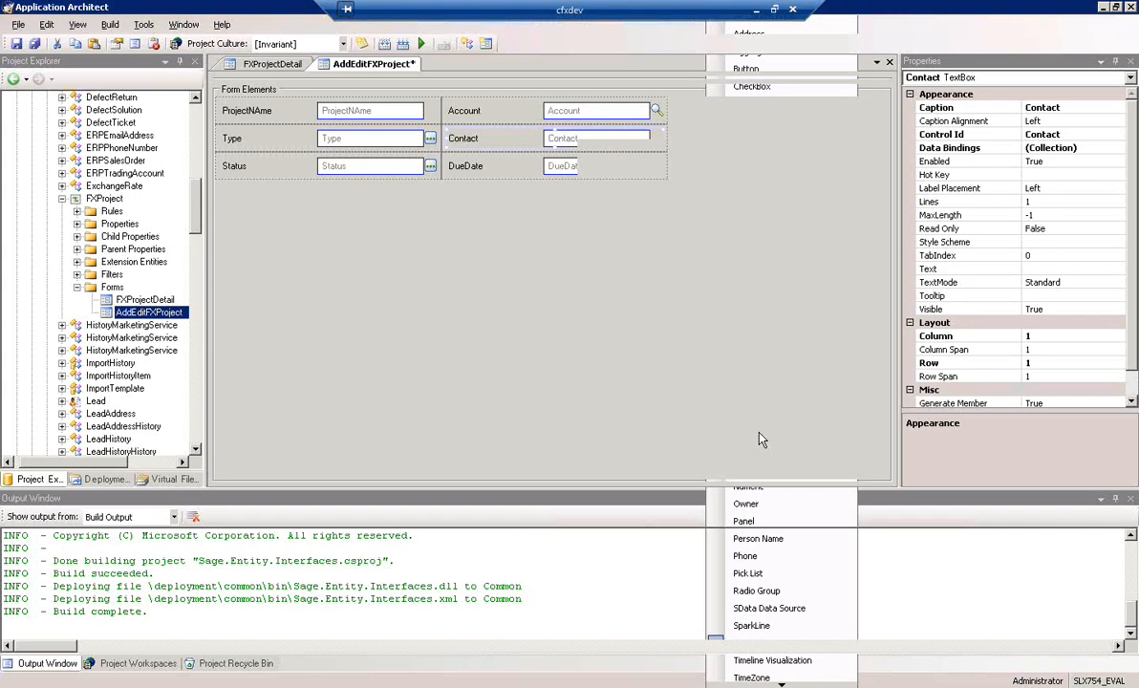
{"action": "left_click", "coordinate": [546, 393]}
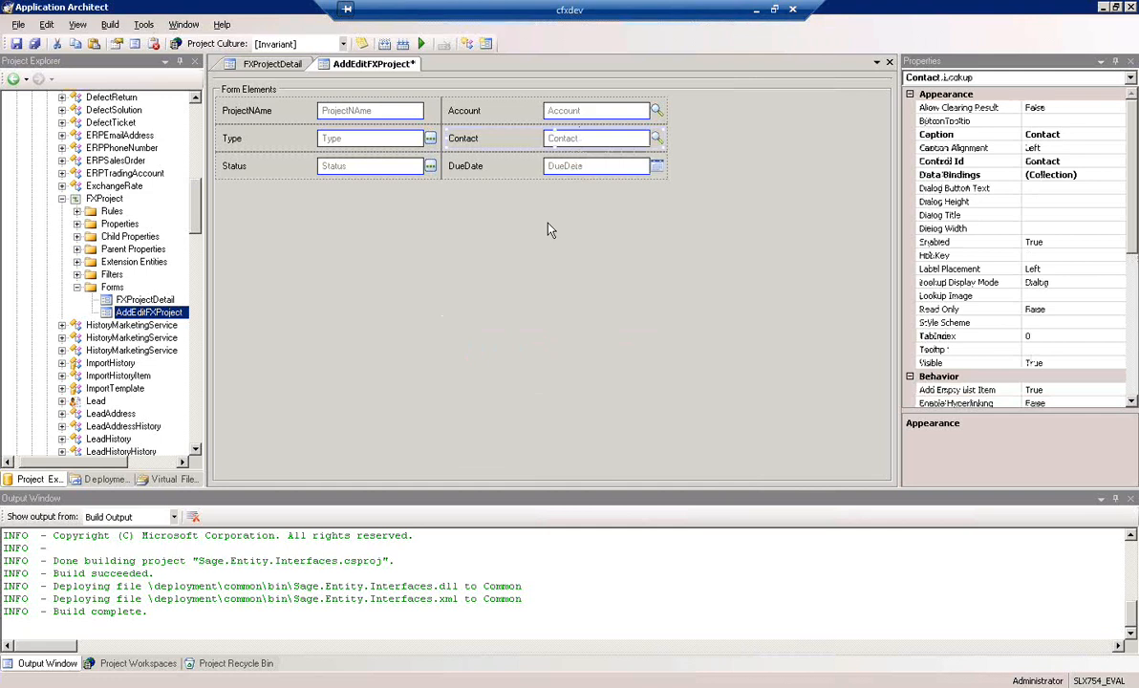
Set up the Account lookup to search Account, return its result to the Account property and display as Dialog
{"action": "right_click", "coordinate": [608, 232]}
{"action": "right_click", "coordinate": [582, 113]}
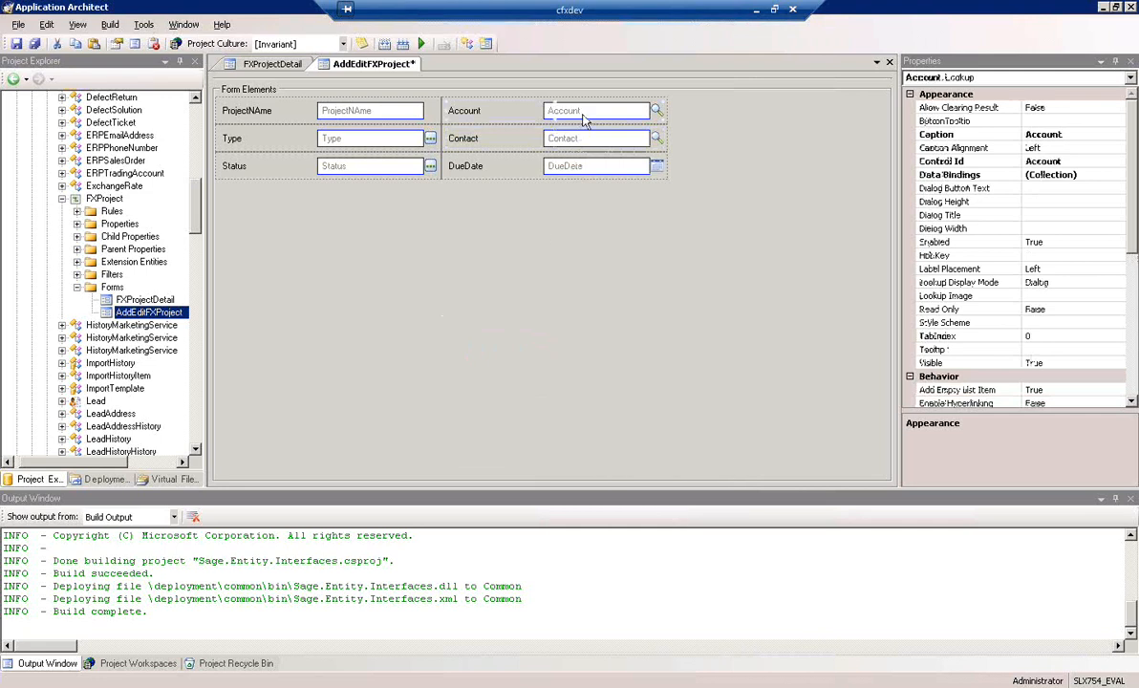
{"action": "left_click", "coordinate": [631, 354]}
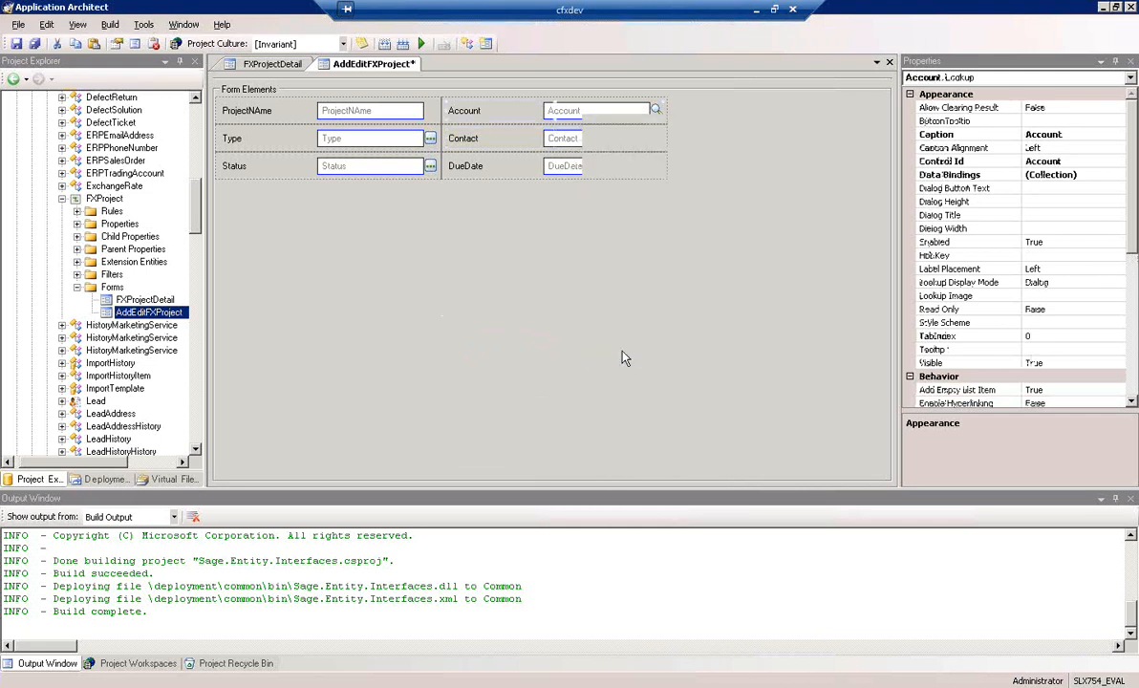
{"action": "left_click", "coordinate": [411, 240]}
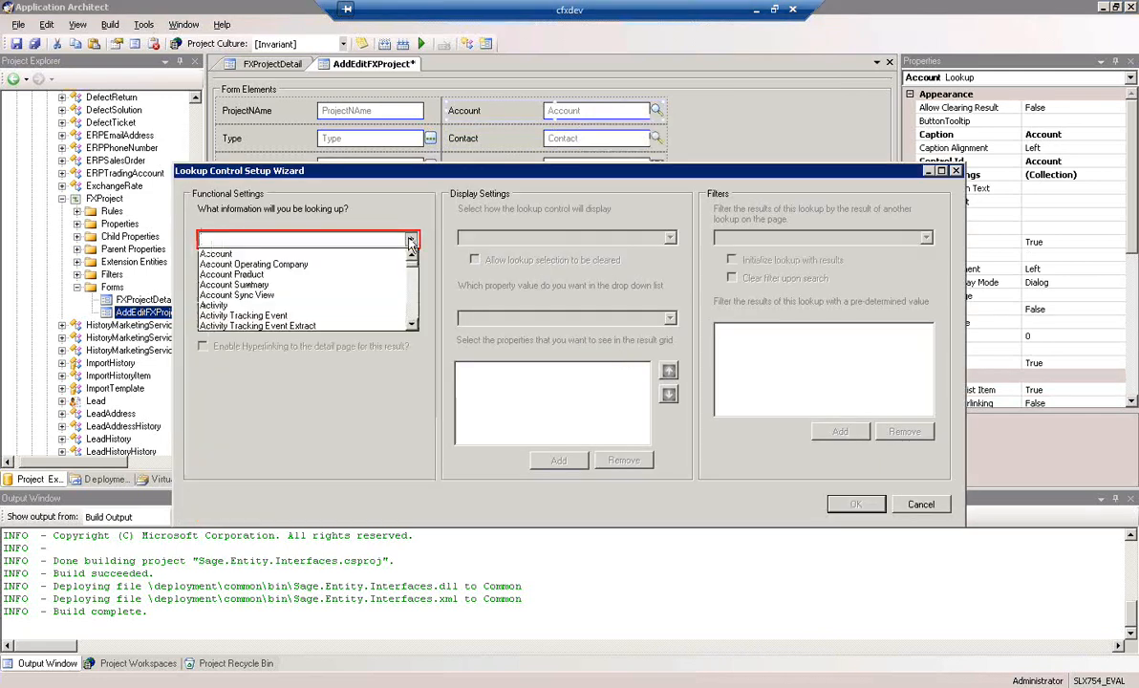
{"action": "left_click", "coordinate": [230, 254]}
{"action": "left_click", "coordinate": [411, 320]}
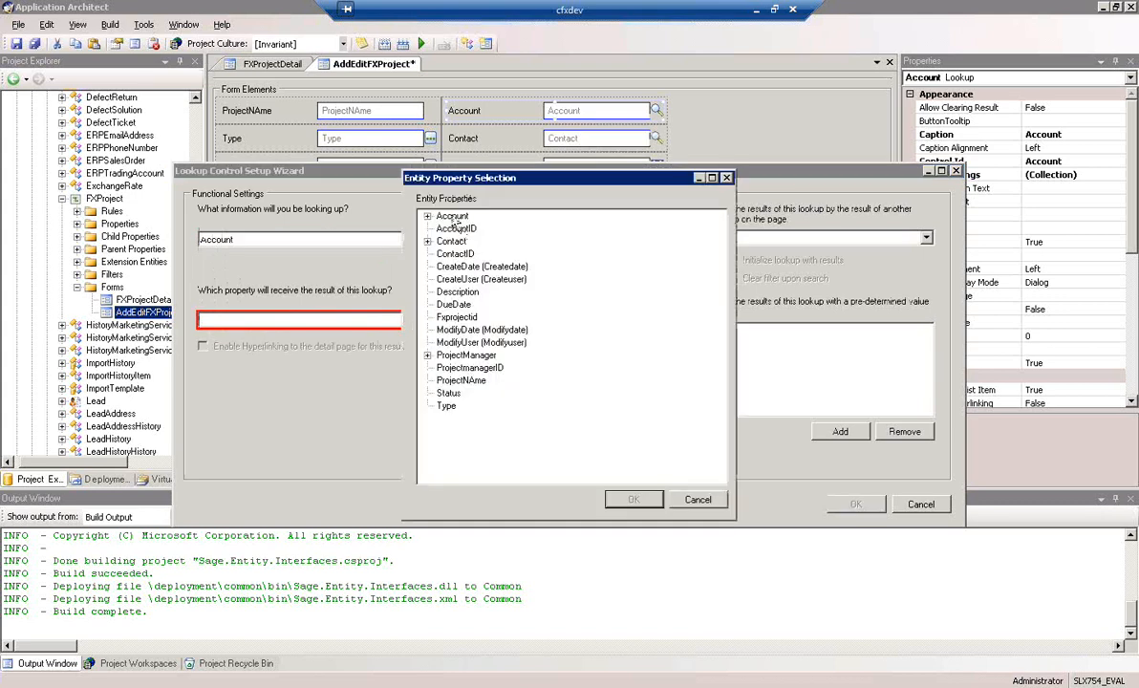
{"action": "left_click", "coordinate": [633, 501]}
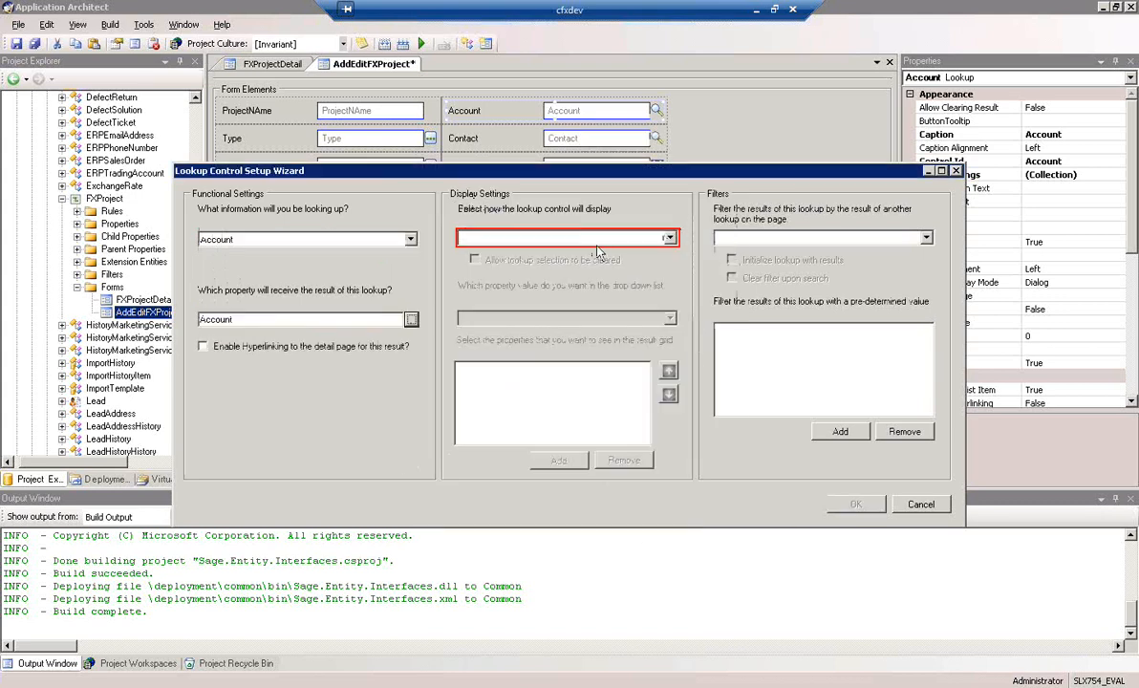
{"action": "left_click", "coordinate": [669, 239]}
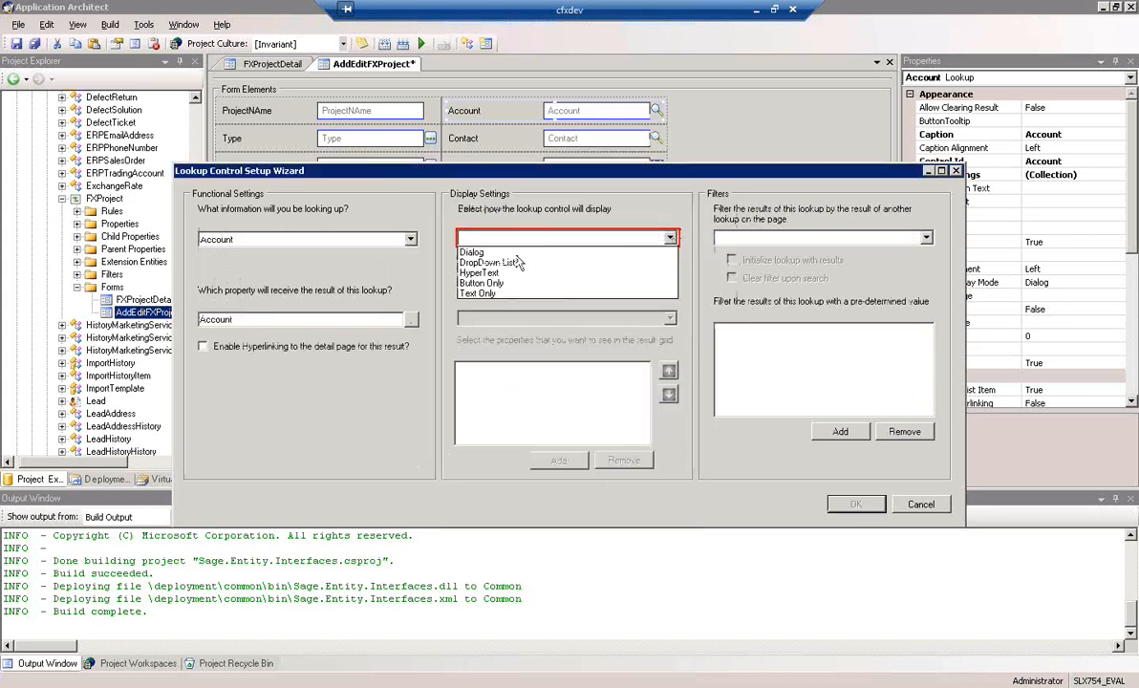
{"action": "left_click", "coordinate": [478, 254]}
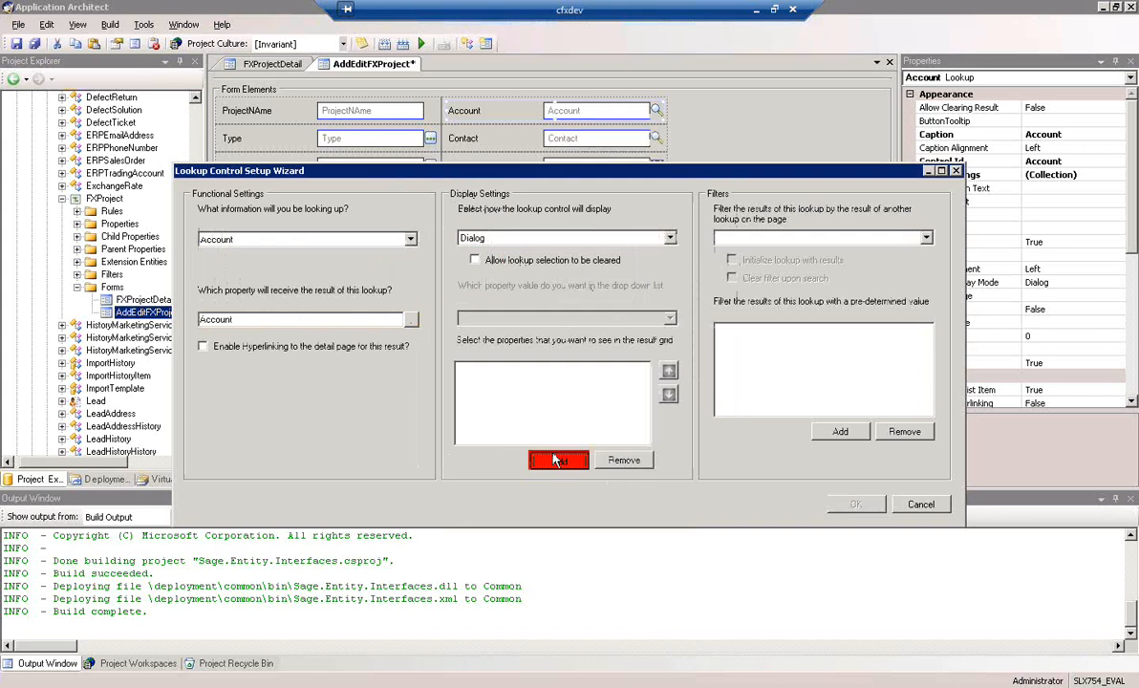
Add AccountName and Industry to the Account lookup's result grid and accept the lookup setup
{"action": "left_click", "coordinate": [559, 460]}
{"action": "left_click", "coordinate": [441, 229]}
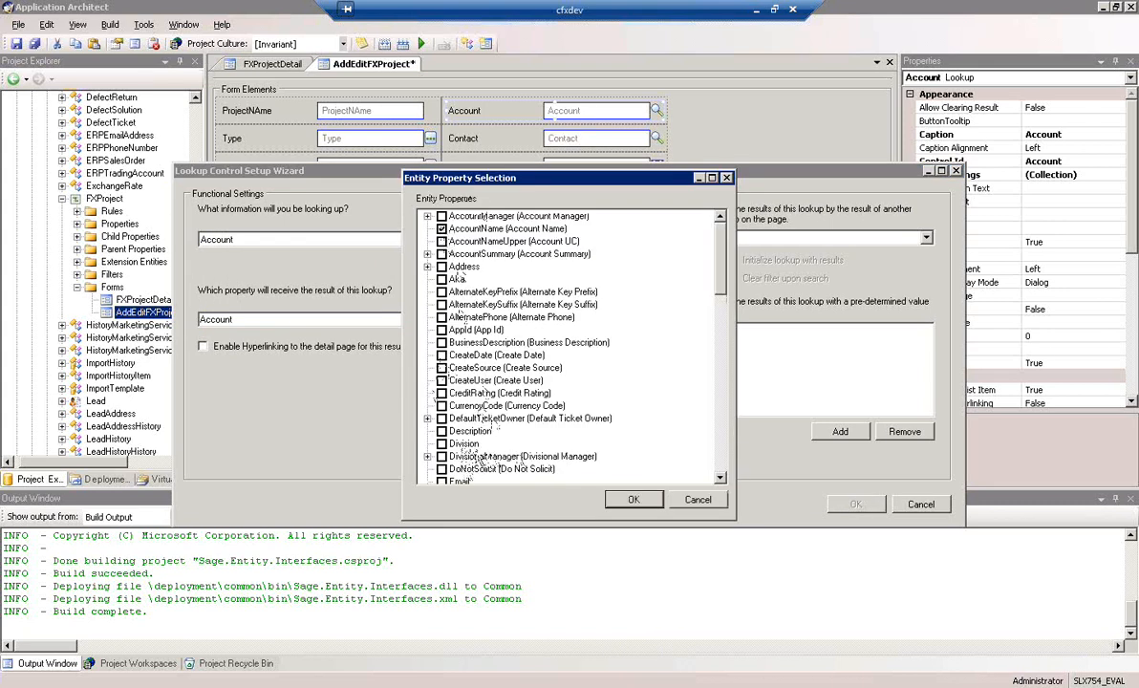
{"action": "scroll", "coordinate": [723, 463], "scroll_direction": "down", "scroll_amount": 10}
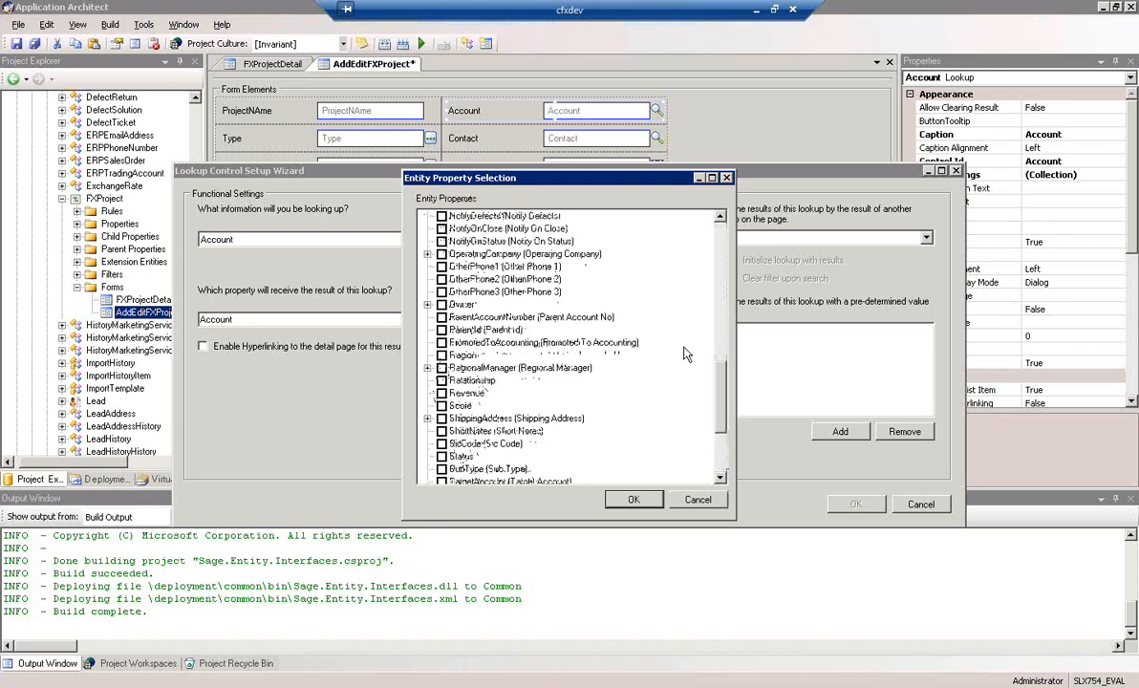
{"action": "scroll", "coordinate": [726, 271], "scroll_direction": "up", "scroll_amount": 7}
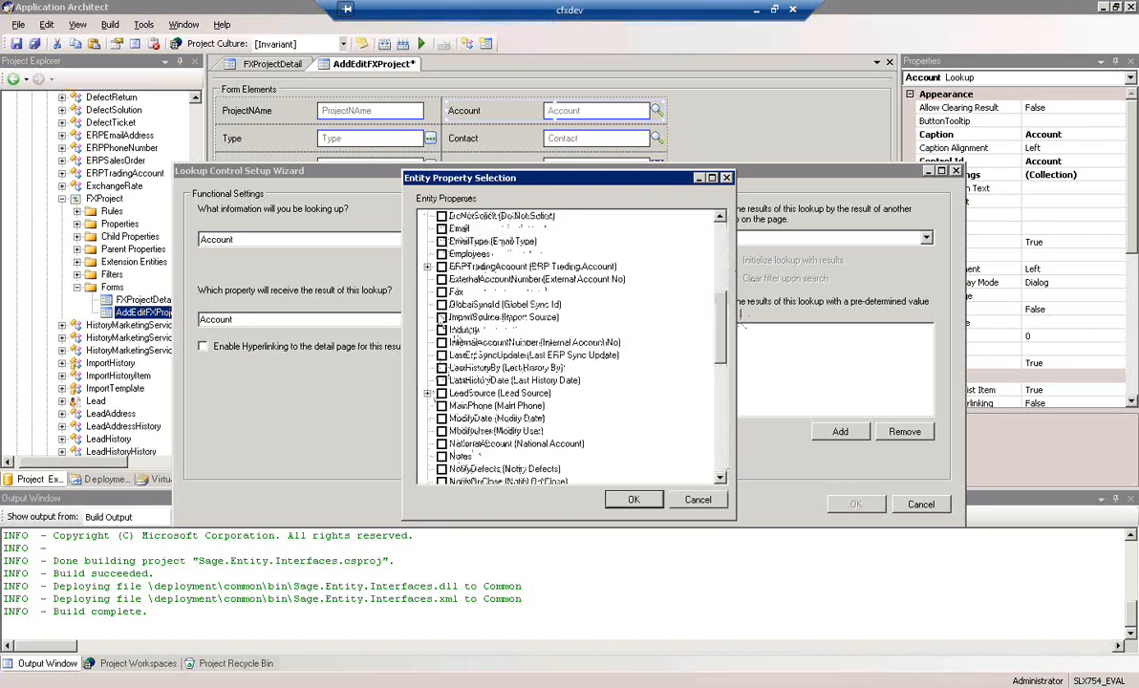
{"action": "left_click", "coordinate": [634, 499]}
{"action": "left_click", "coordinate": [856, 506]}
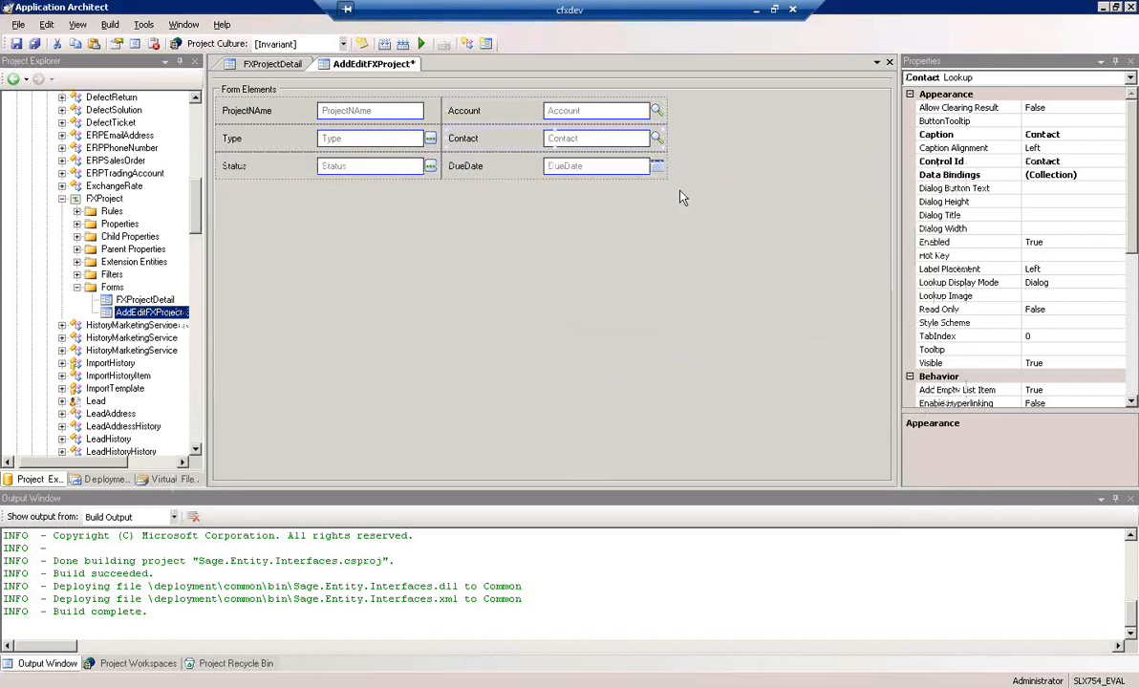
Set up the Contact lookup to search Contact, return its result to the Contact property and display as Dialog
{"action": "right_click", "coordinate": [574, 144]}
{"action": "left_click", "coordinate": [628, 381]}
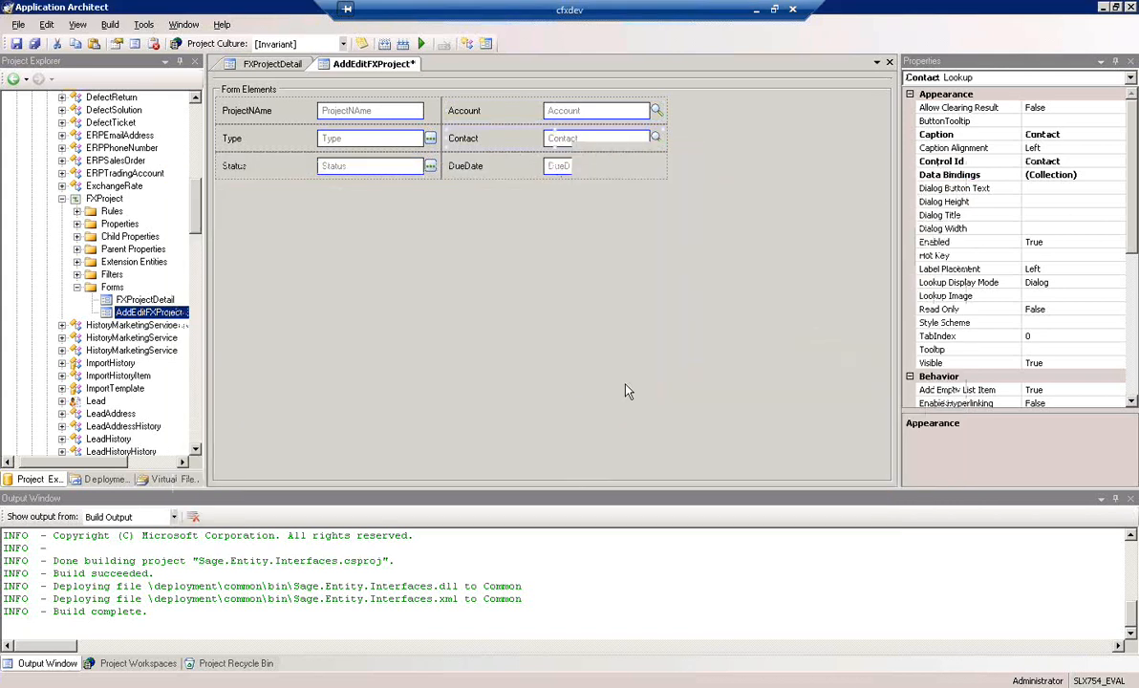
{"action": "scroll", "coordinate": [316, 306], "scroll_direction": "down", "scroll_amount": 10}
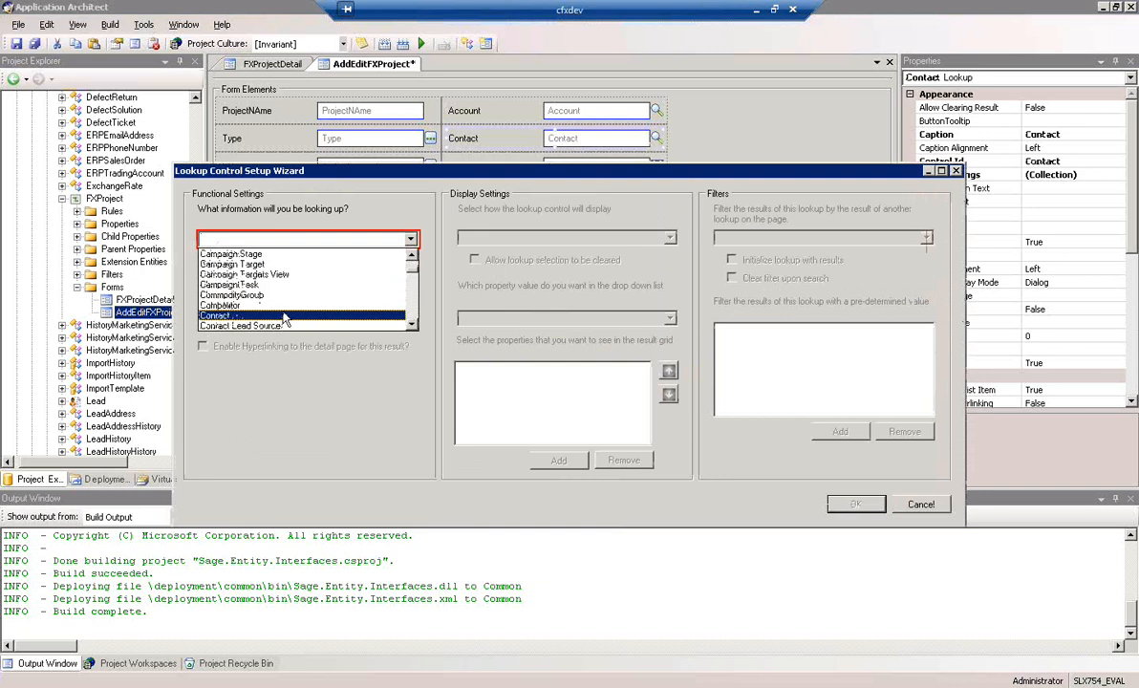
{"action": "left_click", "coordinate": [284, 318]}
{"action": "left_click", "coordinate": [395, 319]}
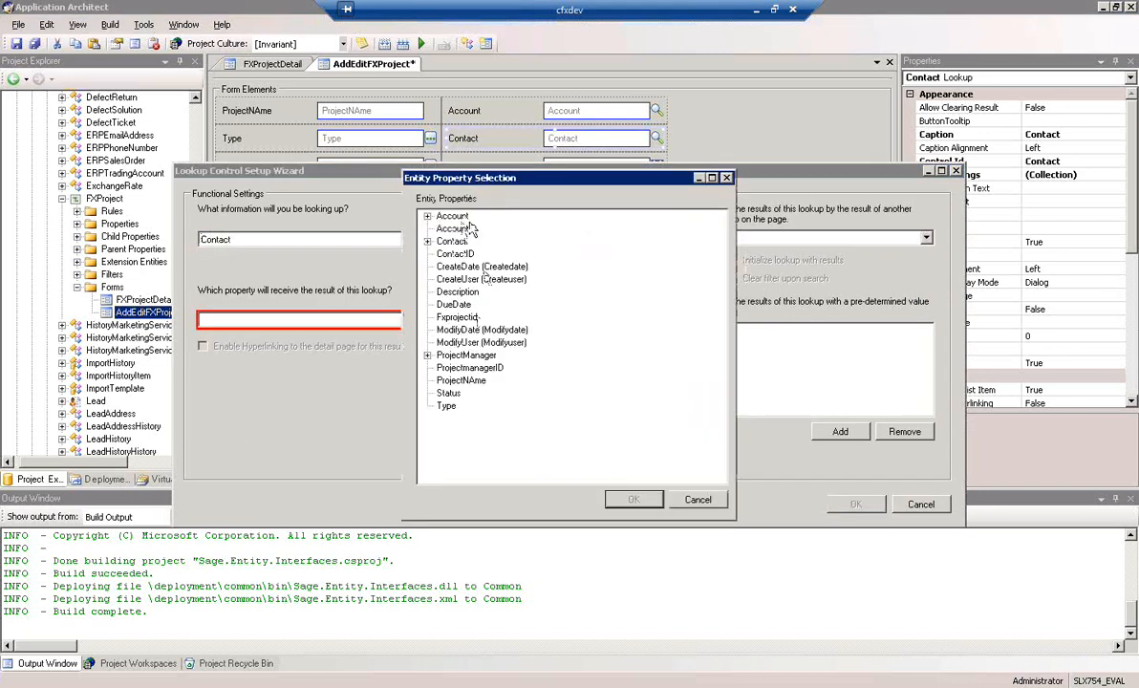
{"action": "left_click", "coordinate": [452, 241]}
{"action": "left_click", "coordinate": [633, 499]}
{"action": "left_click", "coordinate": [668, 241]}
{"action": "left_click", "coordinate": [478, 258]}
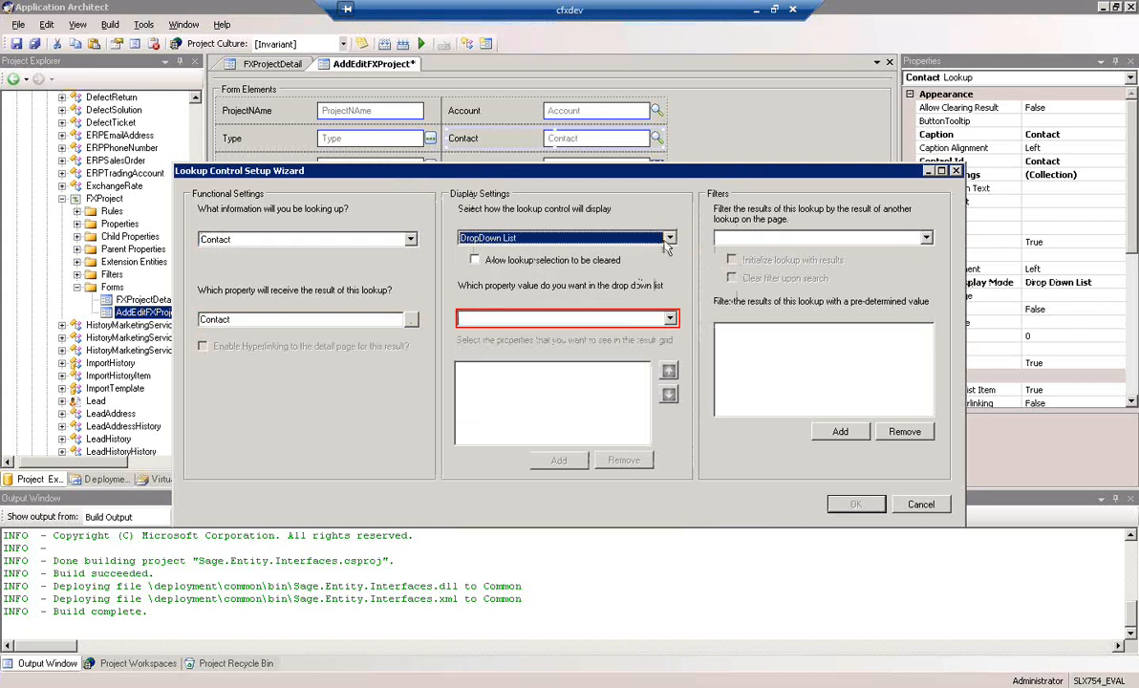
{"action": "left_click", "coordinate": [669, 239]}
{"action": "left_click", "coordinate": [545, 250]}
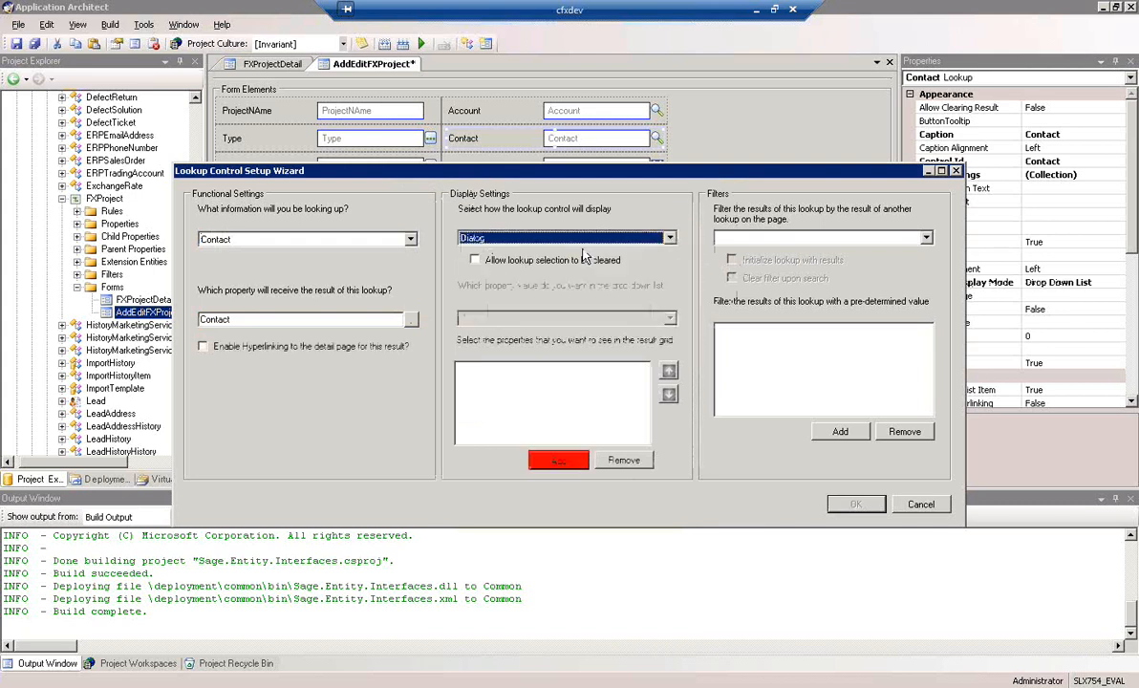
Add Department, FirstName, LastName and Title to the Contact lookup's result grid
{"action": "left_click", "coordinate": [564, 464]}
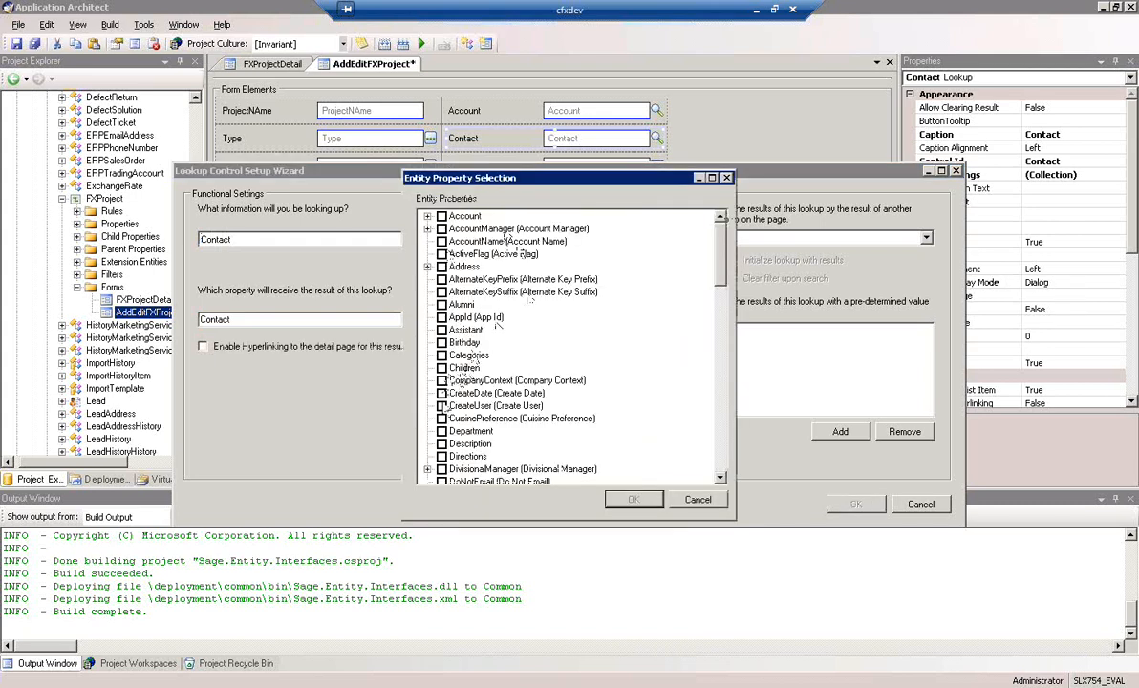
{"action": "left_click", "coordinate": [442, 431]}
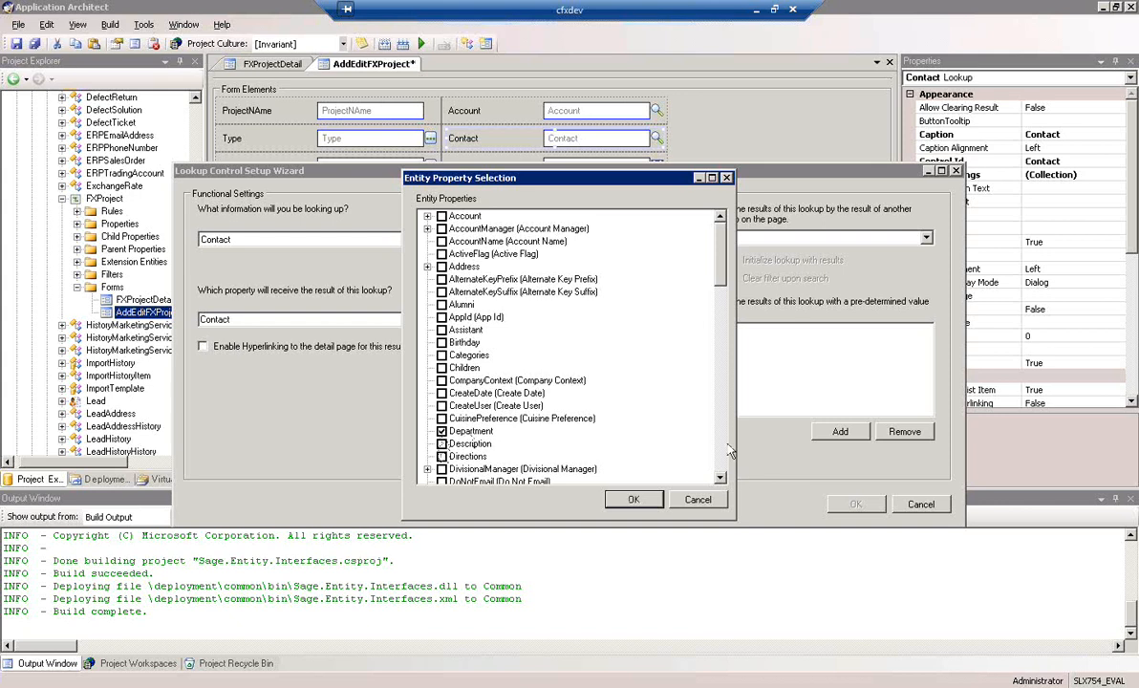
{"action": "scroll", "coordinate": [728, 450], "scroll_direction": "down", "scroll_amount": 7}
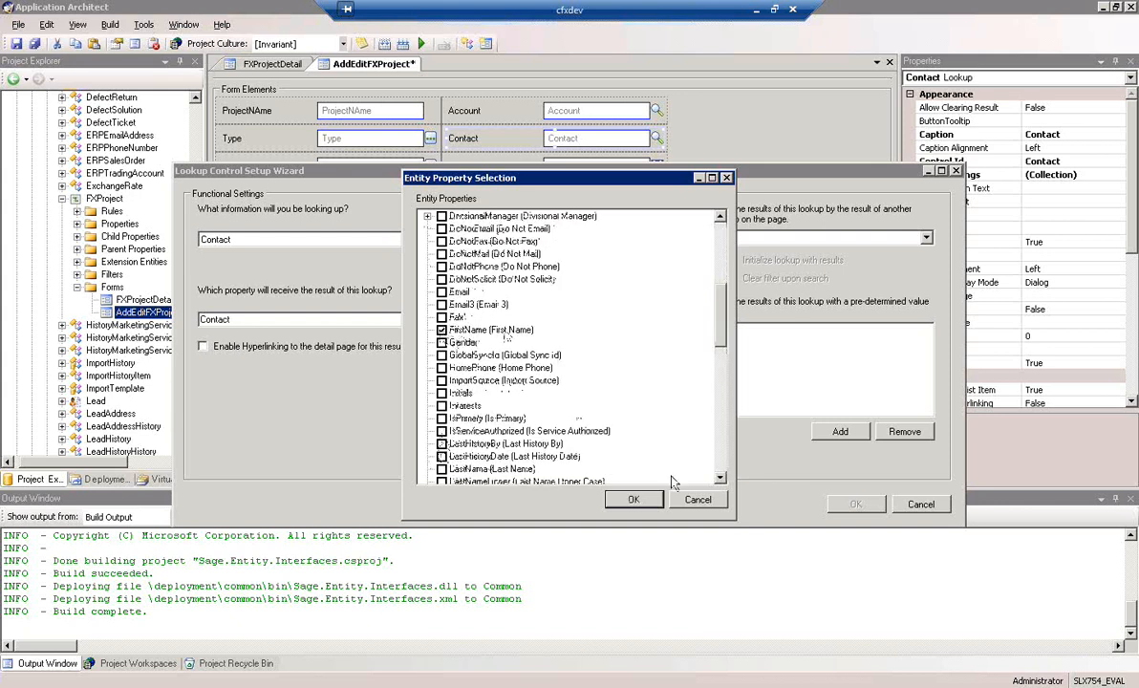
{"action": "scroll", "coordinate": [669, 420], "scroll_direction": "down", "scroll_amount": 7}
{"action": "left_click", "coordinate": [439, 216]}
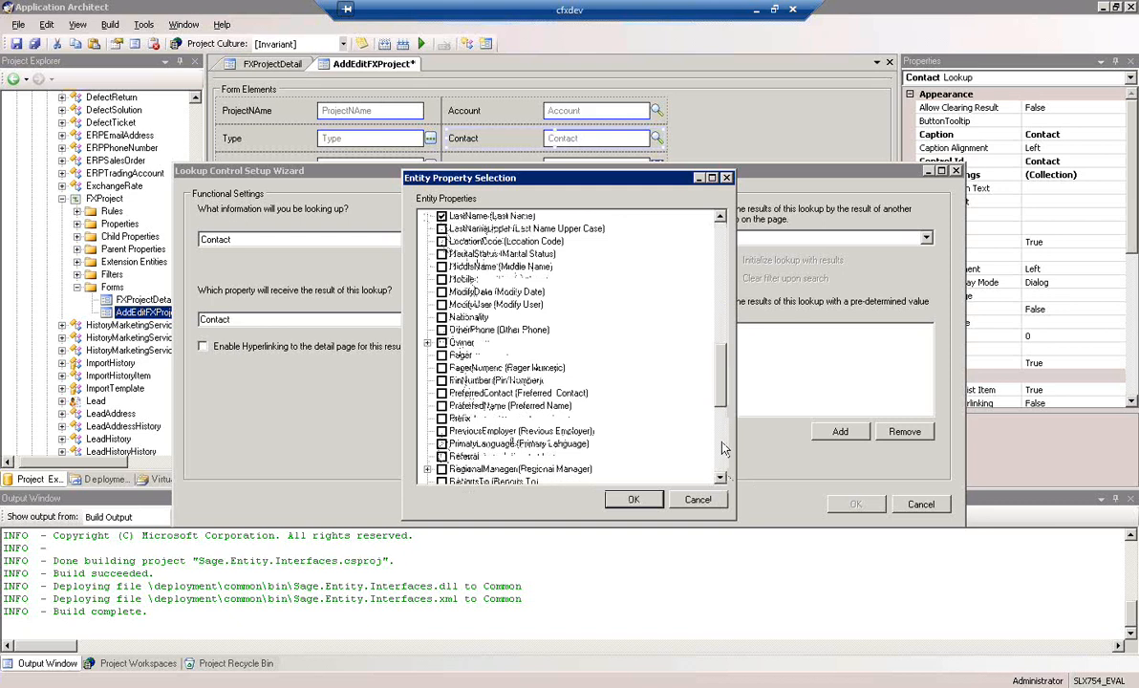
{"action": "scroll", "coordinate": [723, 449], "scroll_direction": "down", "scroll_amount": 7}
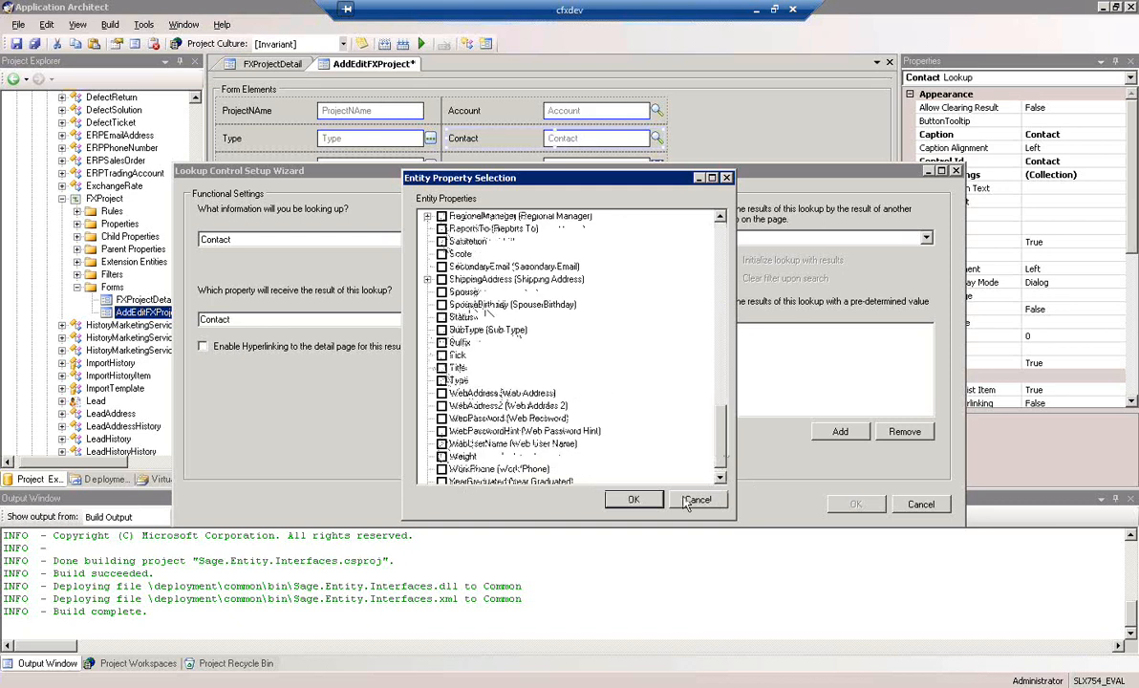
{"action": "left_click", "coordinate": [633, 499]}
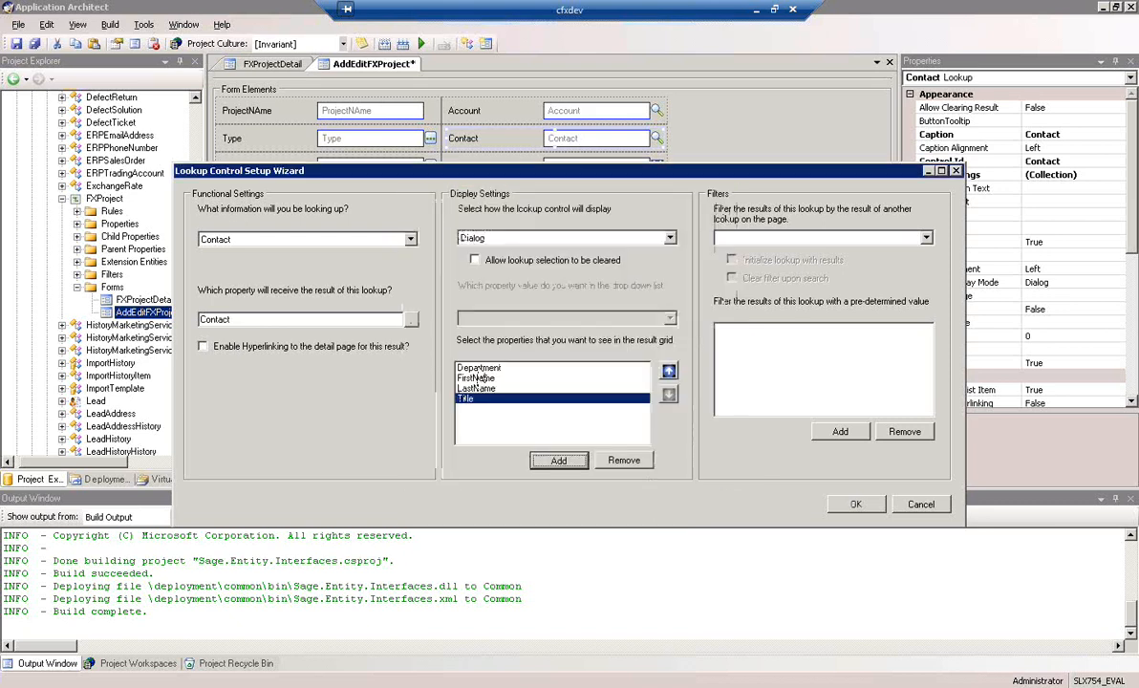
Move Department to the end of the Contact lookup's result properties, after Title, and accept the lookup setup
{"action": "left_click", "coordinate": [478, 369]}
{"action": "left_click", "coordinate": [670, 395]}
{"action": "left_click", "coordinate": [670, 395]}
{"action": "left_click", "coordinate": [671, 395]}
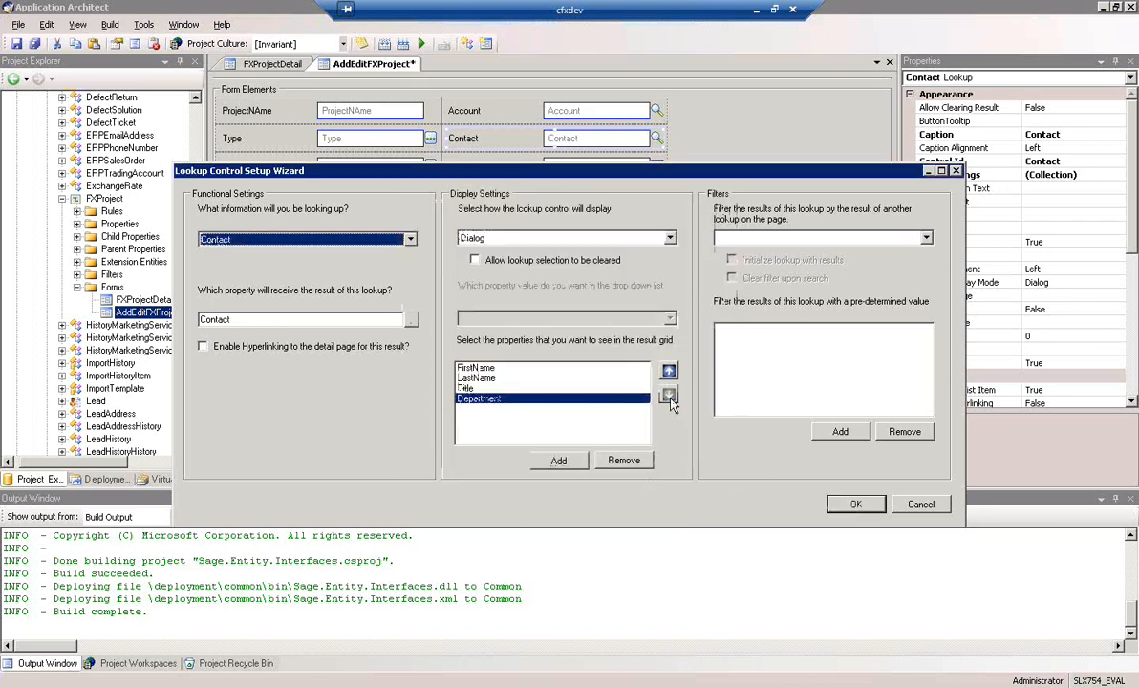
{"action": "left_click", "coordinate": [856, 506]}
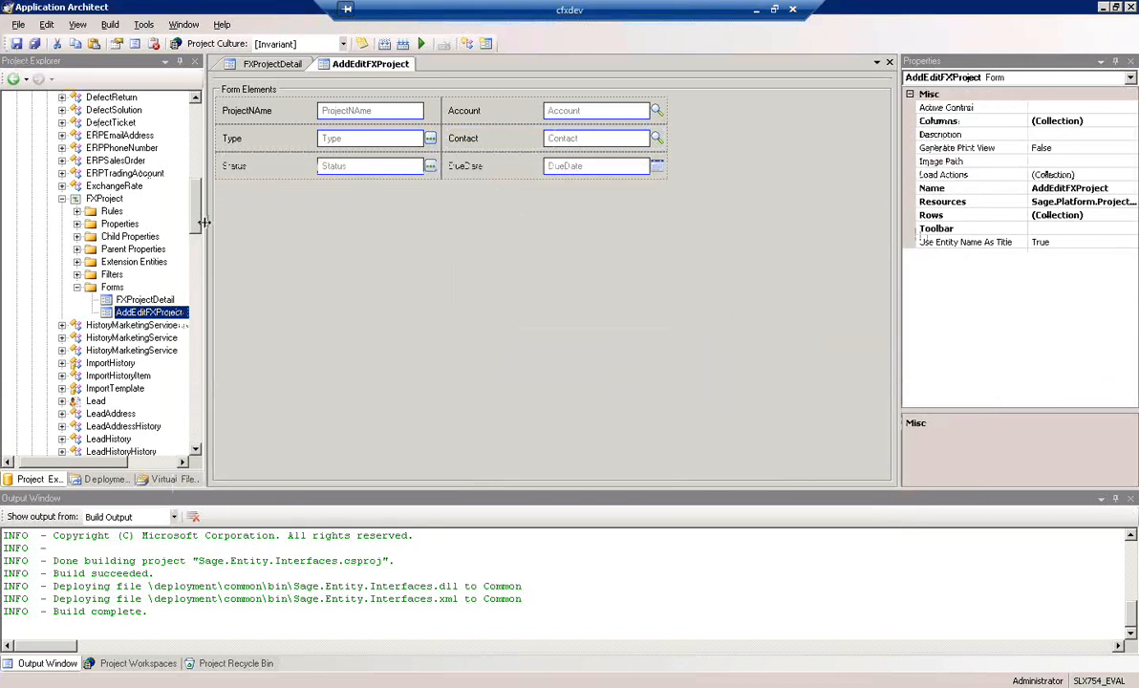
Start a new form with a grid under FXProject's Forms using the New Form Wizard, naming it FXProjectTasks
{"action": "left_click_drag", "start_coordinate": [255, 233], "coordinate": [257, 233]}
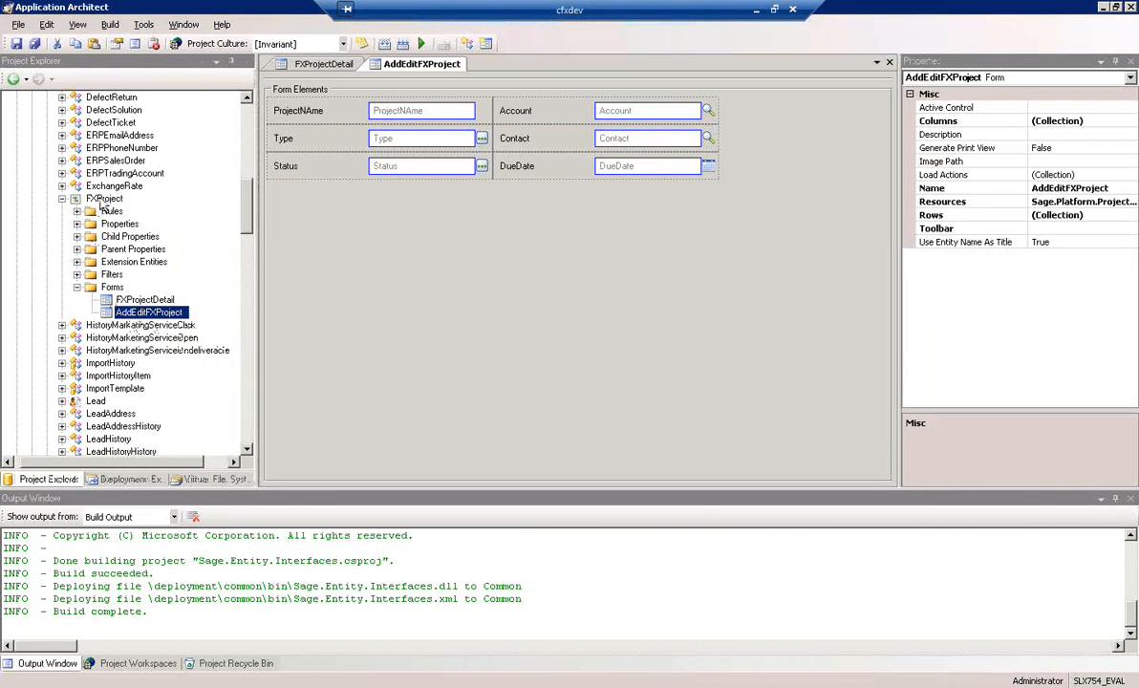
{"action": "right_click", "coordinate": [112, 288]}
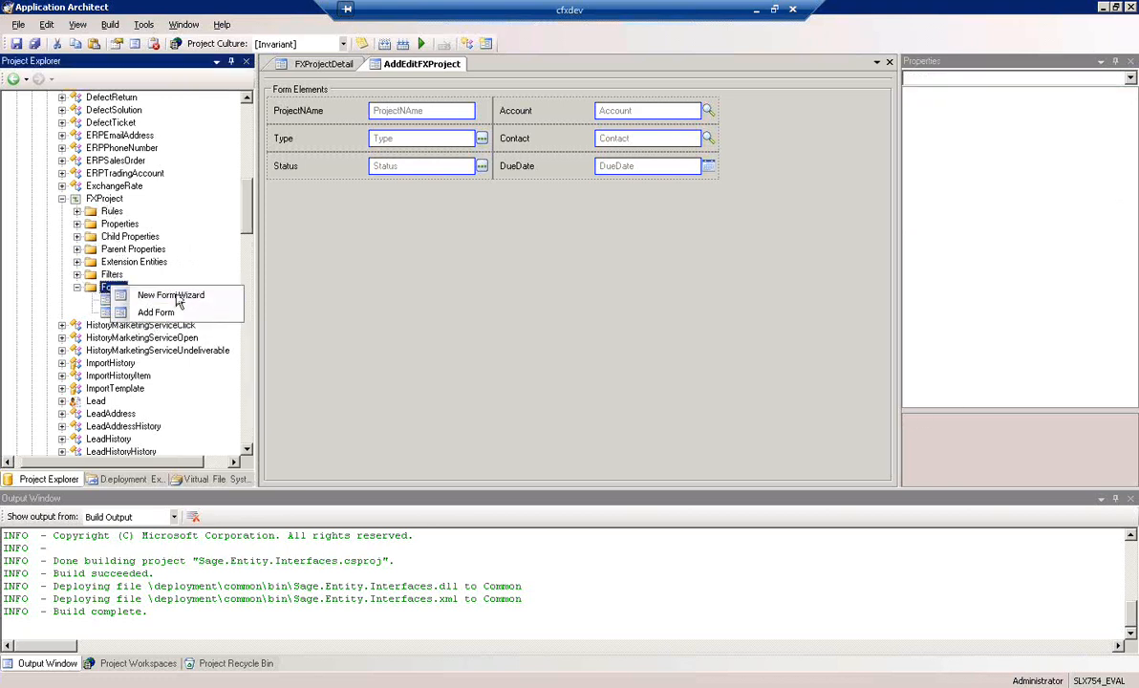
{"action": "left_click", "coordinate": [176, 300]}
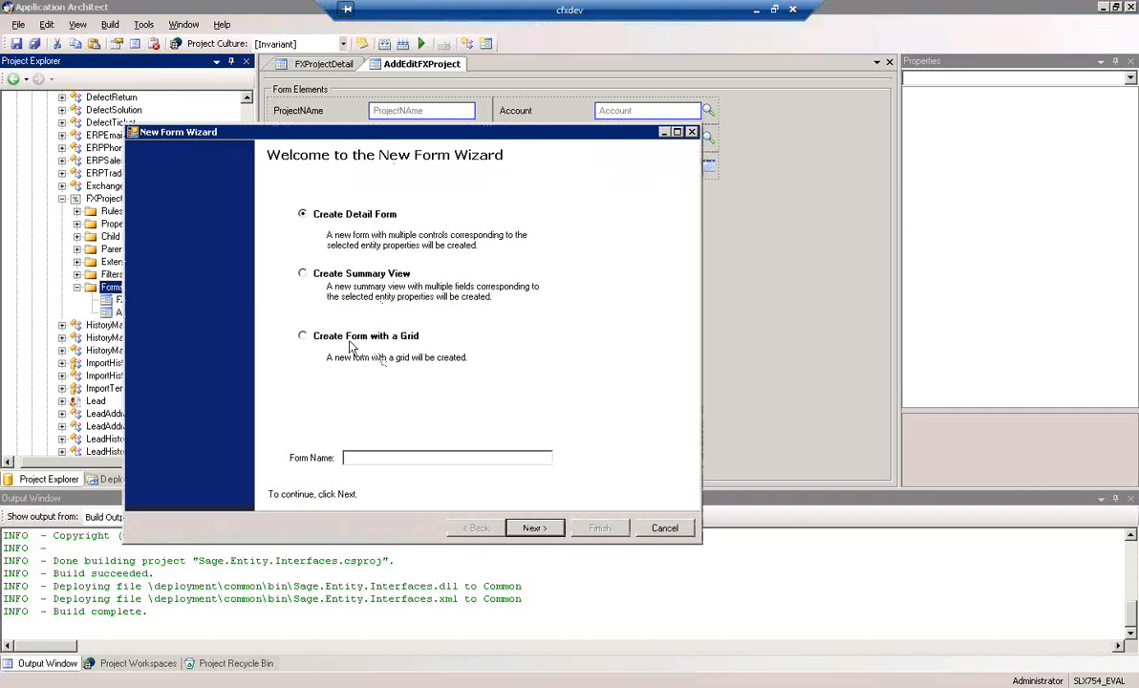
{"action": "left_click", "coordinate": [335, 335]}
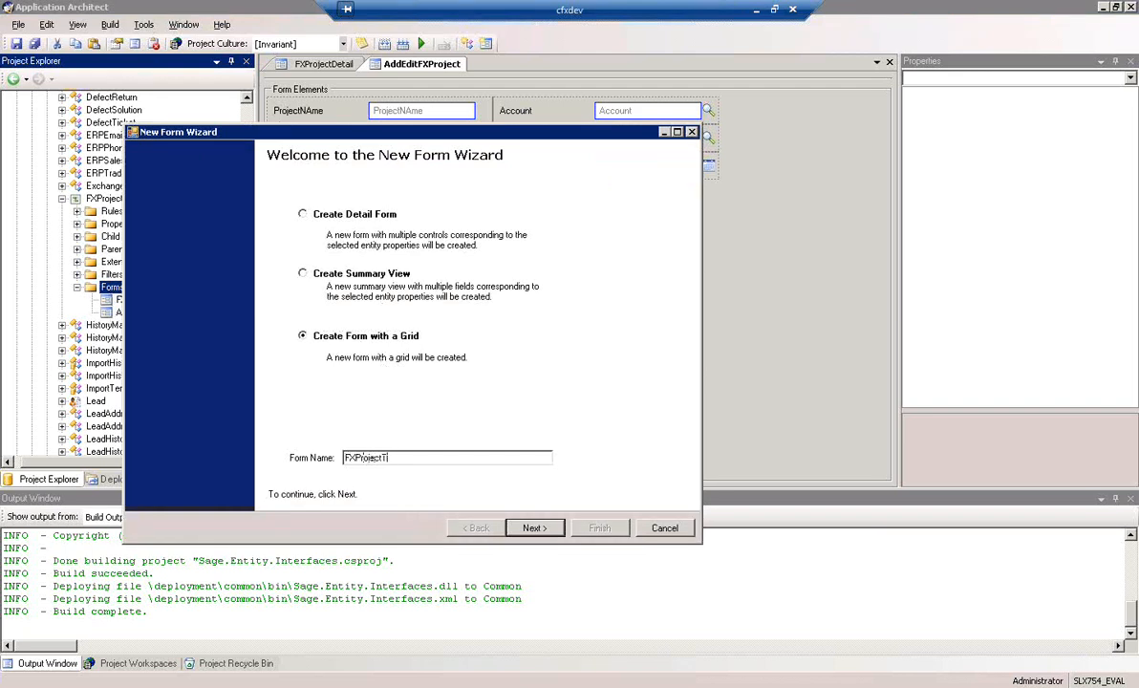
{"action": "left_click", "coordinate": [544, 531]}
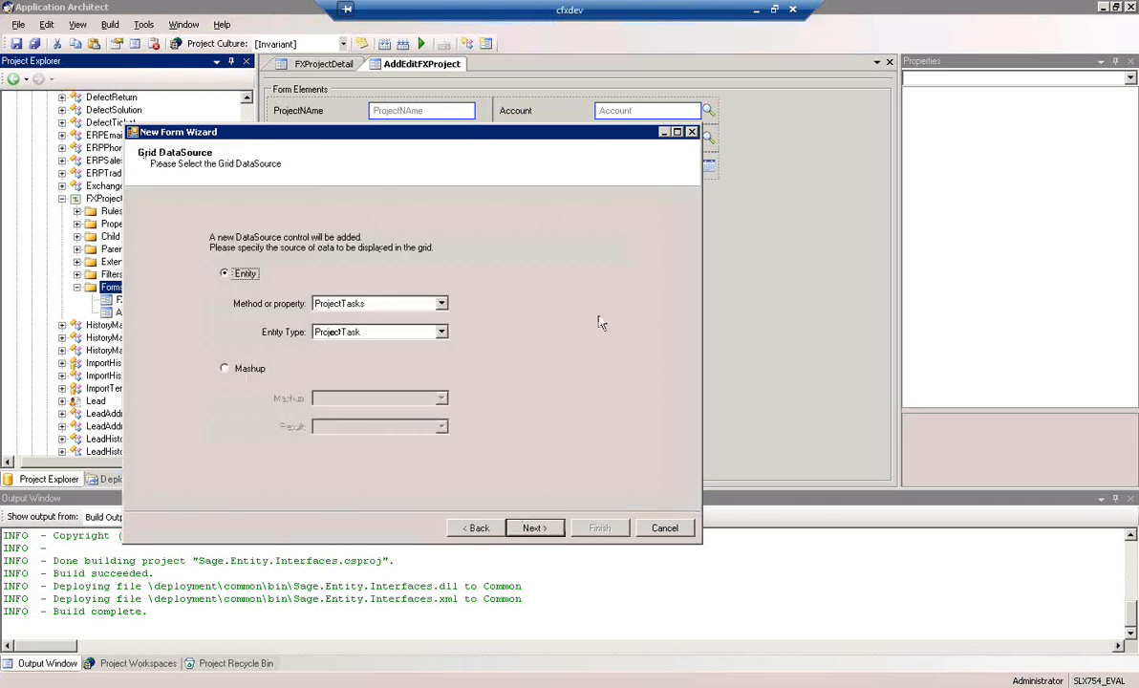
Use the ProjectTasks property with entity type ProjectTask as the new form's grid data source
{"action": "left_click_drag", "start_coordinate": [411, 141], "coordinate": [532, 130]}
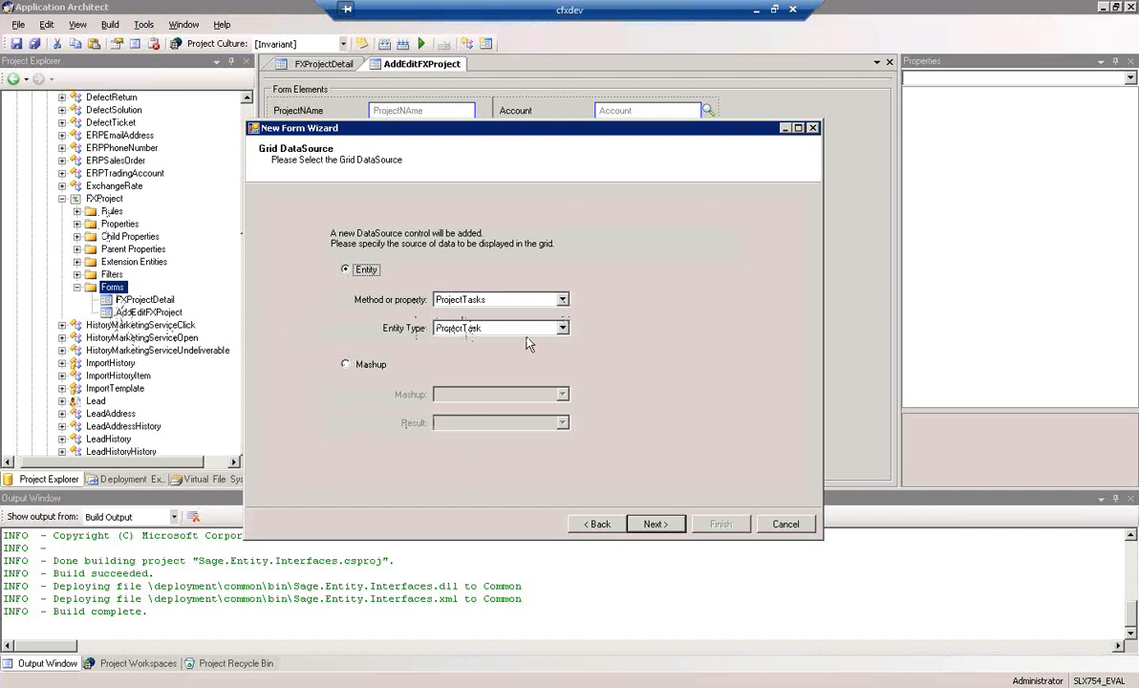
{"action": "left_click", "coordinate": [563, 329]}
{"action": "left_click", "coordinate": [563, 329]}
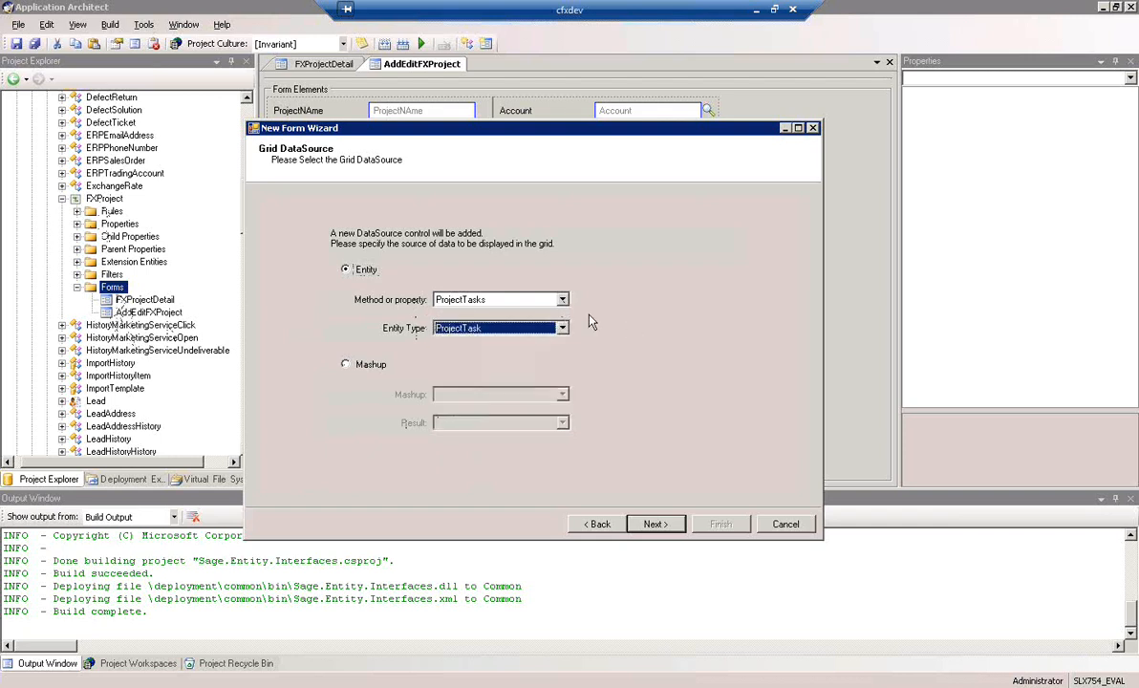
{"action": "left_click", "coordinate": [562, 300]}
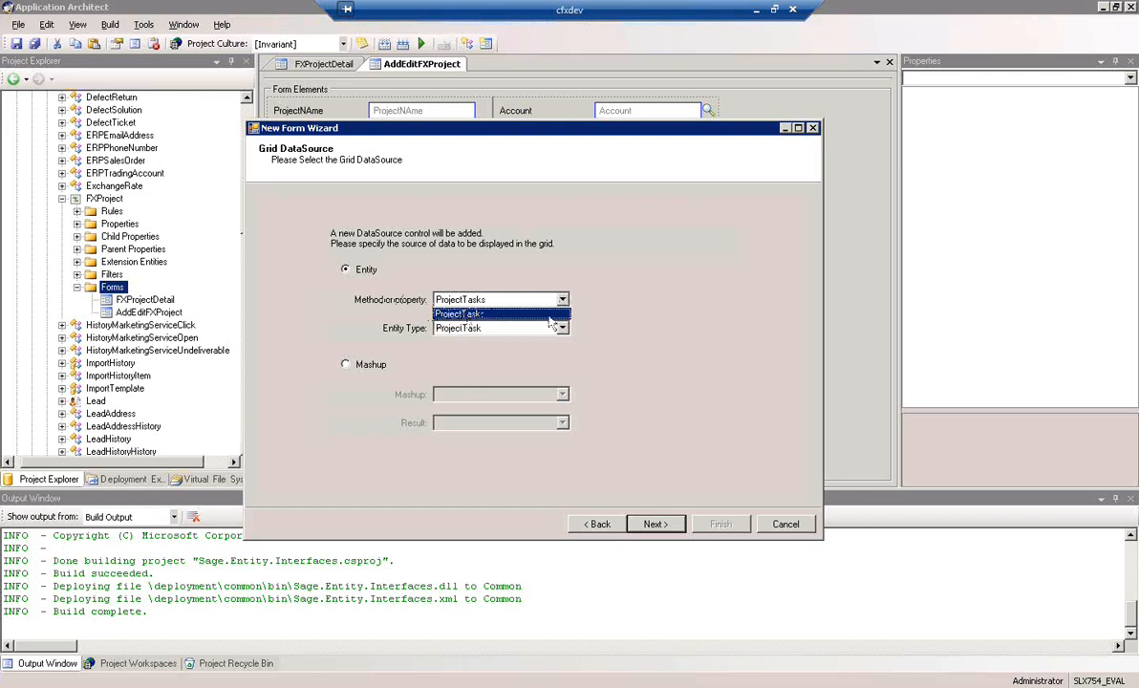
{"action": "left_click", "coordinate": [465, 315]}
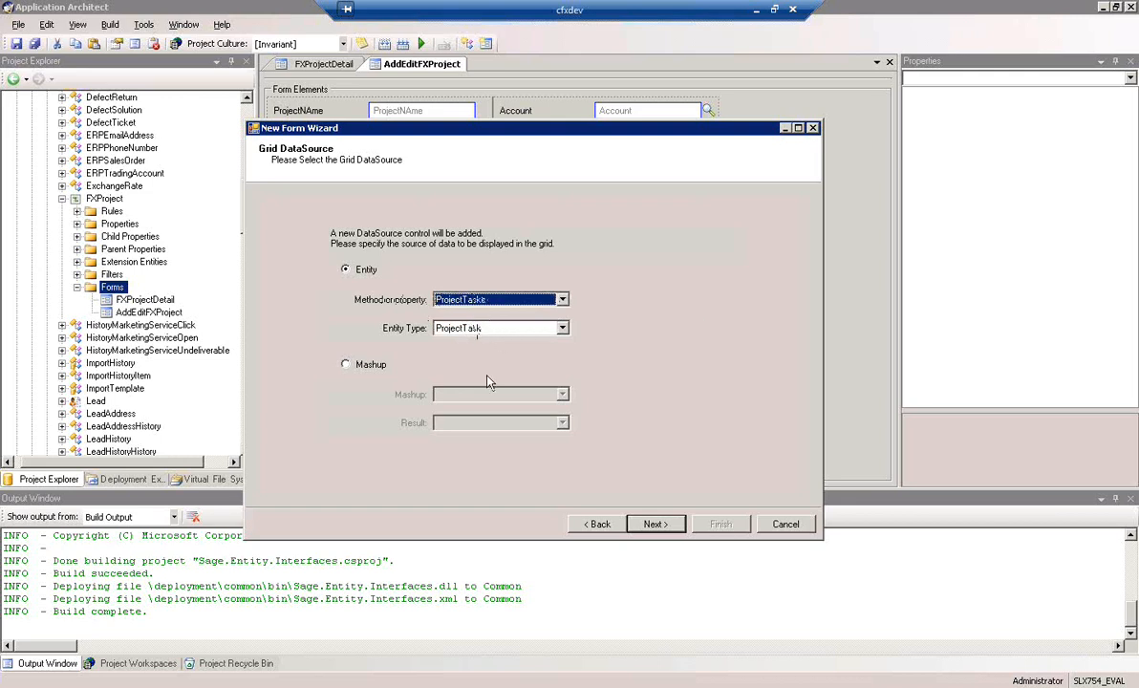
{"action": "left_click", "coordinate": [663, 526]}
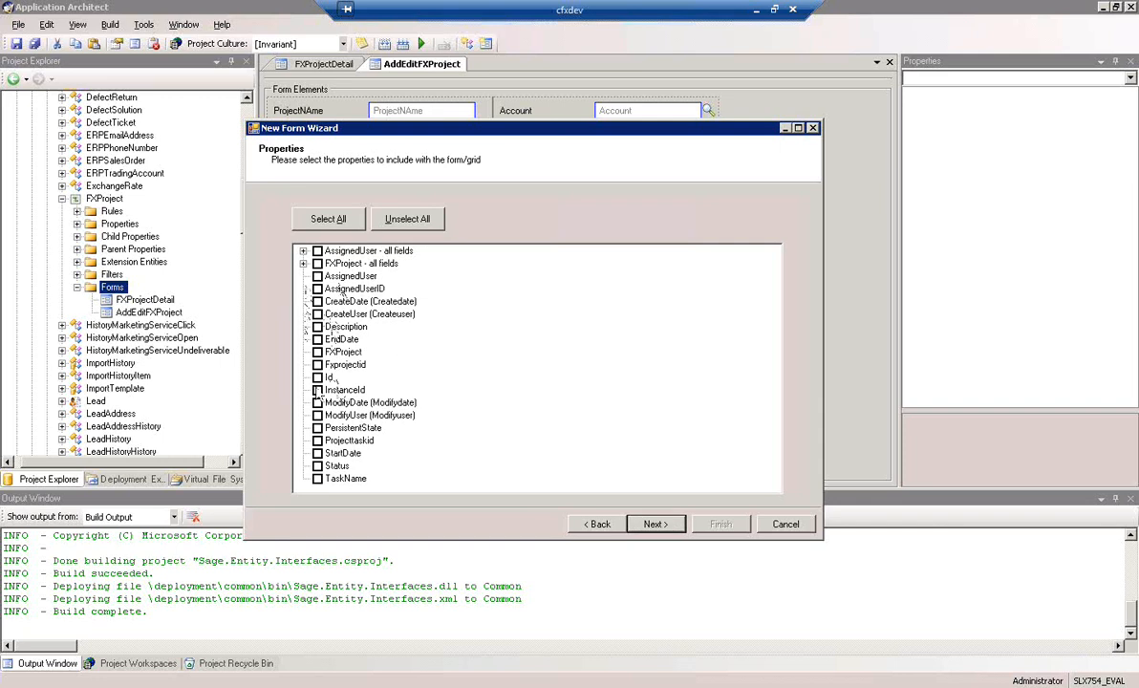
Include the TaskName, Status, StartDate and EndDate properties in the FXProjectTasks grid
{"action": "left_click", "coordinate": [317, 478]}
{"action": "left_click", "coordinate": [317, 466]}
{"action": "left_click", "coordinate": [317, 453]}
{"action": "left_click", "coordinate": [317, 339]}
Include the assigned user's UserName property in the grid and finish creating the FXProjectTasks form
{"action": "left_click", "coordinate": [303, 251]}
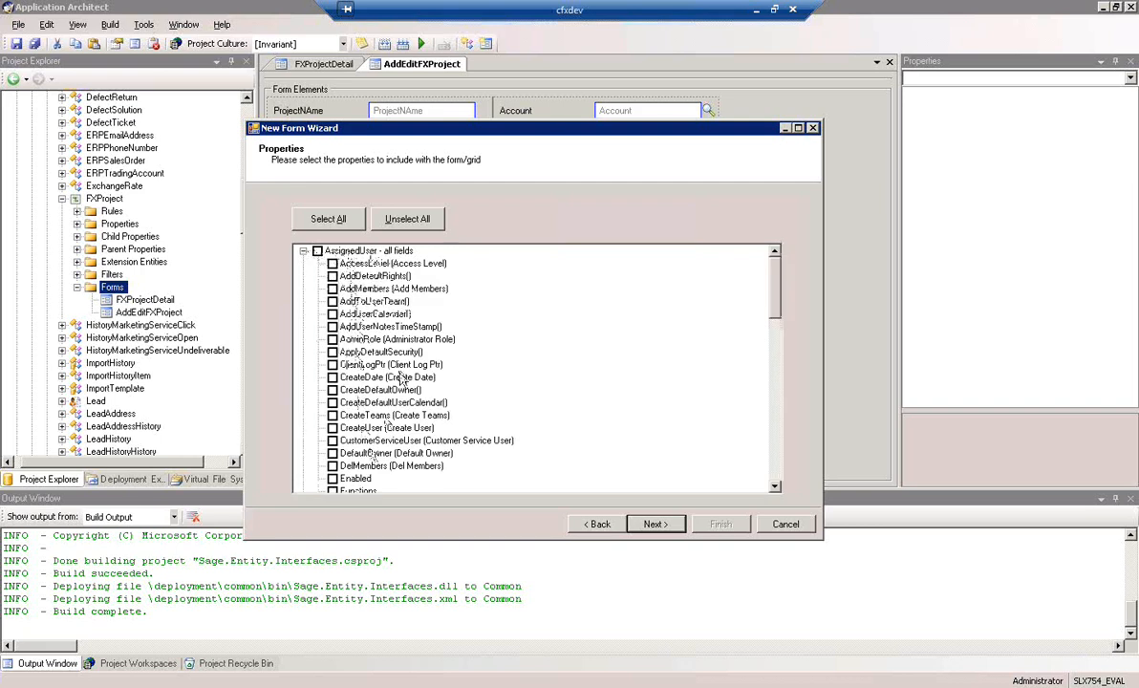
{"action": "left_click", "coordinate": [774, 487]}
{"action": "left_click", "coordinate": [774, 487]}
{"action": "left_click", "coordinate": [774, 486]}
{"action": "left_click", "coordinate": [774, 486]}
{"action": "left_click", "coordinate": [774, 487]}
{"action": "left_click", "coordinate": [774, 486]}
{"action": "left_click", "coordinate": [774, 487]}
{"action": "left_click", "coordinate": [774, 487]}
{"action": "left_click", "coordinate": [774, 487]}
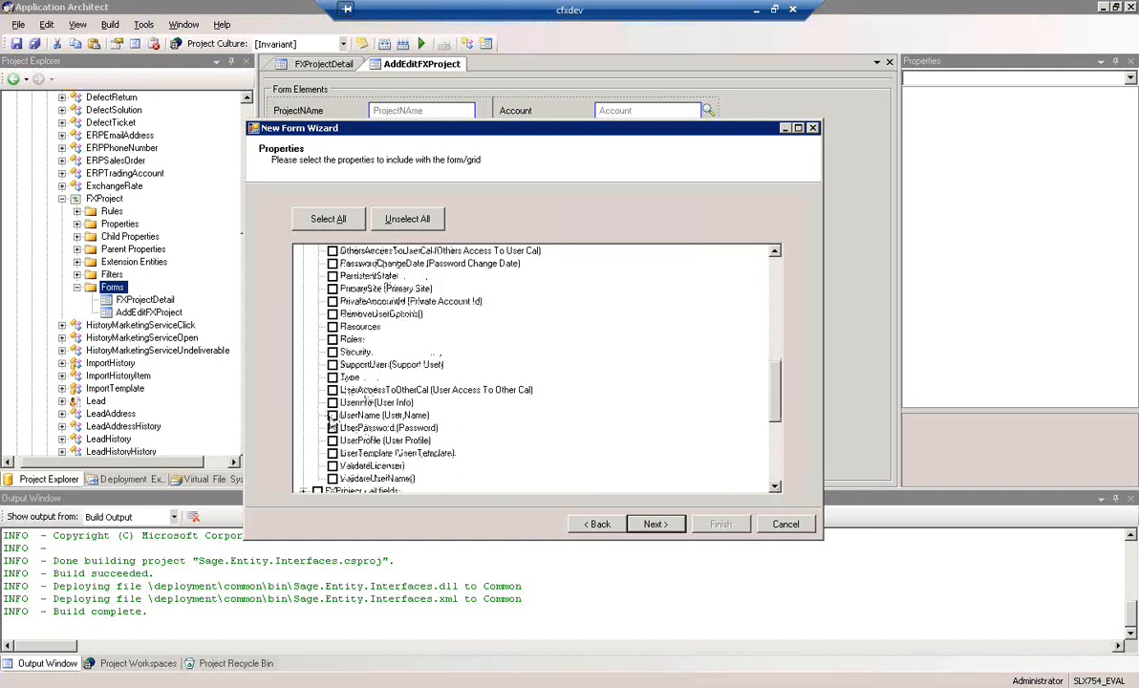
{"action": "left_click", "coordinate": [655, 525]}
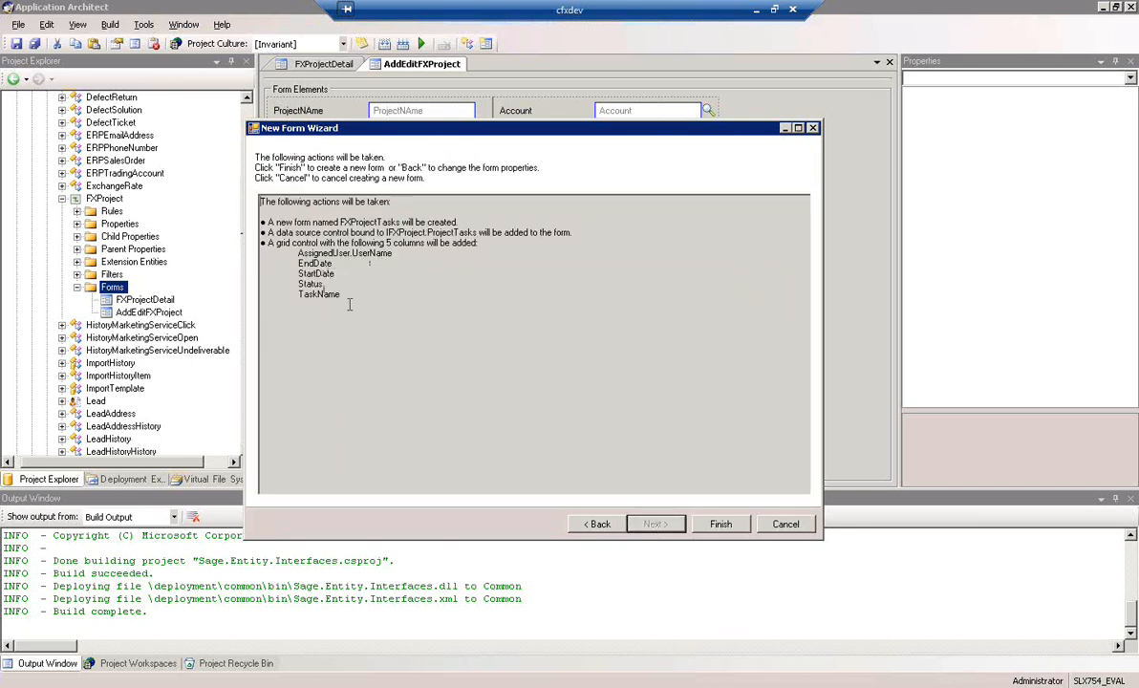
{"action": "left_click", "coordinate": [720, 524]}
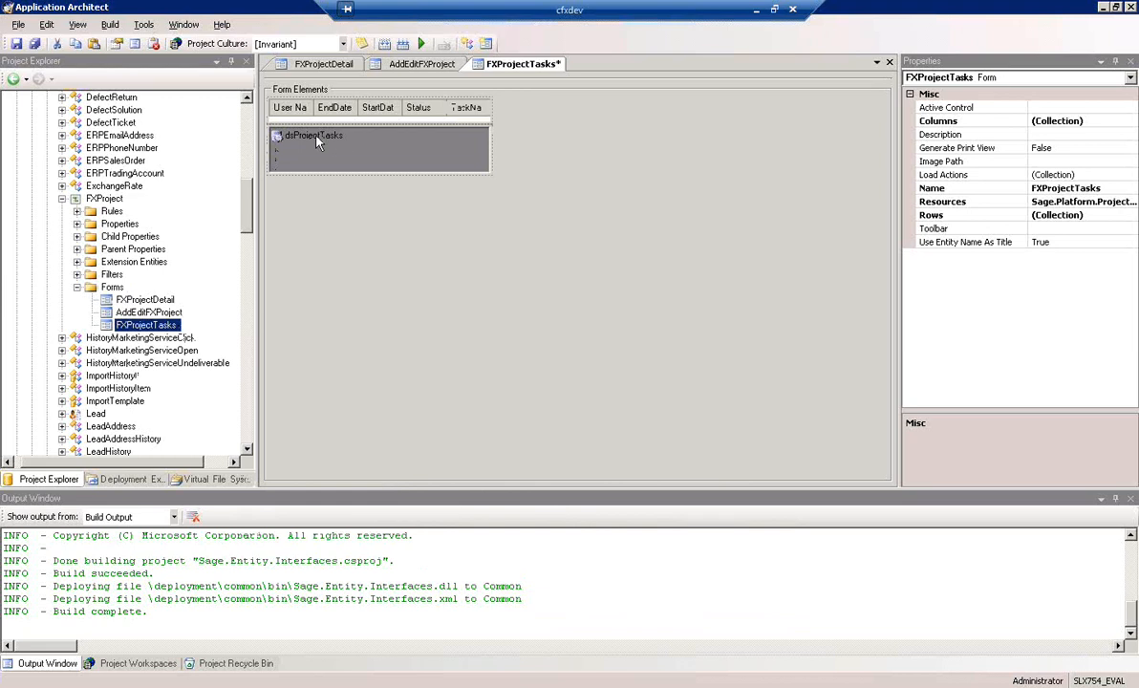
Reorder the grdProjectTasks columns so TaskName comes first and StartDate precedes EndDate
{"action": "left_click", "coordinate": [316, 137]}
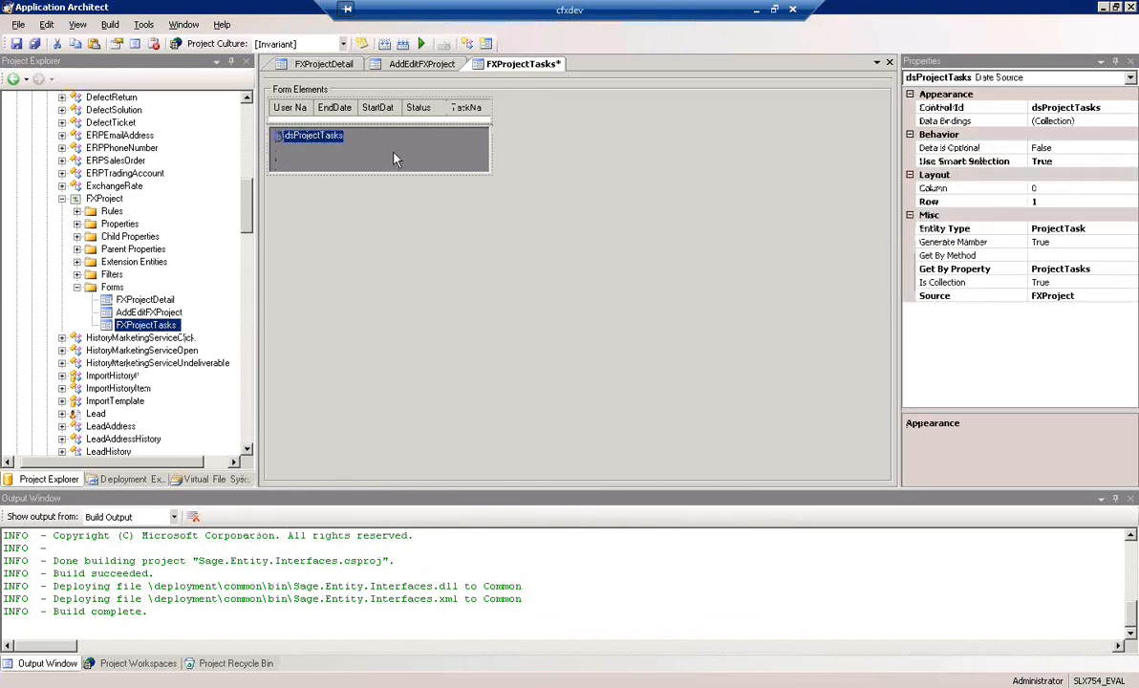
{"action": "left_click", "coordinate": [345, 118]}
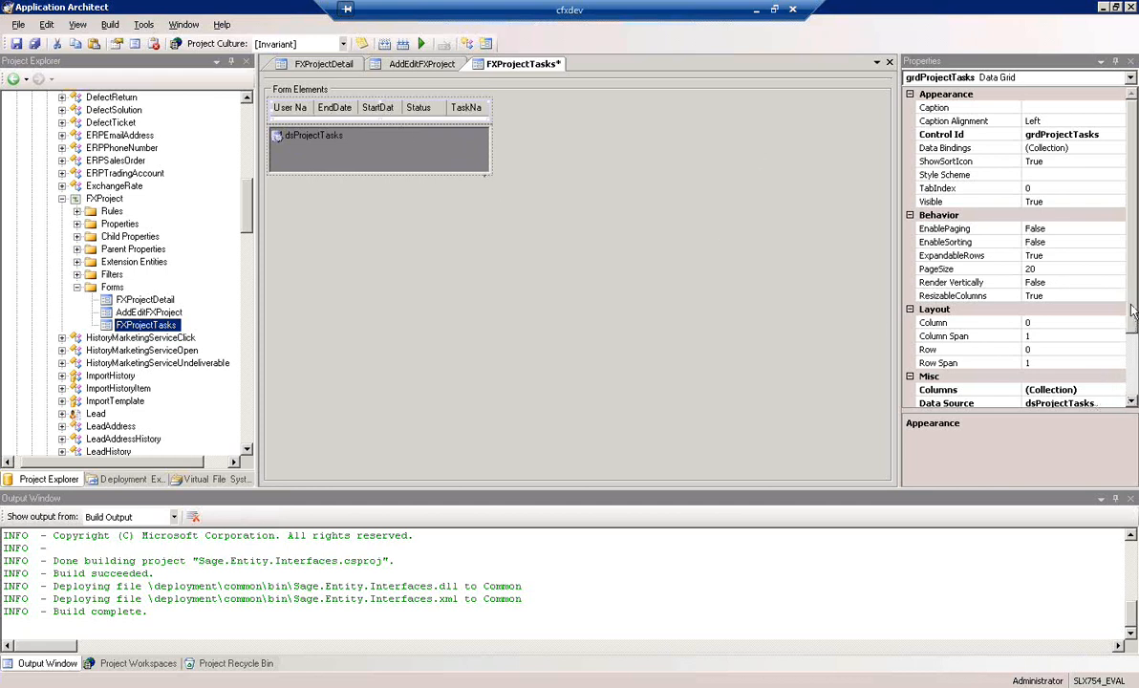
{"action": "scroll", "coordinate": [1134, 350], "scroll_direction": "down", "scroll_amount": 1}
{"action": "scroll", "coordinate": [1134, 349], "scroll_direction": "down", "scroll_amount": 5}
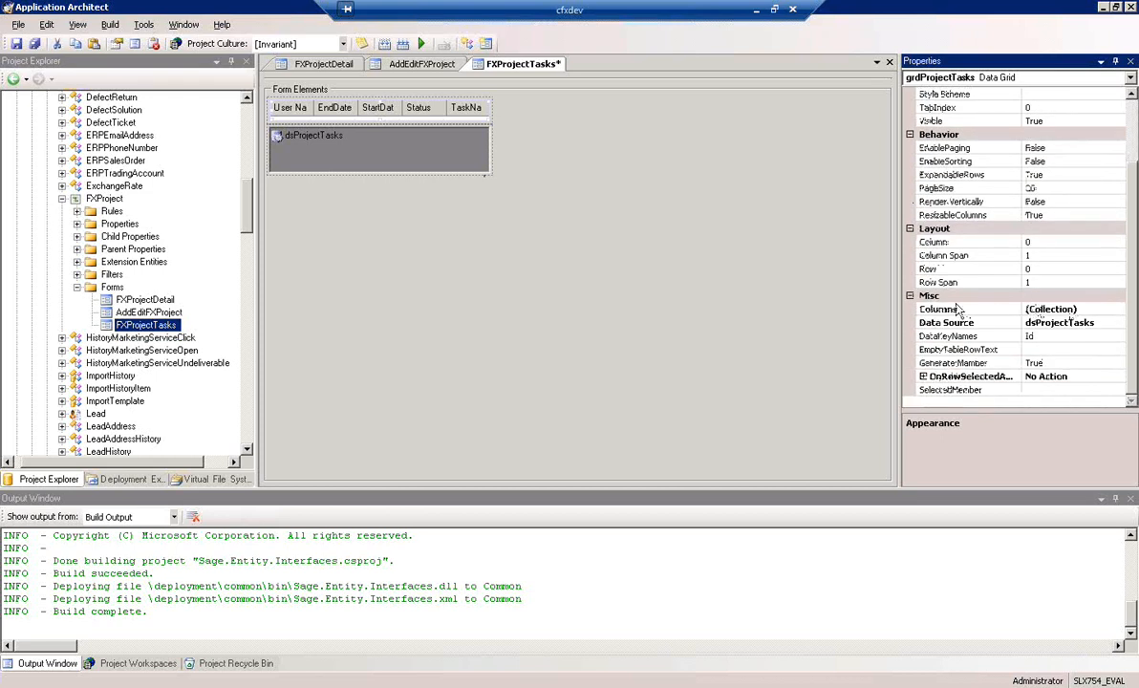
{"action": "left_click", "coordinate": [1108, 310]}
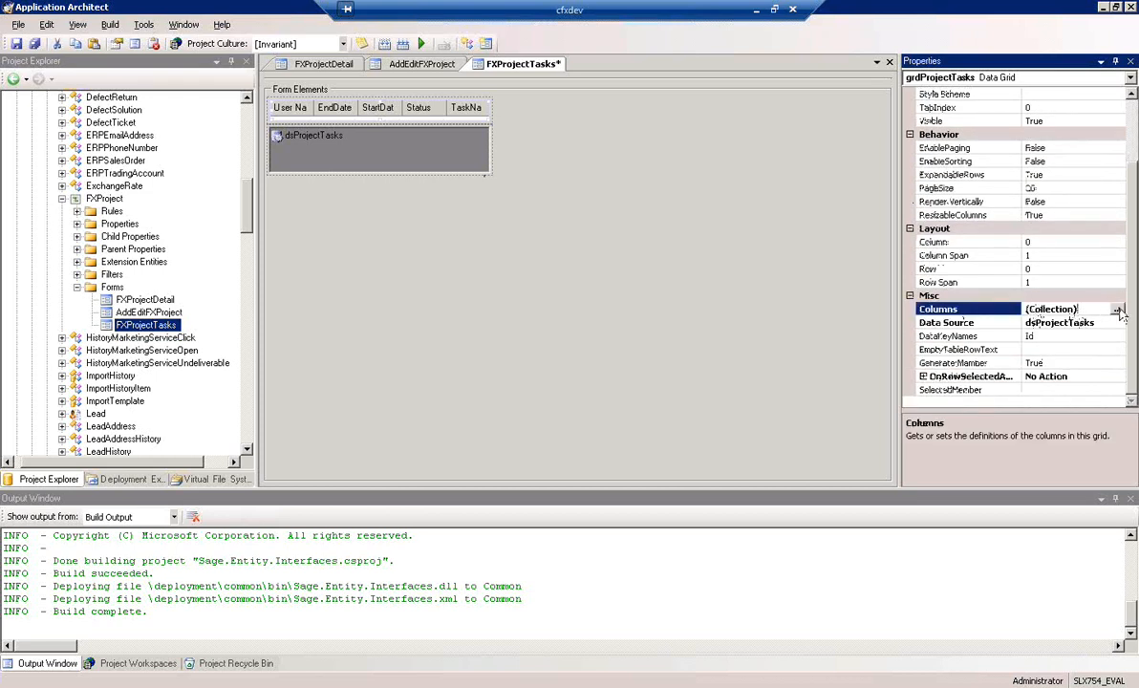
{"action": "left_click", "coordinate": [1117, 310]}
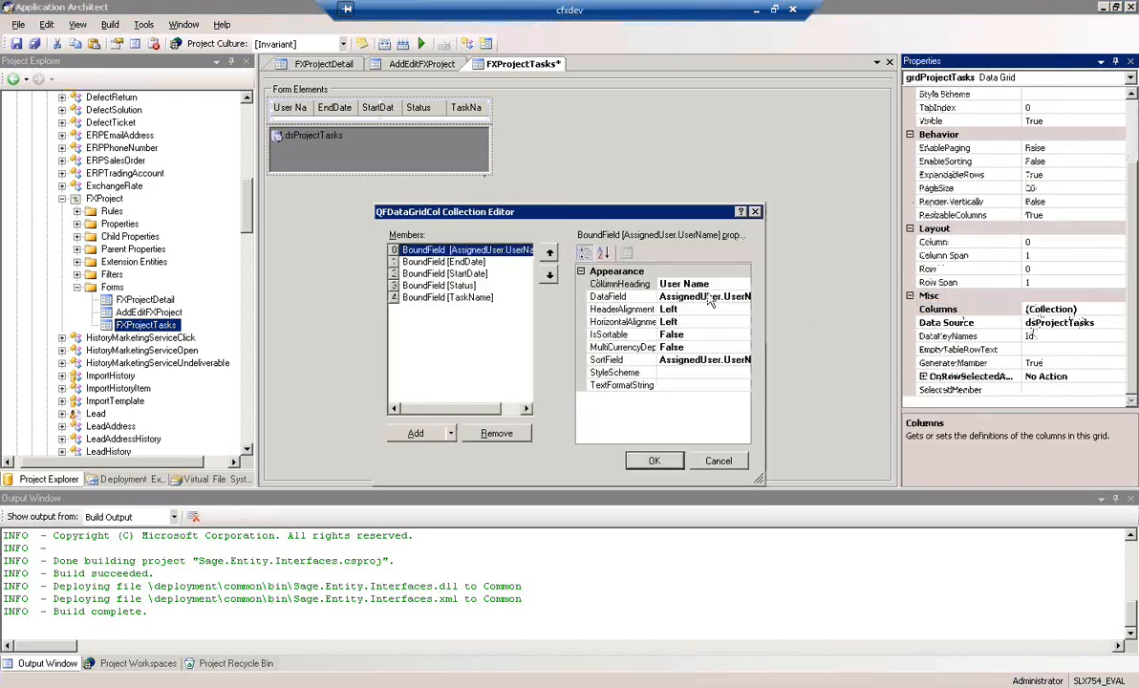
{"action": "left_click", "coordinate": [441, 297]}
{"action": "left_click", "coordinate": [551, 251]}
{"action": "left_click", "coordinate": [551, 251]}
{"action": "left_click", "coordinate": [550, 251]}
{"action": "left_click", "coordinate": [551, 252]}
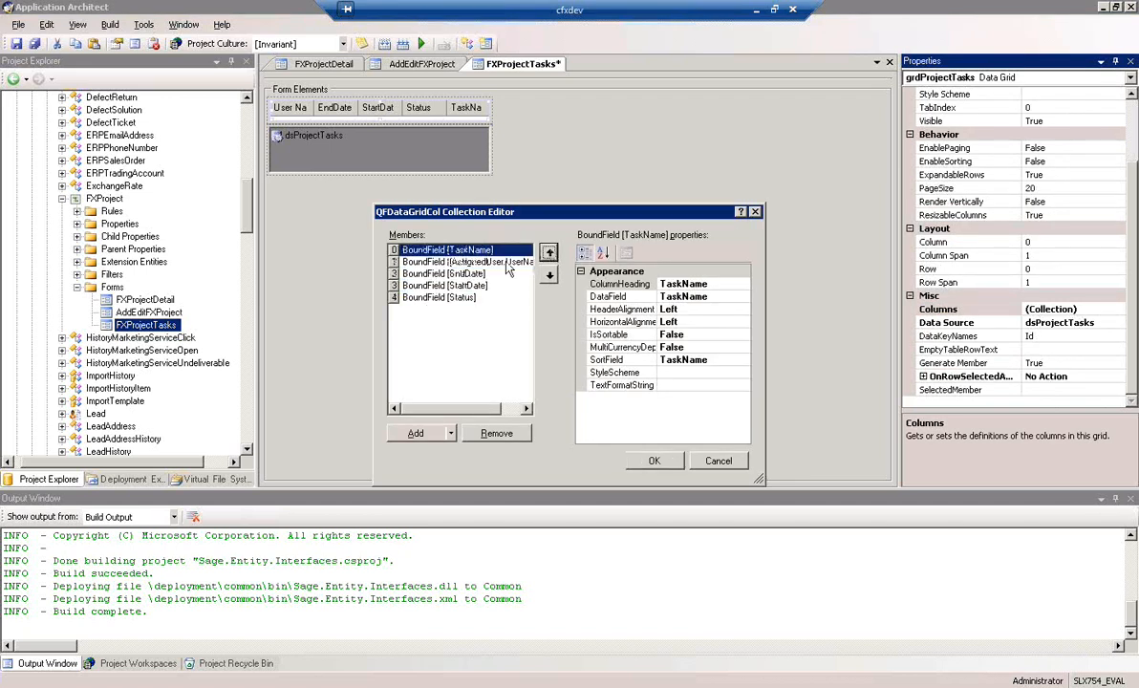
{"action": "left_click", "coordinate": [501, 286]}
{"action": "left_click", "coordinate": [550, 252]}
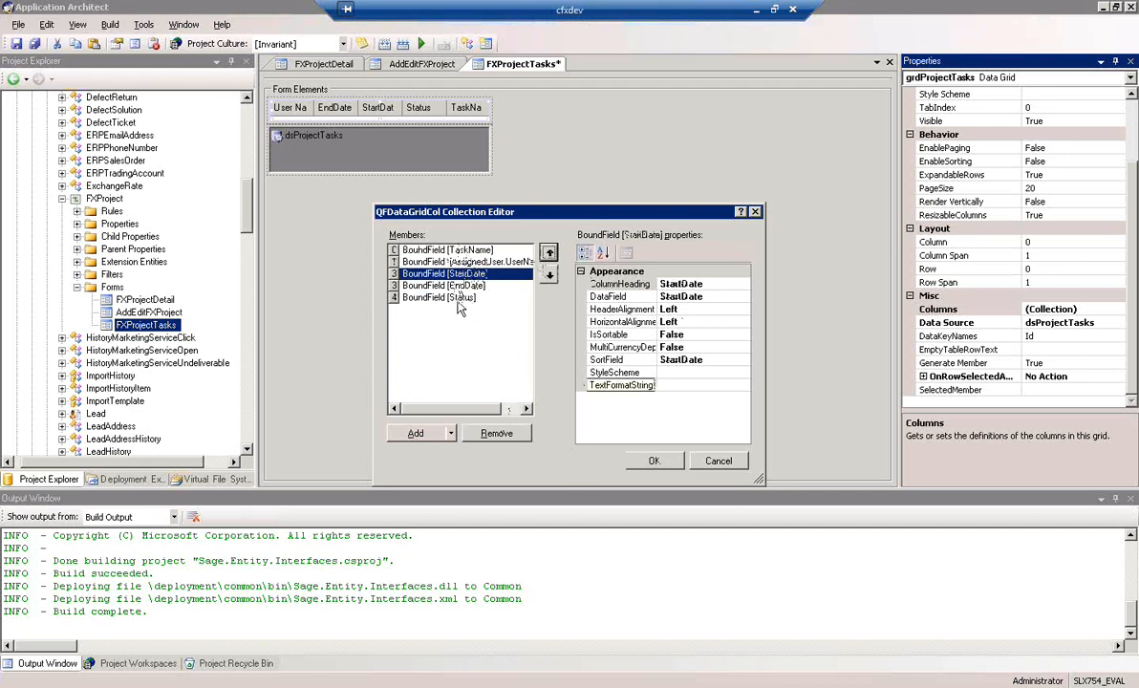
Add an Edit column and a Delete column after Status in the task grid, and select the Edit column
{"action": "left_click", "coordinate": [464, 299]}
{"action": "left_click", "coordinate": [451, 433]}
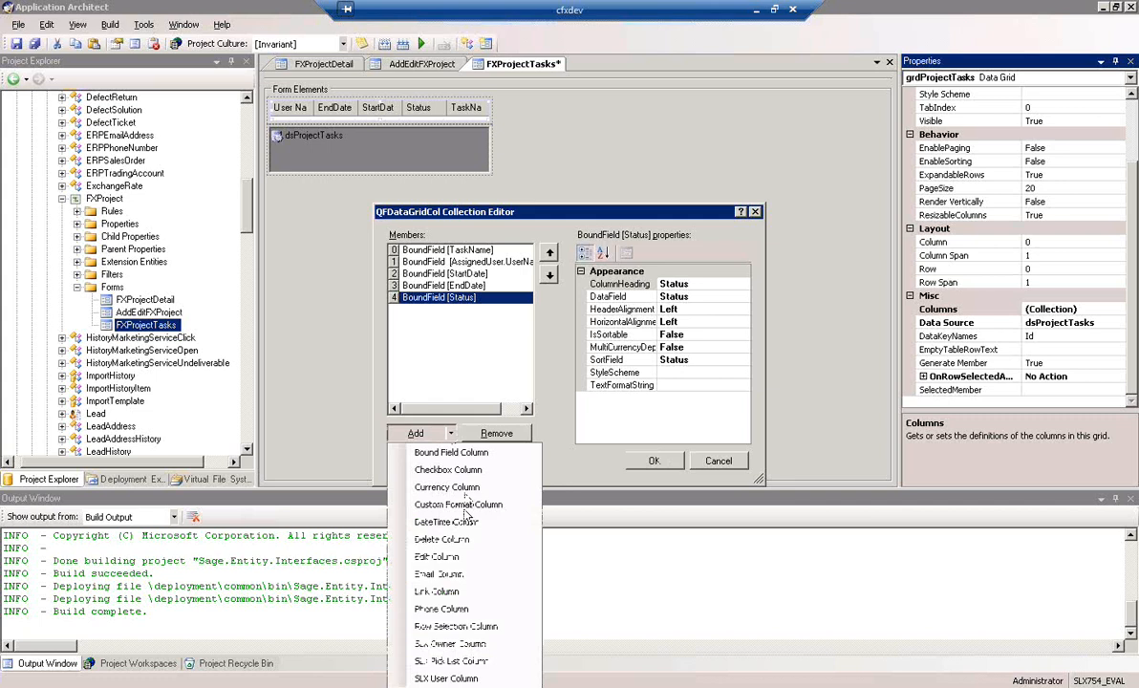
{"action": "left_click", "coordinate": [456, 564]}
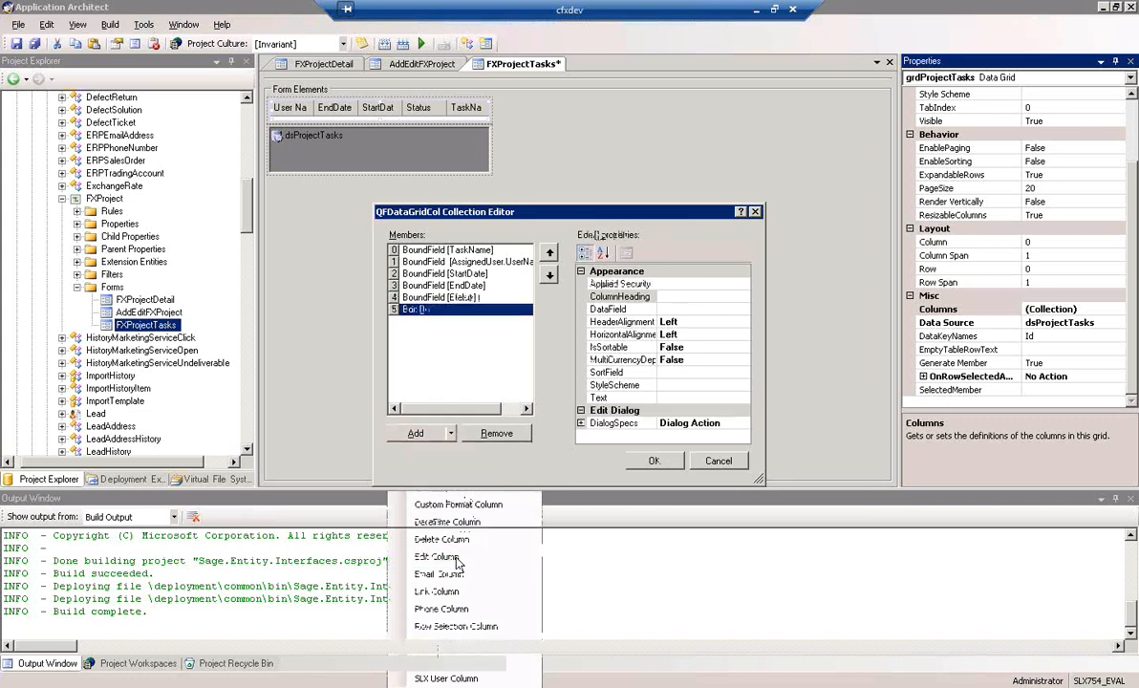
{"action": "left_click", "coordinate": [450, 433]}
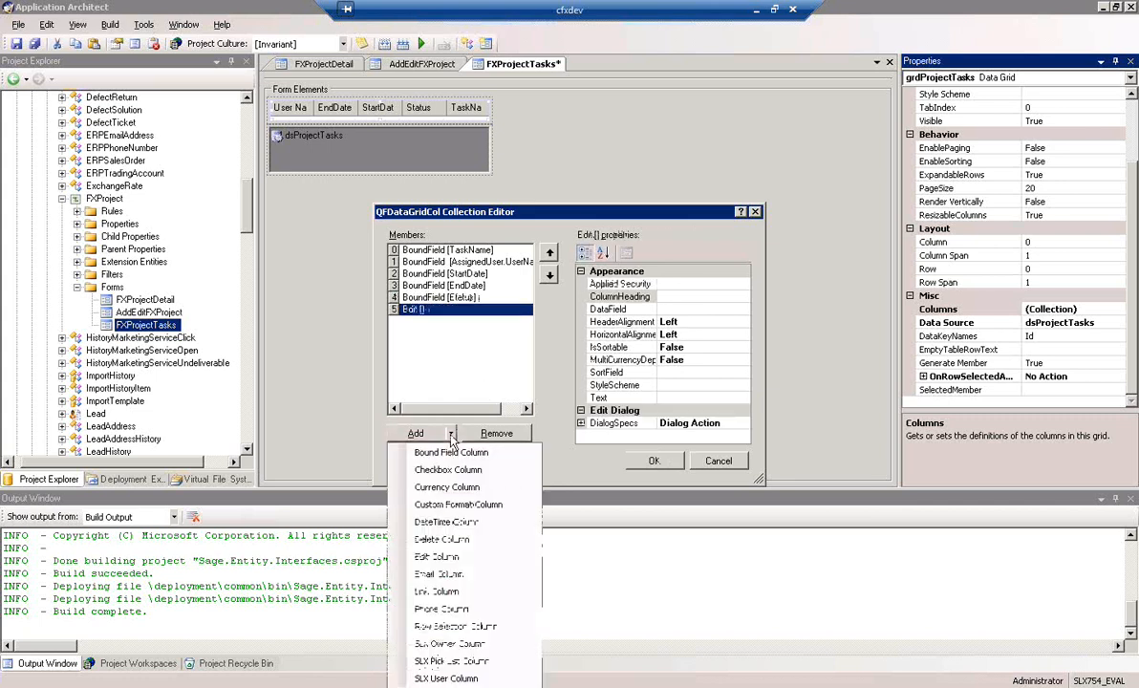
{"action": "left_click", "coordinate": [440, 539]}
{"action": "left_click", "coordinate": [416, 310]}
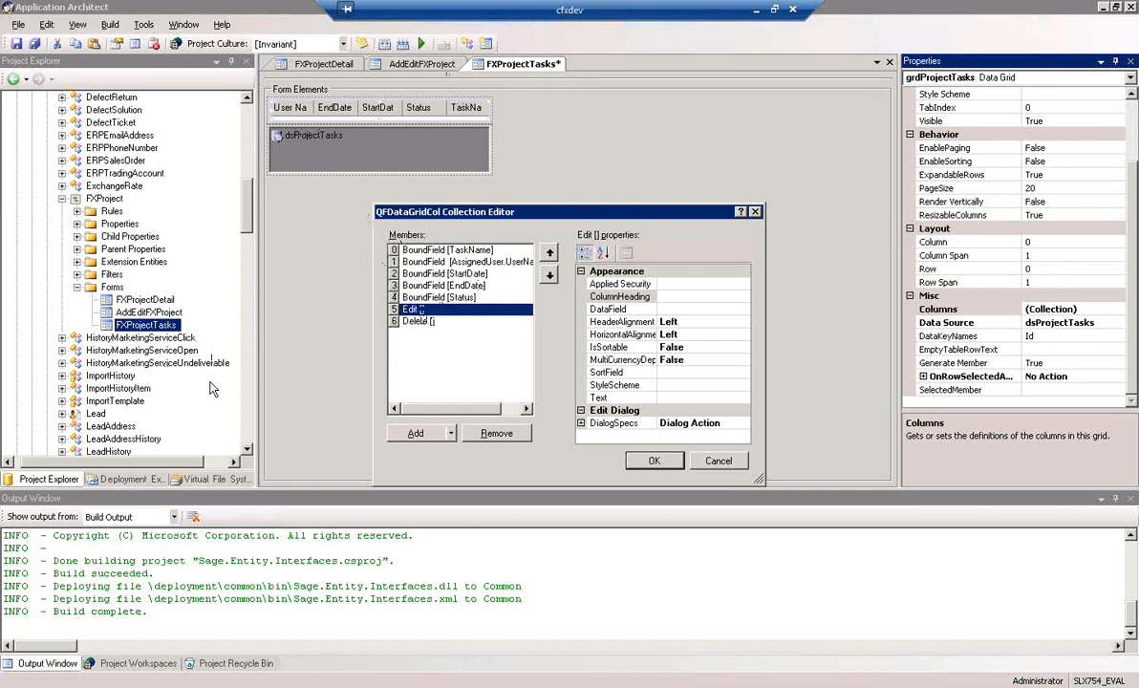
Accept the grdProjectTasks column definitions and save the FXProjectTasks form
{"action": "left_click", "coordinate": [654, 461]}
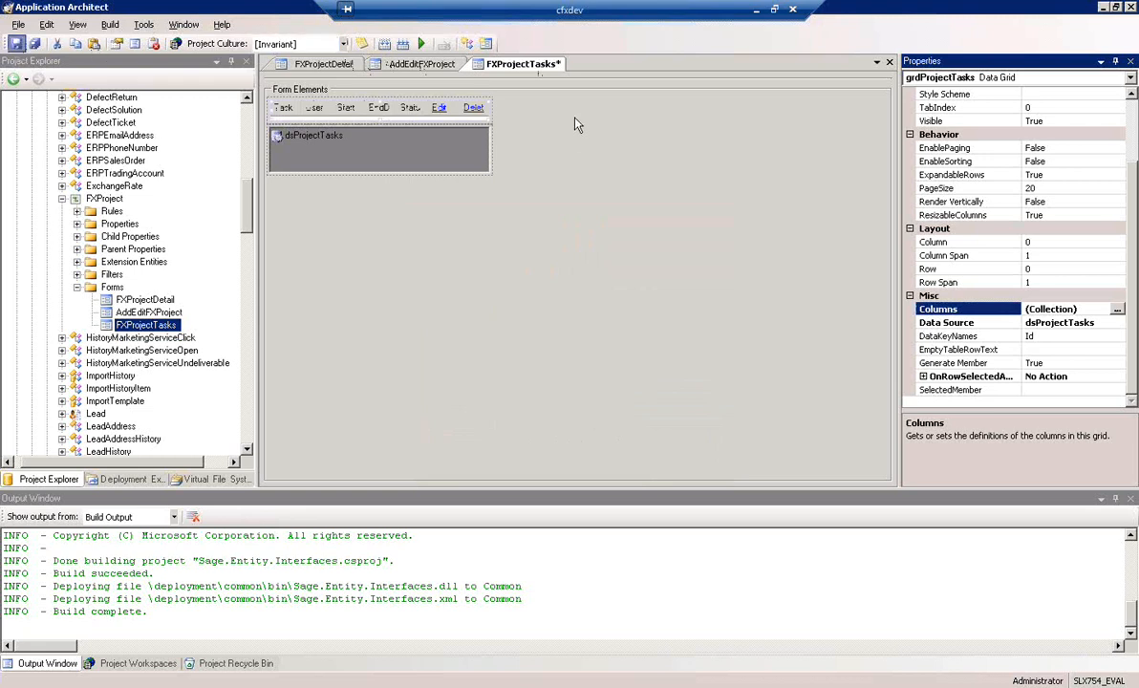
{"action": "key", "text": "ctrl+s"}
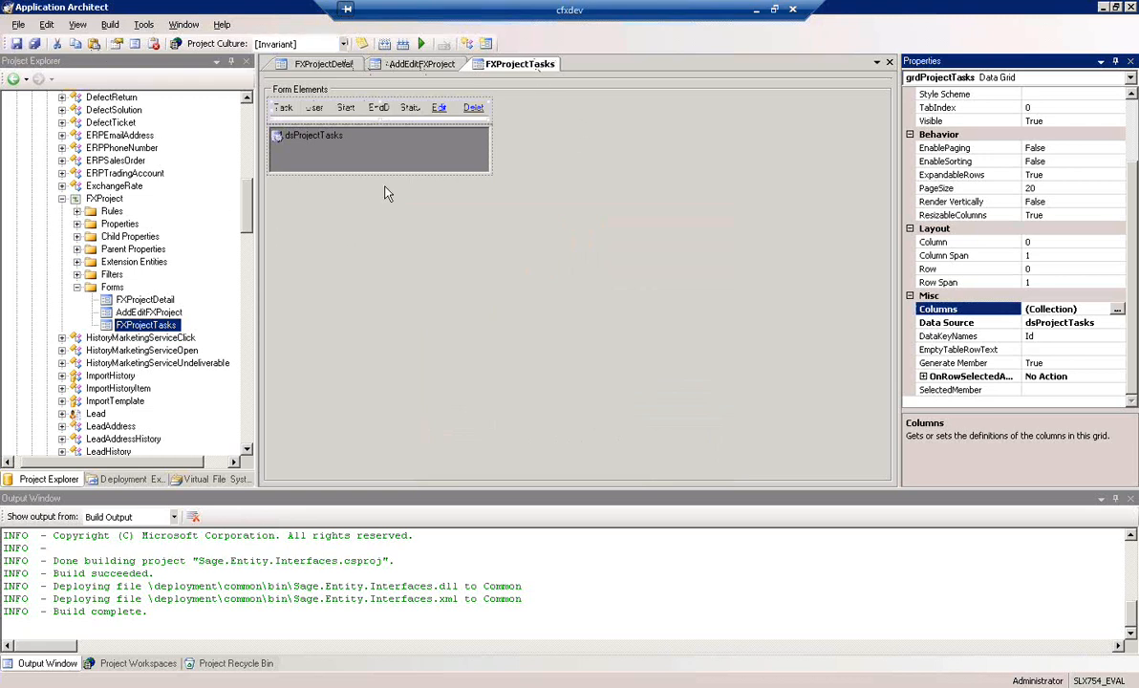
{"action": "left_click", "coordinate": [501, 244]}
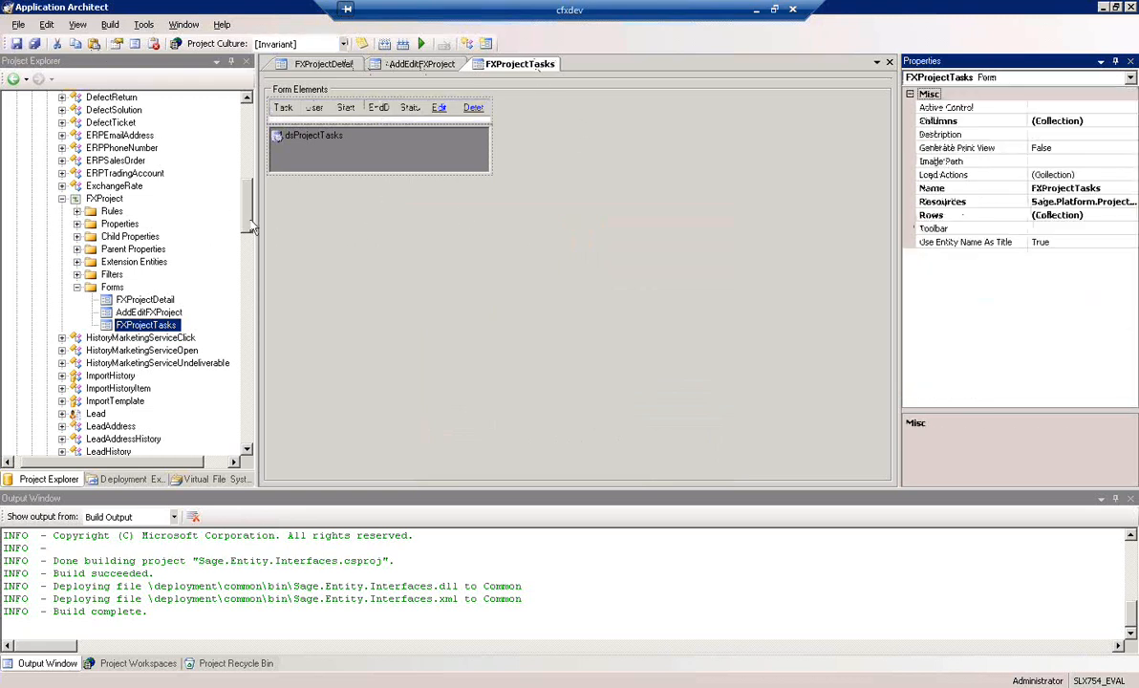
Start a new detail form named ProjectTaskDetail for the ProjectTask entity using the New Form Wizard
{"action": "left_click", "coordinate": [76, 287]}
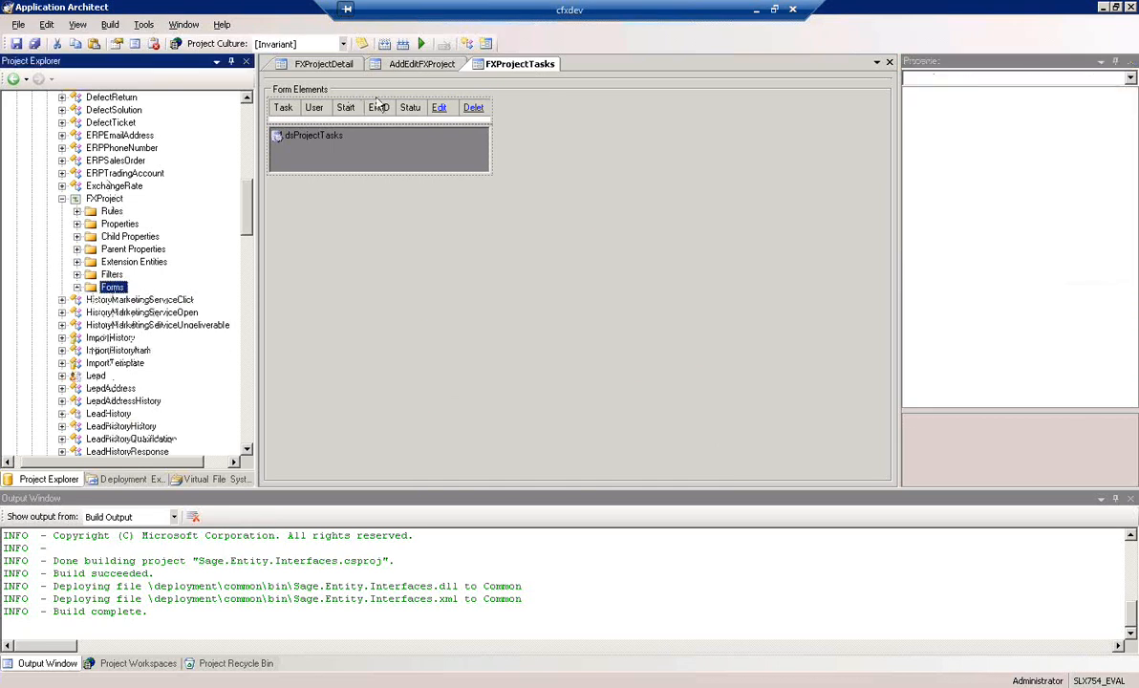
{"action": "scroll", "coordinate": [236, 235], "scroll_direction": "down", "scroll_amount": 15}
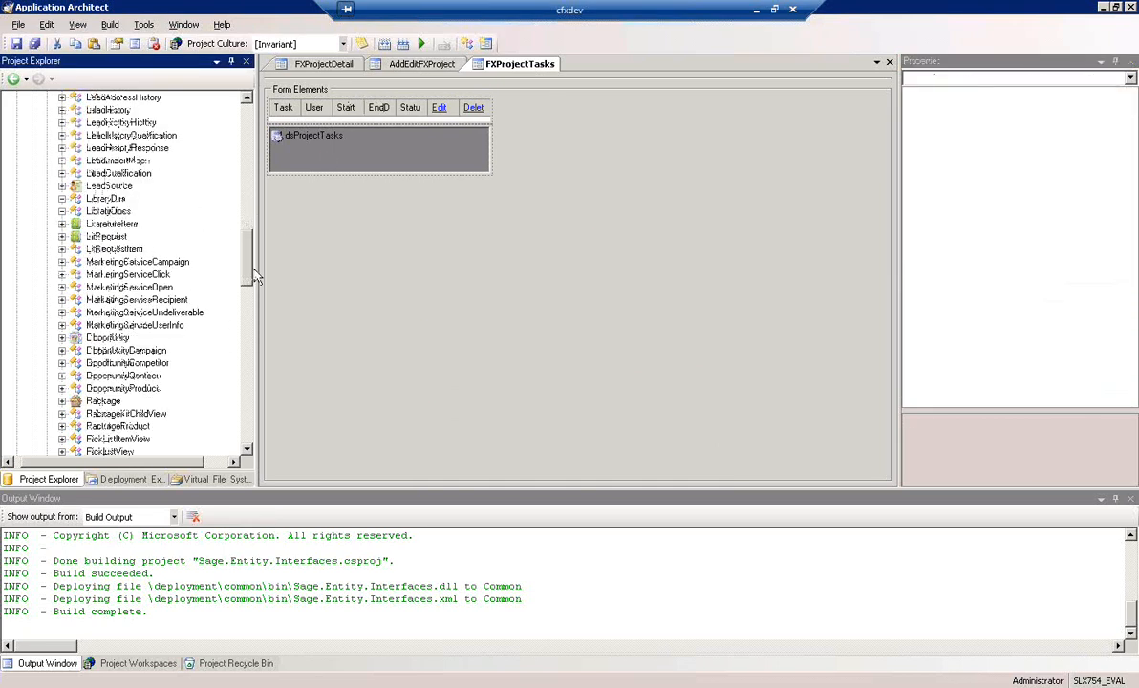
{"action": "scroll", "coordinate": [251, 308], "scroll_direction": "down", "scroll_amount": 2}
{"action": "left_click", "coordinate": [103, 248]}
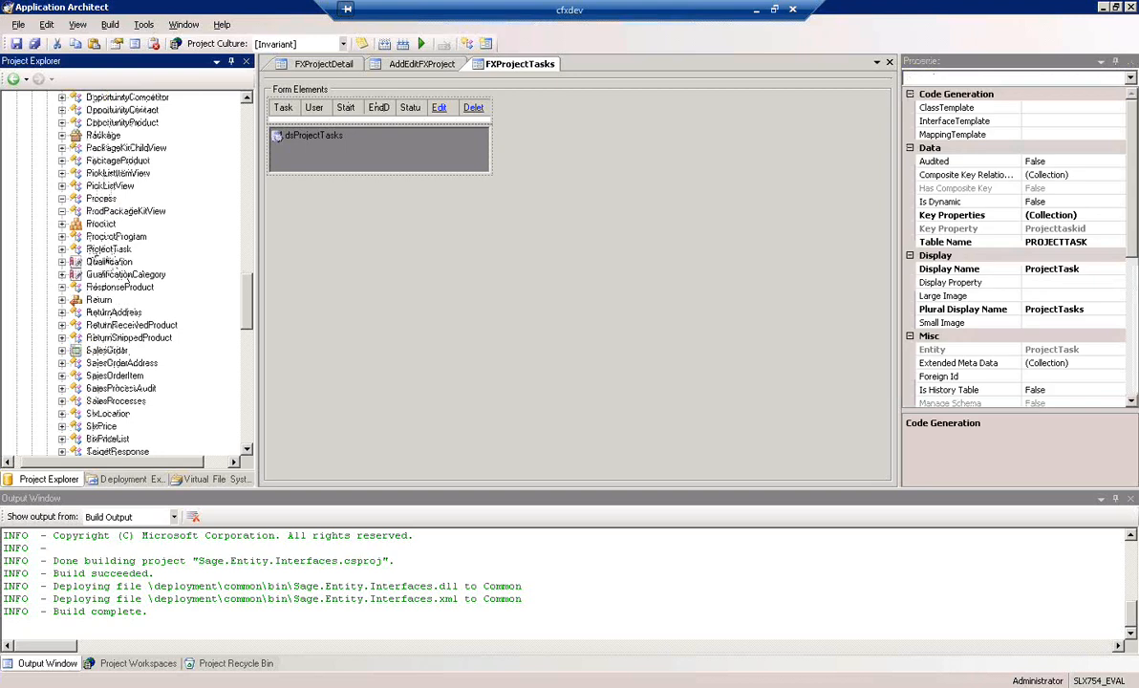
{"action": "left_click", "coordinate": [62, 250]}
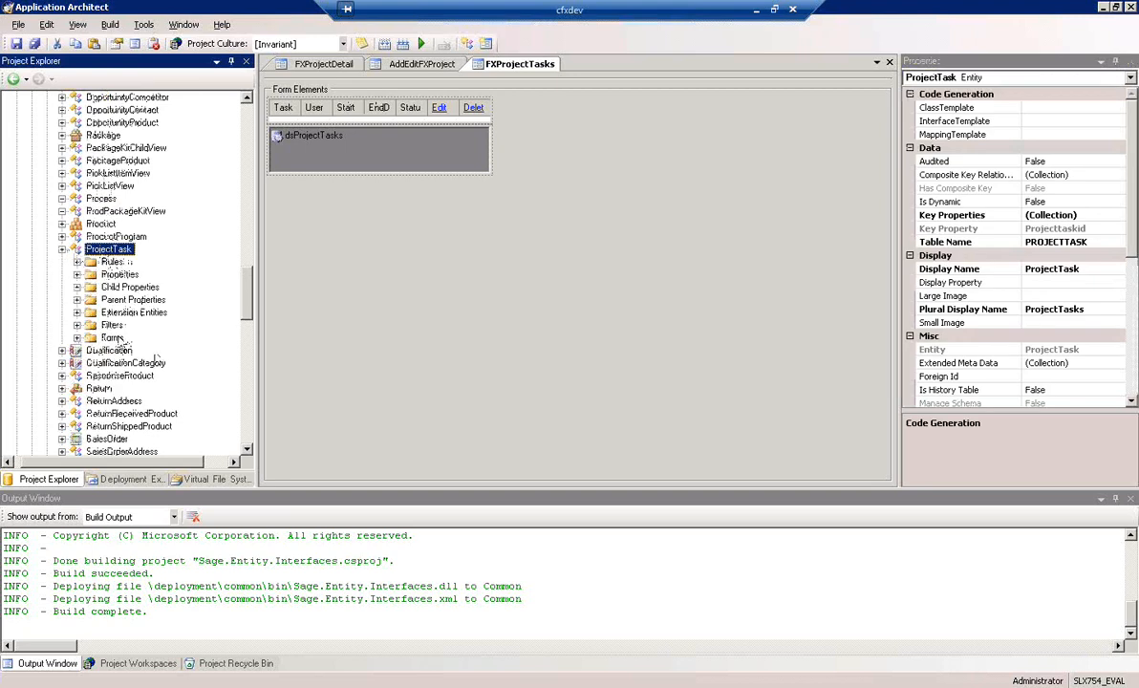
{"action": "right_click", "coordinate": [113, 339]}
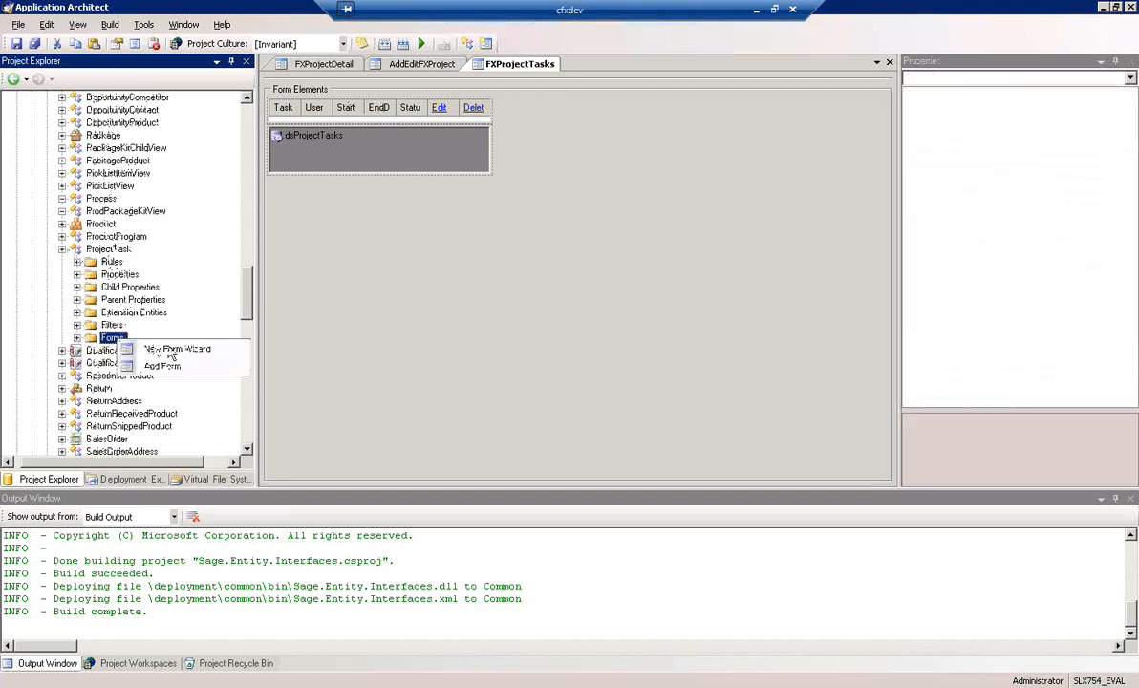
{"action": "left_click", "coordinate": [242, 349]}
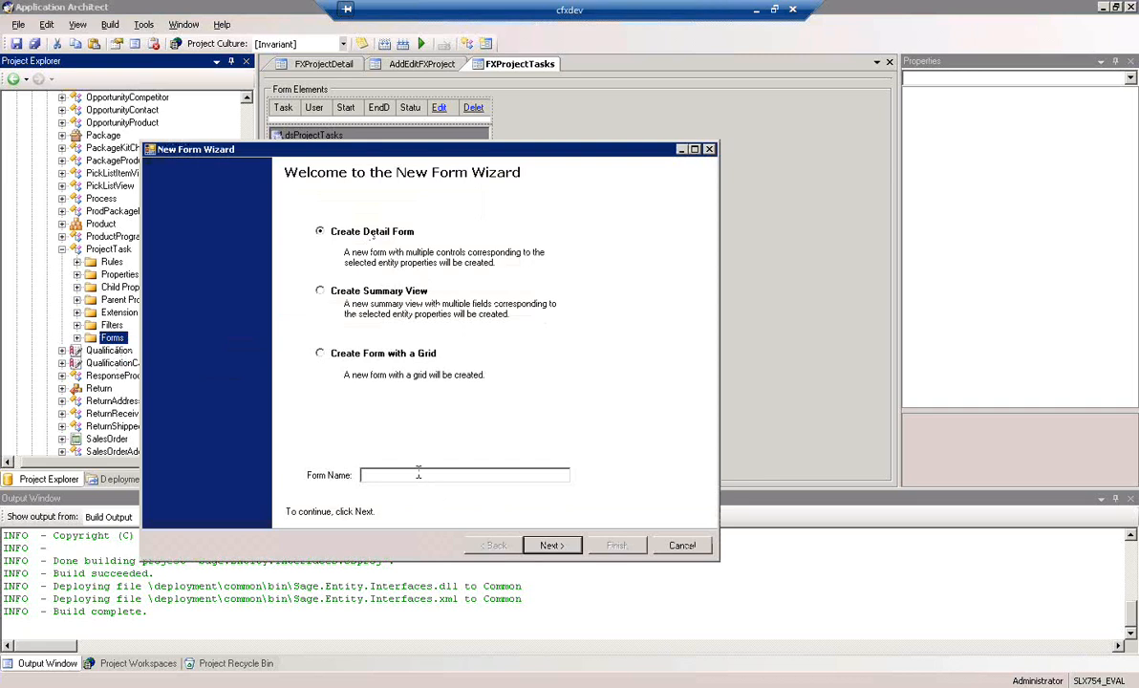
{"action": "type", "text": "ProjectTaskDetail"}
{"action": "left_click", "coordinate": [545, 545]}
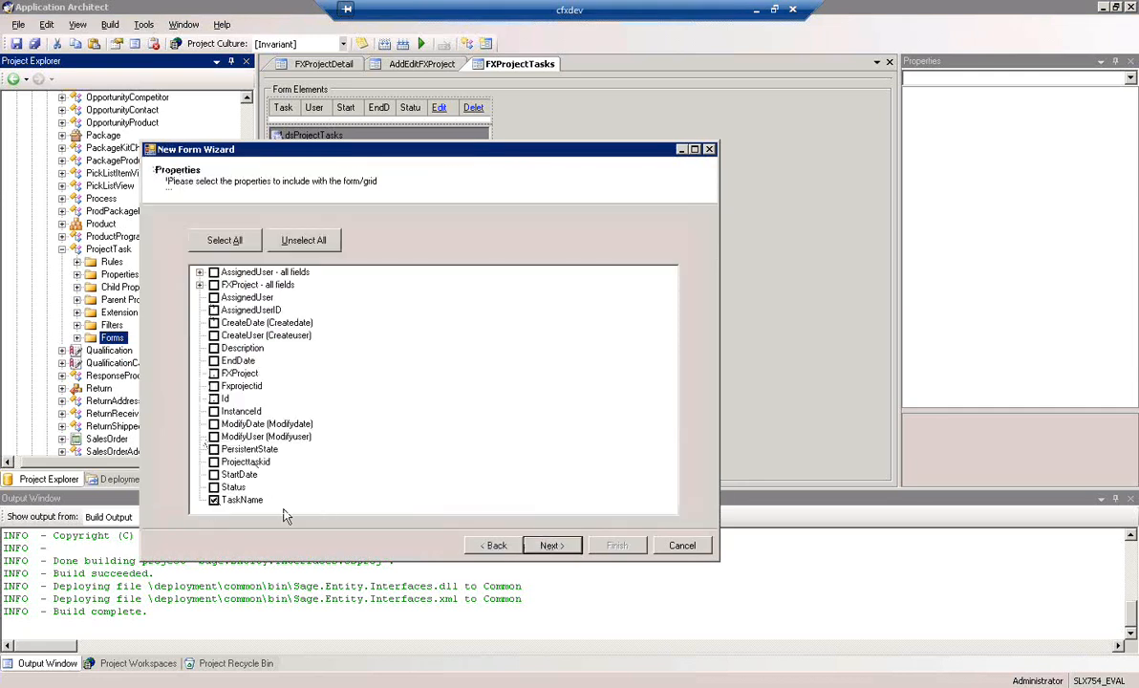
Include AssignedUser, Description, EndDate, StartDate, Status and TaskName in the form and create it with a three-column layout
{"action": "left_click", "coordinate": [215, 487]}
{"action": "left_click", "coordinate": [215, 475]}
{"action": "left_click", "coordinate": [214, 360]}
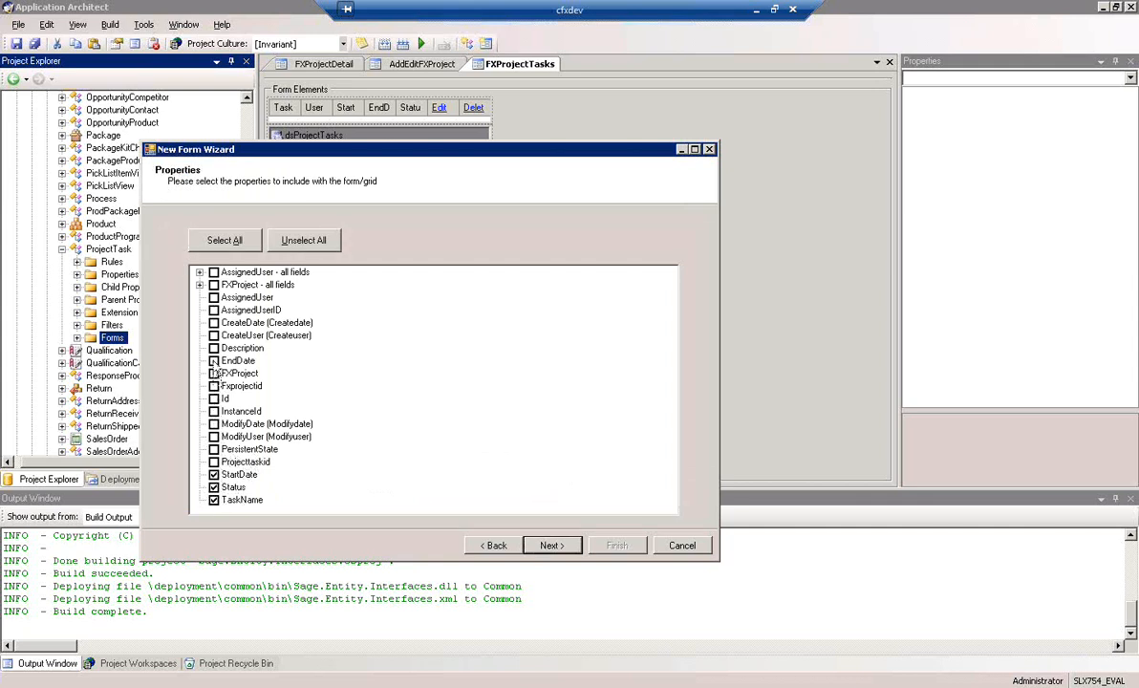
{"action": "left_click", "coordinate": [214, 297]}
{"action": "left_click", "coordinate": [214, 348]}
{"action": "left_click", "coordinate": [541, 549]}
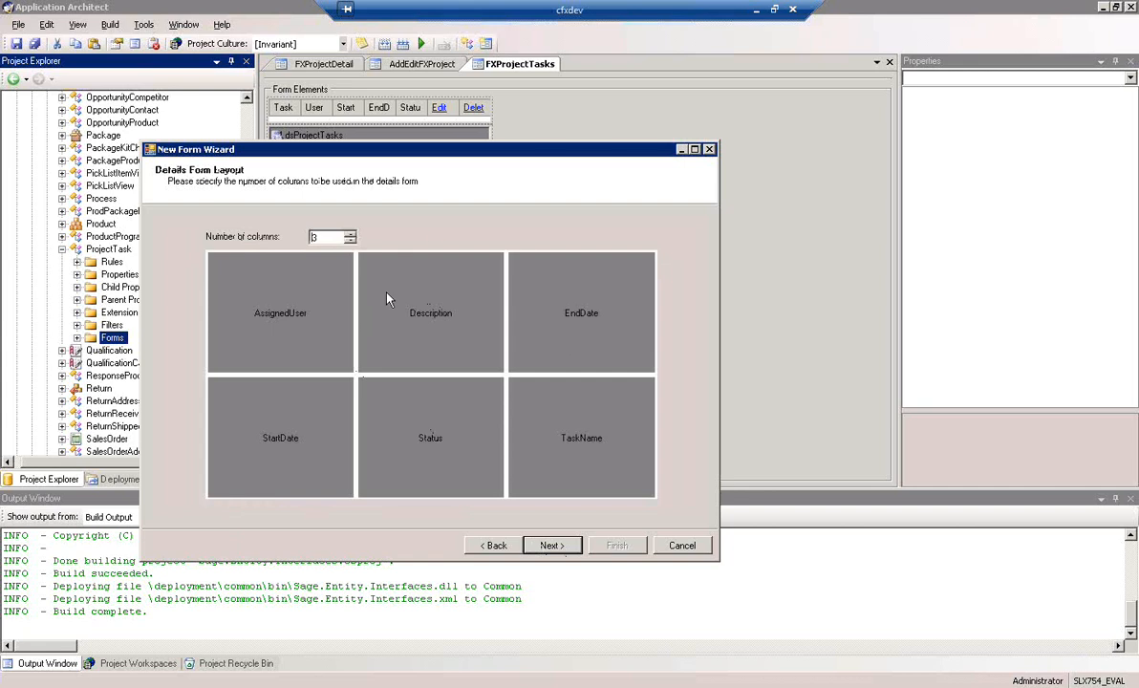
{"action": "left_click", "coordinate": [555, 545]}
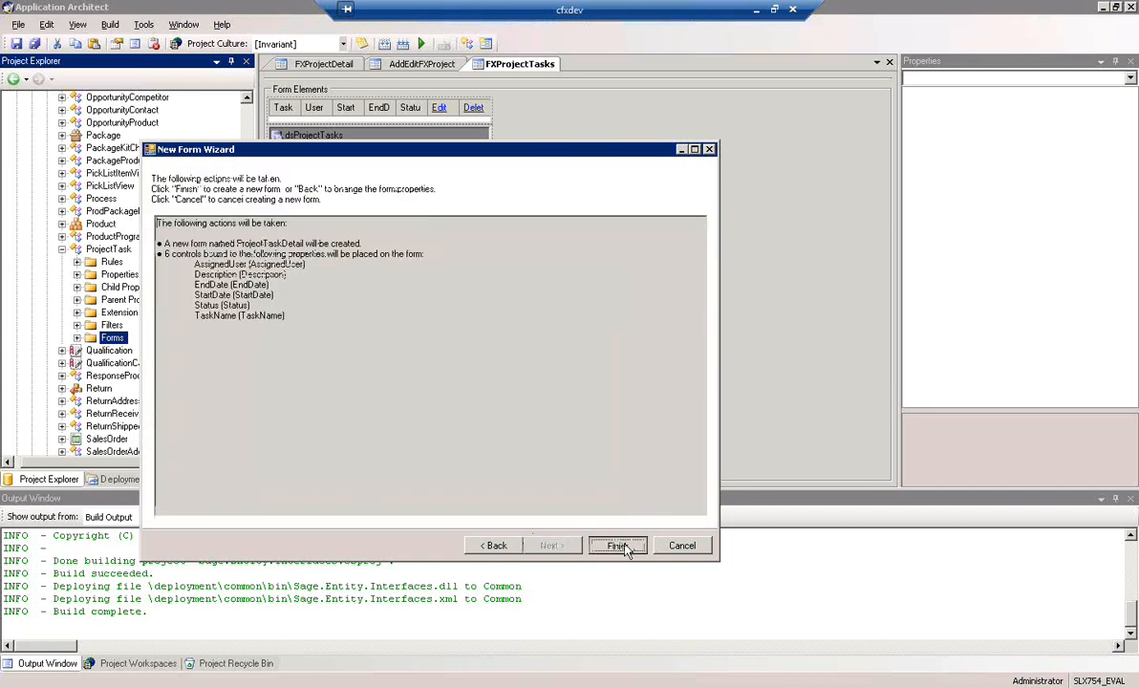
{"action": "left_click", "coordinate": [618, 546]}
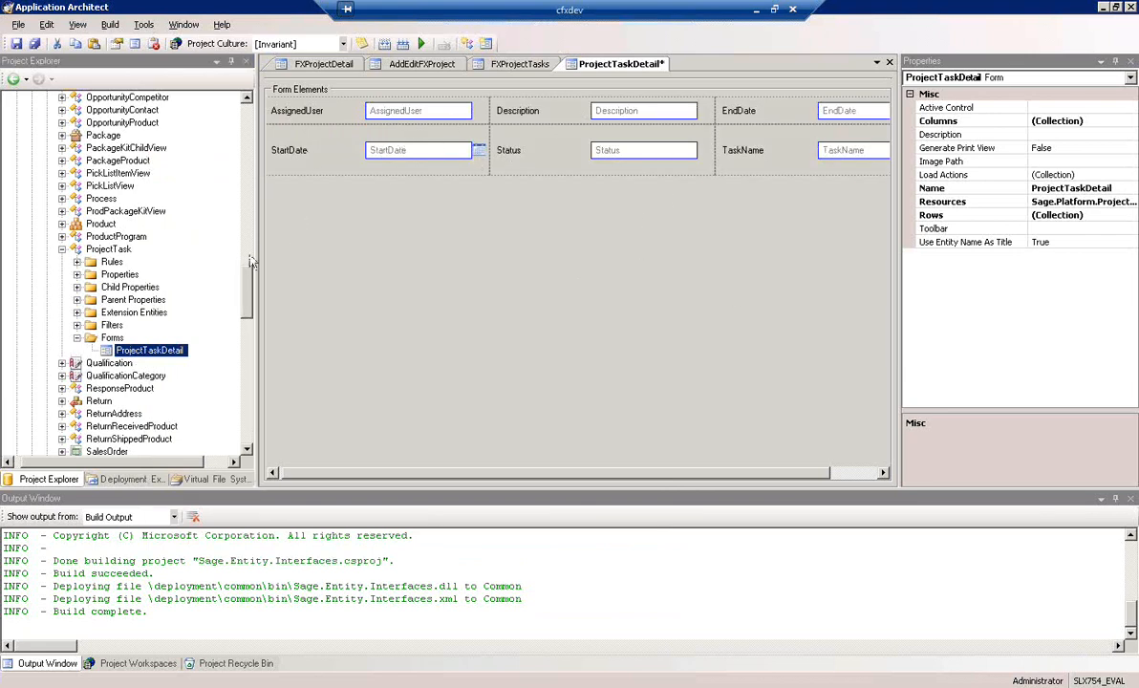
Widen the form design area and change the AssignedUser text box on ProjectTaskDetail to a User control
{"action": "left_click_drag", "start_coordinate": [257, 252], "coordinate": [226, 262]}
{"action": "left_click", "coordinate": [368, 114]}
{"action": "right_click", "coordinate": [368, 114]}
{"action": "mouse_move", "coordinate": [420, 252]}
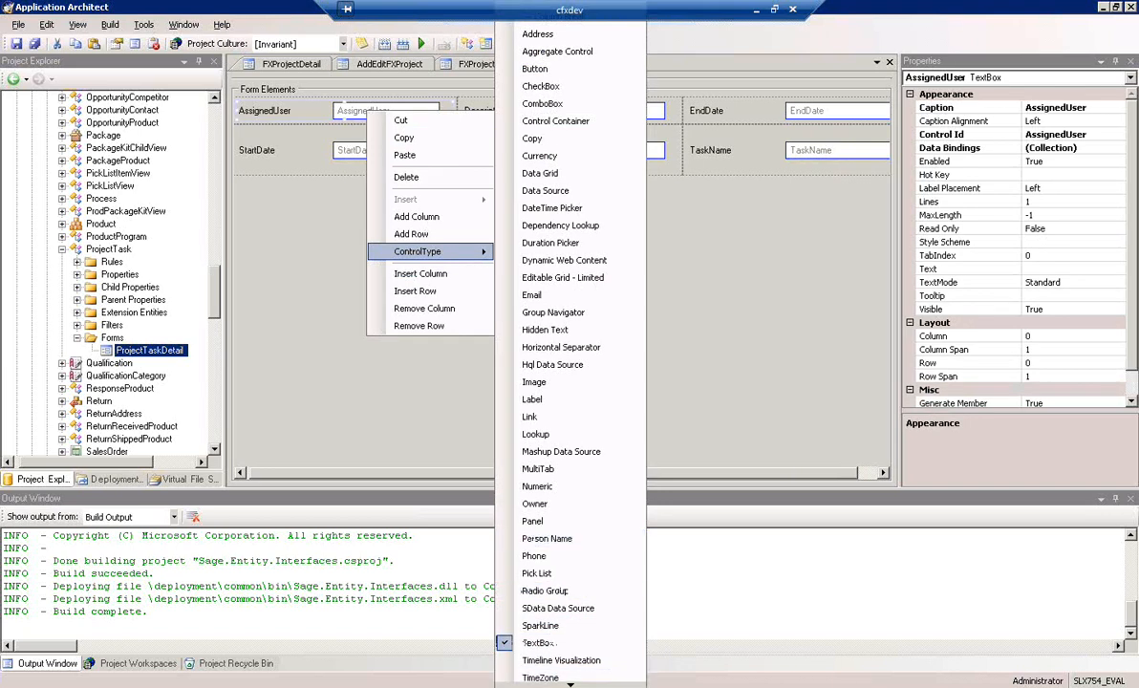
{"action": "mouse_move", "coordinate": [570, 684]}
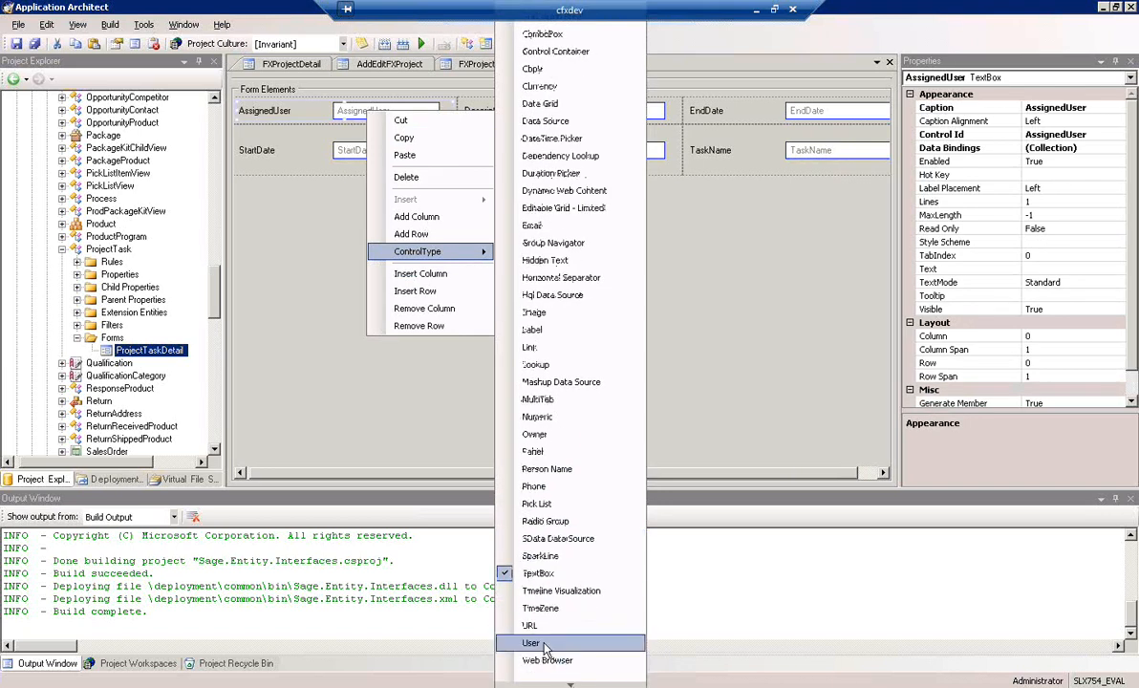
{"action": "left_click", "coordinate": [545, 648]}
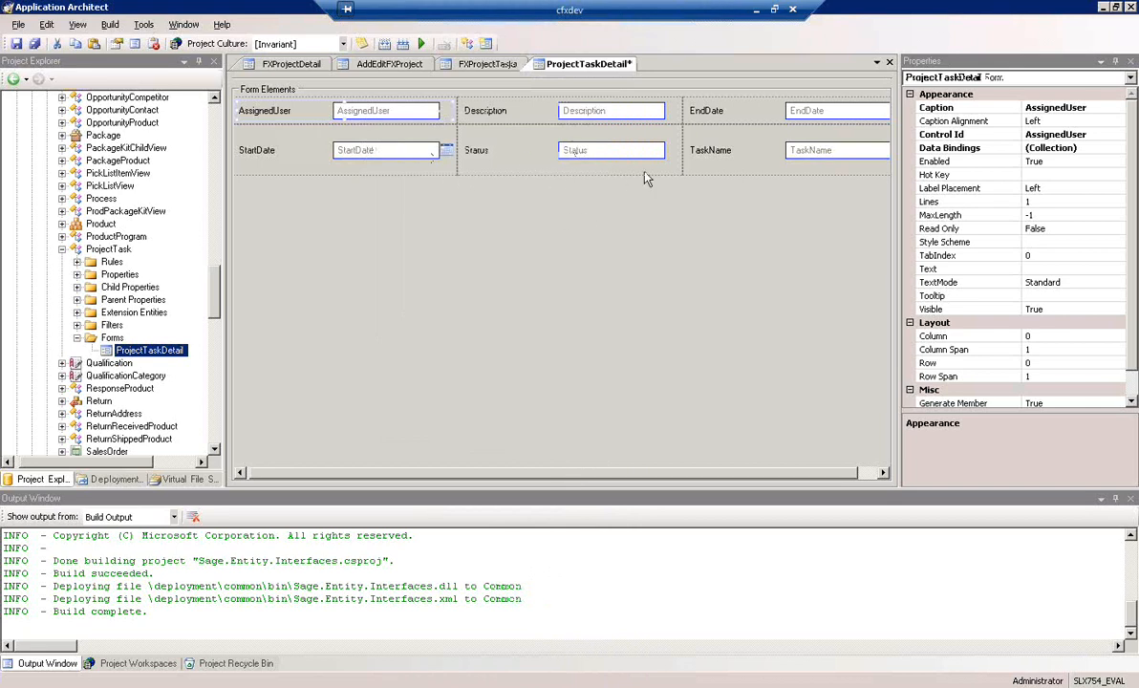
Change the Status text box to a Pick List control and bind it to PickListValue
{"action": "right_click", "coordinate": [593, 157]}
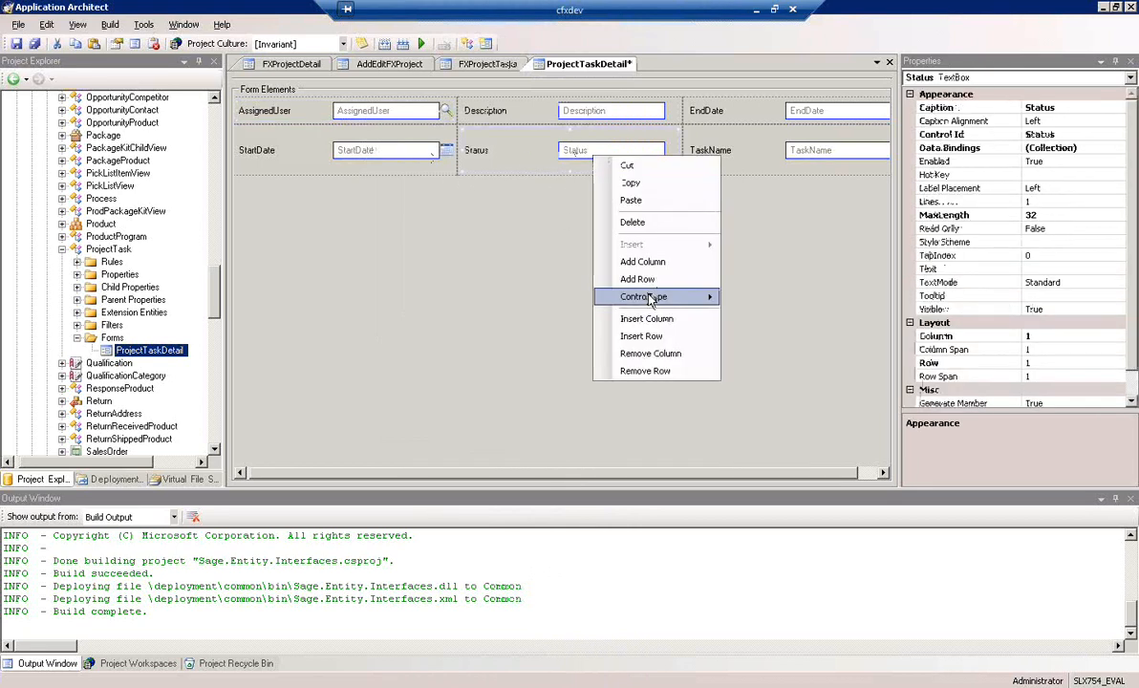
{"action": "mouse_move", "coordinate": [651, 300]}
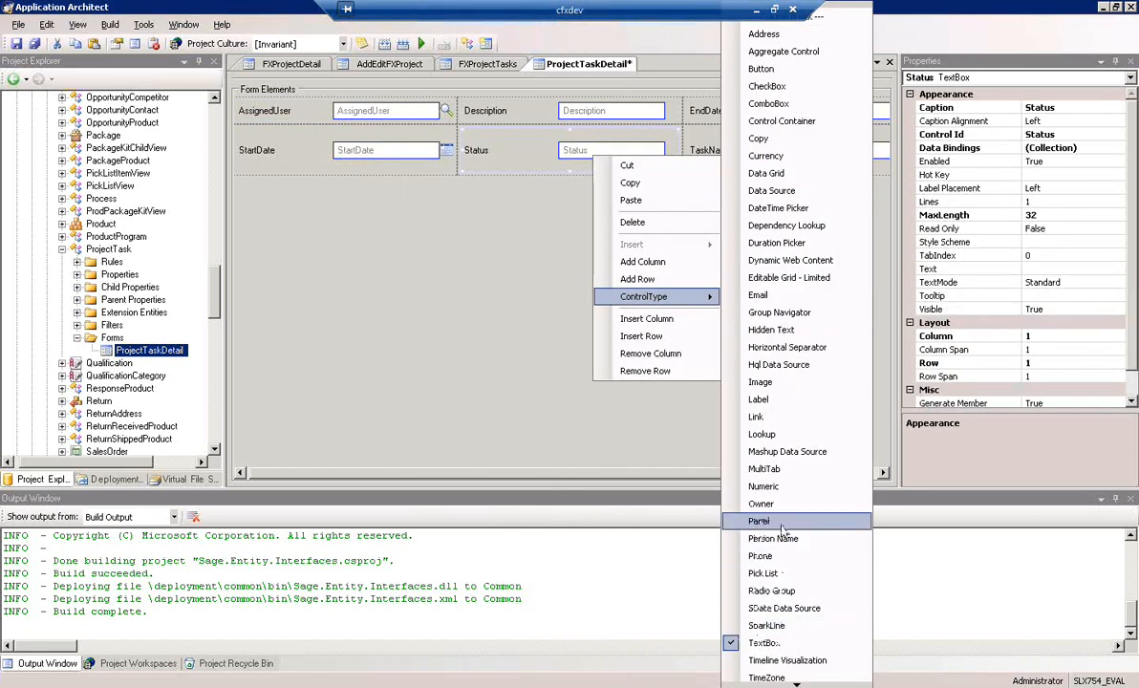
{"action": "left_click", "coordinate": [765, 573]}
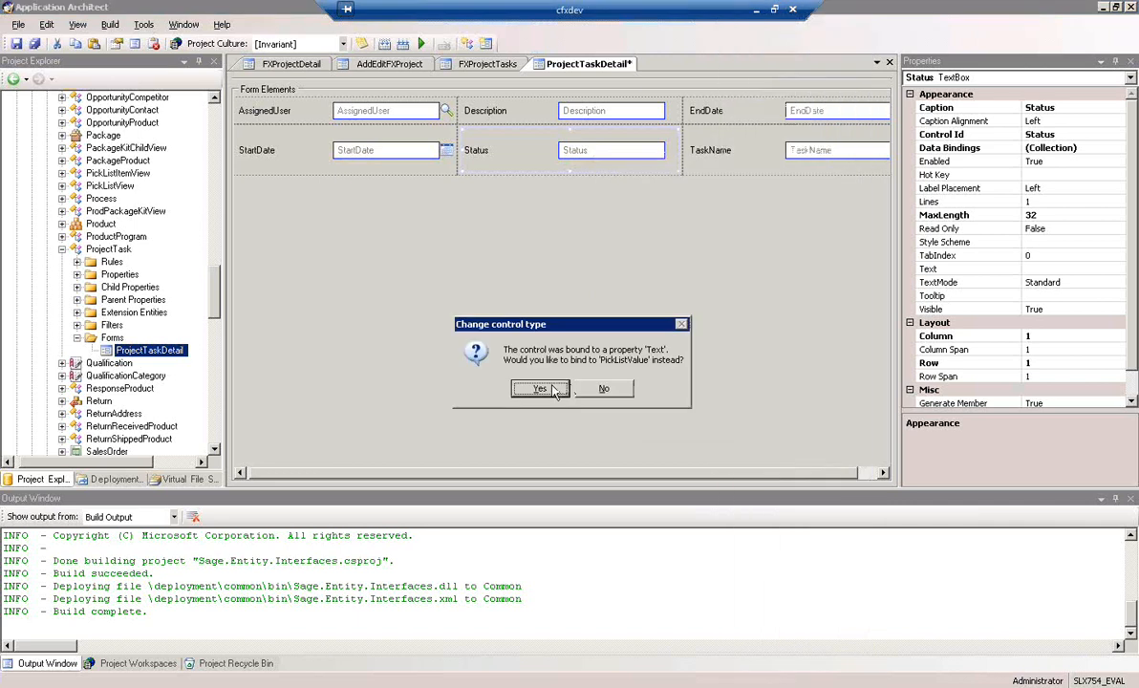
{"action": "left_click", "coordinate": [541, 389]}
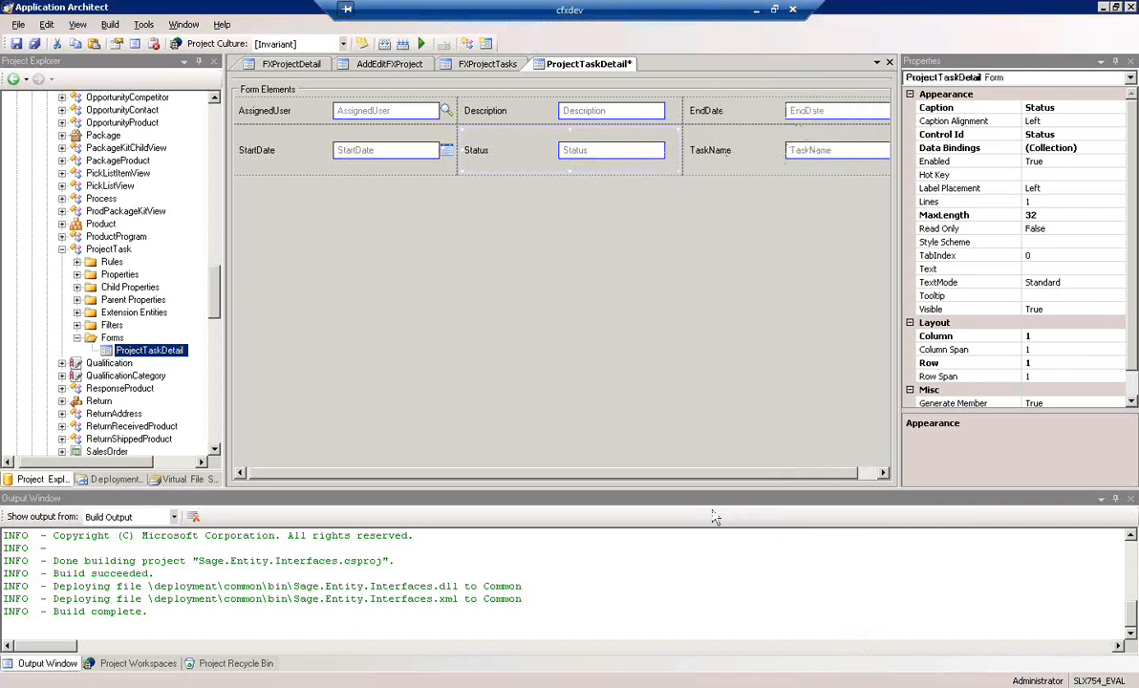
Set the Status control's pick list name to FXProject Task Status
{"action": "left_click_drag", "start_coordinate": [833, 473], "coordinate": [838, 473]}
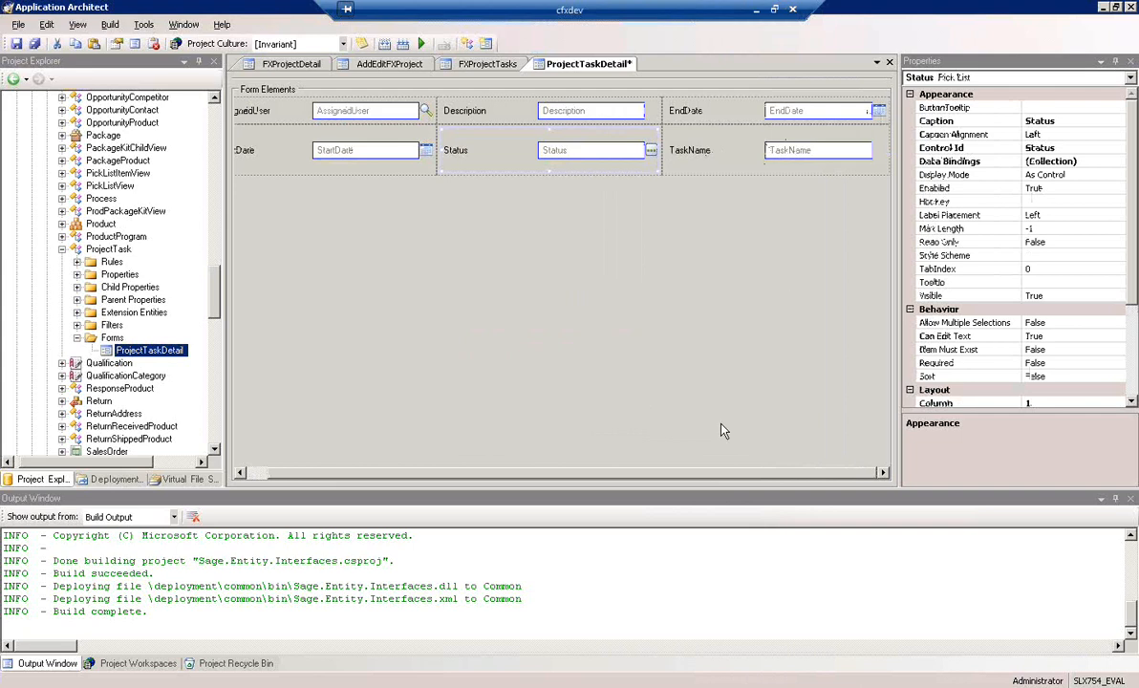
{"action": "left_click_drag", "start_coordinate": [606, 477], "coordinate": [386, 475]}
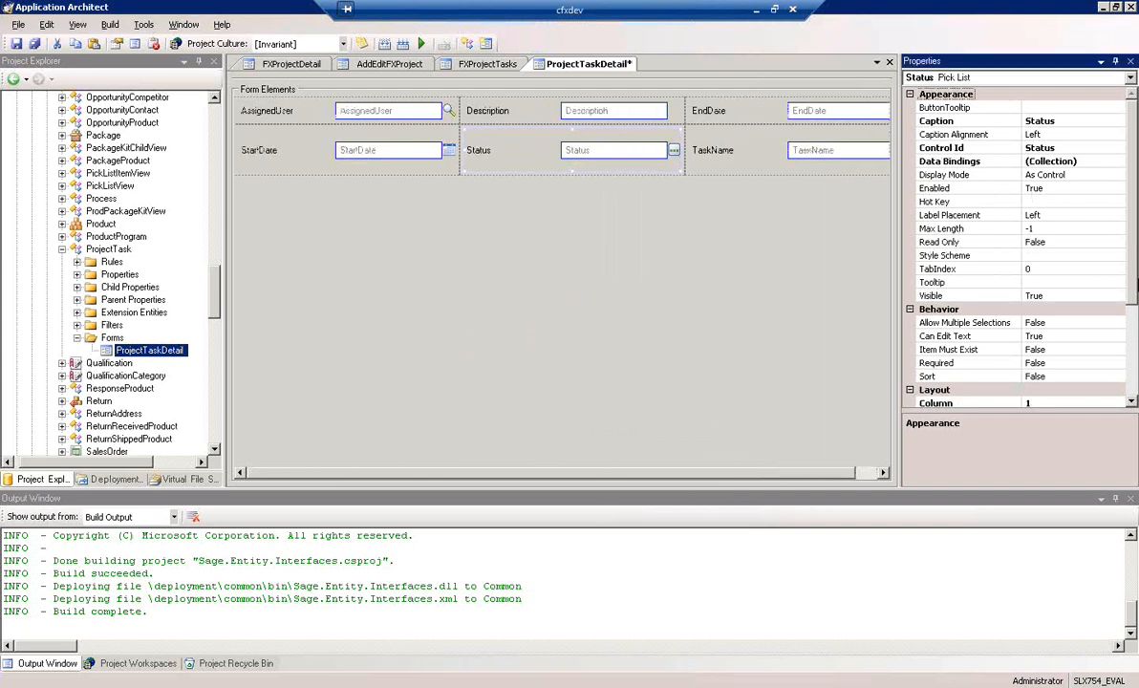
{"action": "scroll", "coordinate": [1135, 250], "scroll_direction": "down", "scroll_amount": 3}
{"action": "left_click", "coordinate": [1119, 377]}
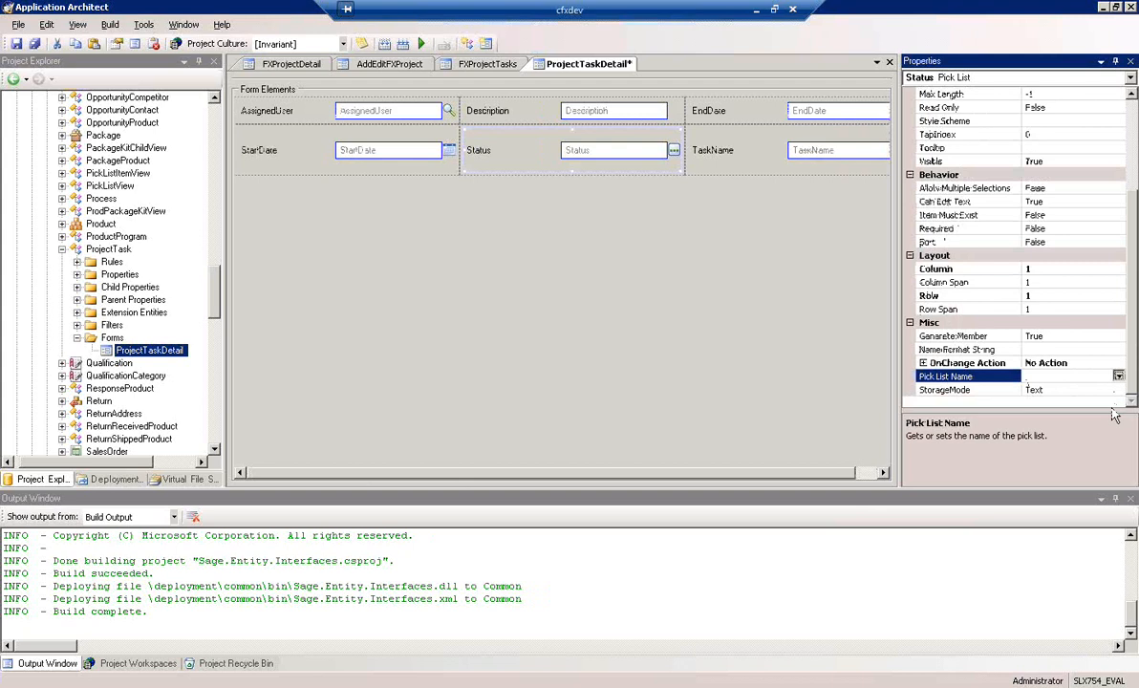
{"action": "left_click", "coordinate": [1119, 375]}
{"action": "scroll", "coordinate": [1118, 516], "scroll_direction": "down", "scroll_amount": 10}
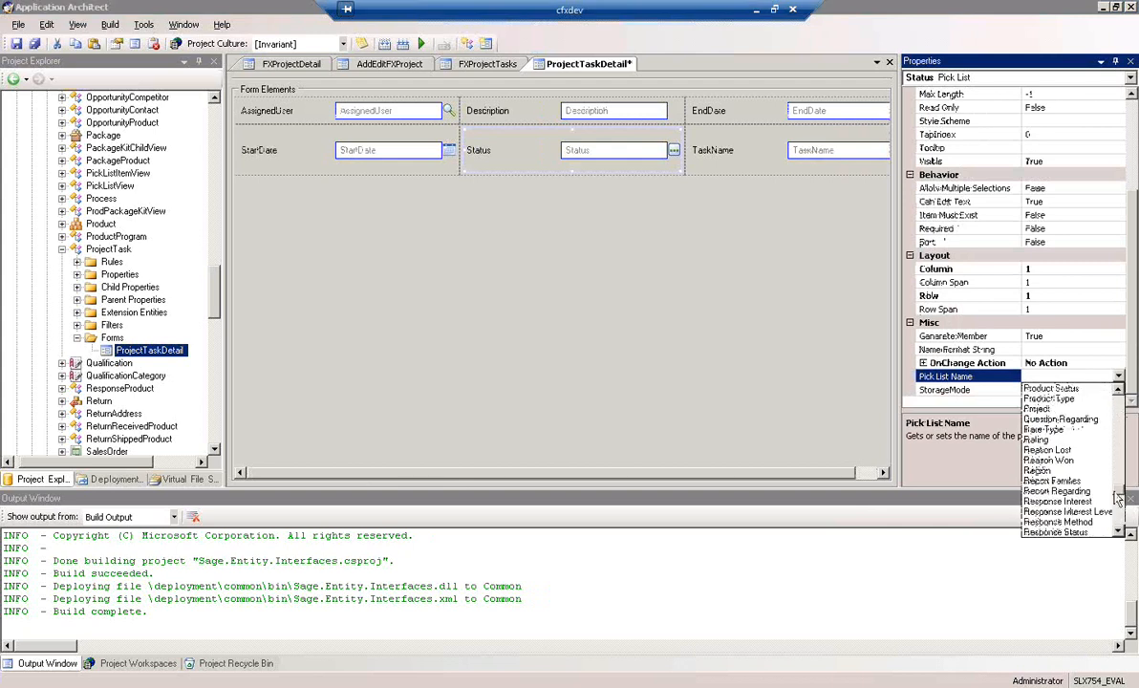
{"action": "left_click_drag", "start_coordinate": [1118, 514], "coordinate": [1108, 453]}
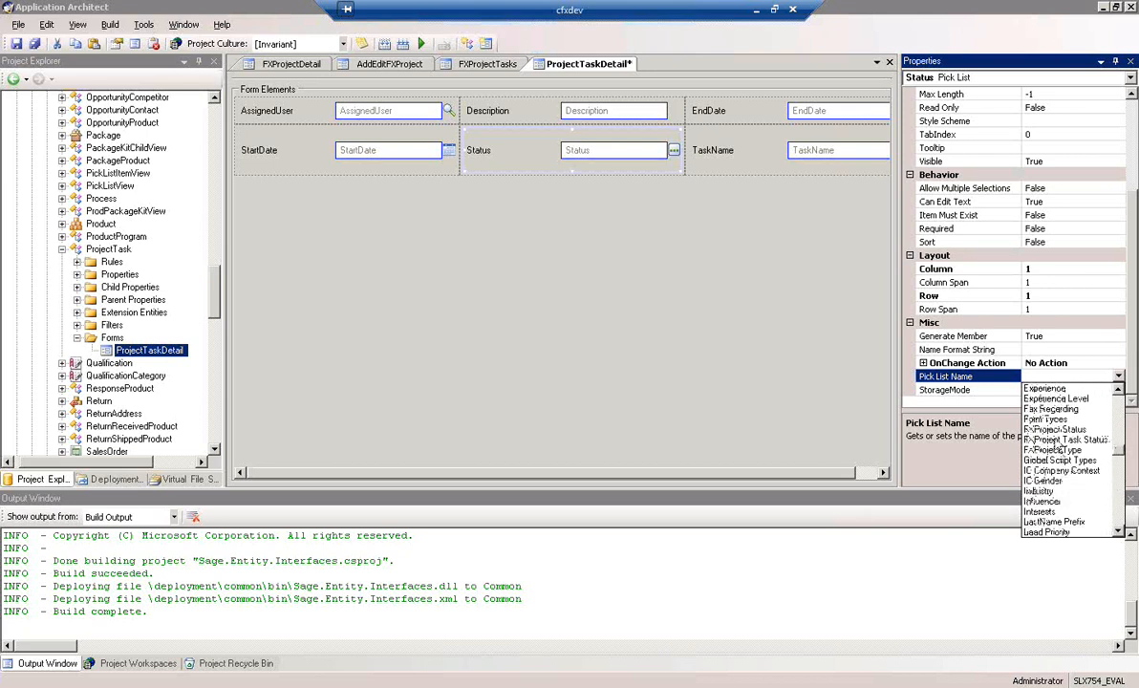
{"action": "left_click", "coordinate": [1060, 442]}
{"action": "left_click", "coordinate": [1063, 442]}
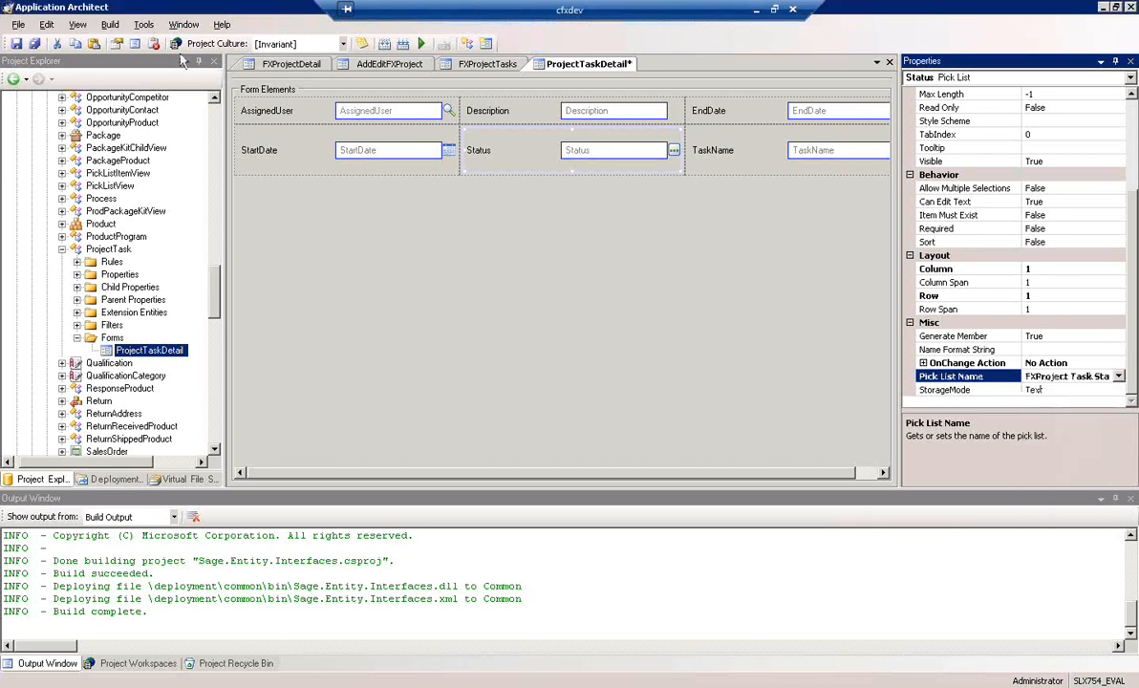
{"action": "left_click", "coordinate": [383, 112]}
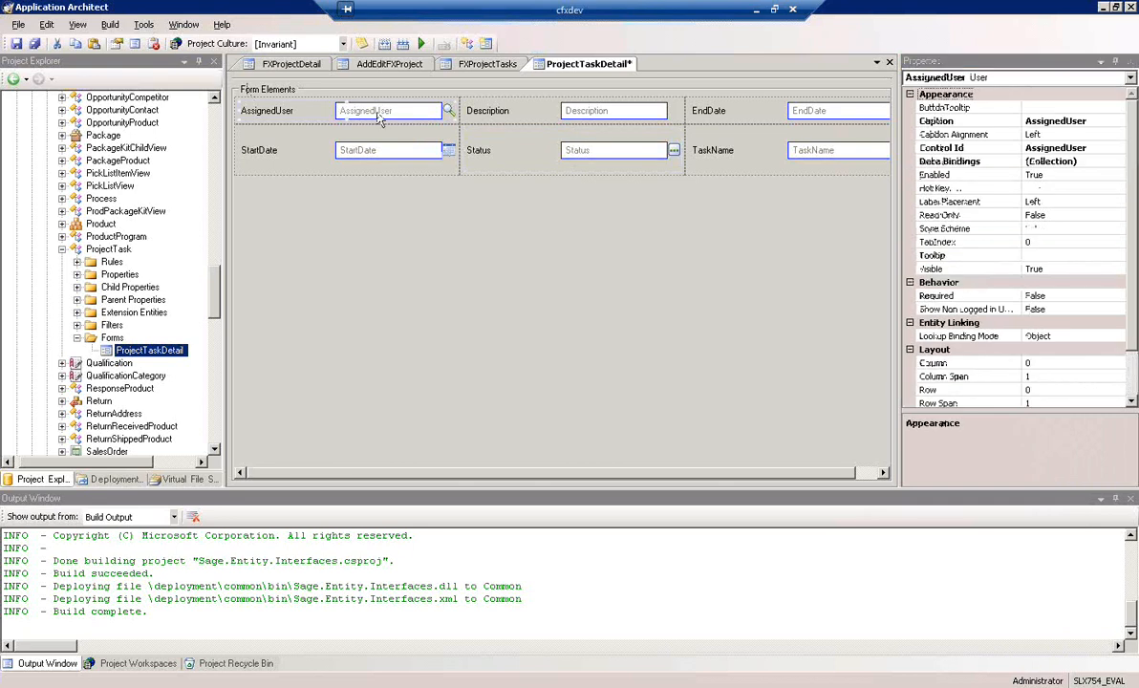
{"action": "right_click", "coordinate": [379, 115]}
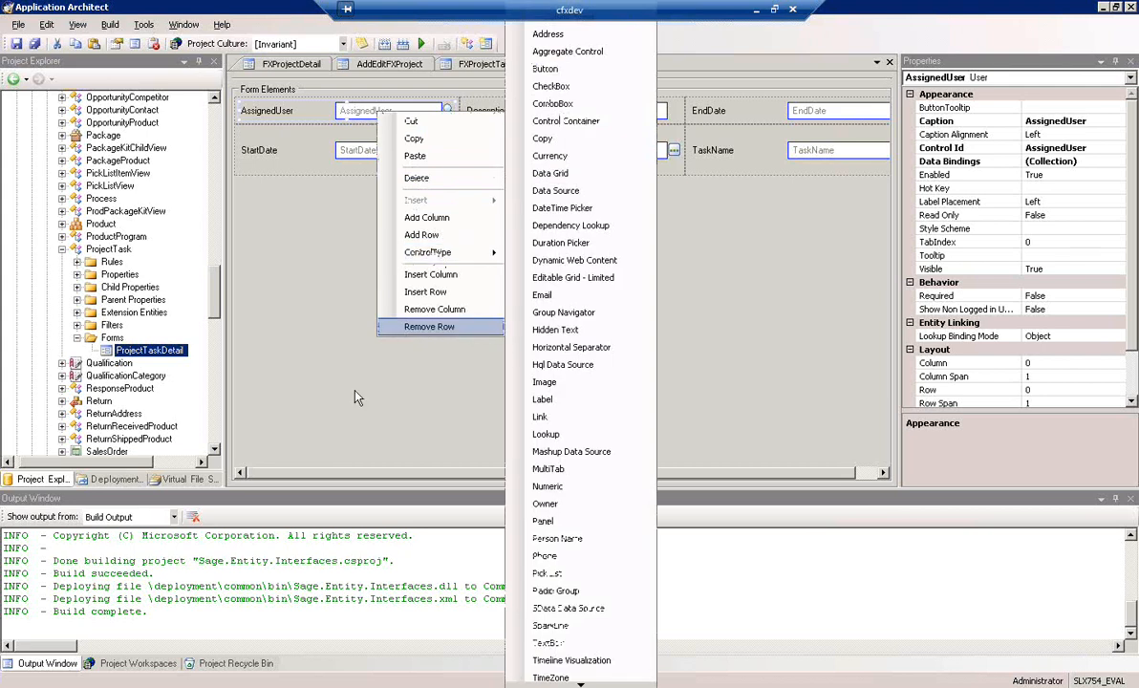
{"action": "left_click", "coordinate": [421, 327]}
{"action": "left_click", "coordinate": [353, 189]}
{"action": "left_click", "coordinate": [1136, 369]}
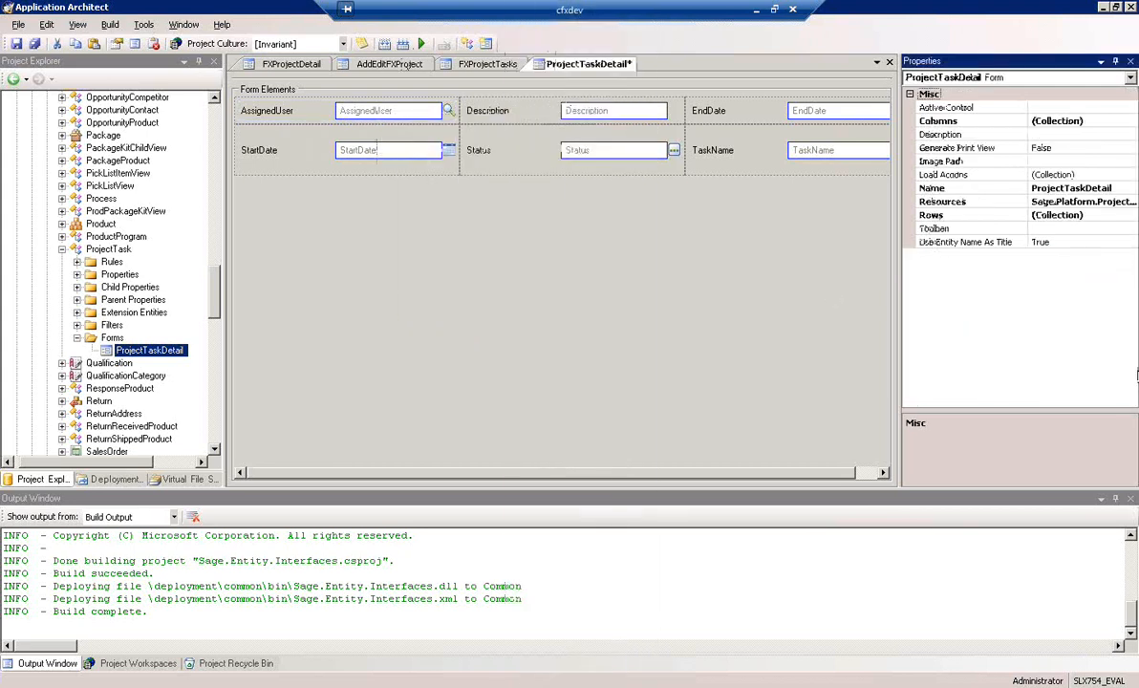
Check the AssignedUser control's properties and save the ProjectTaskDetail form
{"action": "left_click", "coordinate": [428, 117]}
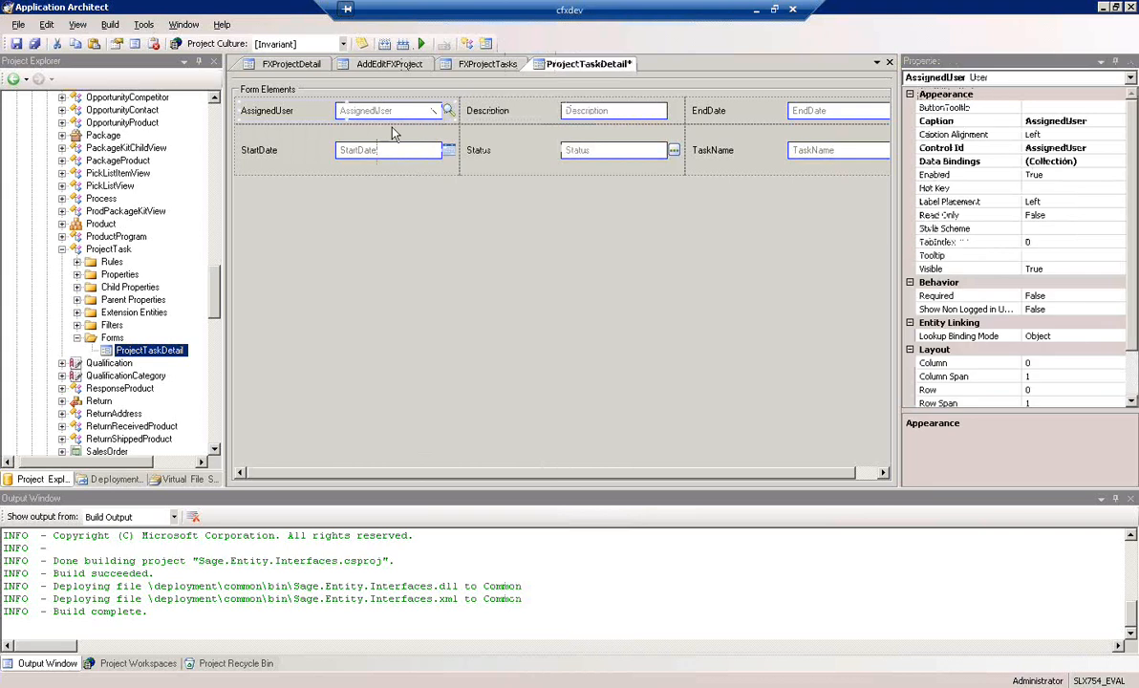
{"action": "left_click_drag", "start_coordinate": [1133, 206], "coordinate": [1134, 263]}
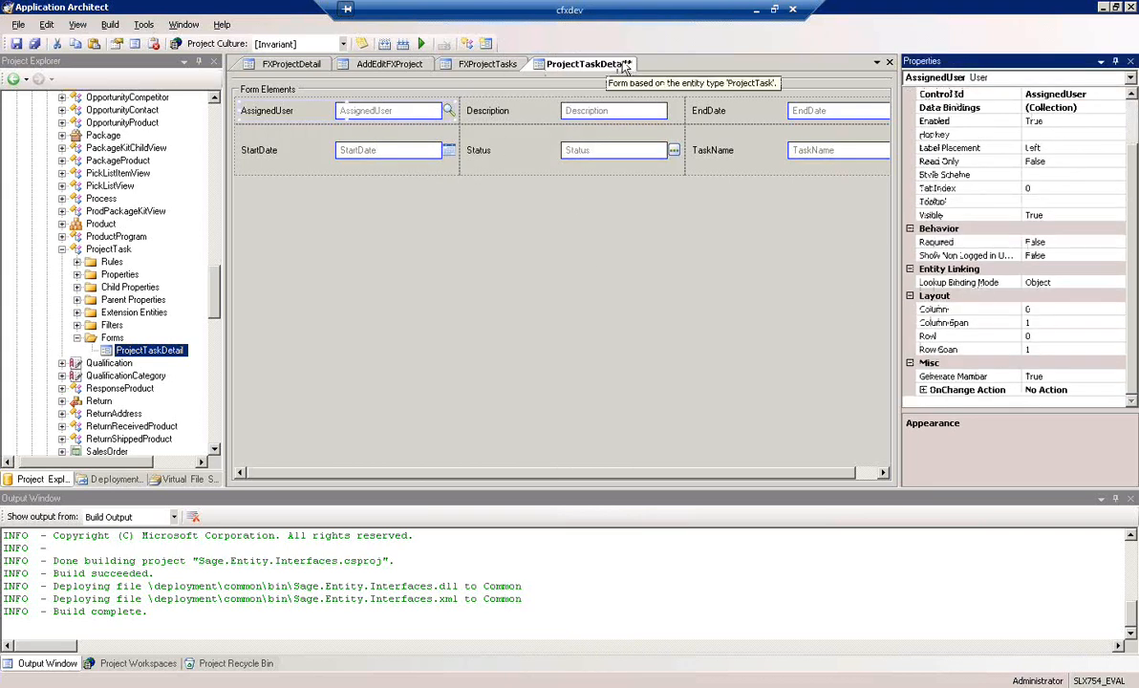
{"action": "left_click", "coordinate": [15, 45]}
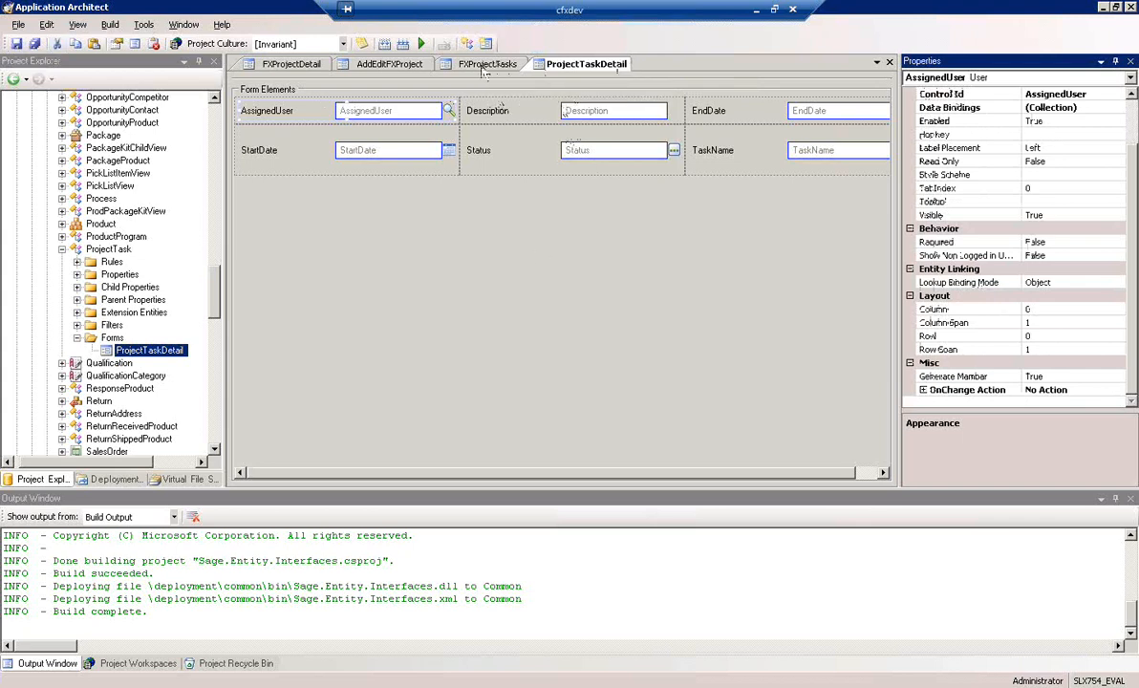
On the FXProjectTasks form, set the task grid's Edit column to open the ProjectTaskDetail SmartPart as its dialog
{"action": "left_click", "coordinate": [482, 64]}
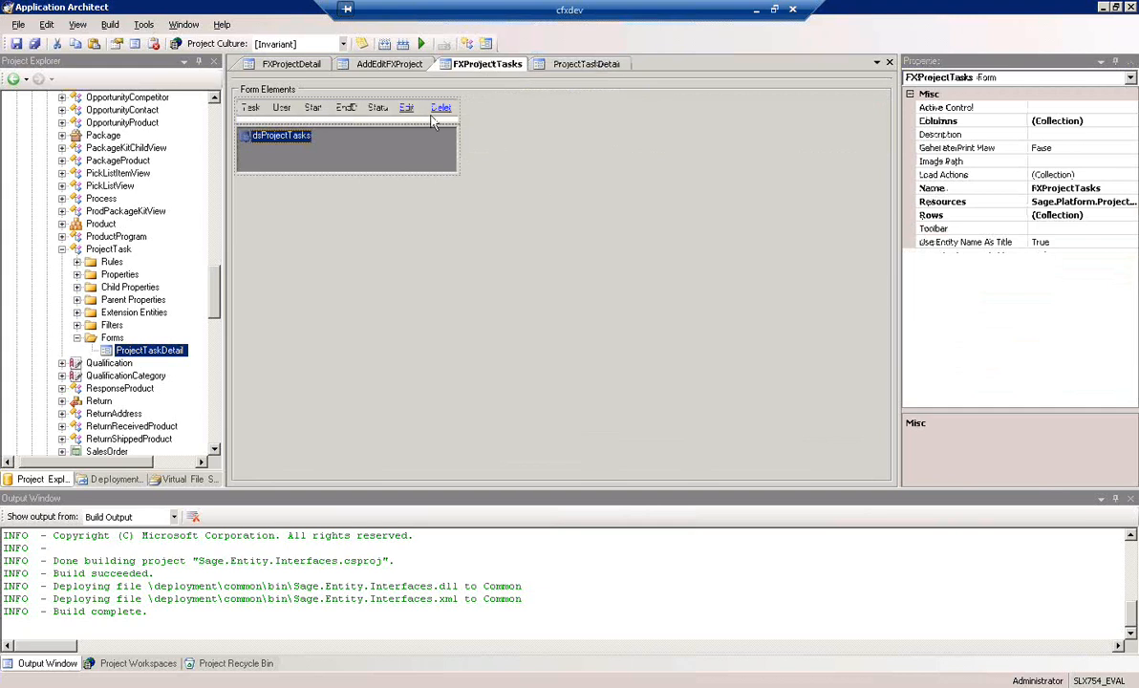
{"action": "left_click", "coordinate": [457, 132]}
{"action": "left_click", "coordinate": [1085, 390]}
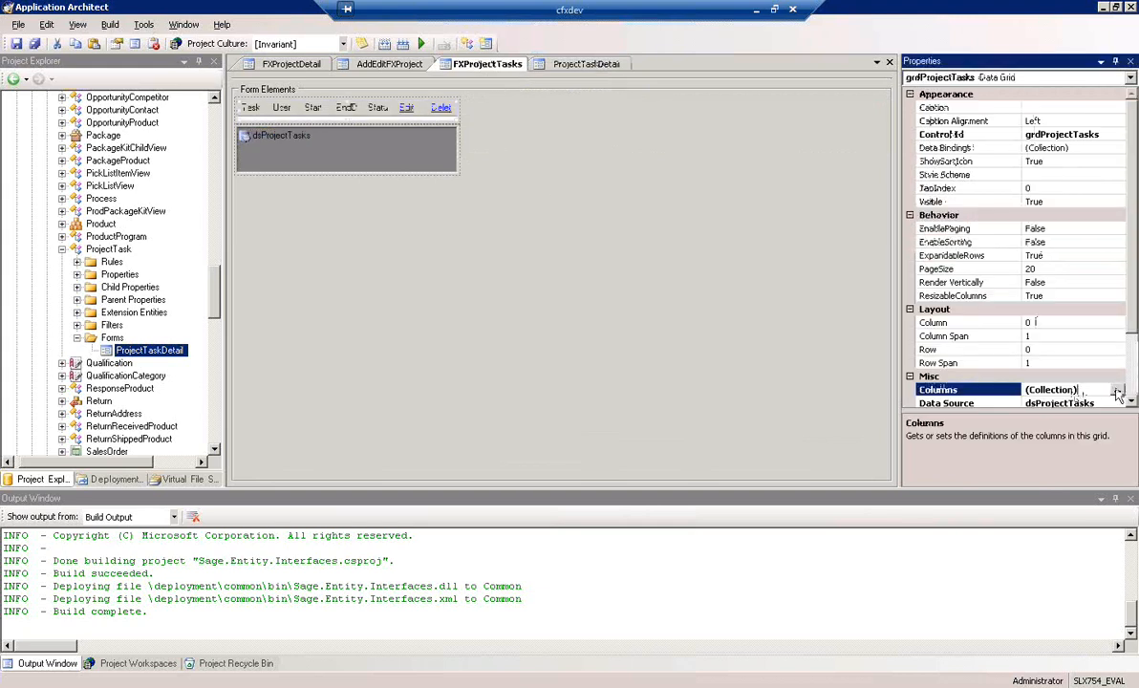
{"action": "left_click", "coordinate": [1116, 390]}
{"action": "left_click", "coordinate": [447, 310]}
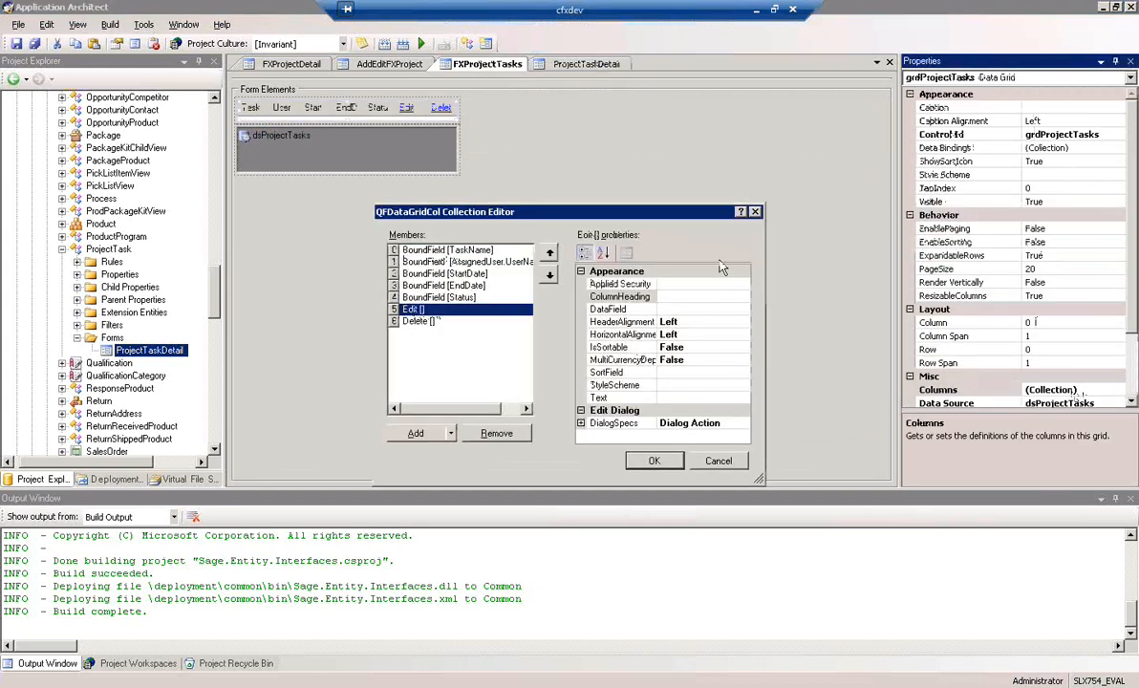
{"action": "left_click_drag", "start_coordinate": [650, 223], "coordinate": [579, 195]}
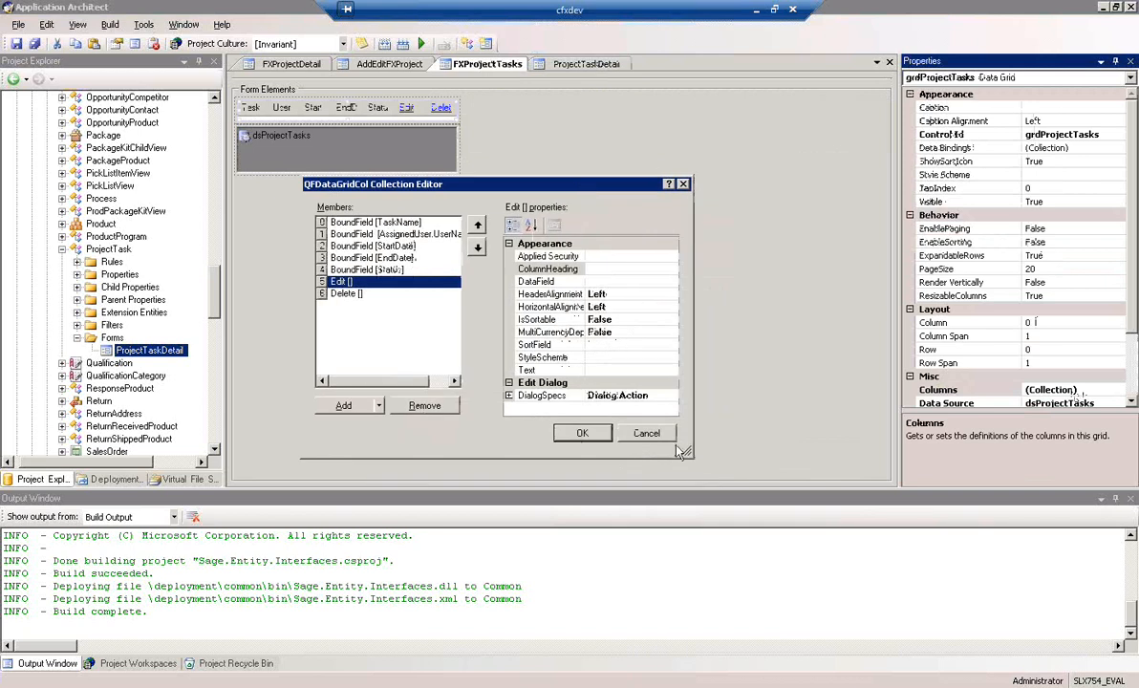
{"action": "left_click_drag", "start_coordinate": [688, 453], "coordinate": [811, 564]}
{"action": "left_click", "coordinate": [510, 396]}
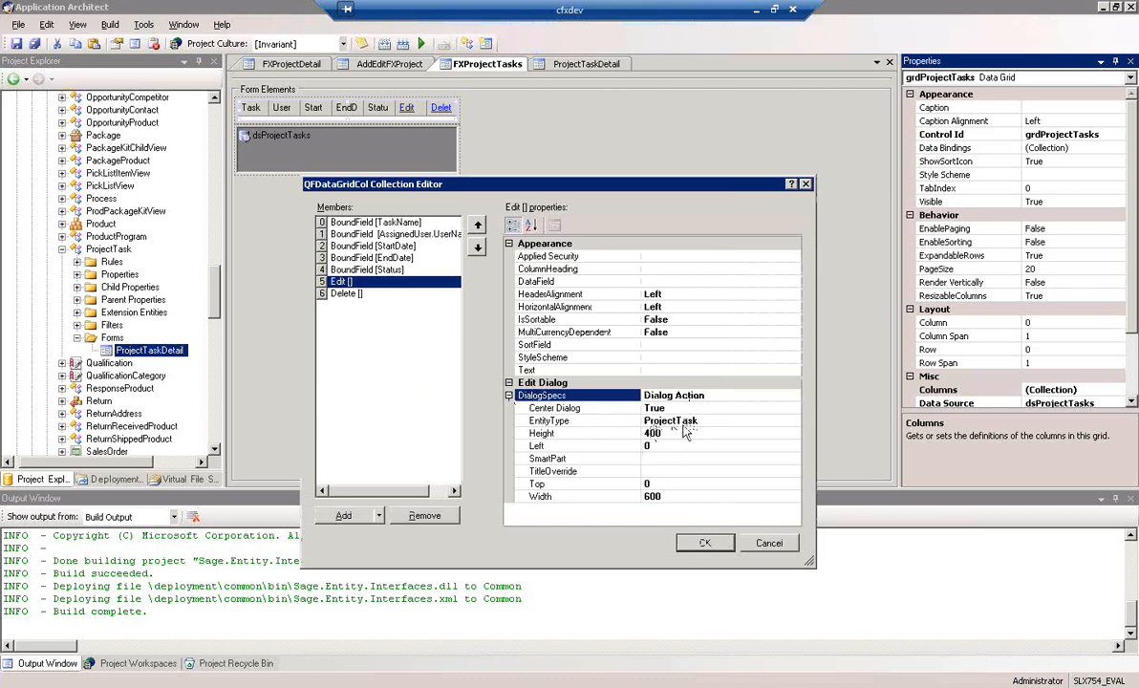
{"action": "left_click", "coordinate": [669, 422]}
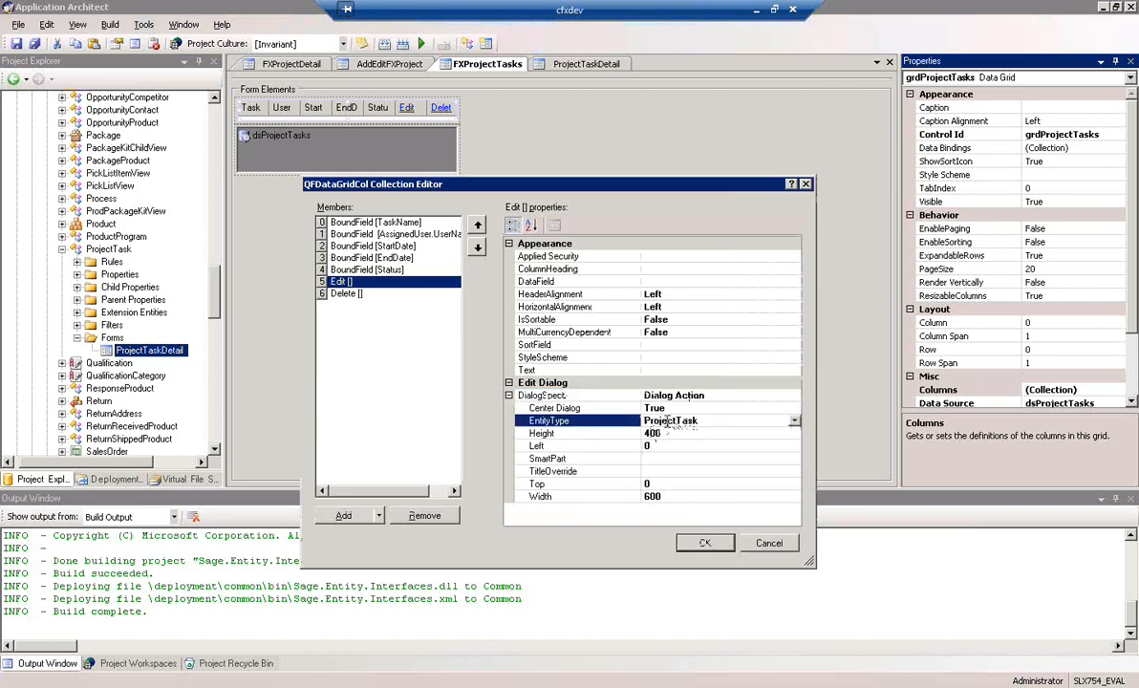
{"action": "left_click", "coordinate": [706, 459]}
{"action": "left_click", "coordinate": [796, 459]}
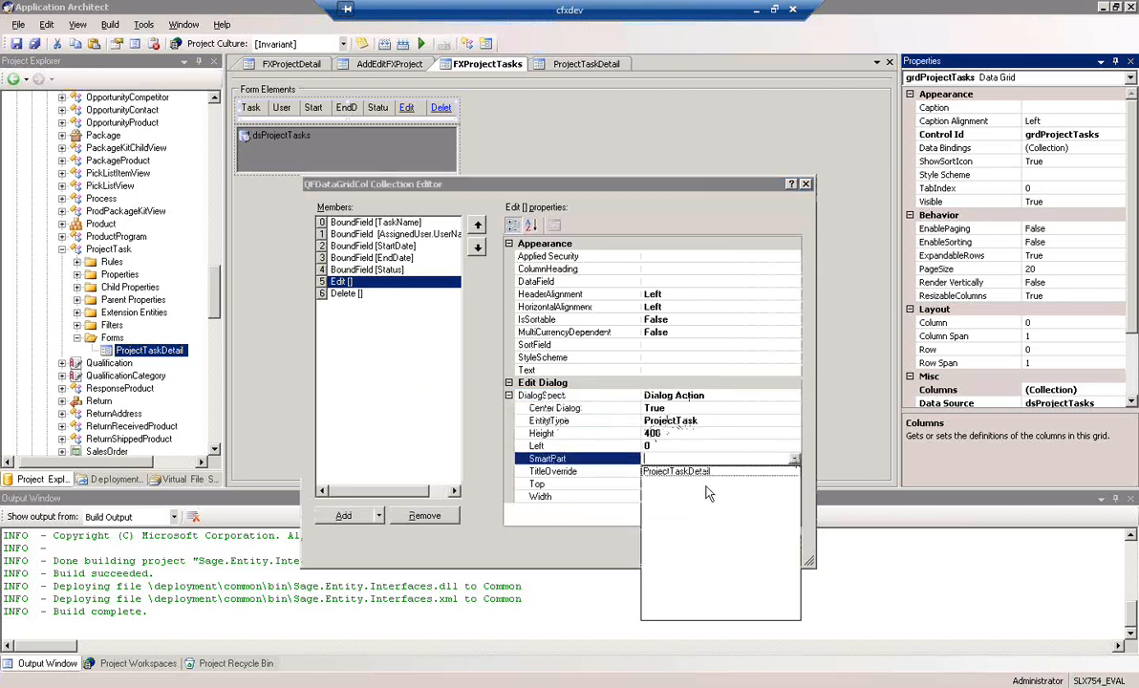
{"action": "left_click", "coordinate": [675, 473]}
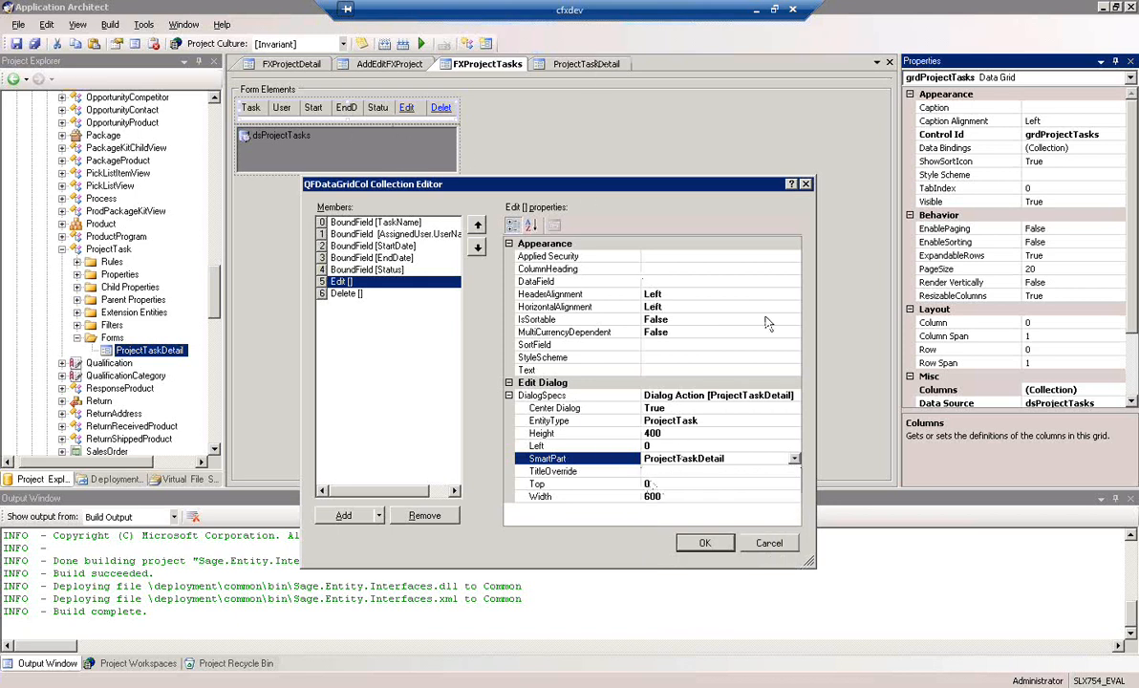
Set the Edit column dialog's title override to "Edit Task" and apply the column changes
{"action": "left_click", "coordinate": [697, 471]}
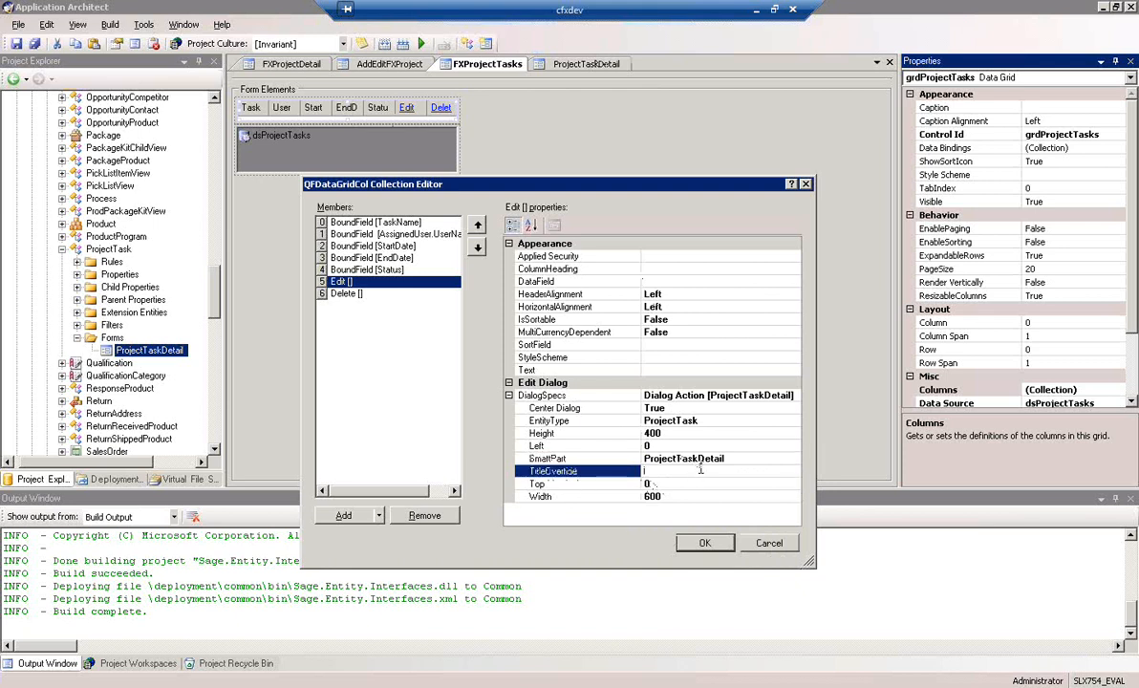
{"action": "type", "text": "Edit Task"}
{"action": "left_click", "coordinate": [705, 543]}
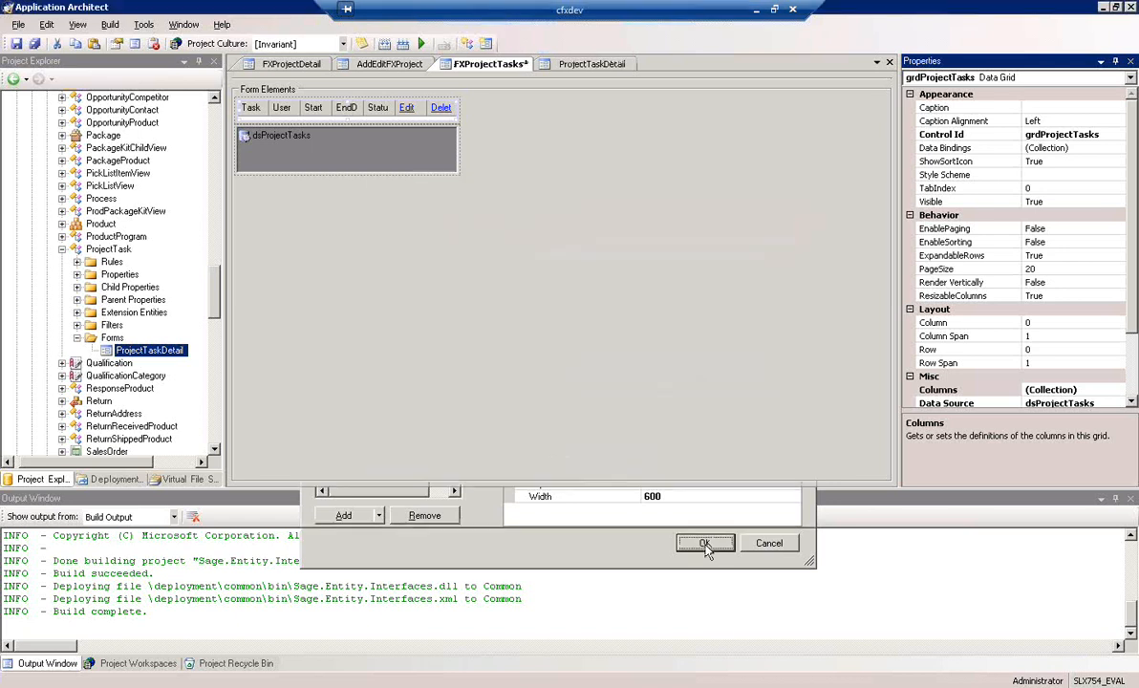
Examine the task grid's Delete column properties, including its business rule setting, and close the column definitions
{"action": "left_click", "coordinate": [1099, 391]}
{"action": "left_click", "coordinate": [1119, 391]}
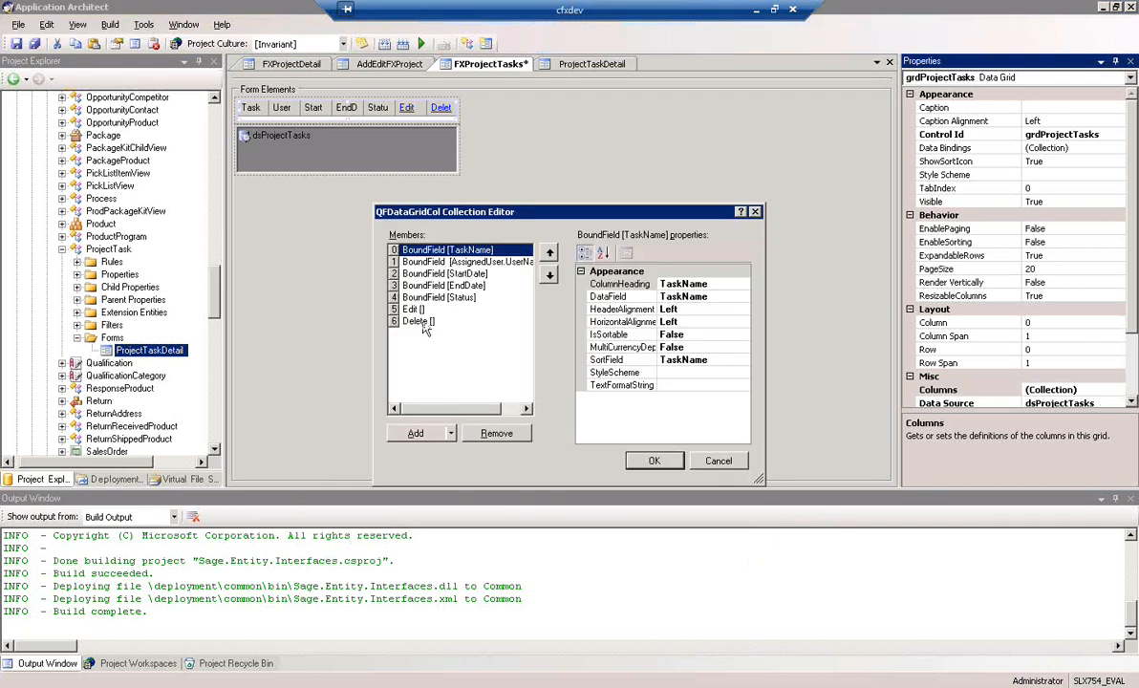
{"action": "left_click", "coordinate": [420, 322]}
{"action": "scroll", "coordinate": [747, 412], "scroll_direction": "down", "scroll_amount": 1}
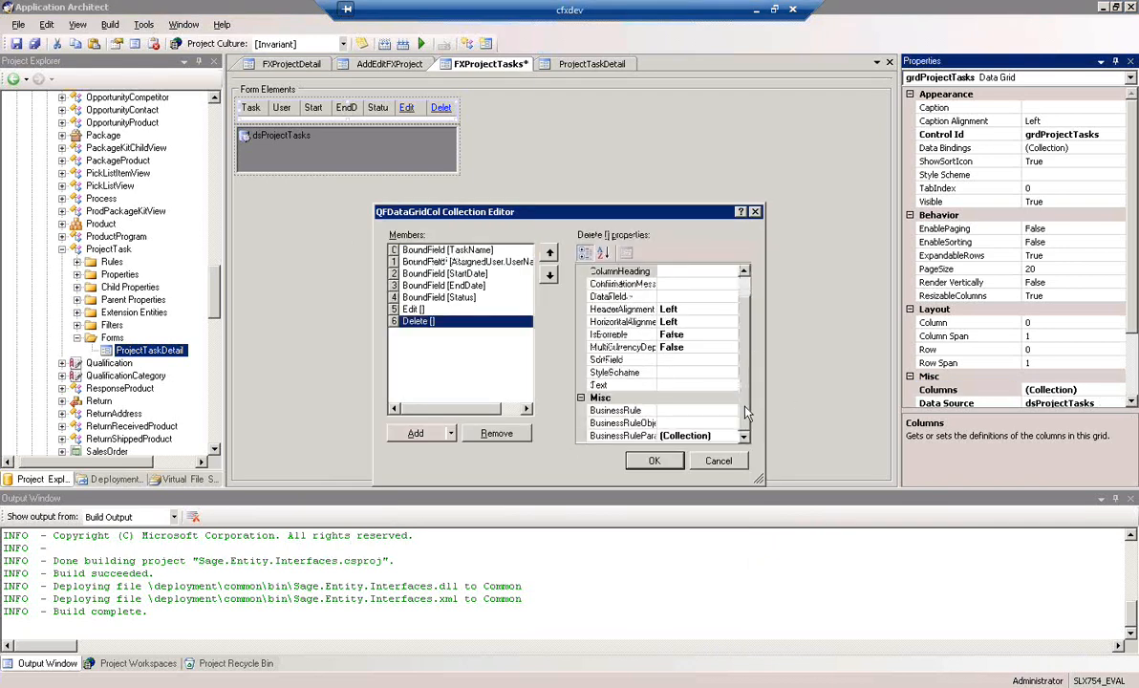
{"action": "left_click", "coordinate": [689, 411]}
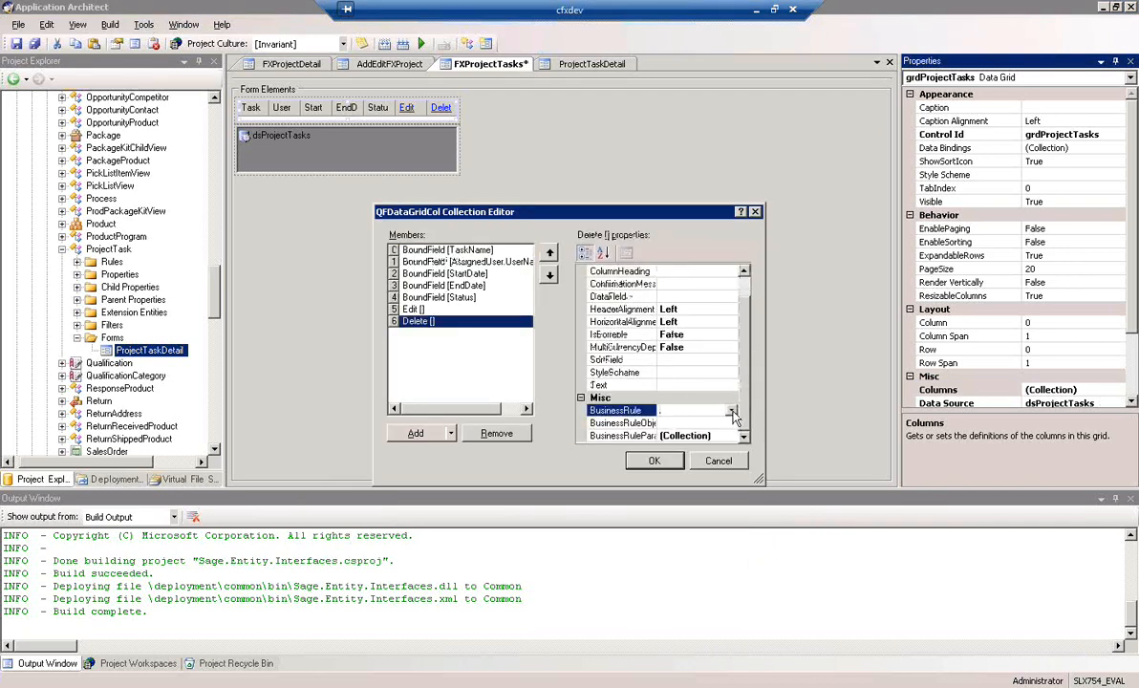
{"action": "left_click", "coordinate": [733, 411]}
{"action": "left_click", "coordinate": [749, 393]}
{"action": "left_click_drag", "start_coordinate": [747, 345], "coordinate": [749, 330]}
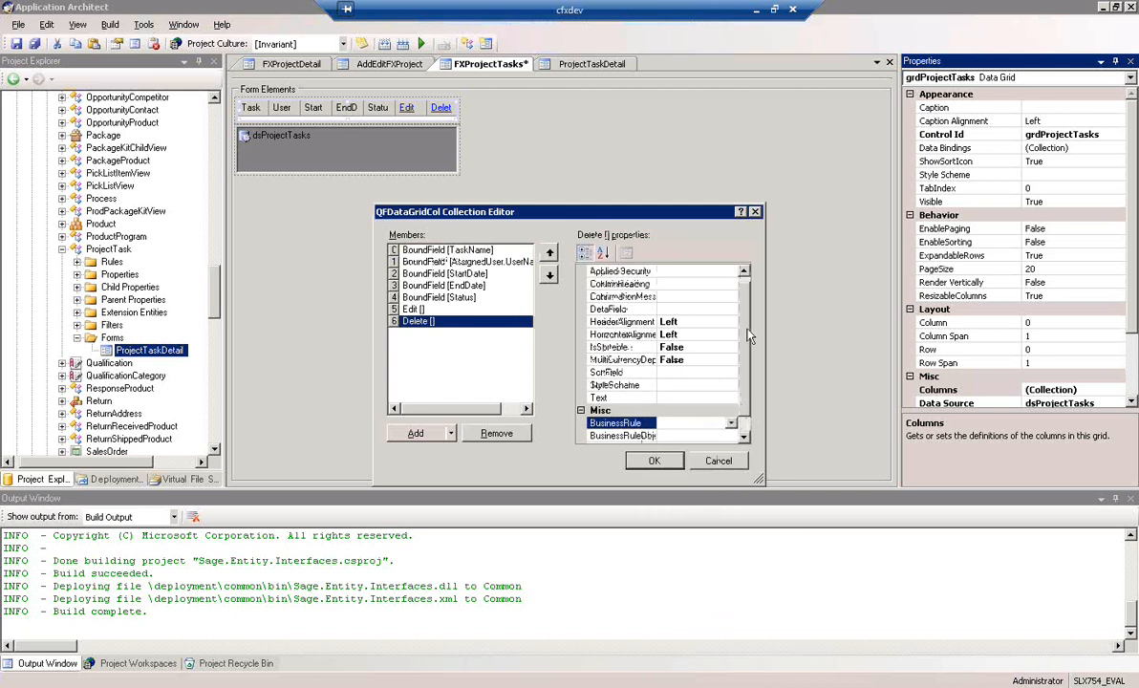
{"action": "left_click", "coordinate": [744, 436]}
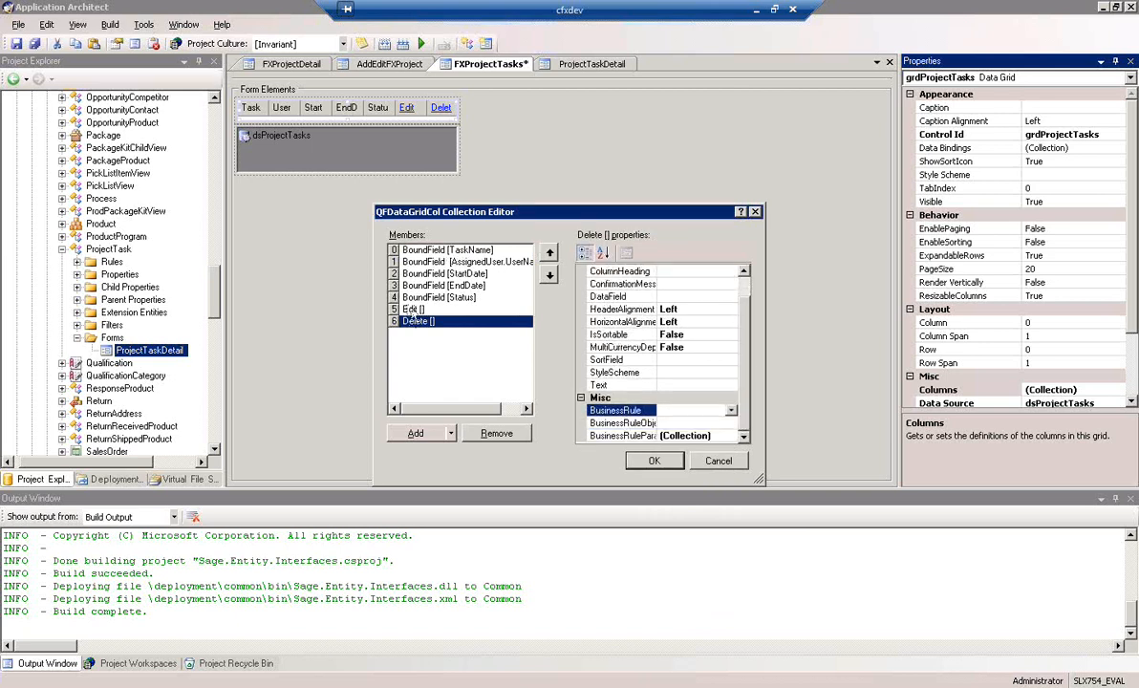
{"action": "left_click", "coordinate": [651, 463]}
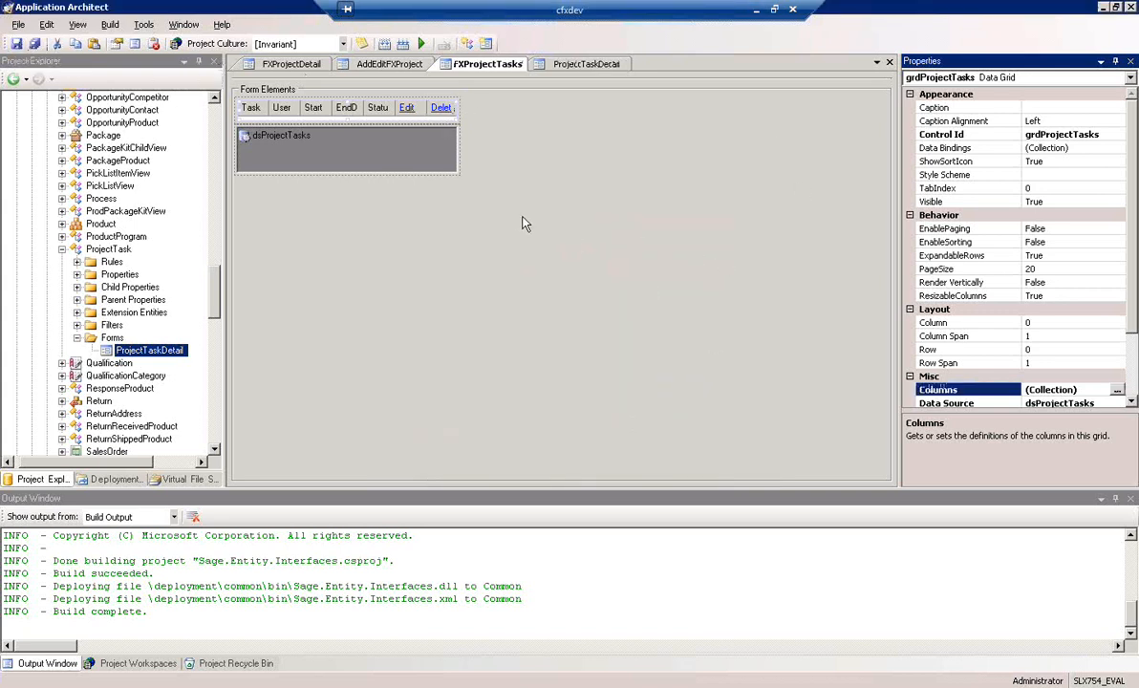
Add a Button control to the Right section of the FXProjectTasks form's toolbar
{"action": "left_click", "coordinate": [497, 177]}
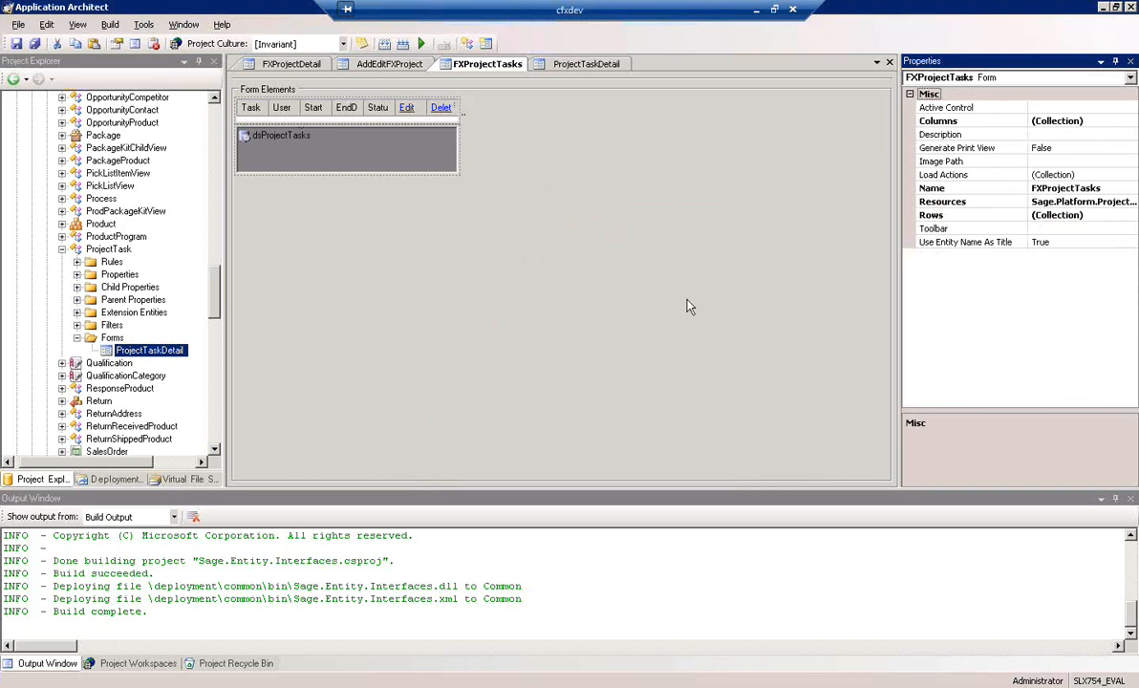
{"action": "left_click", "coordinate": [1061, 229]}
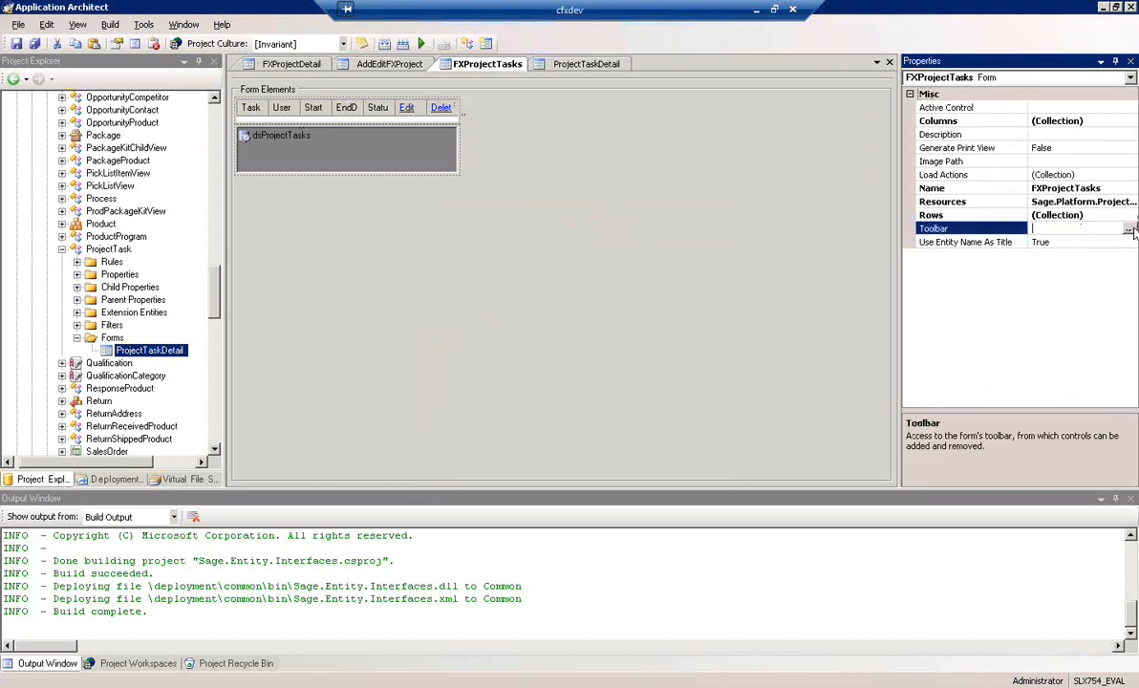
{"action": "left_click", "coordinate": [1128, 229]}
{"action": "left_click", "coordinate": [357, 208]}
{"action": "left_click", "coordinate": [366, 465]}
{"action": "left_click", "coordinate": [382, 60]}
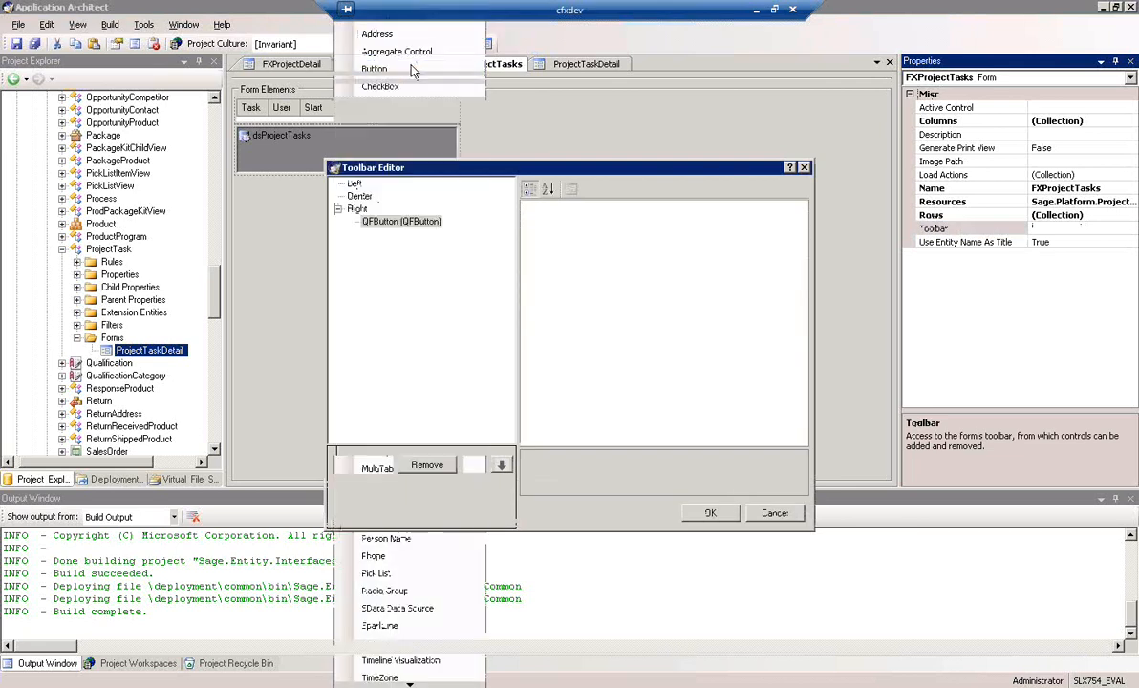
Set the new toolbar button's type to Icon and its caption to "Add"
{"action": "left_click", "coordinate": [726, 220]}
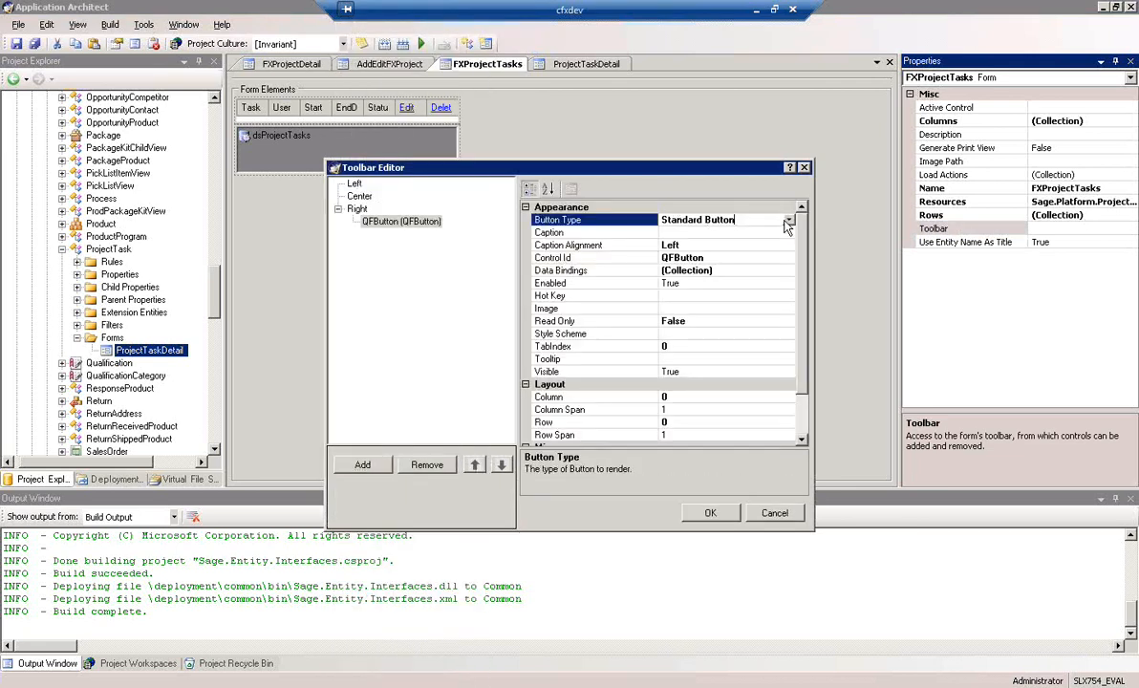
{"action": "left_click", "coordinate": [787, 220]}
{"action": "left_click", "coordinate": [669, 245]}
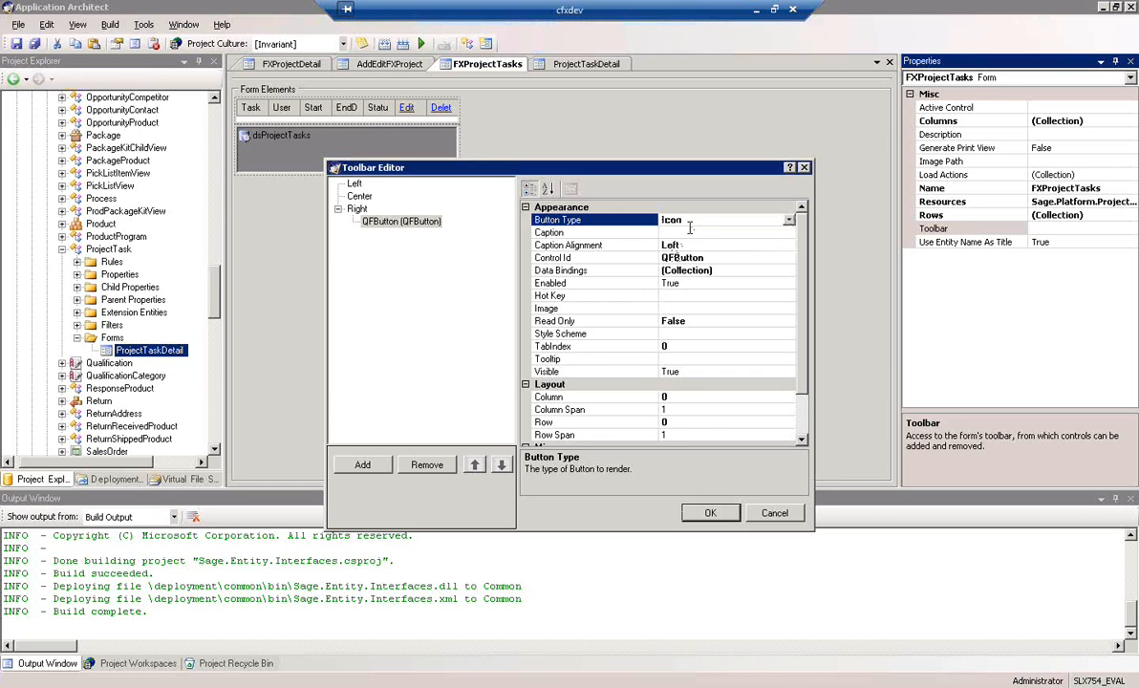
{"action": "left_click", "coordinate": [698, 234]}
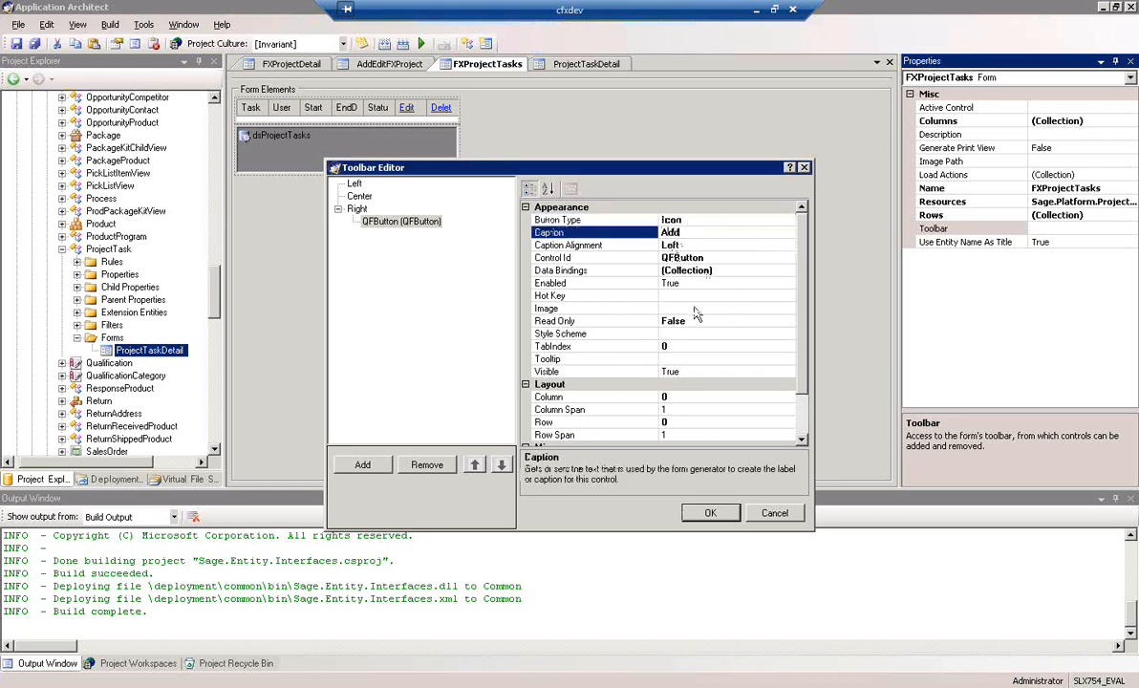
Assign the plus_16x16 image resource to the Add toolbar button
{"action": "left_click", "coordinate": [795, 310]}
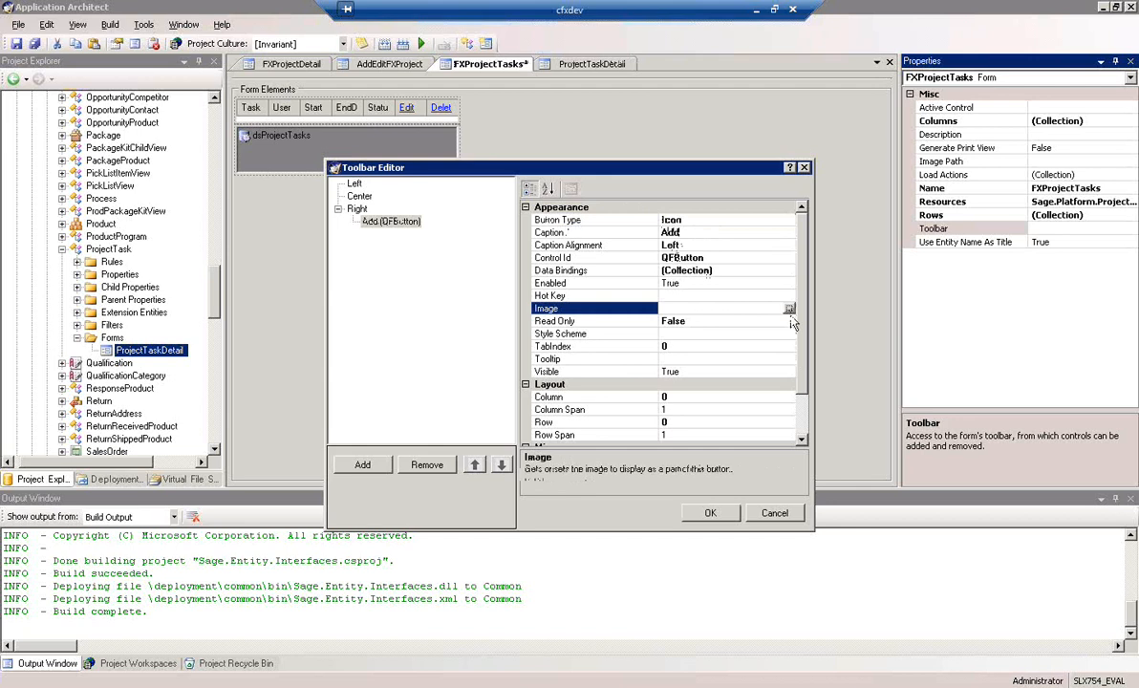
{"action": "left_click", "coordinate": [790, 310]}
{"action": "scroll", "coordinate": [755, 421], "scroll_direction": "down", "scroll_amount": 6}
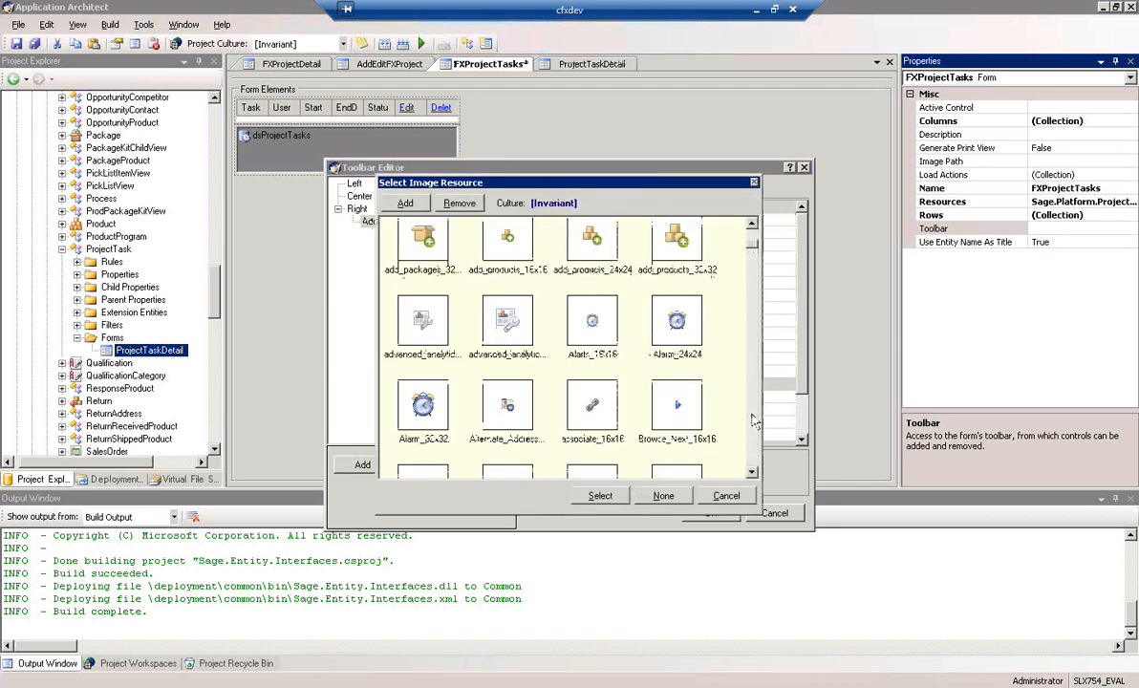
{"action": "scroll", "coordinate": [756, 420], "scroll_direction": "down", "scroll_amount": 15}
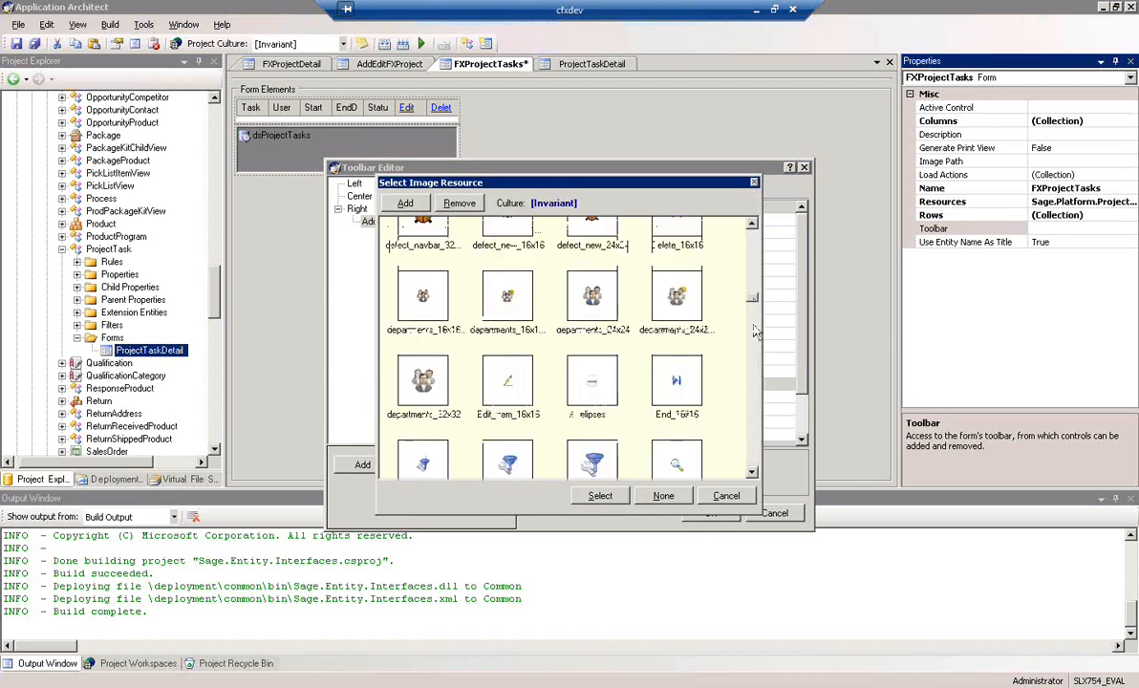
{"action": "scroll", "coordinate": [760, 380], "scroll_direction": "down", "scroll_amount": 2}
{"action": "scroll", "coordinate": [758, 411], "scroll_direction": "up", "scroll_amount": 5}
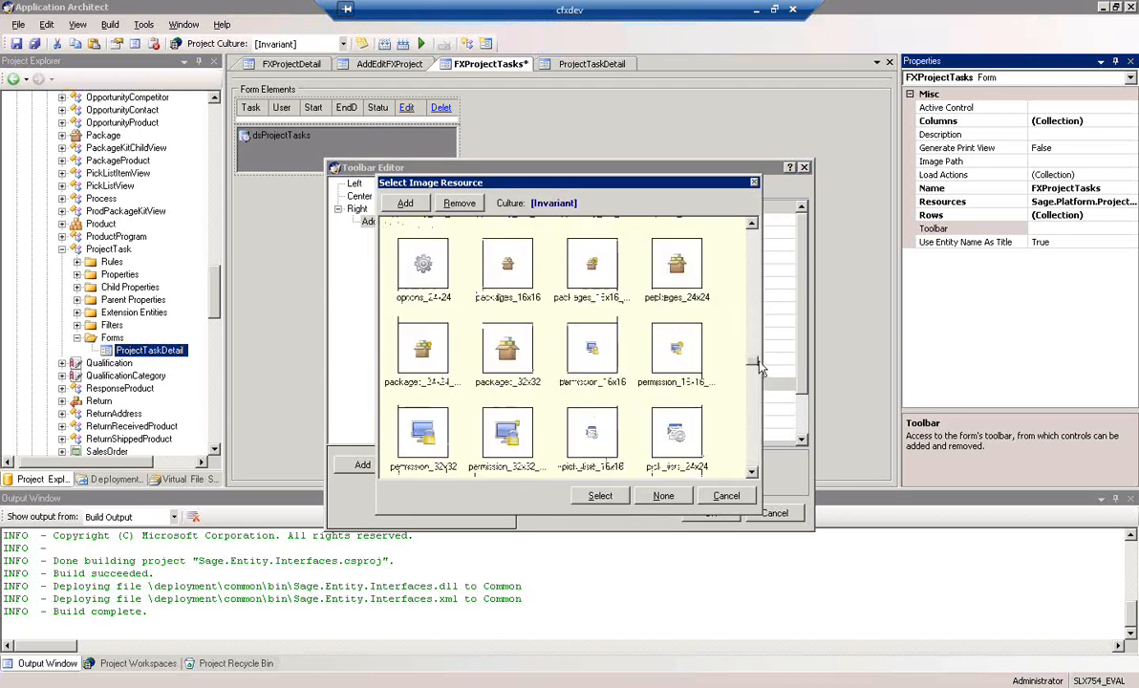
{"action": "scroll", "coordinate": [755, 441], "scroll_direction": "down", "scroll_amount": 4}
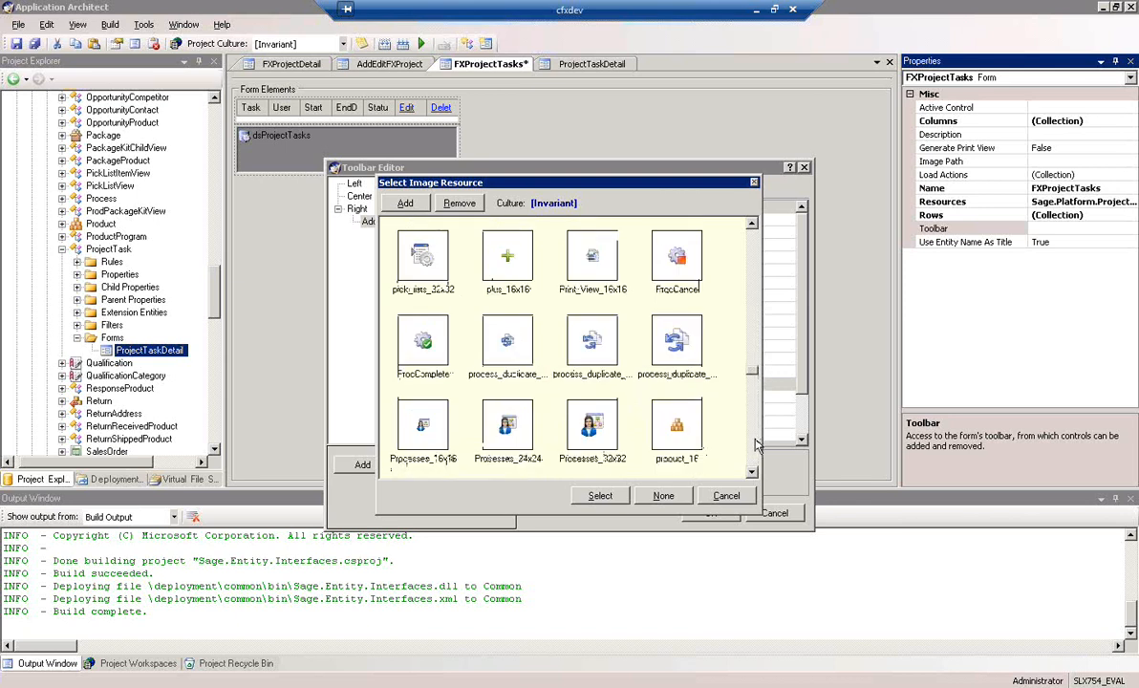
{"action": "left_click", "coordinate": [507, 256]}
{"action": "left_click", "coordinate": [602, 496]}
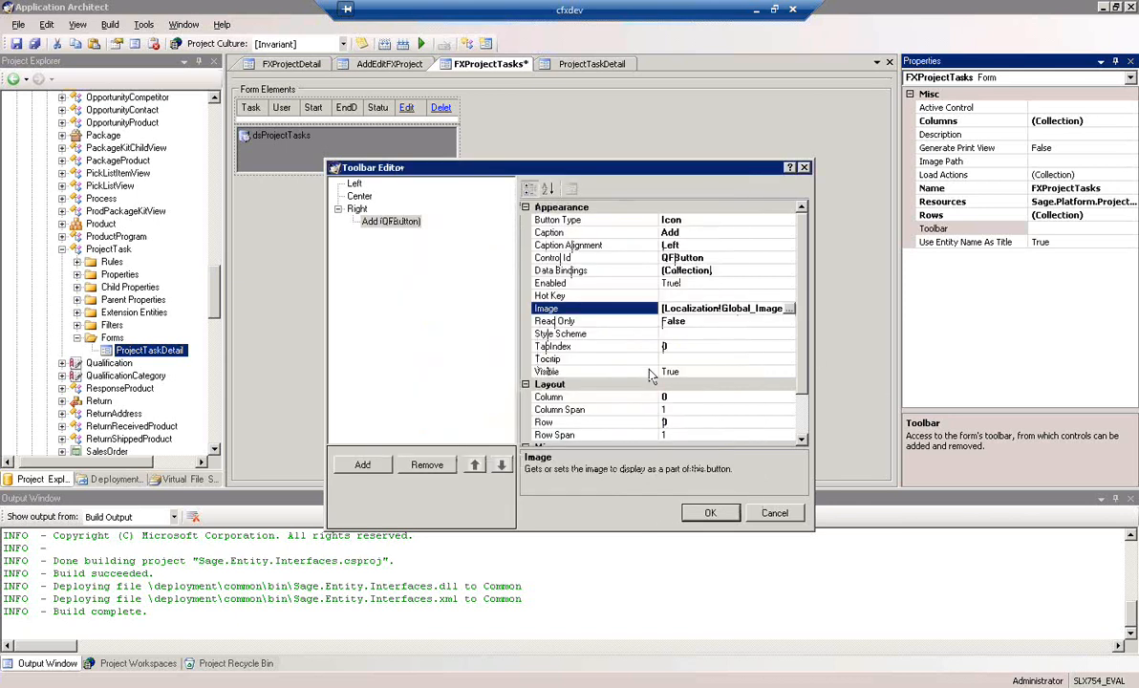
Choose Insert Child Dialog Action as the Add toolbar button's on-click action
{"action": "left_click", "coordinate": [801, 384]}
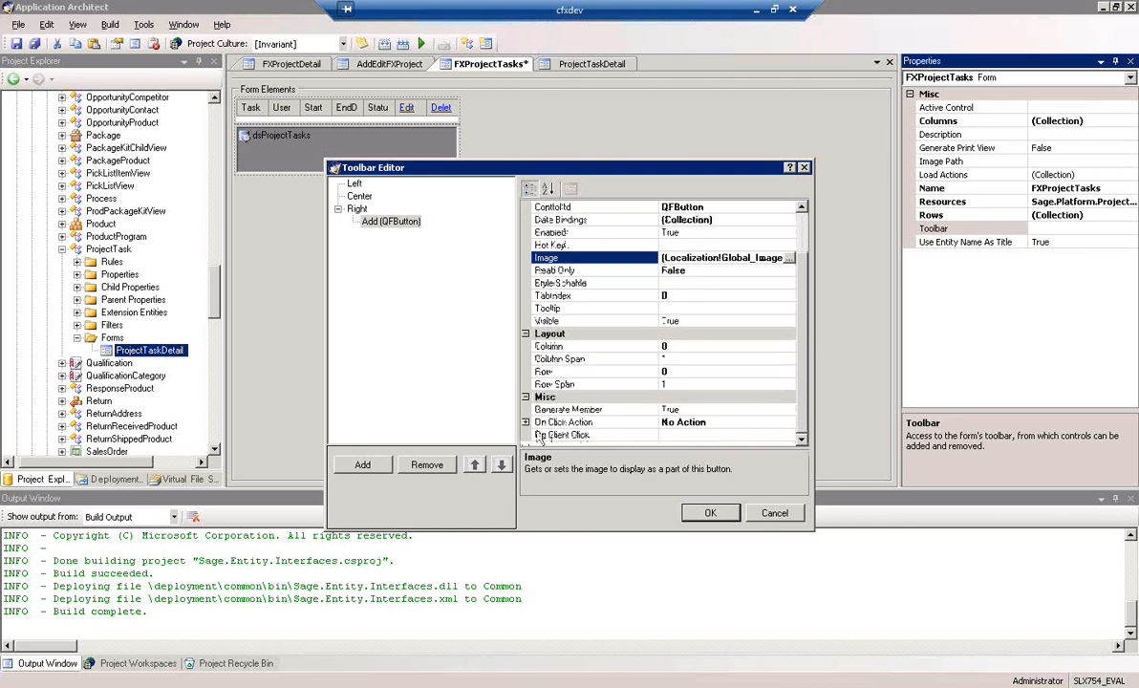
{"action": "left_click", "coordinate": [565, 422]}
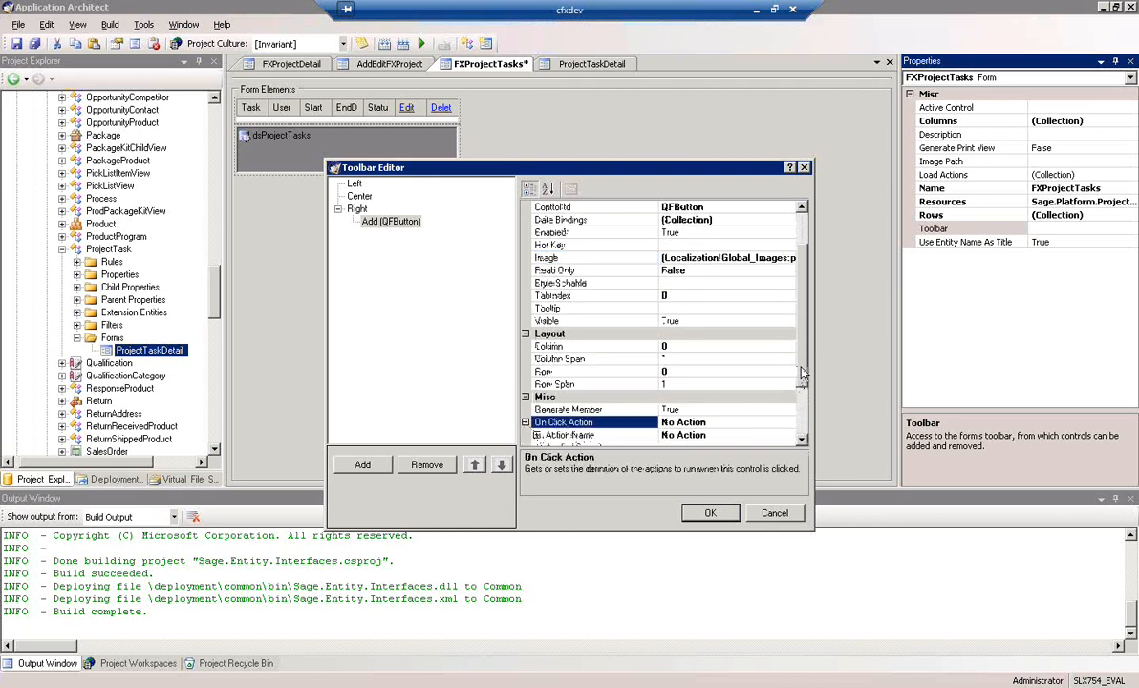
{"action": "scroll", "coordinate": [750, 350], "scroll_direction": "down", "scroll_amount": 2}
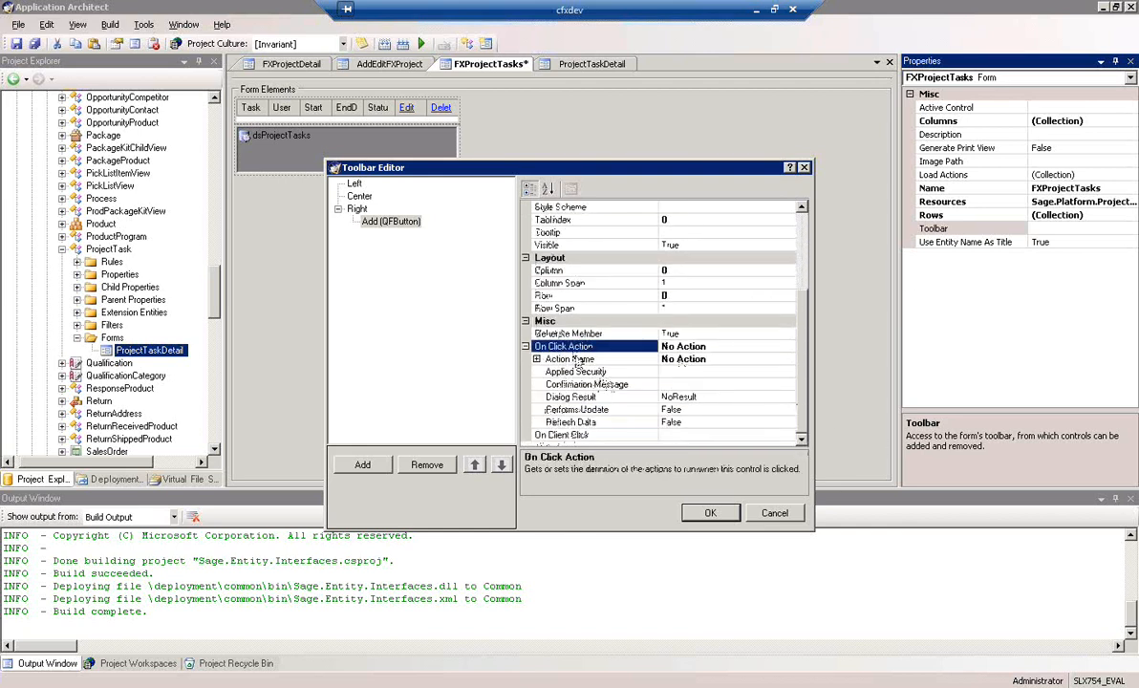
{"action": "left_click", "coordinate": [554, 359]}
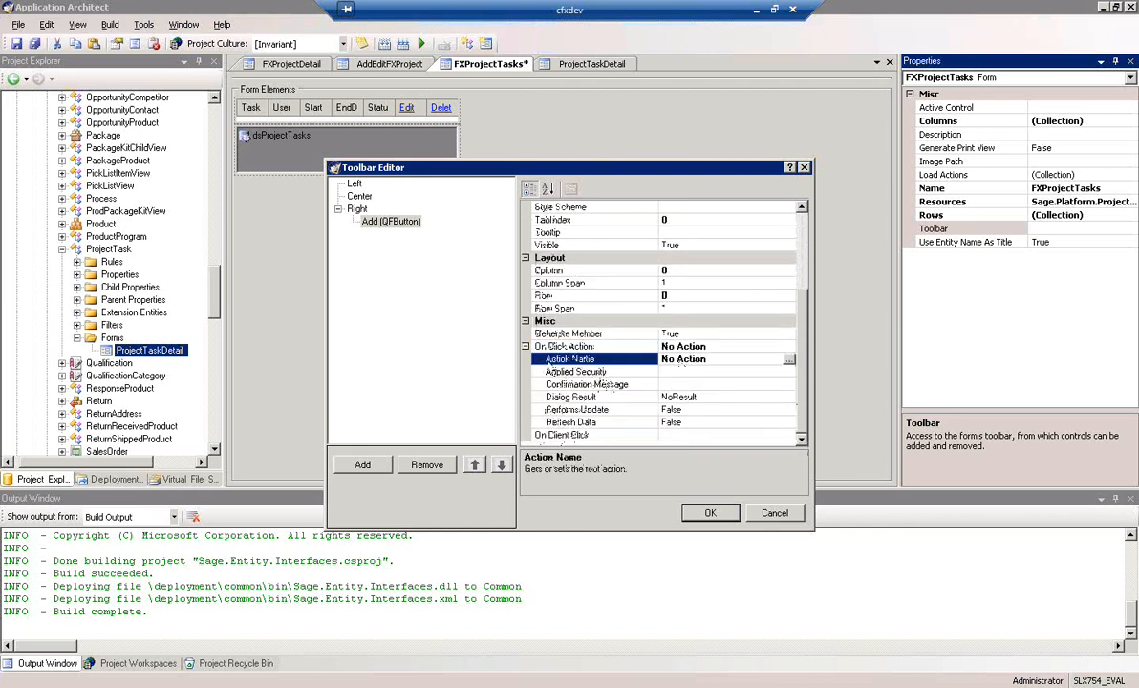
{"action": "left_click", "coordinate": [789, 362]}
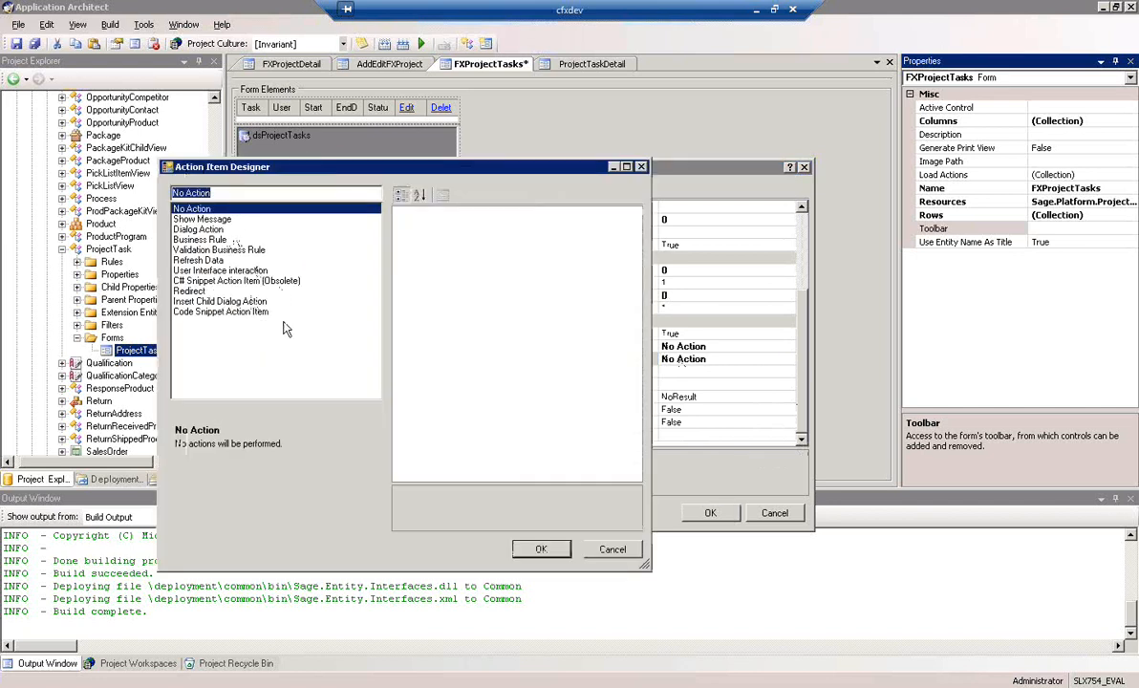
{"action": "left_click", "coordinate": [235, 302]}
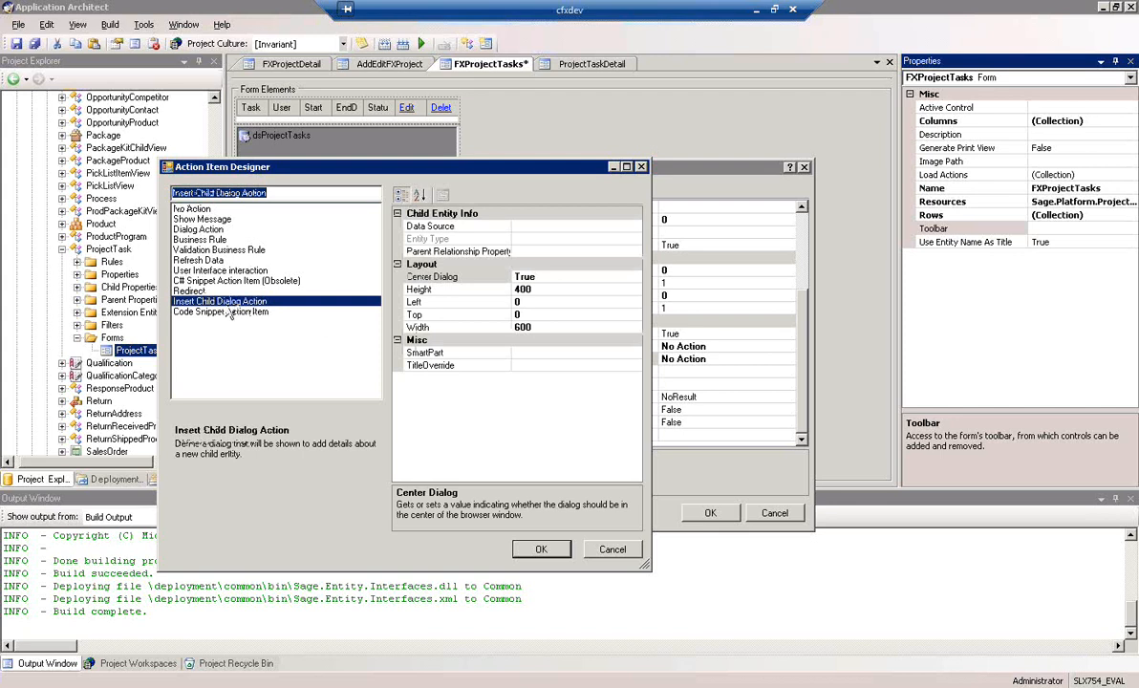
Set the child dialog action's data source to dsProjectTasks and its smart part to ProjectTaskDetail
{"action": "left_click", "coordinate": [583, 225]}
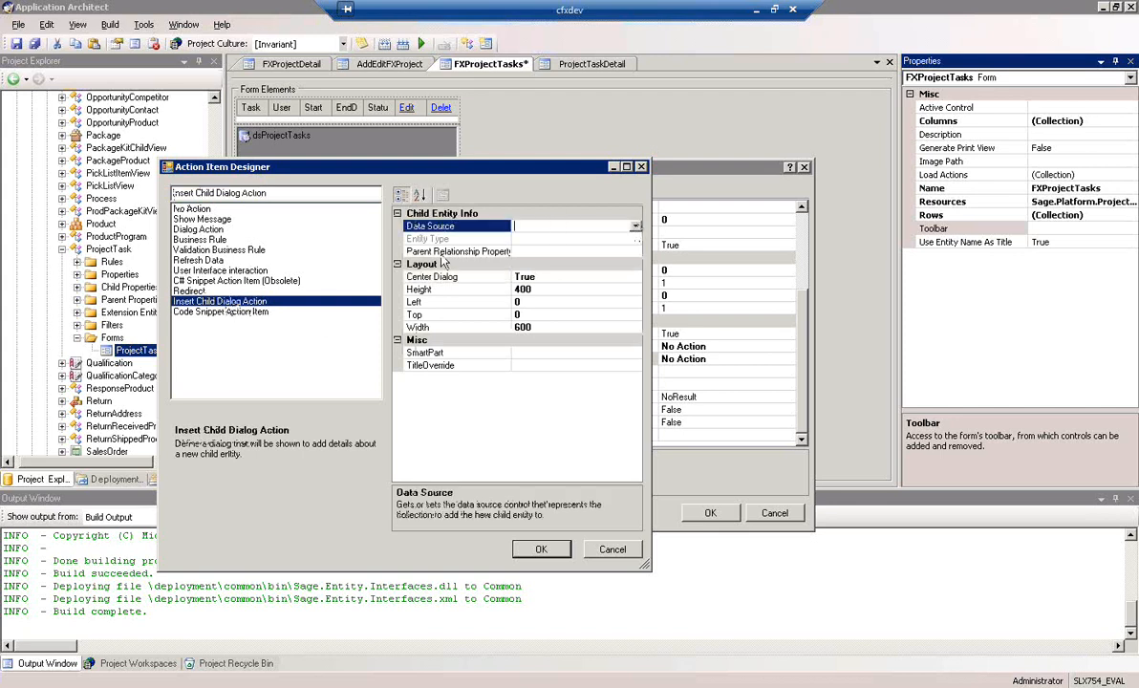
{"action": "left_click", "coordinate": [597, 225]}
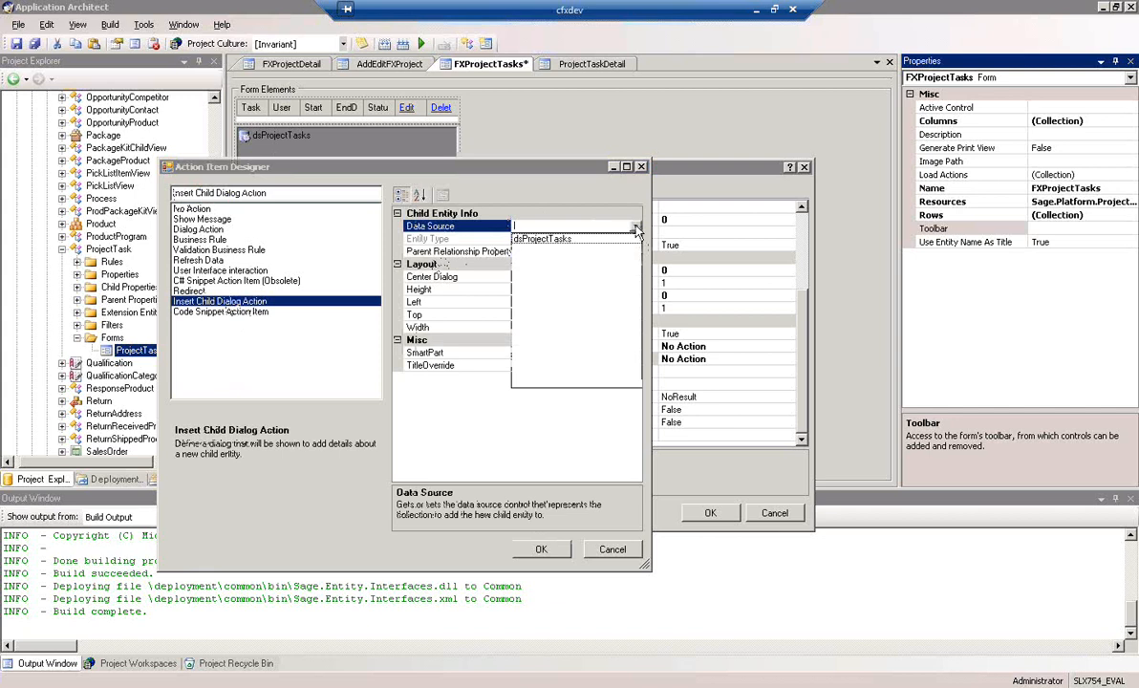
{"action": "left_click", "coordinate": [547, 240]}
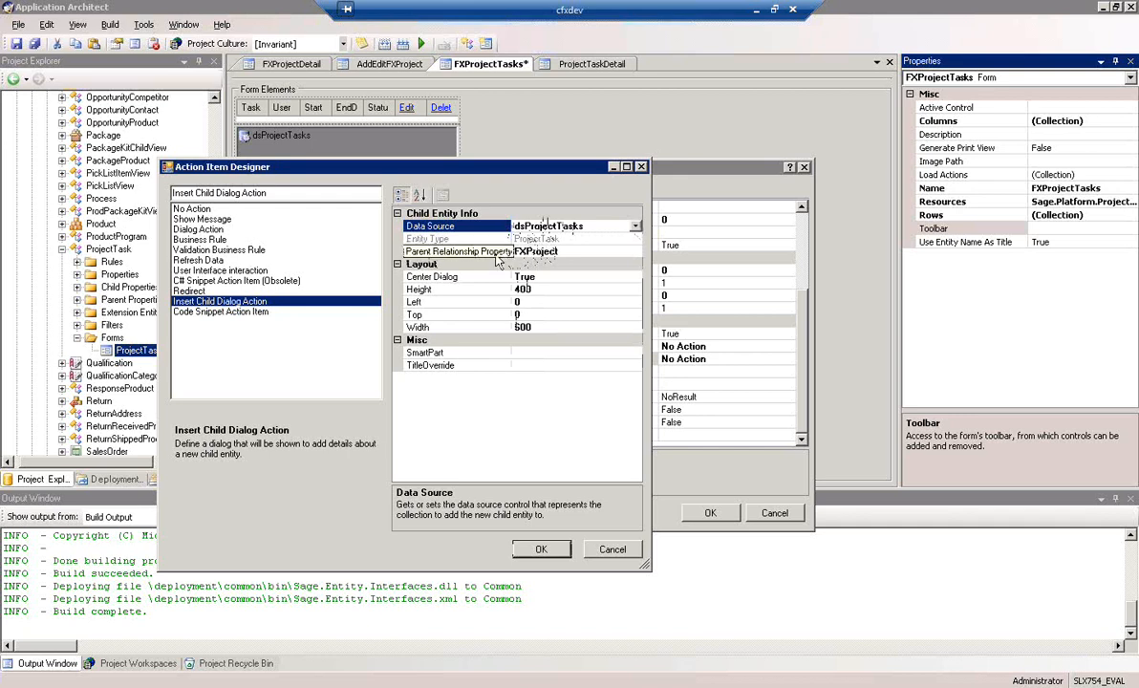
{"action": "left_click", "coordinate": [550, 353]}
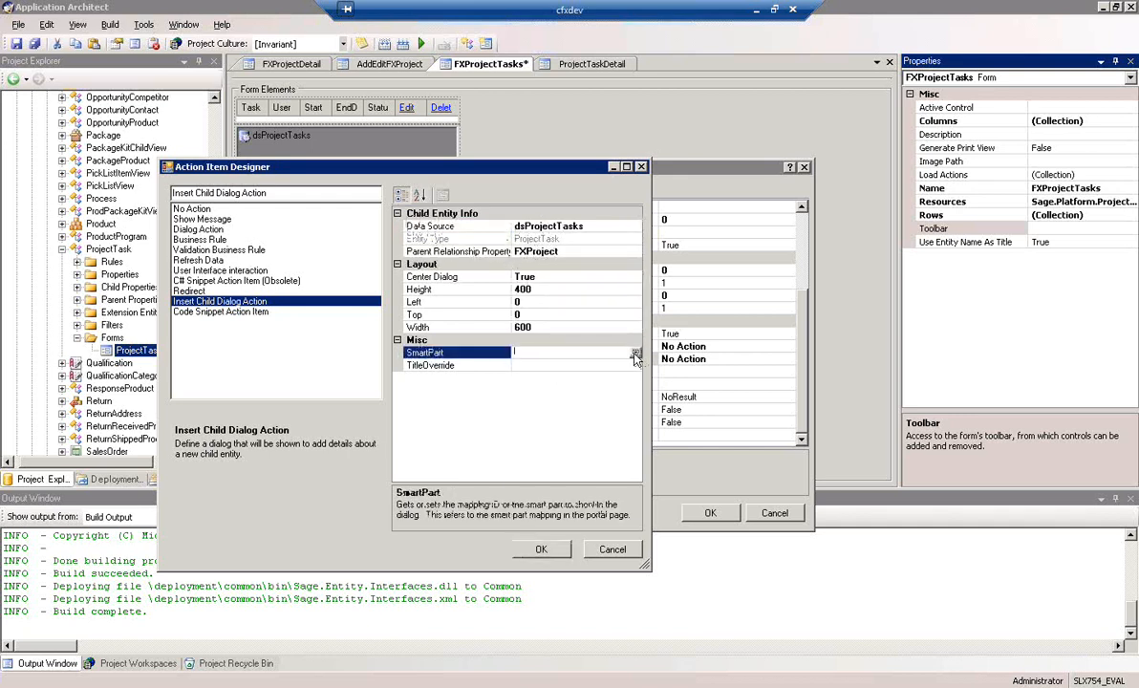
{"action": "left_click", "coordinate": [636, 354]}
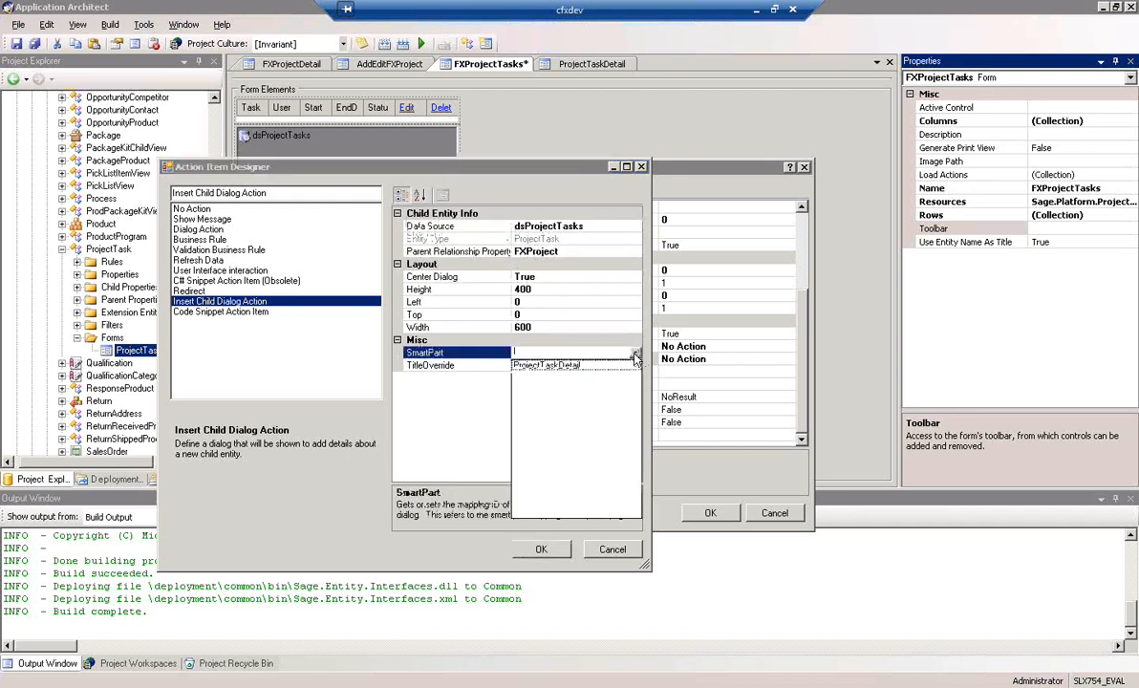
{"action": "left_click", "coordinate": [552, 368]}
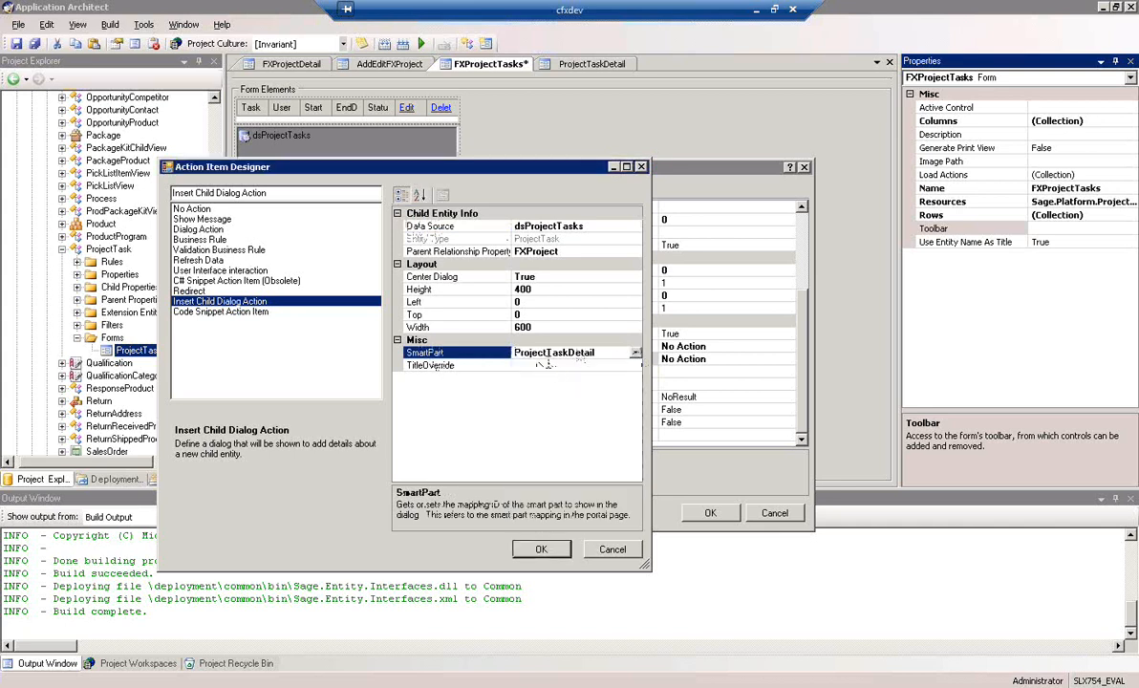
Set the child dialog's title override to "Add Task", accept the toolbar changes and save the FXProjectTasks form
{"action": "left_click", "coordinate": [549, 365]}
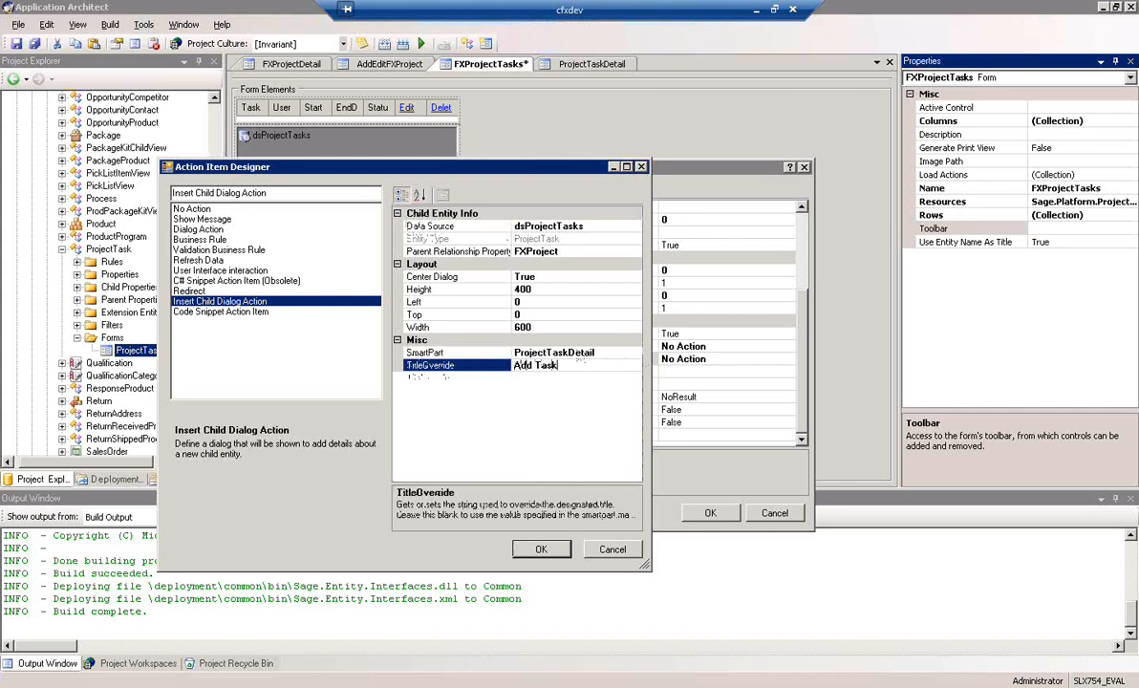
{"action": "left_click", "coordinate": [541, 549]}
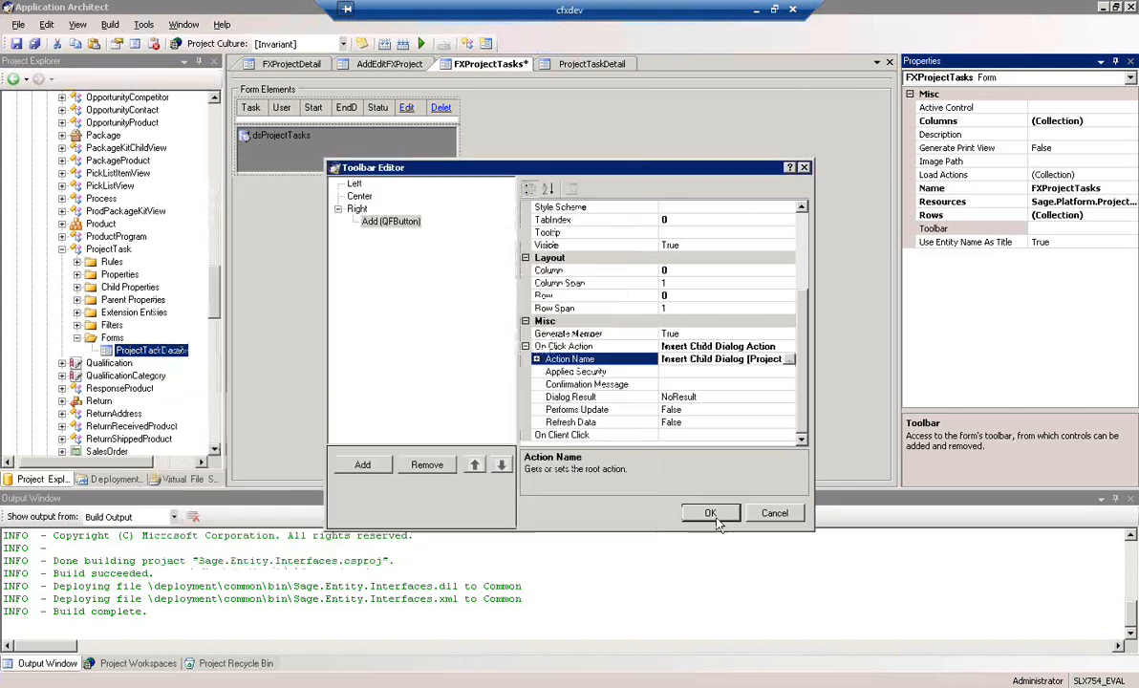
{"action": "left_click", "coordinate": [711, 515]}
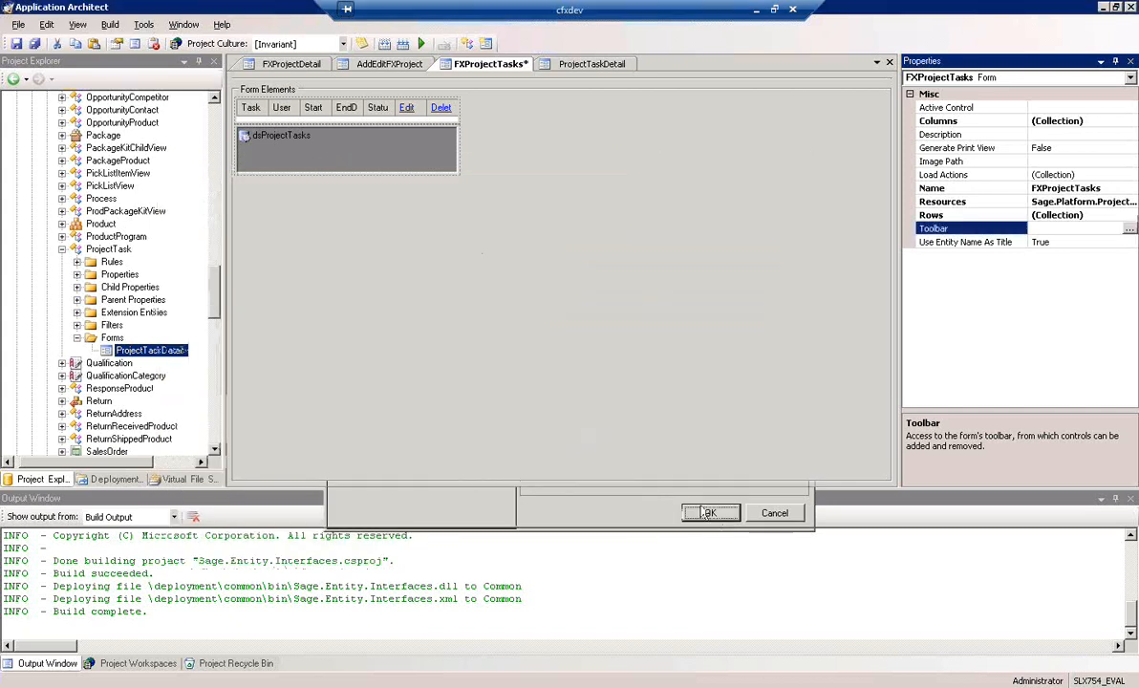
{"action": "left_click", "coordinate": [16, 44]}
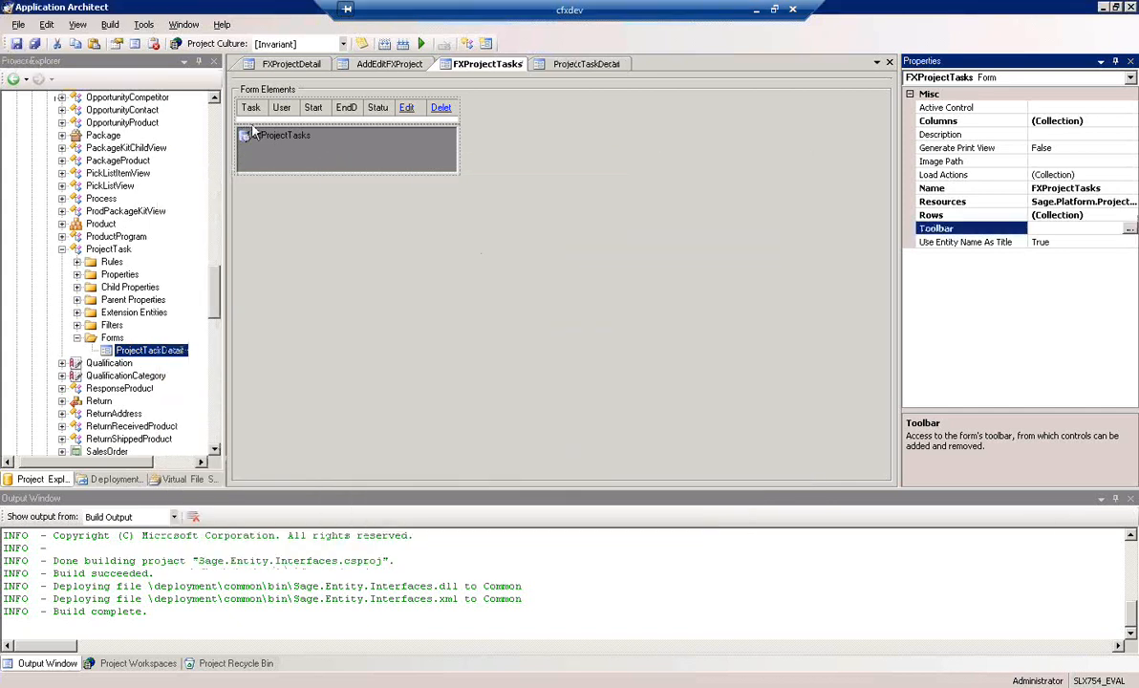
Review the open FXProjectDetail, AddEditFXProject, ProjectTaskDetail and FXProjectTasks forms
{"action": "left_click", "coordinate": [305, 68]}
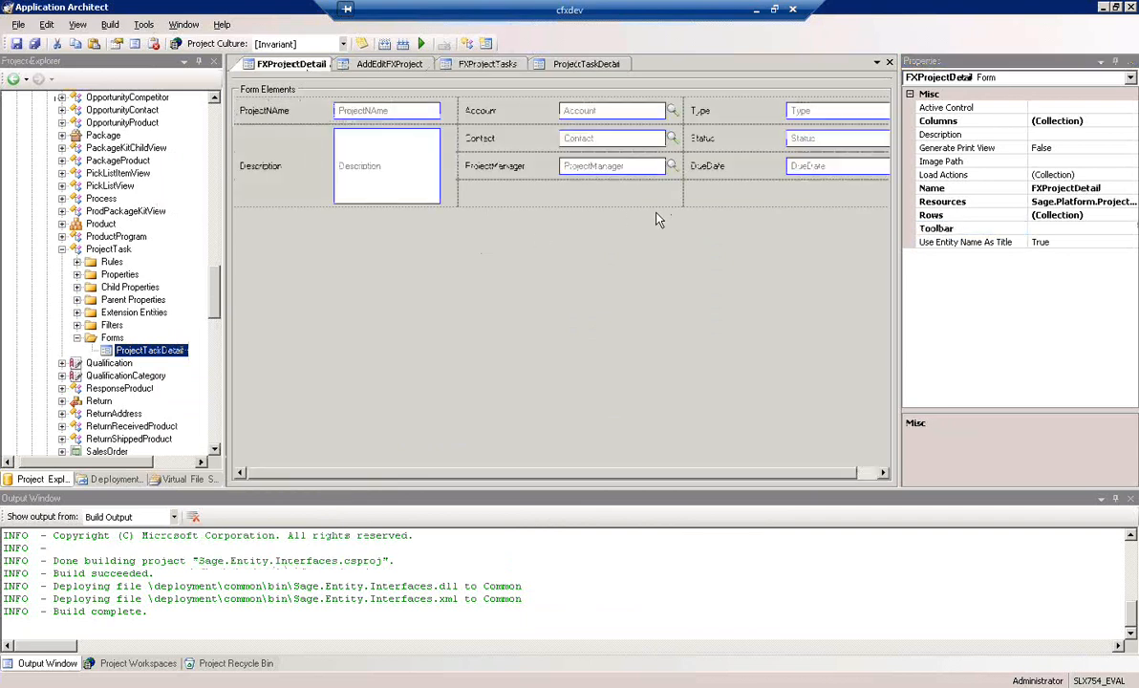
{"action": "left_click", "coordinate": [378, 67]}
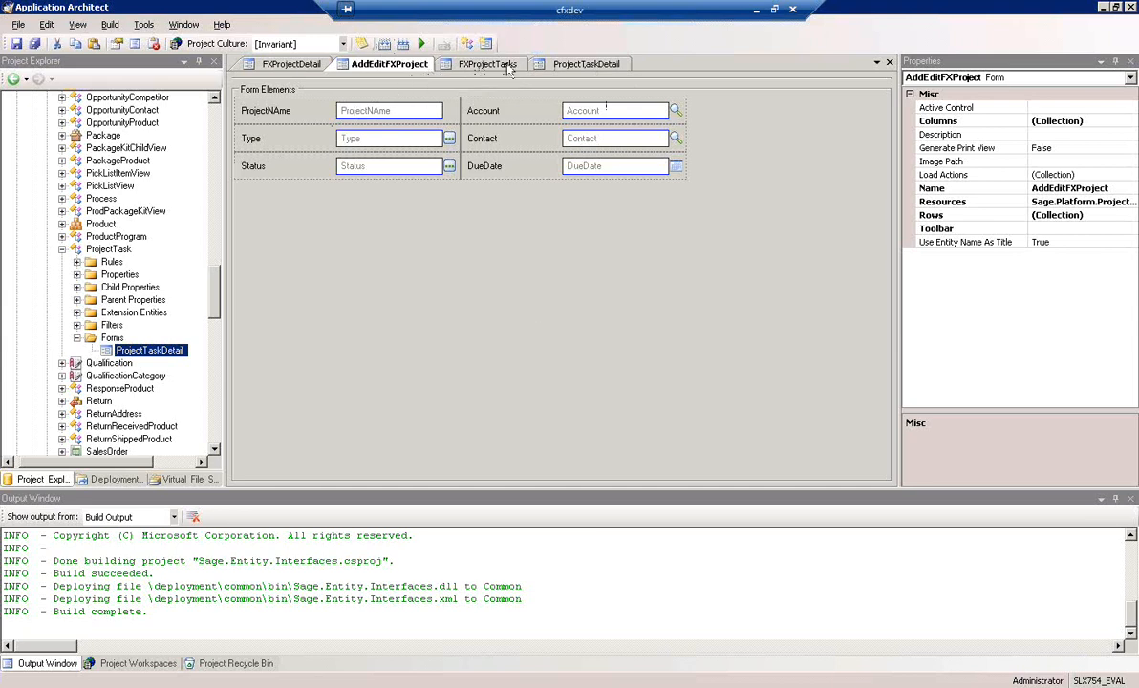
{"action": "left_click", "coordinate": [587, 67]}
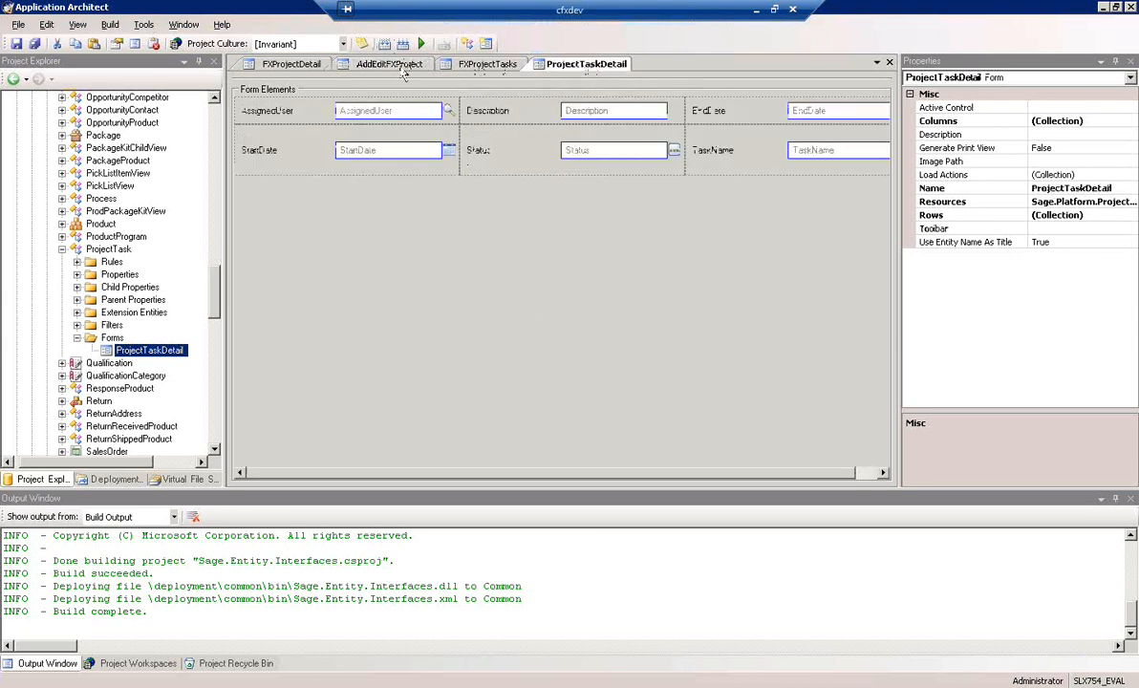
{"action": "left_click", "coordinate": [486, 64]}
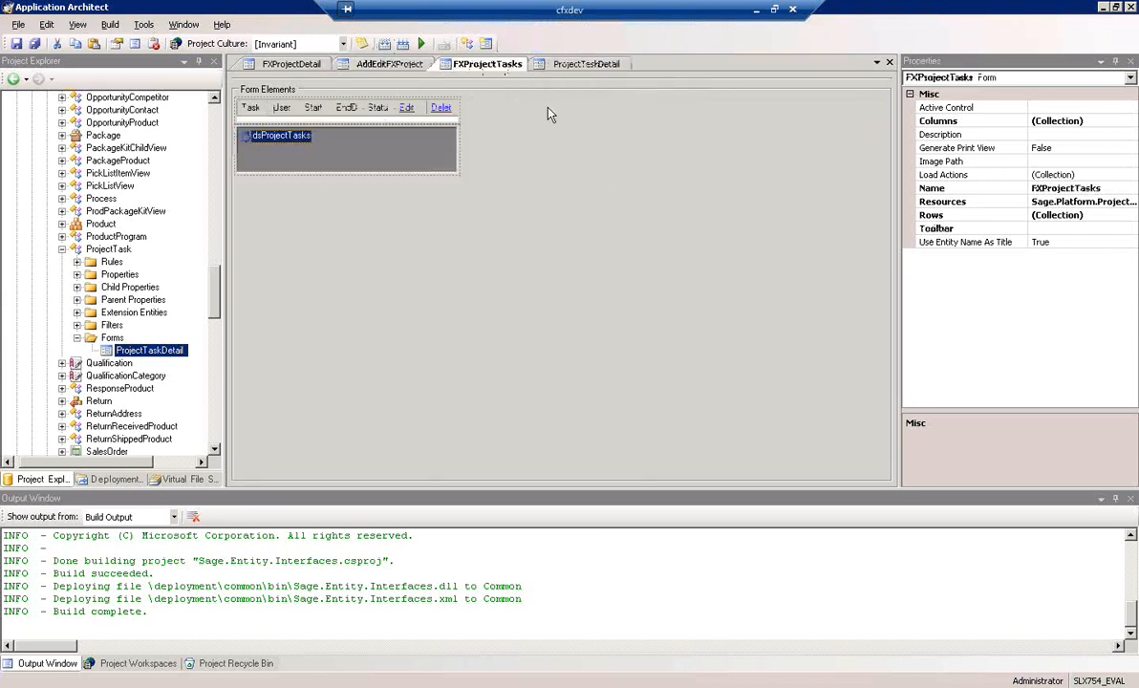
{"action": "left_click", "coordinate": [578, 64]}
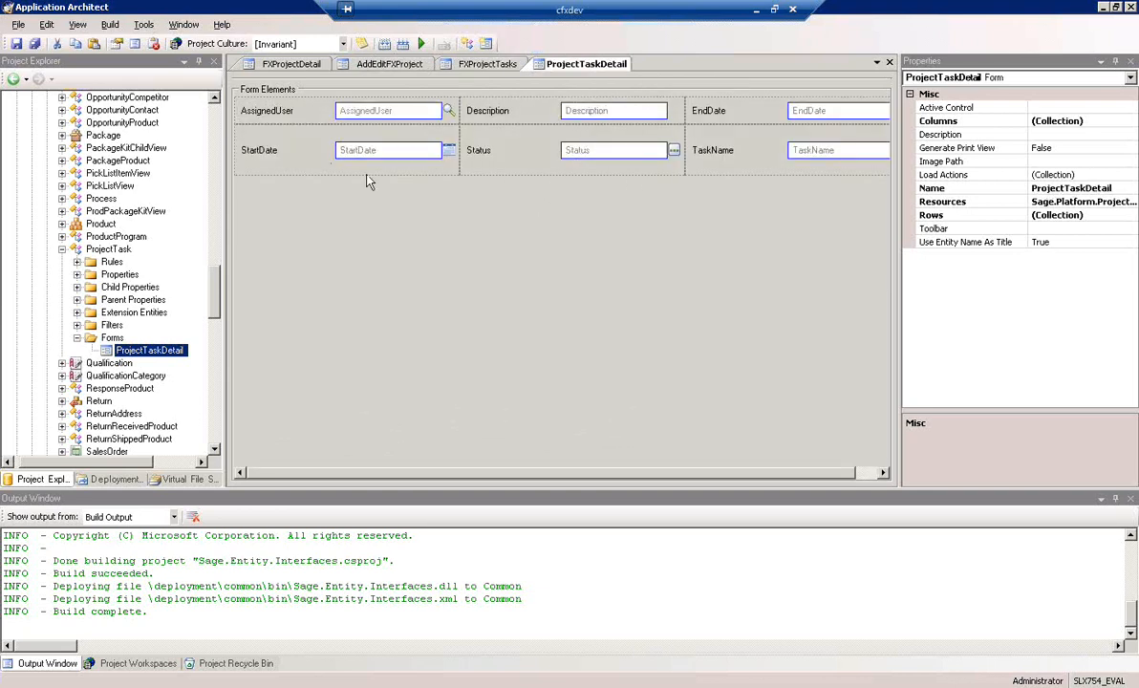
Collapse the ProjectTask entity, the SalesLogix Application Entities package and the Packages folder in the project tree
{"action": "left_click", "coordinate": [76, 337]}
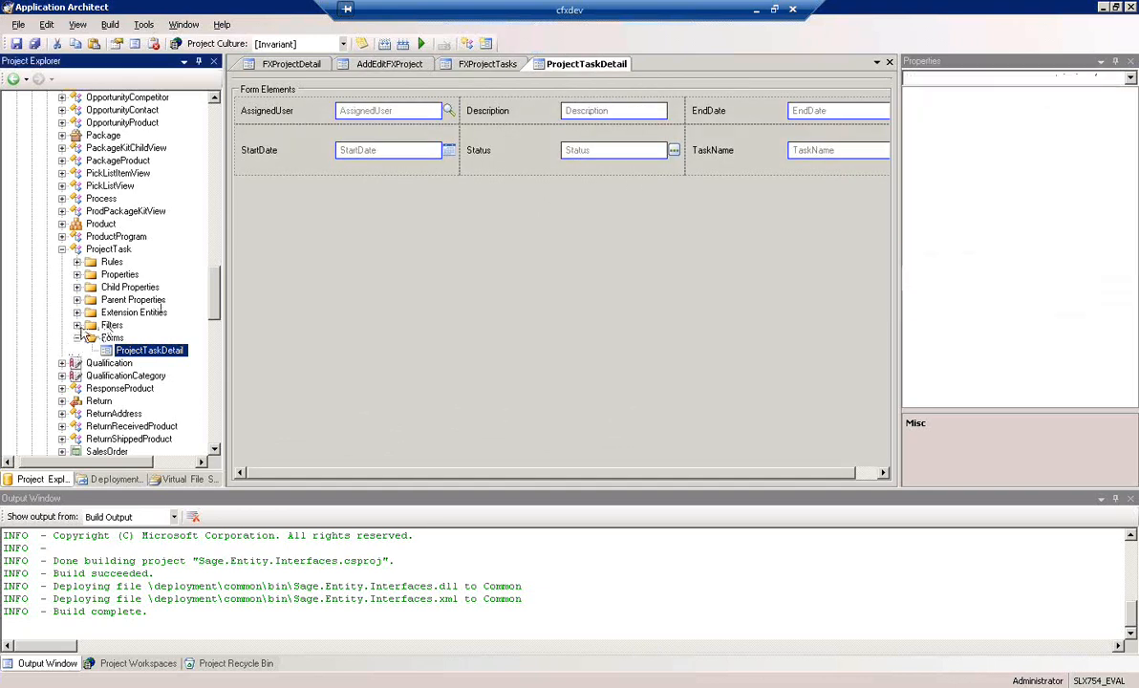
{"action": "left_click", "coordinate": [62, 249]}
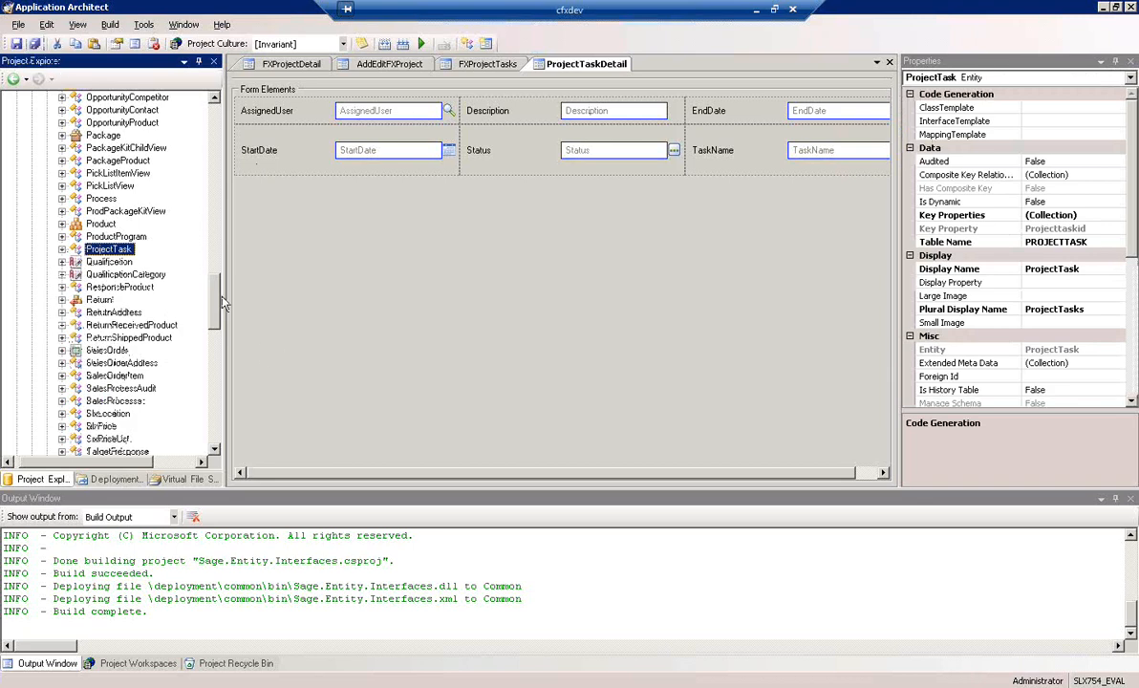
{"action": "left_click_drag", "start_coordinate": [216, 303], "coordinate": [196, 98]}
{"action": "left_click", "coordinate": [47, 161]}
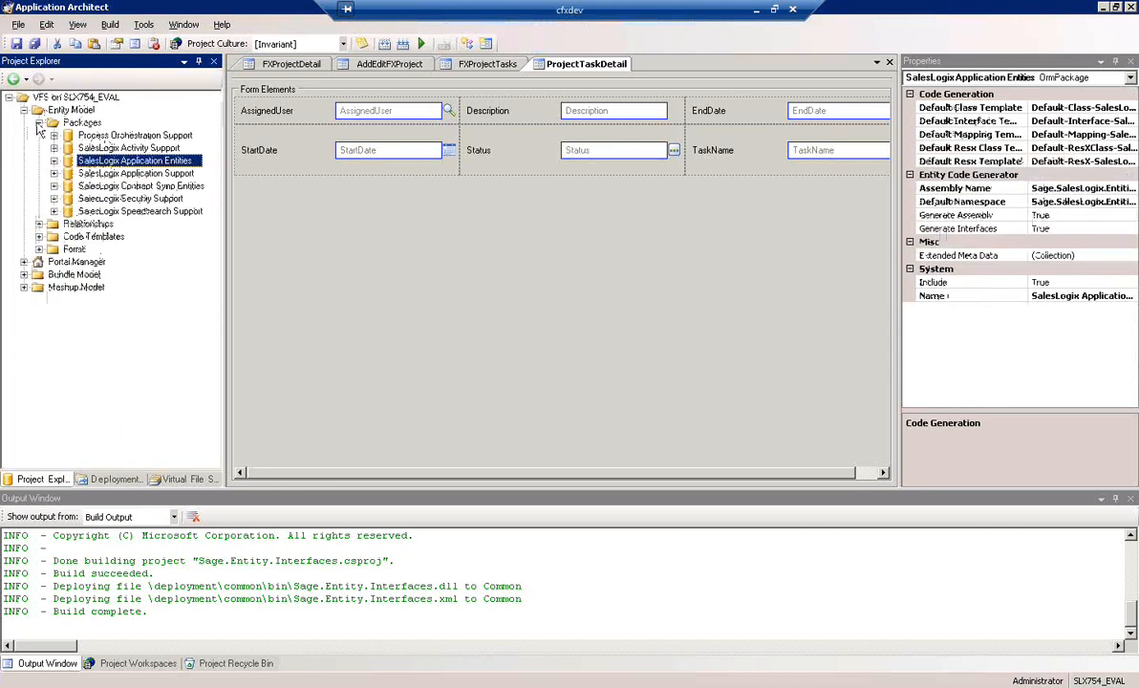
{"action": "double_click", "coordinate": [74, 122]}
Expand the Pages folder of the Sage SalesLogix portal under Portal Manager
{"action": "left_click", "coordinate": [67, 174]}
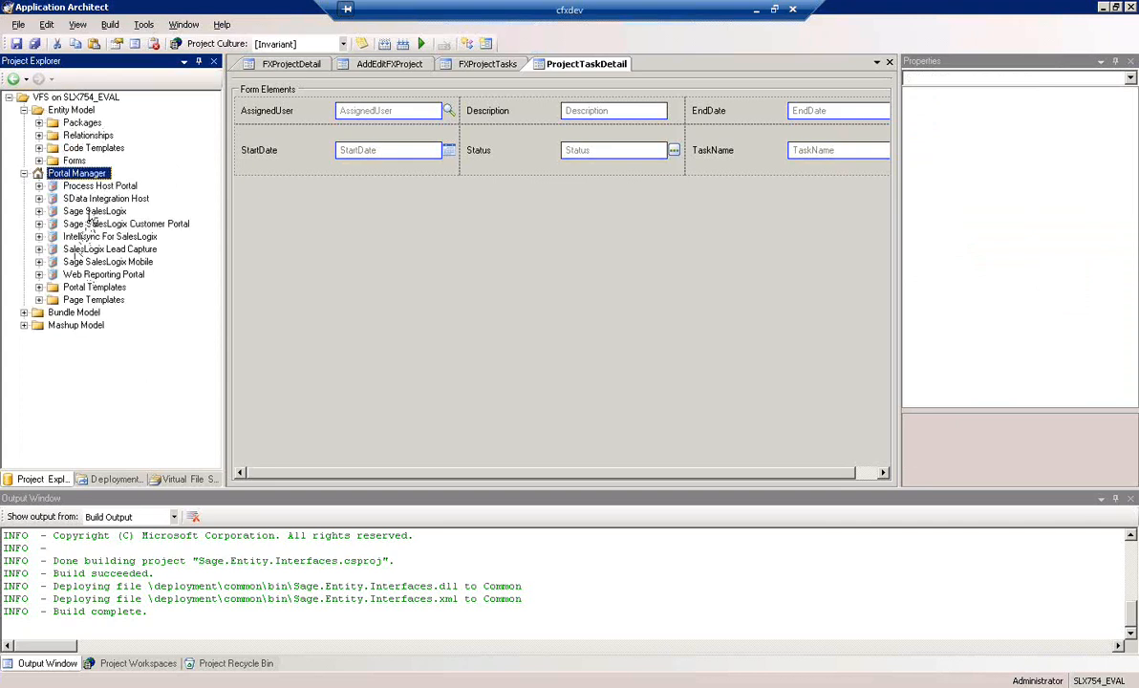
{"action": "left_click", "coordinate": [92, 213]}
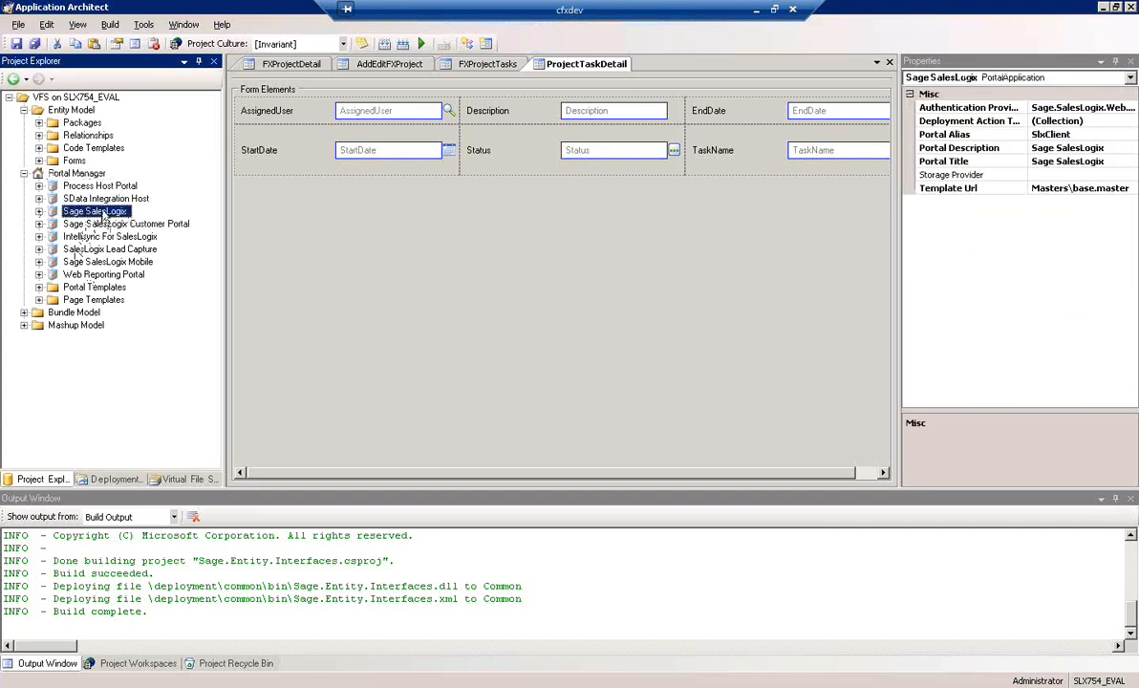
{"action": "left_click", "coordinate": [39, 212]}
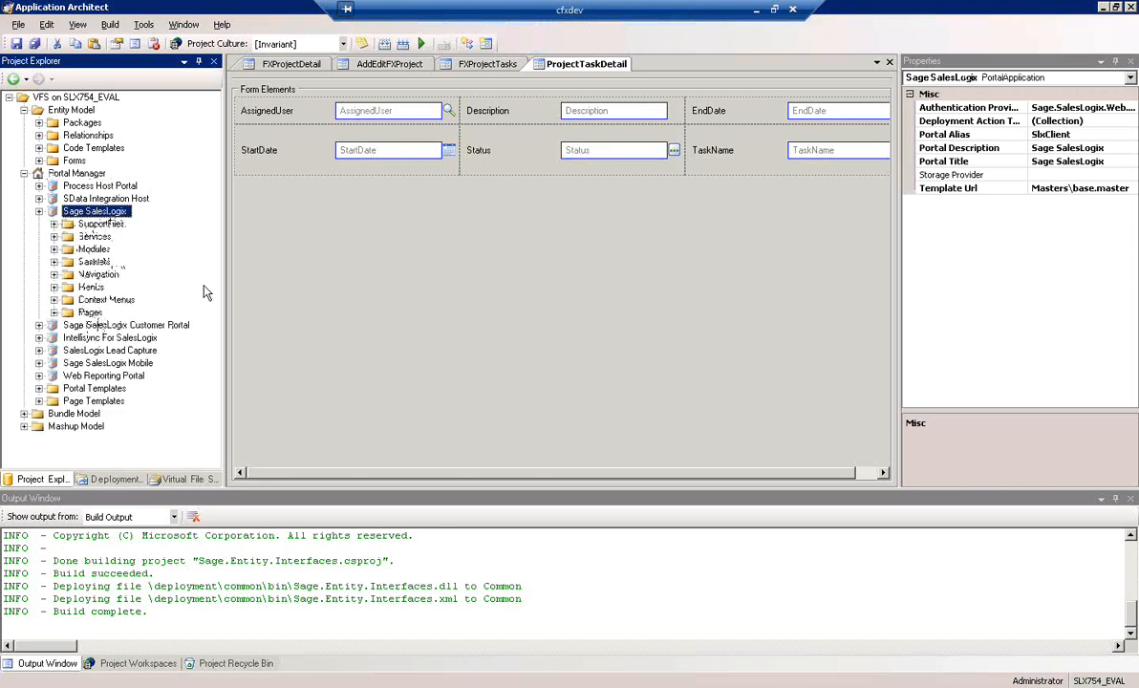
{"action": "left_click", "coordinate": [90, 313]}
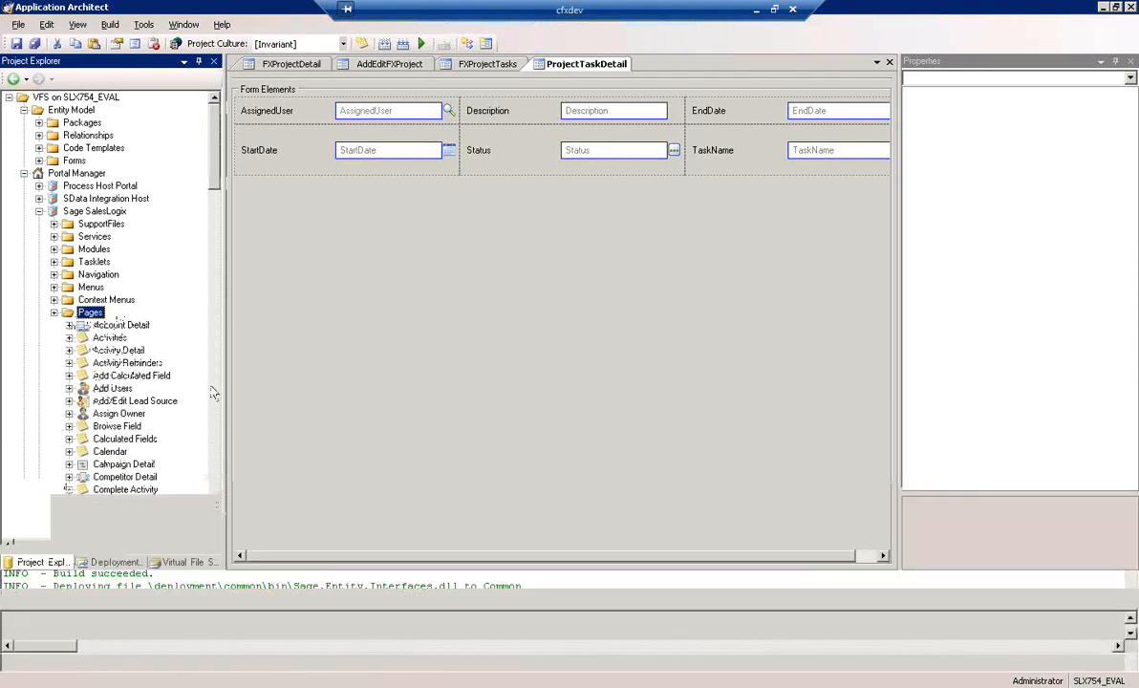
{"action": "left_click", "coordinate": [215, 533]}
{"action": "left_click", "coordinate": [215, 534]}
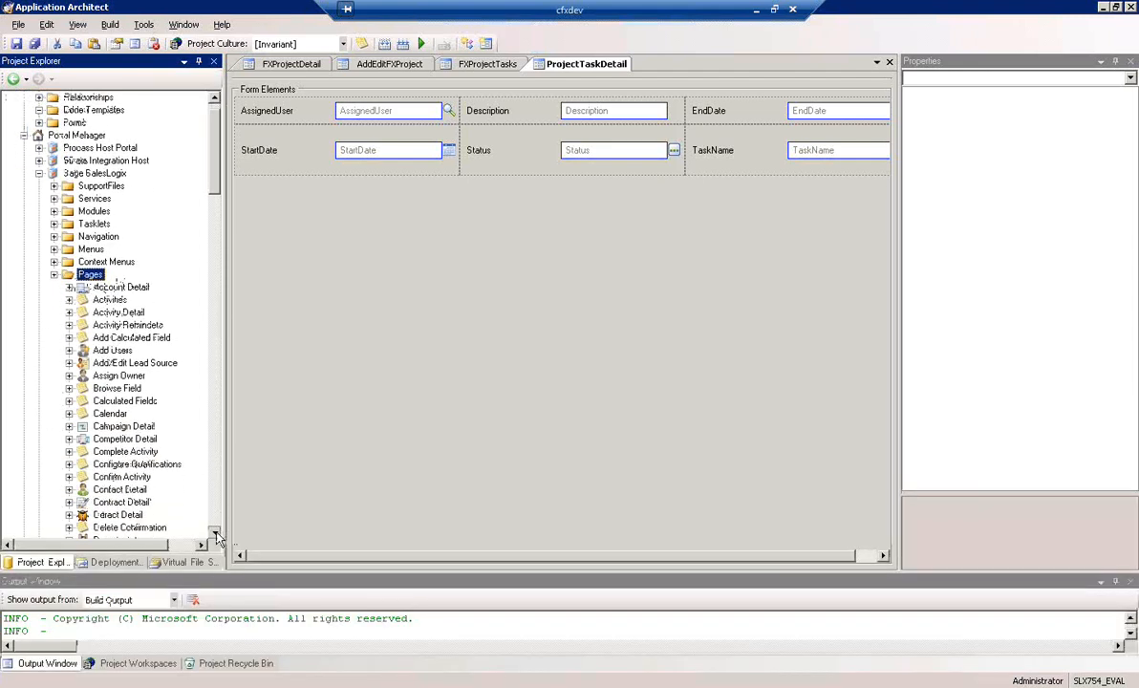
{"action": "left_click", "coordinate": [216, 534]}
{"action": "left_click", "coordinate": [215, 535]}
{"action": "left_click", "coordinate": [215, 534]}
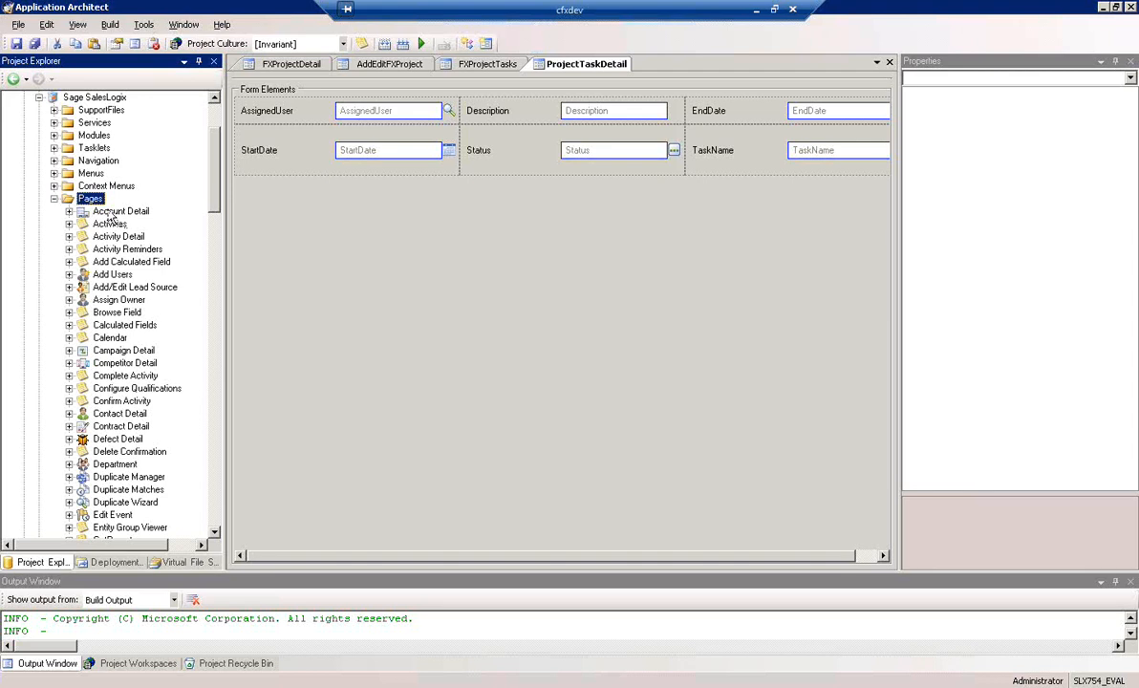
{"action": "right_click", "coordinate": [91, 201]}
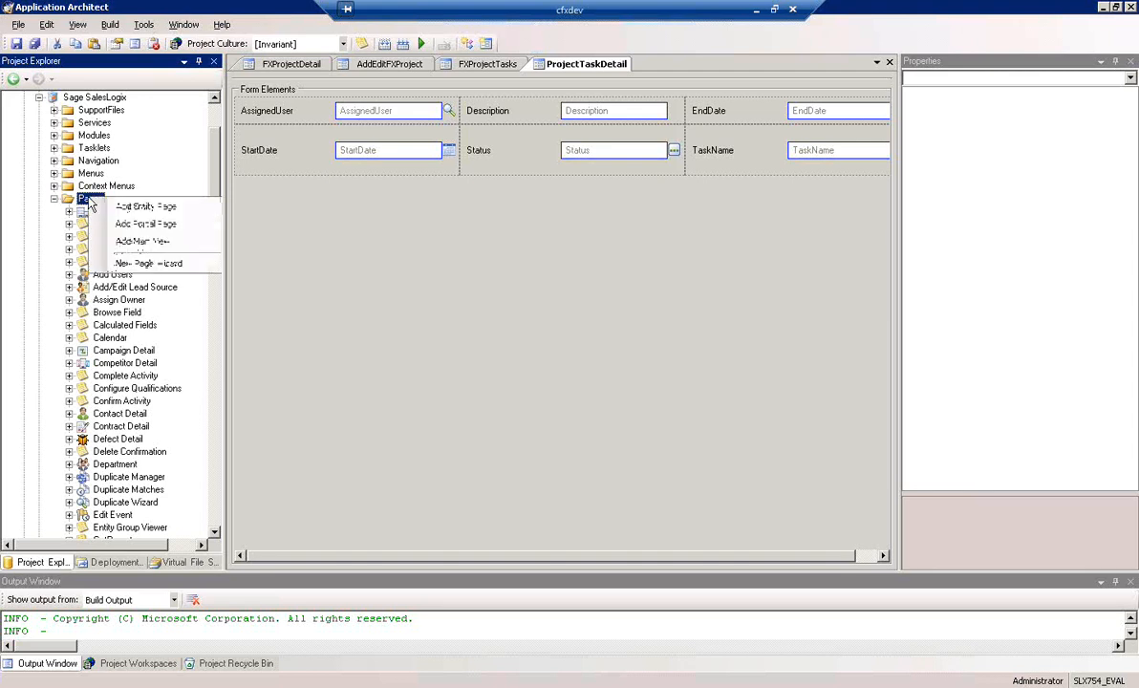
{"action": "left_click", "coordinate": [145, 207]}
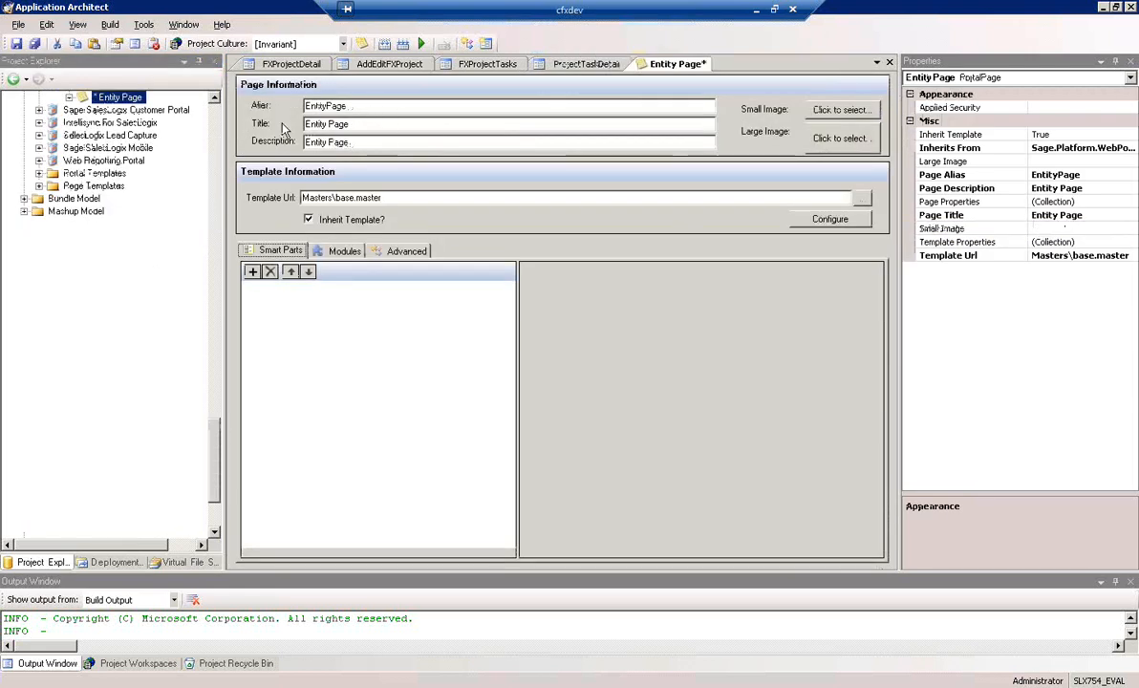
{"action": "left_click", "coordinate": [890, 63]}
{"action": "left_click", "coordinate": [572, 382]}
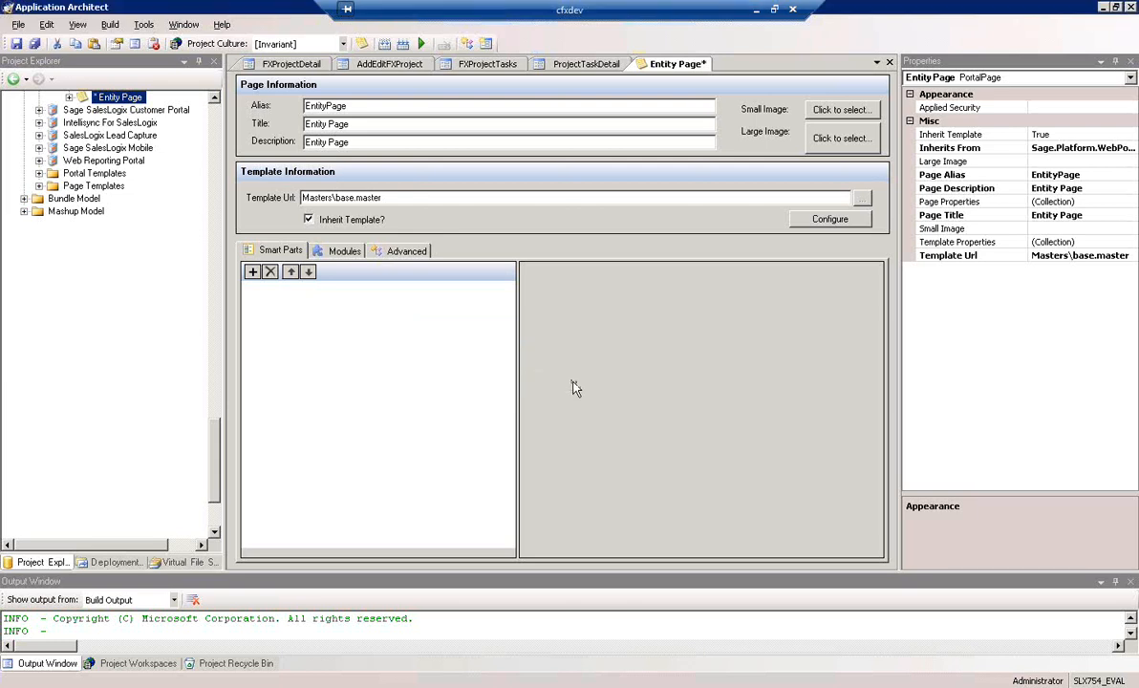
Start the New Page Wizard on the Sage SalesLogix portal's Pages folder and accept the Entity Page type
{"action": "left_click_drag", "start_coordinate": [214, 478], "coordinate": [214, 167]}
{"action": "left_click", "coordinate": [91, 248]}
{"action": "right_click", "coordinate": [91, 248]}
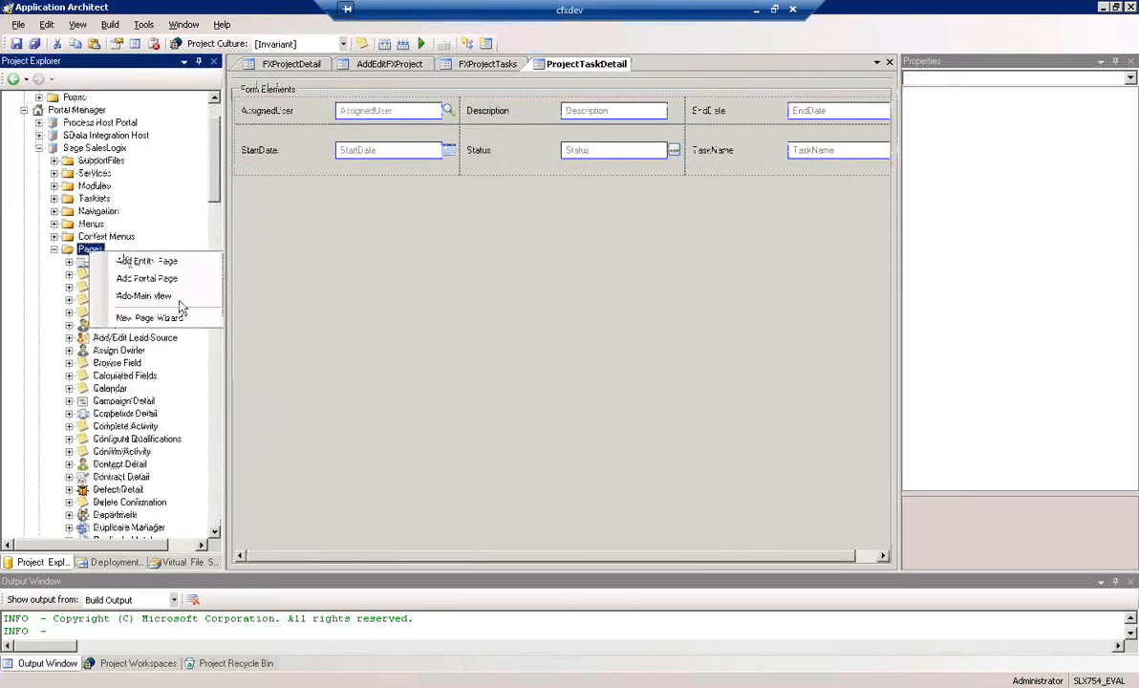
{"action": "left_click", "coordinate": [158, 321]}
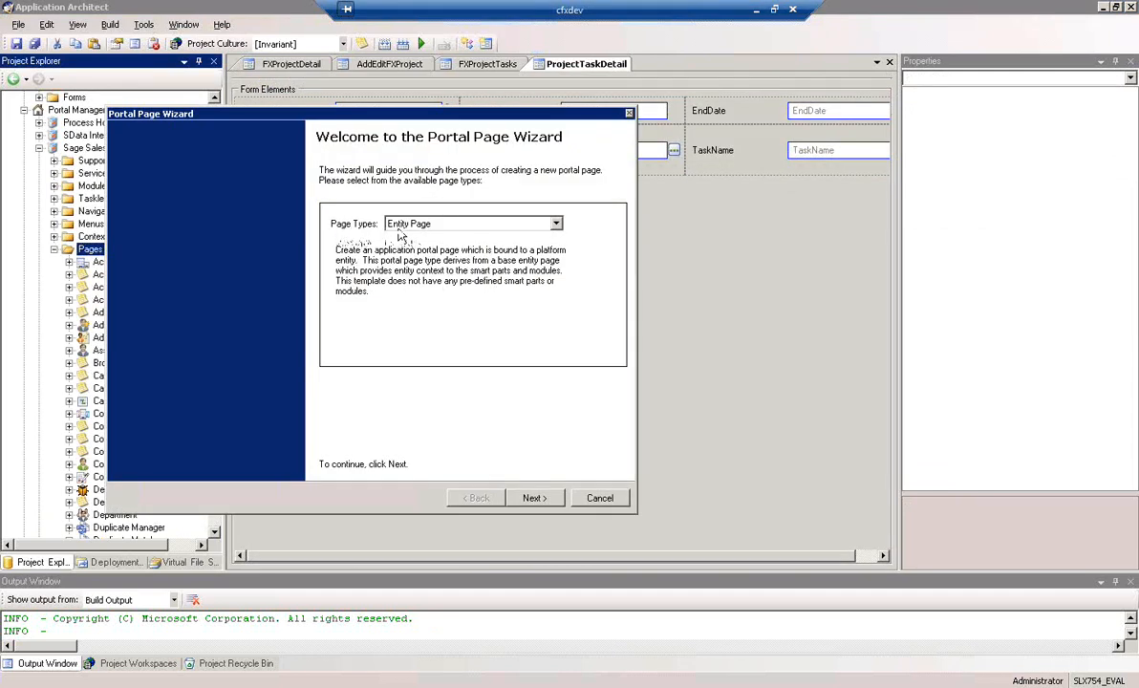
{"action": "left_click", "coordinate": [535, 498]}
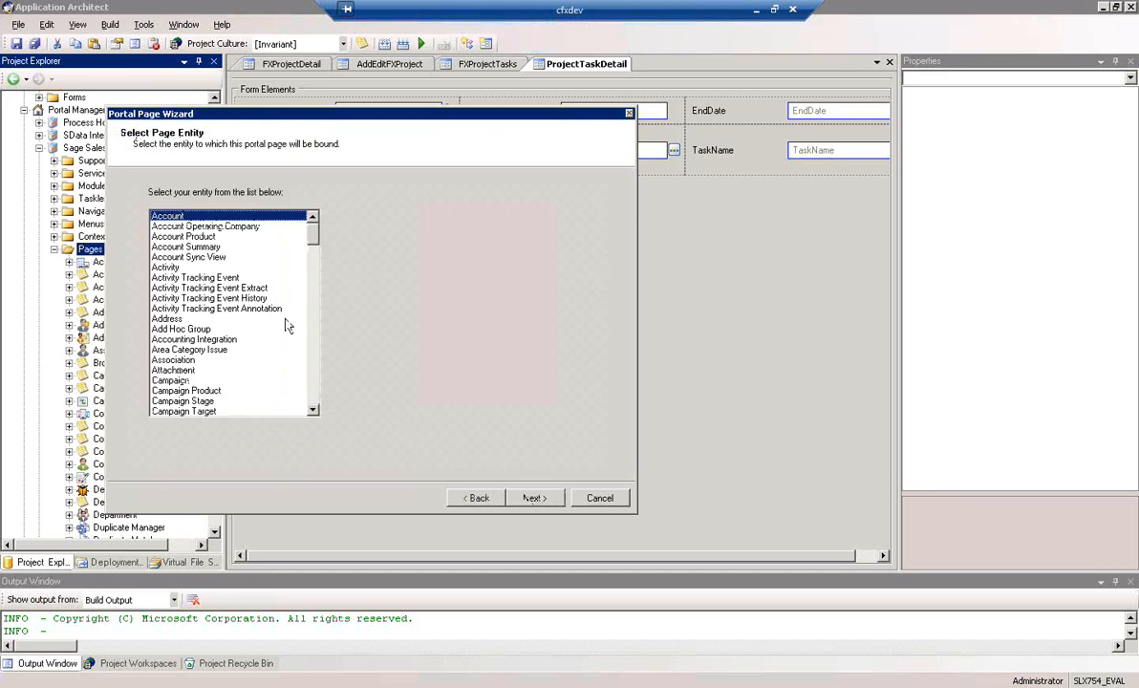
Bind the new portal page to the FXProject entity and continue to the page details
{"action": "mouse_move", "coordinate": [311, 230]}
{"action": "left_mouse_down"}
{"action": "mouse_move", "coordinate": [318, 374]}
{"action": "mouse_move", "coordinate": [322, 277]}
{"action": "left_mouse_up"}
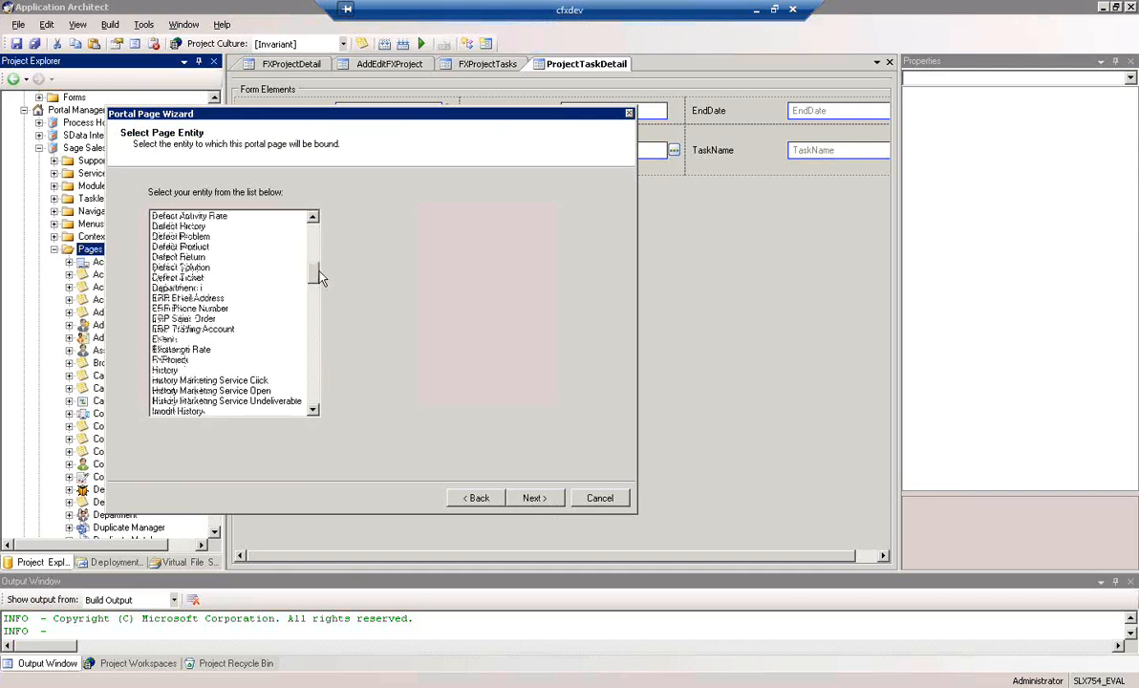
{"action": "left_click", "coordinate": [177, 361]}
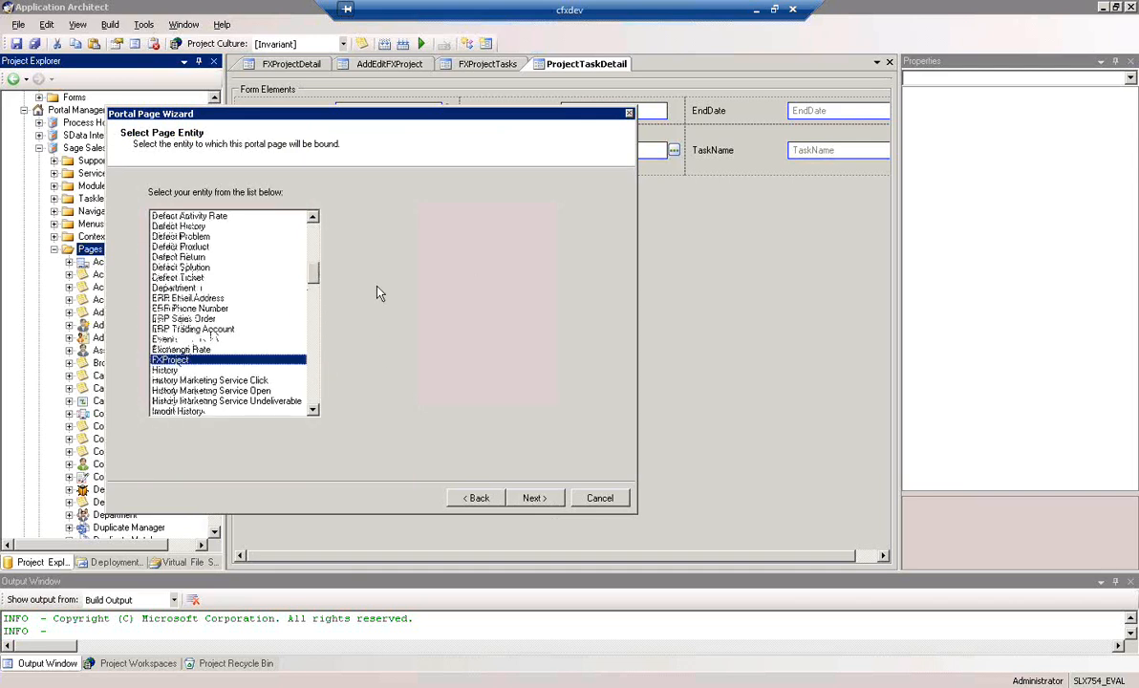
{"action": "left_click", "coordinate": [532, 497]}
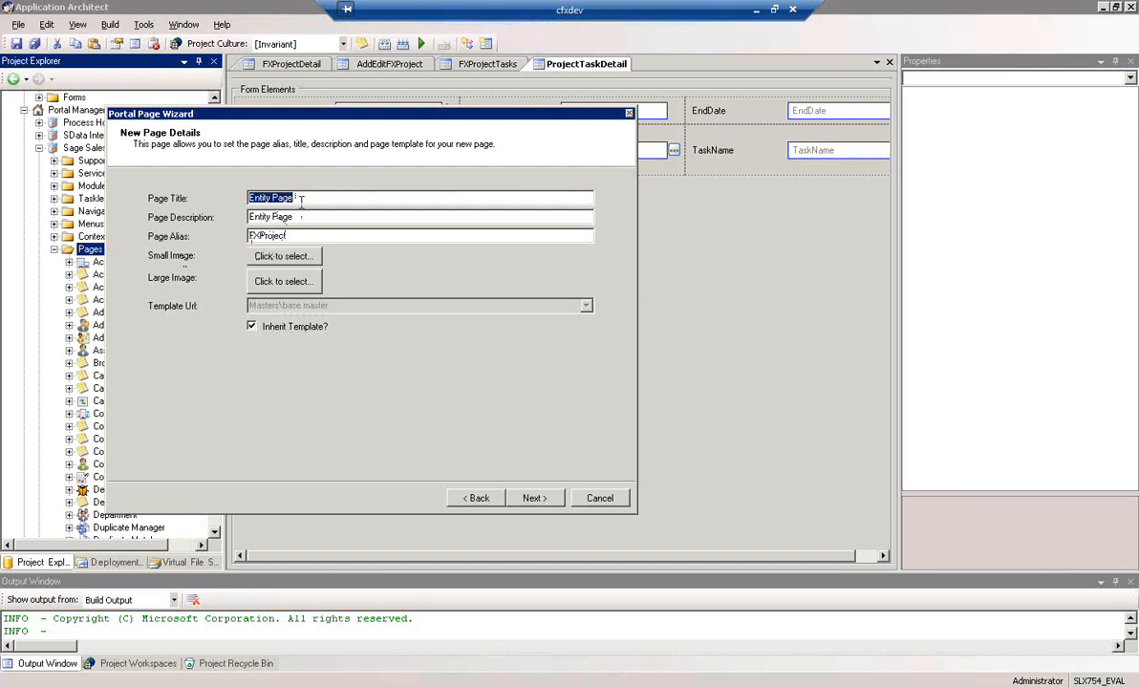
Set both the new page's title and its description to "FXProject"
{"action": "type", "text": "FXProject"}
{"action": "key", "text": "Tab"}
{"action": "type", "text": "F"}
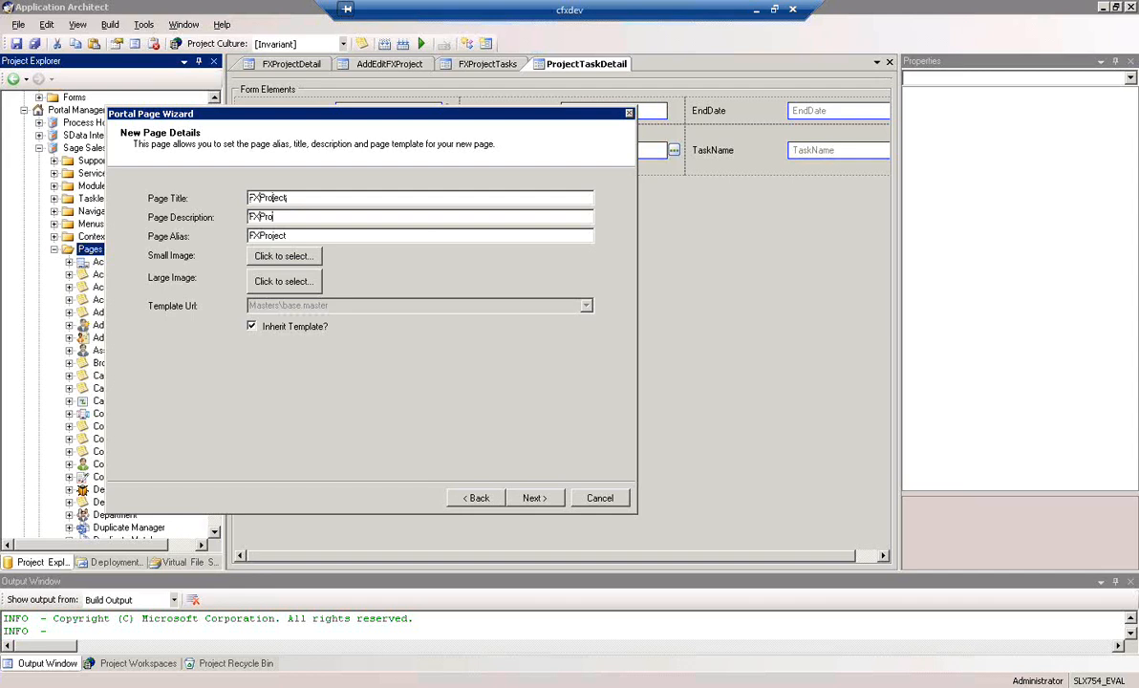
{"action": "type", "text": "XProject"}
{"action": "key", "text": "Tab"}
Assign the campaigns_16x16 image resource as the new page's small image
{"action": "left_click", "coordinate": [283, 256]}
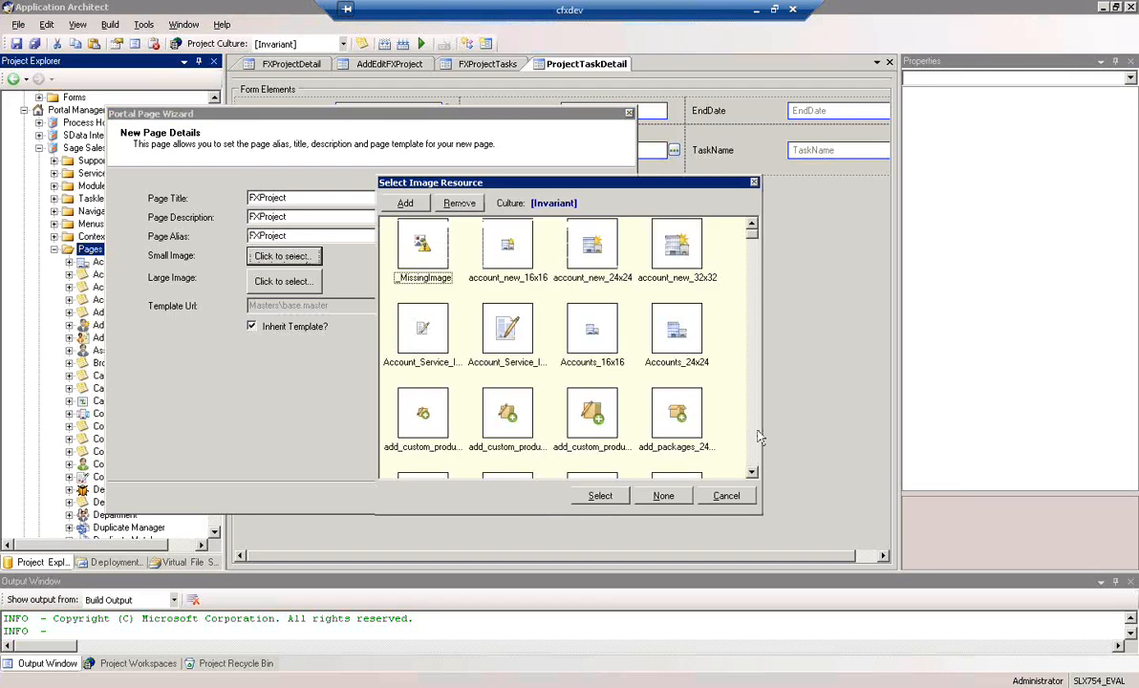
{"action": "left_click", "coordinate": [756, 437]}
{"action": "left_click", "coordinate": [756, 438]}
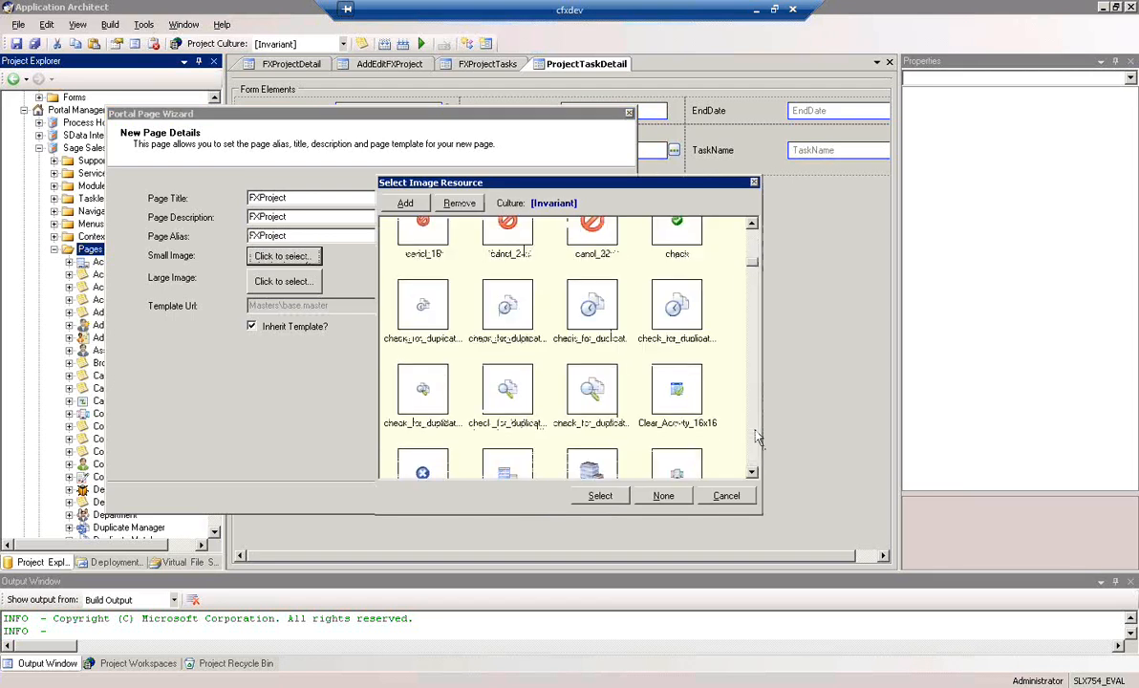
{"action": "left_click", "coordinate": [757, 438]}
{"action": "left_click", "coordinate": [756, 438]}
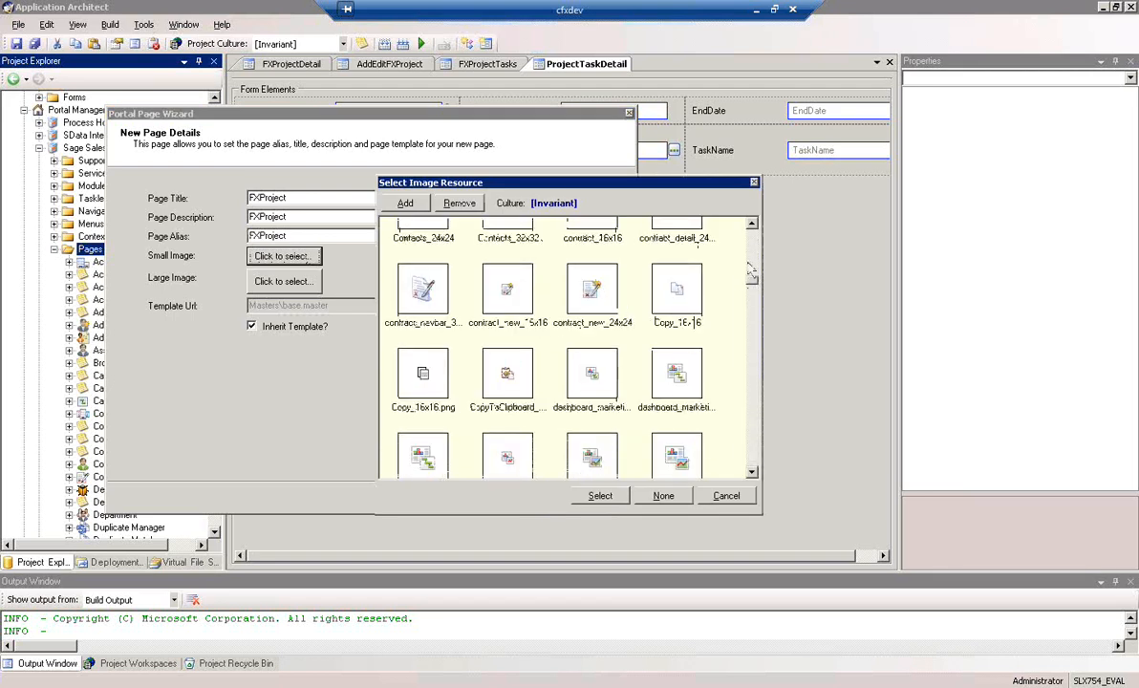
{"action": "left_click", "coordinate": [756, 252]}
{"action": "left_click", "coordinate": [756, 252]}
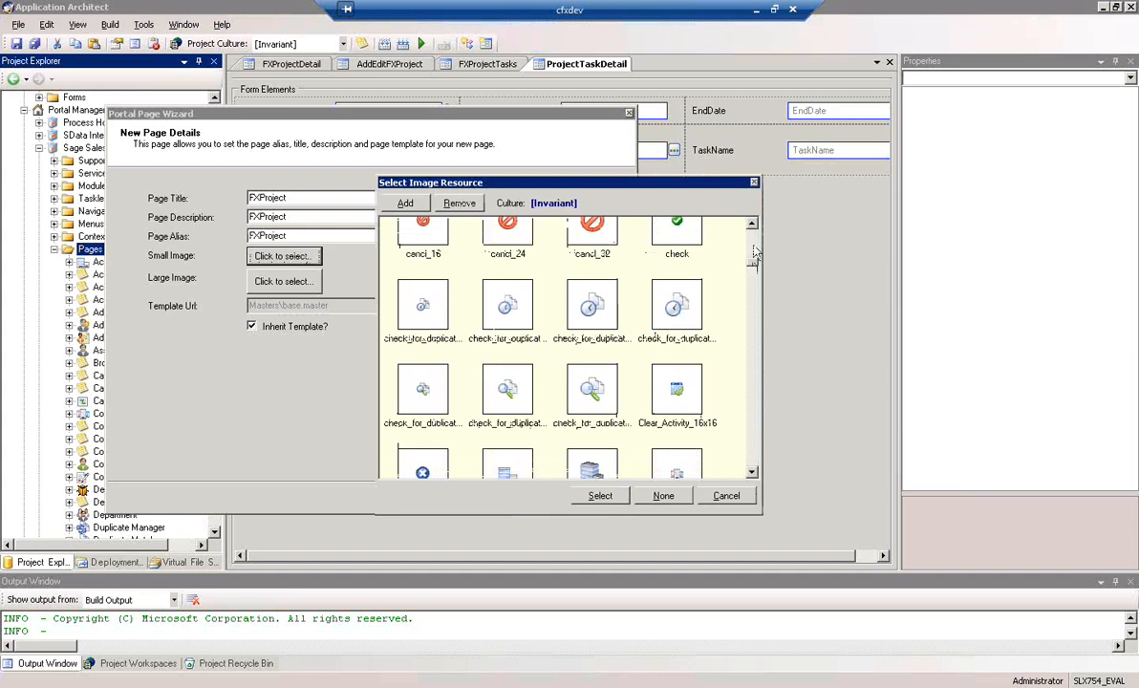
{"action": "left_click", "coordinate": [754, 439]}
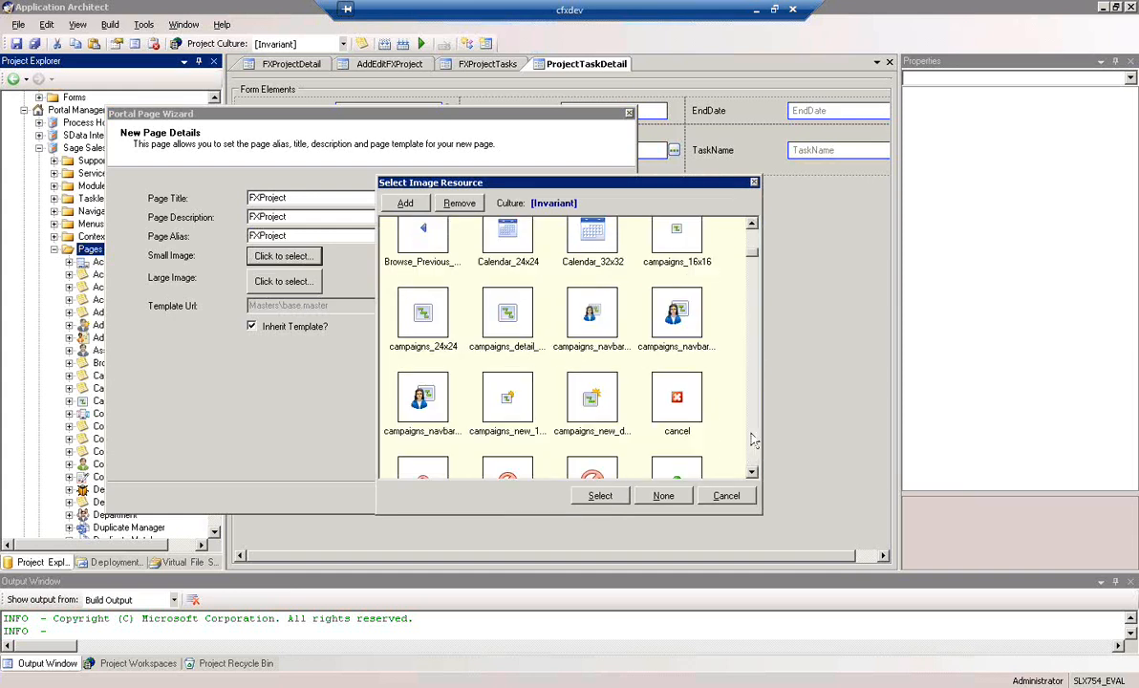
{"action": "left_click", "coordinate": [675, 234]}
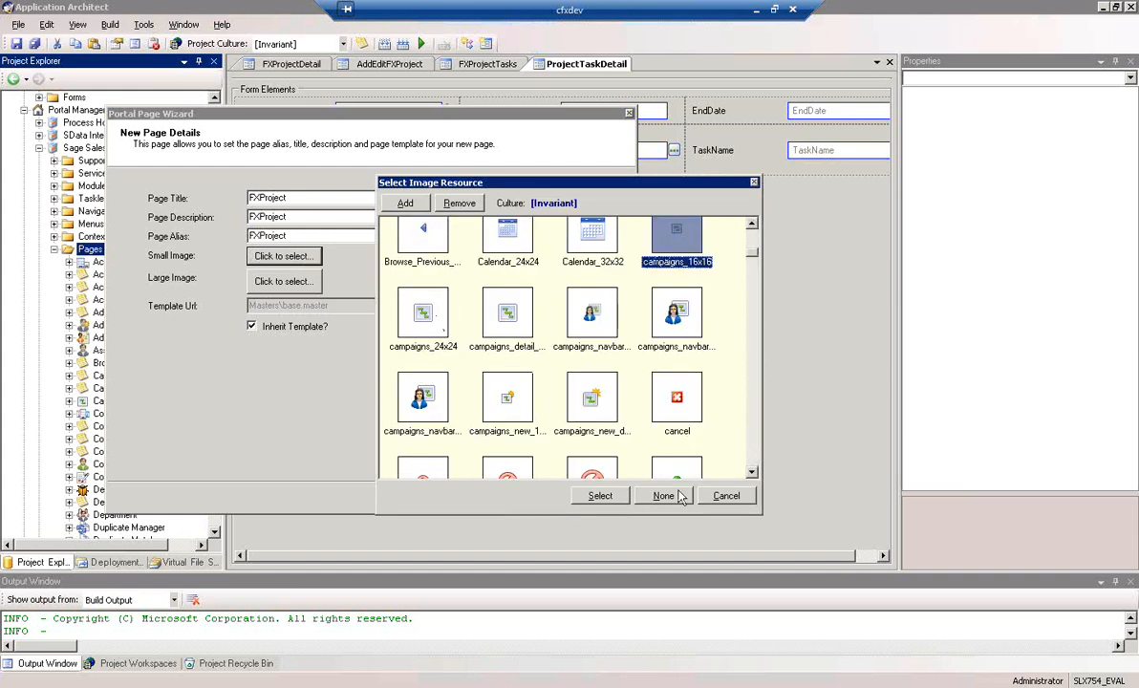
{"action": "left_click", "coordinate": [600, 496]}
Assign the campaigns_24x24 image resource as the page's large image and continue to the page content
{"action": "left_click", "coordinate": [285, 284]}
{"action": "scroll", "coordinate": [704, 376], "scroll_direction": "down", "scroll_amount": 3}
{"action": "scroll", "coordinate": [703, 377], "scroll_direction": "down", "scroll_amount": 3}
{"action": "left_click", "coordinate": [426, 315]}
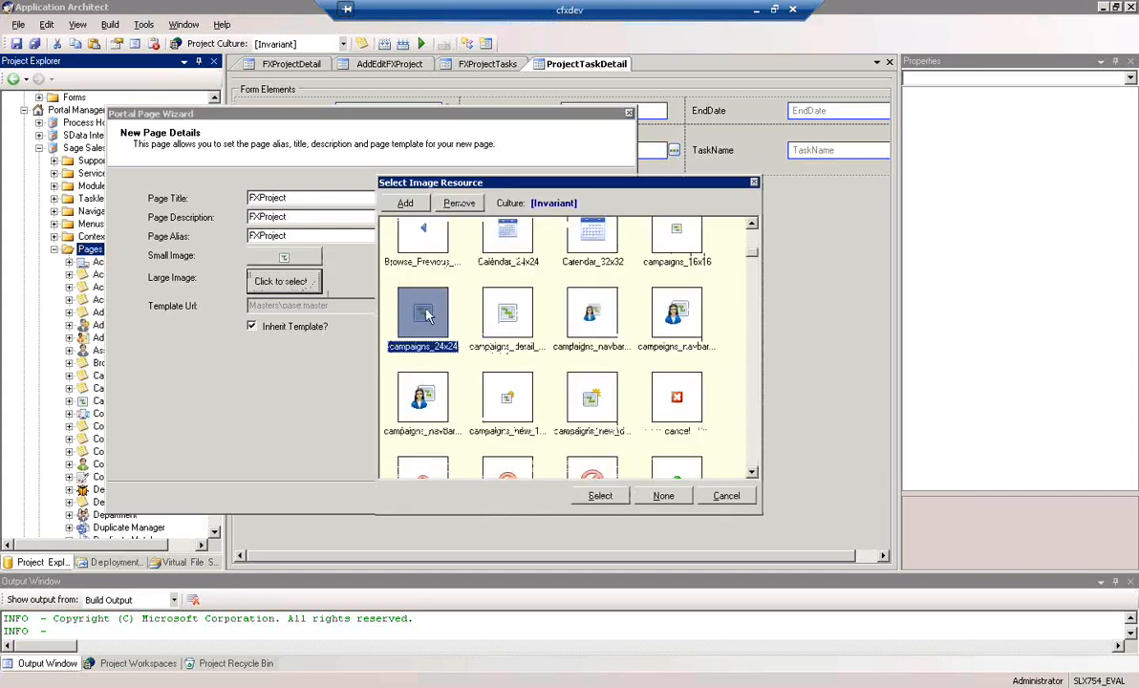
{"action": "left_click", "coordinate": [600, 496]}
{"action": "left_click", "coordinate": [530, 498]}
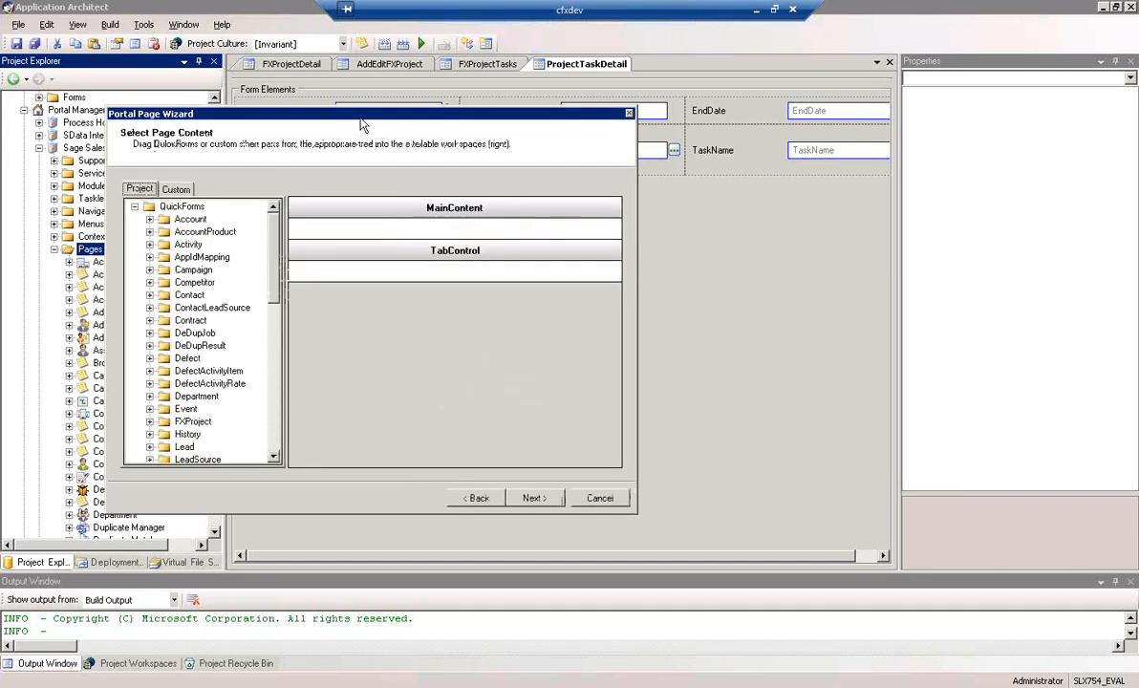
Place the FXProjectDetail form from the FXProject QuickForms in the MainContent workspace
{"action": "left_click_drag", "start_coordinate": [366, 123], "coordinate": [513, 163]}
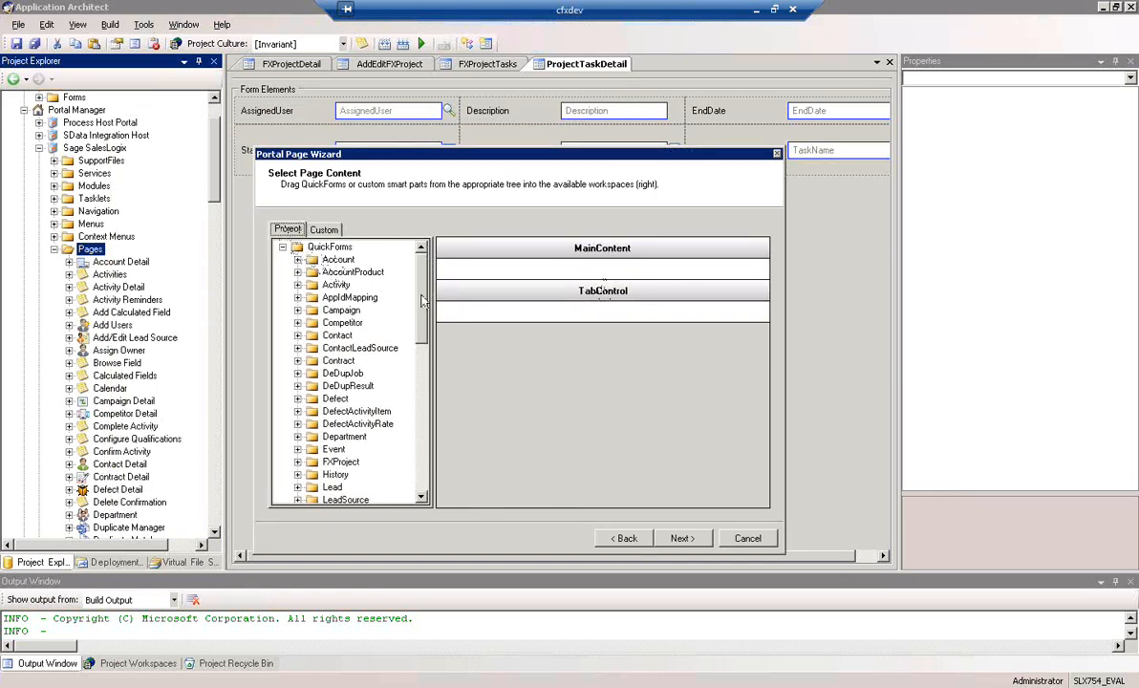
{"action": "left_click_drag", "start_coordinate": [419, 304], "coordinate": [421, 350]}
{"action": "left_click", "coordinate": [340, 335]}
{"action": "left_click", "coordinate": [297, 336]}
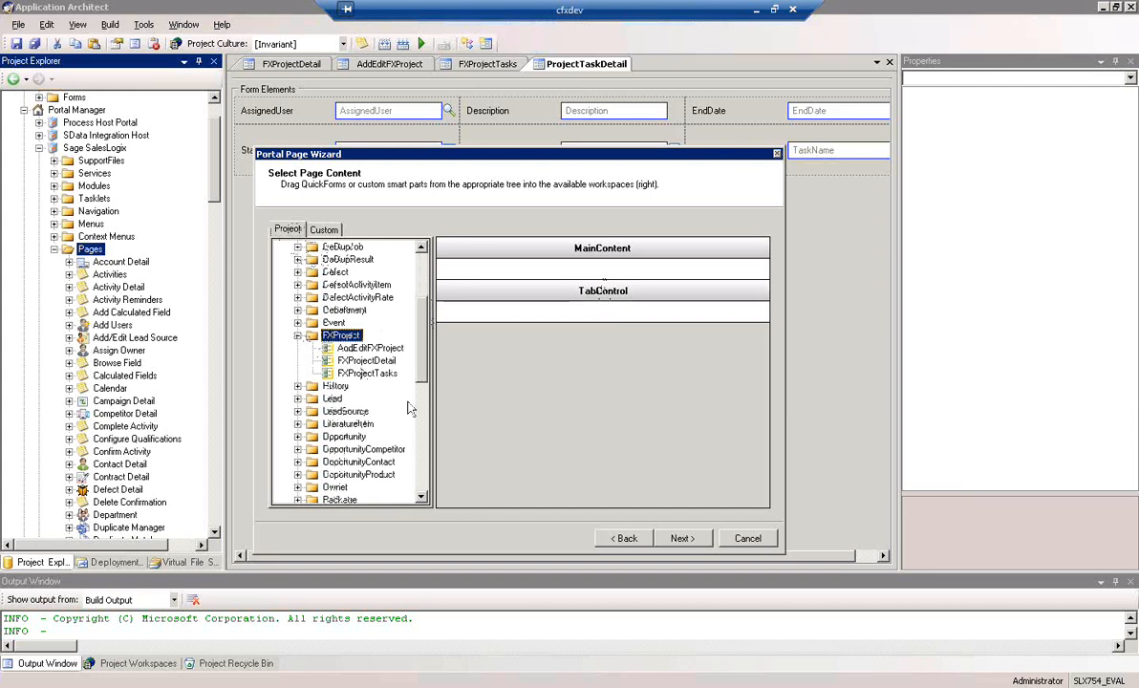
{"action": "left_click_drag", "start_coordinate": [358, 361], "coordinate": [560, 271]}
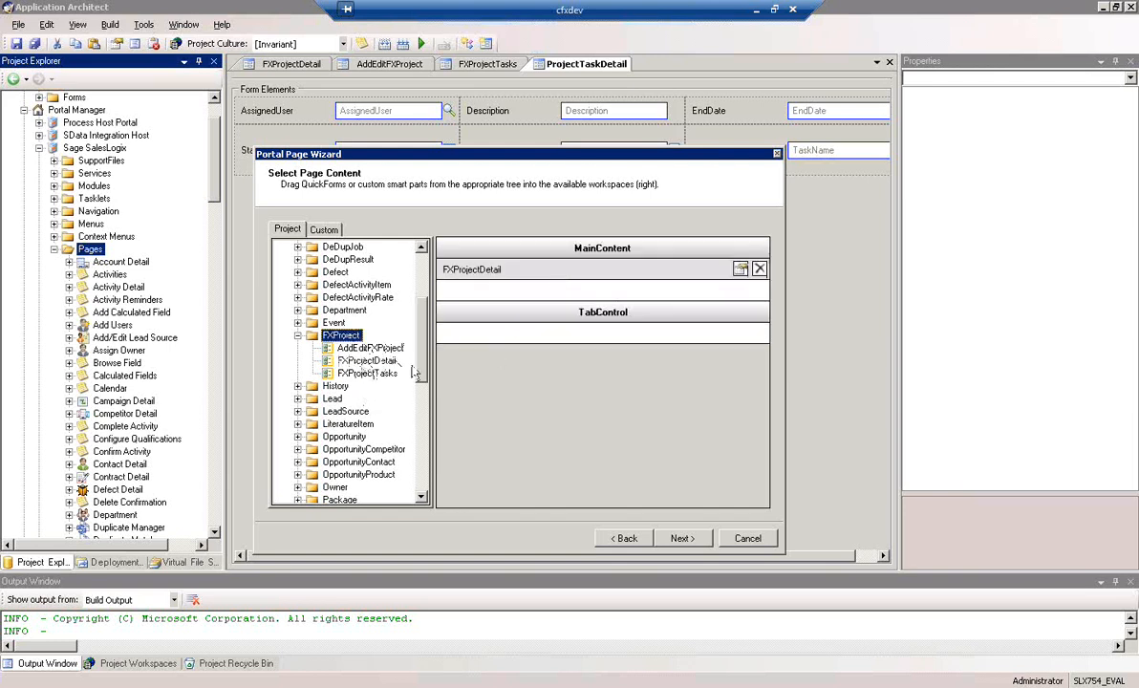
Place the FXProjectTasks form in the TabControl workspace and finish the page wizard
{"action": "left_click_drag", "start_coordinate": [374, 375], "coordinate": [552, 333]}
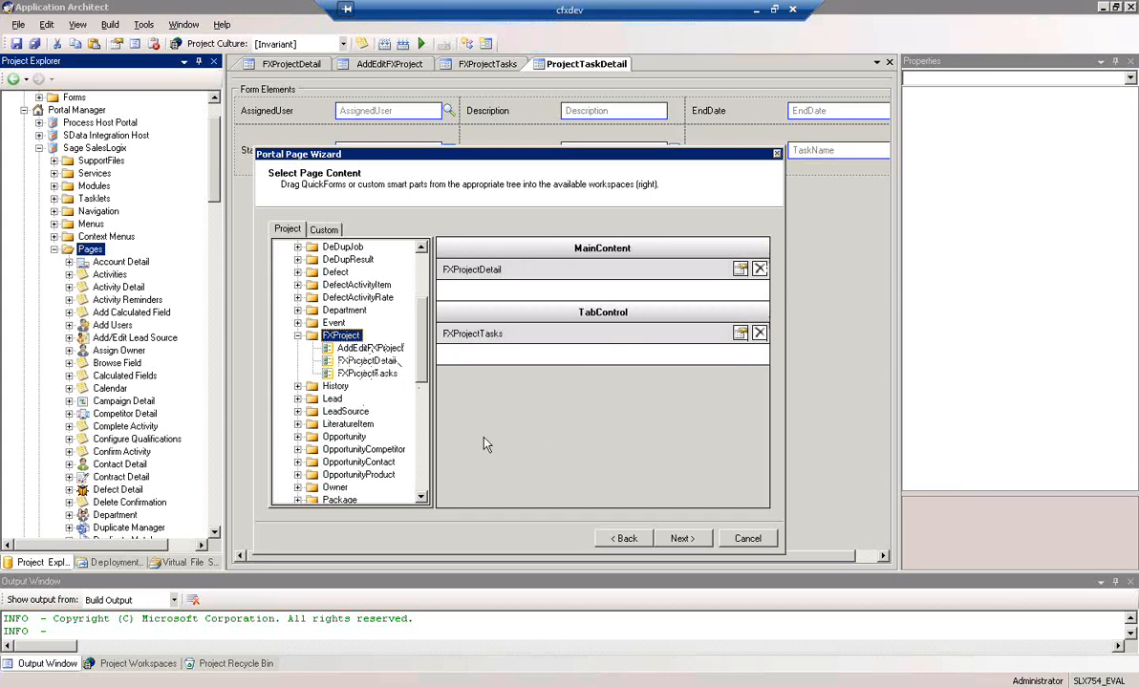
{"action": "left_click", "coordinate": [683, 538]}
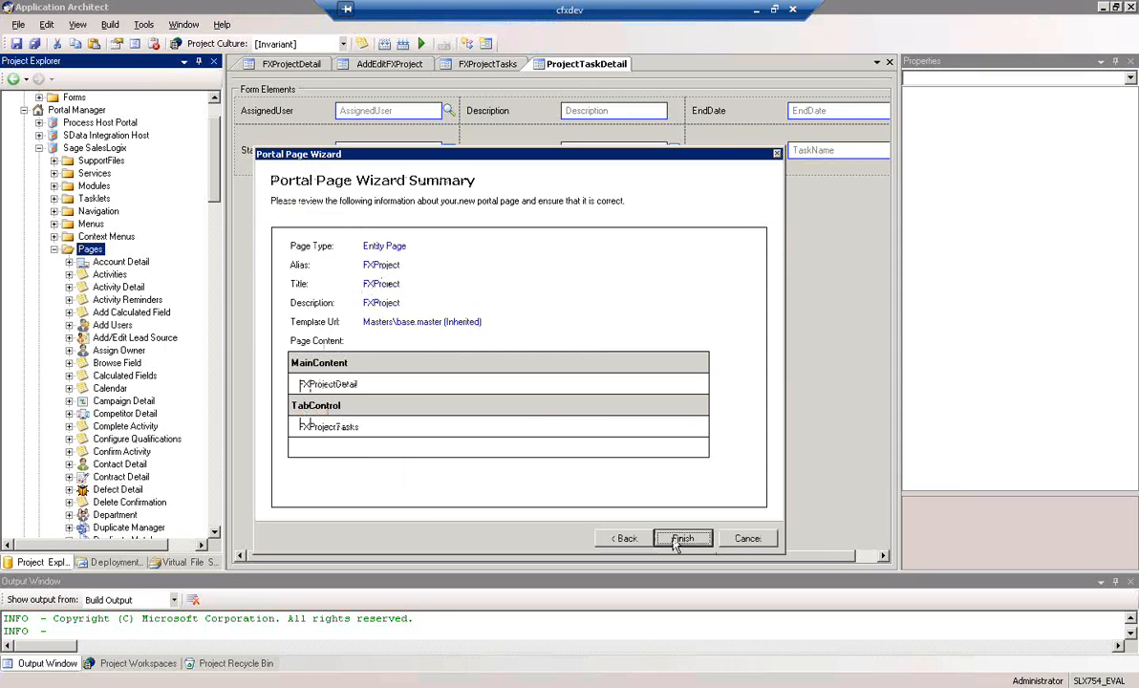
{"action": "left_click", "coordinate": [682, 538]}
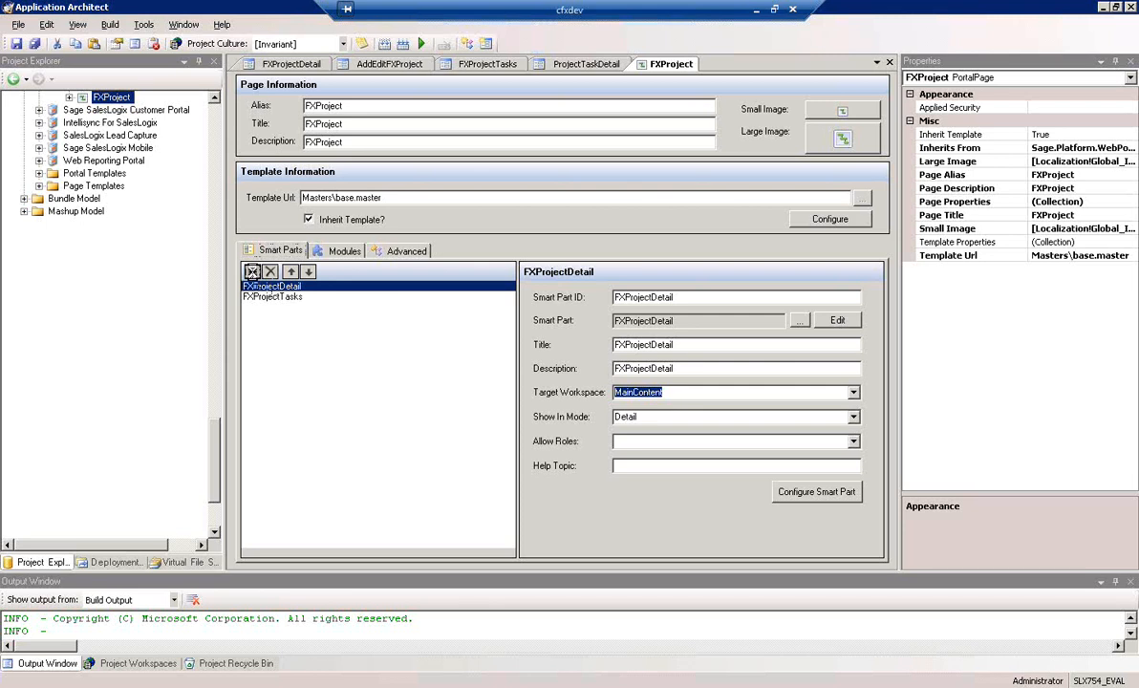
Add the AddEditFXProject form as another smart part of the FXProject page
{"action": "left_click", "coordinate": [252, 273]}
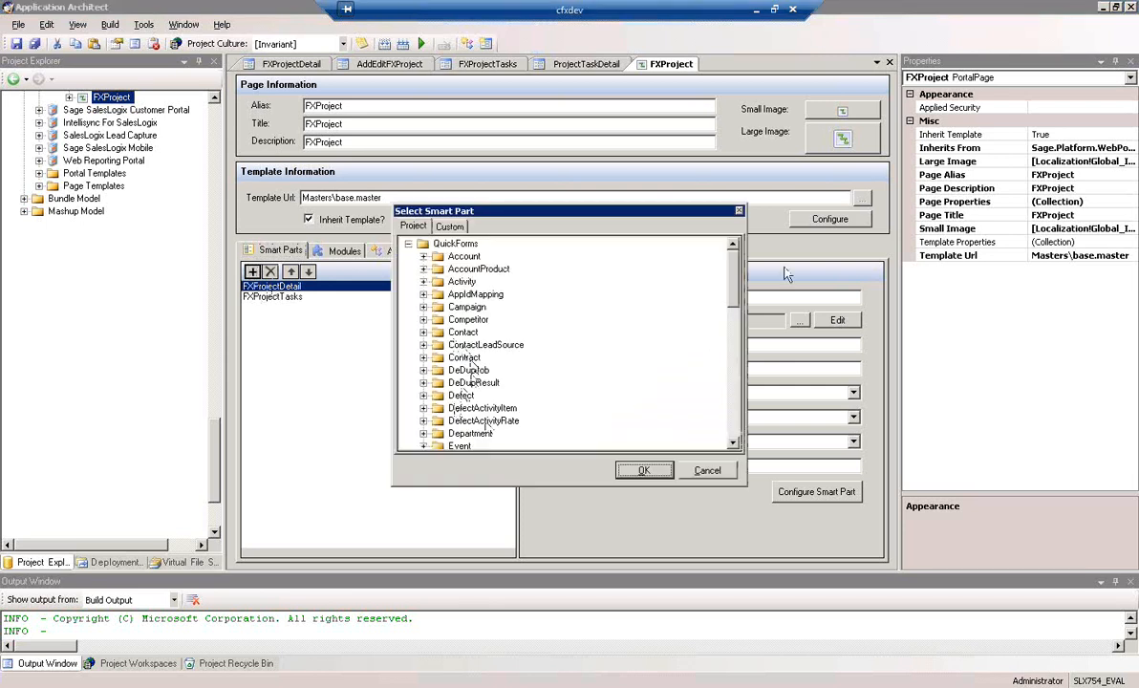
{"action": "left_click_drag", "start_coordinate": [733, 282], "coordinate": [733, 311]}
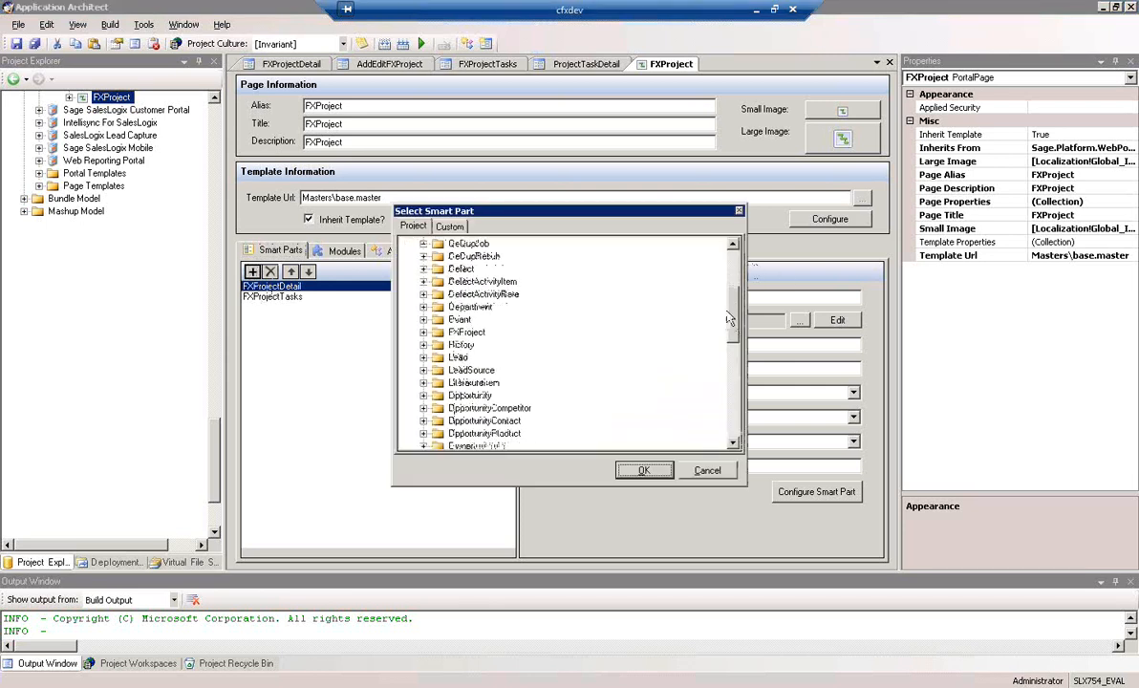
{"action": "left_click", "coordinate": [423, 332]}
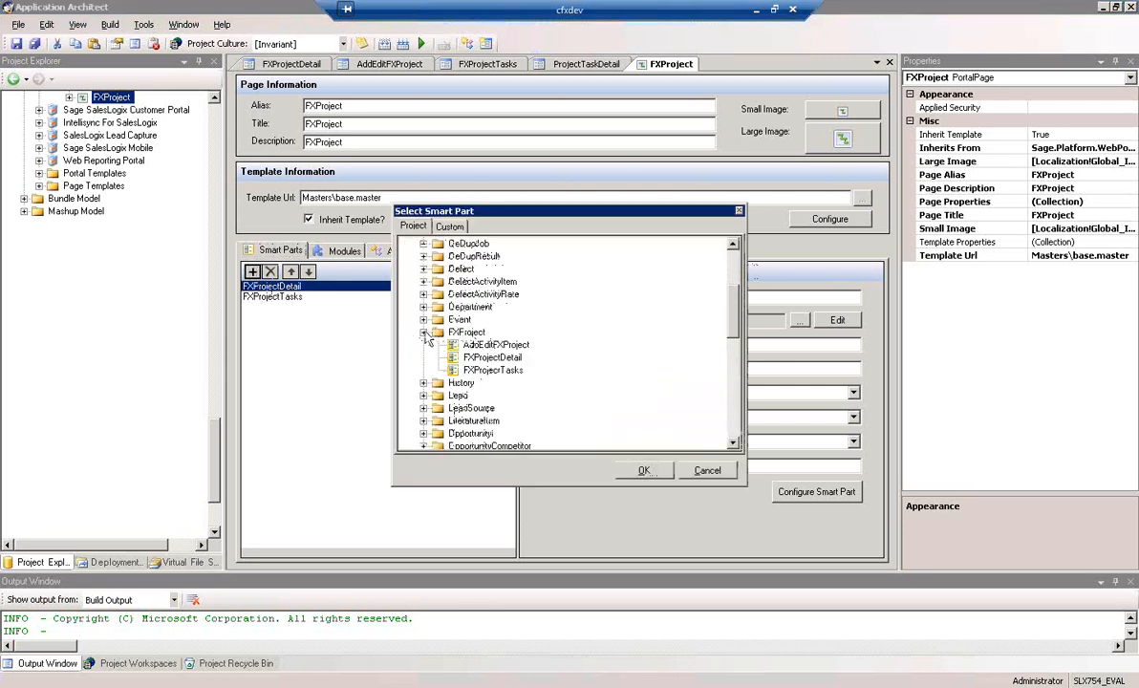
{"action": "left_click", "coordinate": [499, 345]}
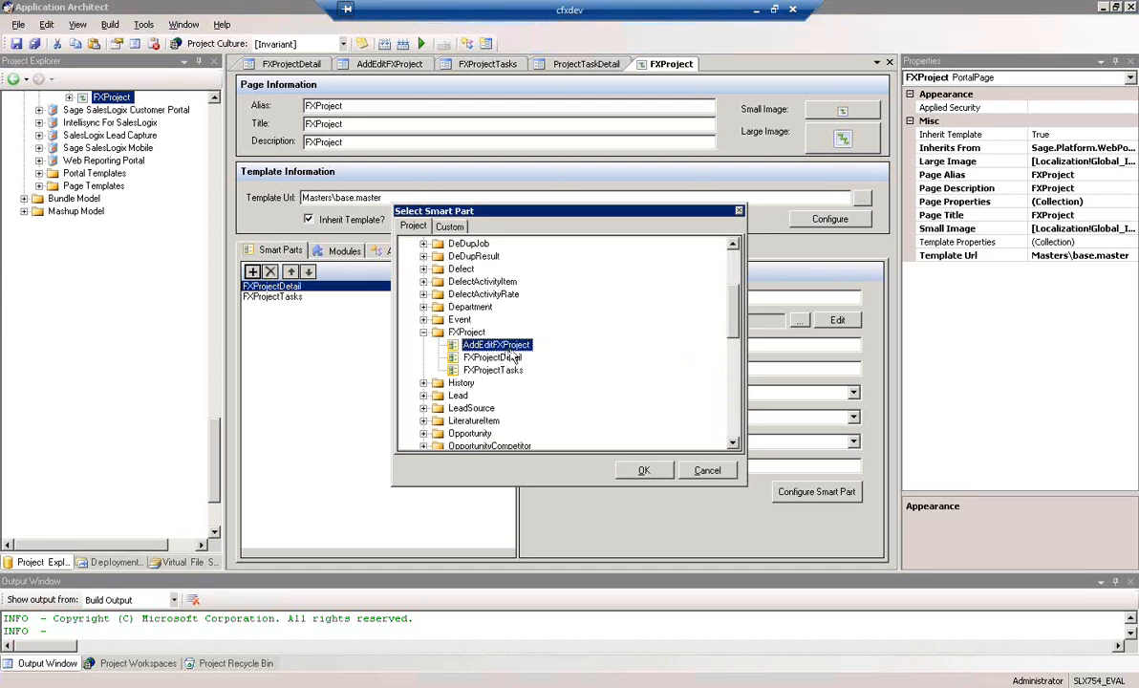
{"action": "left_click", "coordinate": [644, 470]}
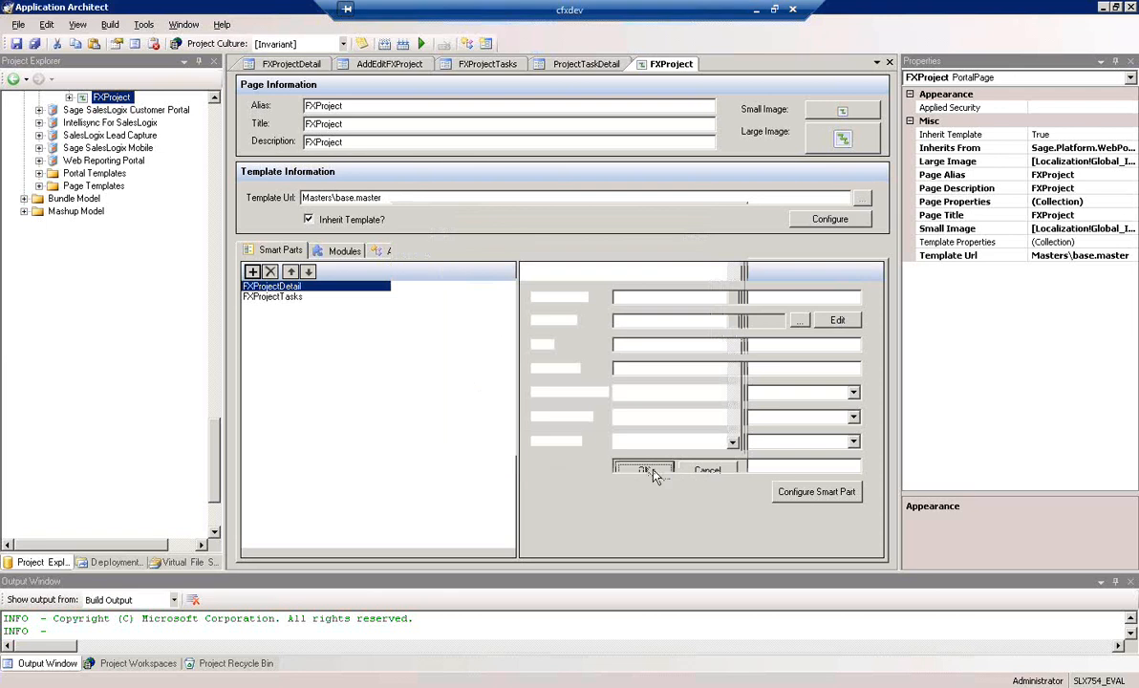
Set the AddEditFXProject smart part's target workspace to MainContent and its show-in mode to Insert, and save the page
{"action": "left_click", "coordinate": [284, 290]}
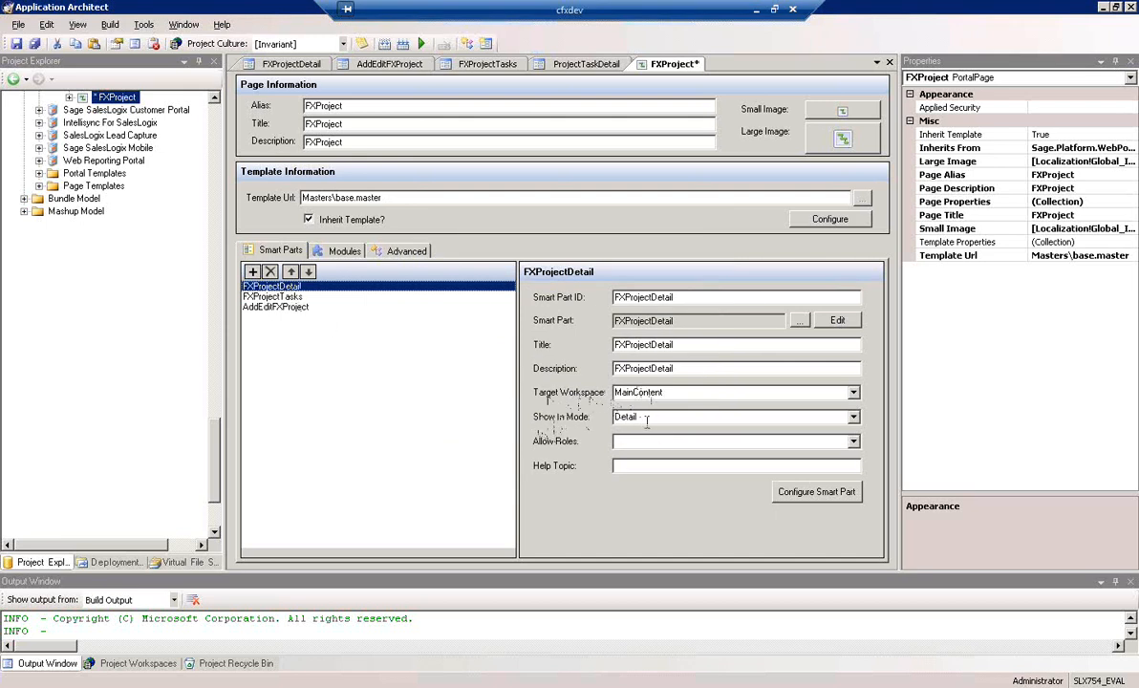
{"action": "left_click", "coordinate": [276, 308]}
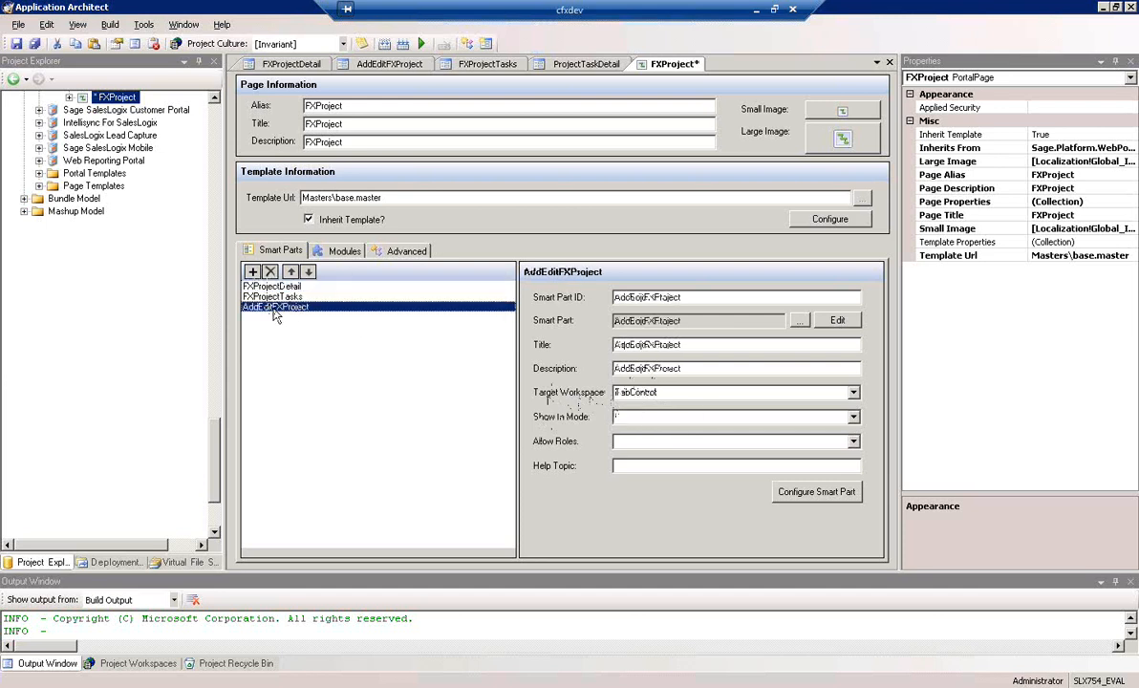
{"action": "left_click", "coordinate": [855, 392]}
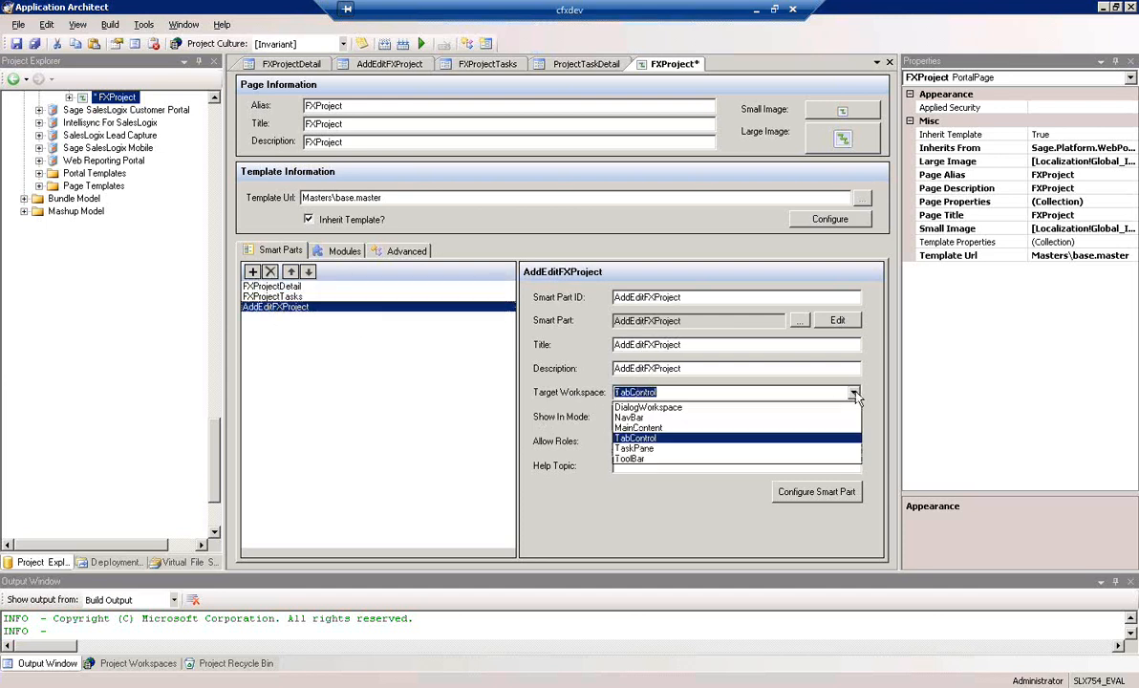
{"action": "left_click", "coordinate": [650, 428]}
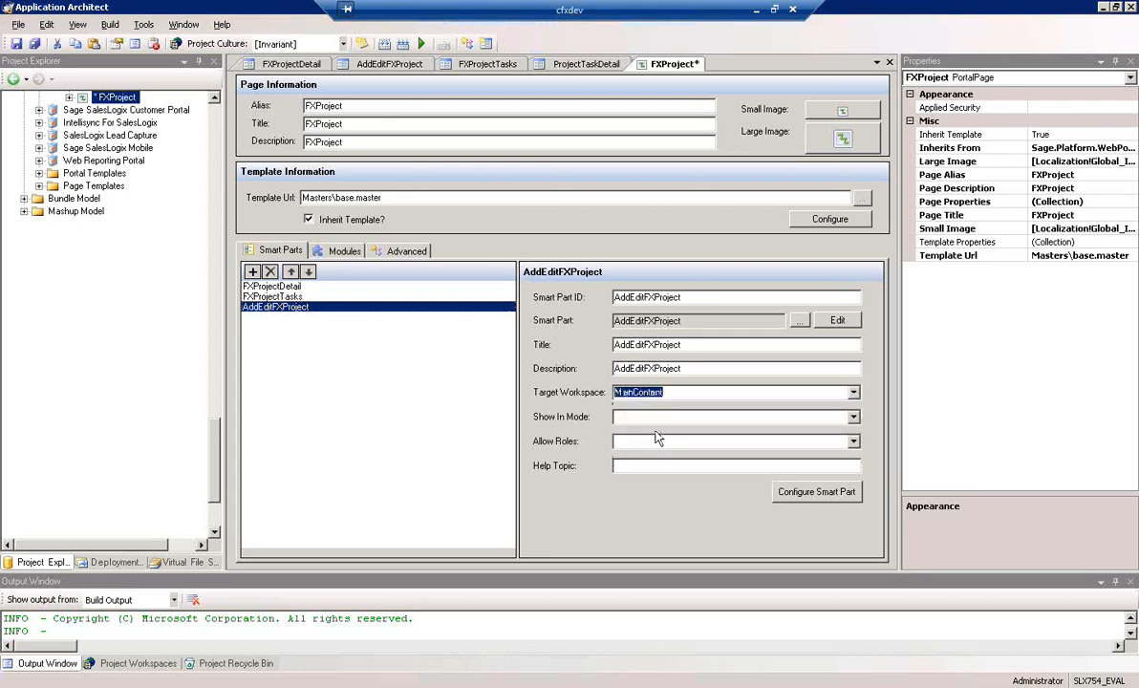
{"action": "left_click", "coordinate": [854, 417]}
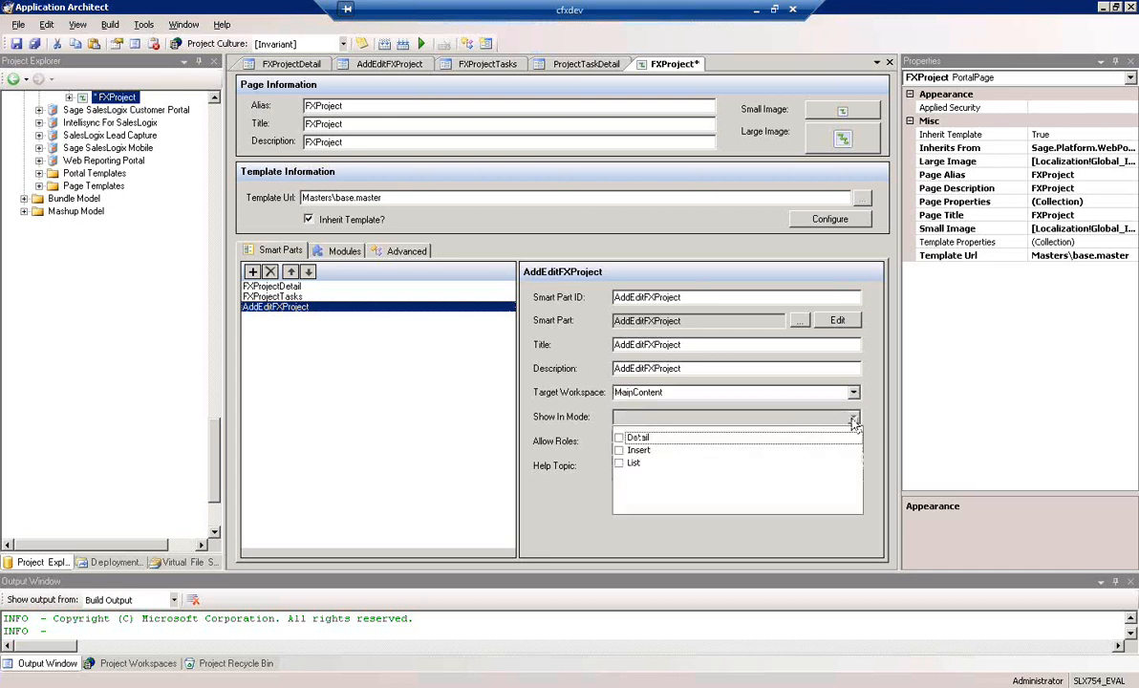
{"action": "left_click", "coordinate": [619, 451]}
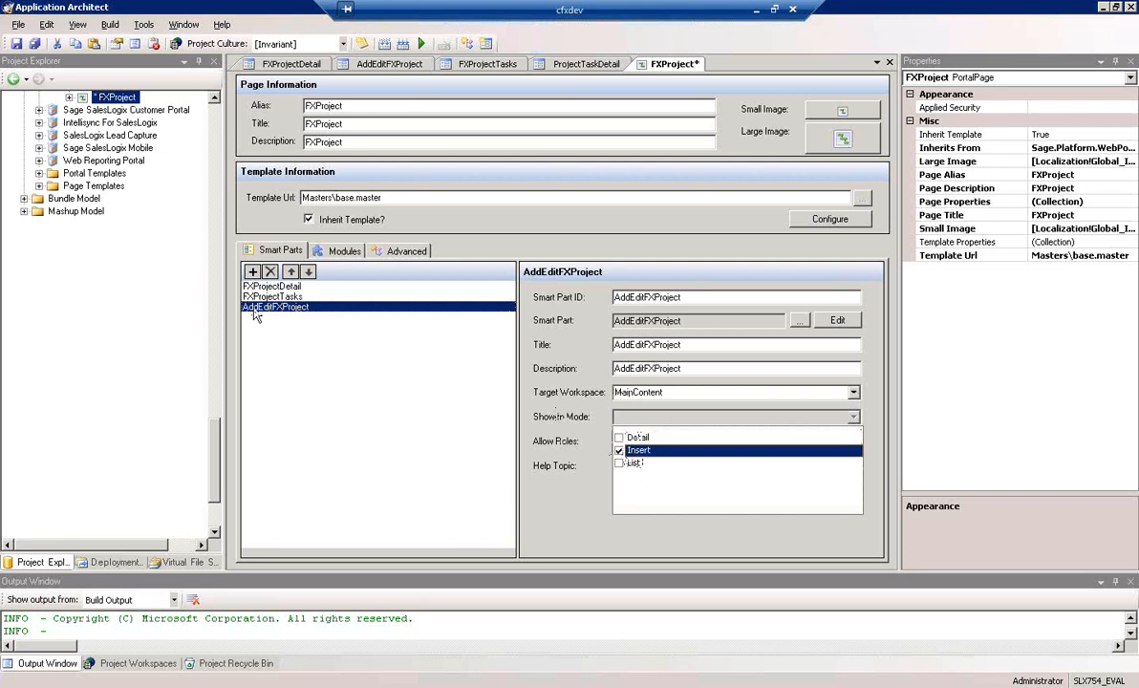
{"action": "left_click", "coordinate": [540, 524]}
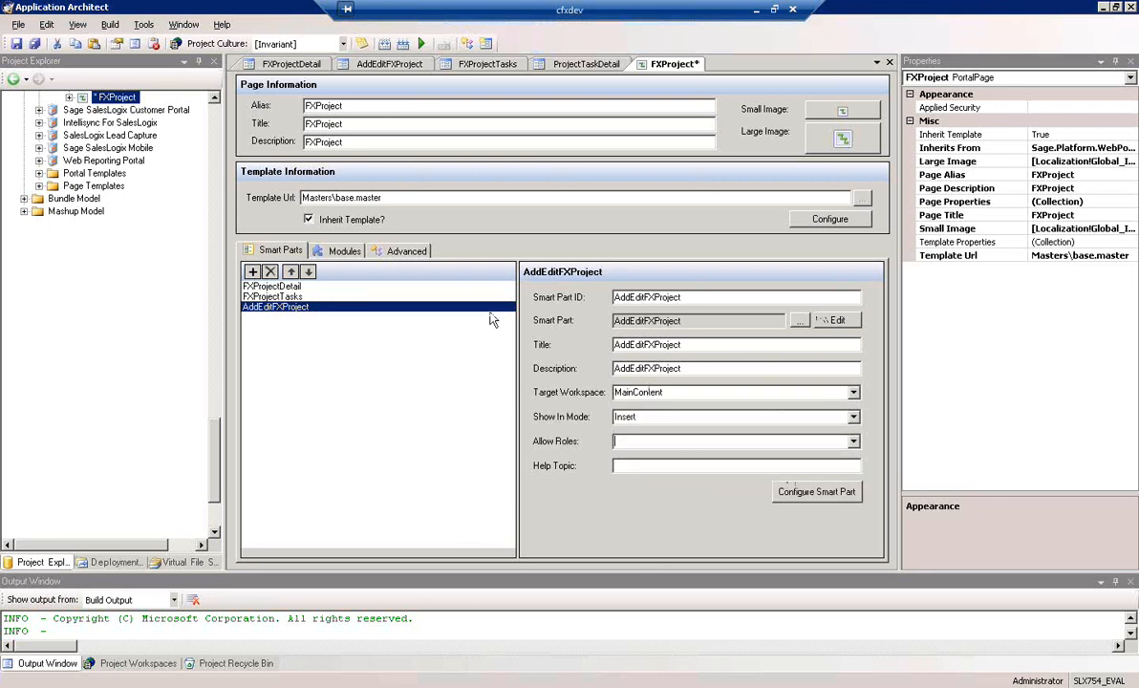
{"action": "left_click", "coordinate": [16, 44]}
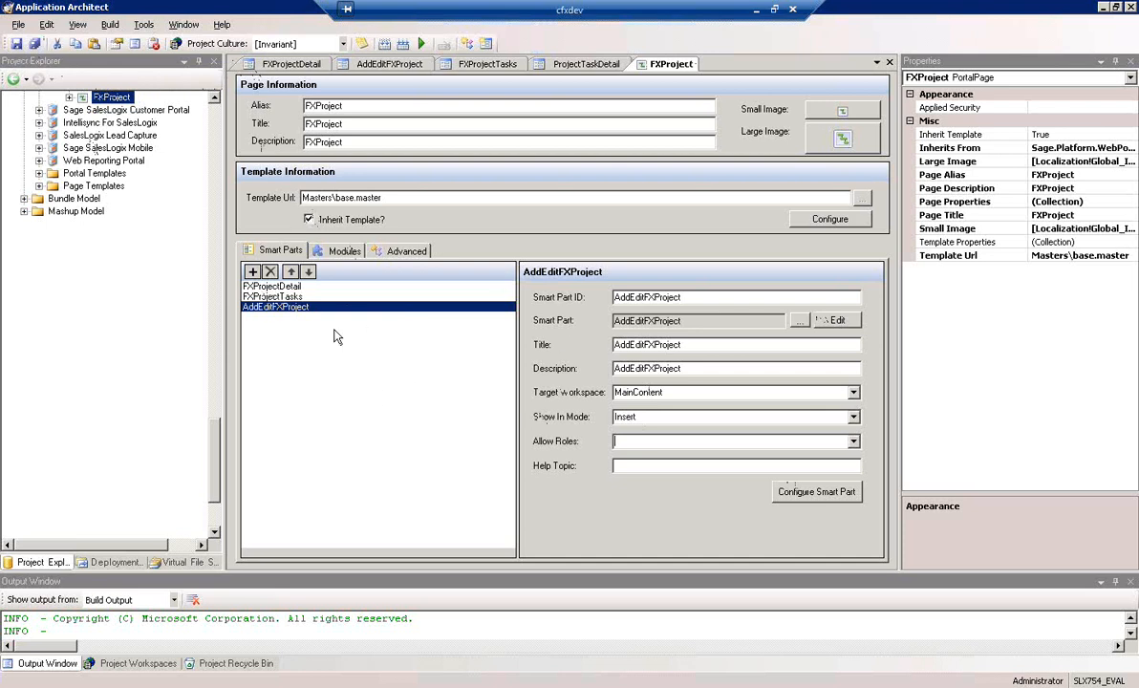
Collapse the Pages folder and open the Service group under the Sage SalesLogix portal's Navigation folder
{"action": "left_click_drag", "start_coordinate": [216, 453], "coordinate": [219, 406]}
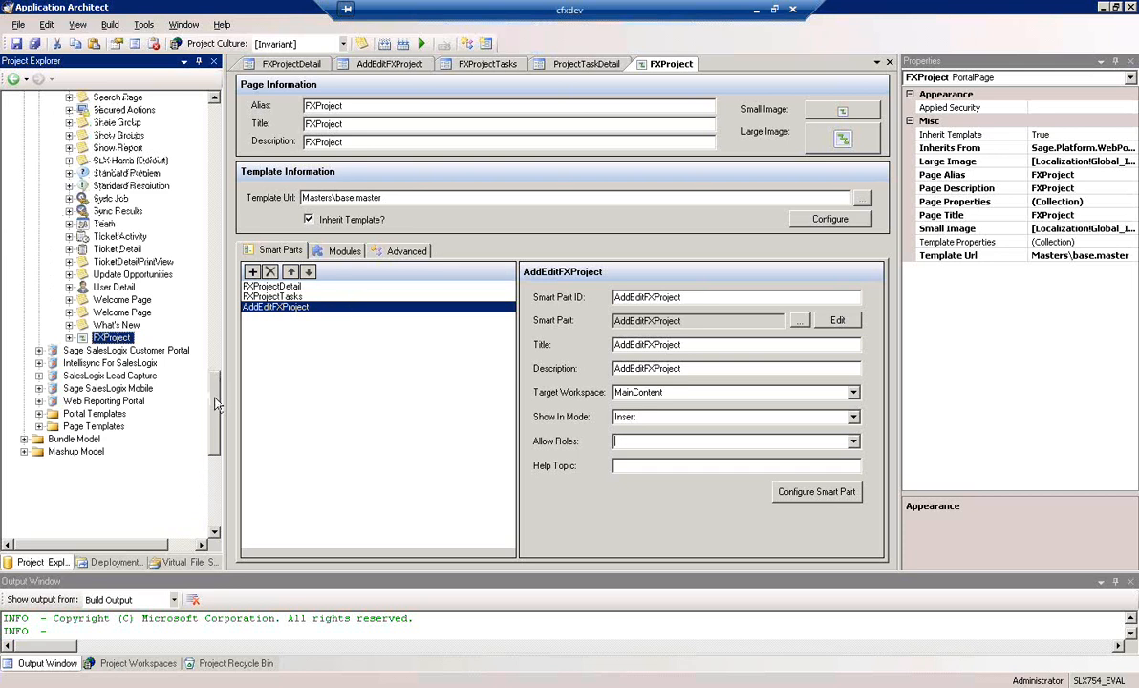
{"action": "left_click_drag", "start_coordinate": [217, 408], "coordinate": [227, 137]}
{"action": "left_click", "coordinate": [55, 212]}
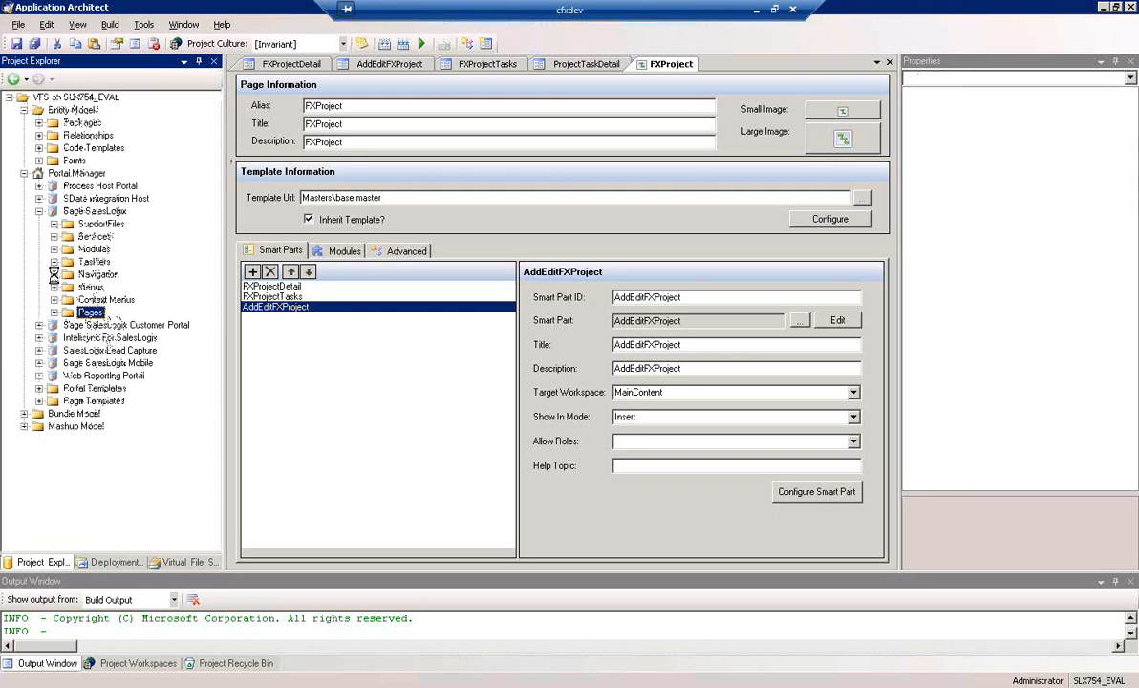
{"action": "double_click", "coordinate": [100, 274]}
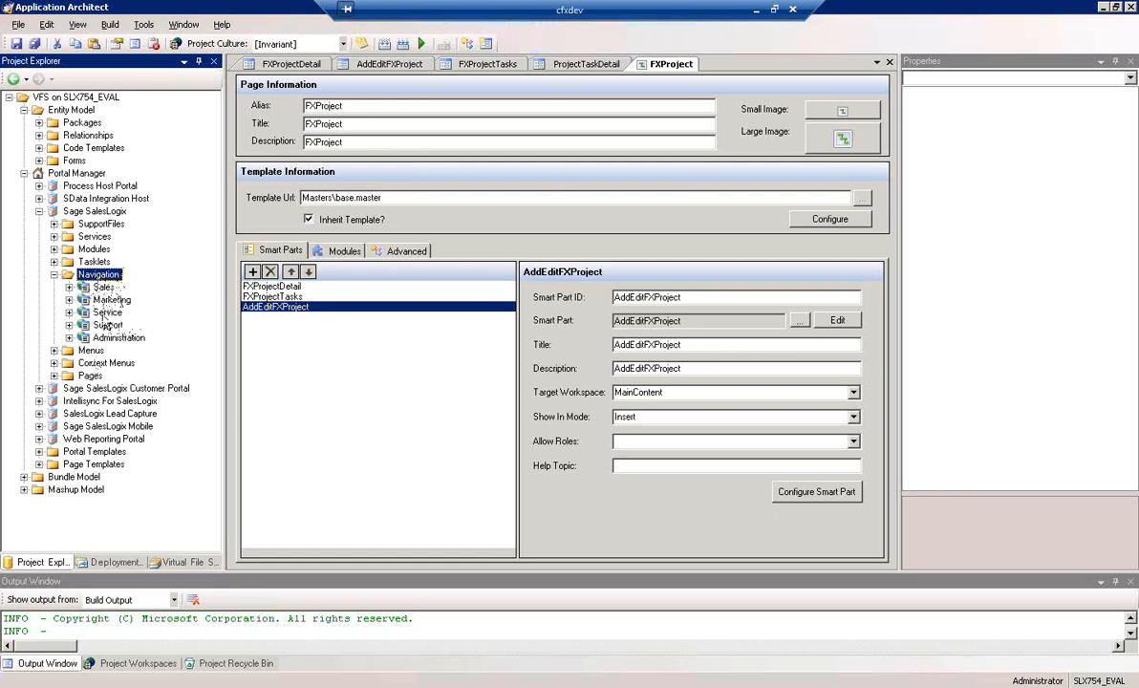
{"action": "left_click", "coordinate": [107, 312]}
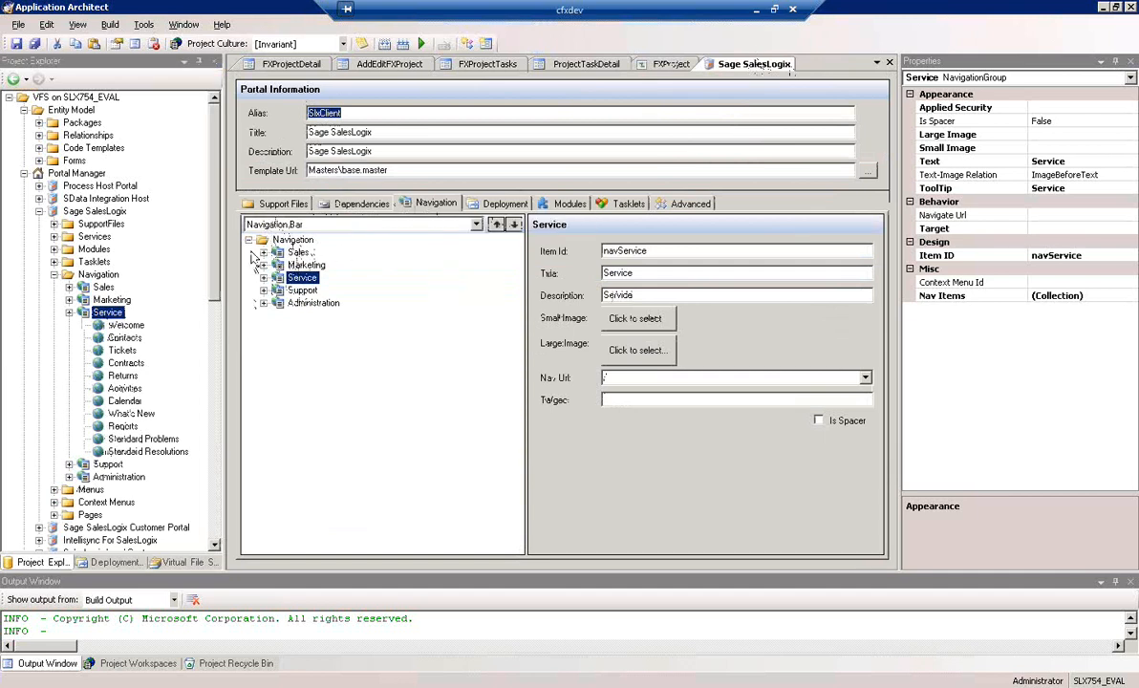
Add a navigation item to the Service group of the navigation bar and set its item ID to "navFXProject"
{"action": "left_click", "coordinate": [299, 282]}
{"action": "double_click", "coordinate": [300, 280]}
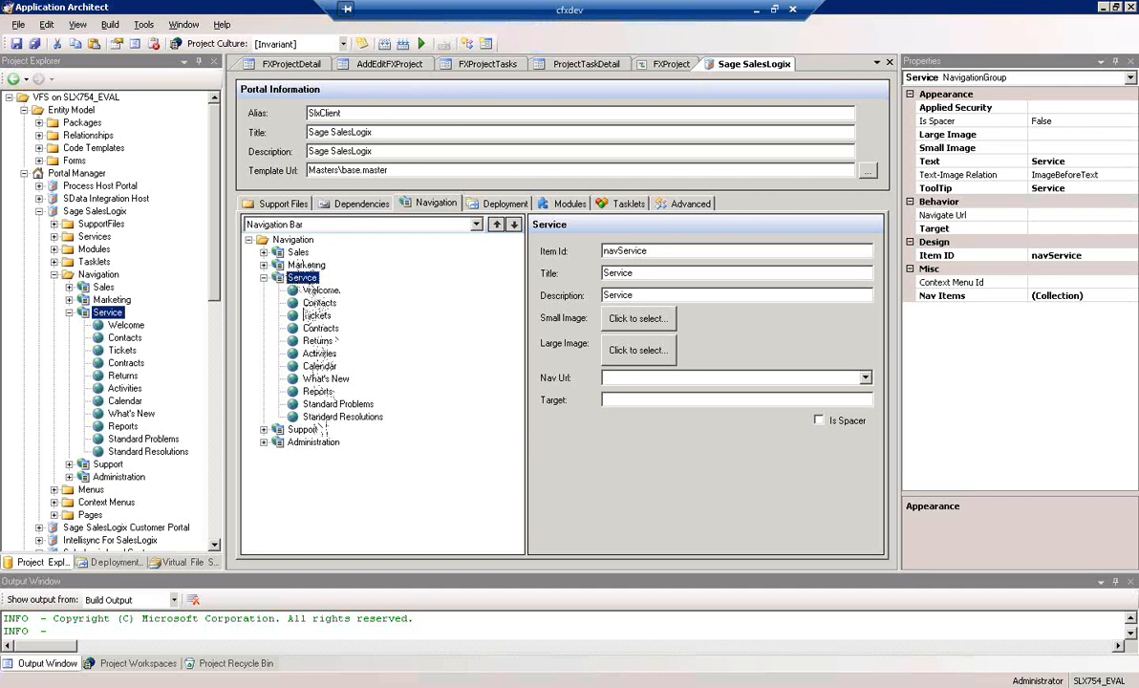
{"action": "right_click", "coordinate": [304, 283]}
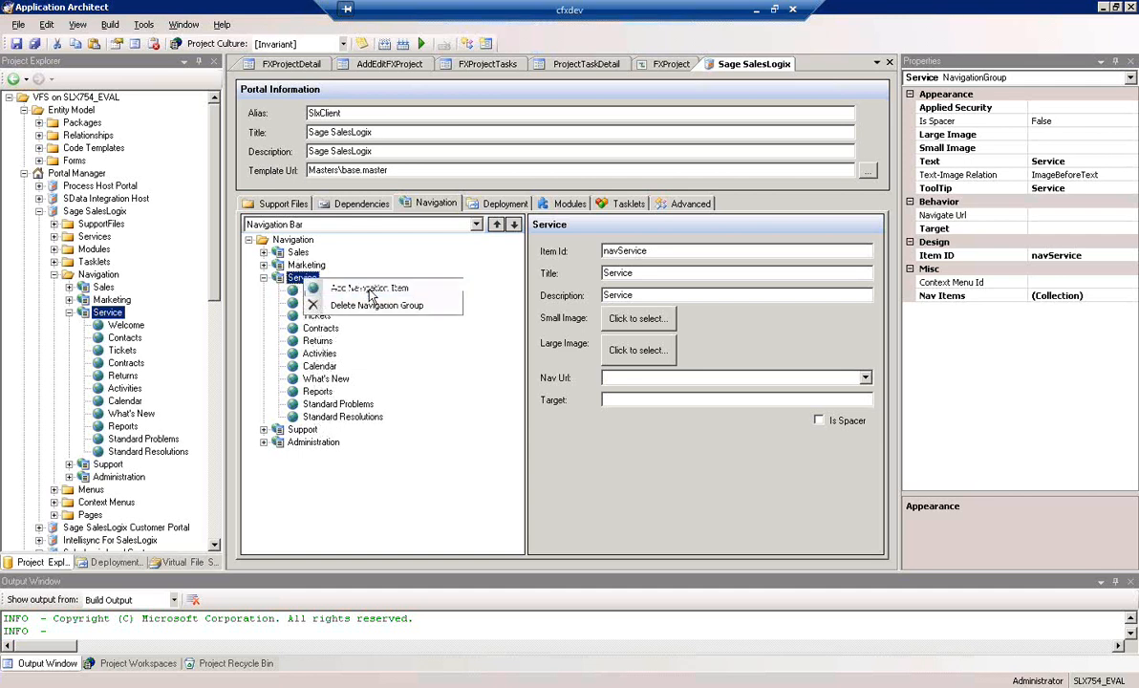
{"action": "left_click", "coordinate": [371, 290]}
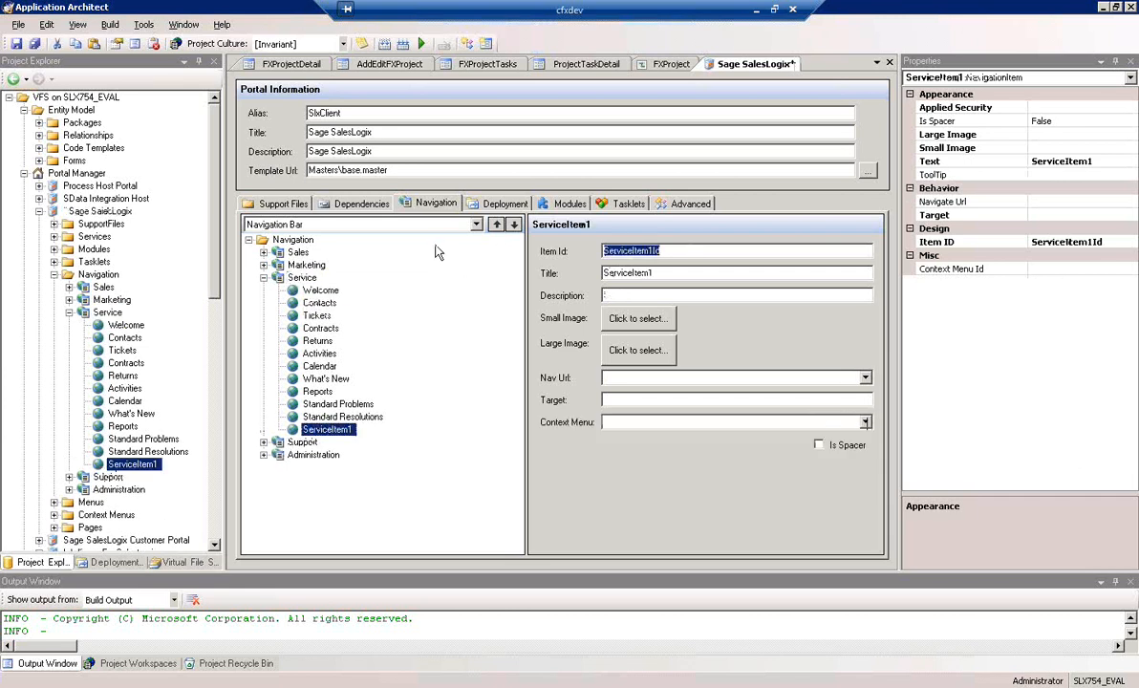
{"action": "type", "text": "navFXProject"}
{"action": "key", "text": "Tab"}
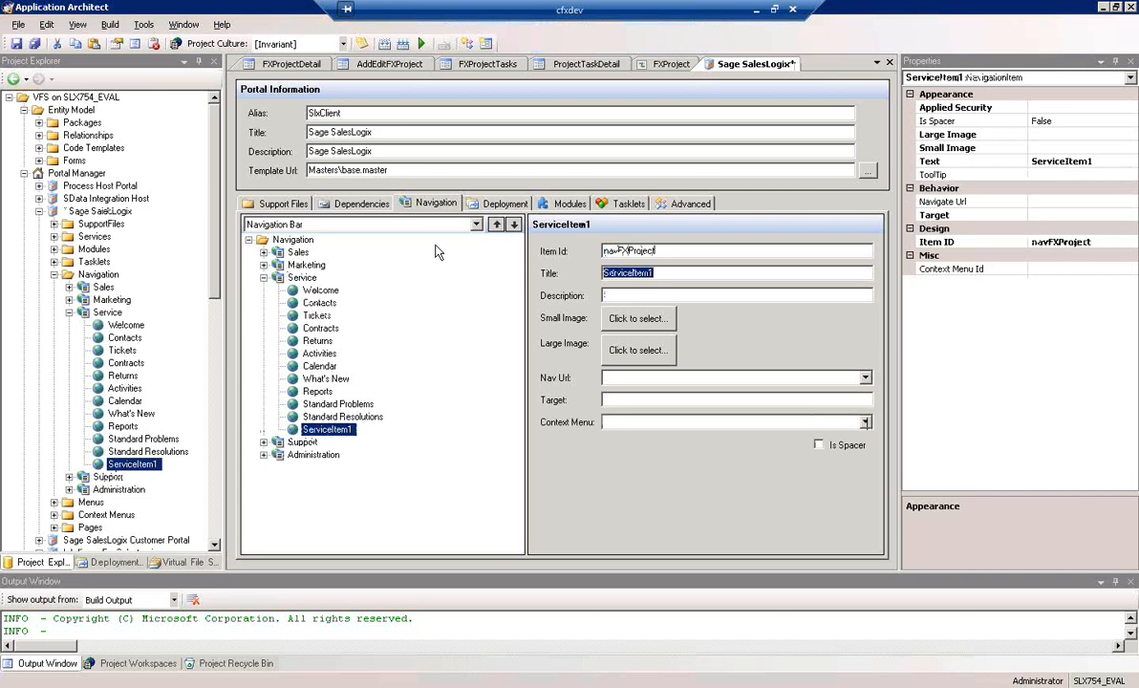
Title the new Service navigation item "FXProject" and assign campaigns_24x24 as its large image
{"action": "type", "text": "FXProjec"}
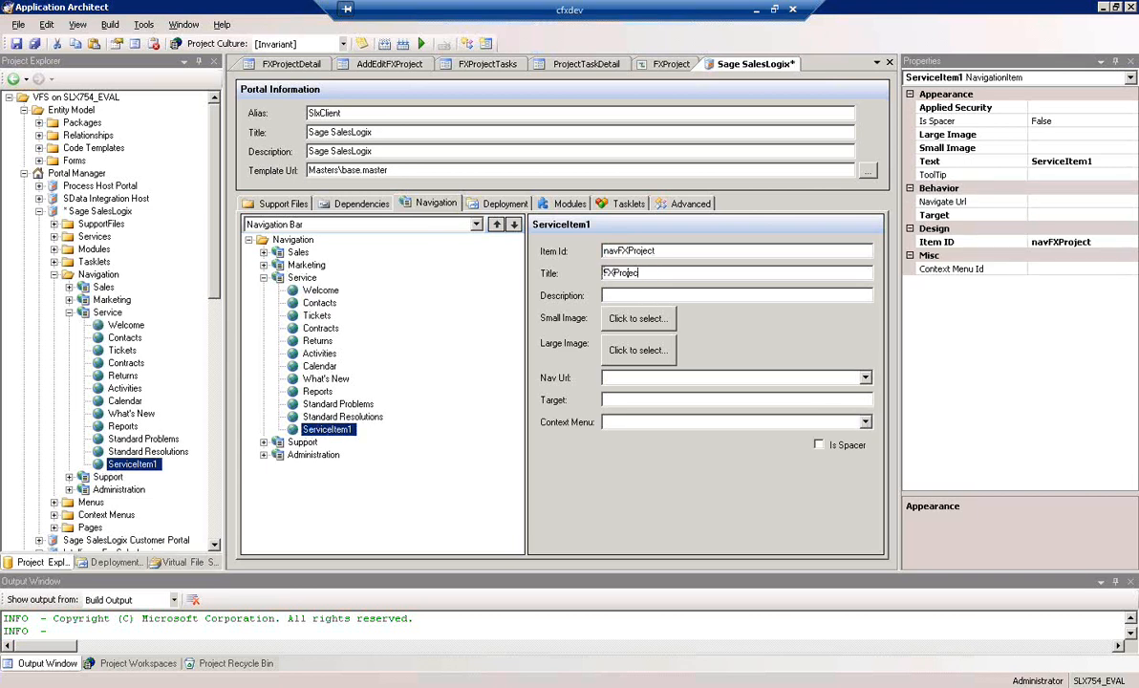
{"action": "left_click", "coordinate": [699, 299]}
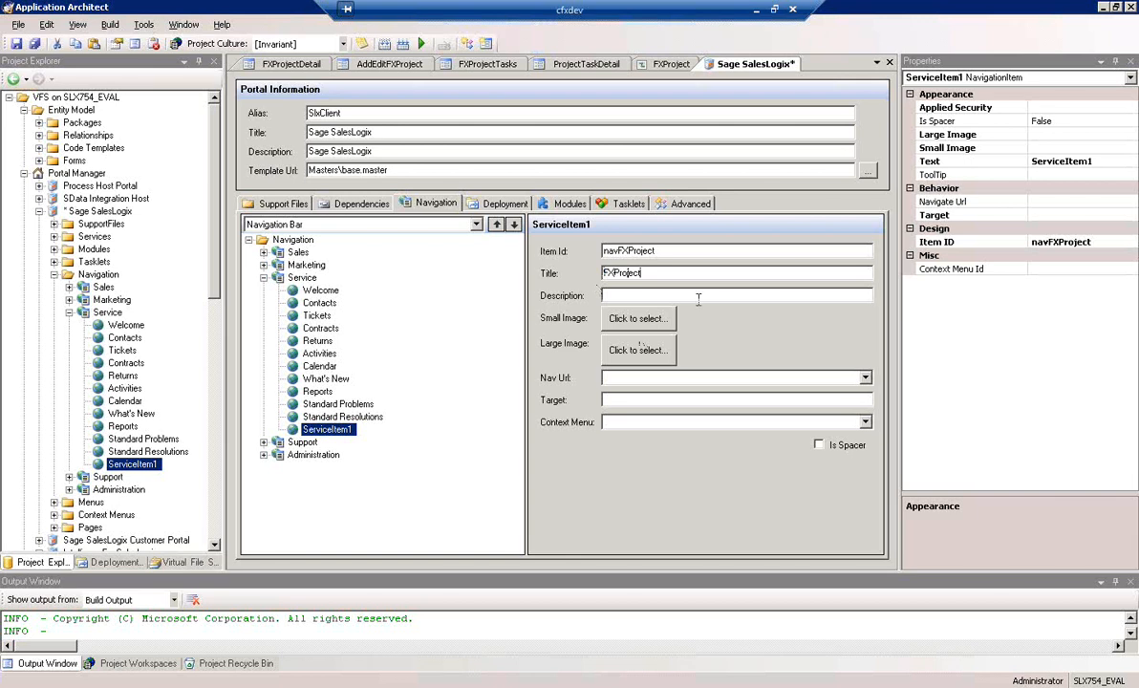
{"action": "left_click", "coordinate": [655, 355]}
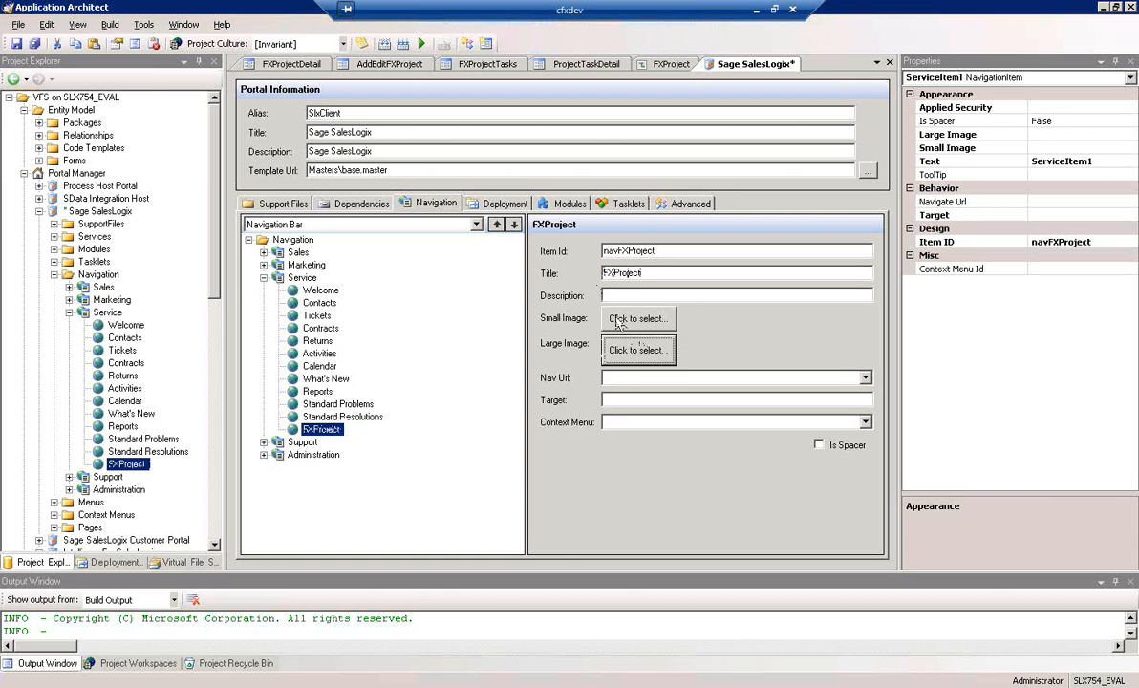
{"action": "left_click", "coordinate": [619, 325]}
{"action": "scroll", "coordinate": [511, 416], "scroll_direction": "down", "scroll_amount": 5}
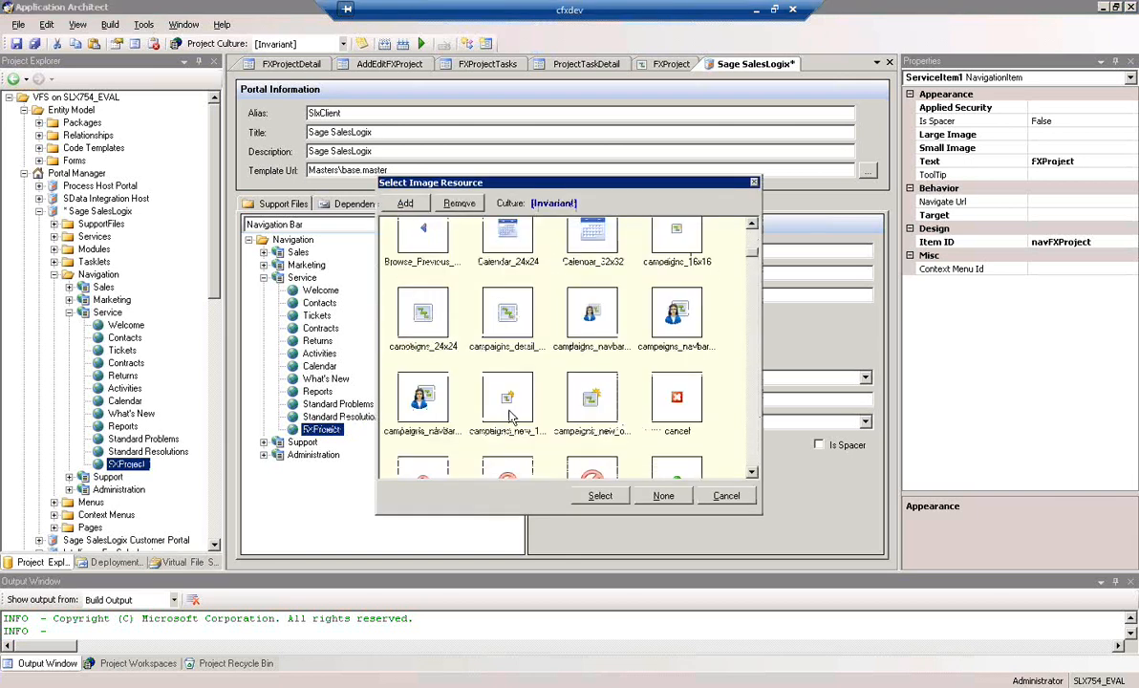
{"action": "left_click", "coordinate": [426, 315]}
{"action": "left_click", "coordinate": [604, 498]}
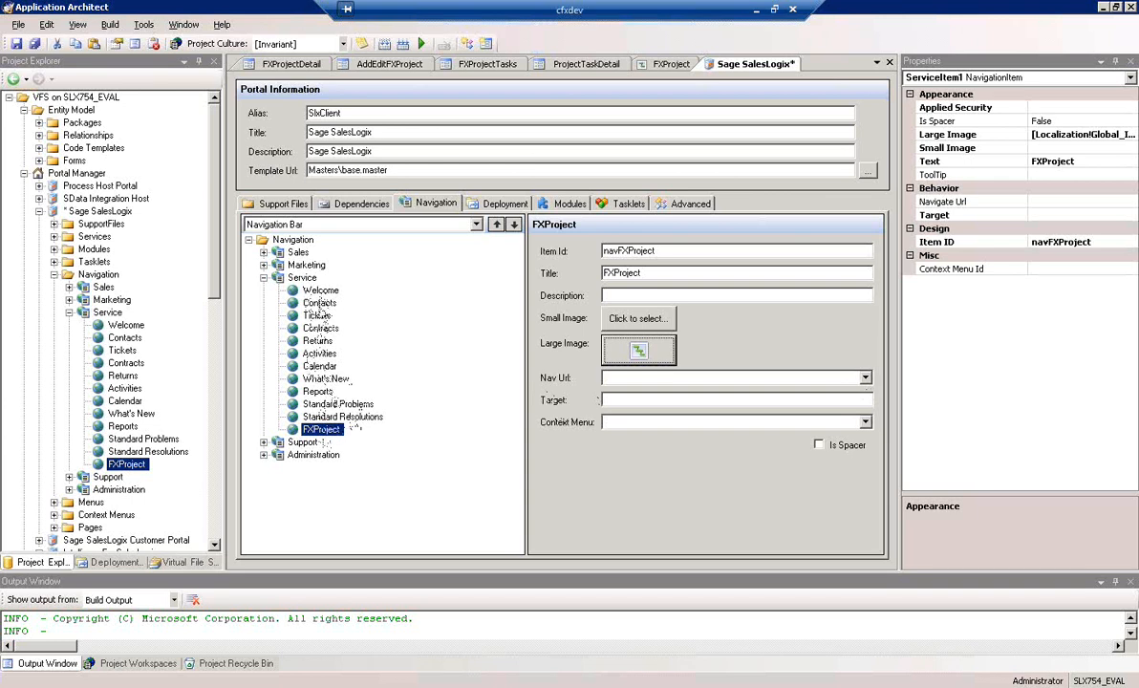
Set the FXProject navigation item's Nav Url to FXProject.aspx, using the Contacts item as reference, and save the portal
{"action": "left_click", "coordinate": [321, 306]}
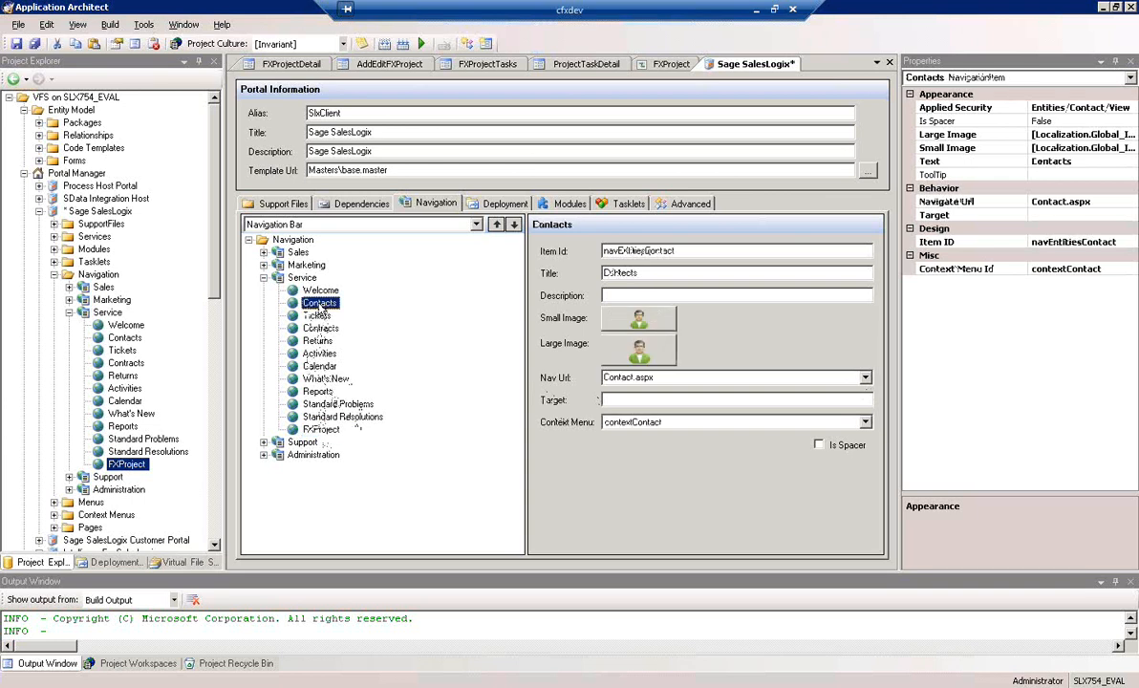
{"action": "left_click", "coordinate": [321, 430]}
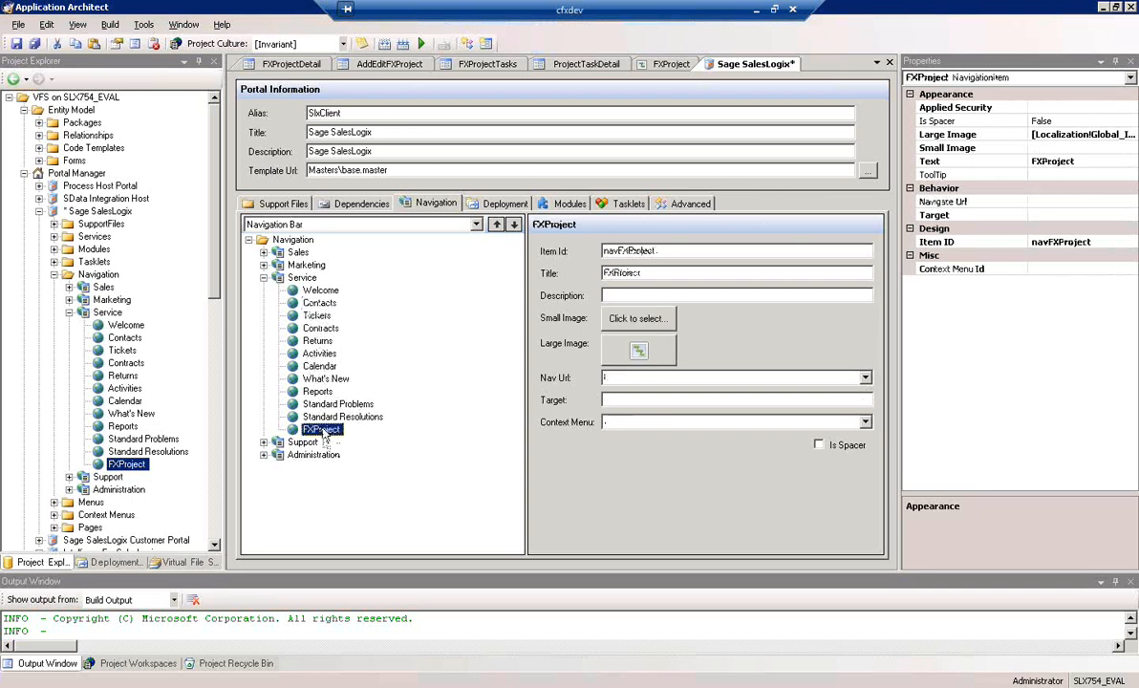
{"action": "left_click", "coordinate": [865, 380]}
{"action": "left_click", "coordinate": [869, 455]}
{"action": "left_click", "coordinate": [870, 454]}
{"action": "left_click", "coordinate": [870, 454]}
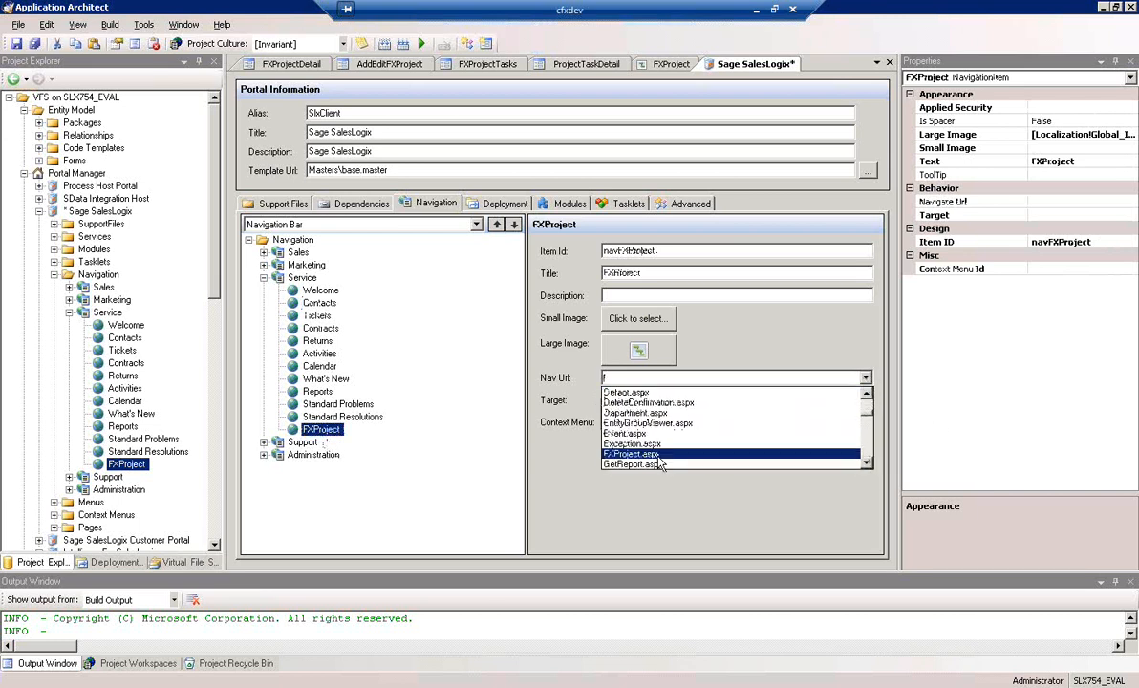
{"action": "left_click", "coordinate": [665, 456]}
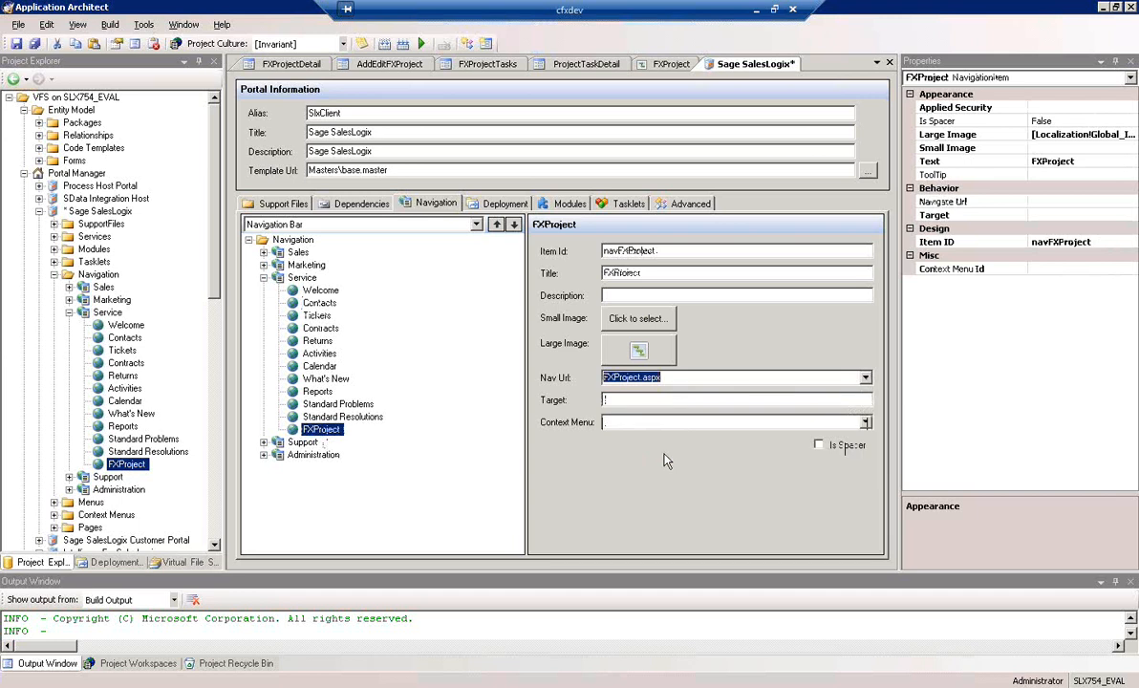
{"action": "left_click", "coordinate": [669, 64]}
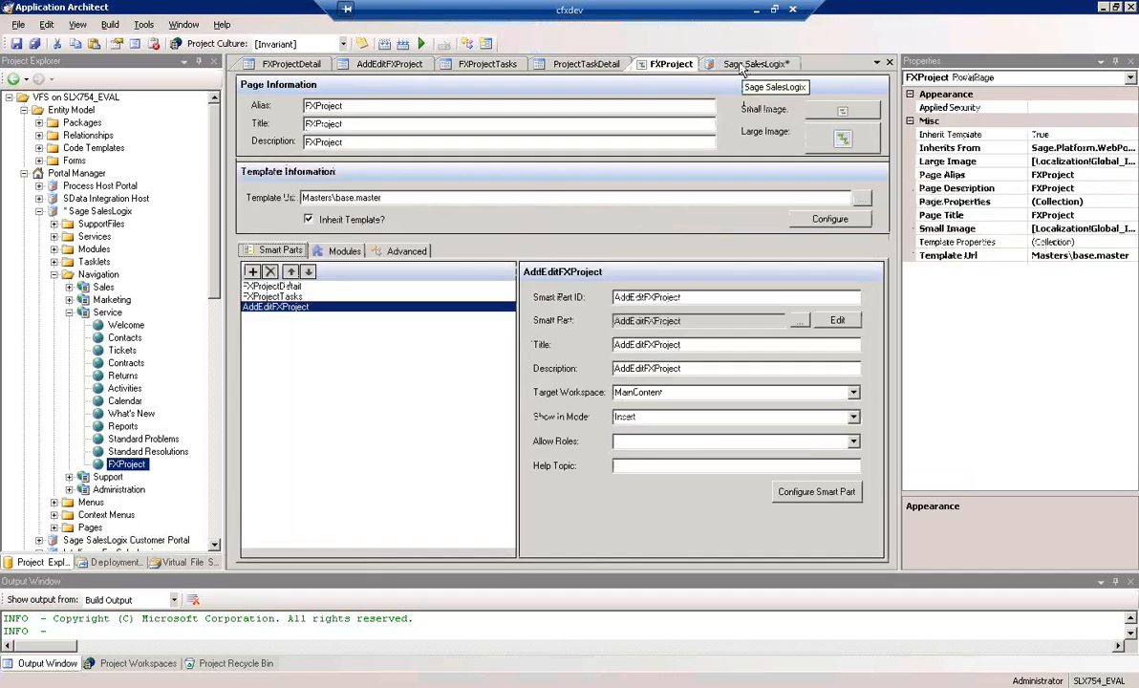
{"action": "left_click", "coordinate": [741, 67]}
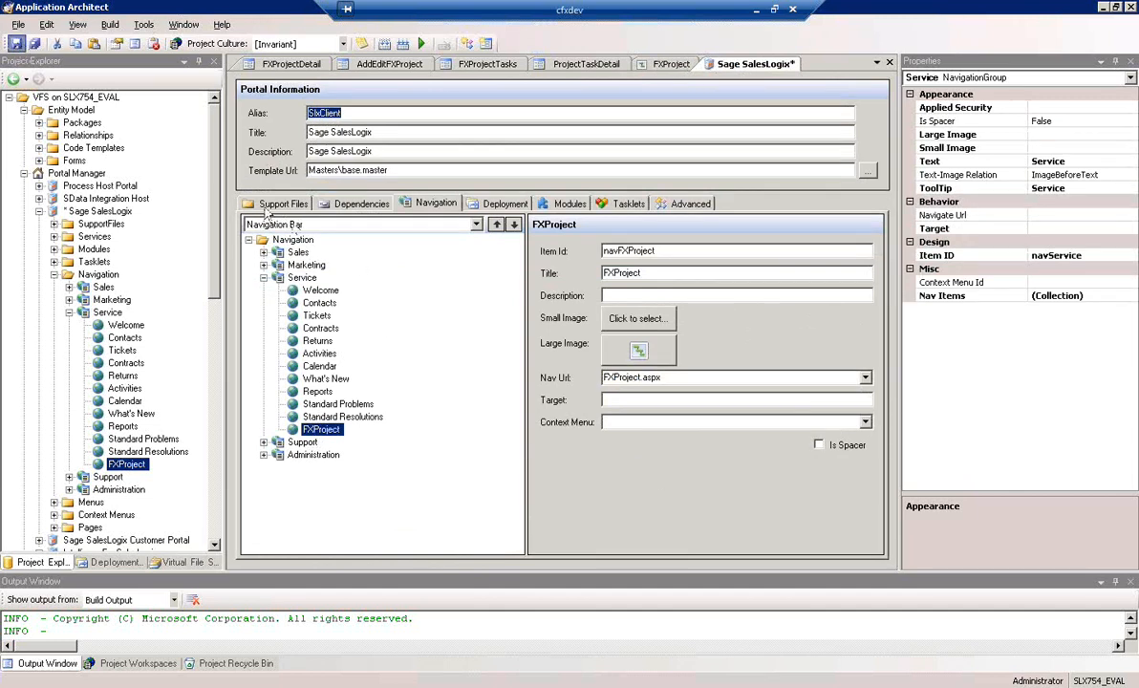
Switch the portal's navigation editor to Toolbar Menus and add a menu item under New
{"action": "left_click", "coordinate": [445, 223]}
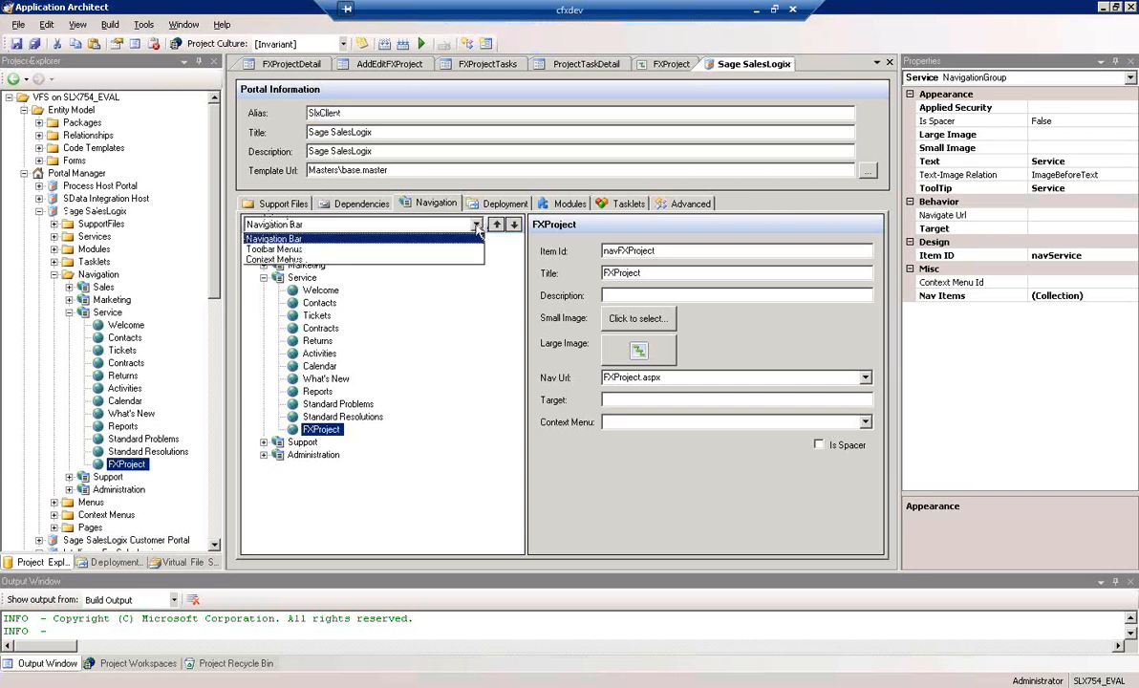
{"action": "left_click", "coordinate": [401, 251]}
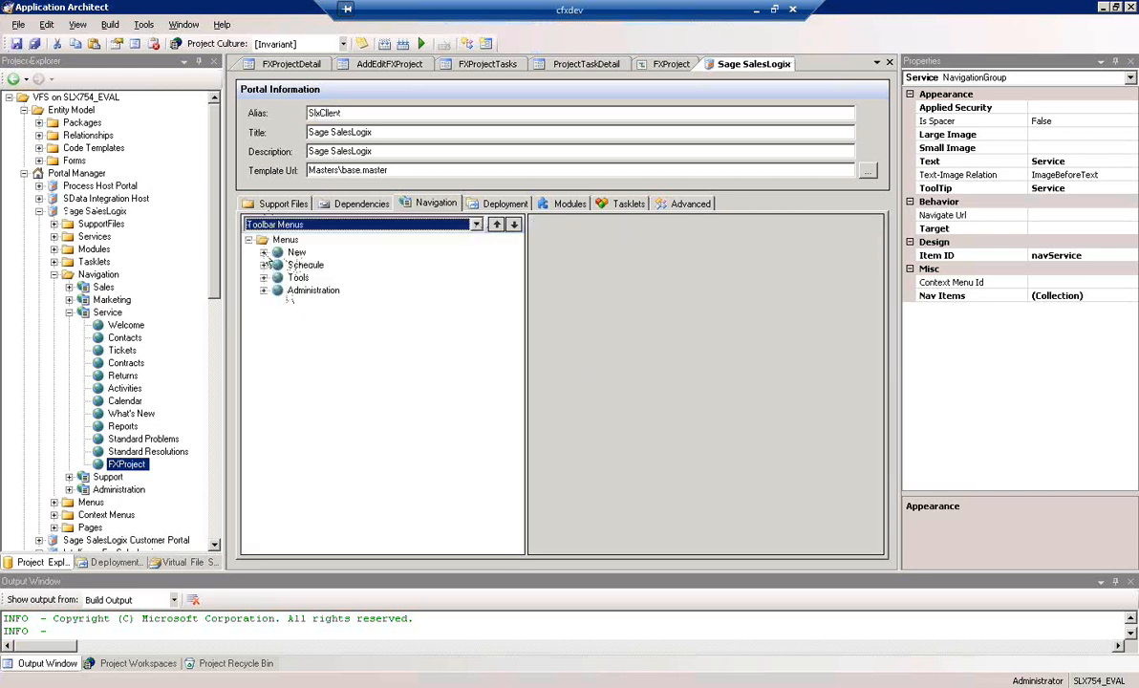
{"action": "double_click", "coordinate": [297, 252]}
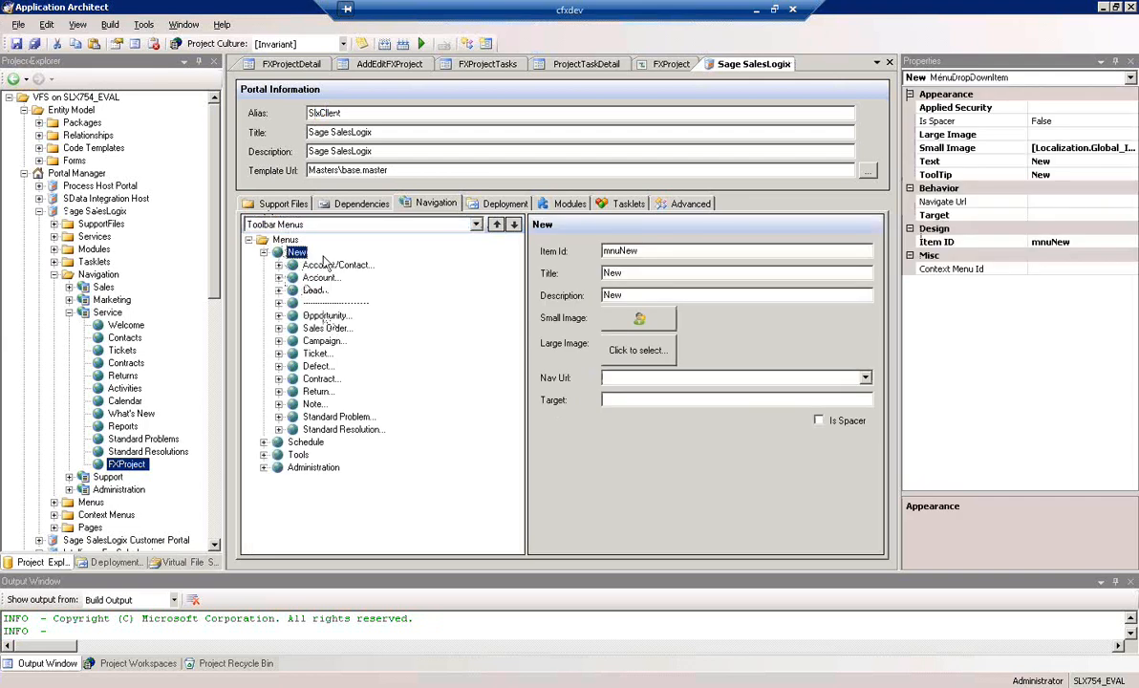
{"action": "right_click", "coordinate": [296, 252]}
{"action": "left_click", "coordinate": [353, 268]}
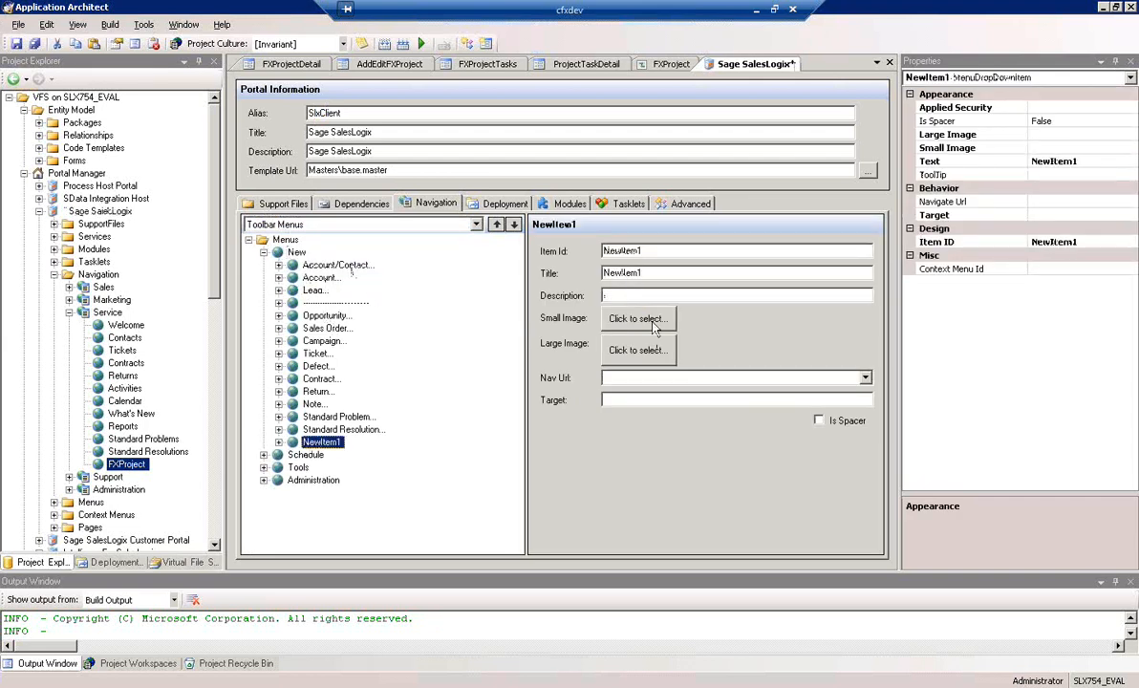
Set the new toolbar menu item's ID to "navAddFXProject" and its title to "FXProject"
{"action": "double_click", "coordinate": [651, 252]}
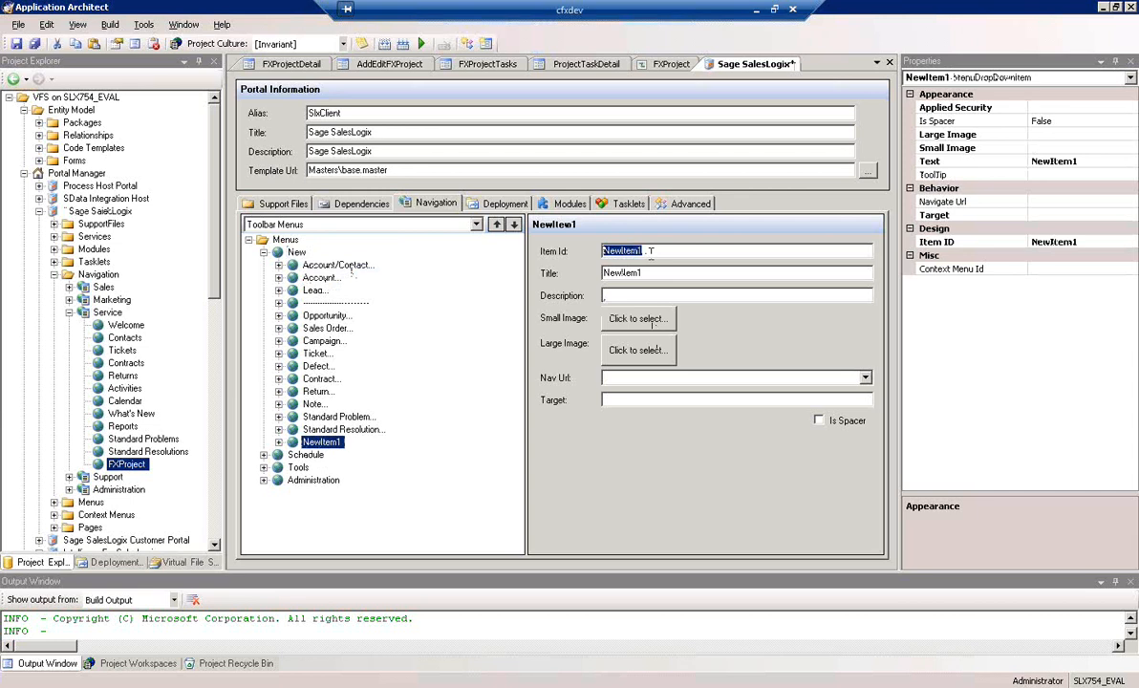
{"action": "type", "text": "navAddFXProject"}
{"action": "key", "text": "Tab"}
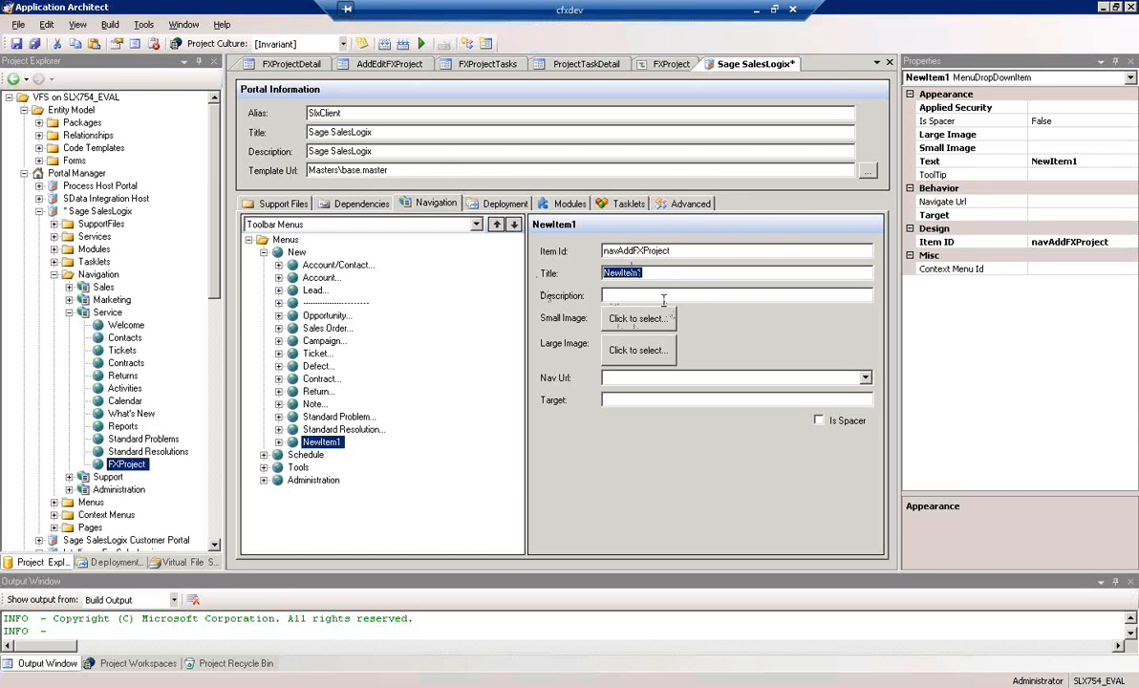
{"action": "type", "text": "FXProject"}
{"action": "left_click", "coordinate": [612, 296]}
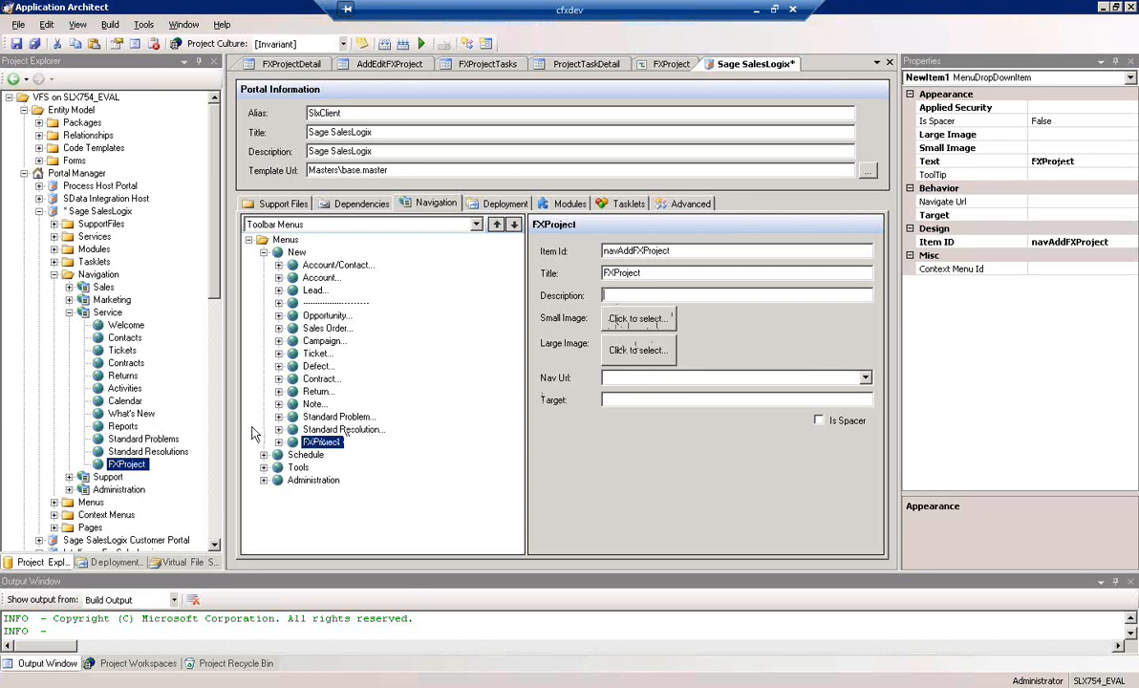
Choose FXProject.aspx as the Nav Url of the FXProject toolbar menu item
{"action": "left_click", "coordinate": [865, 379]}
{"action": "scroll", "coordinate": [867, 457], "scroll_direction": "down", "scroll_amount": 2}
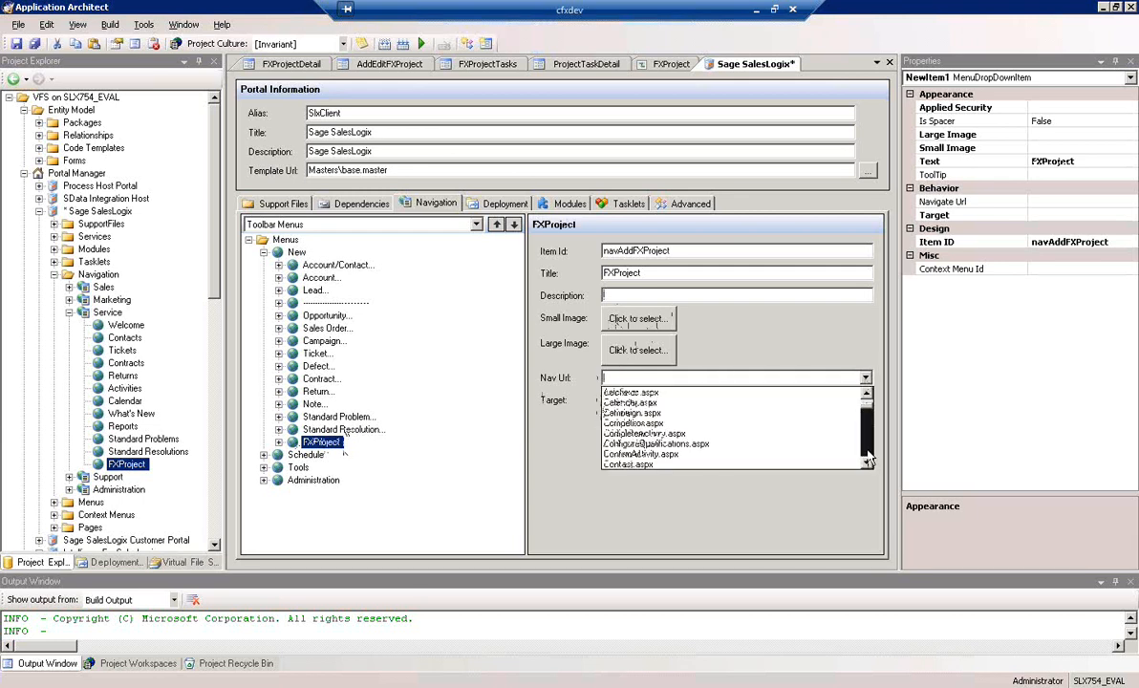
{"action": "scroll", "coordinate": [867, 457], "scroll_direction": "down", "scroll_amount": 5}
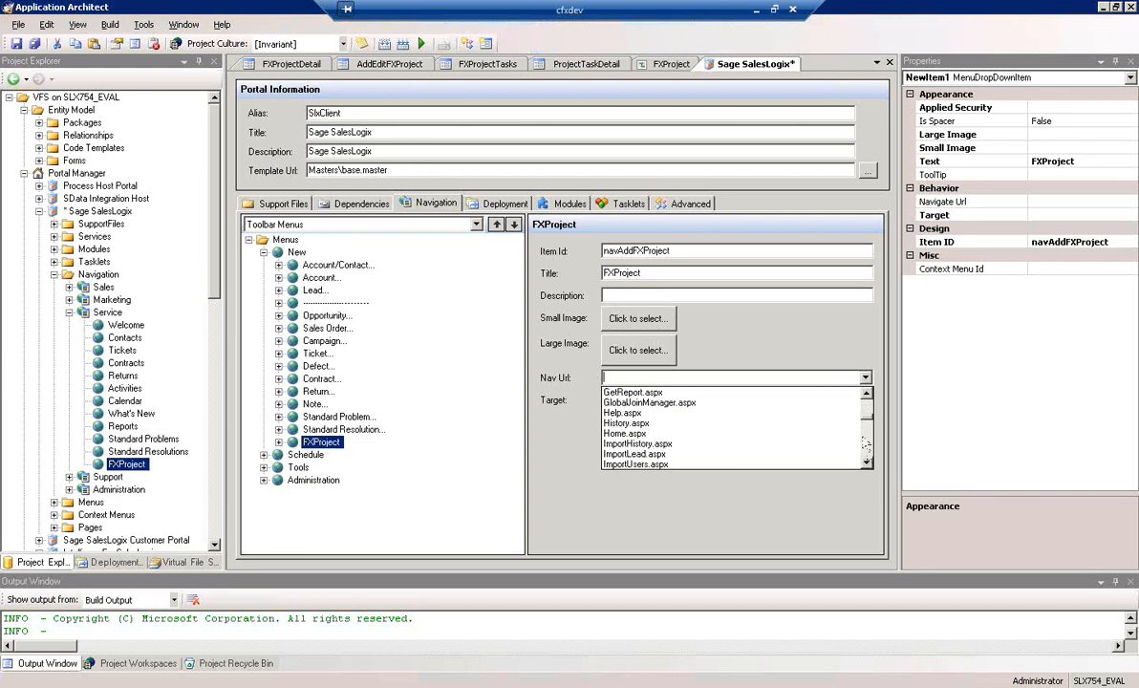
{"action": "left_click", "coordinate": [870, 406]}
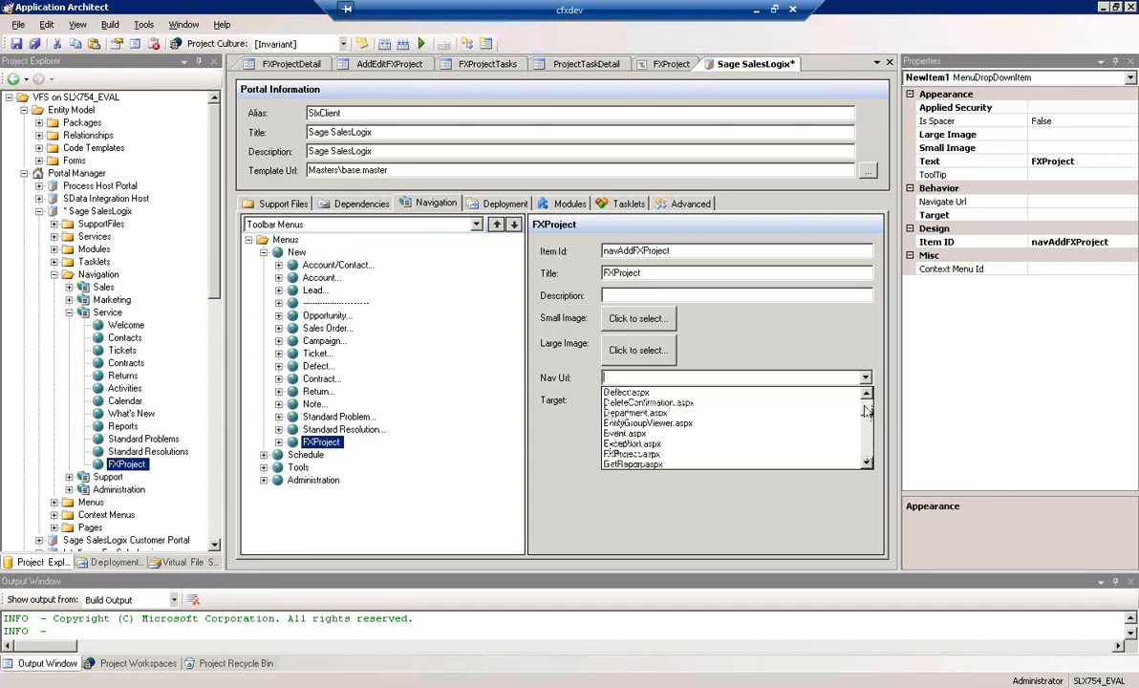
{"action": "left_click", "coordinate": [669, 456]}
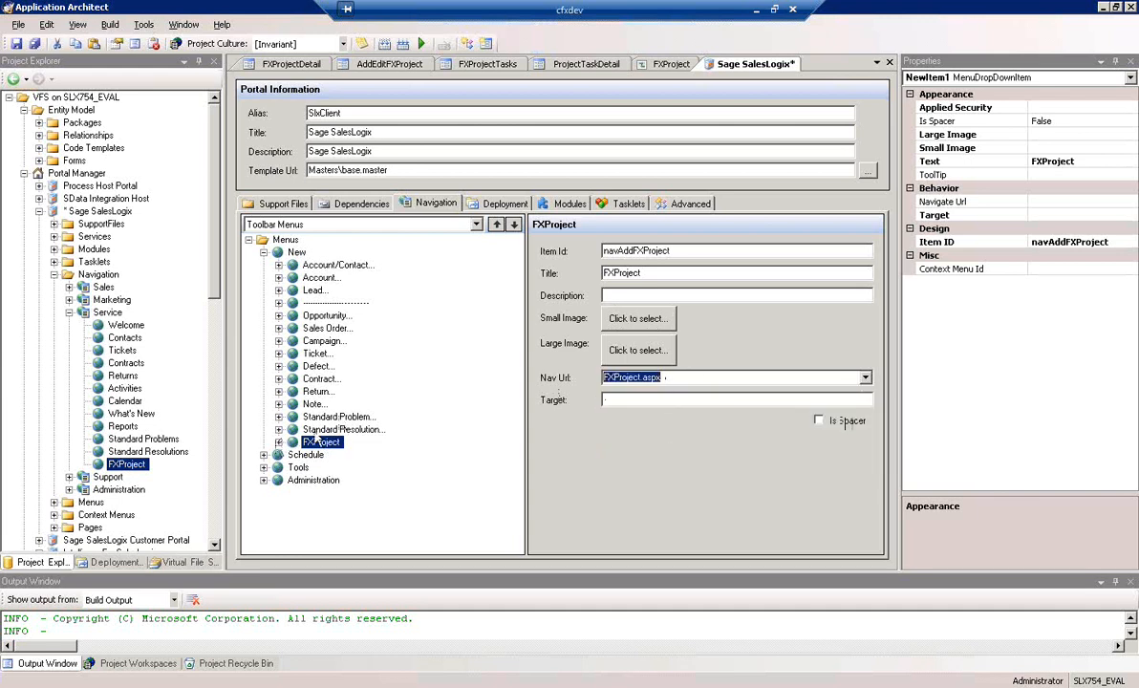
Copy "?modeid=Insert" from the Account menu item's Nav Url and append it to the FXProject menu item's Nav Url
{"action": "left_click", "coordinate": [322, 278]}
{"action": "left_click", "coordinate": [701, 382]}
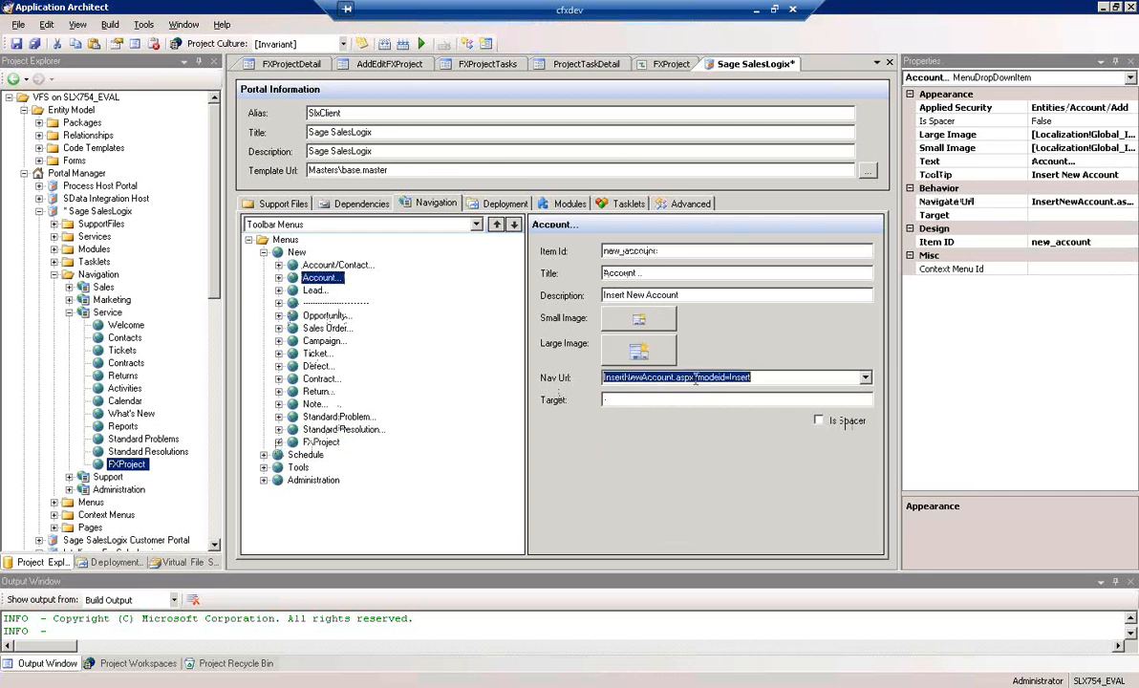
{"action": "left_click_drag", "start_coordinate": [692, 378], "coordinate": [786, 377]}
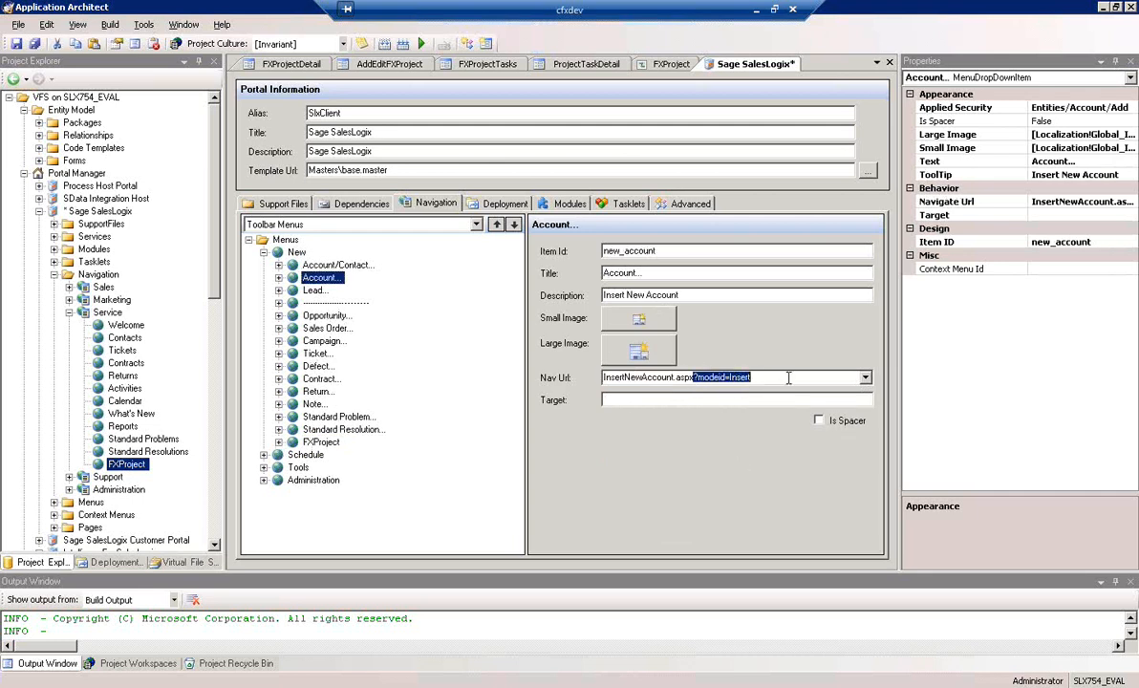
{"action": "right_click", "coordinate": [718, 378]}
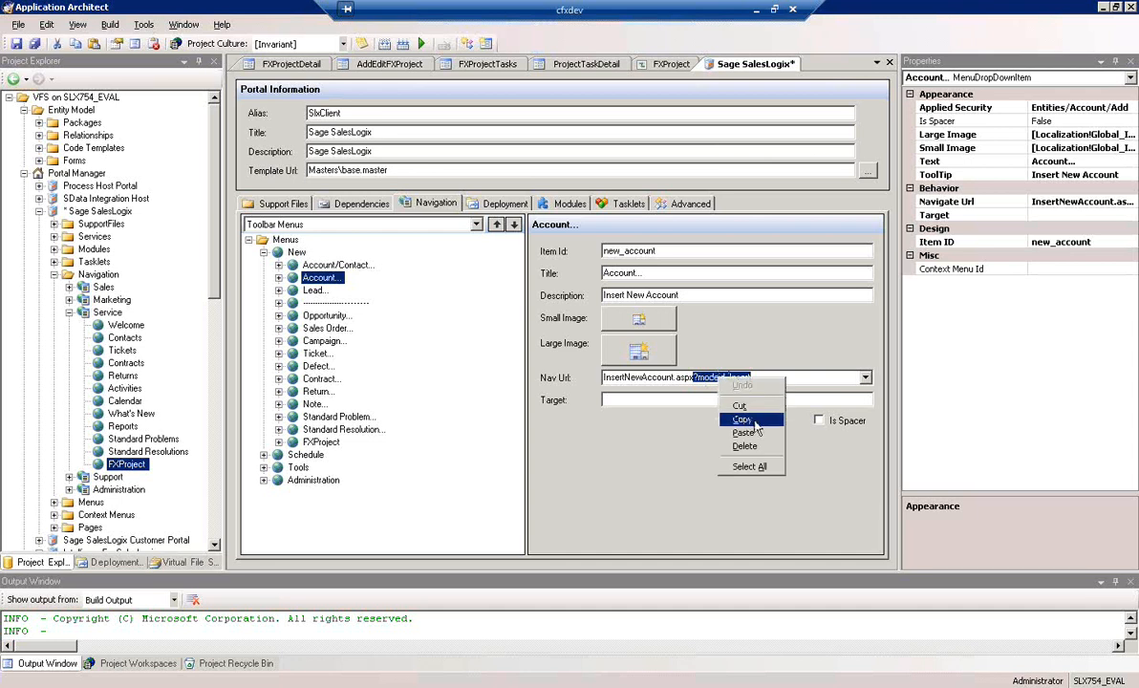
{"action": "left_click", "coordinate": [744, 419]}
{"action": "left_click", "coordinate": [321, 441]}
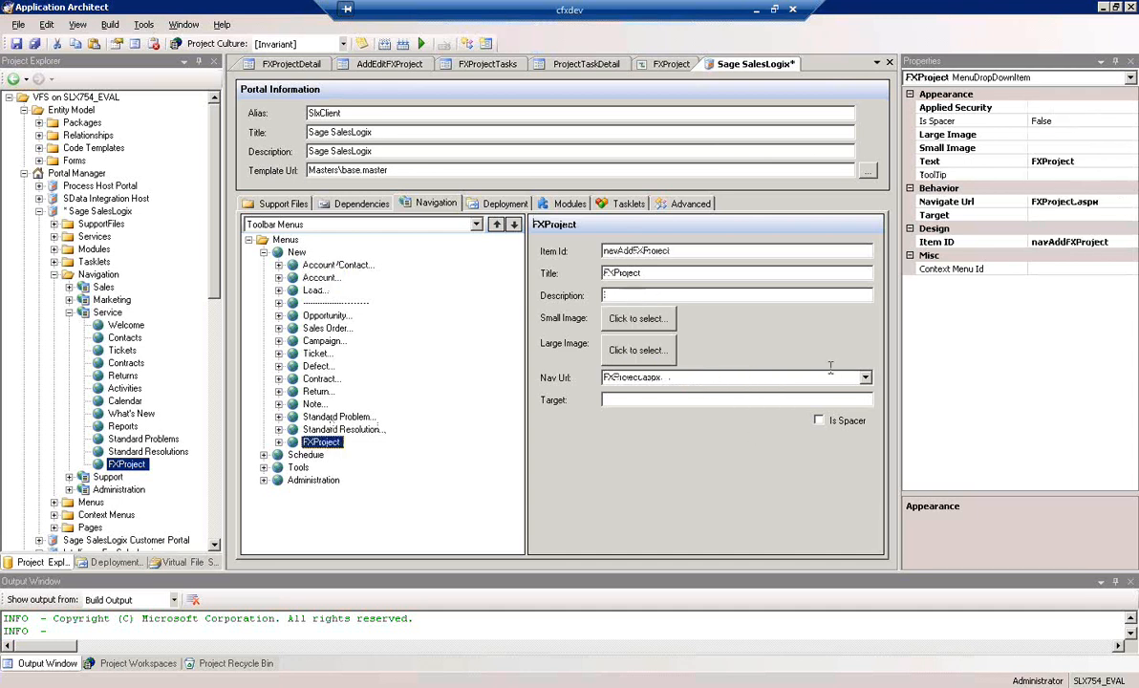
{"action": "left_click", "coordinate": [722, 379]}
{"action": "left_click", "coordinate": [720, 379]}
{"action": "key", "text": "ctrl+v"}
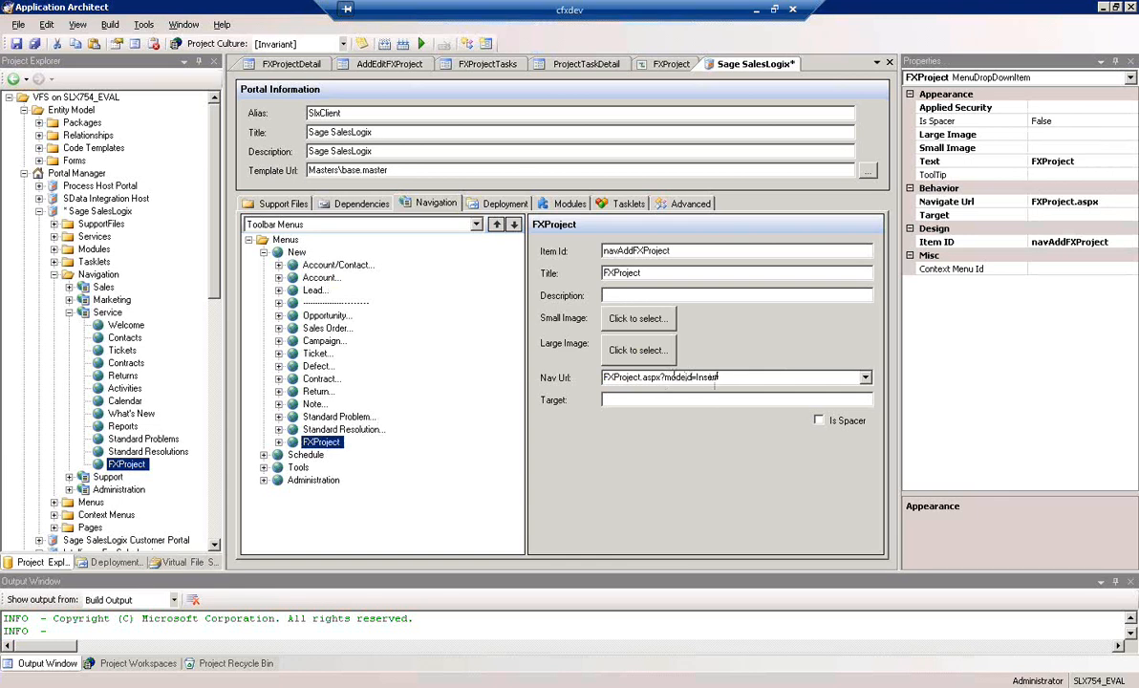
Check the show-in modes of the AddEditFXProject and FXProjectDetail smart parts on the FXProject page, and save the Sage SalesLogix portal
{"action": "left_click", "coordinate": [662, 67]}
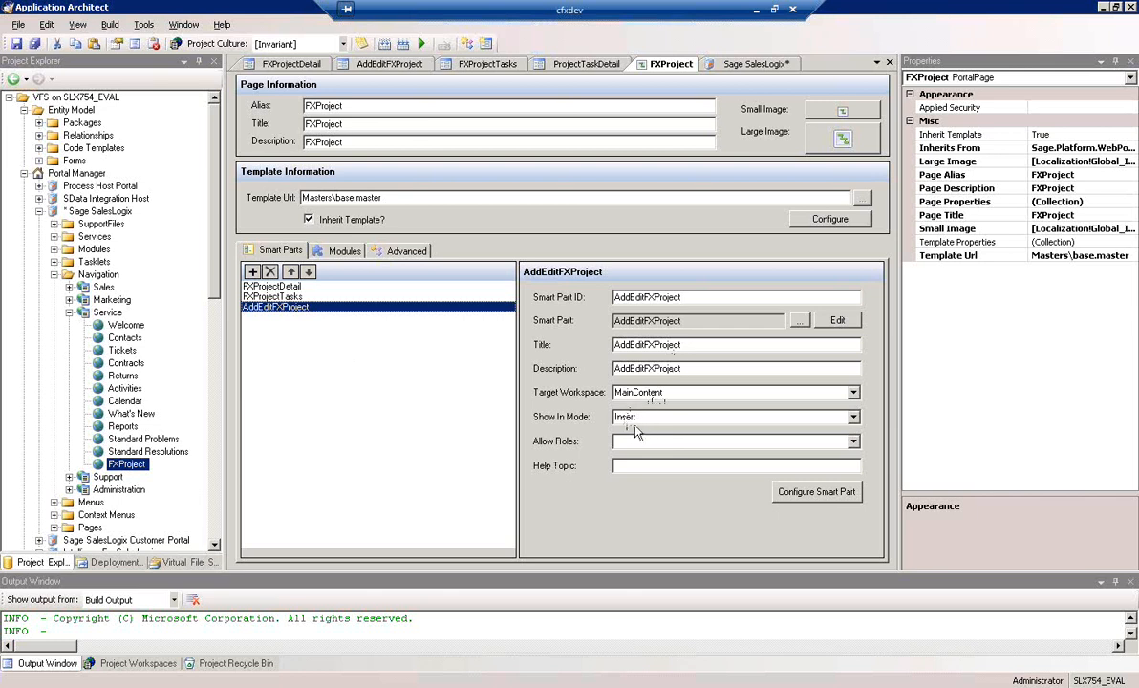
{"action": "left_click", "coordinate": [258, 286]}
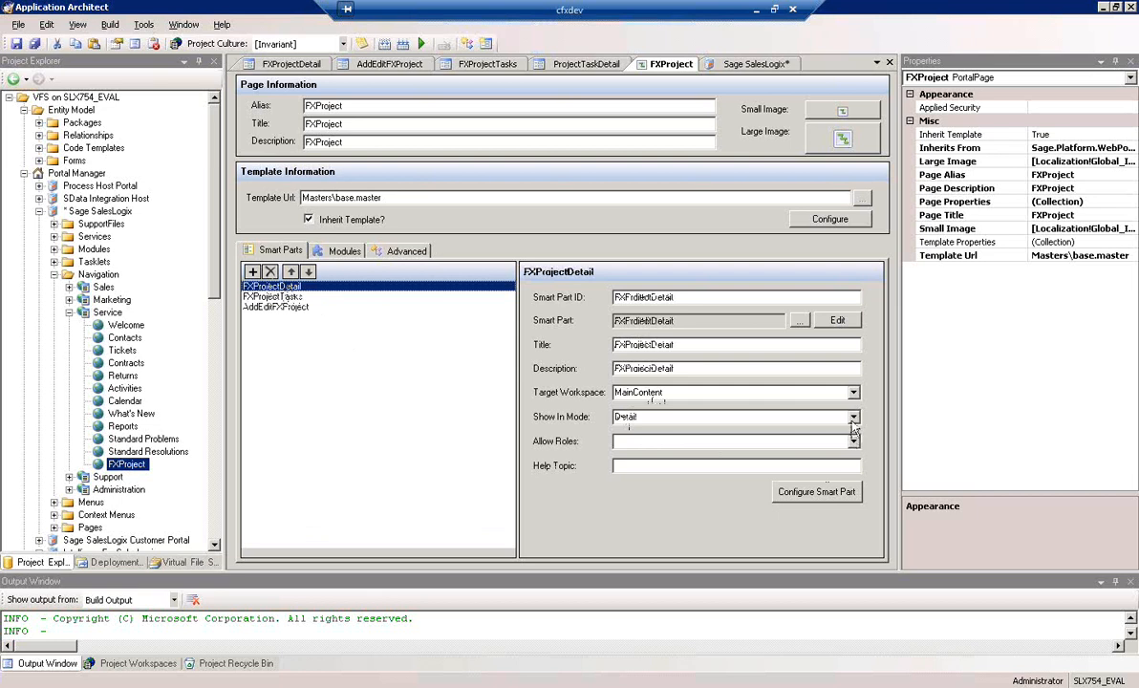
{"action": "left_click", "coordinate": [707, 416]}
{"action": "left_click", "coordinate": [620, 451]}
{"action": "left_click", "coordinate": [619, 452]}
{"action": "left_click", "coordinate": [765, 533]}
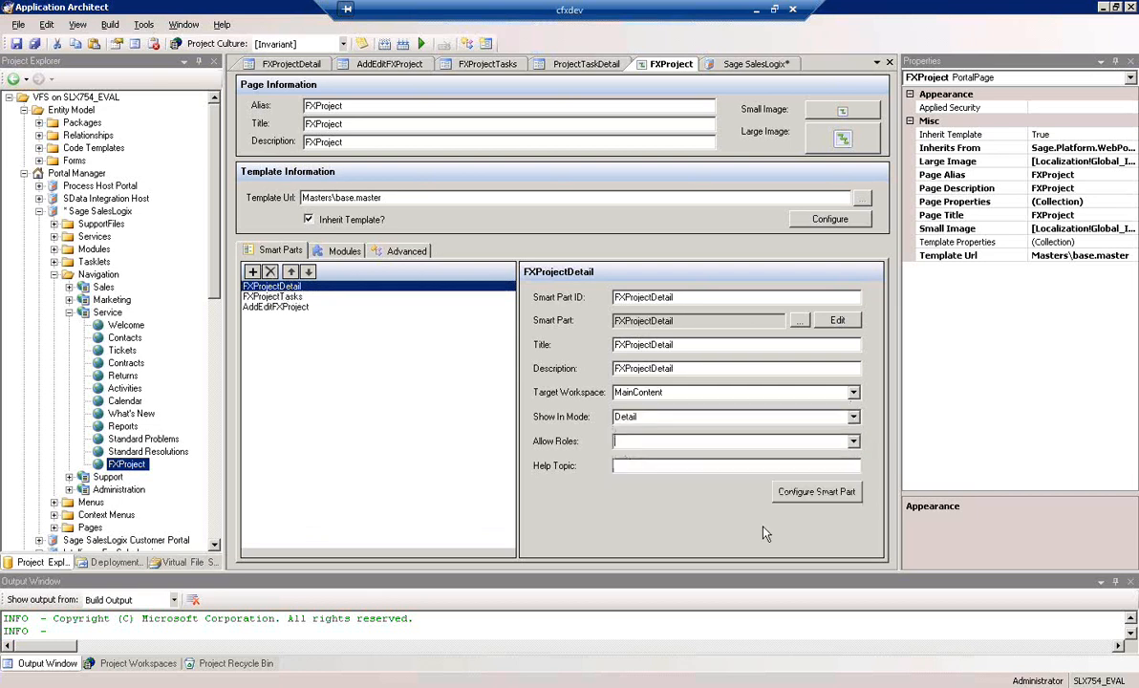
{"action": "left_click", "coordinate": [742, 71]}
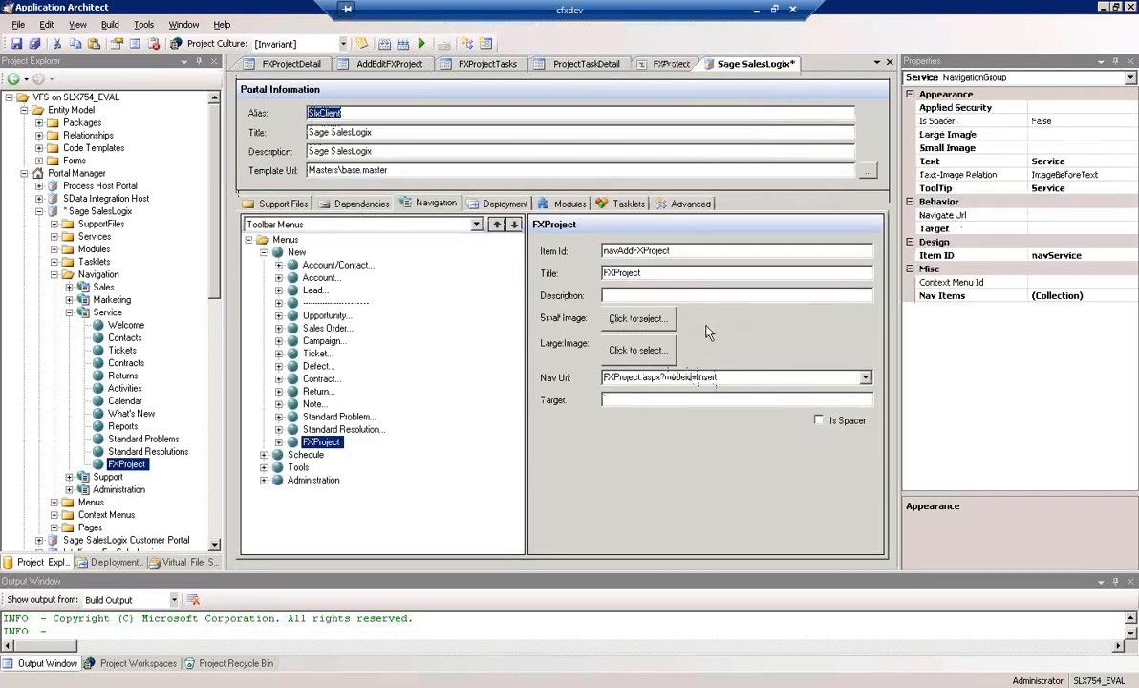
{"action": "left_click", "coordinate": [17, 44]}
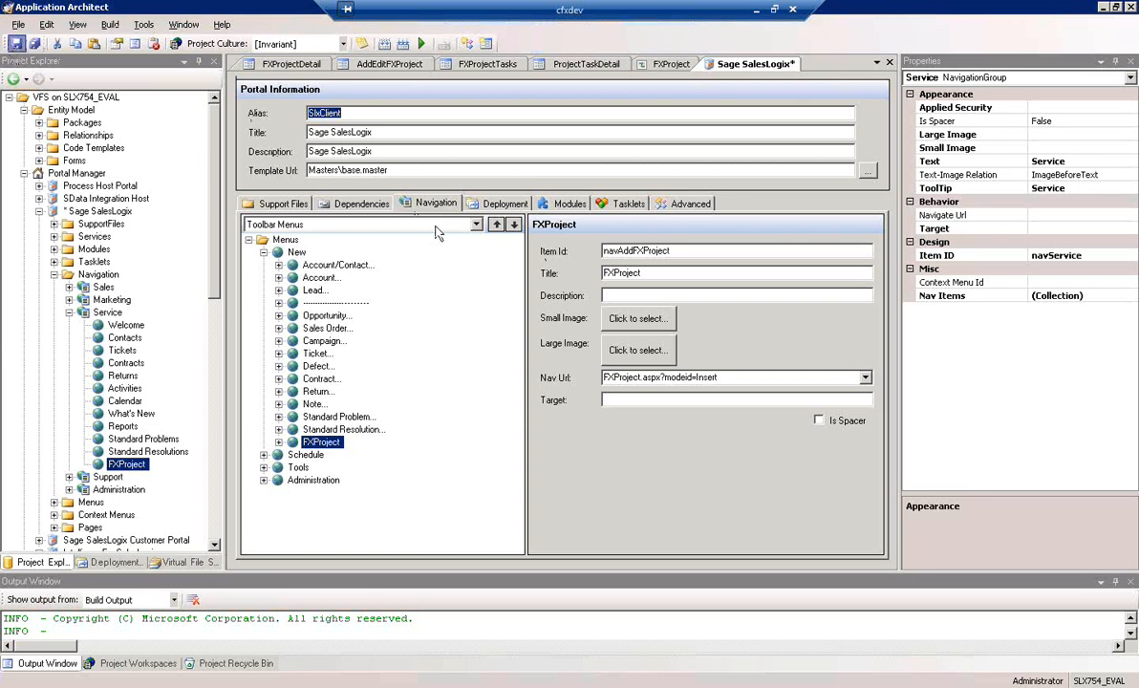
Add a new top-level menu item to the portal's Context Menus
{"action": "left_click", "coordinate": [474, 226]}
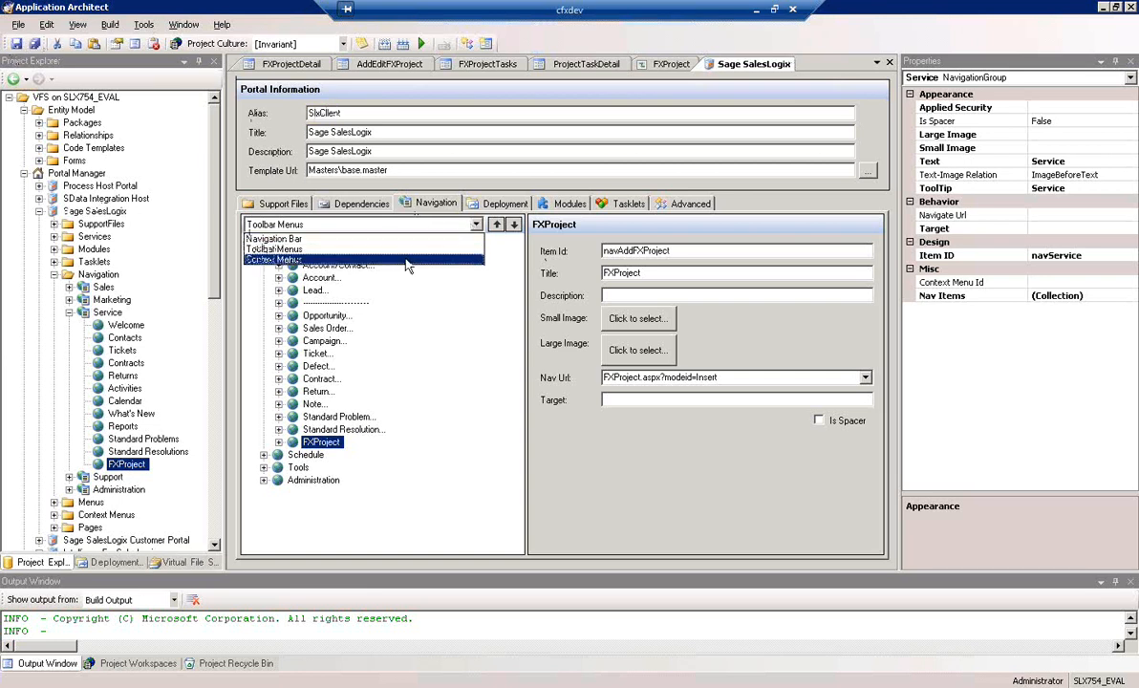
{"action": "left_click", "coordinate": [408, 260]}
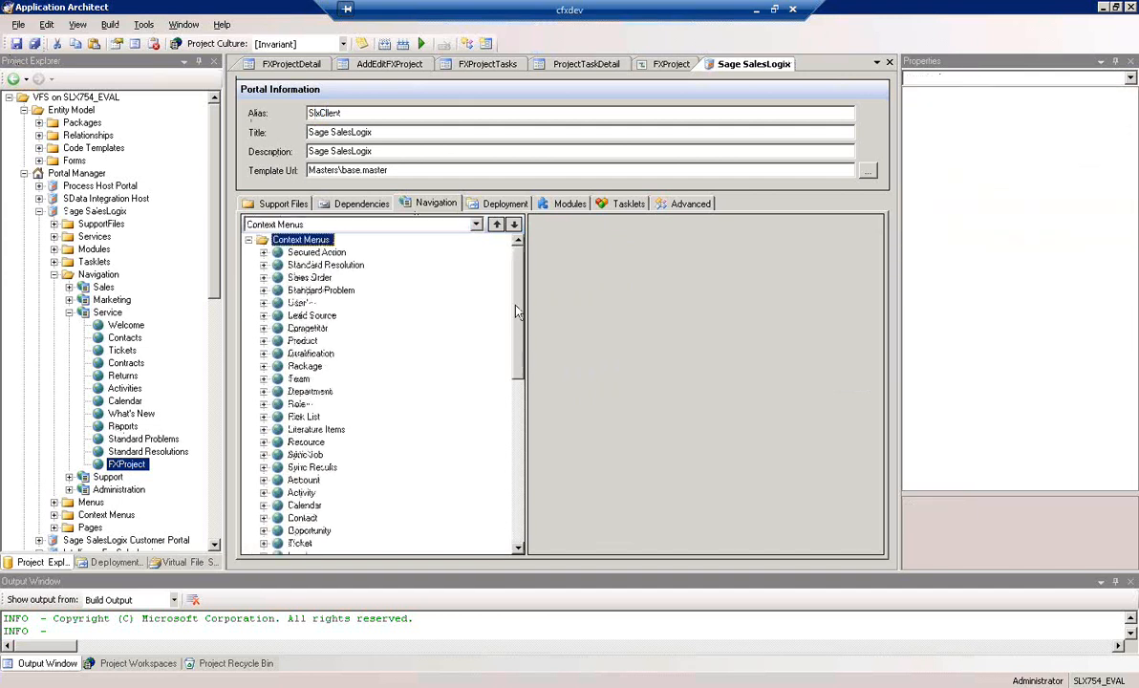
{"action": "left_click_drag", "start_coordinate": [516, 335], "coordinate": [516, 357]}
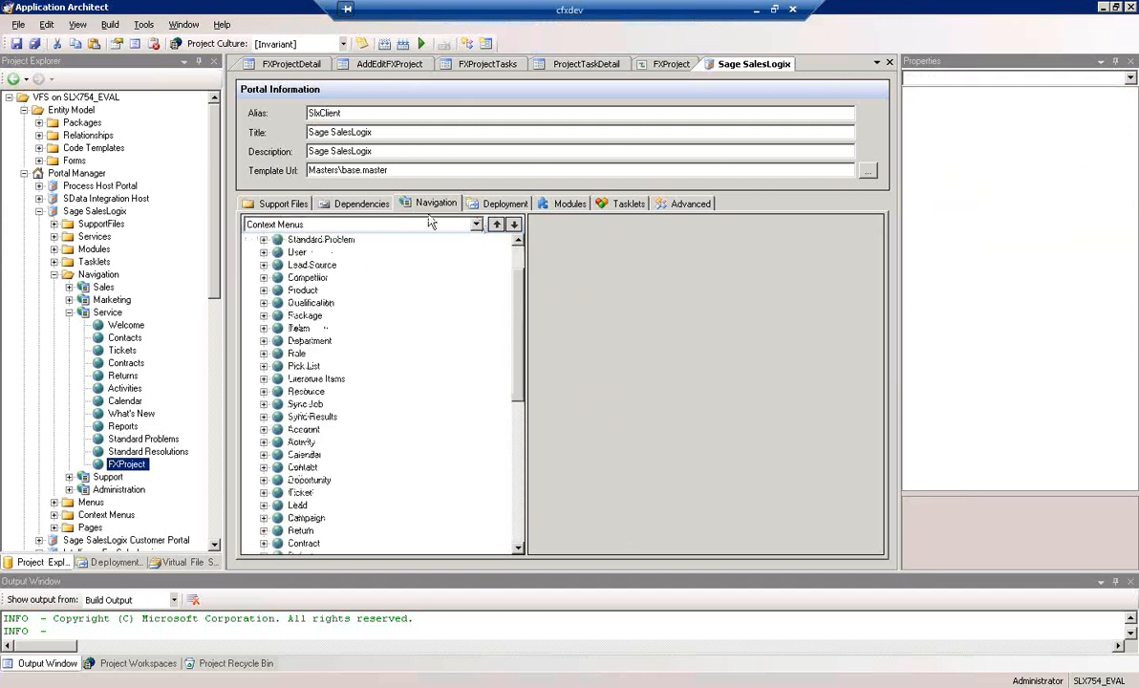
{"action": "left_click_drag", "start_coordinate": [513, 308], "coordinate": [509, 239]}
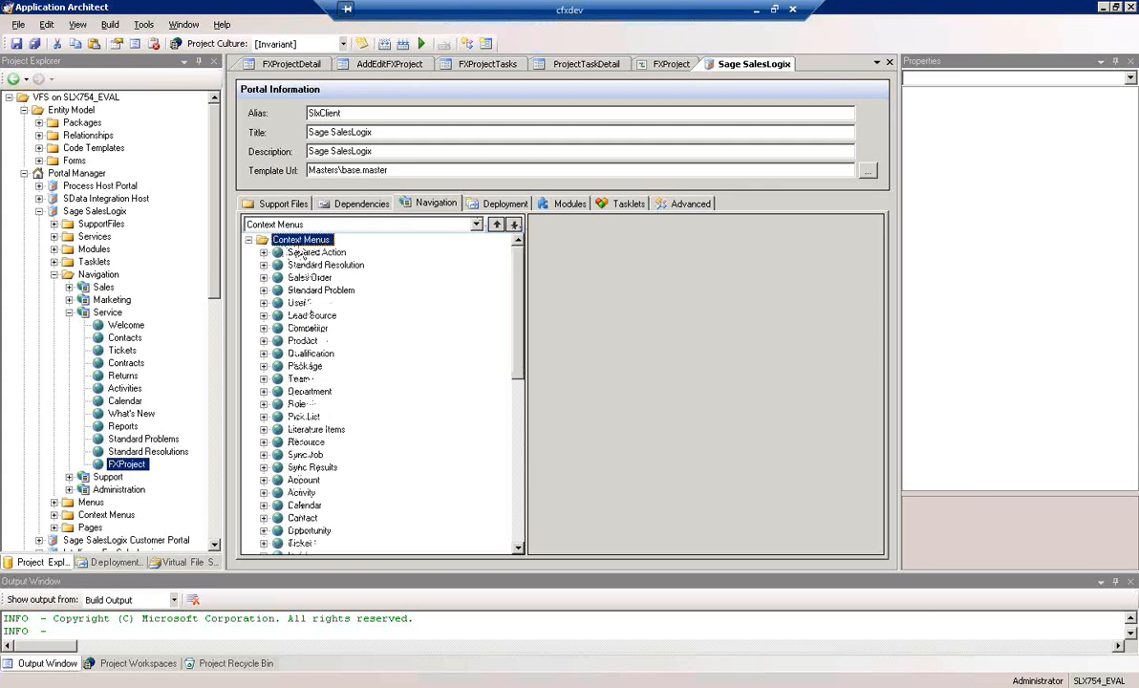
{"action": "right_click", "coordinate": [301, 246]}
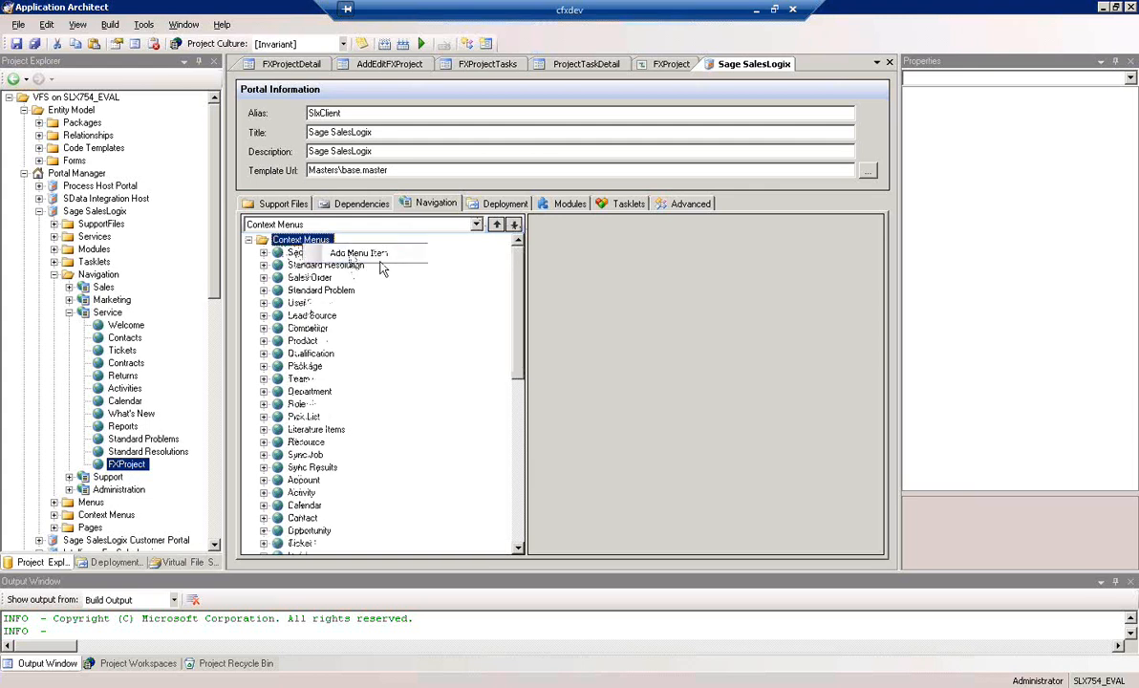
{"action": "left_click", "coordinate": [380, 258]}
Set the new context menu's item ID to "contextFXProject" and its title to "FXProject"
{"action": "double_click", "coordinate": [659, 251]}
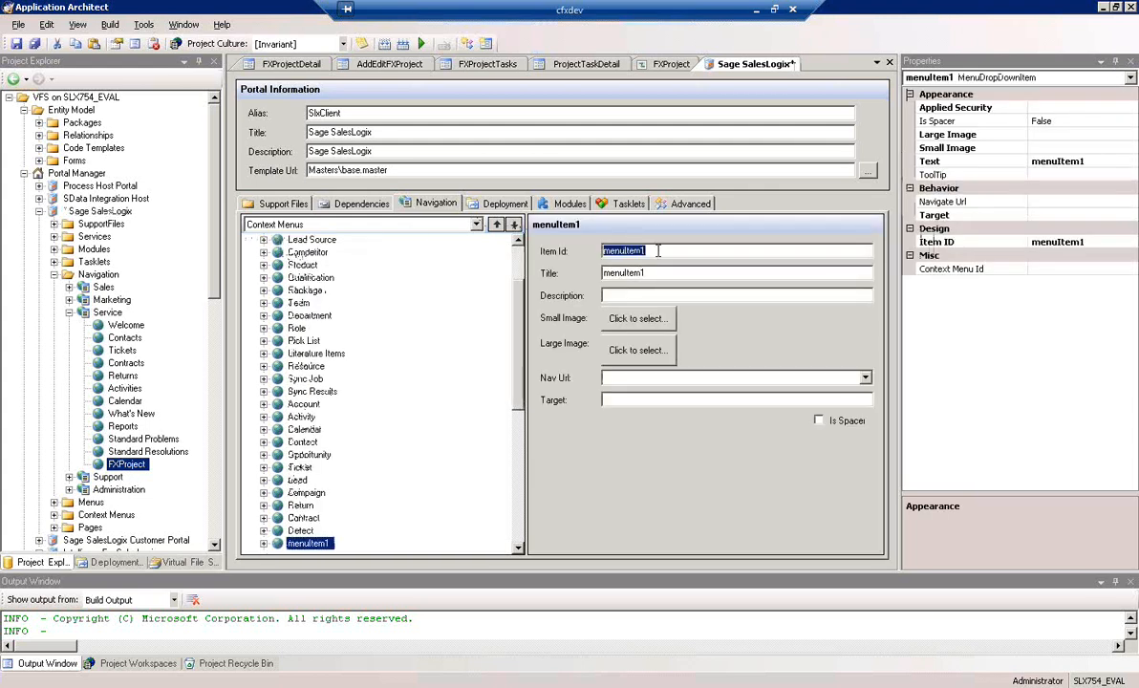
{"action": "type", "text": "ccr"}
{"action": "type", "text": "textFXProject"}
{"action": "key", "text": "Tab"}
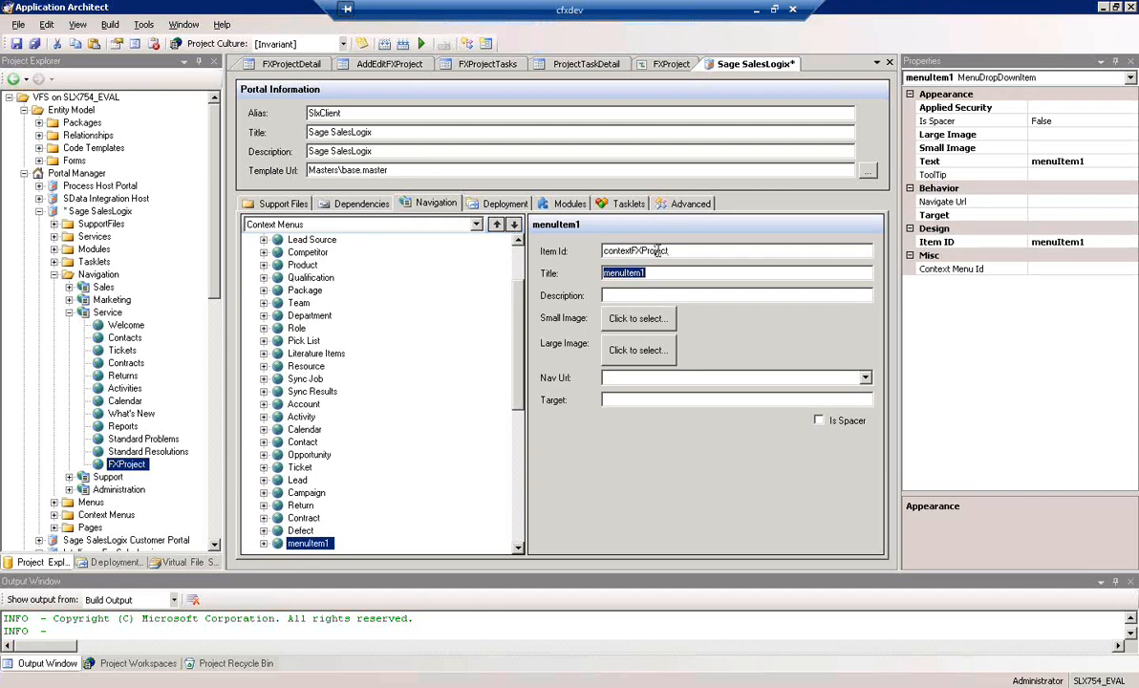
{"action": "type", "text": "FXProject"}
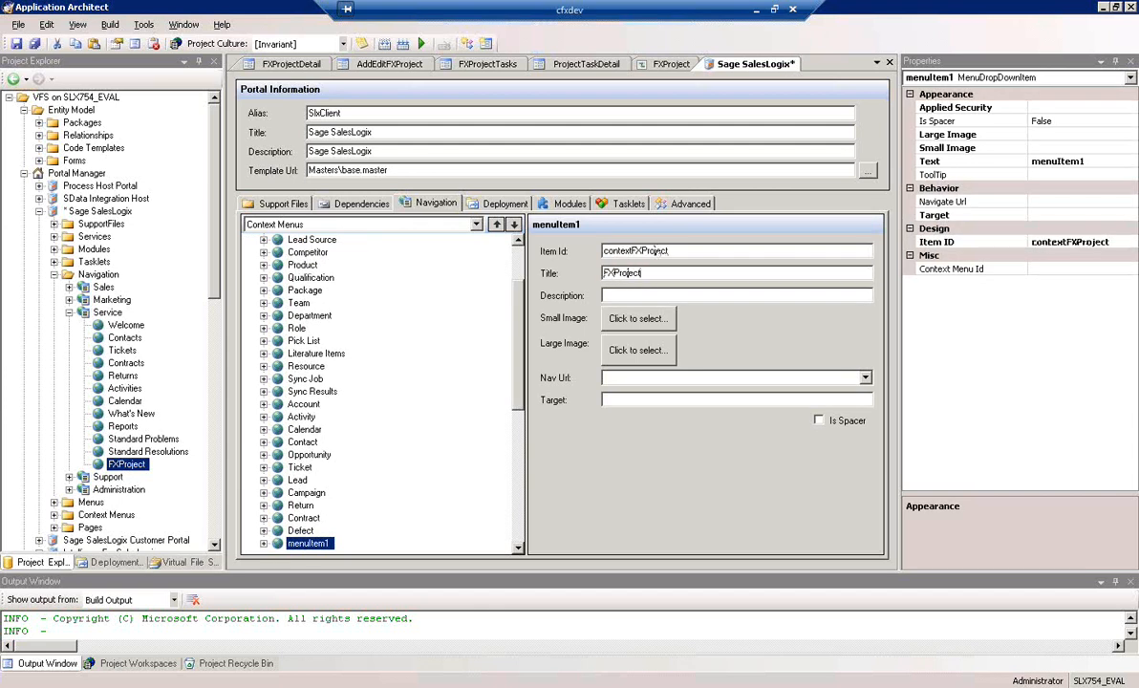
{"action": "left_click", "coordinate": [308, 544]}
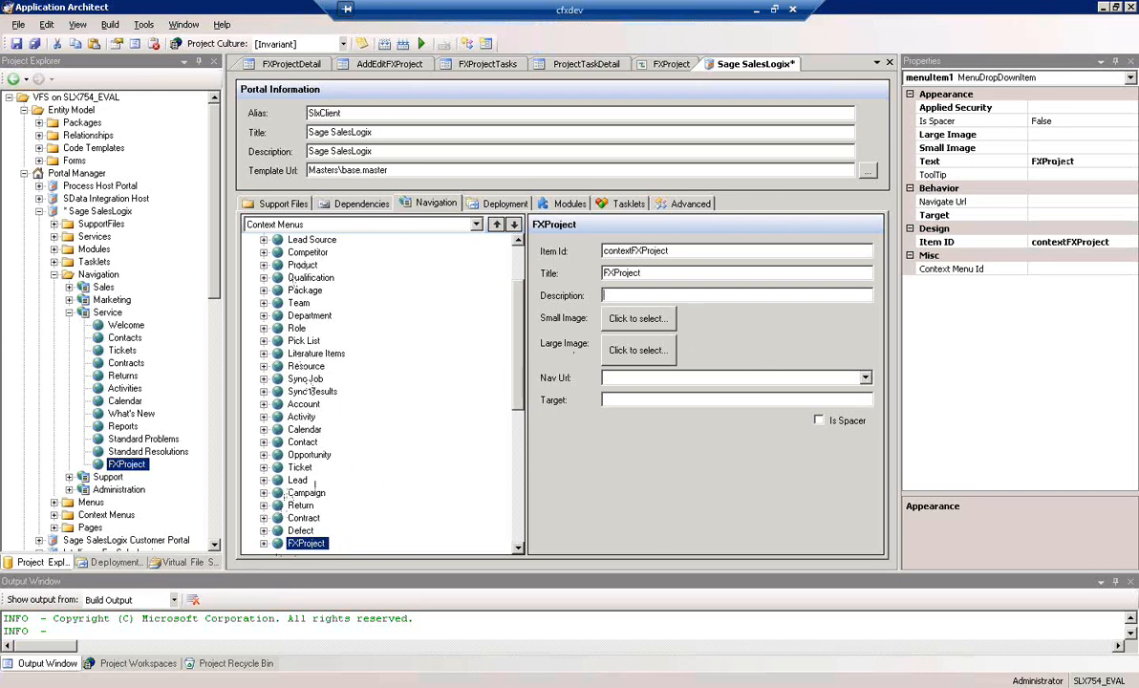
Expand the Account context menu for reference and add a child menu item under the FXProject context menu
{"action": "left_click_drag", "start_coordinate": [519, 328], "coordinate": [525, 361]}
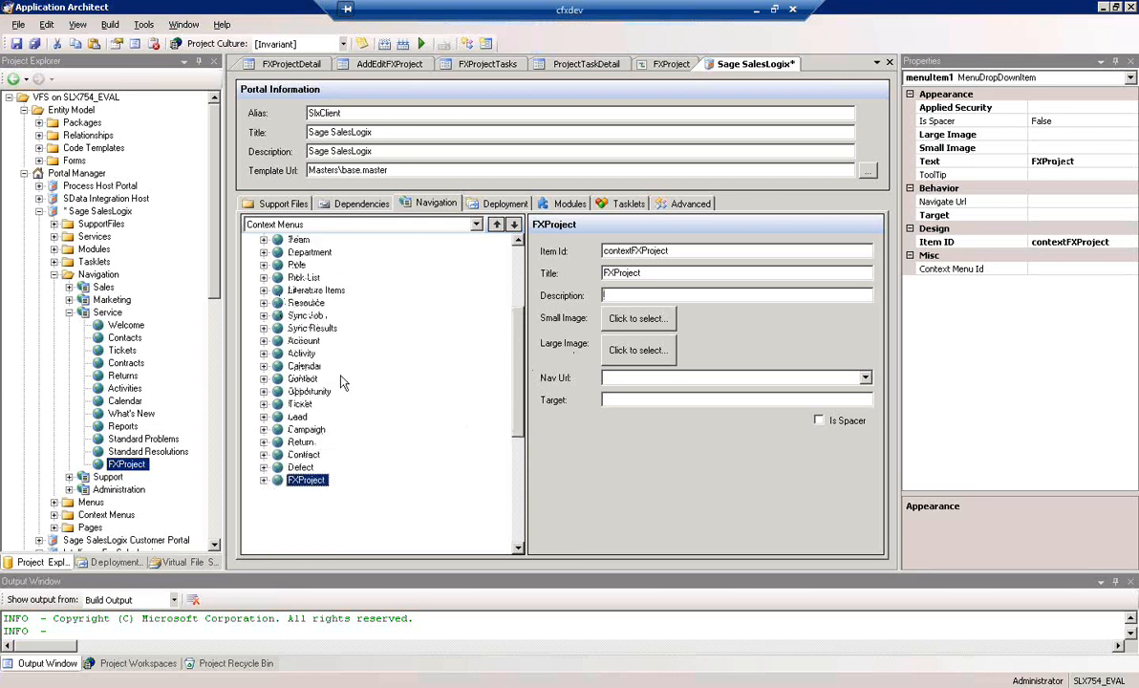
{"action": "left_click", "coordinate": [265, 342]}
{"action": "left_click", "coordinate": [264, 341]}
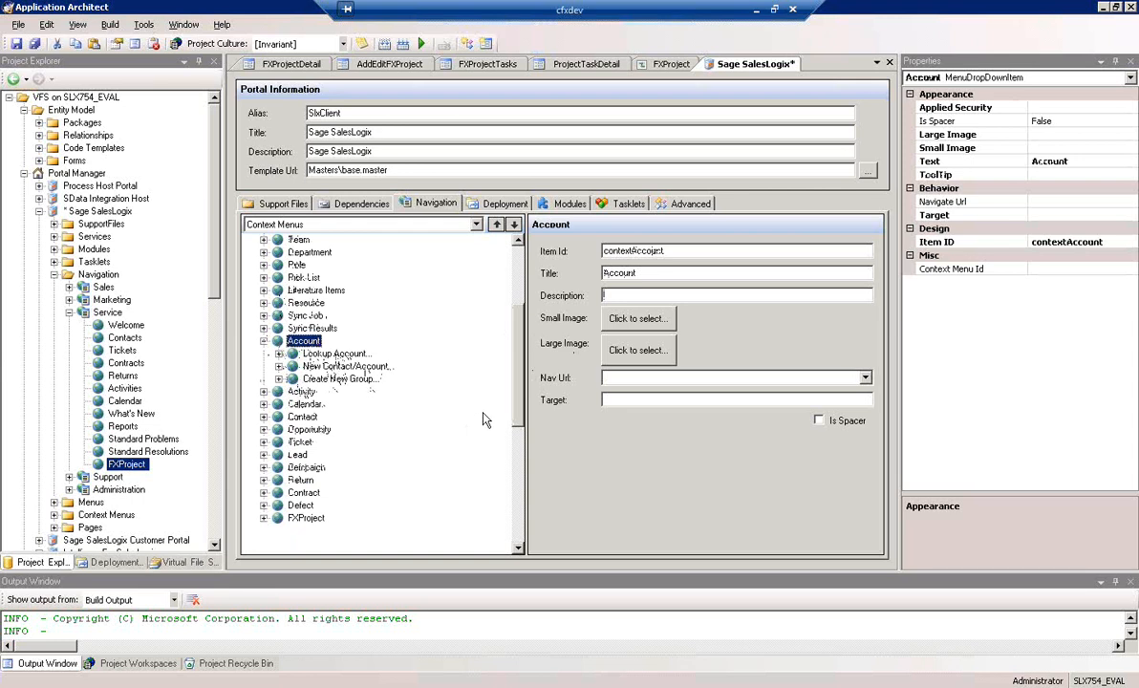
{"action": "scroll", "coordinate": [483, 406], "scroll_direction": "down", "scroll_amount": 2}
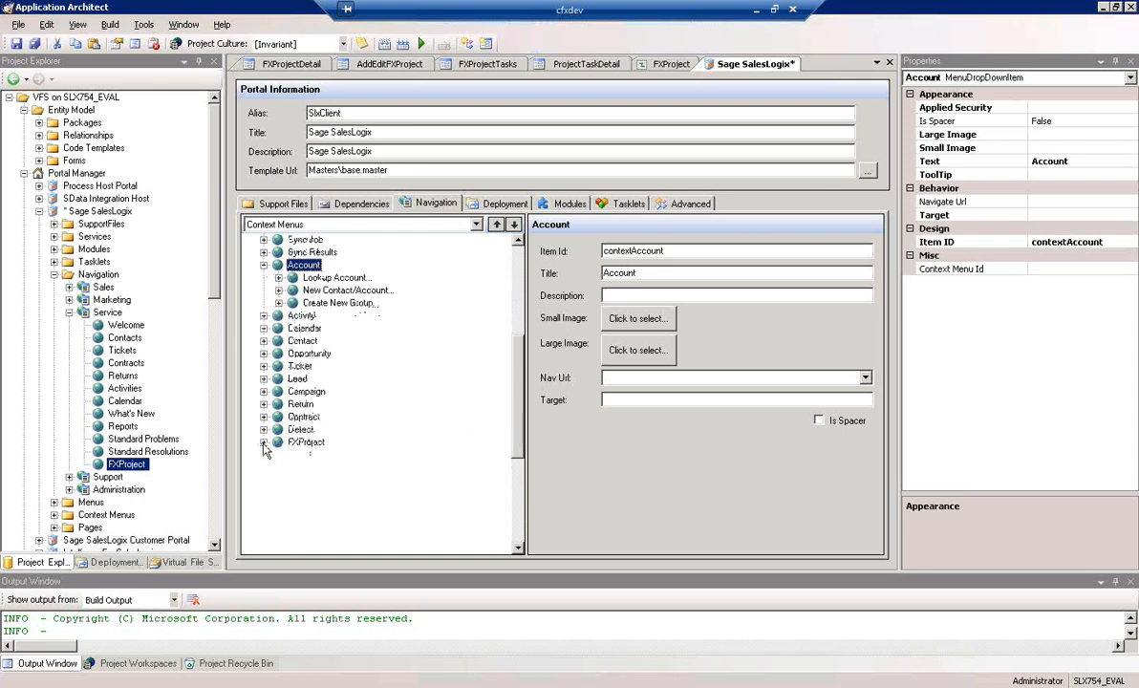
{"action": "left_click", "coordinate": [304, 442]}
{"action": "right_click", "coordinate": [310, 444]}
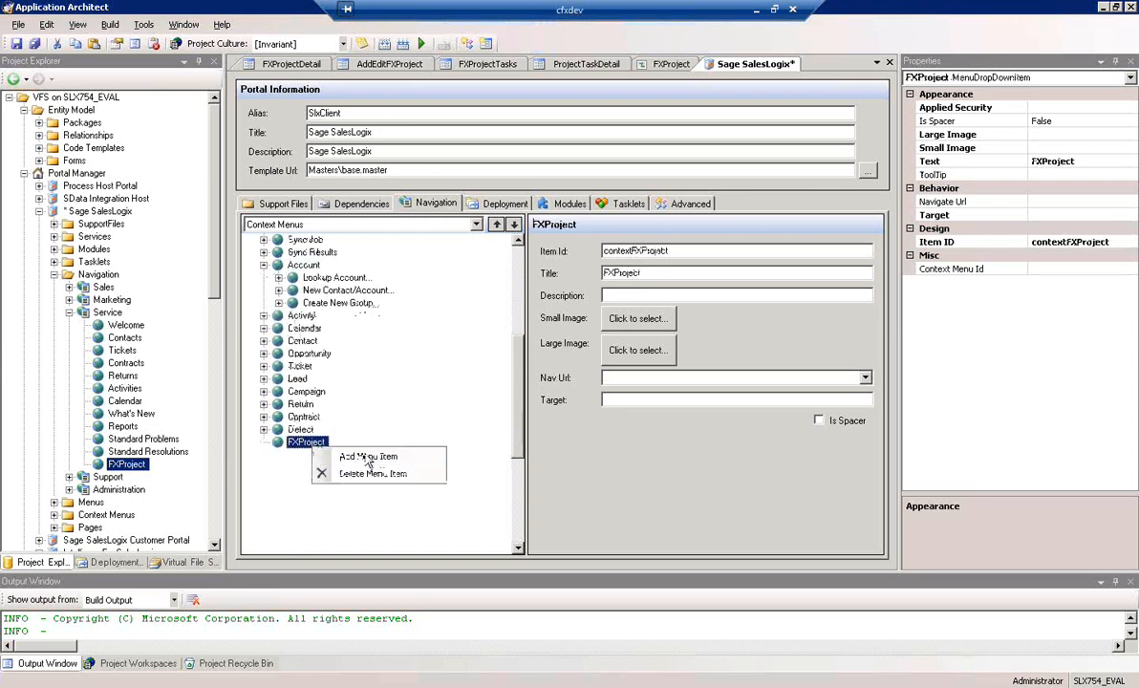
{"action": "left_click", "coordinate": [369, 458]}
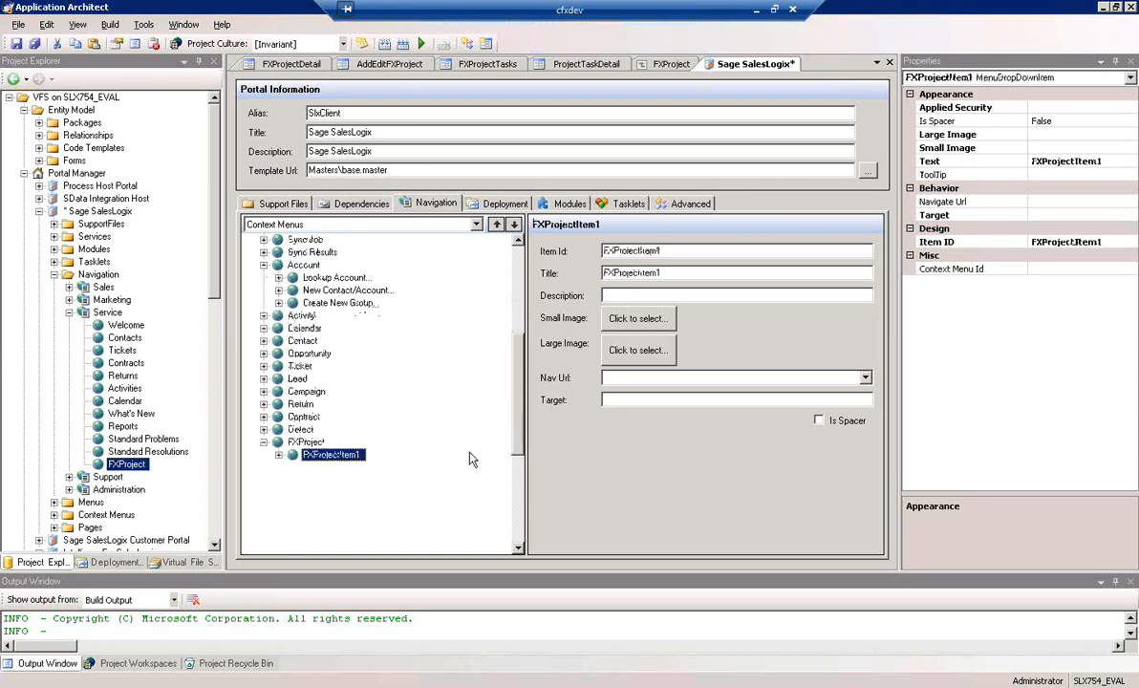
Set the child item's ID to "menuItemLookupFXProject" and its title to "Lookup FXProject"
{"action": "double_click", "coordinate": [705, 254]}
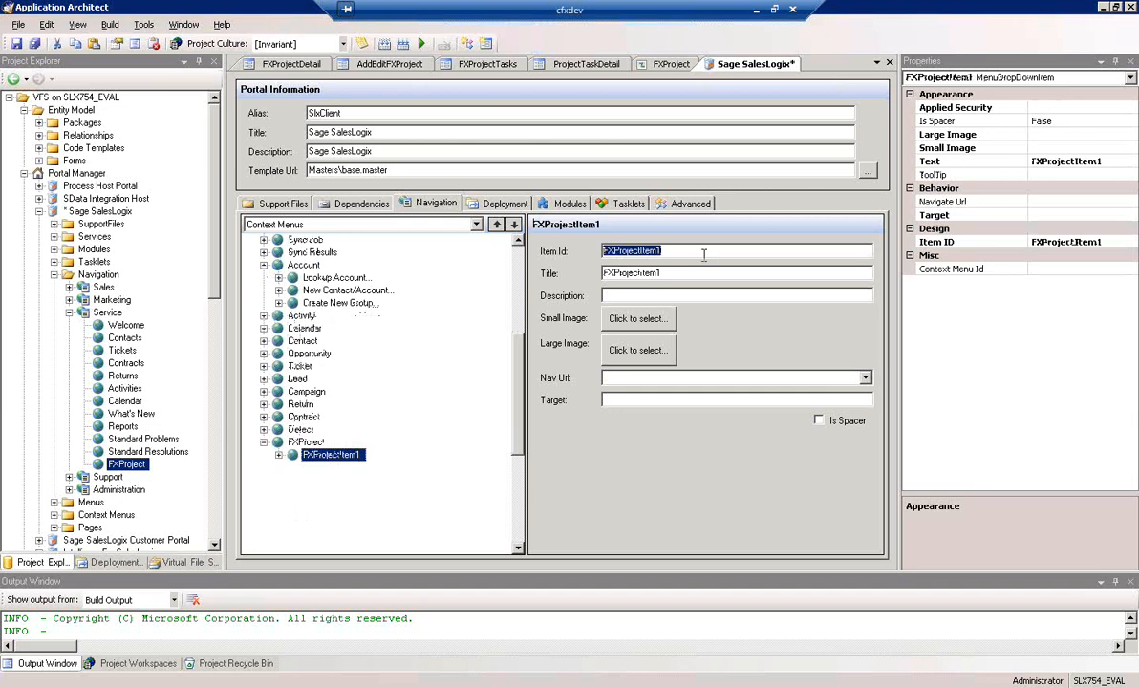
{"action": "type", "text": "menu"}
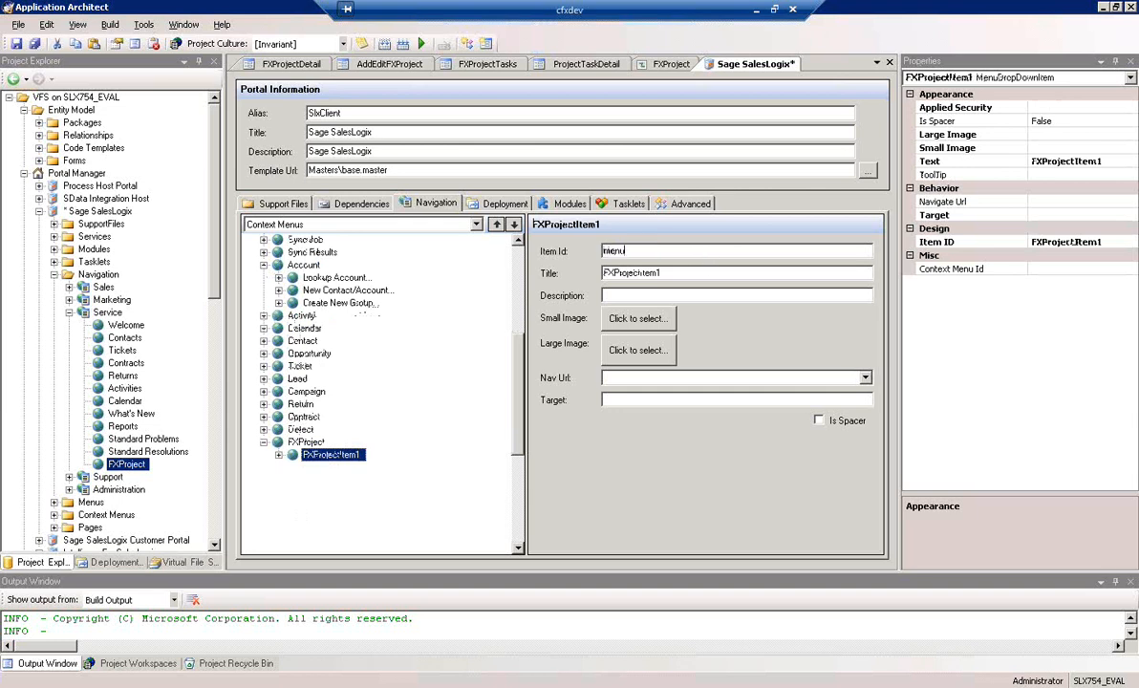
{"action": "type", "text": "ItemLookup"}
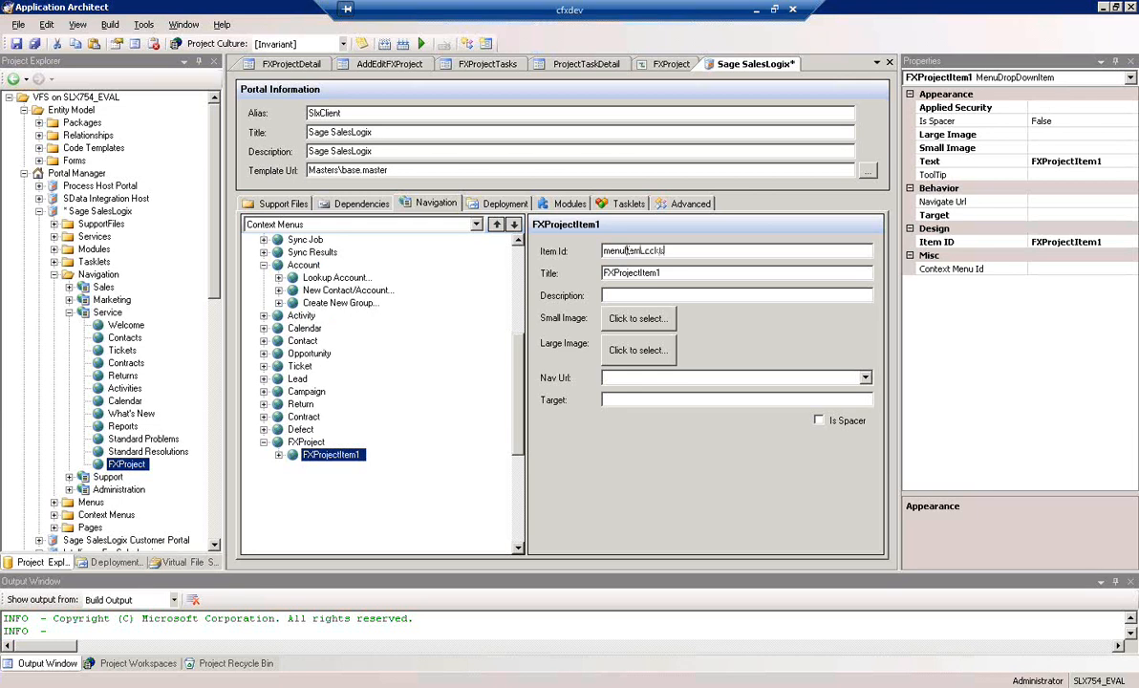
{"action": "type", "text": "FXProject"}
{"action": "left_click_drag", "start_coordinate": [681, 277], "coordinate": [421, 283]}
{"action": "type", "text": "Looku"}
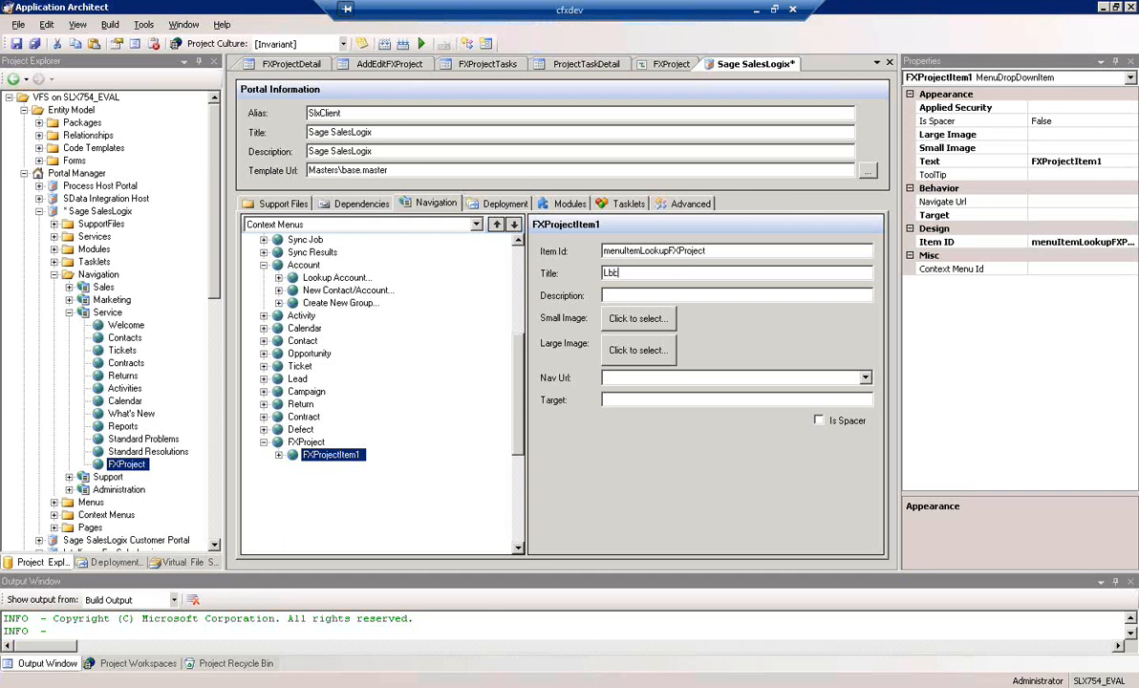
{"action": "type", "text": "p FXP"}
Copy the Nav Url of the Lookup Account item into the Nav Url of the Lookup FXProject item
{"action": "left_click", "coordinate": [335, 279]}
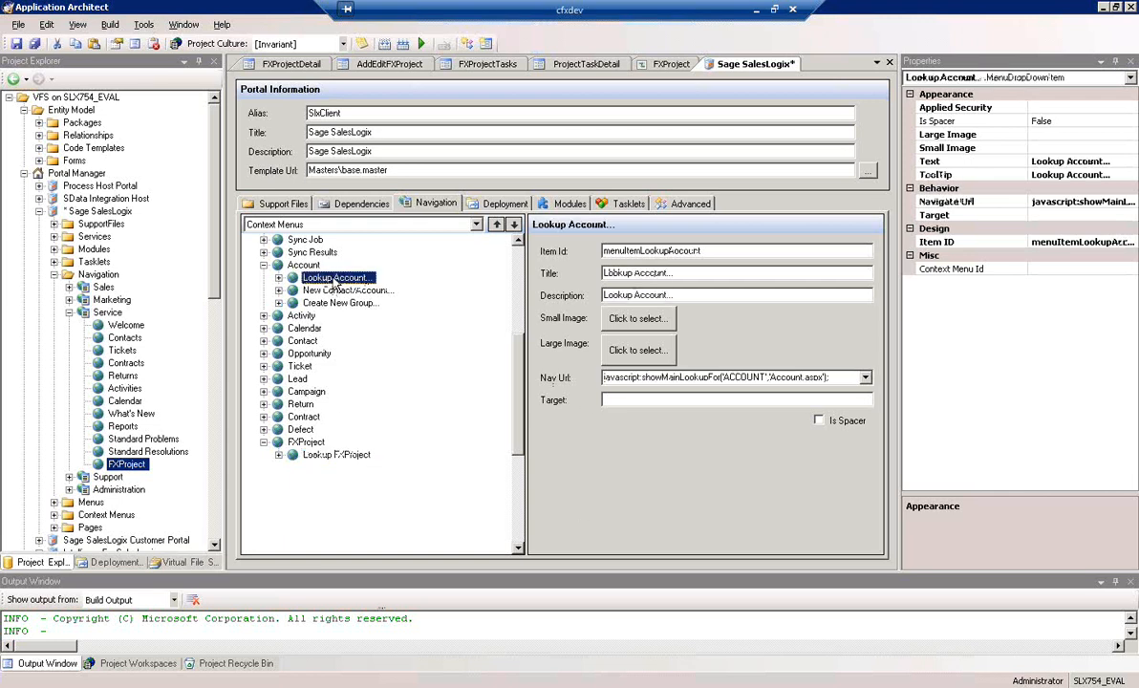
{"action": "left_click", "coordinate": [669, 380]}
{"action": "key", "text": "ctrl+c"}
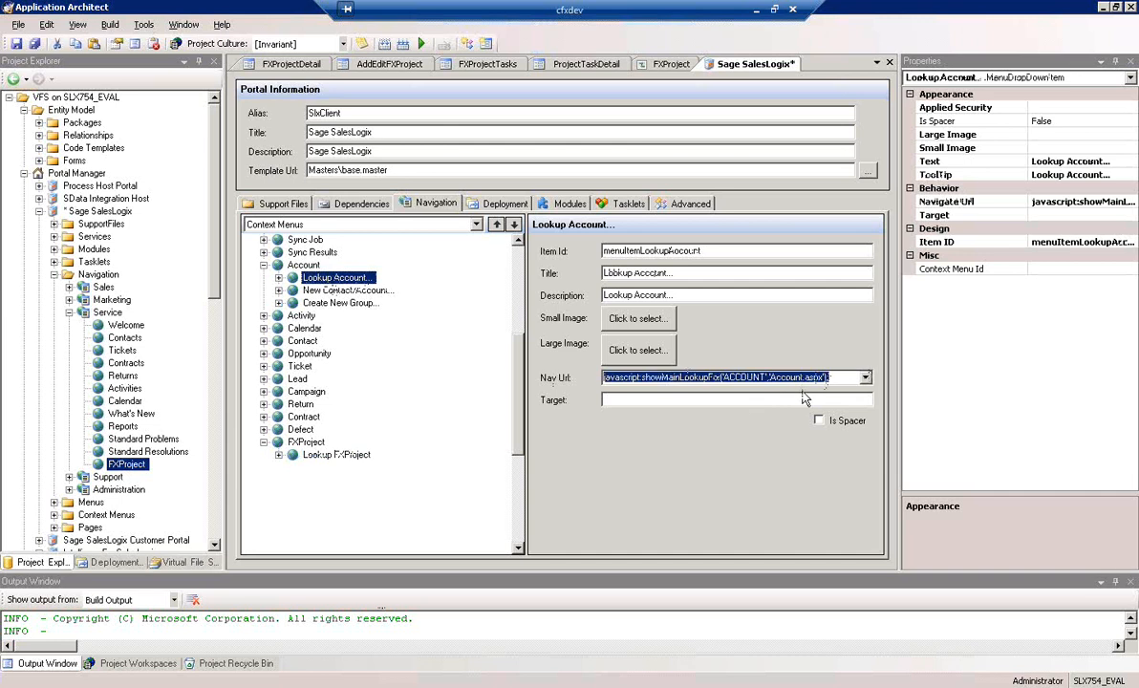
{"action": "left_click", "coordinate": [320, 456]}
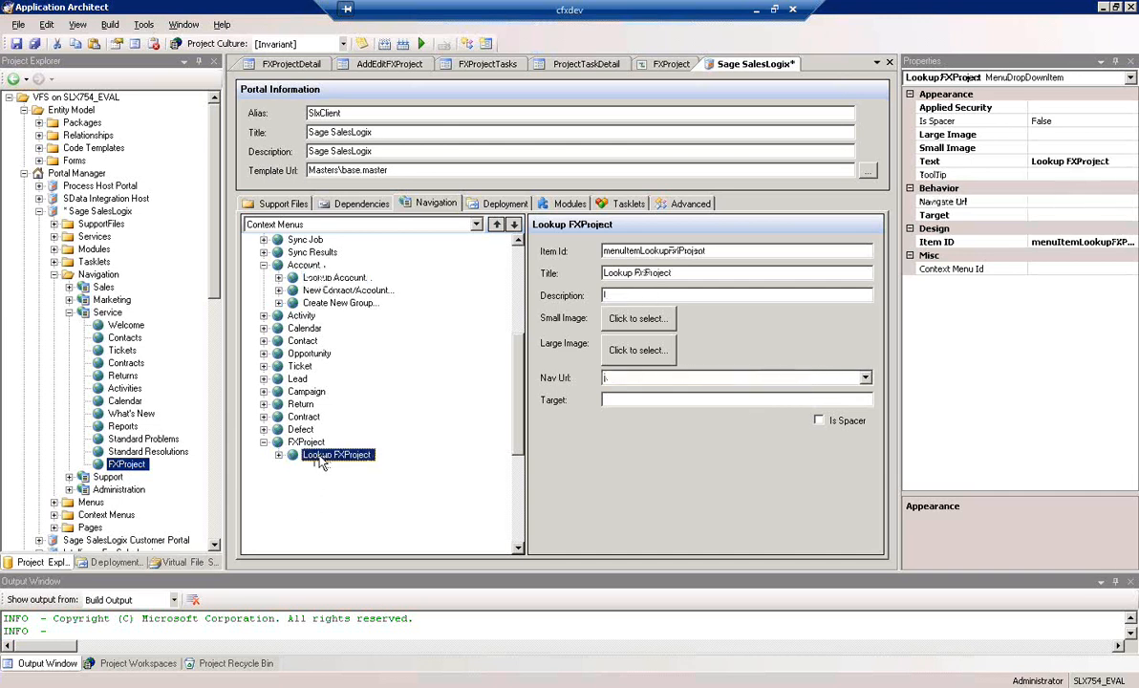
{"action": "left_click", "coordinate": [677, 379]}
{"action": "key", "text": "ctrl+v"}
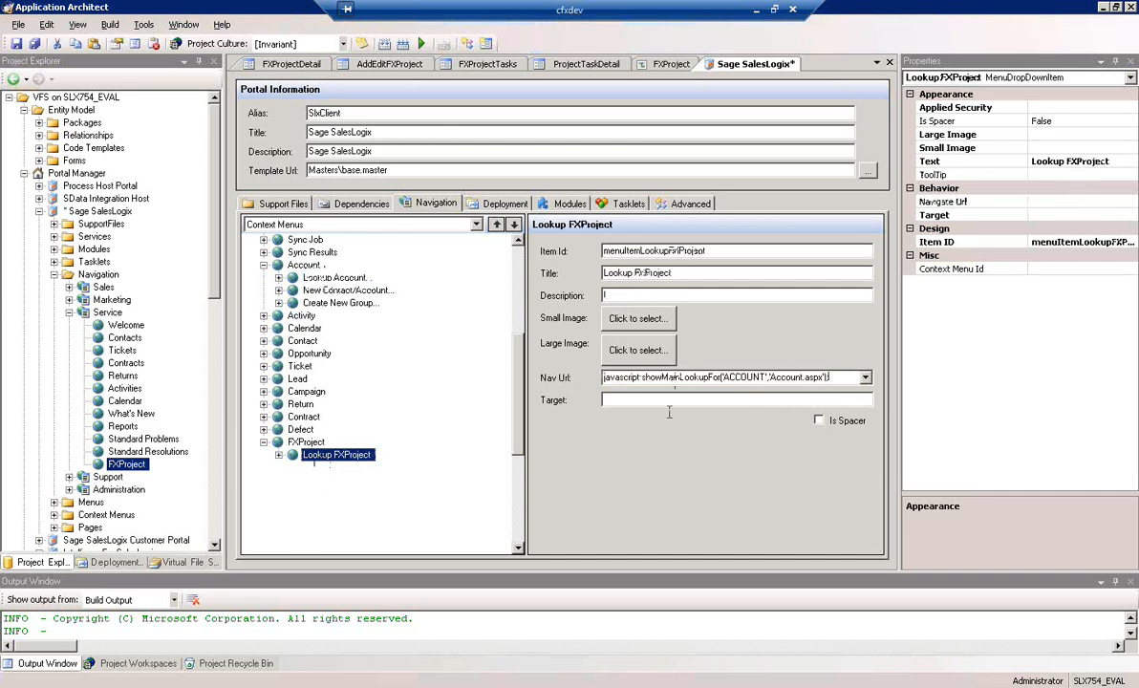
Replace the 'ACCOUNT' entity argument in the Lookup FXProject item's Nav Url with 'FXPROJECT'
{"action": "left_click", "coordinate": [612, 397]}
{"action": "key", "text": "shift+Left"}
{"action": "key", "text": "shift+Left"}
{"action": "key", "text": "shift+Left"}
{"action": "key", "text": "shift+Left"}
{"action": "key", "text": "shift+Left"}
{"action": "key", "text": "shift+Left"}
{"action": "key", "text": "shift+Left"}
{"action": "type", "text": "FXPROJECT"}
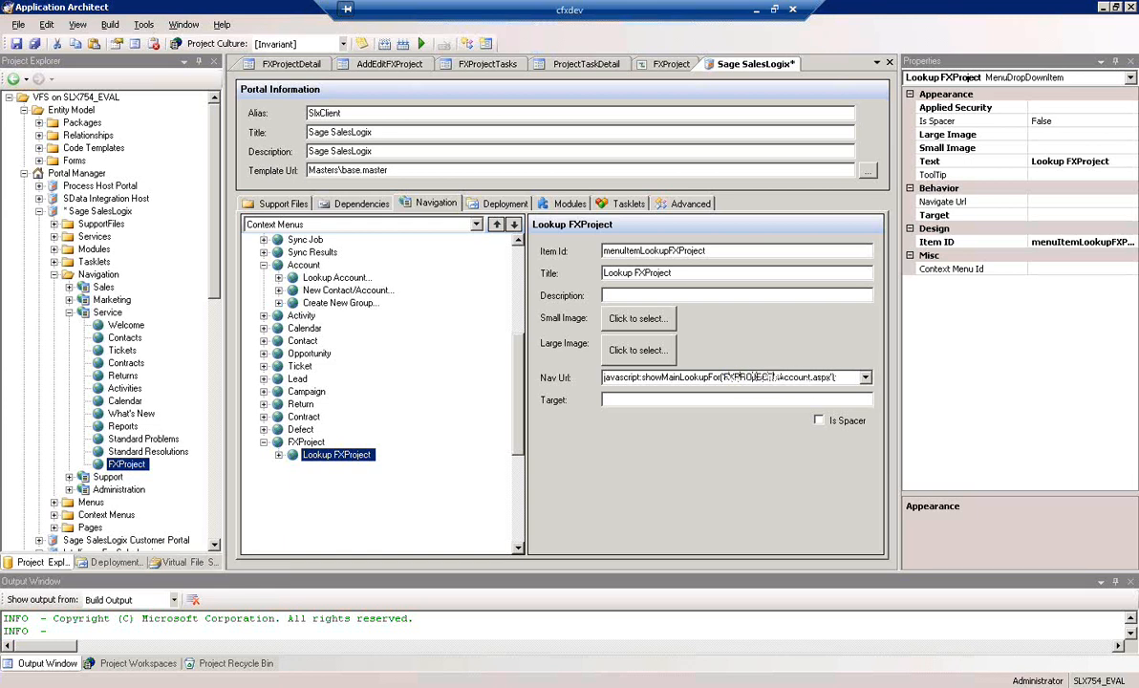
Change the page argument in the Lookup FXProject item's Nav Url to 'FXProject.aspx'
{"action": "key", "text": "shift+Right"}
{"action": "key", "text": "shift+Right"}
{"action": "key", "text": "shift+Right"}
{"action": "key", "text": "shift+Right"}
{"action": "key", "text": "shift+Right"}
{"action": "key", "text": "shift+Right"}
{"action": "key", "text": "shift+Right"}
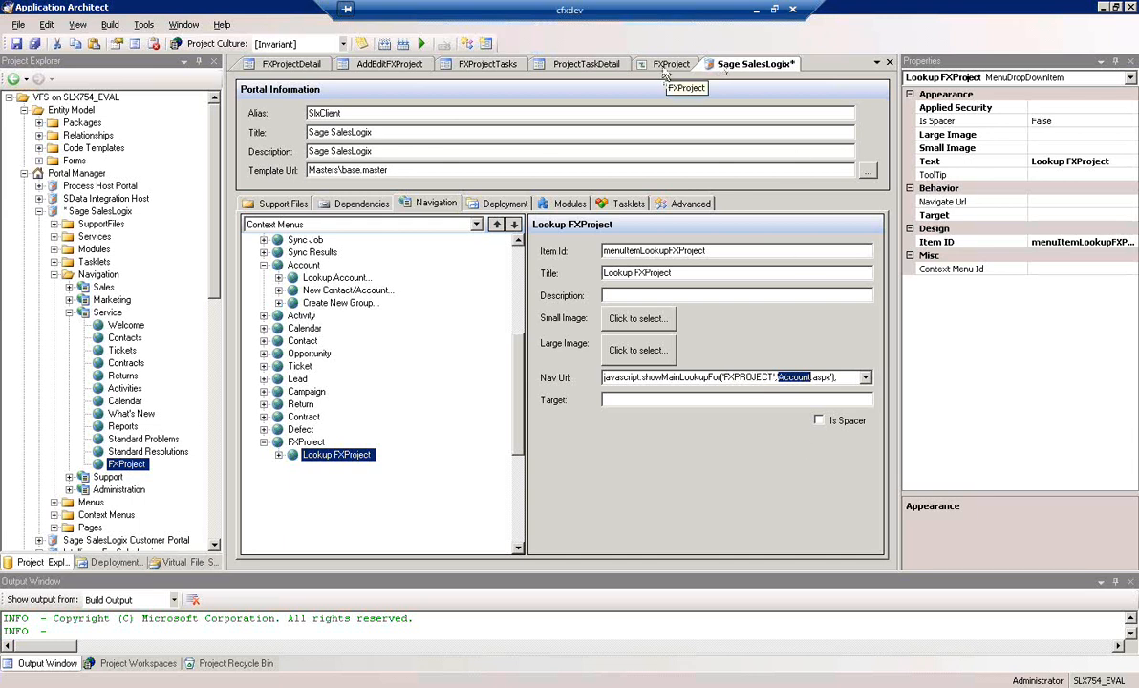
{"action": "type", "text": "FXPro"}
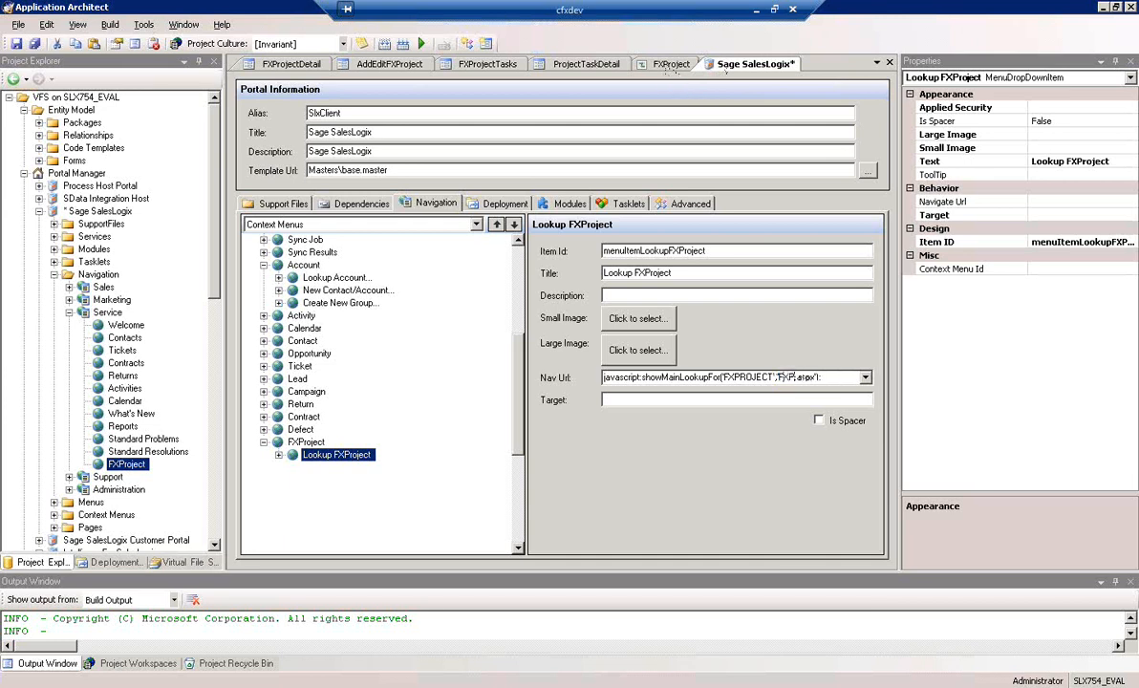
{"action": "type", "text": "ject"}
{"action": "left_click", "coordinate": [688, 400]}
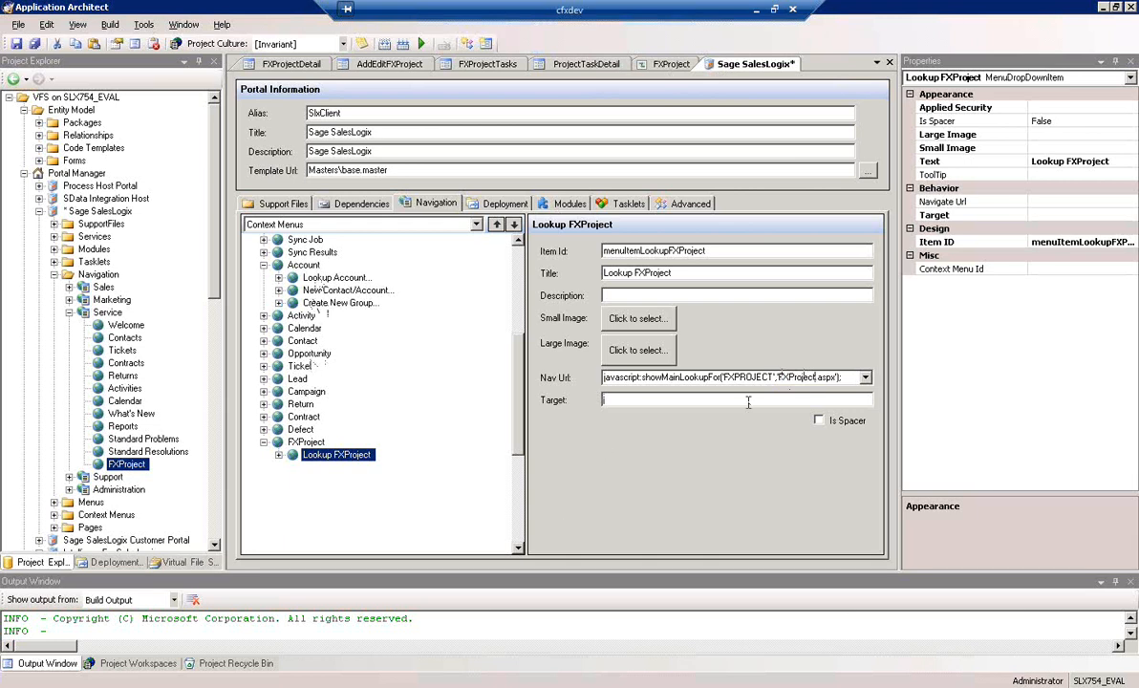
Add a second child item to the FXProject context menu with ID "menuAddNewFXProject" and title "New FXPRoject..."
{"action": "right_click", "coordinate": [301, 443]}
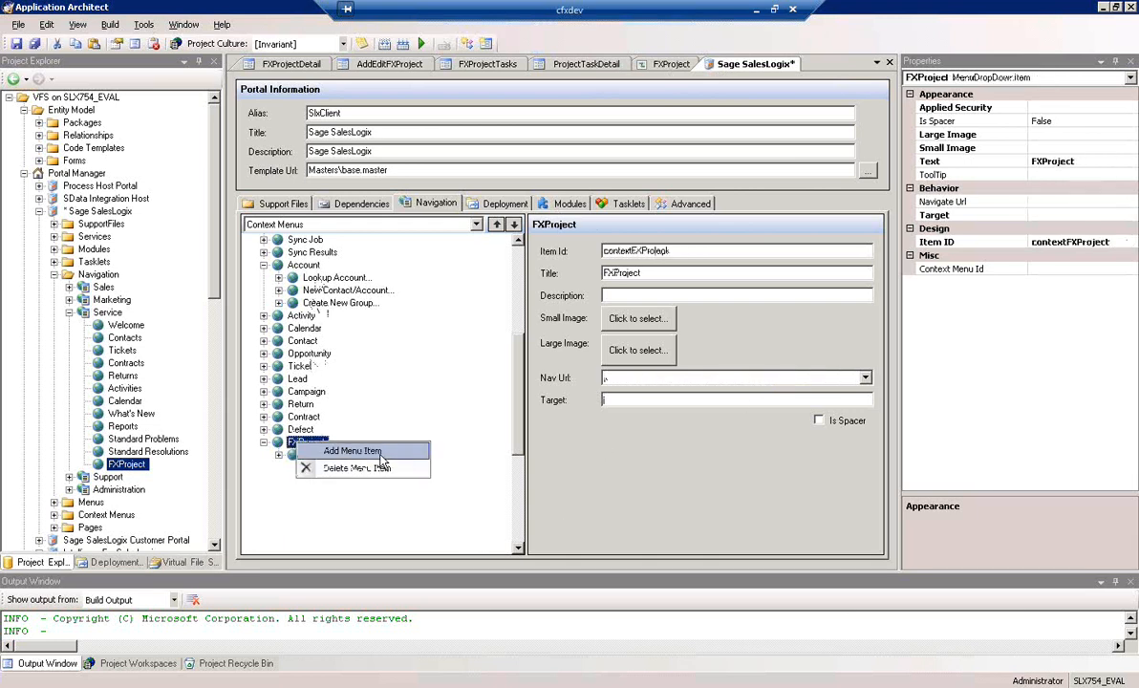
{"action": "left_click", "coordinate": [378, 451]}
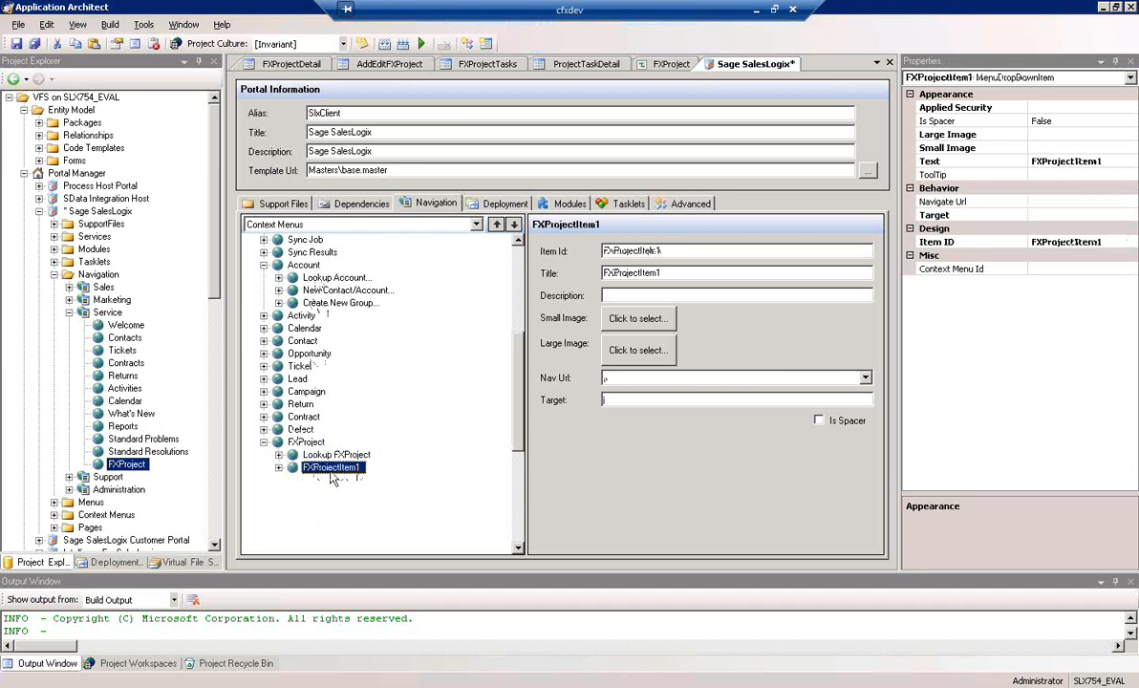
{"action": "double_click", "coordinate": [699, 251]}
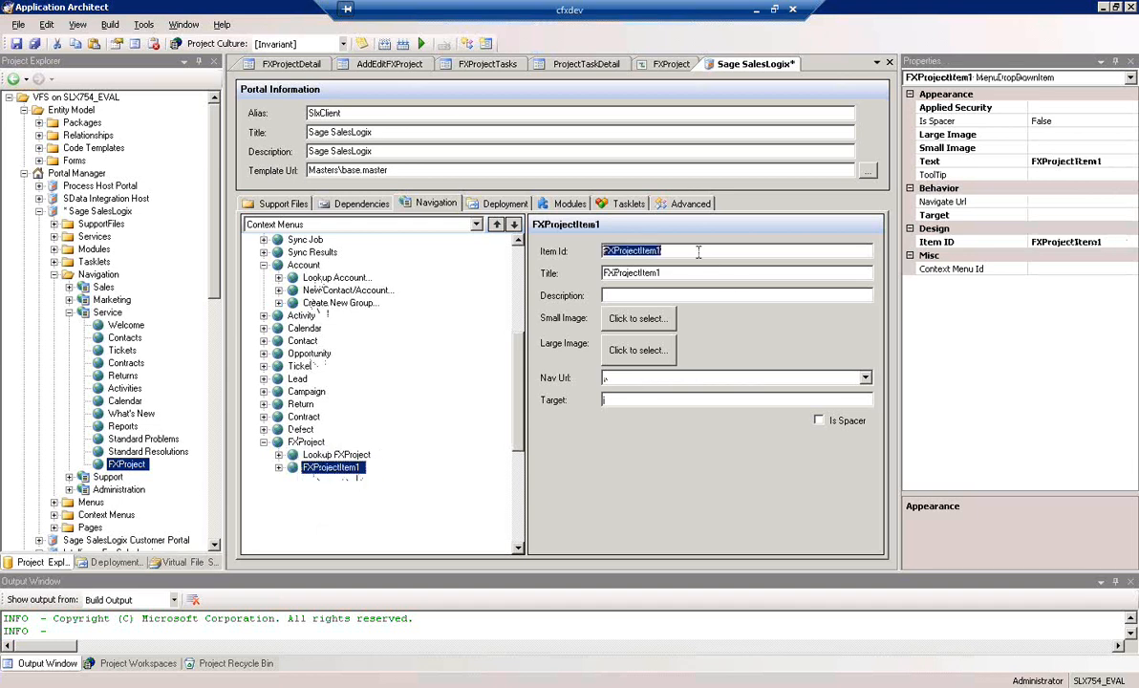
{"action": "type", "text": "may"}
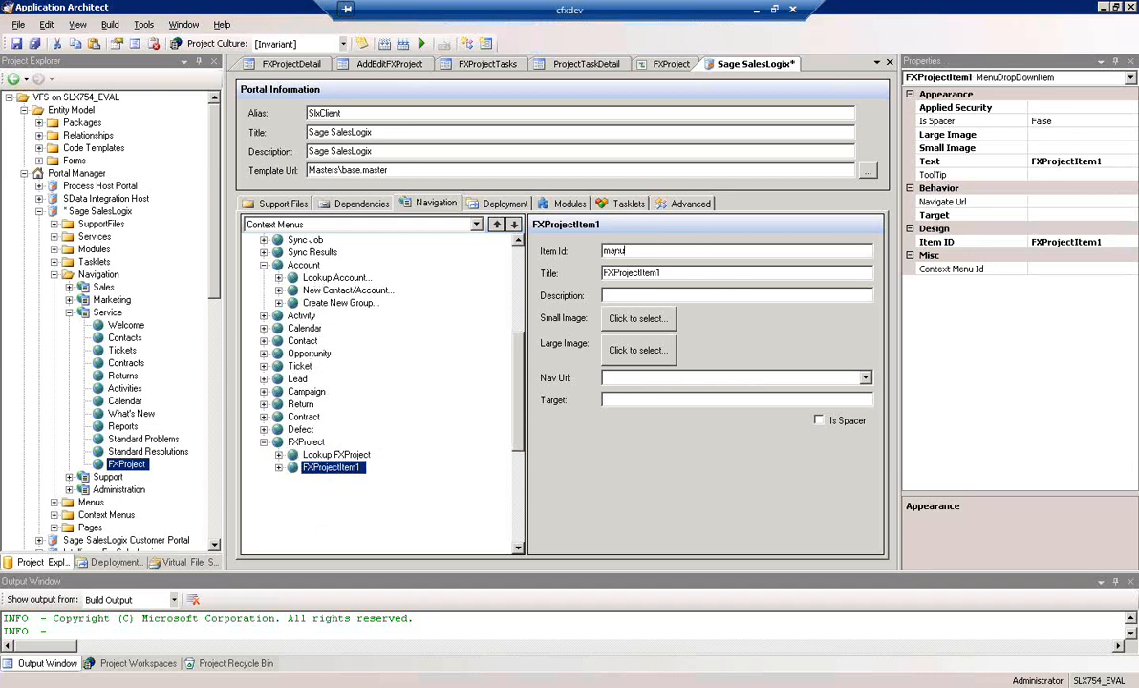
{"action": "type", "text": "uAddNewFXProject"}
{"action": "key", "text": "Tab"}
{"action": "type", "text": "A"}
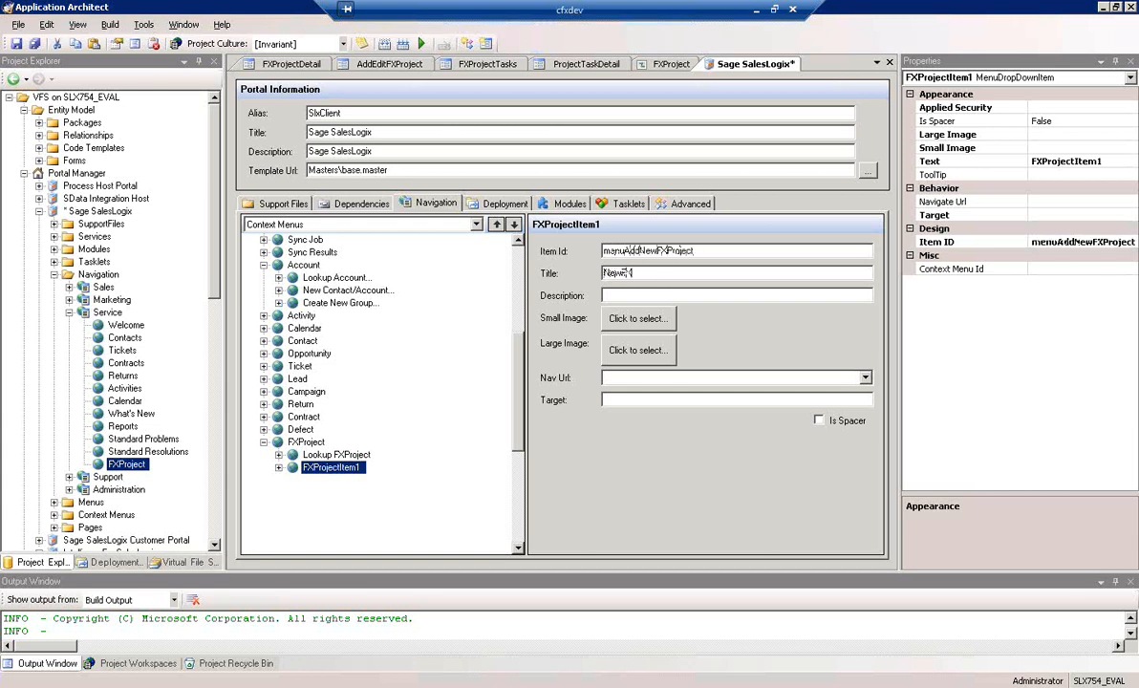
{"action": "type", "text": "FXProject..."}
Choose FXProject.aspx as the new-project item's Nav Url and append a query string starting with "?"
{"action": "left_click", "coordinate": [866, 378]}
{"action": "left_click", "coordinate": [869, 444]}
{"action": "left_click", "coordinate": [868, 445]}
{"action": "left_click", "coordinate": [869, 445]}
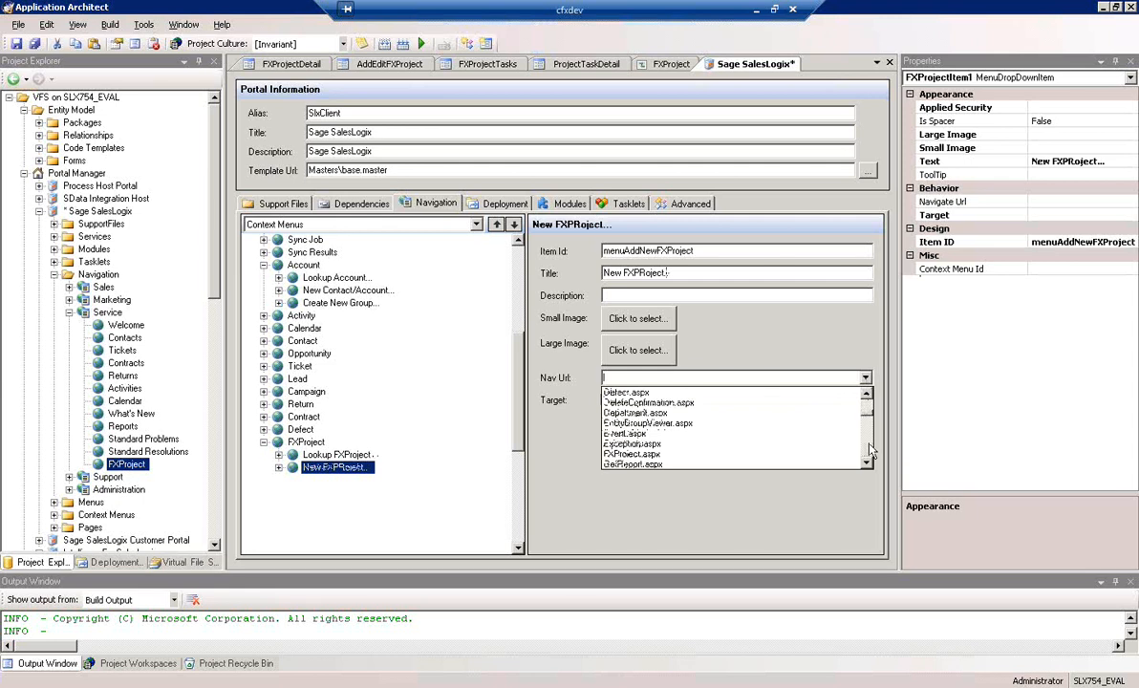
{"action": "left_click", "coordinate": [656, 456]}
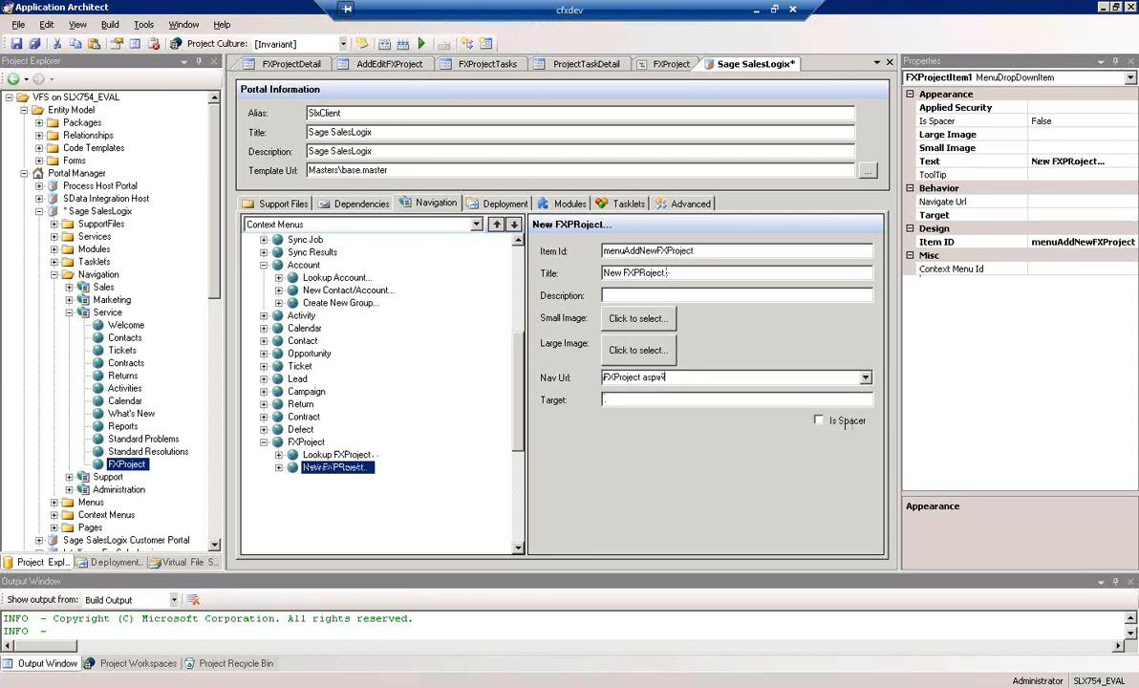
{"action": "type", "text": "?"}
Add a third child item to the FXProject context menu with ID "menuAddNewGroup" and title "Create New Group..."
{"action": "left_click", "coordinate": [306, 442]}
{"action": "right_click", "coordinate": [302, 443]}
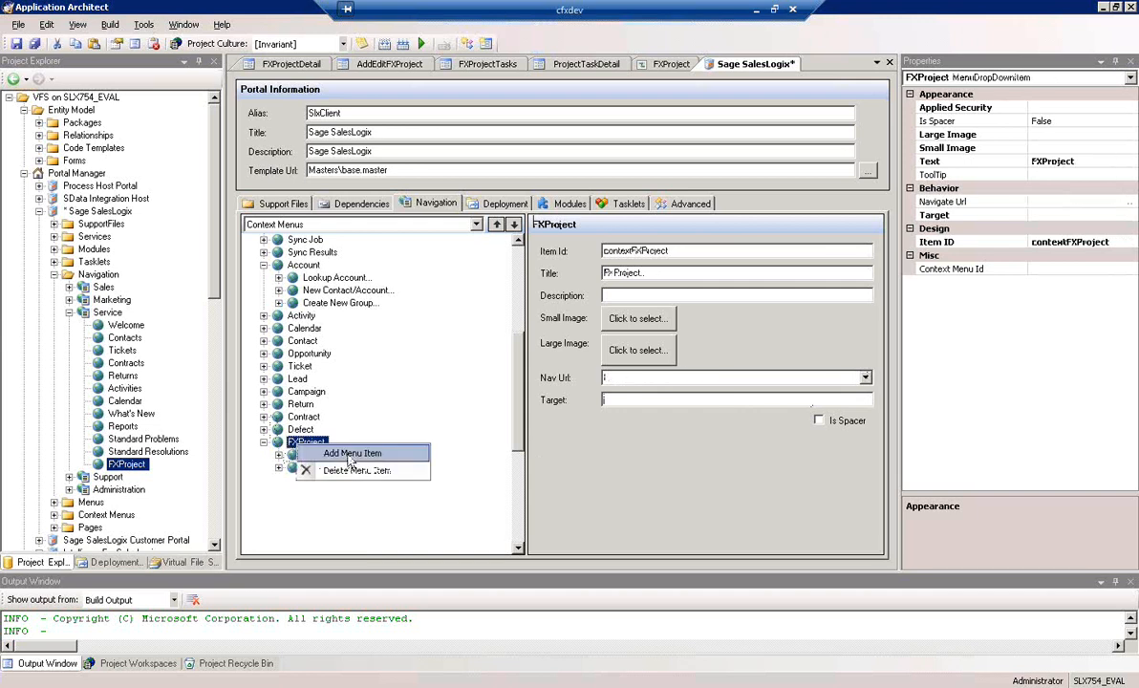
{"action": "left_click", "coordinate": [350, 454]}
{"action": "double_click", "coordinate": [693, 251]}
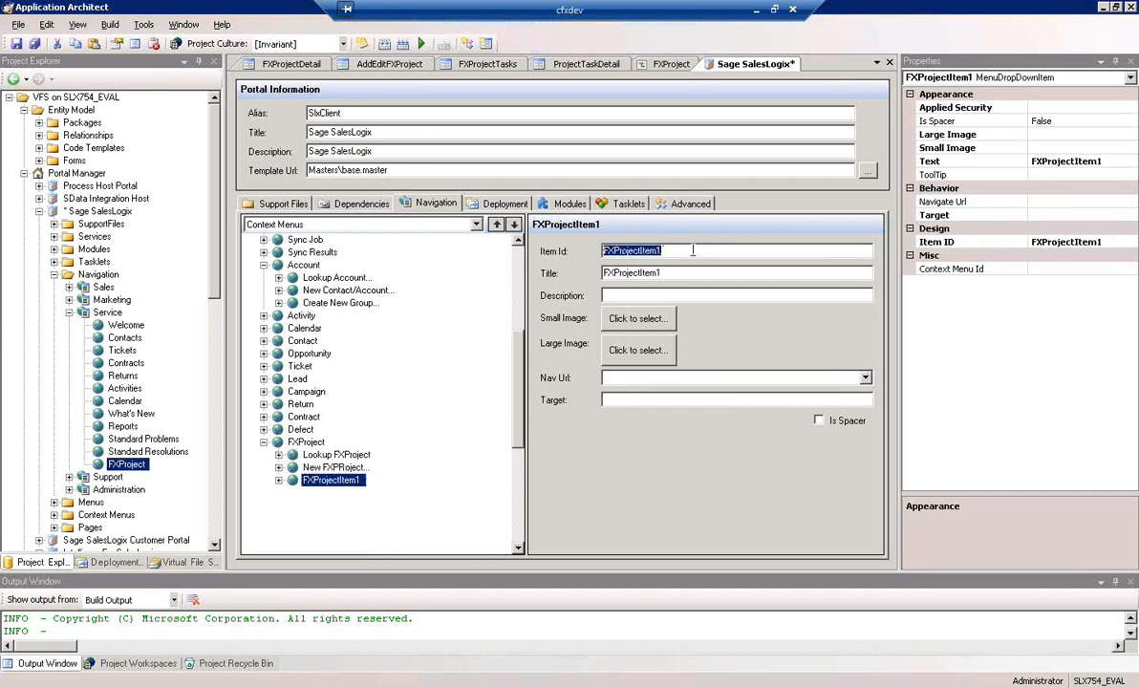
{"action": "type", "text": "manuAddNewGroup"}
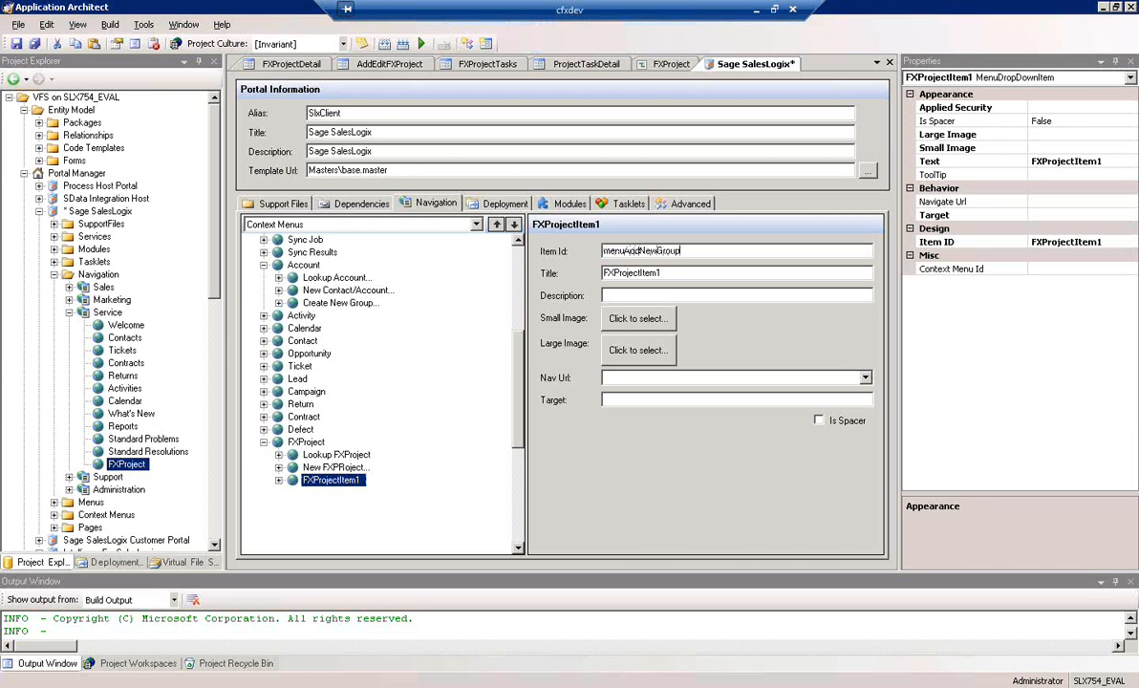
{"action": "key", "text": "Tab"}
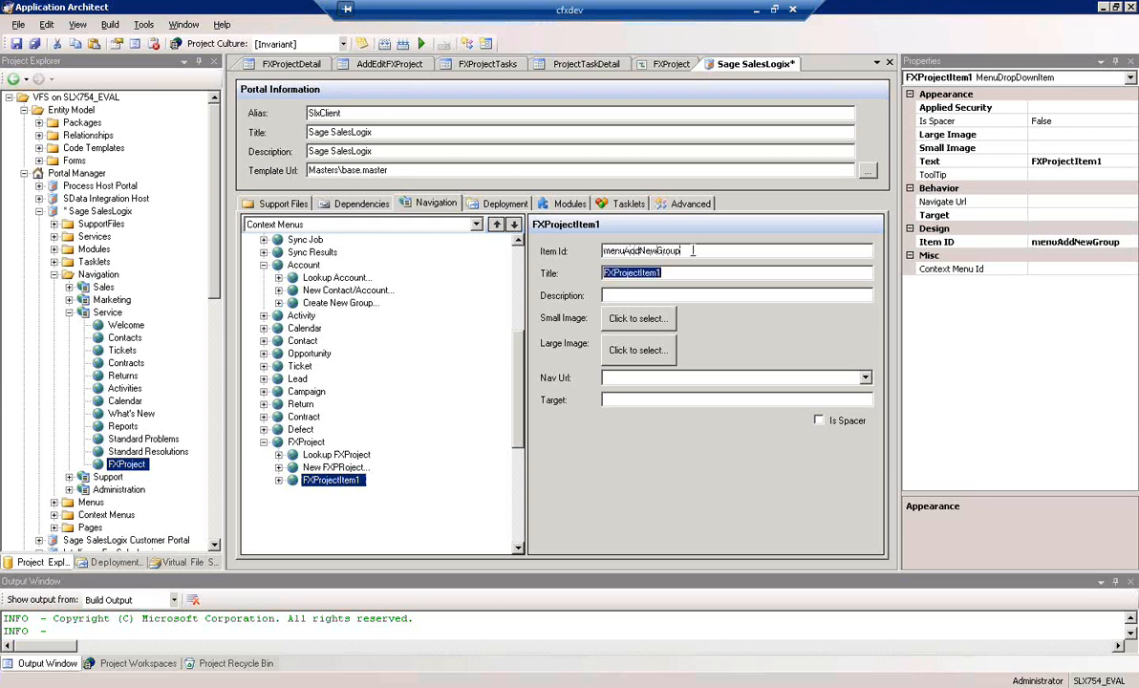
{"action": "type", "text": "A"}
{"action": "type", "text": "reate"}
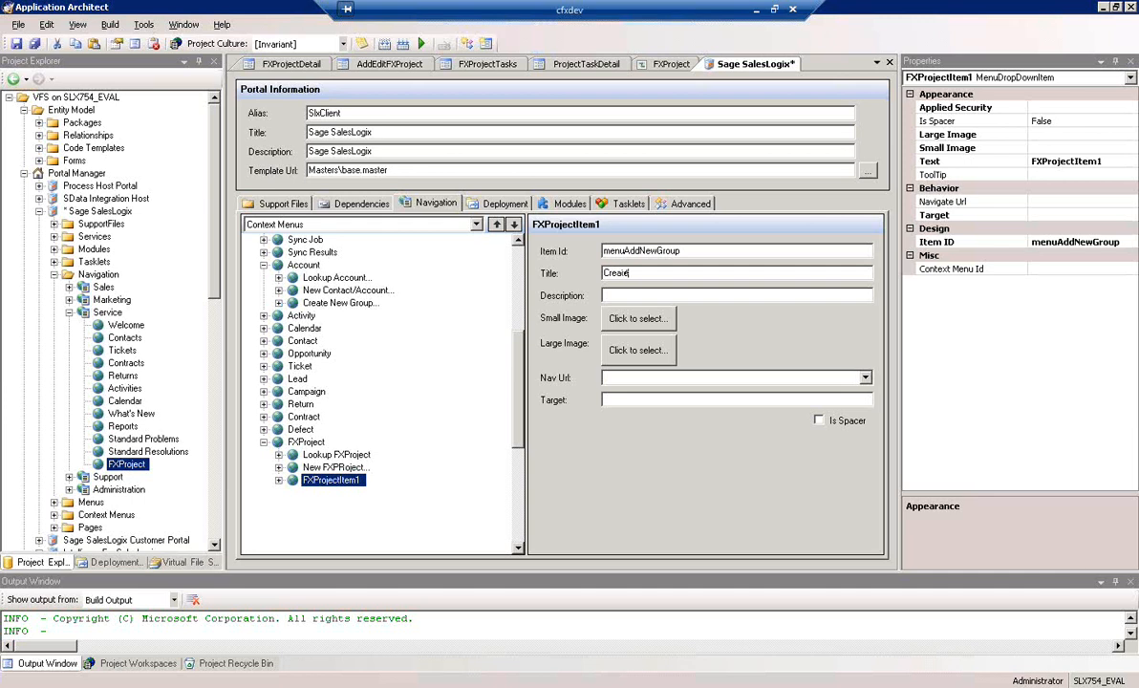
{"action": "type", "text": " New Group"}
Copy the Nav Url from the Account menu's Create New Group item into the FXProject menu's Create New Group item
{"action": "left_click", "coordinate": [325, 302]}
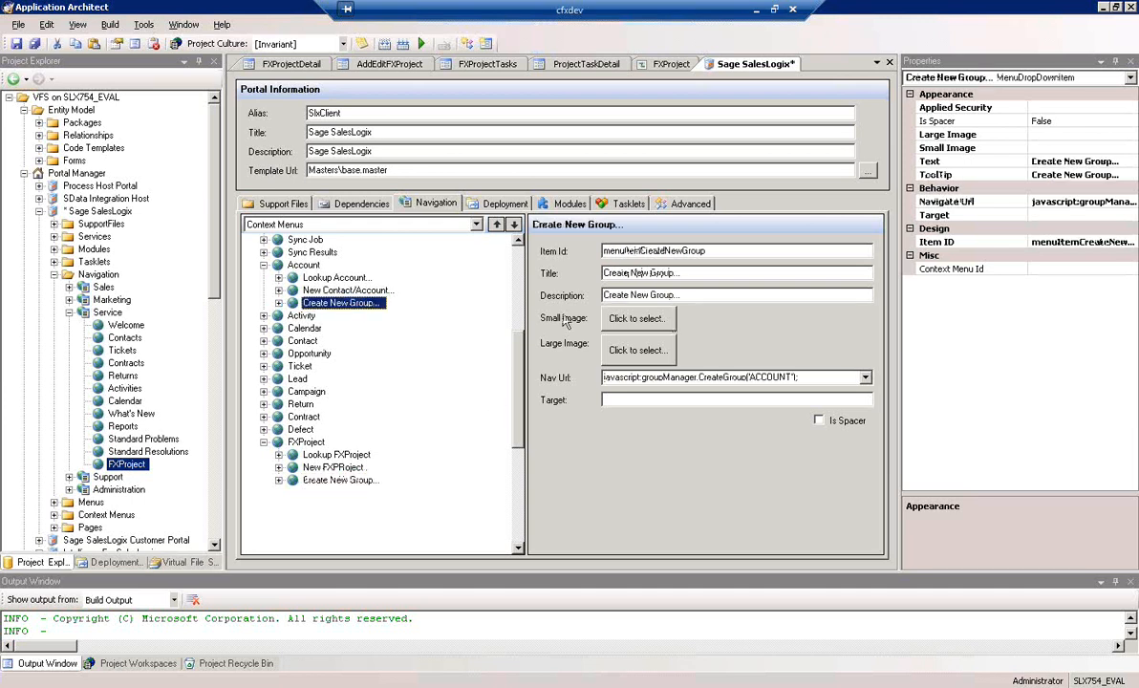
{"action": "left_click", "coordinate": [813, 378]}
{"action": "key", "text": "ctrl+c"}
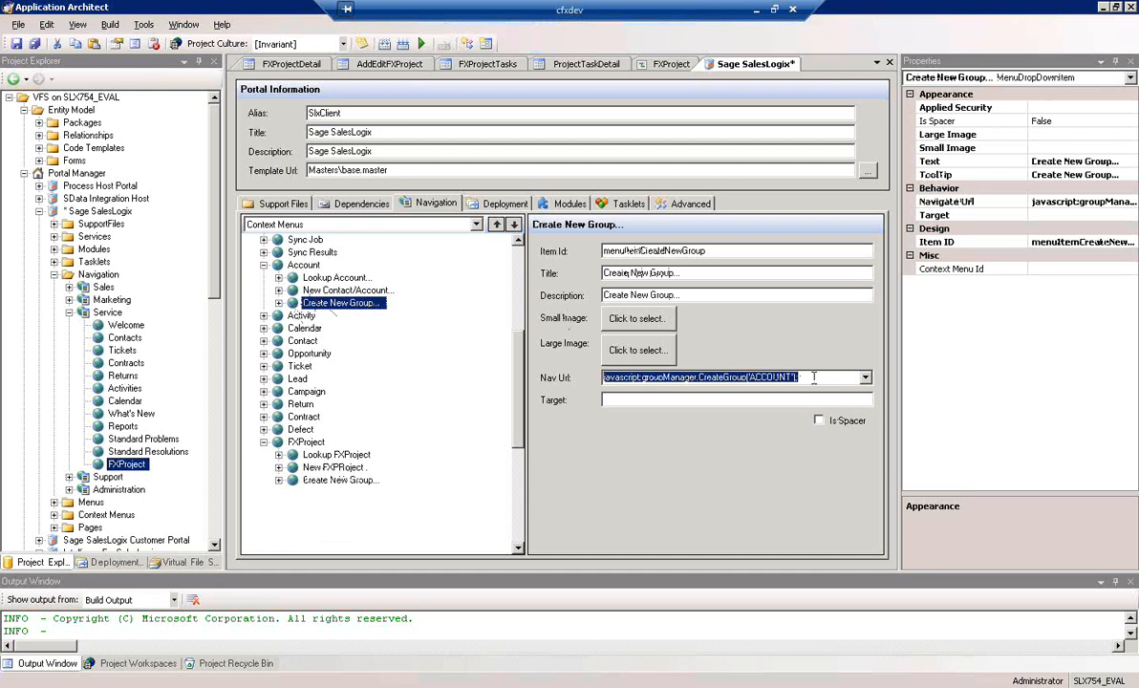
{"action": "left_click", "coordinate": [339, 481]}
{"action": "left_click", "coordinate": [694, 380]}
{"action": "key", "text": "ctrl+v"}
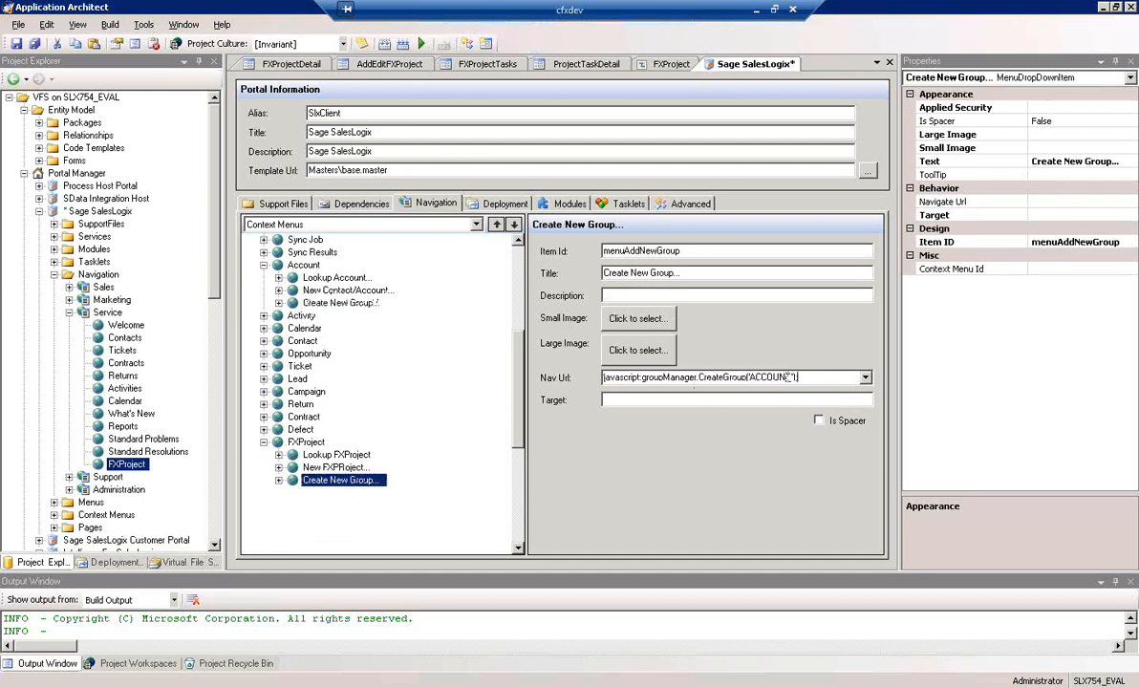
Replace the 'ACCOUNT' argument in the FXProject Create New Group item's Nav Url with 'FXPROJECT' and save the portal
{"action": "left_click_drag", "start_coordinate": [792, 377], "coordinate": [751, 377]}
{"action": "type", "text": "FXPROJECT"}
{"action": "left_click", "coordinate": [772, 397]}
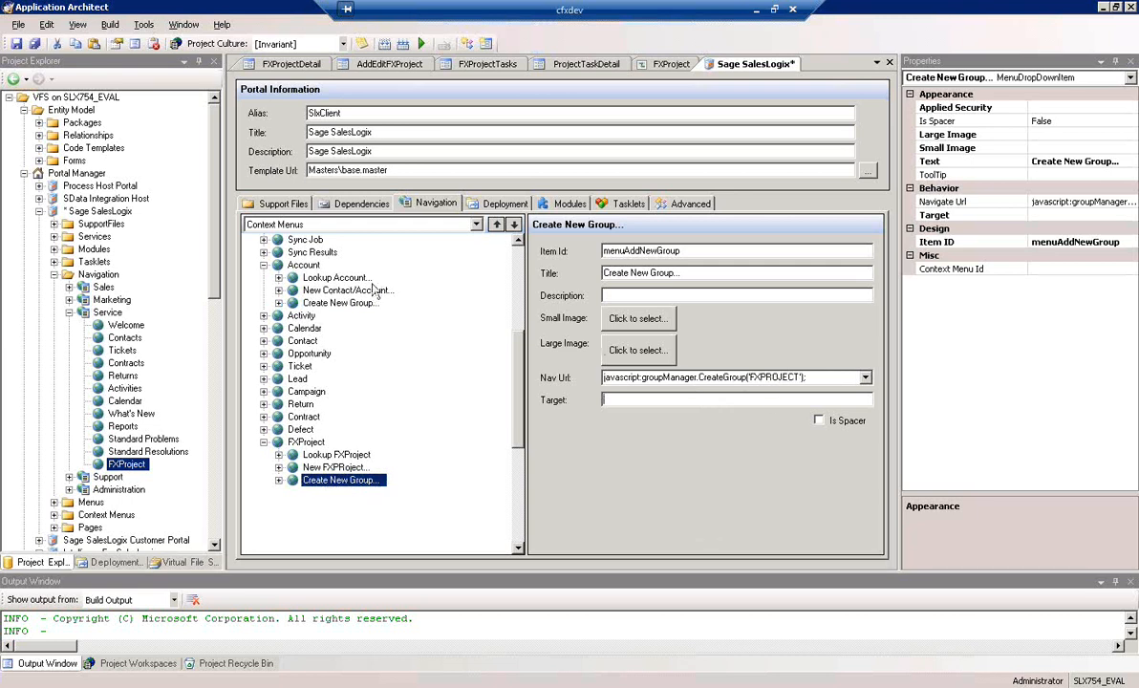
{"action": "left_click", "coordinate": [16, 43]}
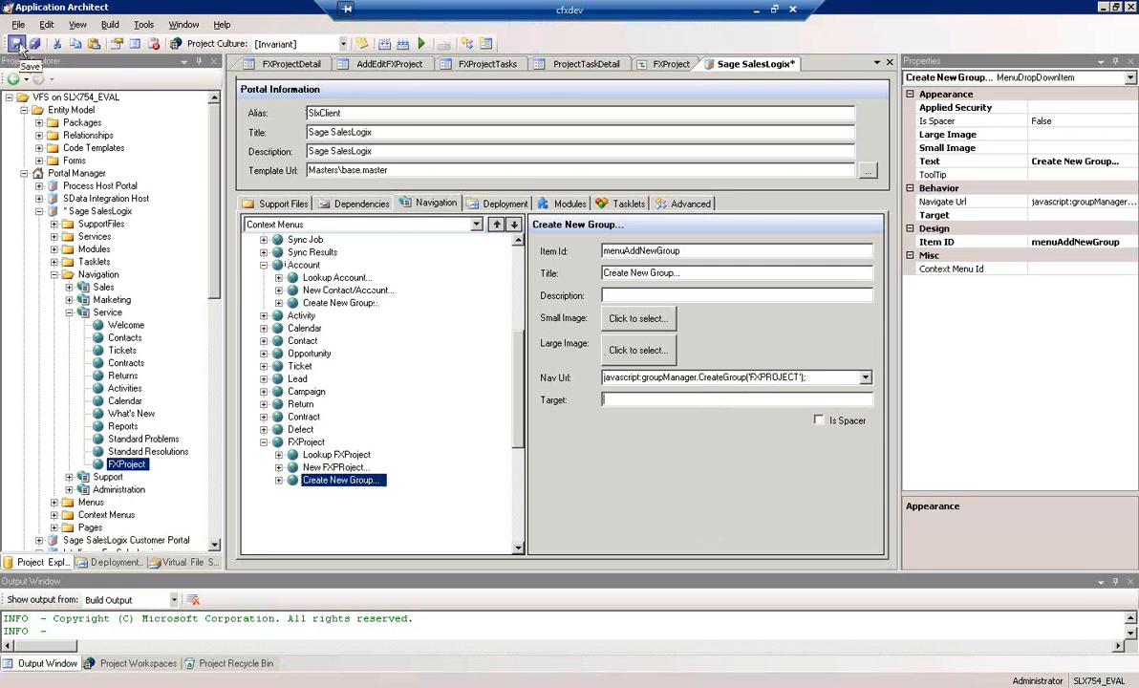
Assign the contextFXProject context menu to the FXProject item under Service in the Navigation Bar and save the portal
{"action": "left_click", "coordinate": [477, 231]}
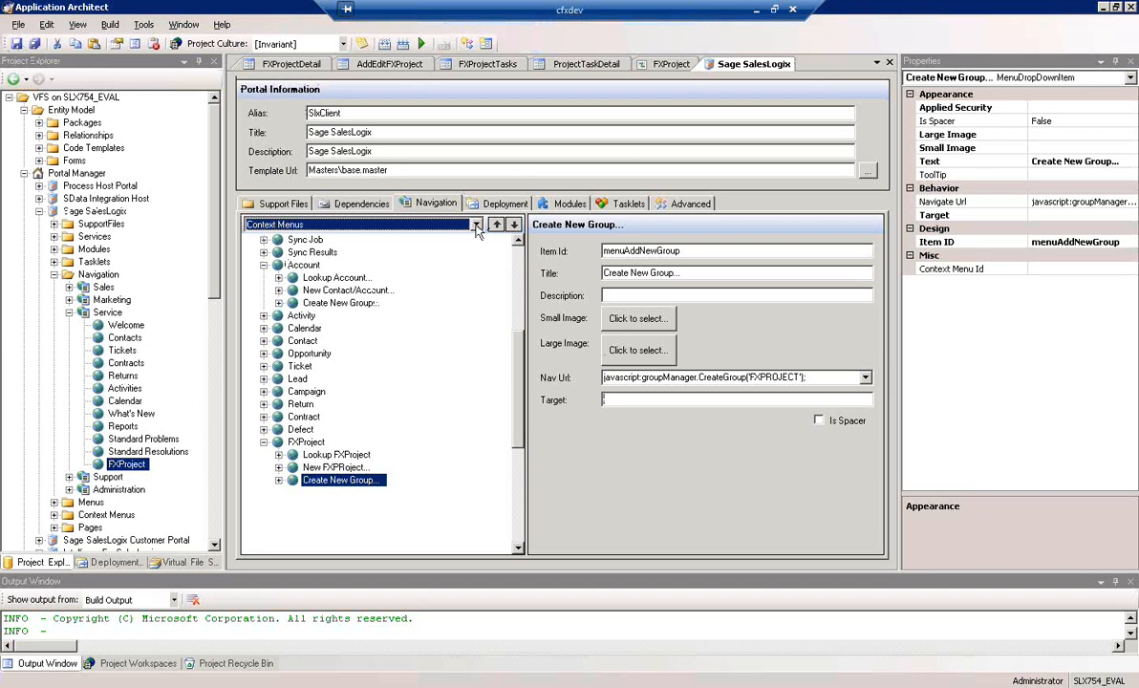
{"action": "left_click", "coordinate": [477, 230]}
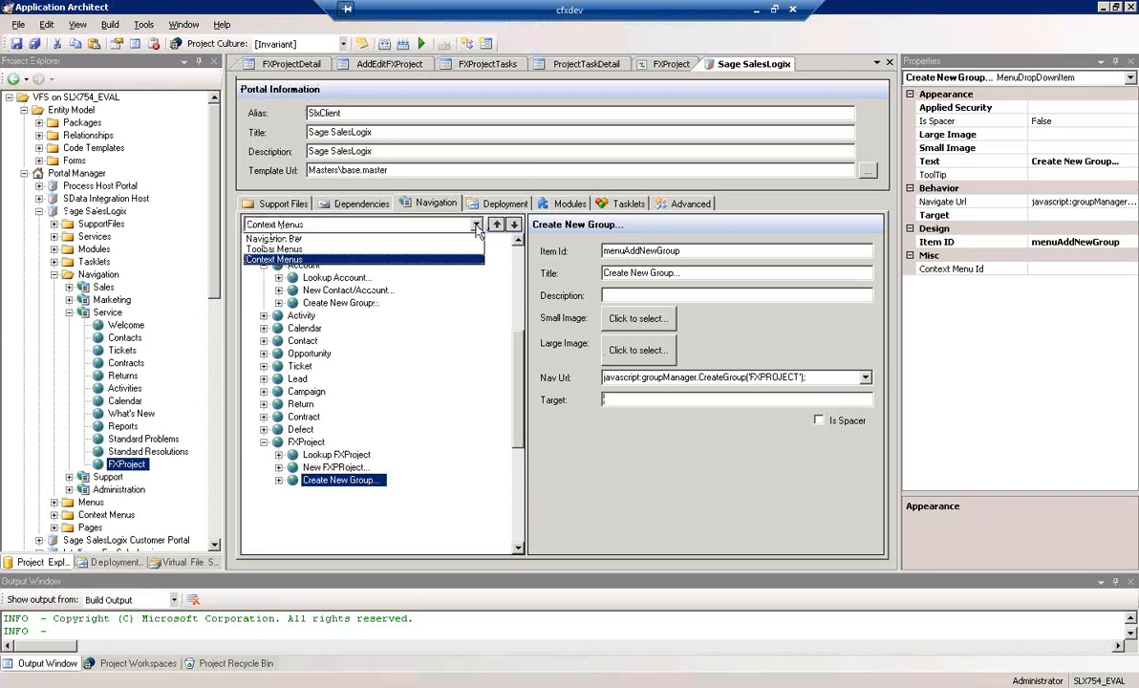
{"action": "left_click", "coordinate": [307, 240]}
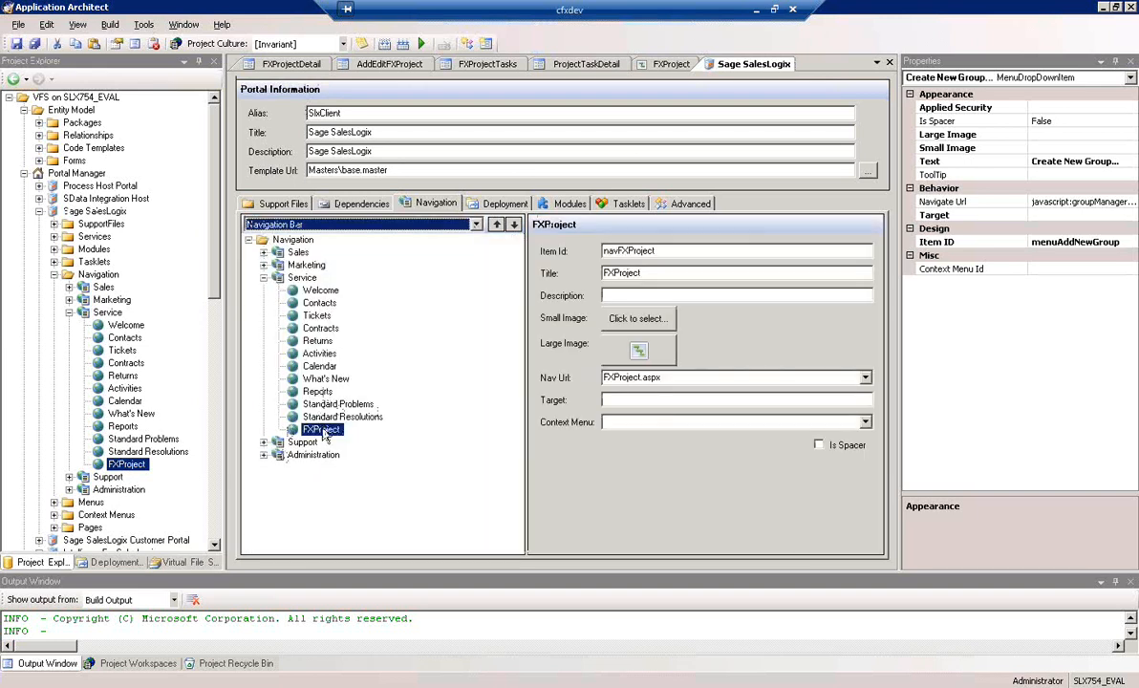
{"action": "left_click", "coordinate": [323, 432]}
{"action": "left_click", "coordinate": [702, 422]}
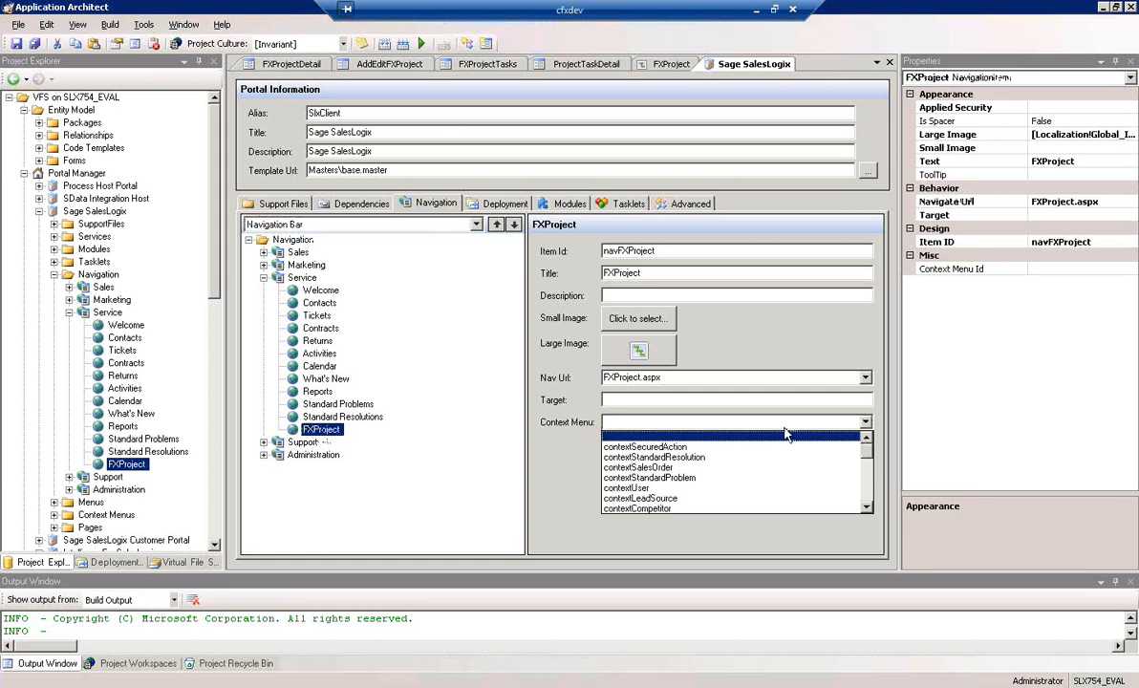
{"action": "scroll", "coordinate": [868, 498], "scroll_direction": "down", "scroll_amount": 3}
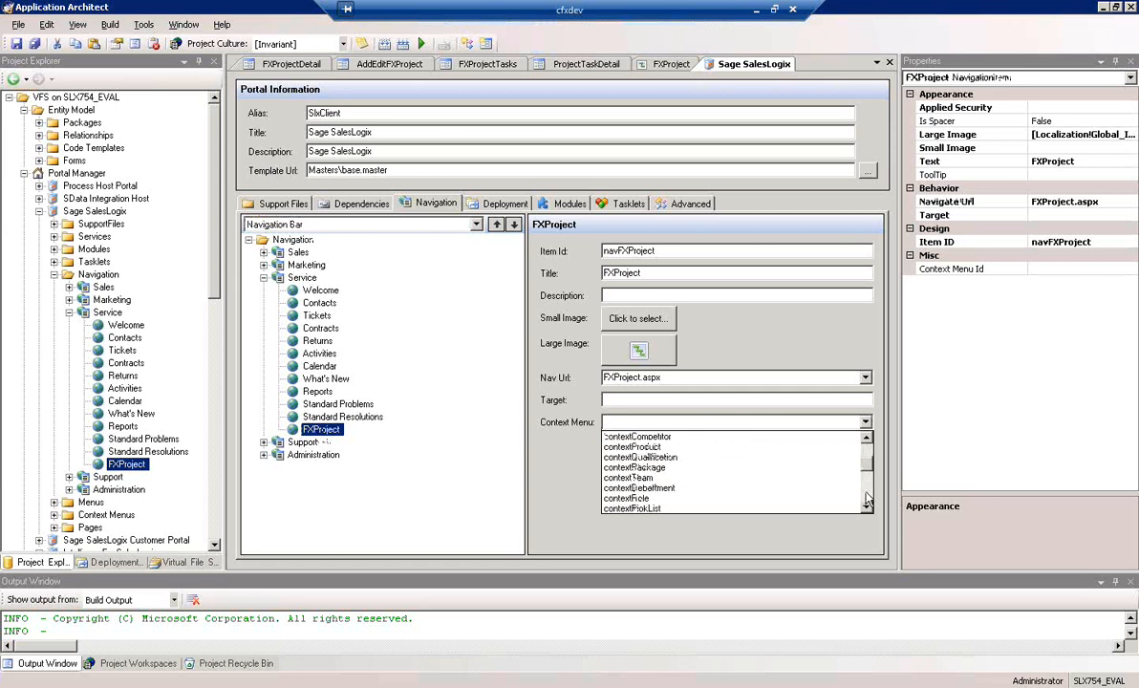
{"action": "scroll", "coordinate": [868, 498], "scroll_direction": "down", "scroll_amount": 2}
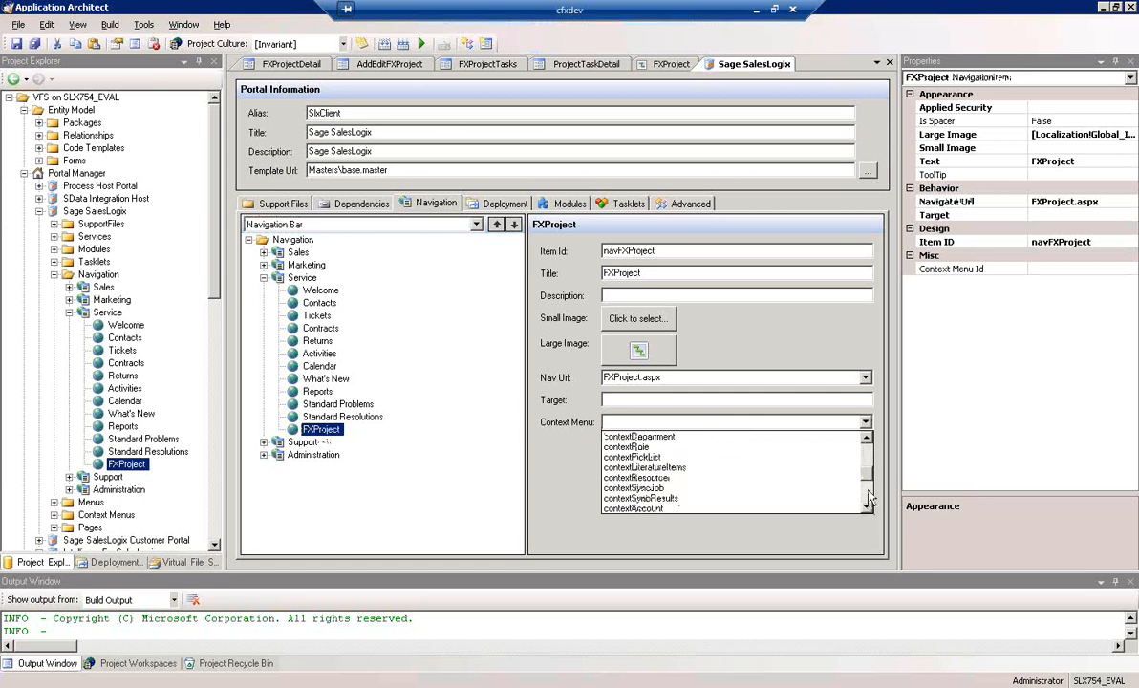
{"action": "scroll", "coordinate": [867, 478], "scroll_direction": "up", "scroll_amount": 4}
{"action": "scroll", "coordinate": [868, 466], "scroll_direction": "down", "scroll_amount": 6}
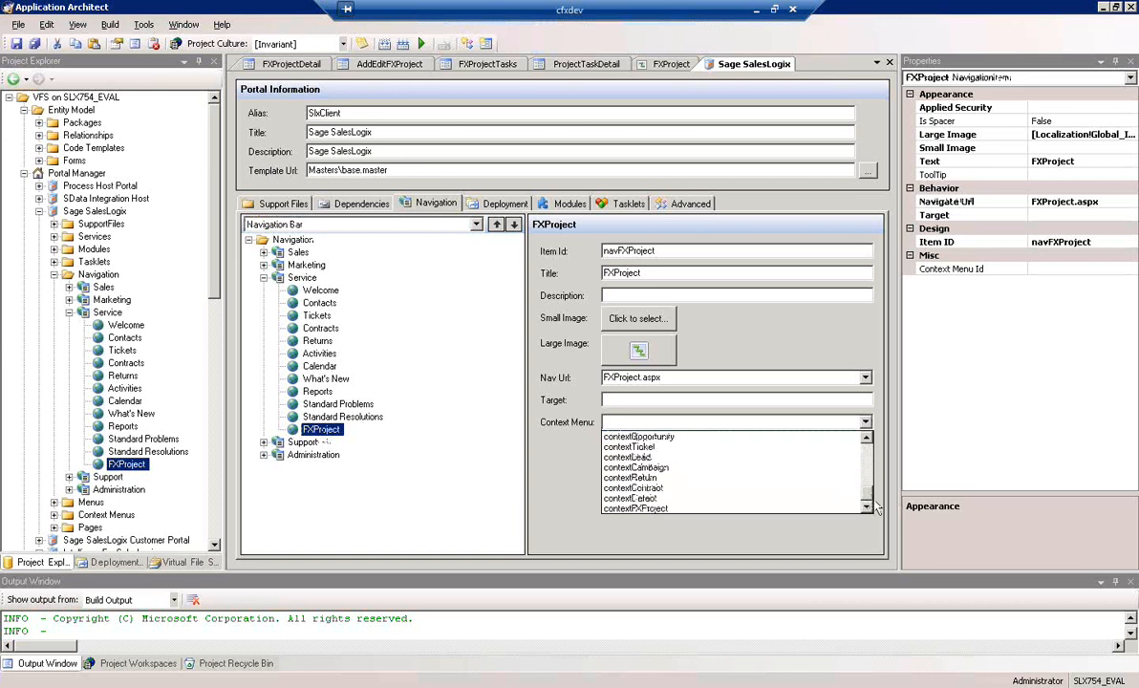
{"action": "left_click", "coordinate": [639, 509]}
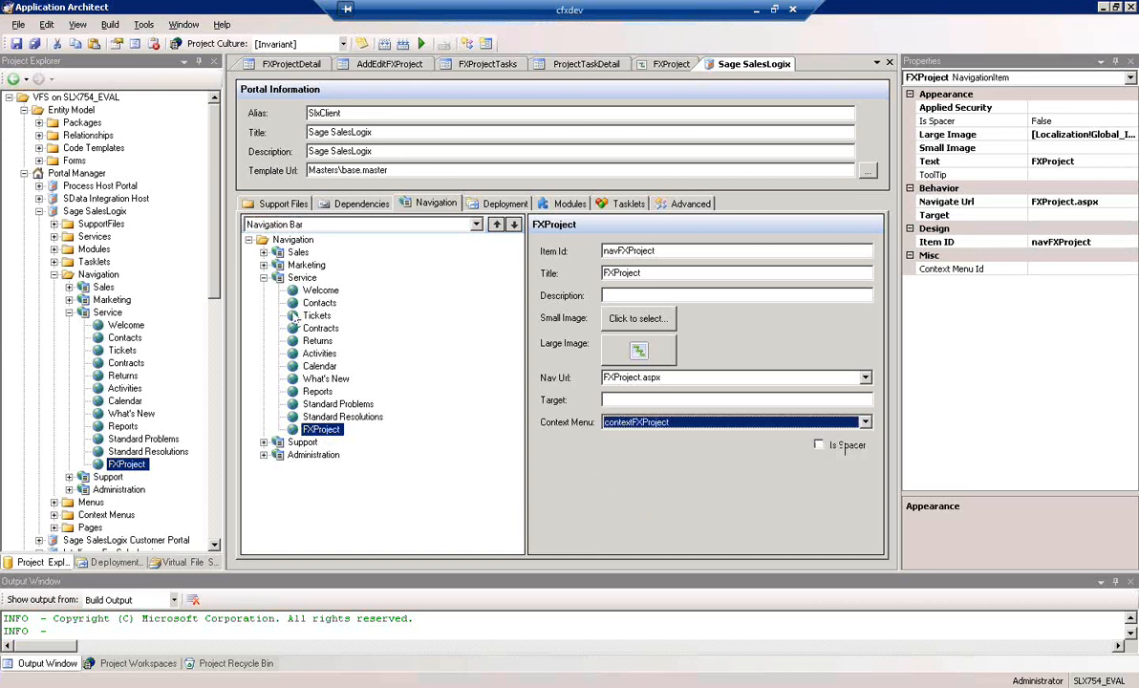
{"action": "left_click", "coordinate": [15, 44]}
Open the module settings of the FXProject page
{"action": "left_click", "coordinate": [671, 66]}
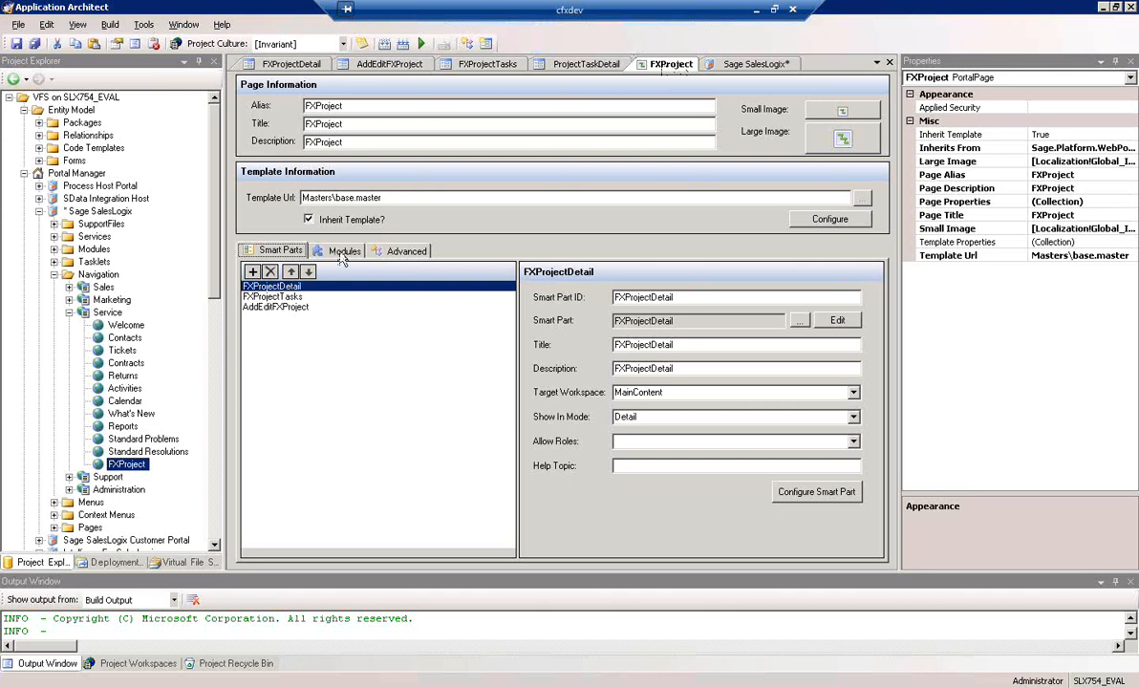
{"action": "left_click", "coordinate": [344, 251]}
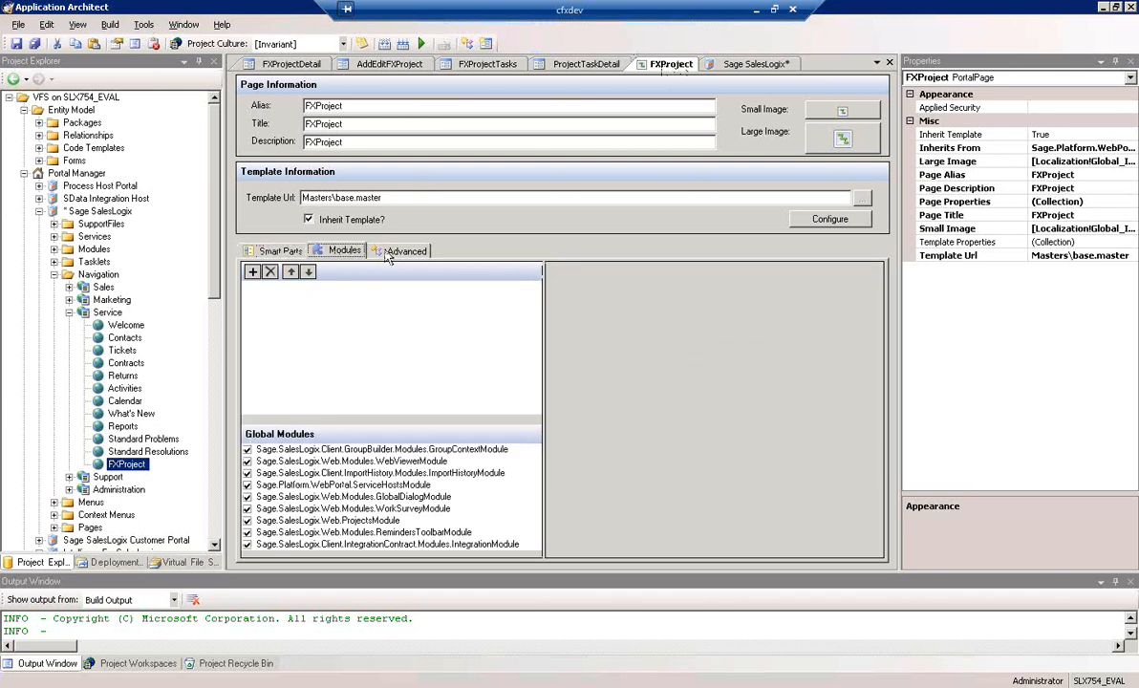
{"action": "left_click", "coordinate": [252, 272]}
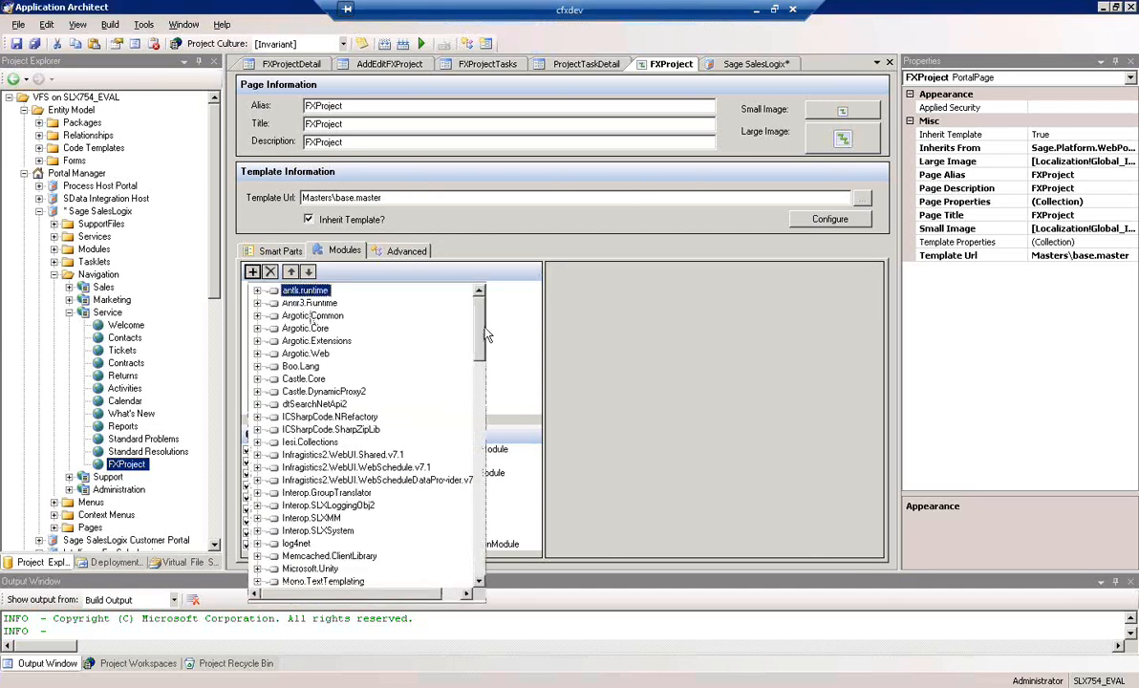
{"action": "left_click_drag", "start_coordinate": [484, 334], "coordinate": [483, 457]}
{"action": "left_click_drag", "start_coordinate": [480, 458], "coordinate": [480, 460]}
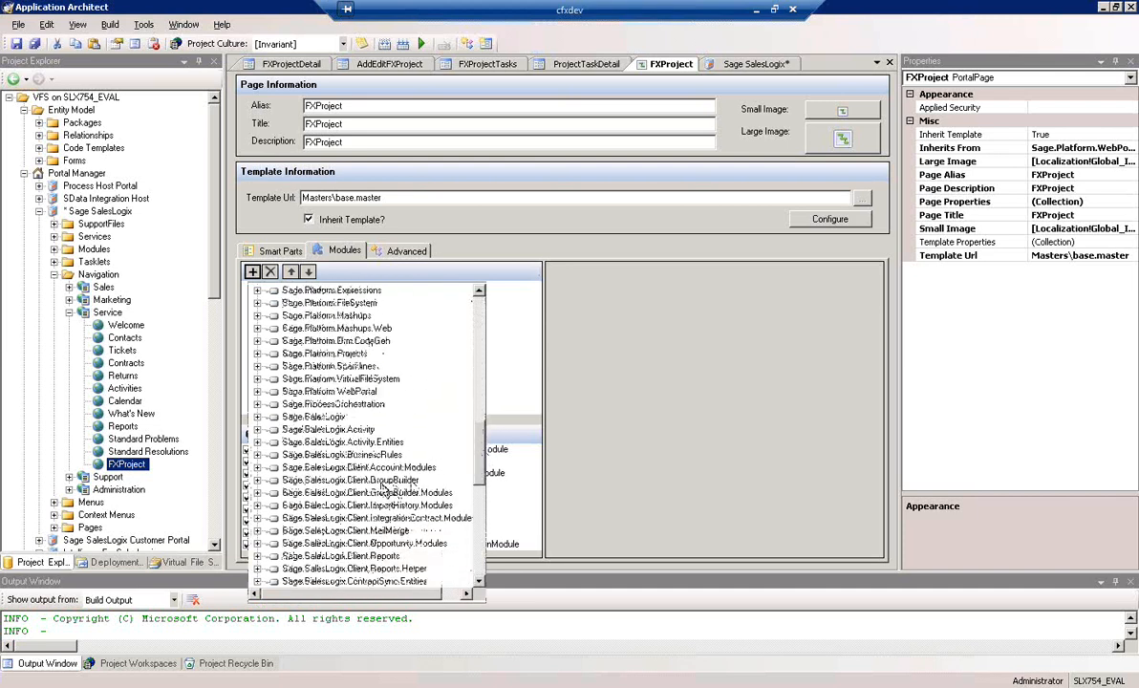
{"action": "left_click", "coordinate": [384, 482]}
{"action": "left_click", "coordinate": [405, 496]}
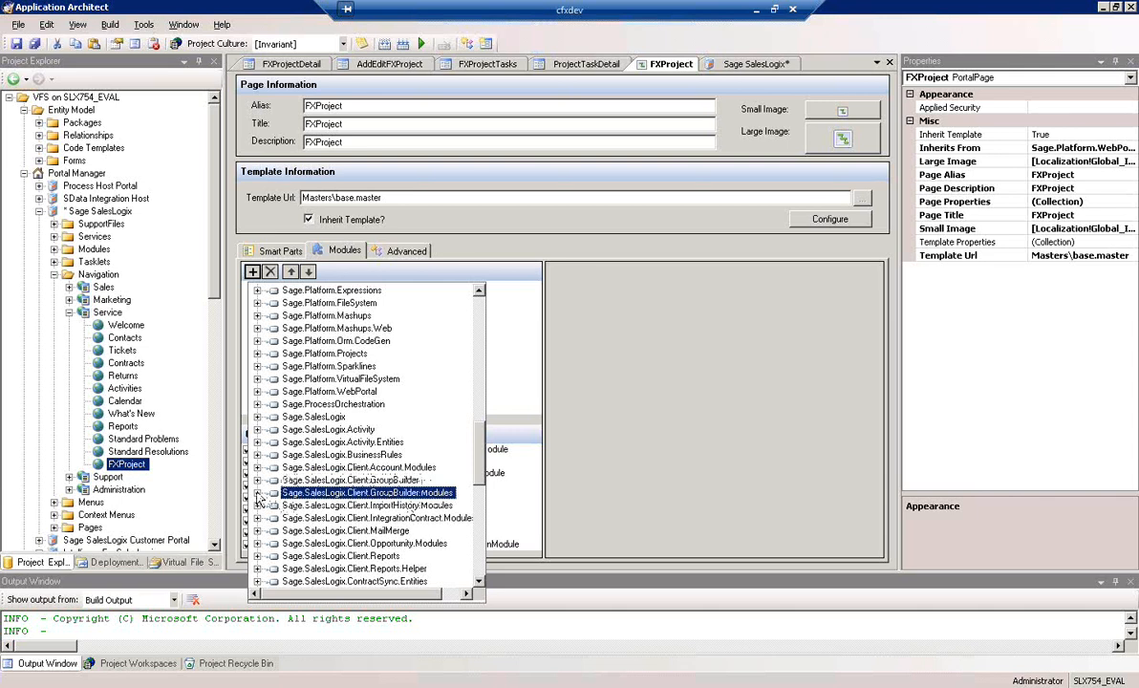
{"action": "left_click", "coordinate": [257, 492]}
{"action": "left_click", "coordinate": [272, 505]}
{"action": "left_click", "coordinate": [344, 518]}
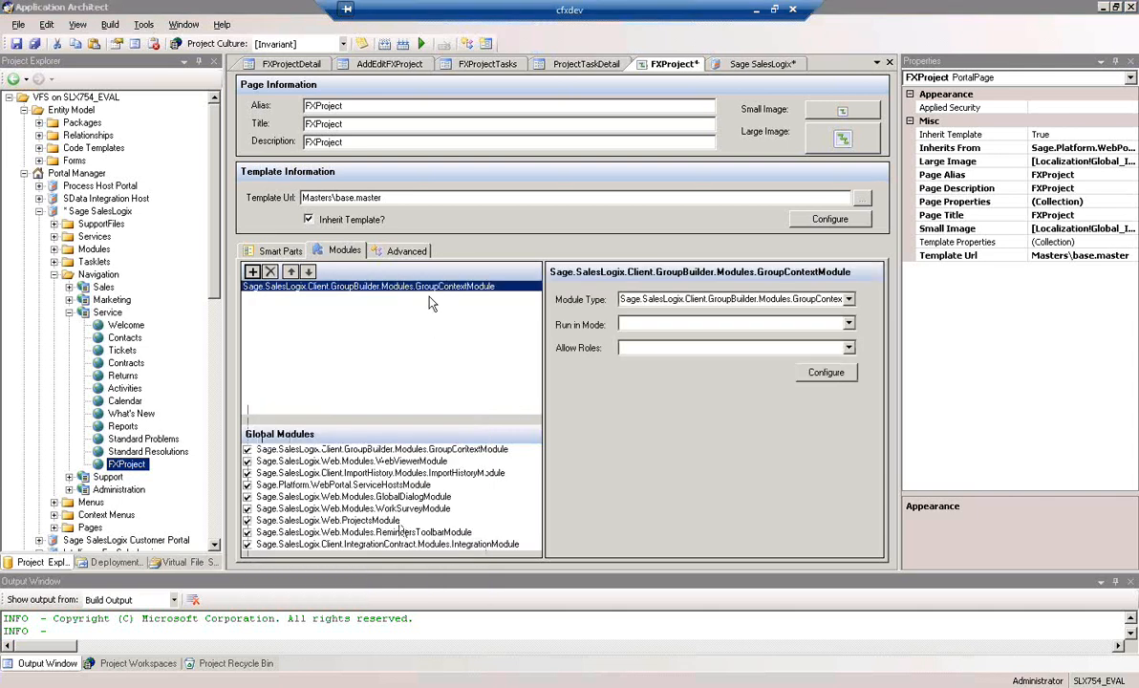
{"action": "left_click", "coordinate": [270, 272]}
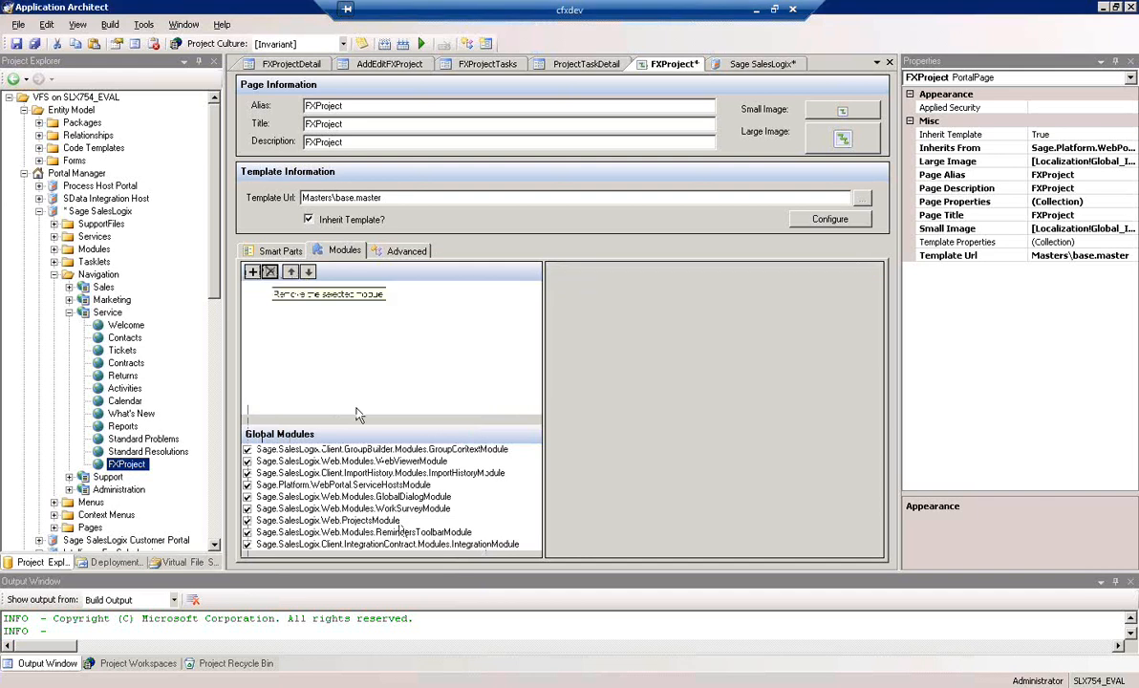
Add GroupViewerModule from Sage.SalesLogix.Client.GroupBuilder.Modules to the FXProject page and save all open items
{"action": "left_click", "coordinate": [253, 272]}
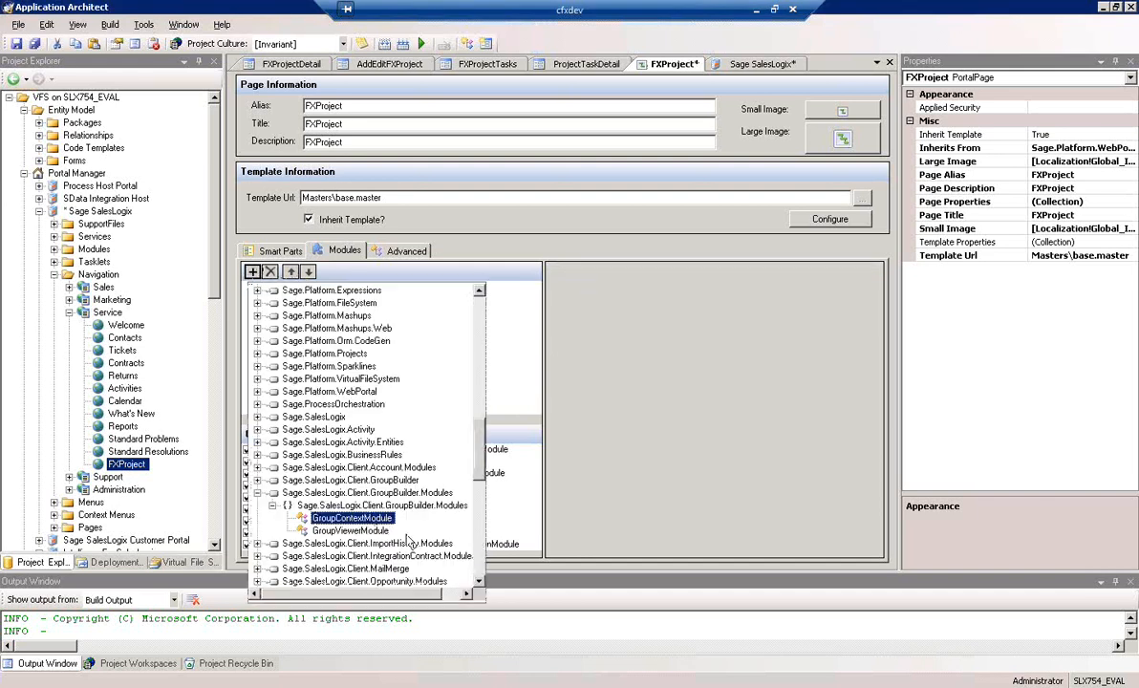
{"action": "double_click", "coordinate": [349, 530]}
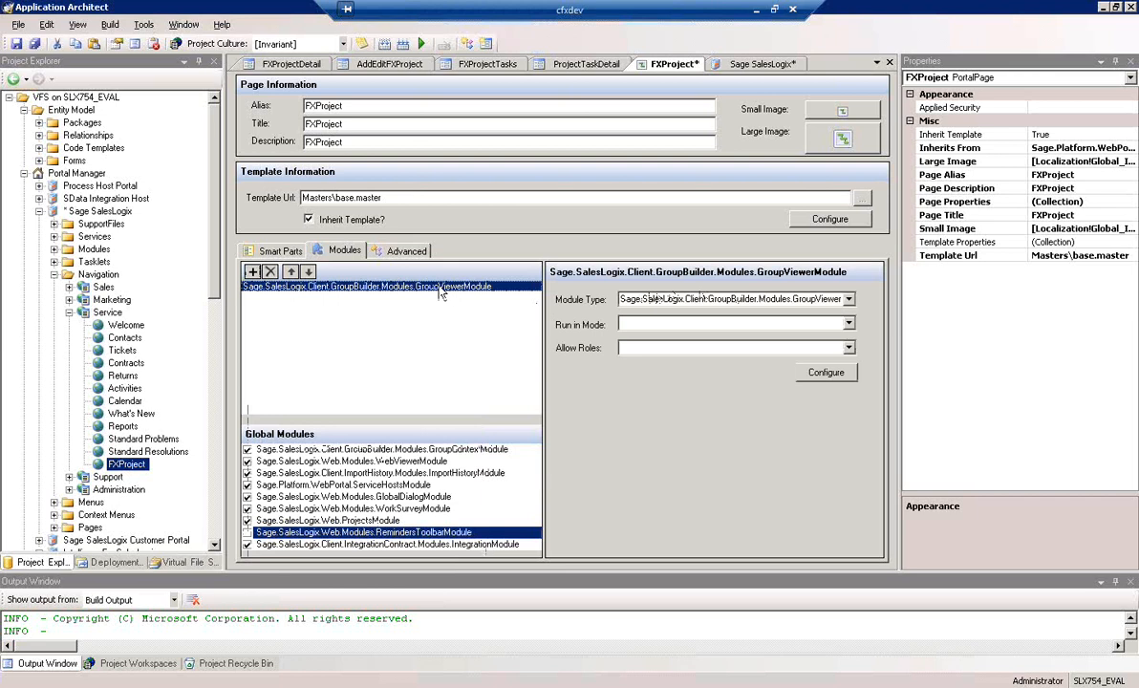
{"action": "left_click", "coordinate": [36, 44]}
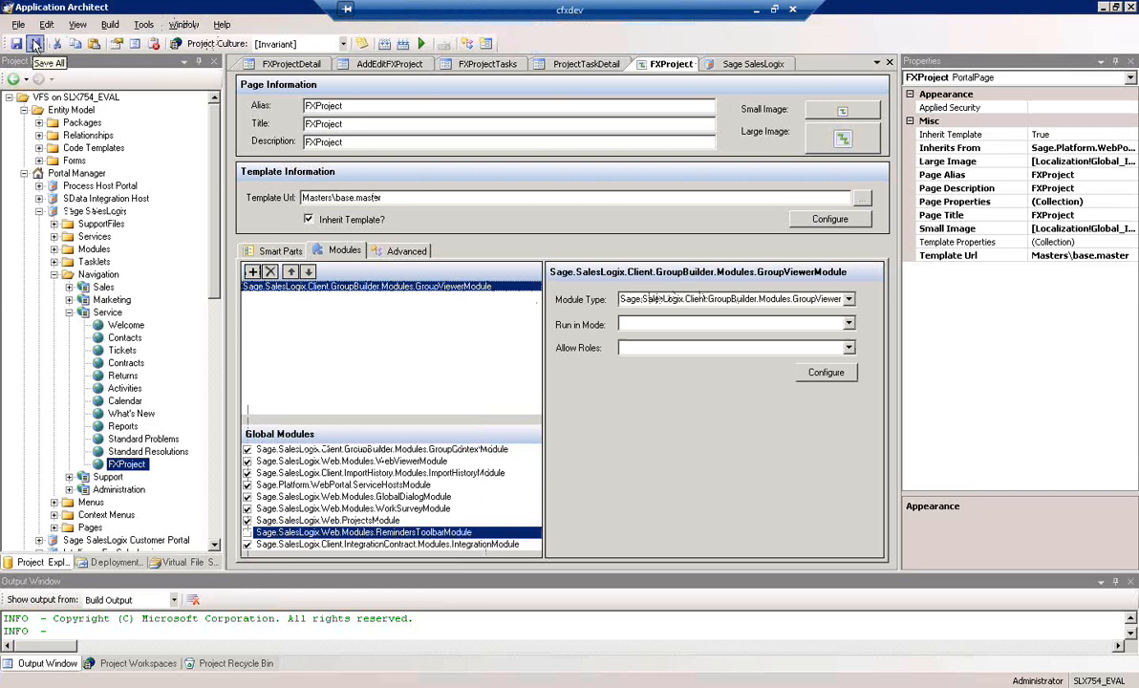
Close the FXProjectDetail, AddEditFXProject, FXProjectTasks and ProjectTaskDetail forms and return to the FXProject page
{"action": "left_click", "coordinate": [742, 65]}
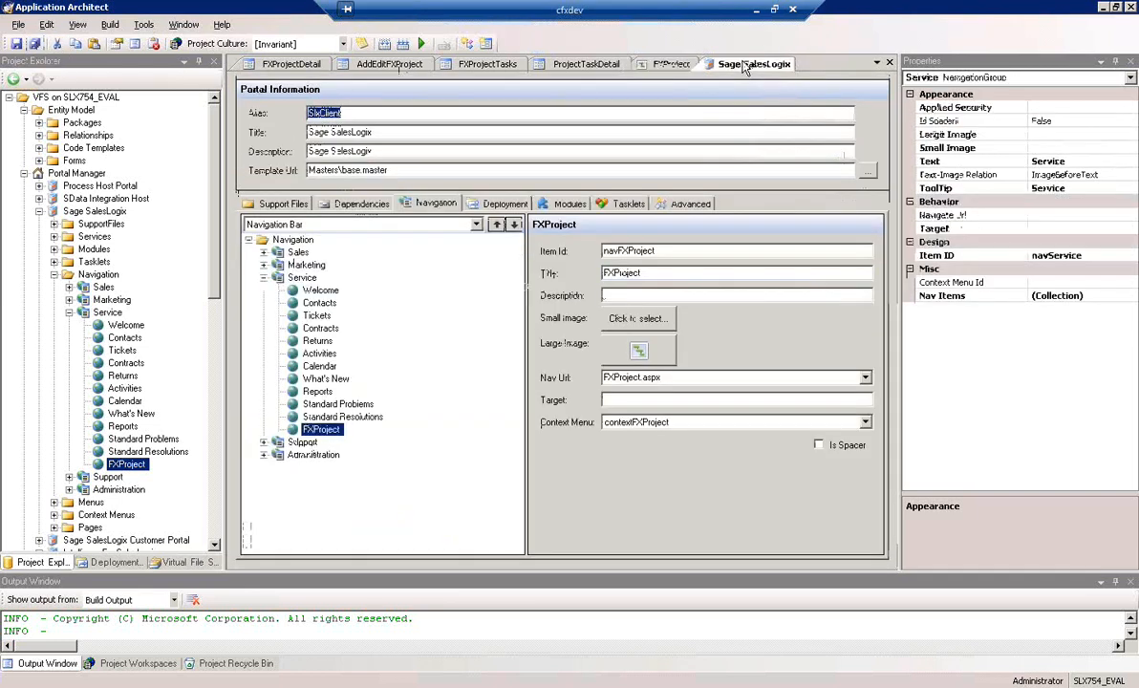
{"action": "left_click", "coordinate": [283, 65]}
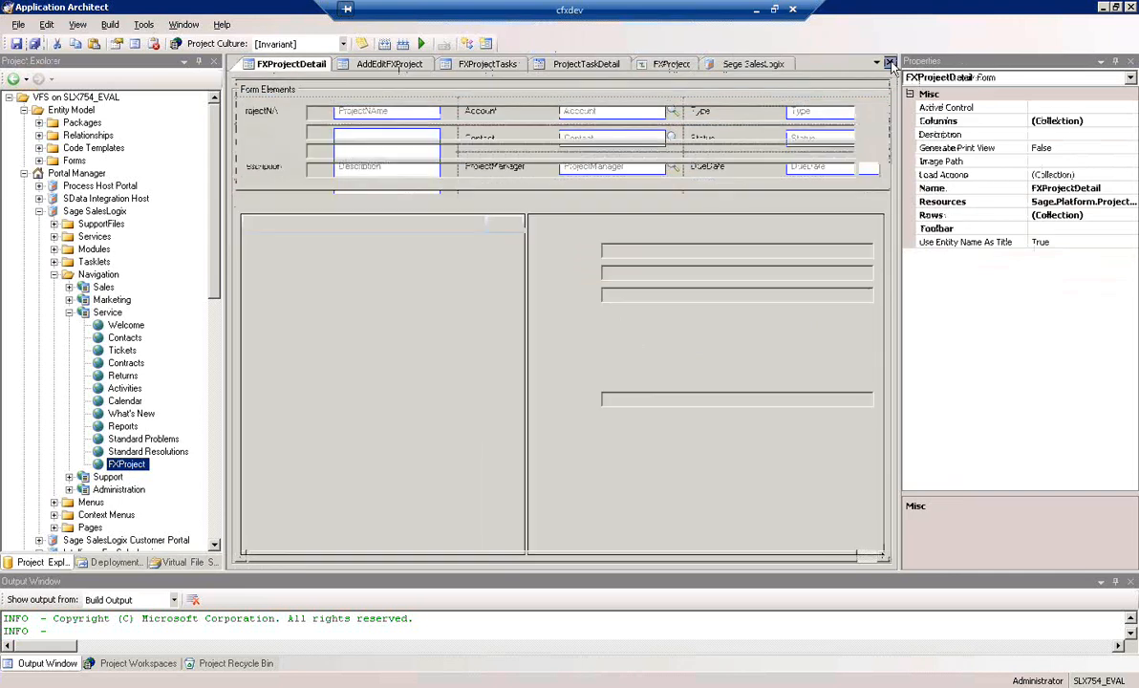
{"action": "left_click", "coordinate": [889, 63]}
{"action": "left_click", "coordinate": [307, 66]}
{"action": "left_click", "coordinate": [889, 63]}
{"action": "left_click", "coordinate": [287, 64]}
{"action": "left_click", "coordinate": [890, 63]}
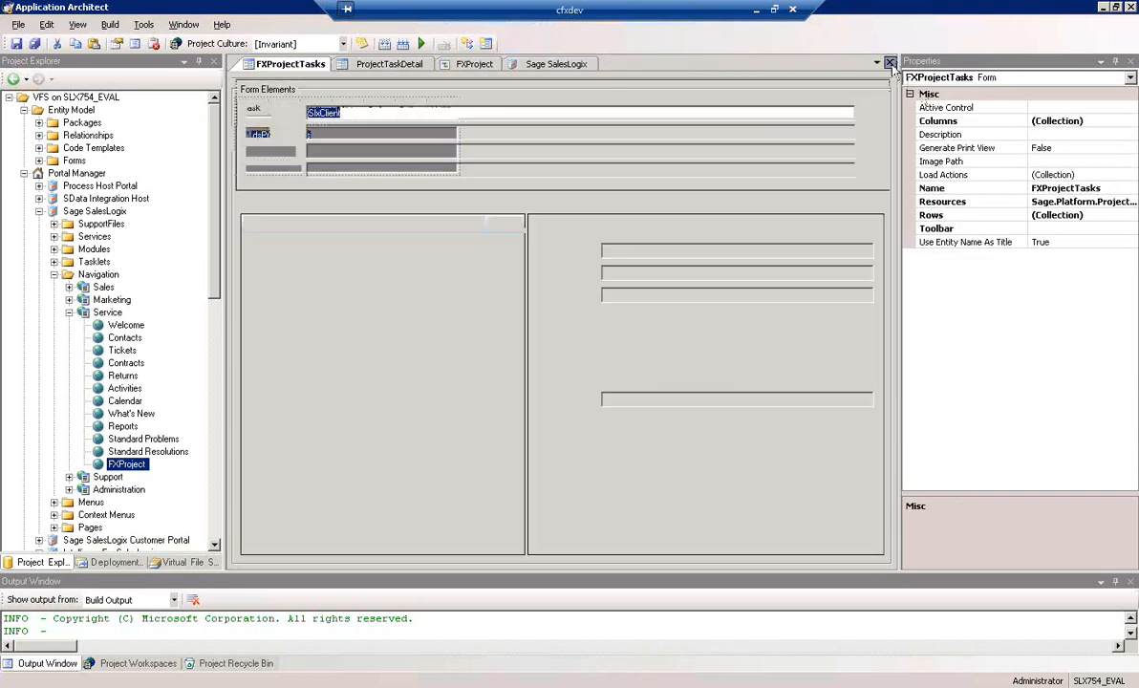
{"action": "left_click", "coordinate": [299, 66]}
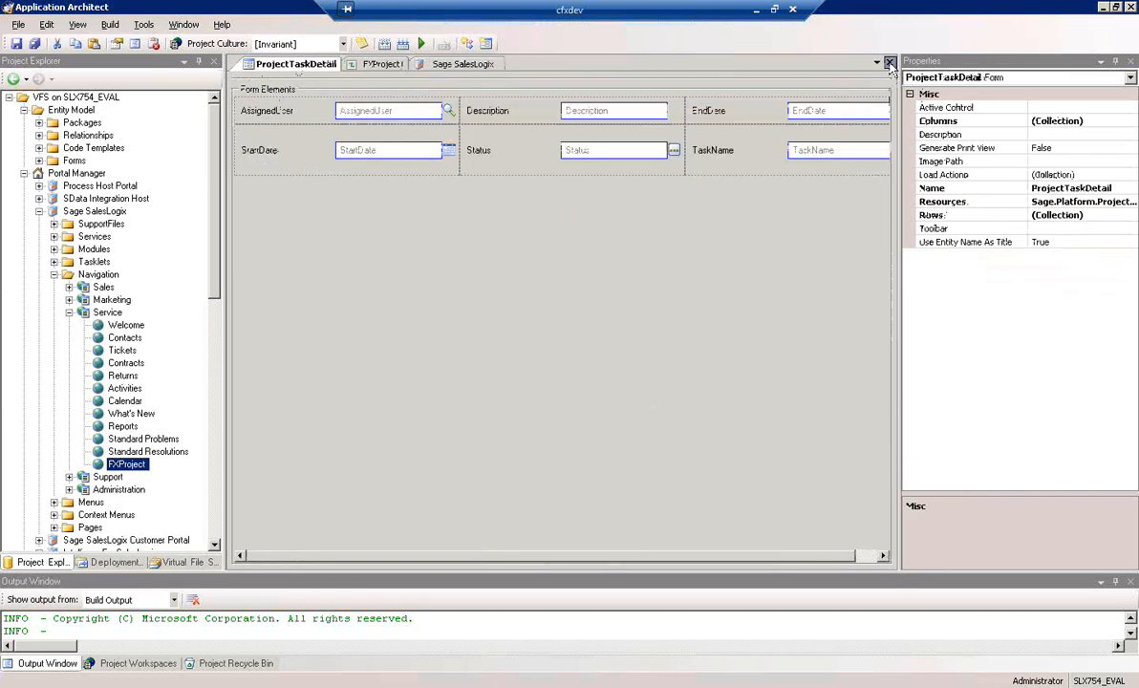
{"action": "left_click", "coordinate": [890, 64]}
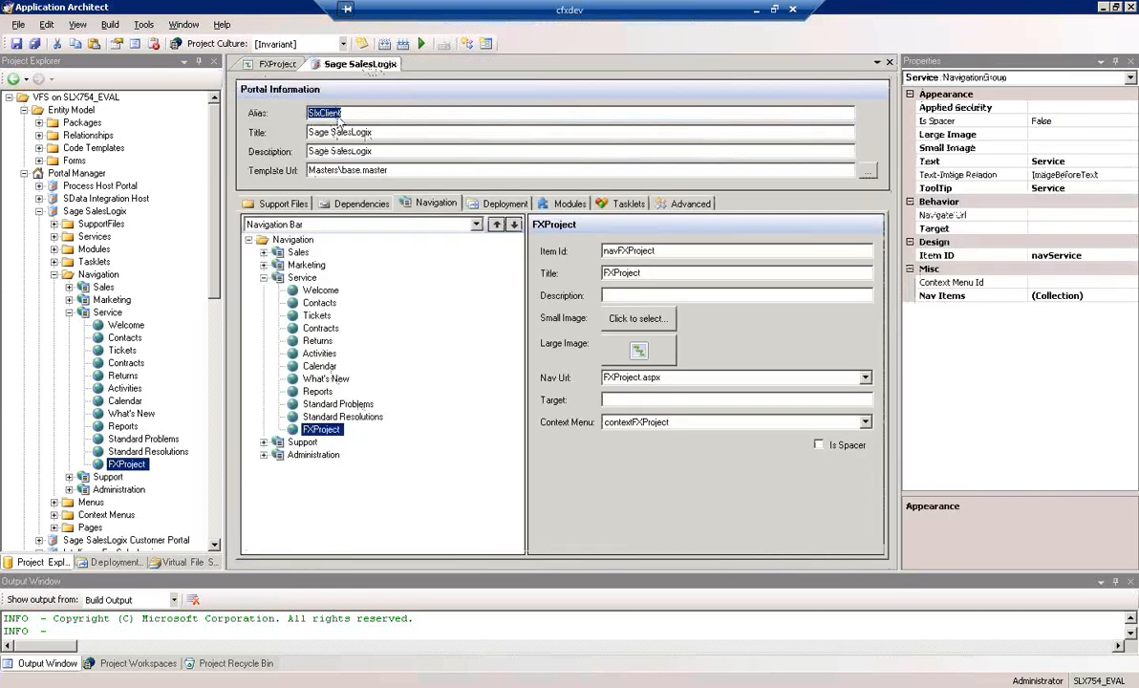
{"action": "left_click", "coordinate": [277, 69]}
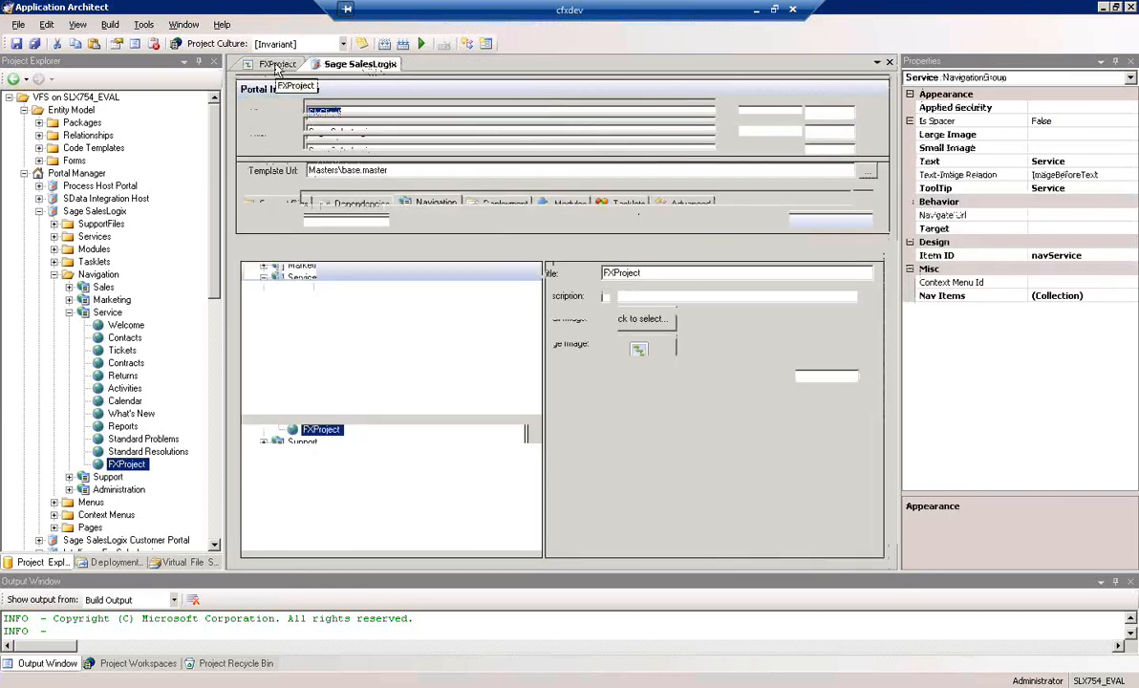
Add the ProjectTaskDetail form from the ProjectTask QuickForms as a smart part of the FXProject page and save the page
{"action": "left_click", "coordinate": [360, 66]}
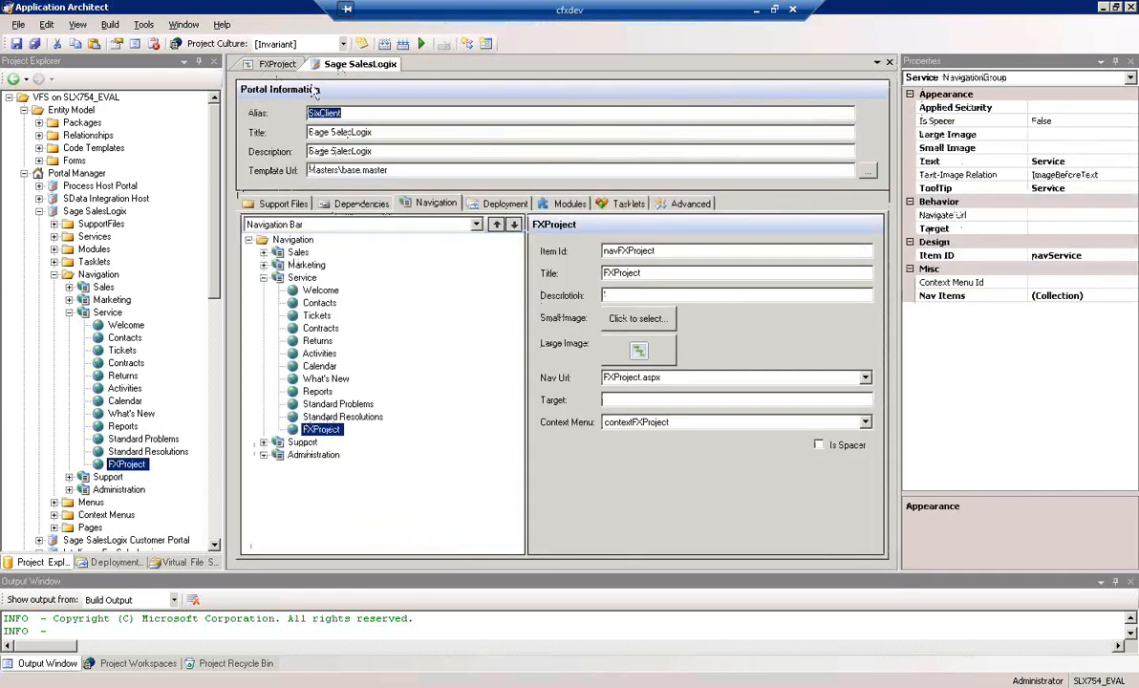
{"action": "left_click", "coordinate": [271, 67]}
{"action": "left_click", "coordinate": [276, 250]}
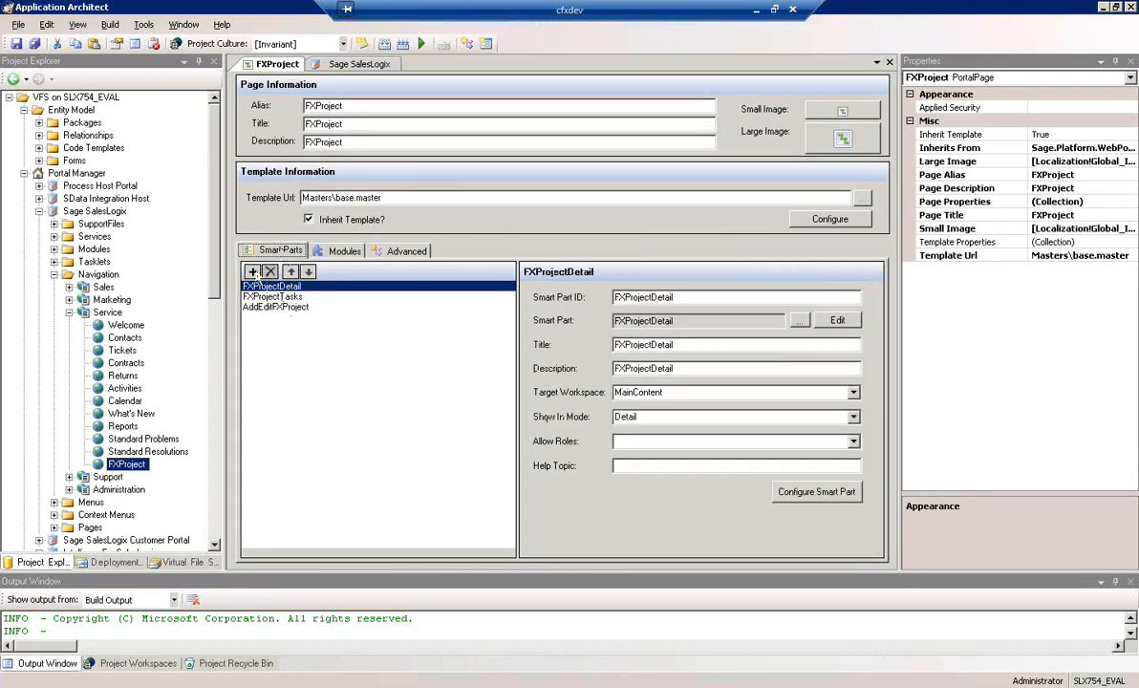
{"action": "left_click", "coordinate": [253, 272]}
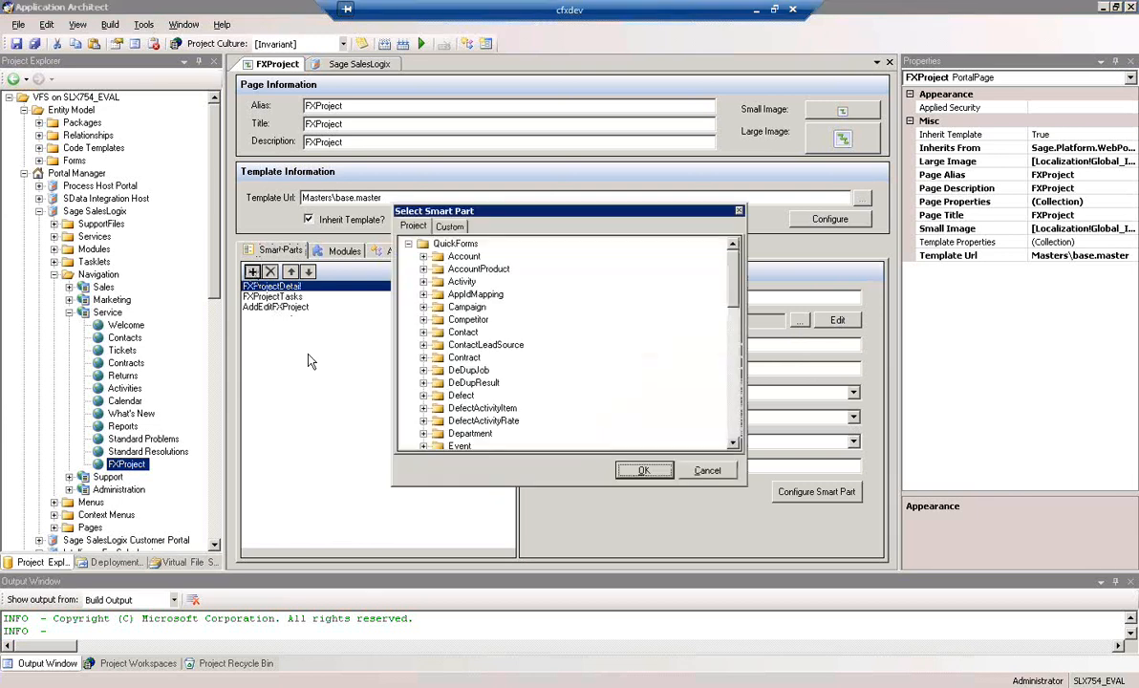
{"action": "left_click_drag", "start_coordinate": [734, 295], "coordinate": [748, 392]}
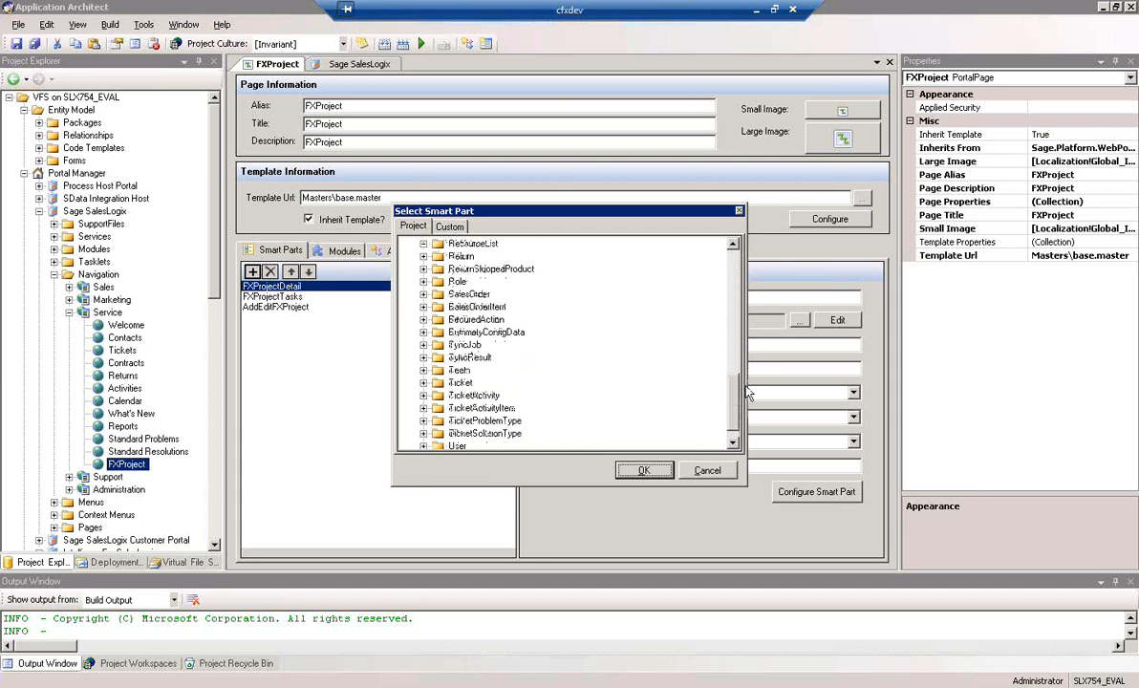
{"action": "scroll", "coordinate": [698, 363], "scroll_direction": "up", "scroll_amount": 3}
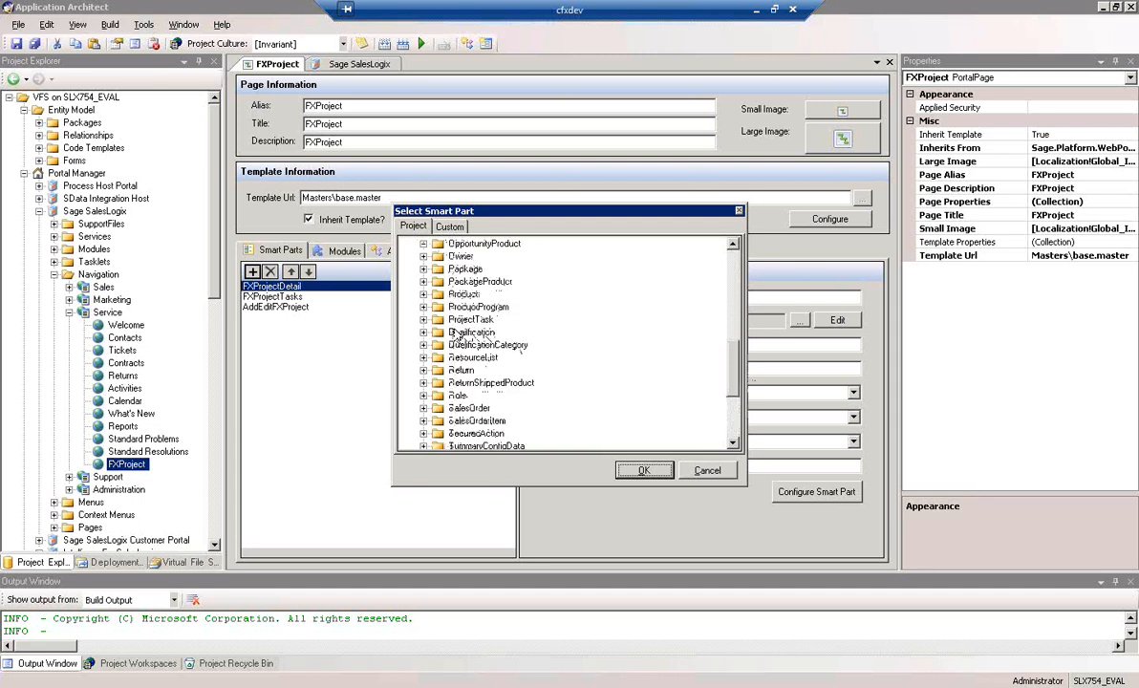
{"action": "left_click", "coordinate": [458, 322]}
{"action": "left_click", "coordinate": [424, 321]}
{"action": "left_click", "coordinate": [496, 333]}
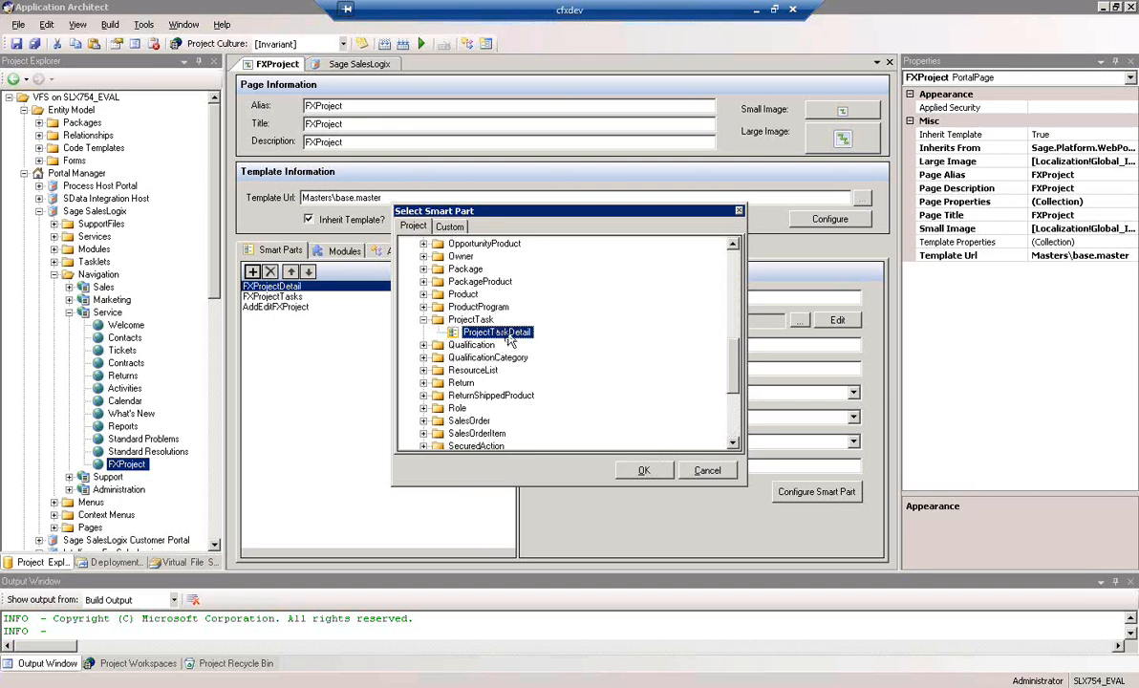
{"action": "left_click", "coordinate": [645, 474]}
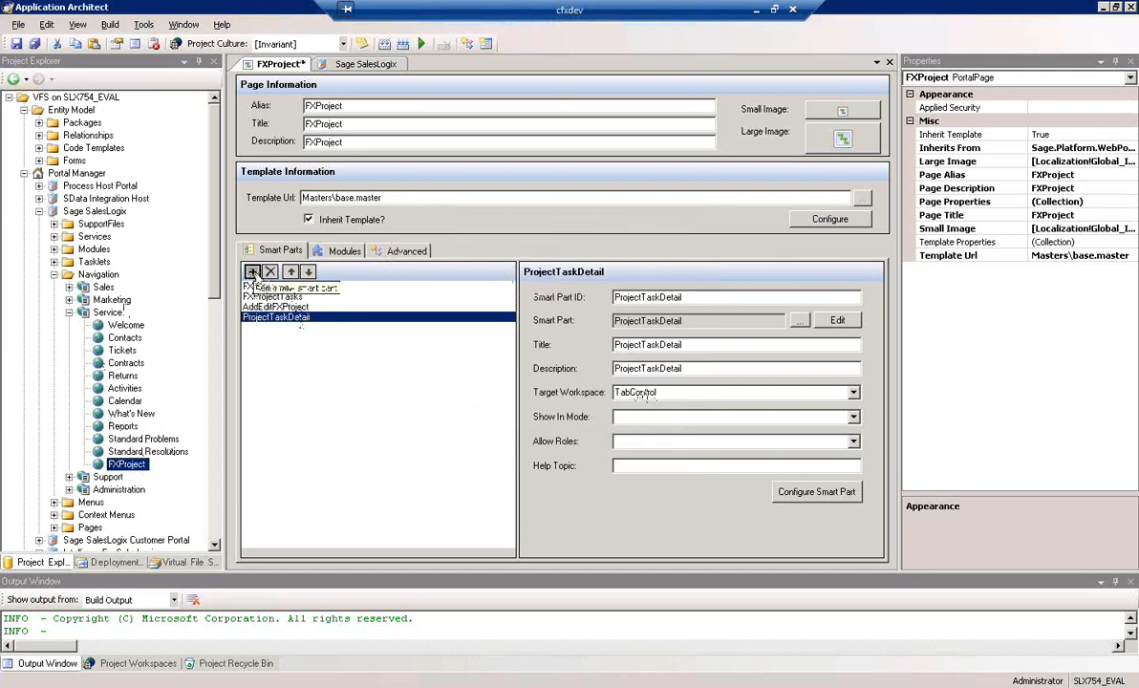
{"action": "left_click", "coordinate": [16, 43]}
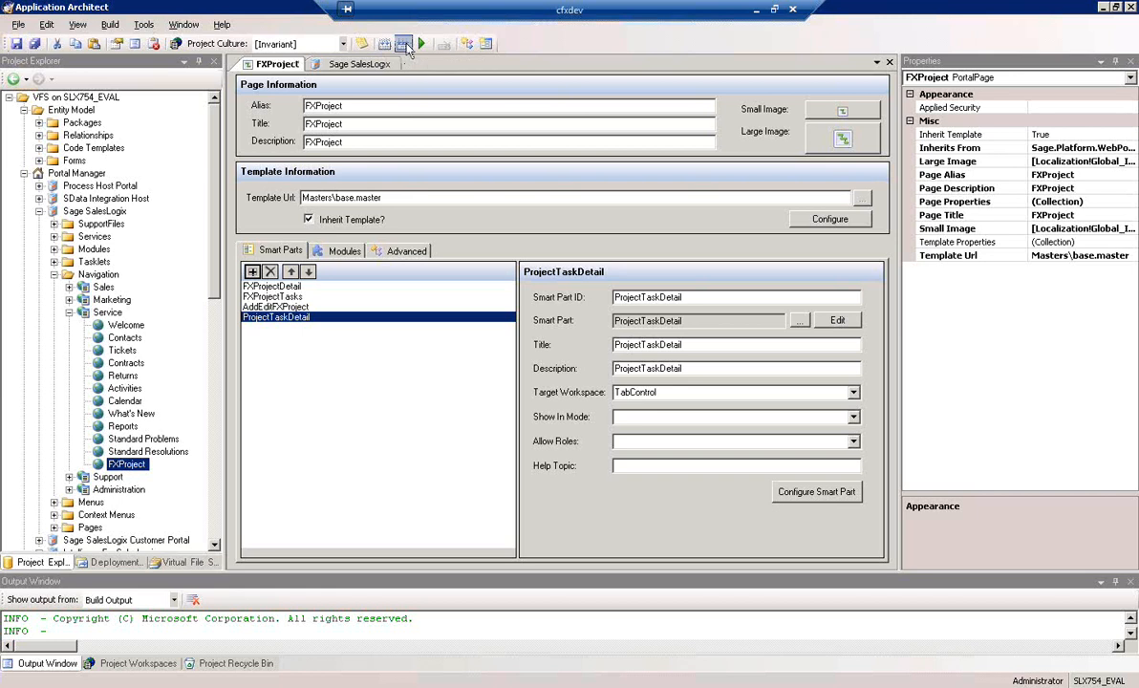
Open the Core Portals deployment and view the settings of its SlxClient target
{"action": "left_click", "coordinate": [362, 65]}
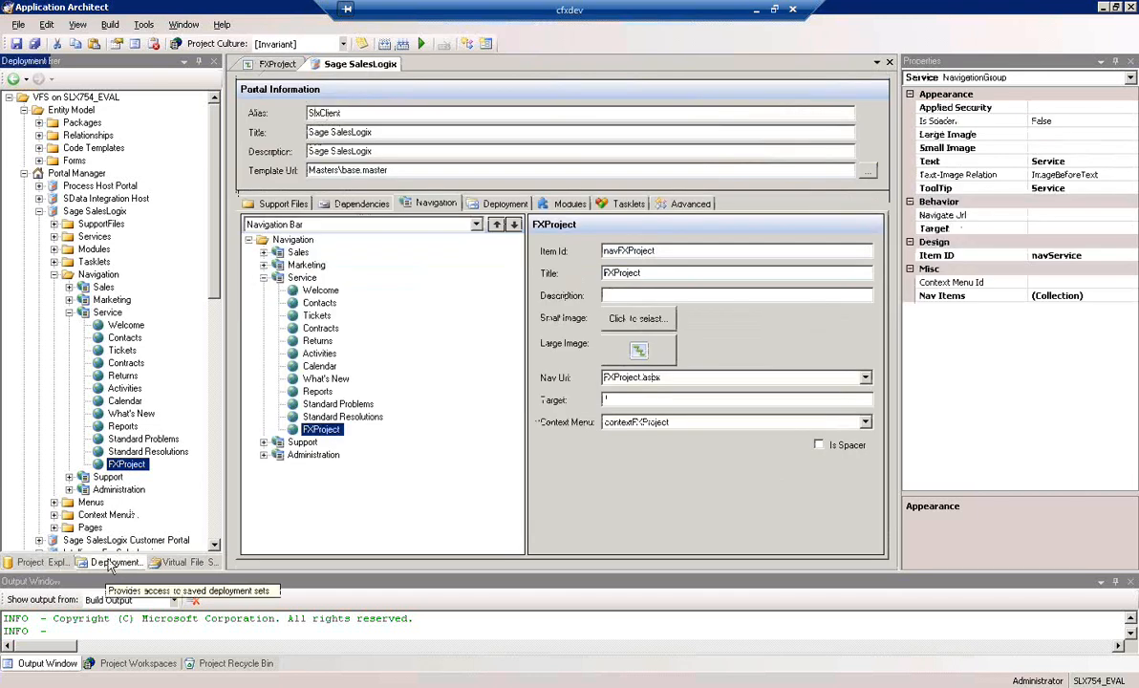
{"action": "left_click", "coordinate": [113, 562]}
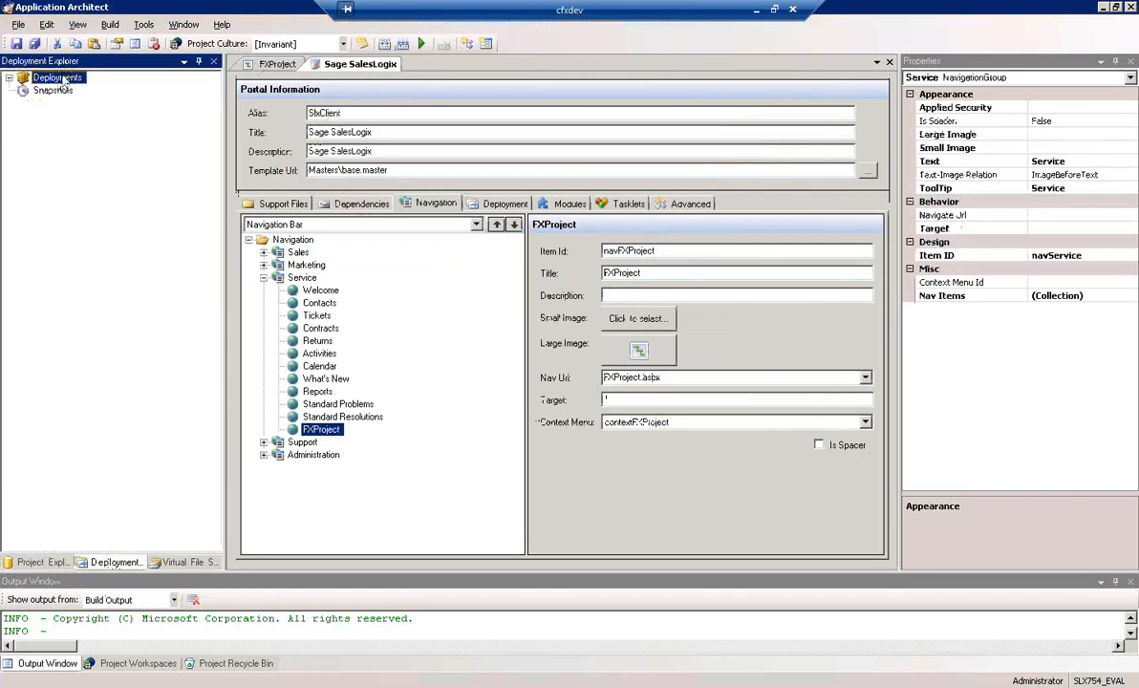
{"action": "left_click", "coordinate": [9, 77]}
{"action": "left_click", "coordinate": [70, 91]}
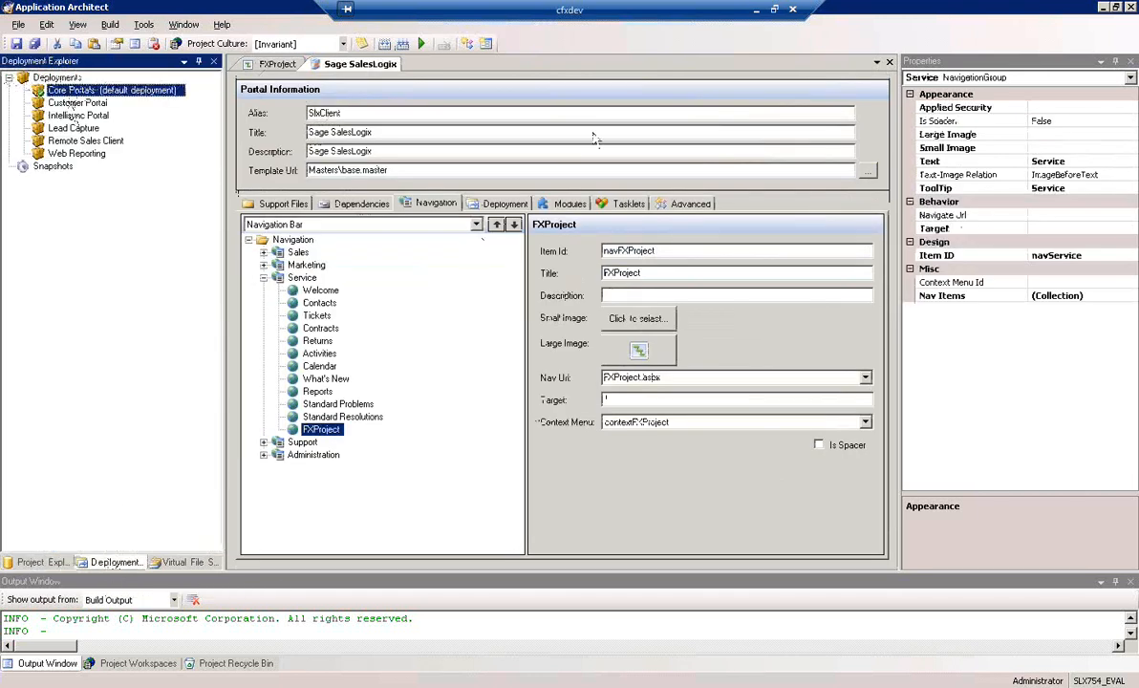
{"action": "left_click", "coordinate": [295, 231]}
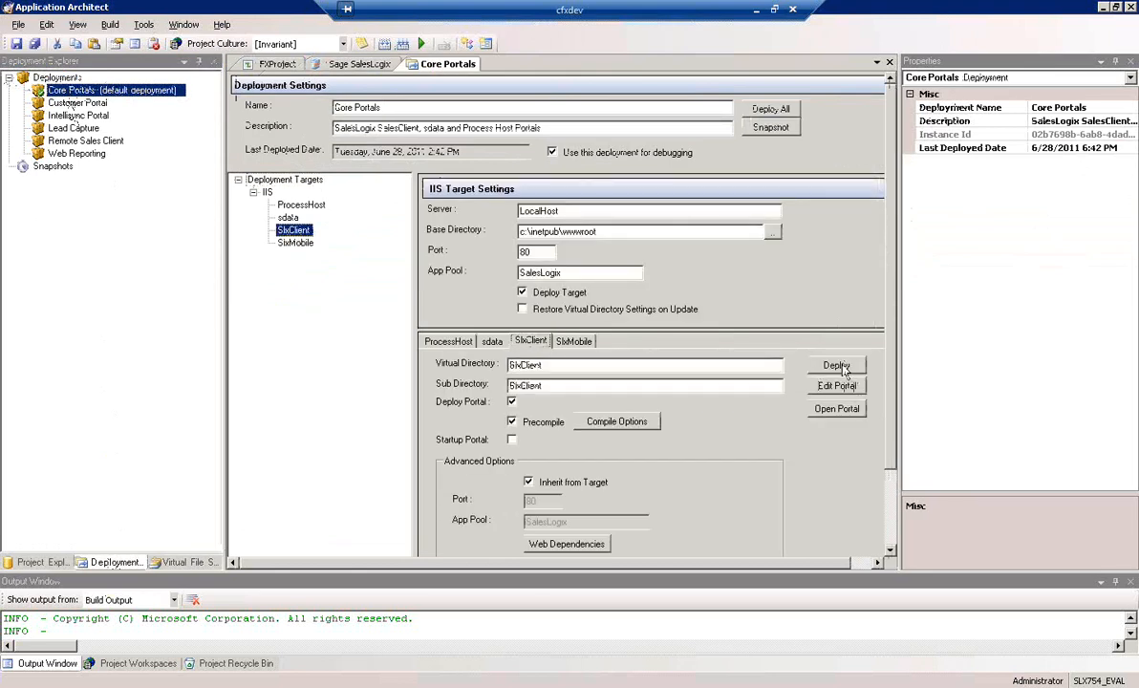
Switch to the Sage SalesLogix web client and open the new package form from the Packages navigation item's context menu
{"action": "left_click", "coordinate": [758, 11]}
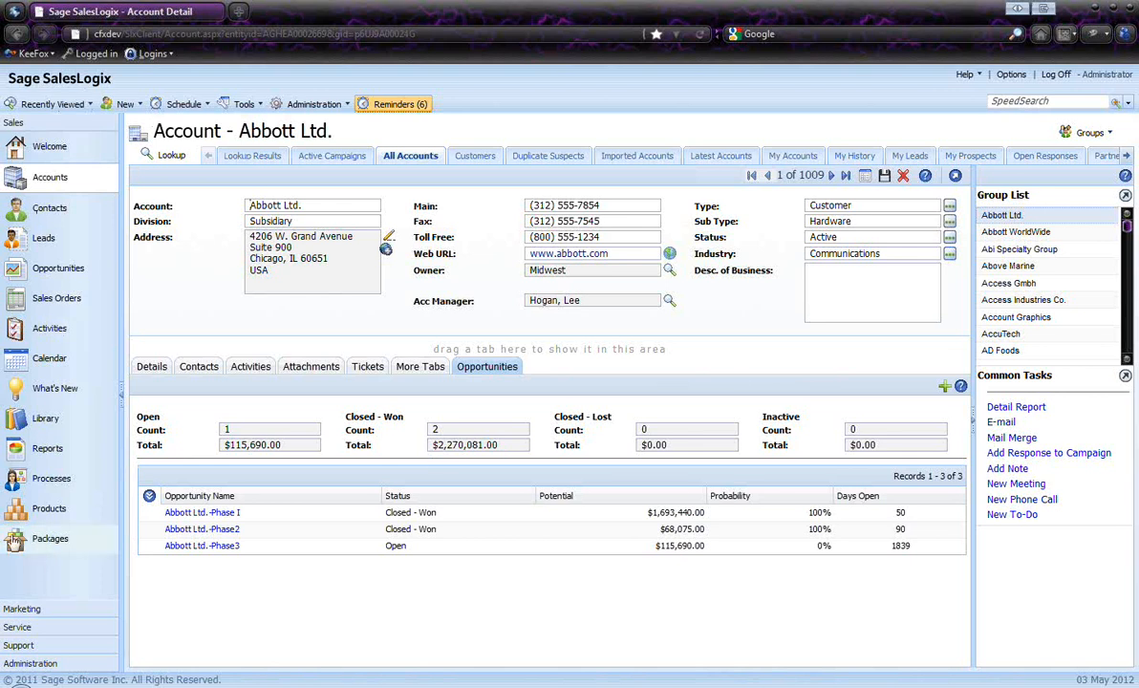
{"action": "mouse_move", "coordinate": [17, 545]}
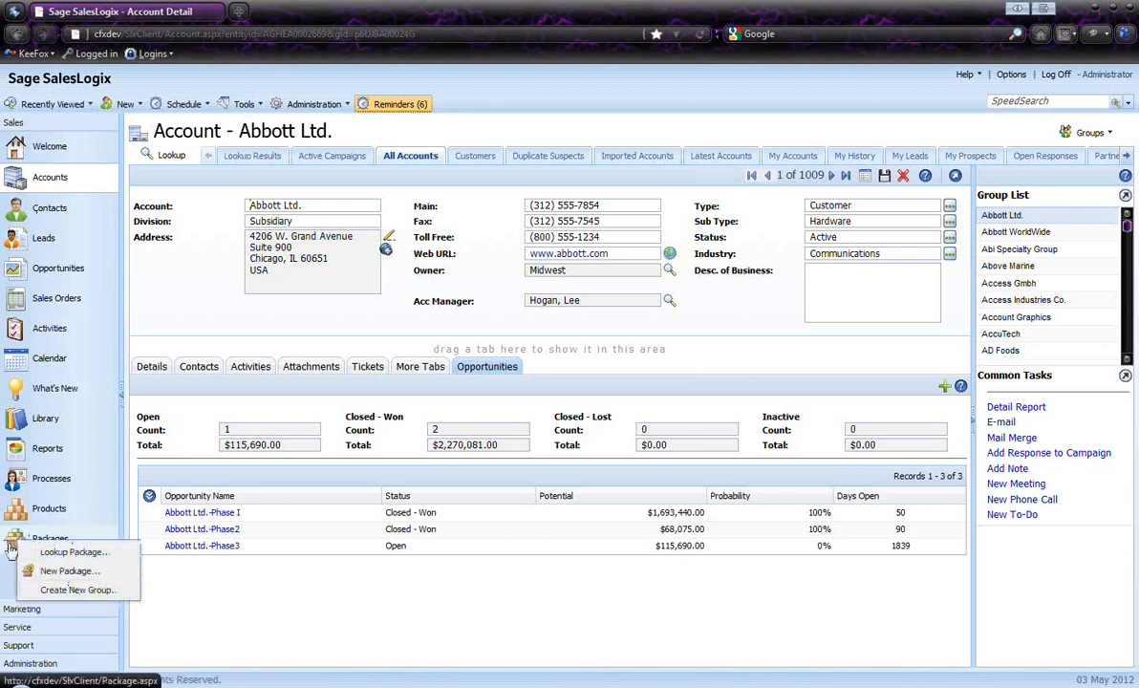
{"action": "left_click", "coordinate": [72, 571]}
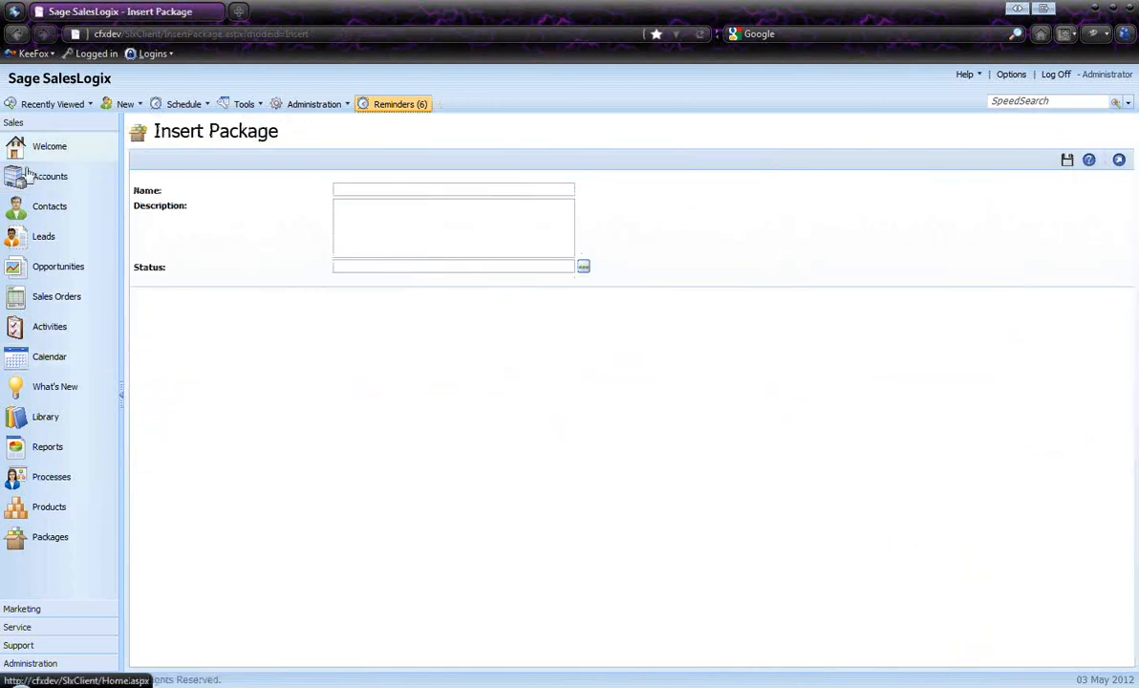
Start a new FXProject from the FXProjects item under Service, named Test with project type Standard and status Open
{"action": "left_click", "coordinate": [16, 627]}
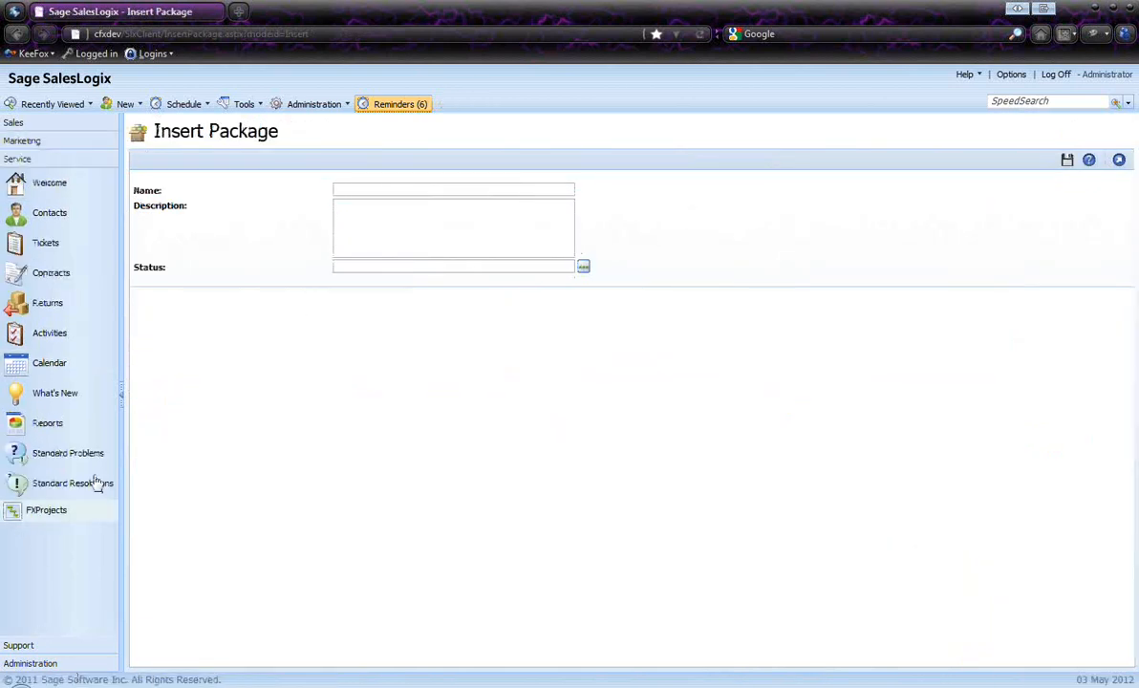
{"action": "right_click", "coordinate": [42, 517]}
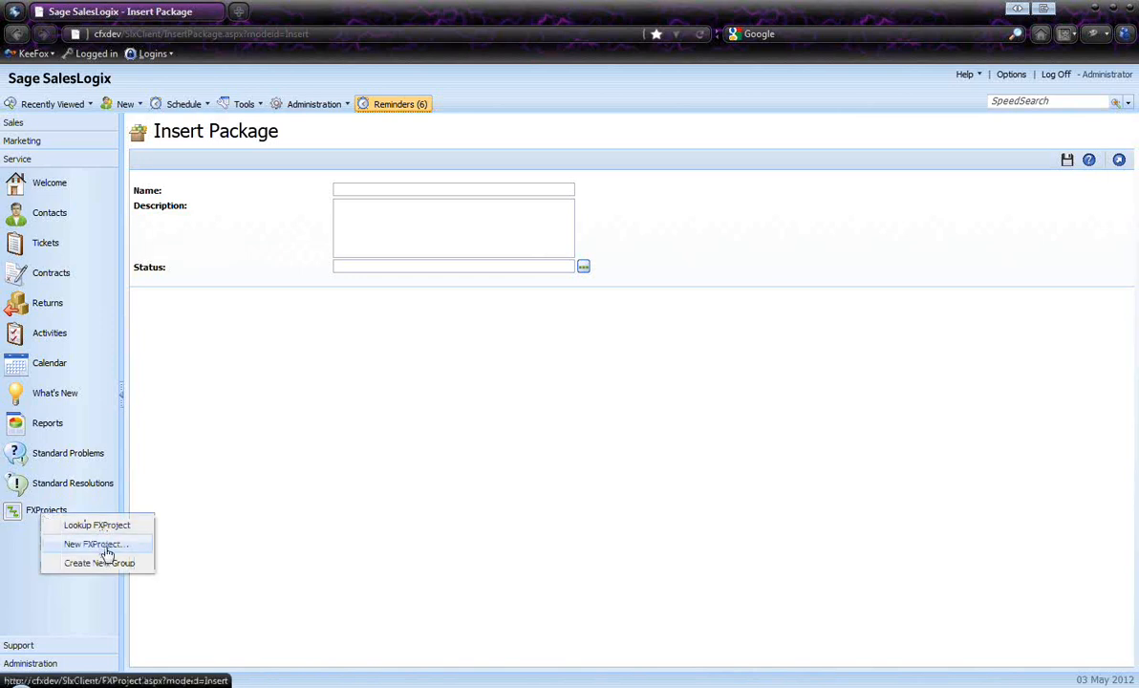
{"action": "left_click", "coordinate": [98, 544]}
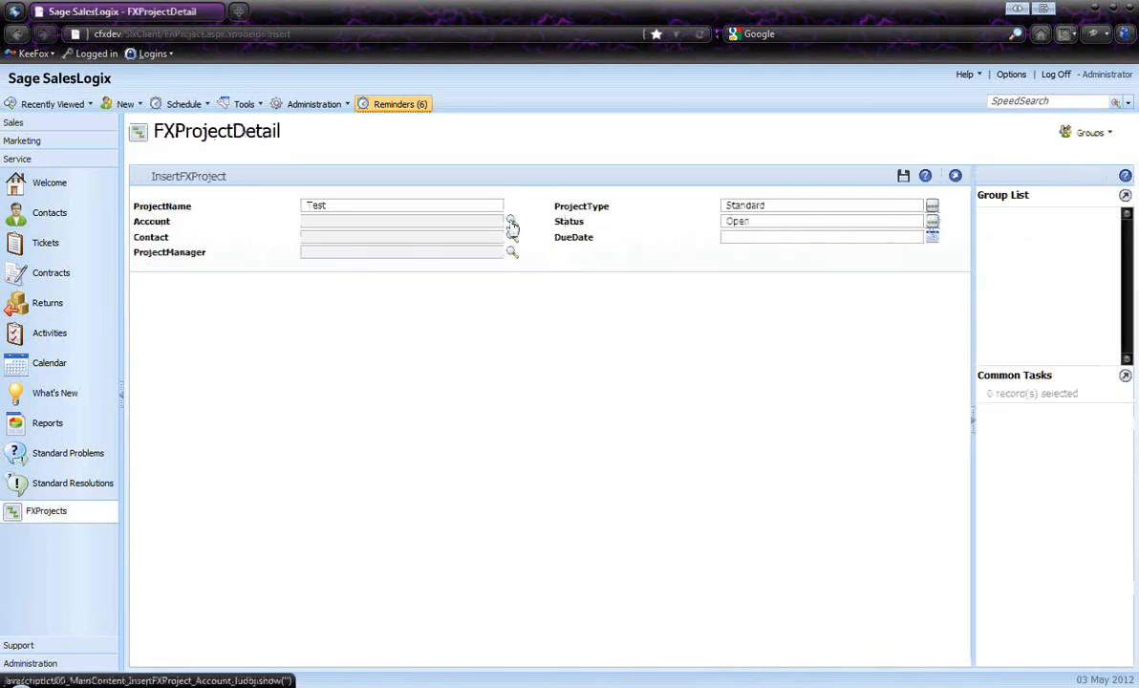
Set the new project's account to Abbott WorldWide and choose a contact with the title Manager from the contact lookup
{"action": "left_click", "coordinate": [513, 224]}
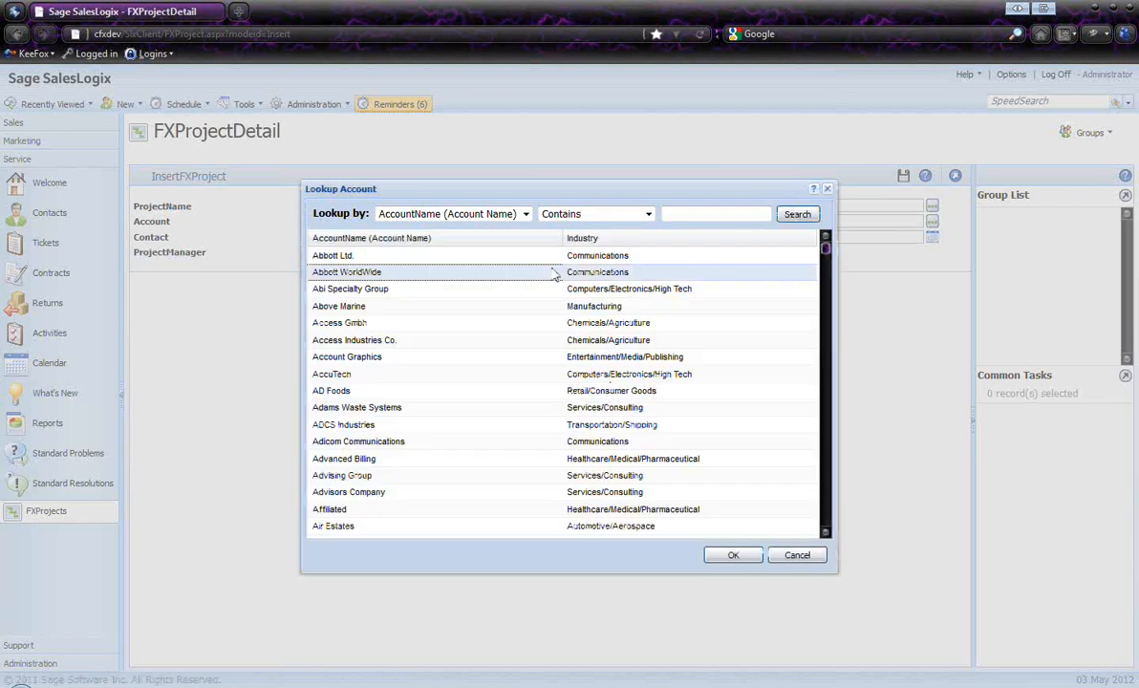
{"action": "double_click", "coordinate": [553, 274]}
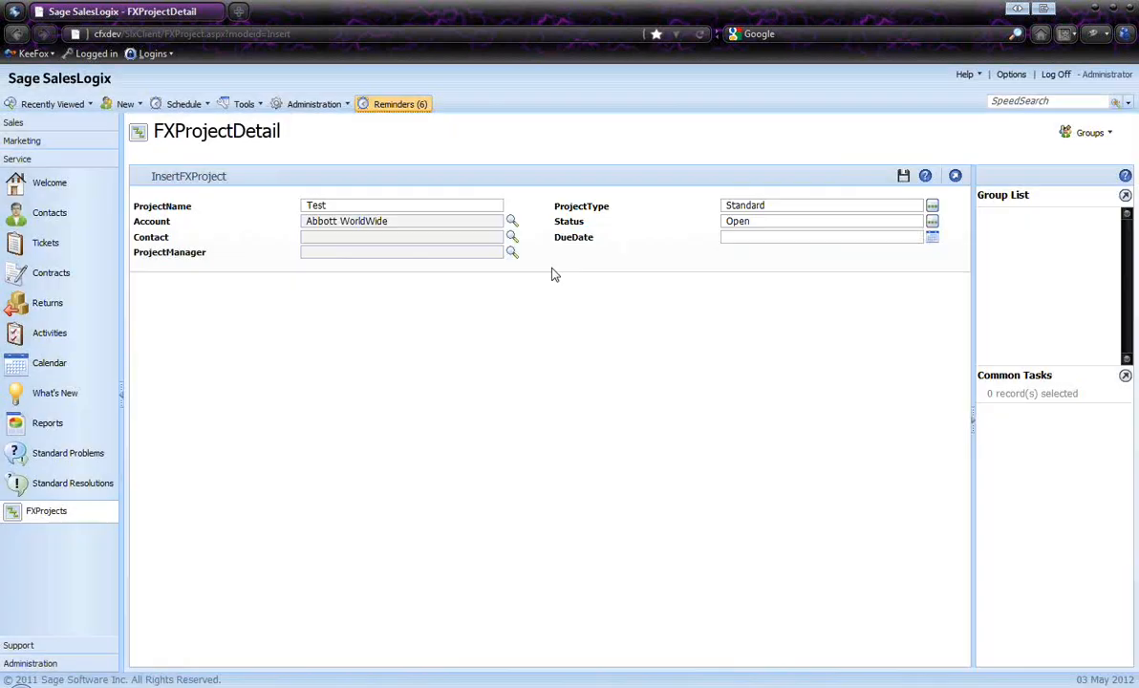
{"action": "left_click", "coordinate": [512, 237]}
{"action": "left_click", "coordinate": [762, 216]}
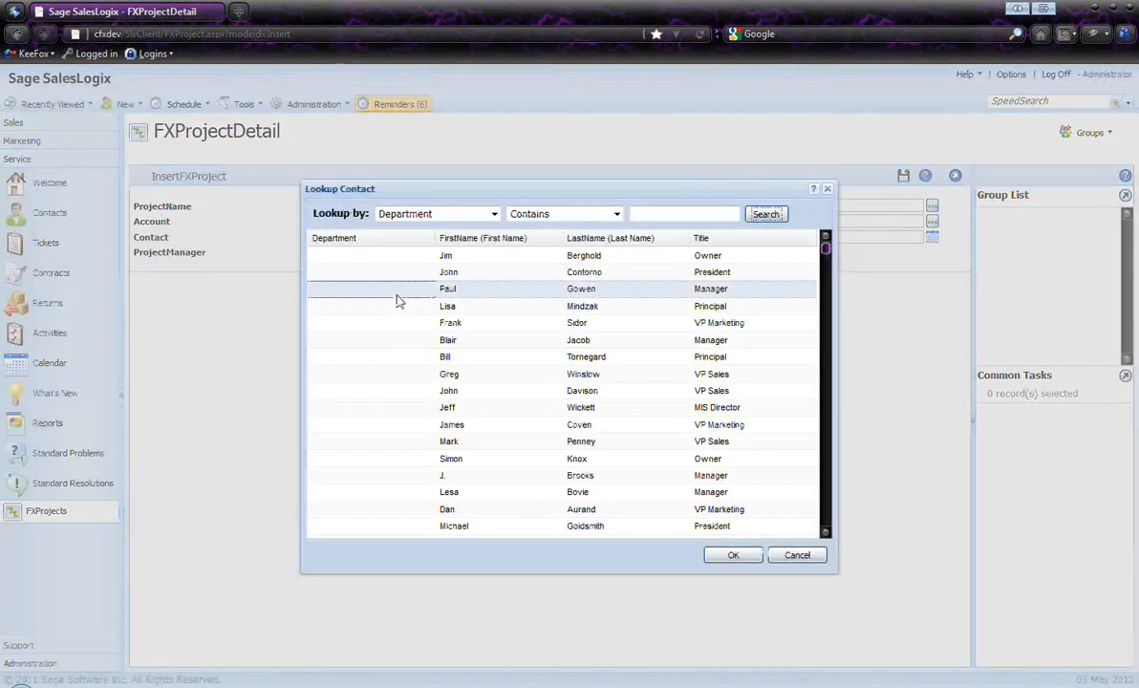
{"action": "double_click", "coordinate": [398, 295]}
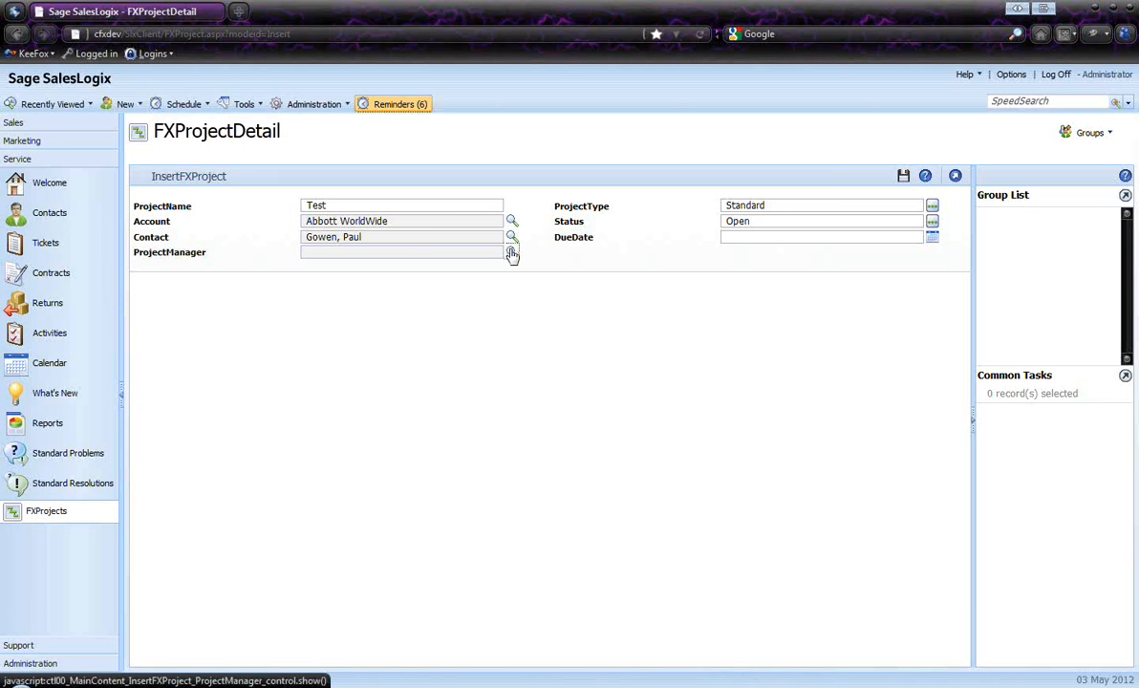
Choose a project manager for the new project from the Network Users group
{"action": "left_click", "coordinate": [513, 252]}
{"action": "double_click", "coordinate": [478, 261]}
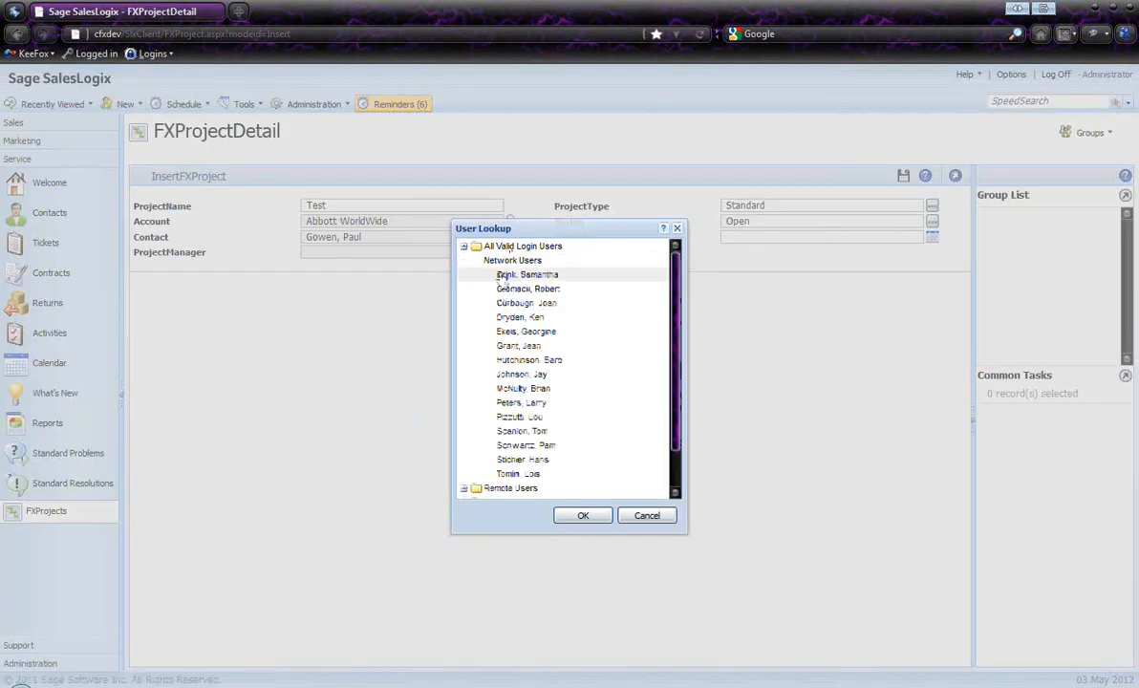
{"action": "left_click", "coordinate": [586, 515]}
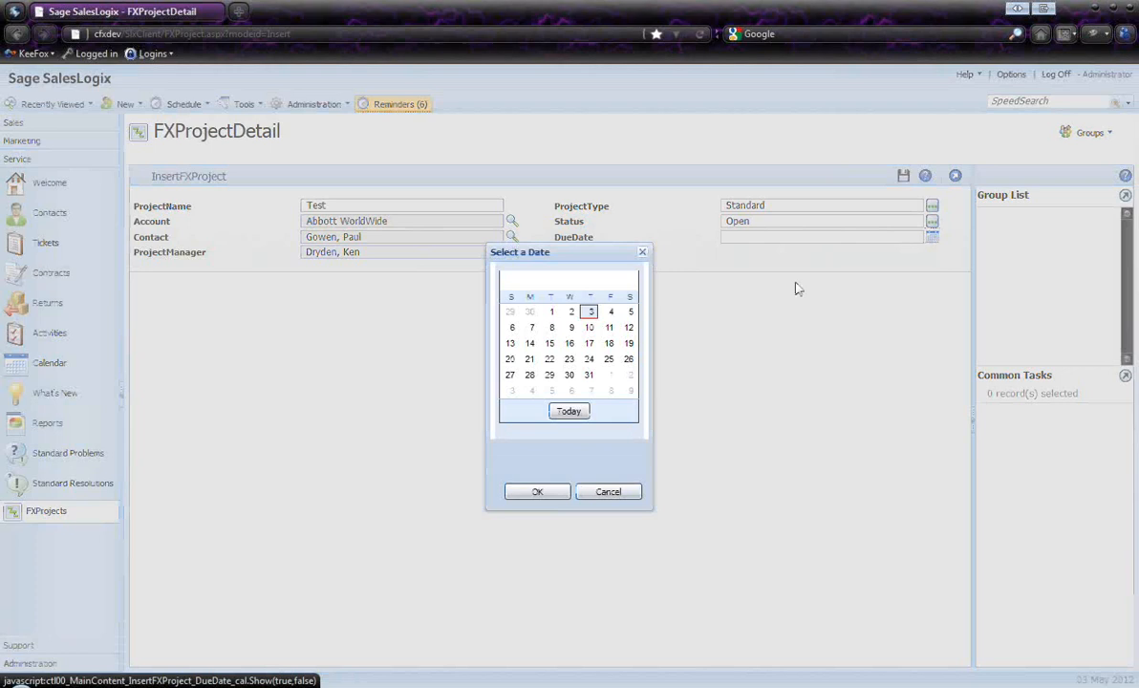
Set the project's due date to 5/31/2012 and save the new project record
{"action": "left_click", "coordinate": [589, 375]}
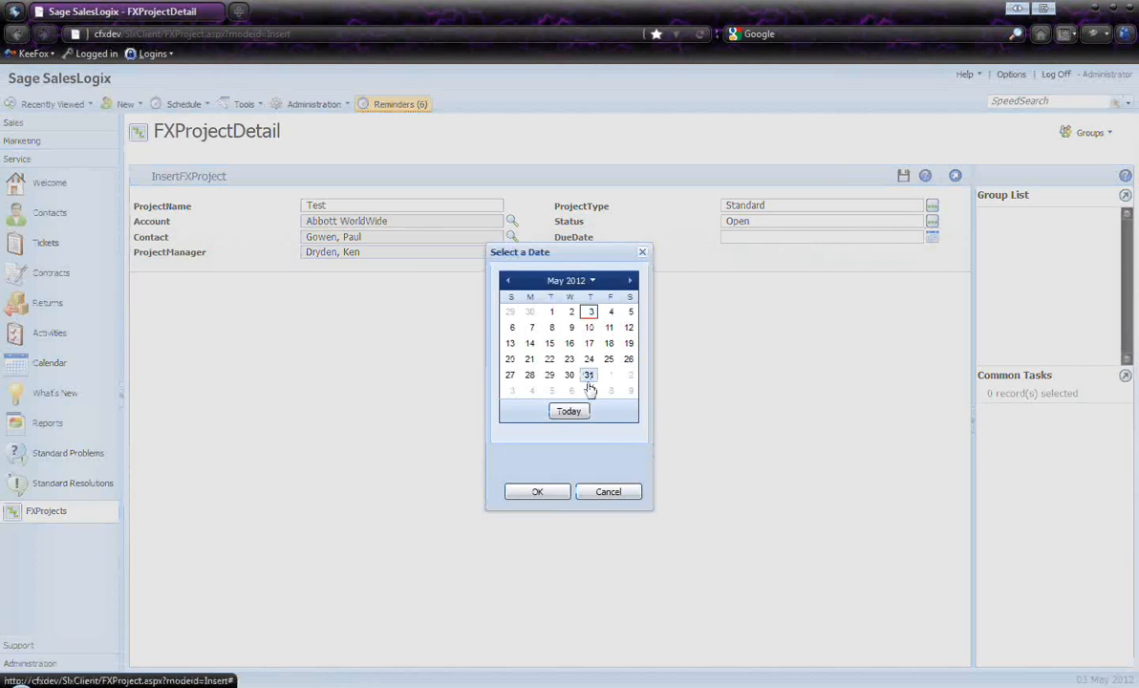
{"action": "left_click", "coordinate": [538, 491]}
{"action": "left_click", "coordinate": [903, 177]}
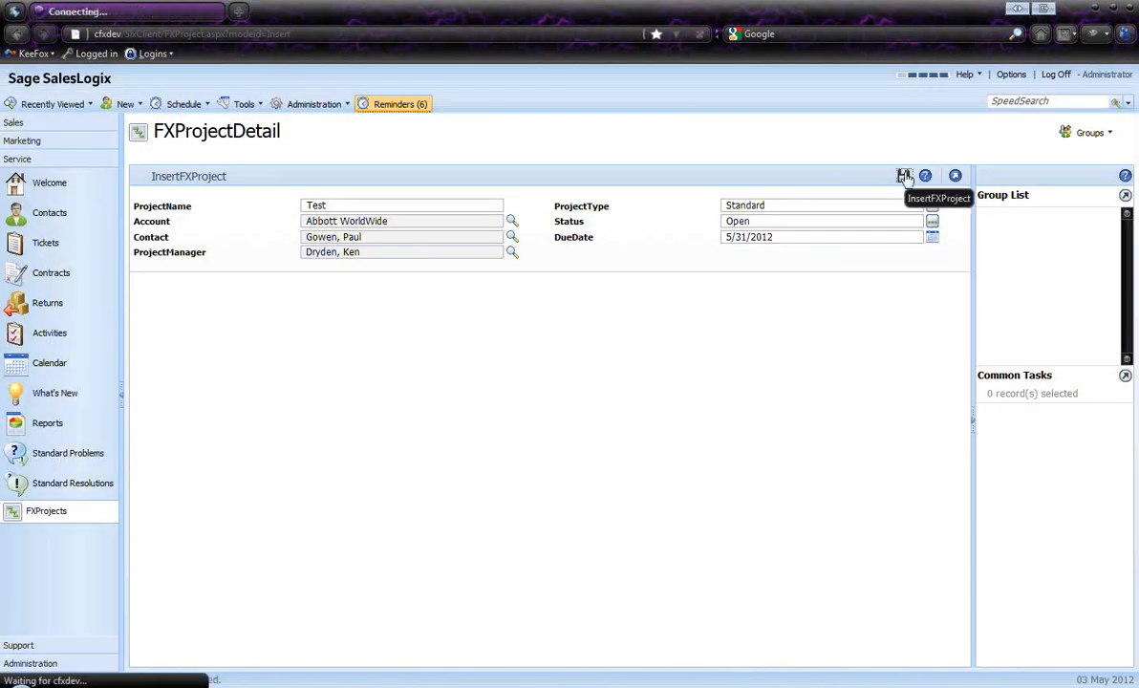